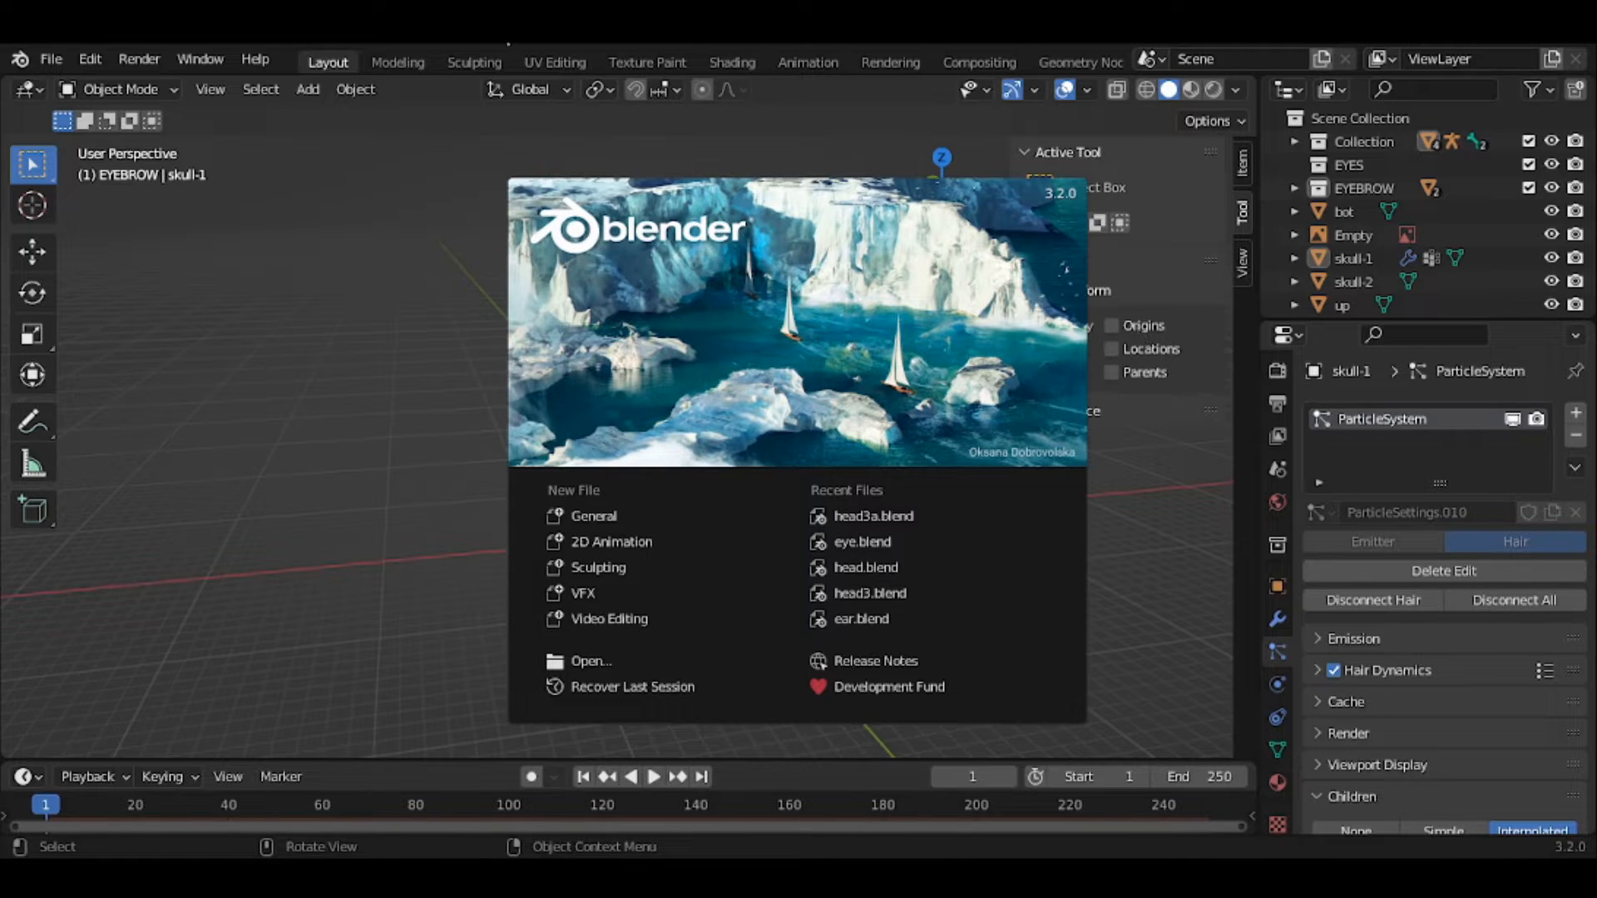
- Dismiss the splash screen and examine the character's head, hair, eyebrows and eyes up close
{"action": "left_click", "coordinate": [447, 264]}
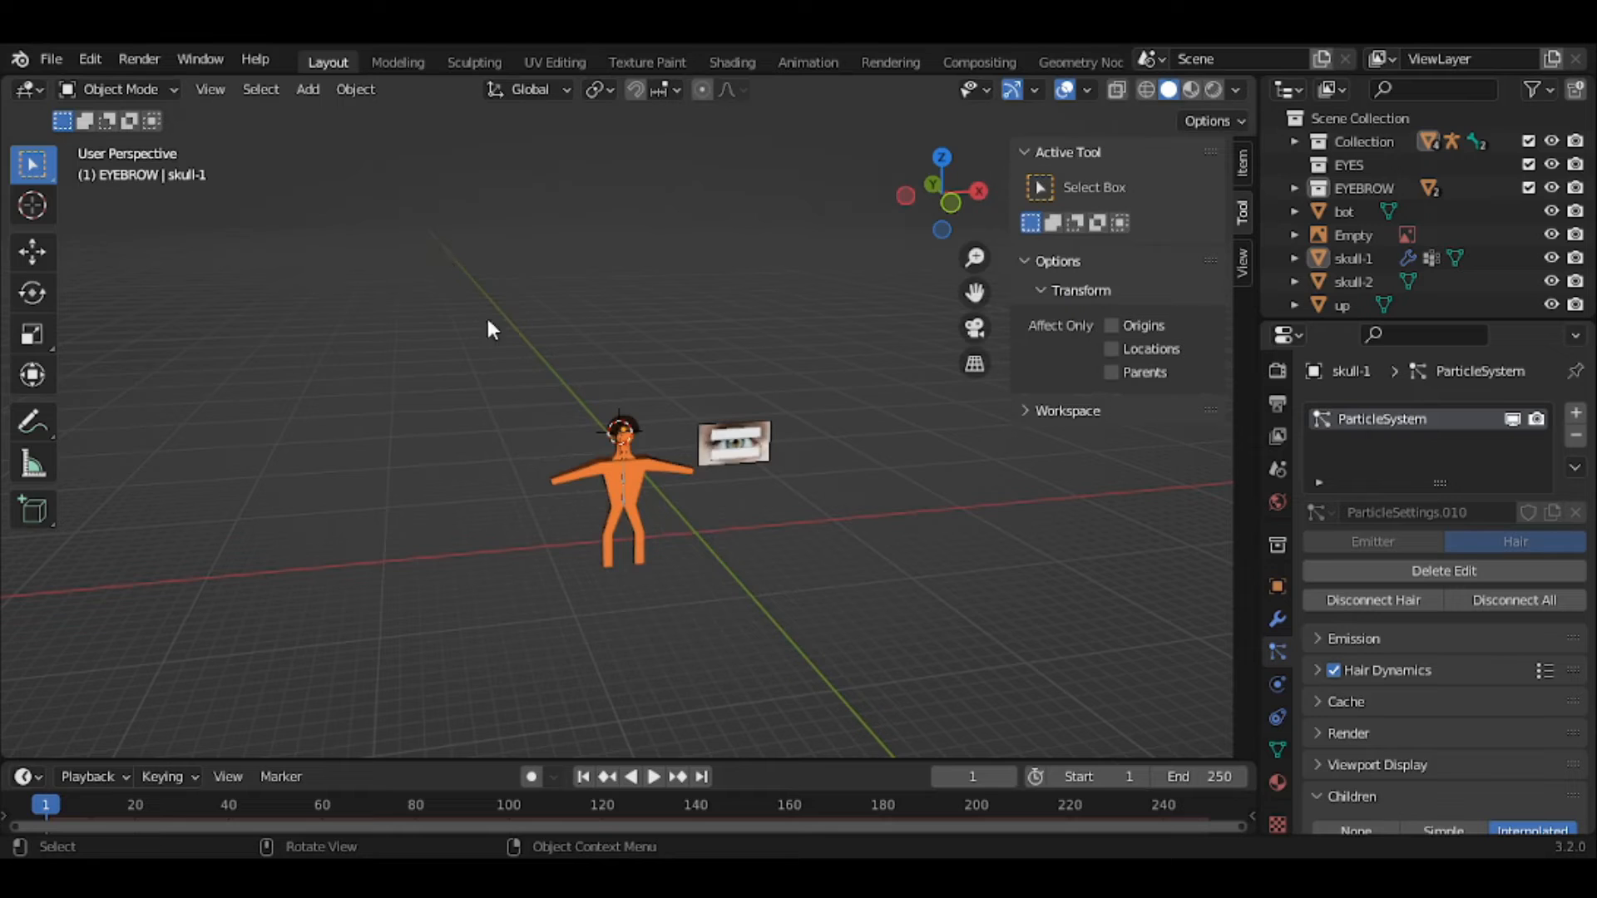
{"action": "scroll", "coordinate": [537, 387], "scroll_direction": "up", "scroll_amount": 5}
{"action": "scroll", "coordinate": [537, 387], "scroll_direction": "up", "scroll_amount": 3}
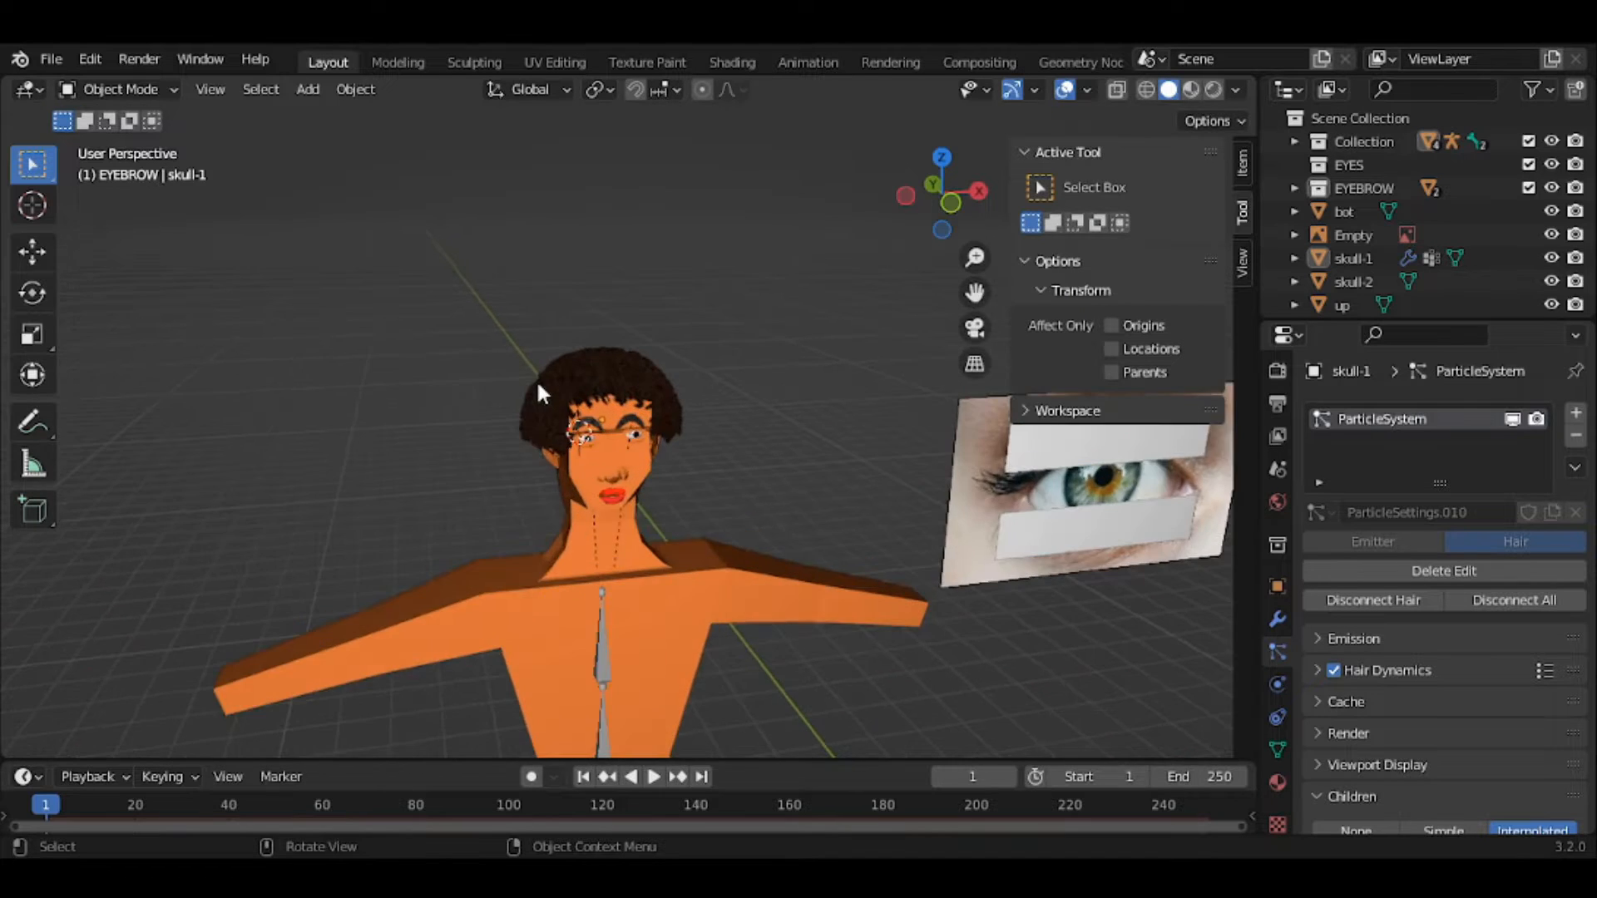
{"action": "scroll", "coordinate": [538, 385], "scroll_direction": "up", "scroll_amount": 4}
{"action": "scroll", "coordinate": [612, 393], "scroll_direction": "up", "scroll_amount": 2}
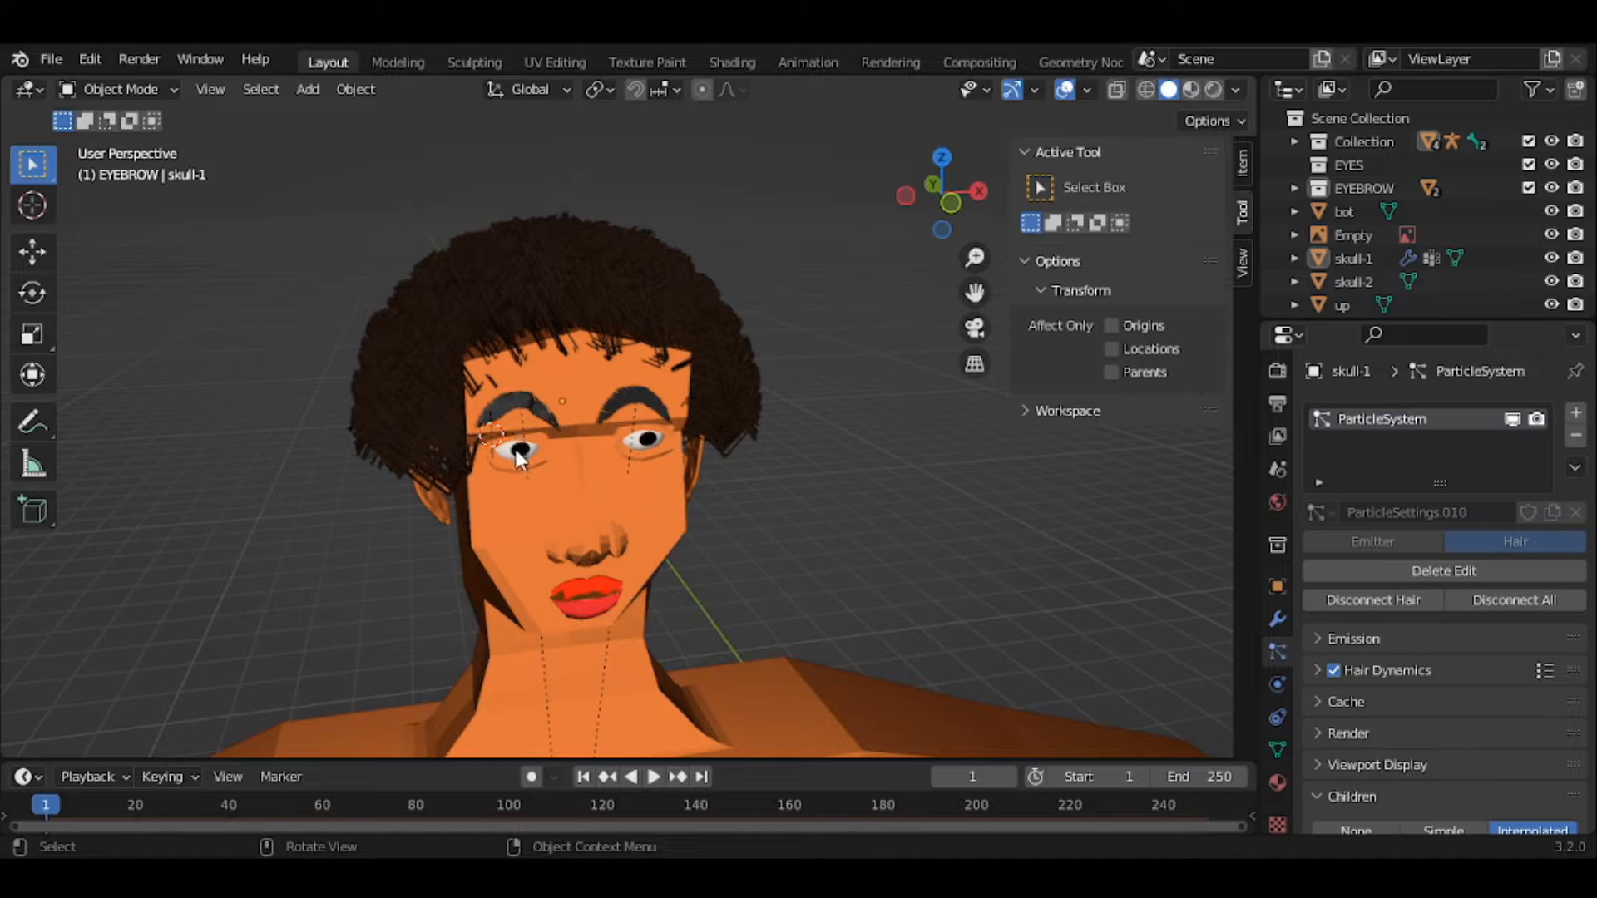
{"action": "scroll", "coordinate": [516, 450], "scroll_direction": "up", "scroll_amount": 4}
{"action": "scroll", "coordinate": [516, 451], "scroll_direction": "up", "scroll_amount": 1}
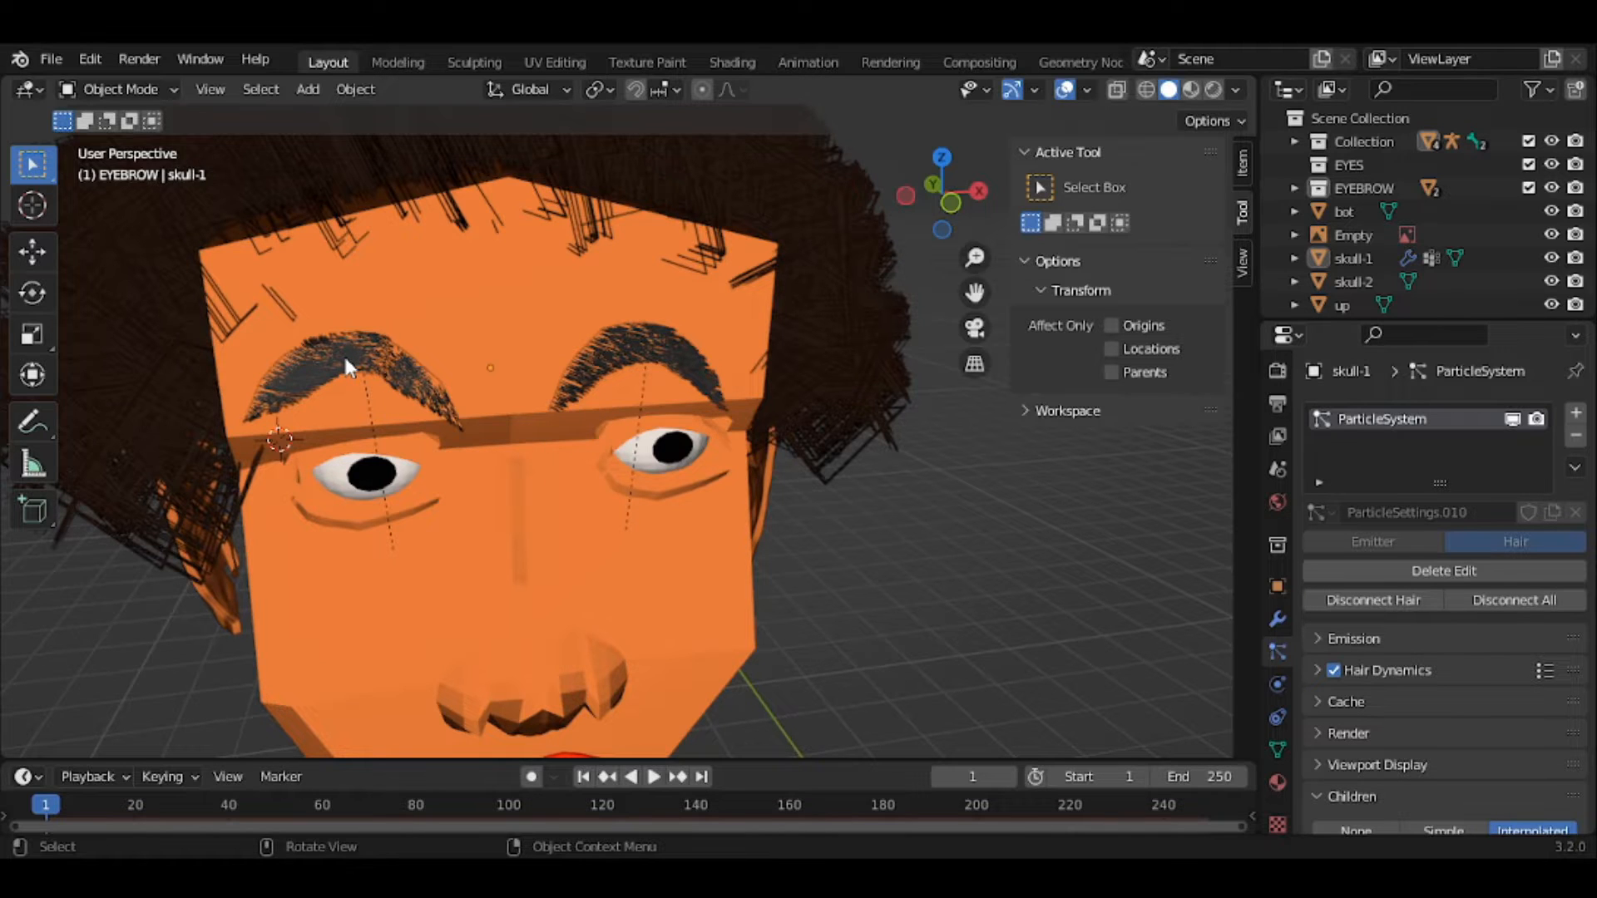
{"action": "scroll", "coordinate": [345, 360], "scroll_direction": "down", "scroll_amount": 4}
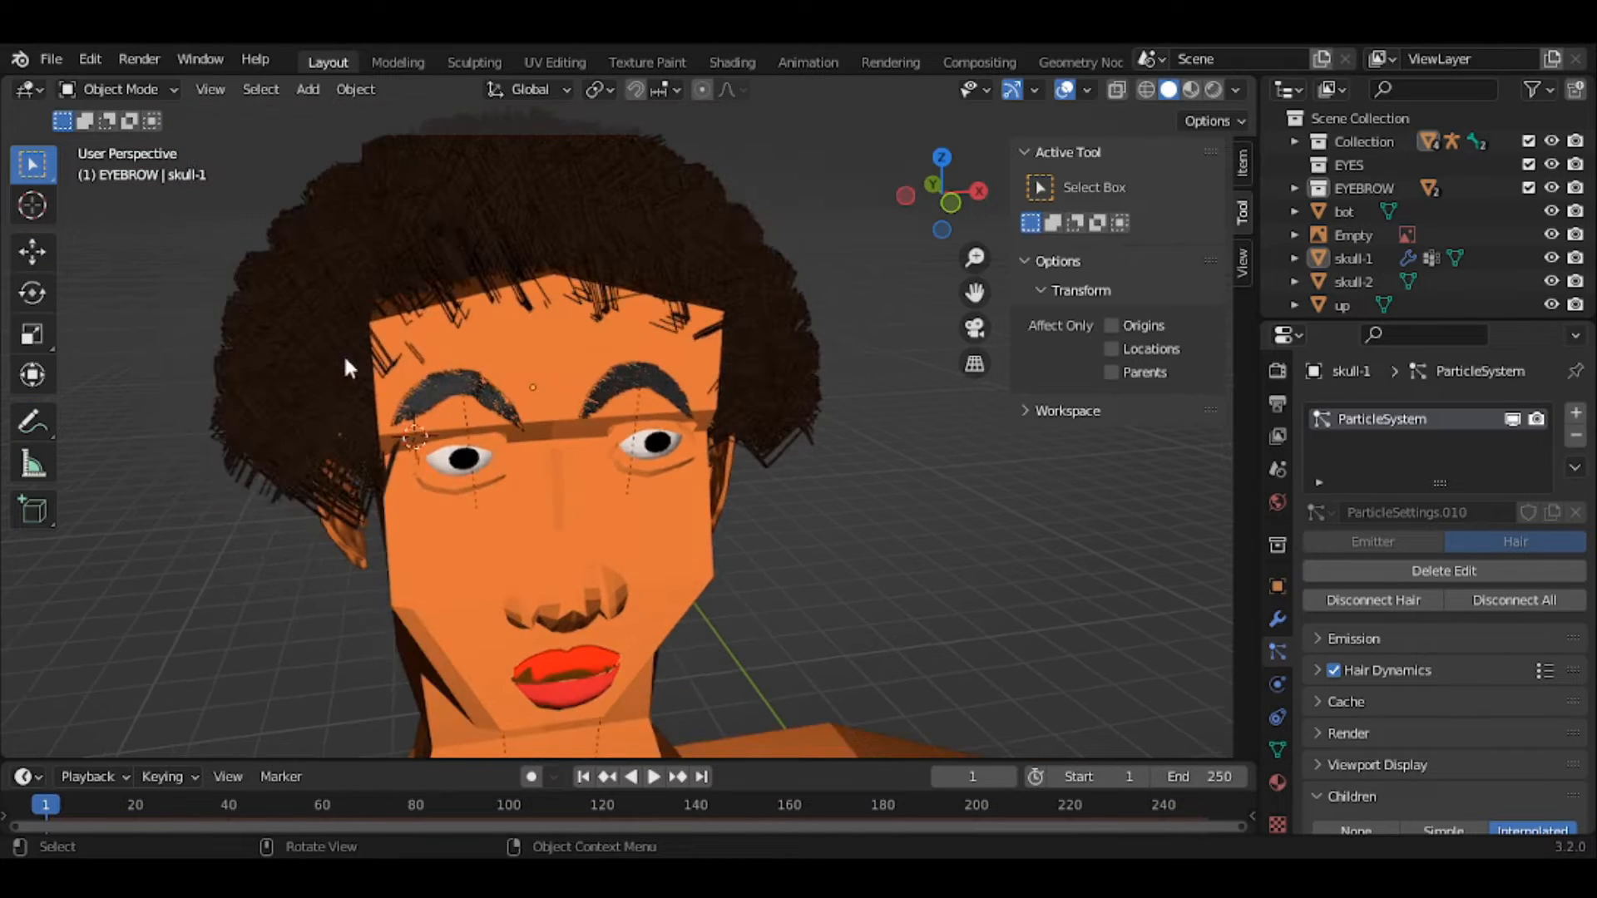
{"action": "scroll", "coordinate": [345, 360], "scroll_direction": "down", "scroll_amount": 1}
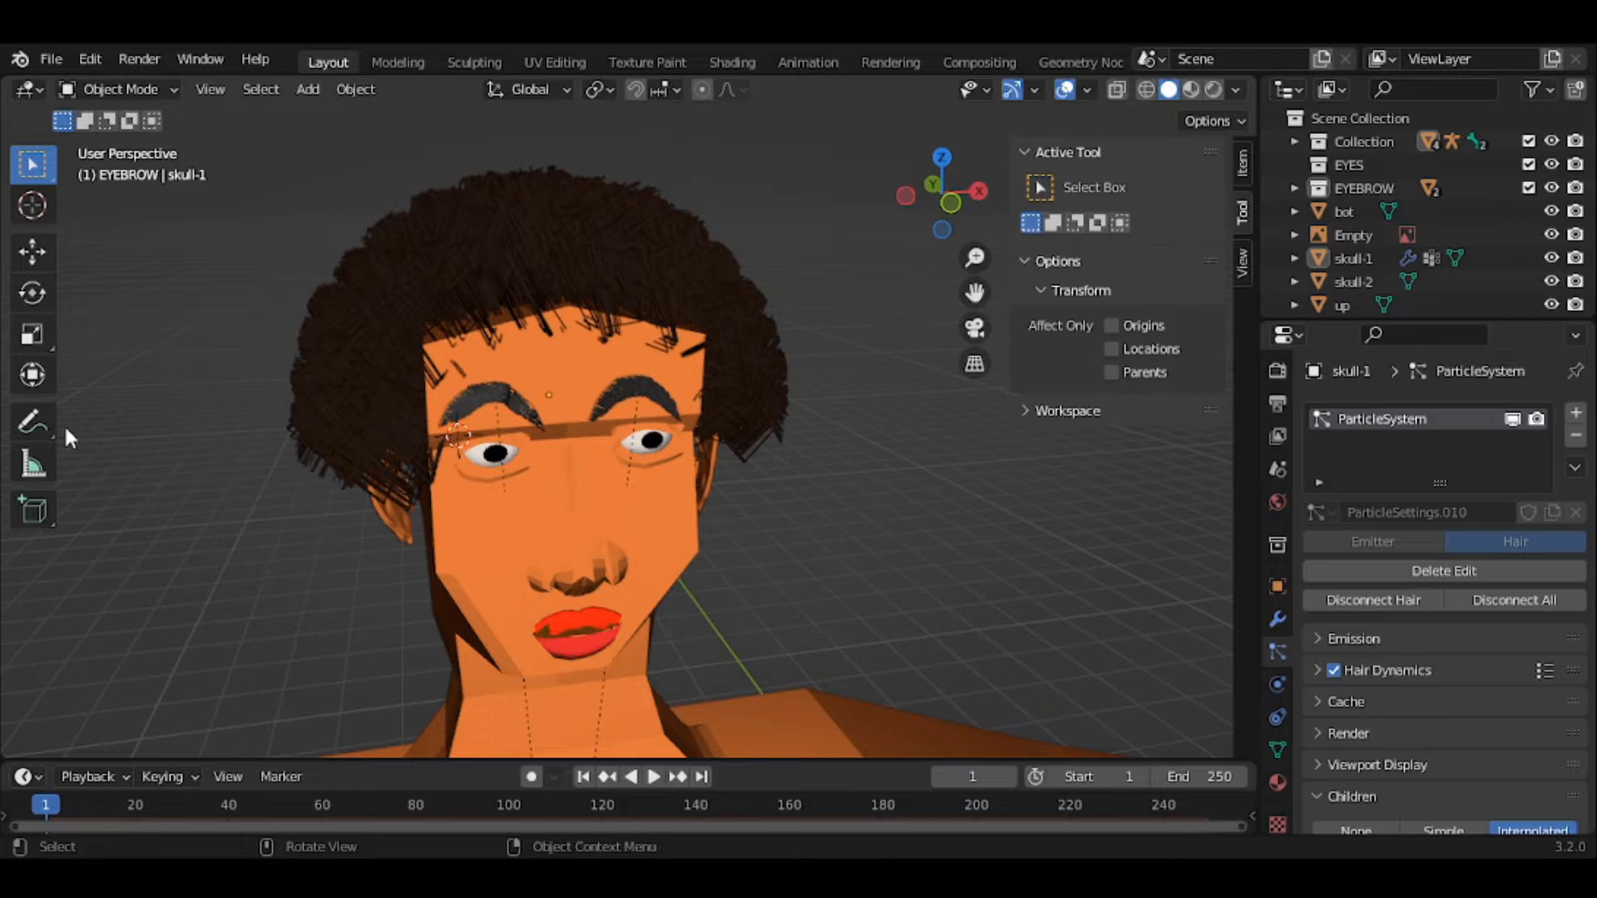
- Activate the Annotate tool and make the Note annotation layer visible
{"action": "left_click", "coordinate": [33, 422]}
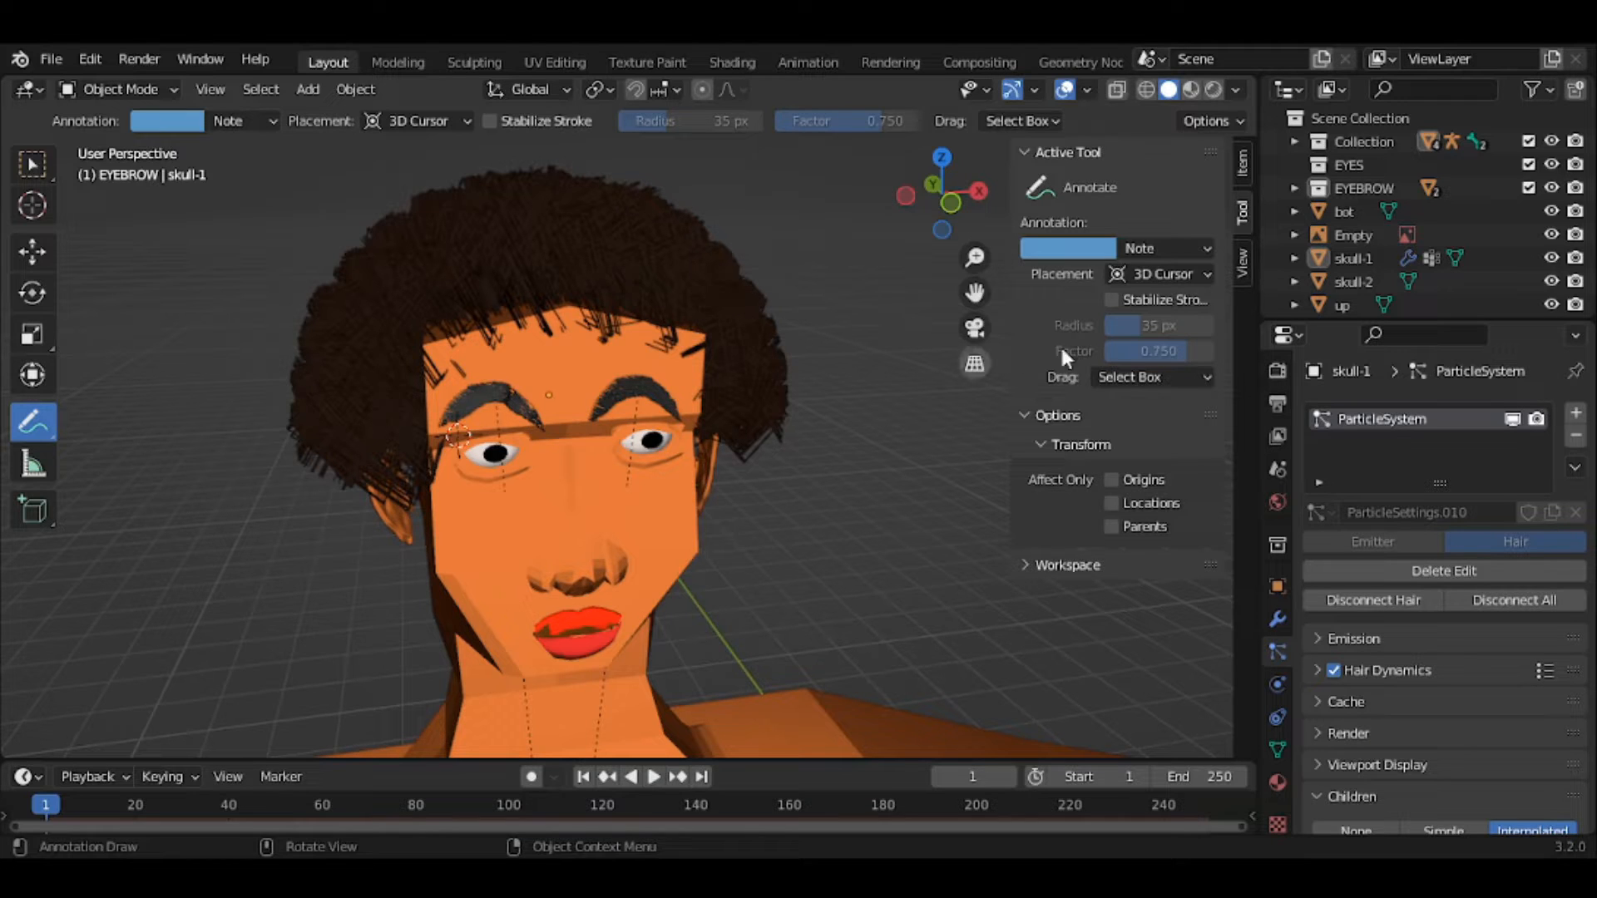
{"action": "left_click", "coordinate": [1201, 246]}
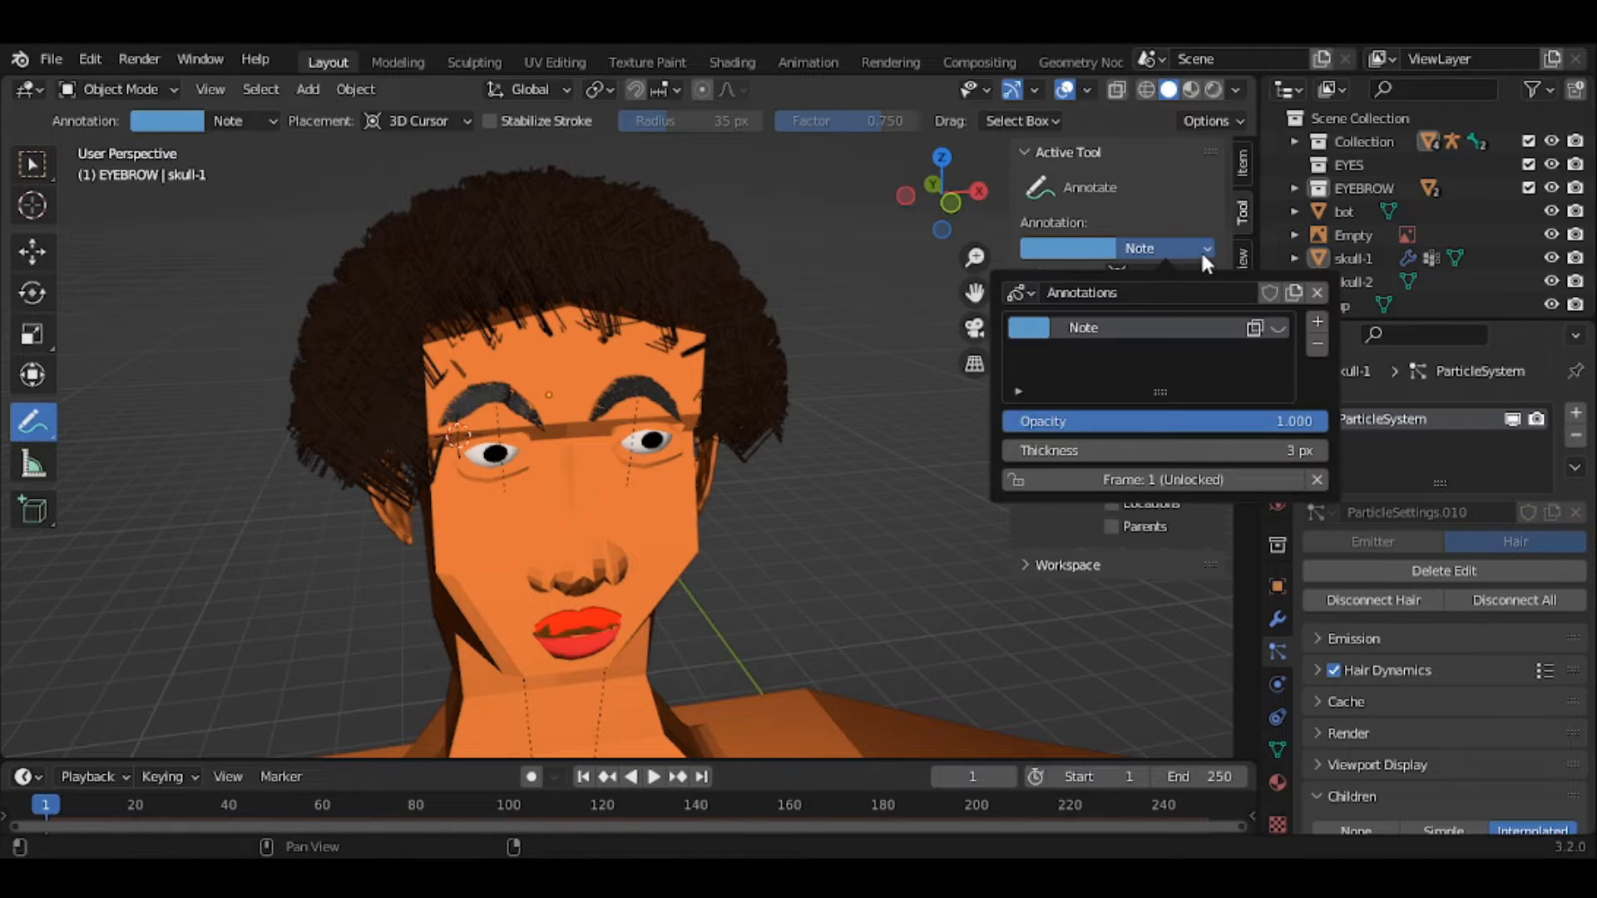
{"action": "left_click", "coordinate": [1200, 251]}
{"action": "left_click", "coordinate": [1205, 249]}
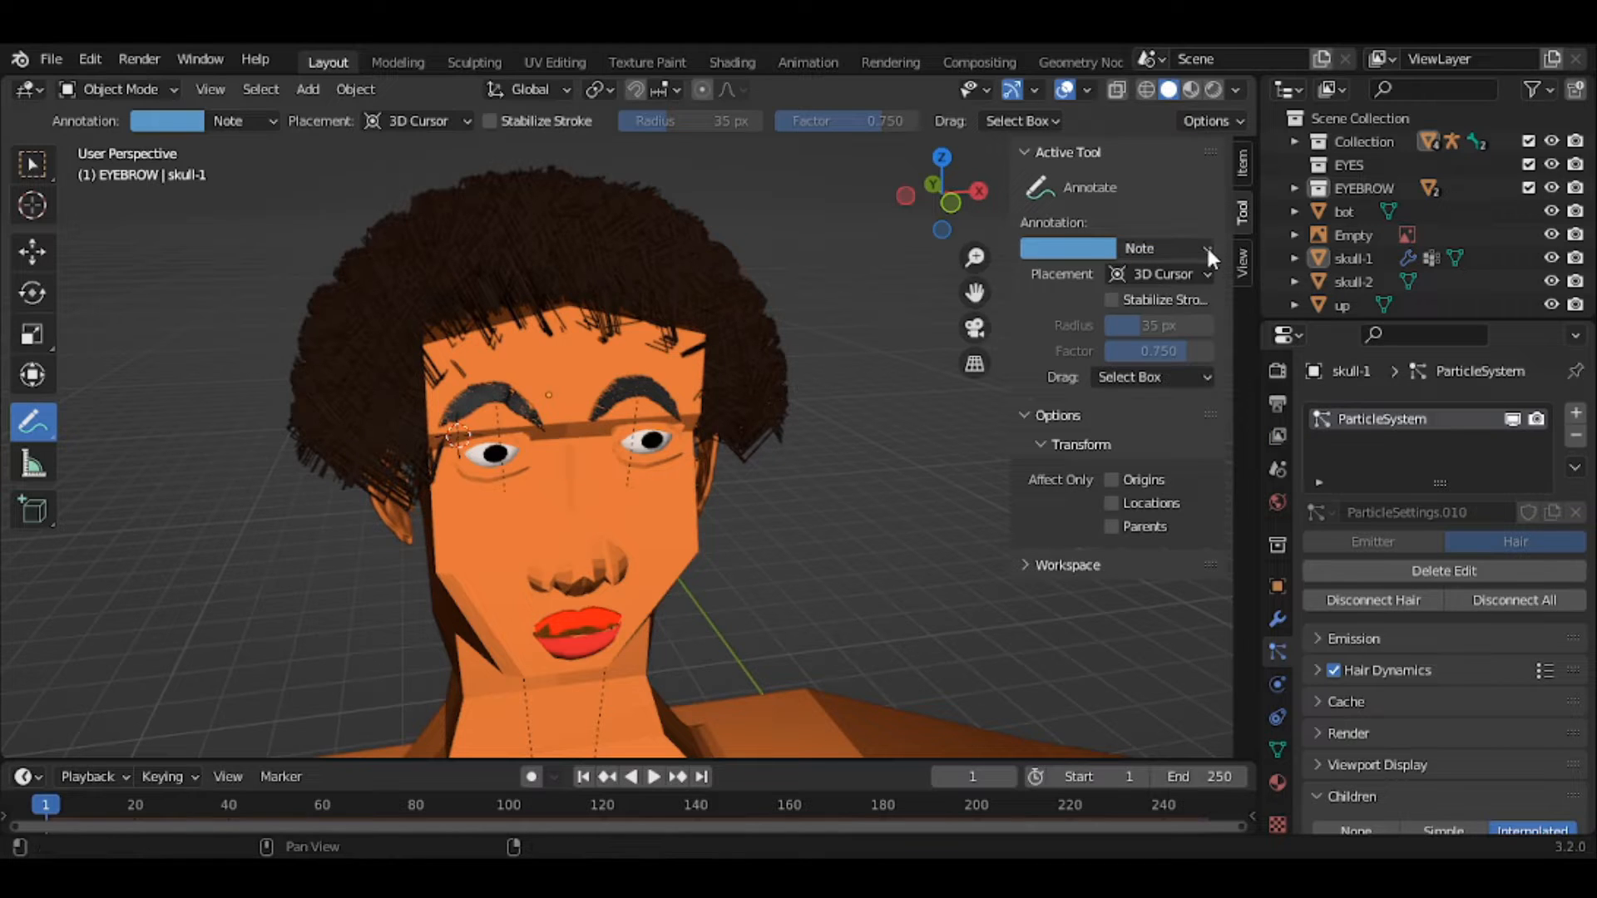
{"action": "left_click", "coordinate": [1206, 248]}
{"action": "left_click", "coordinate": [1206, 267]}
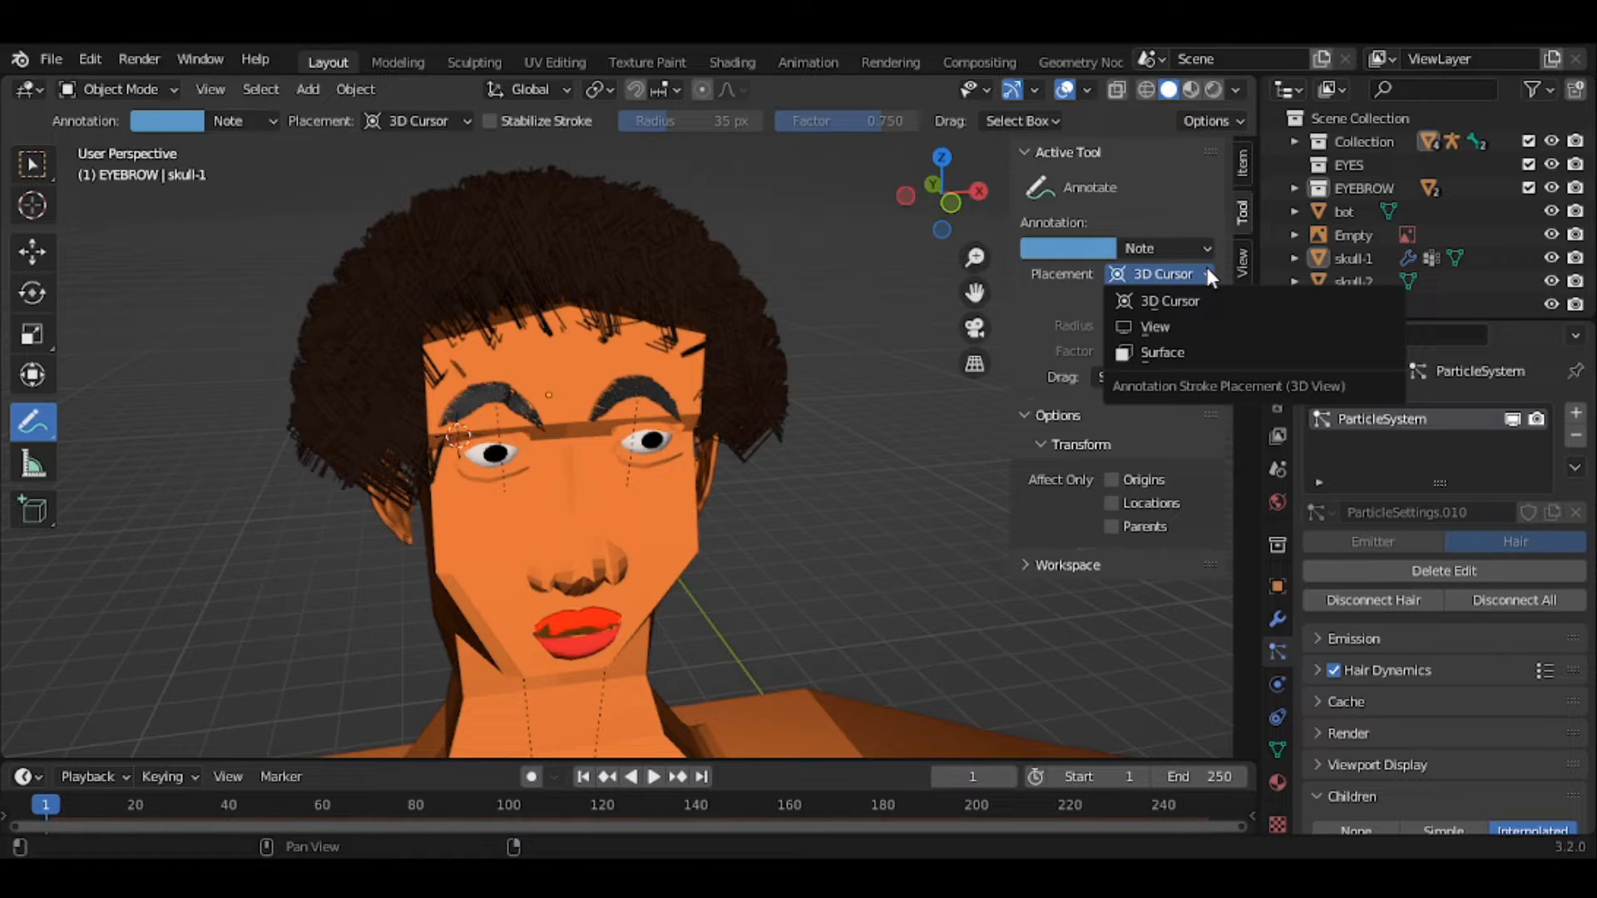
{"action": "left_click", "coordinate": [1206, 246]}
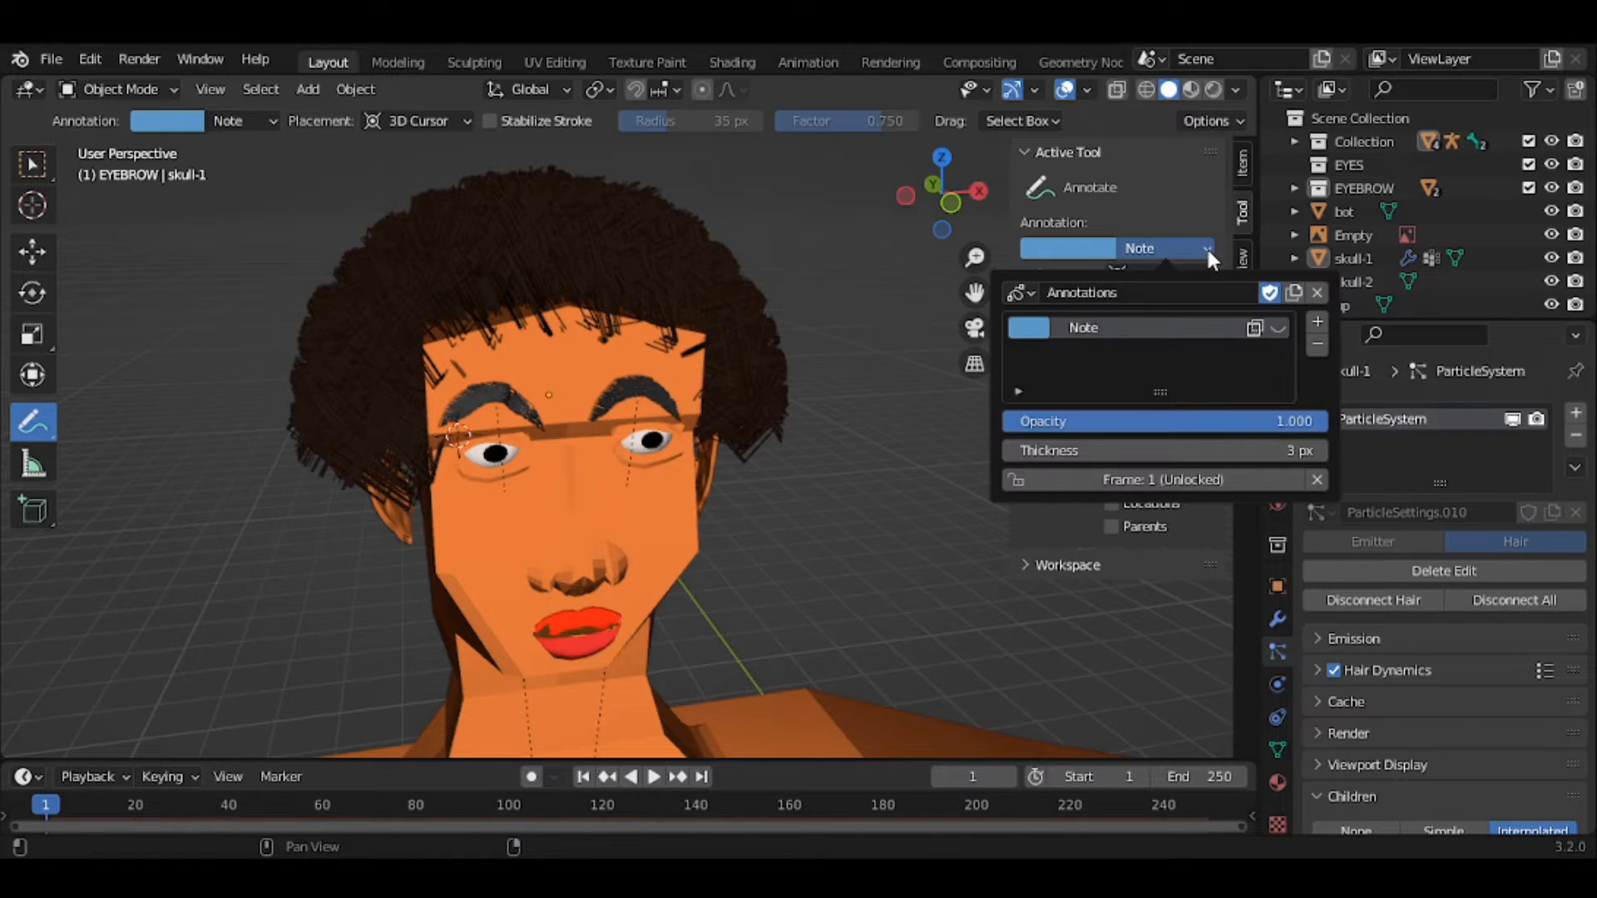
{"action": "left_click", "coordinate": [1277, 329]}
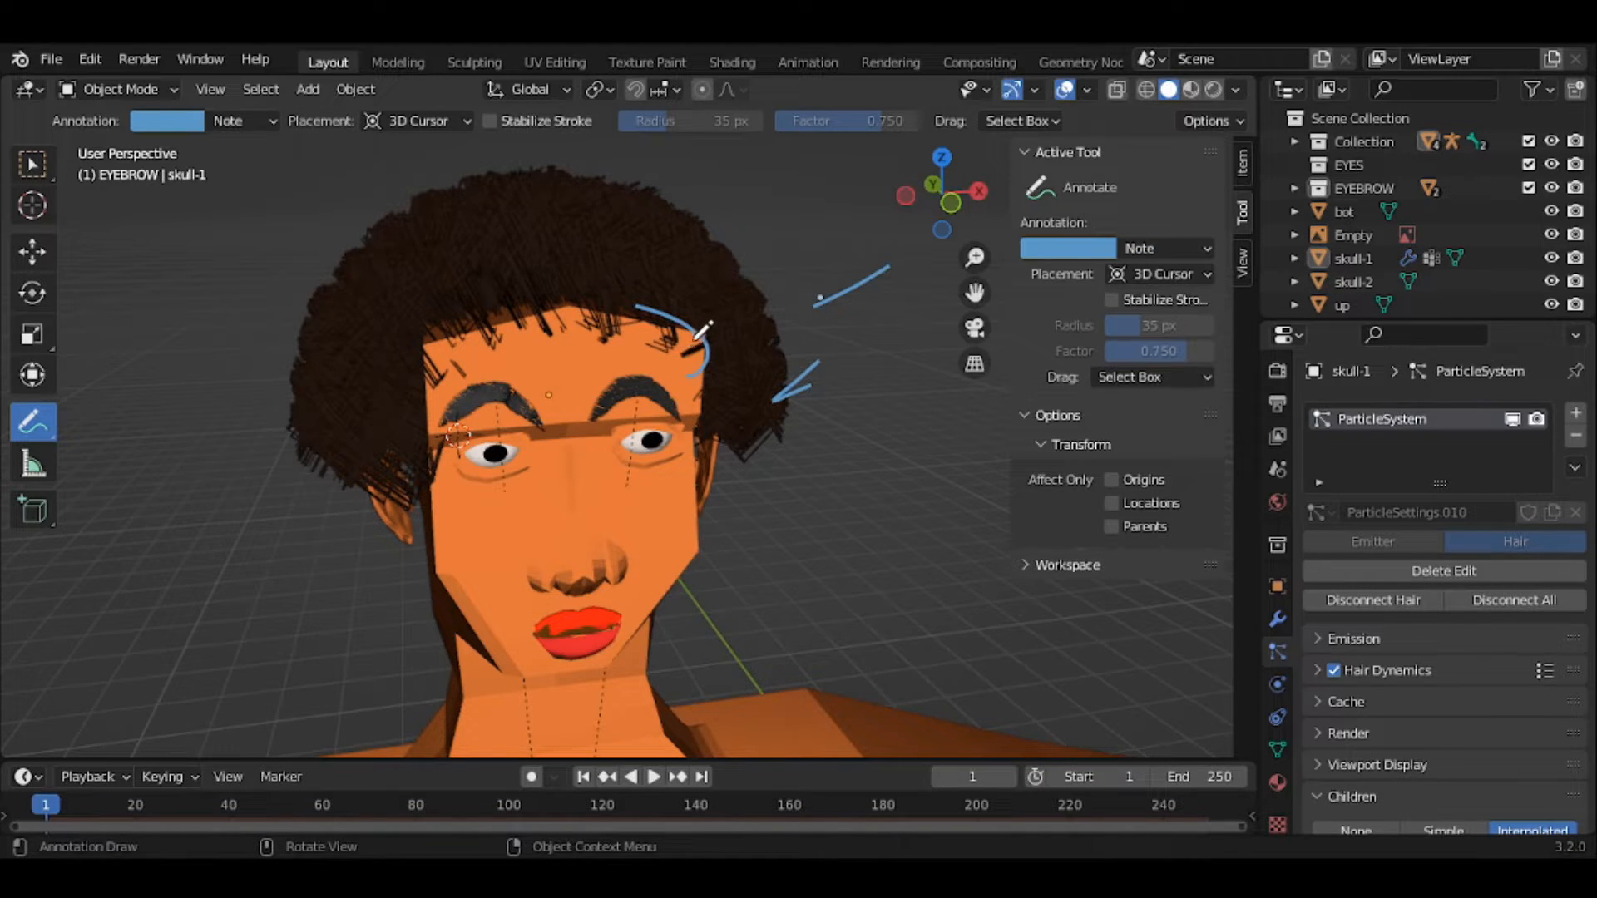
- Circle the hairline across the forehead with an annotation, erase all strokes and return to the Select Box tool
{"action": "mouse_move", "coordinate": [699, 334]}
{"action": "left_mouse_down"}
{"action": "mouse_move", "coordinate": [648, 369]}
{"action": "mouse_move", "coordinate": [509, 387]}
{"action": "mouse_move", "coordinate": [422, 379]}
{"action": "mouse_move", "coordinate": [389, 314]}
{"action": "mouse_move", "coordinate": [447, 295]}
{"action": "mouse_move", "coordinate": [631, 290]}
{"action": "left_mouse_up"}
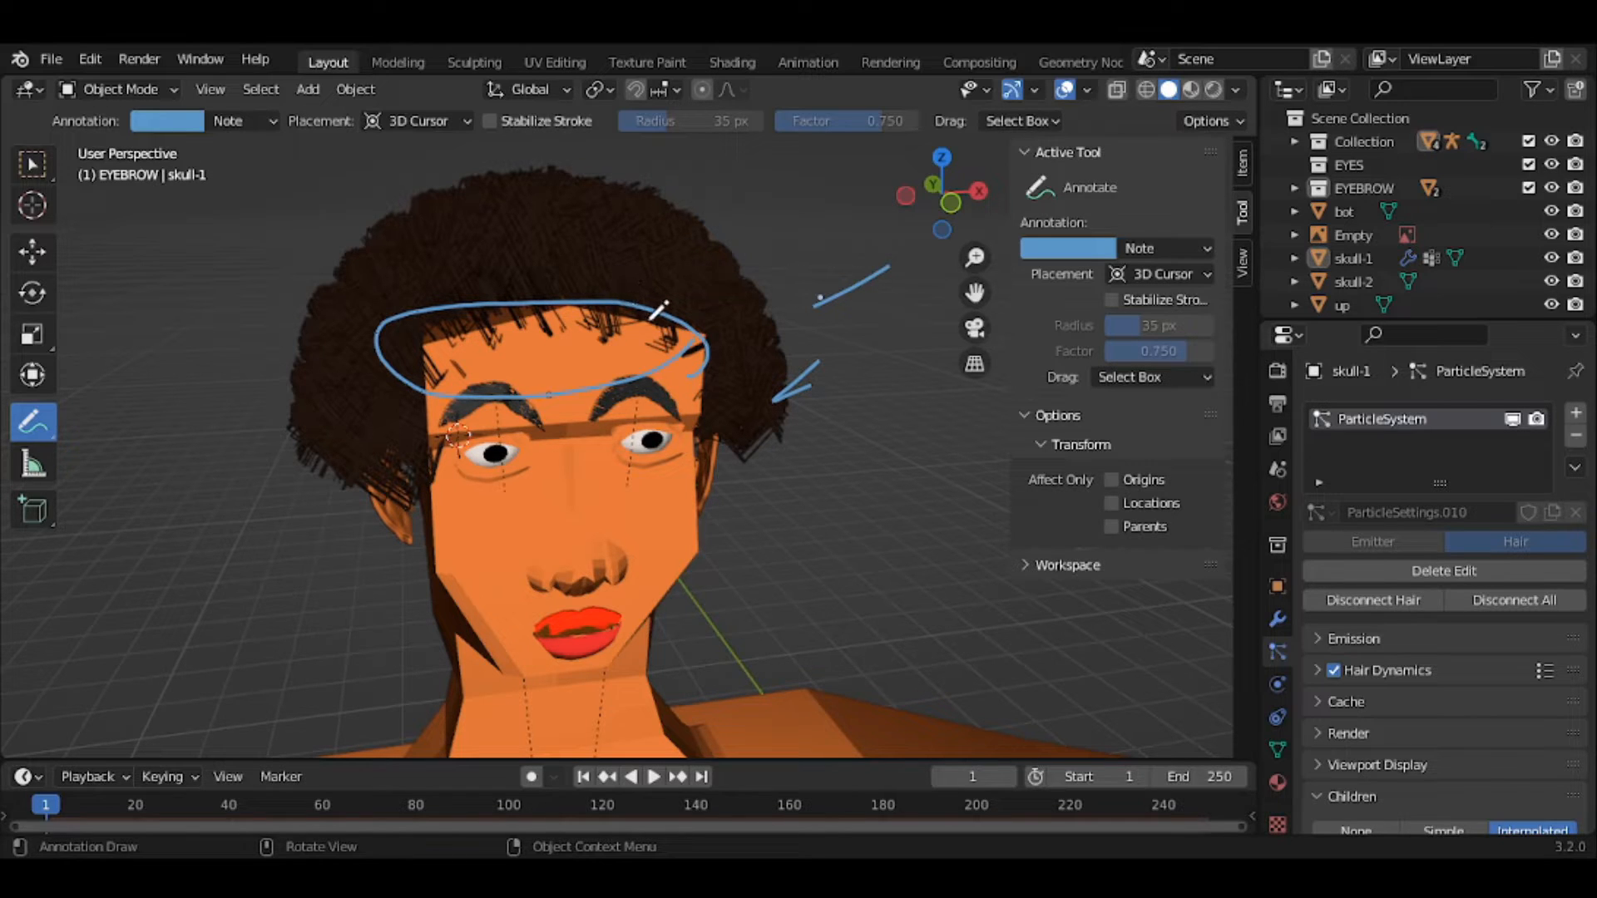
{"action": "mouse_move", "coordinate": [656, 322]}
{"action": "left_mouse_down", "text": "ctrl"}
{"action": "mouse_move", "coordinate": [641, 307]}
{"action": "mouse_move", "coordinate": [470, 301]}
{"action": "mouse_move", "coordinate": [370, 348]}
{"action": "mouse_move", "coordinate": [396, 391]}
{"action": "mouse_move", "coordinate": [599, 395]}
{"action": "mouse_move", "coordinate": [699, 366]}
{"action": "mouse_move", "coordinate": [713, 306]}
{"action": "mouse_move", "coordinate": [817, 304]}
{"action": "mouse_move", "coordinate": [888, 267]}
{"action": "mouse_move", "coordinate": [831, 367]}
{"action": "mouse_move", "coordinate": [794, 396]}
{"action": "left_mouse_up", "text": "ctrl"}
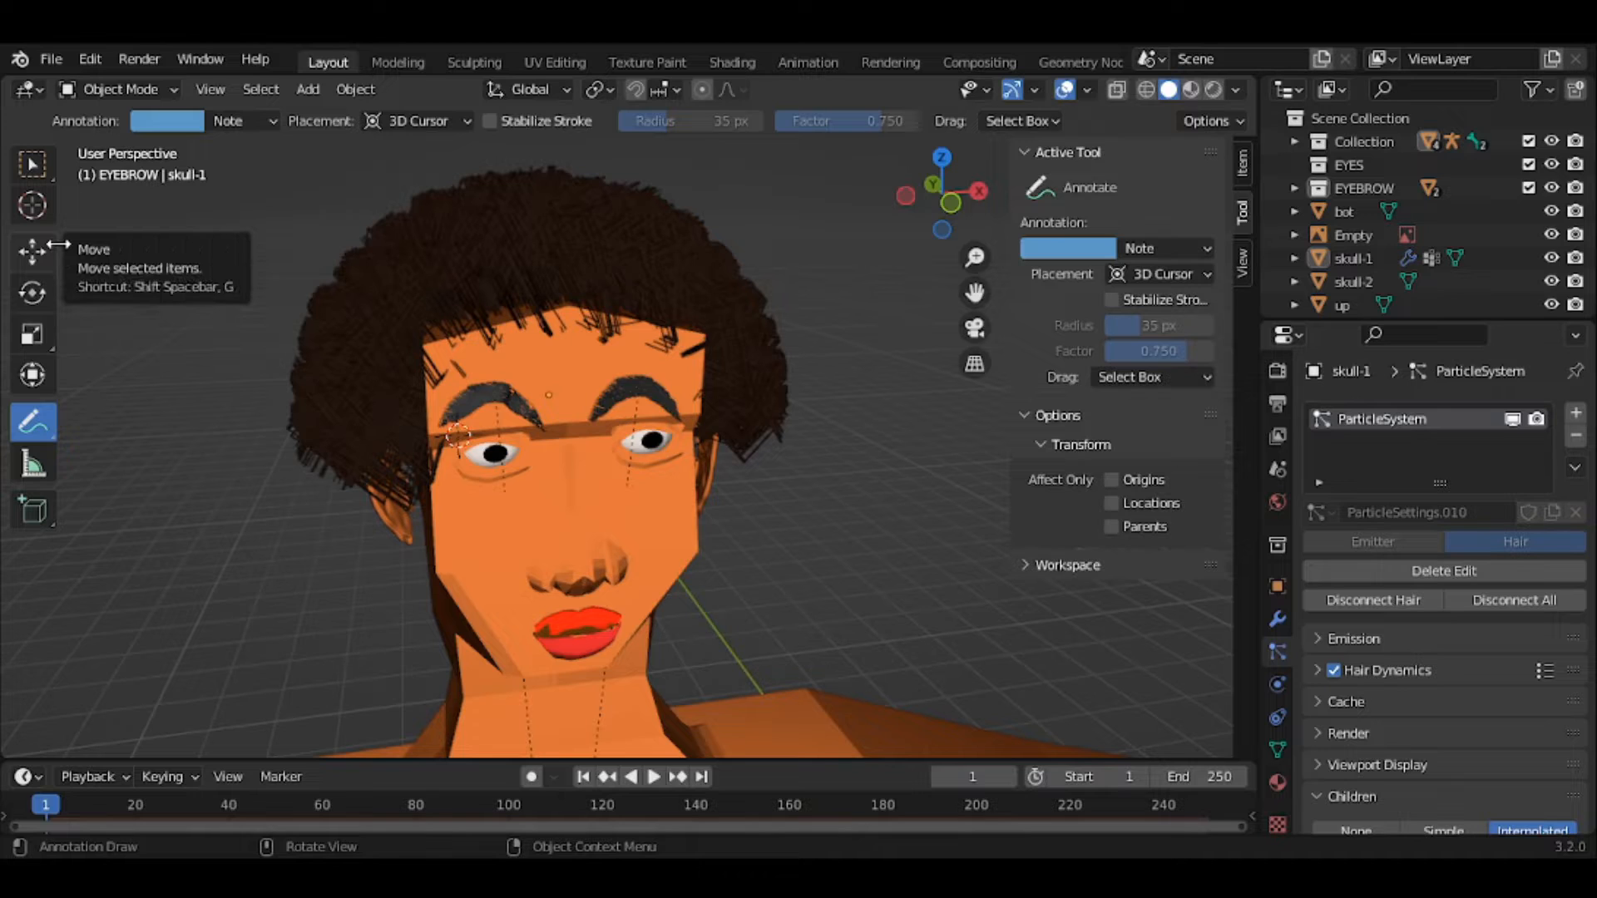
{"action": "left_click", "coordinate": [28, 163]}
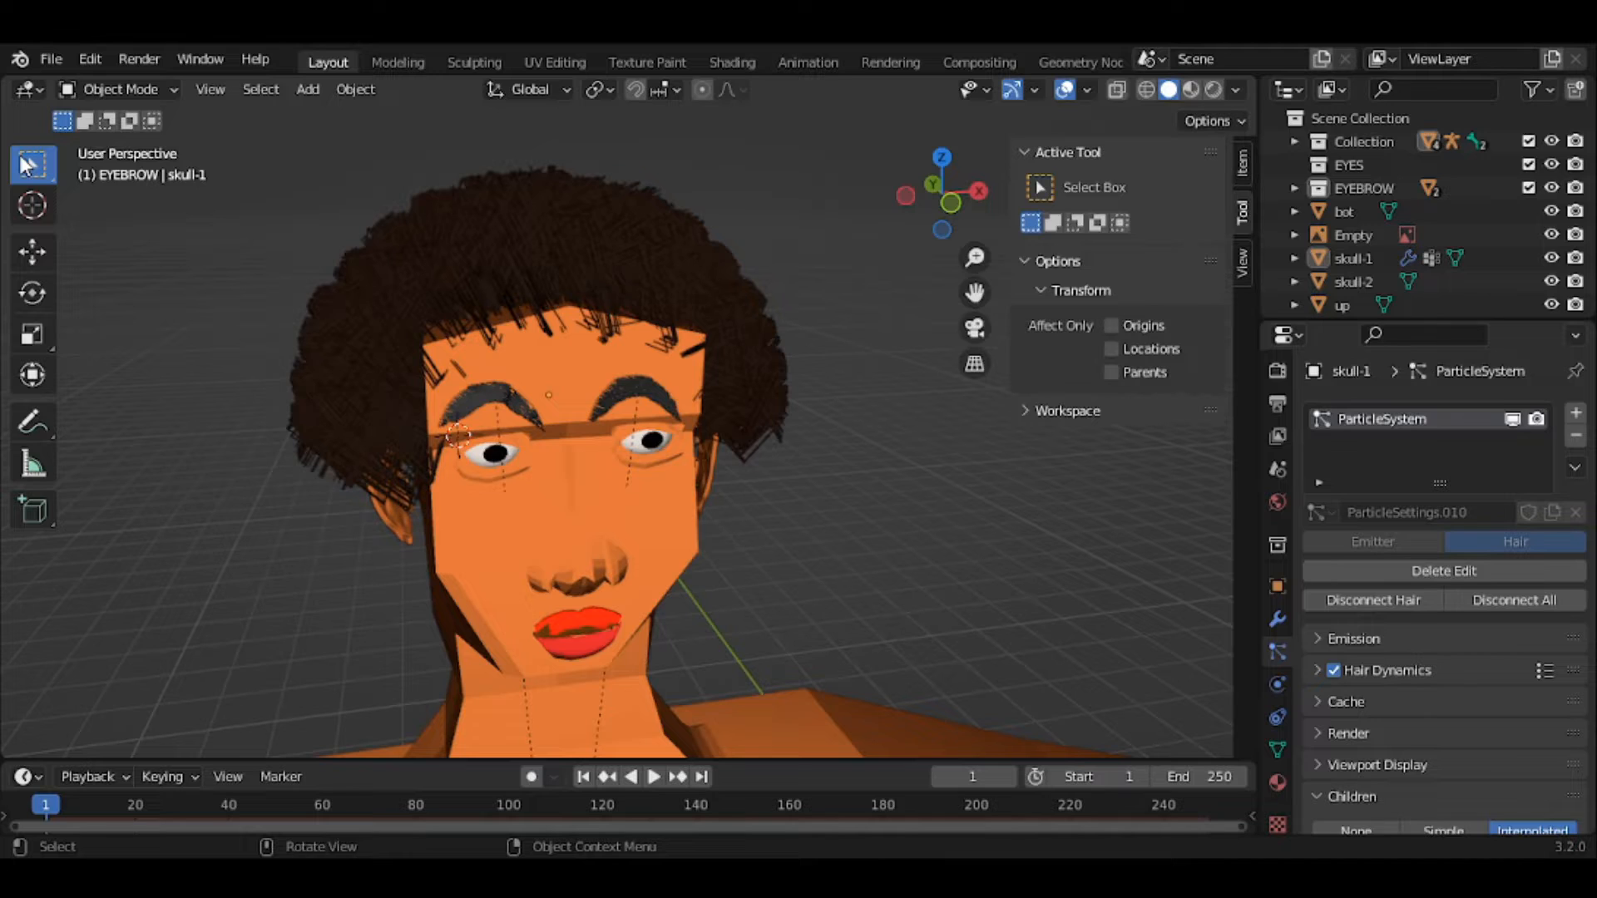
- Temporarily hide skull-1, the body and both eyebrow meshes to expose the inner skull cap, and unhide everything again
{"action": "left_click", "coordinate": [1550, 259]}
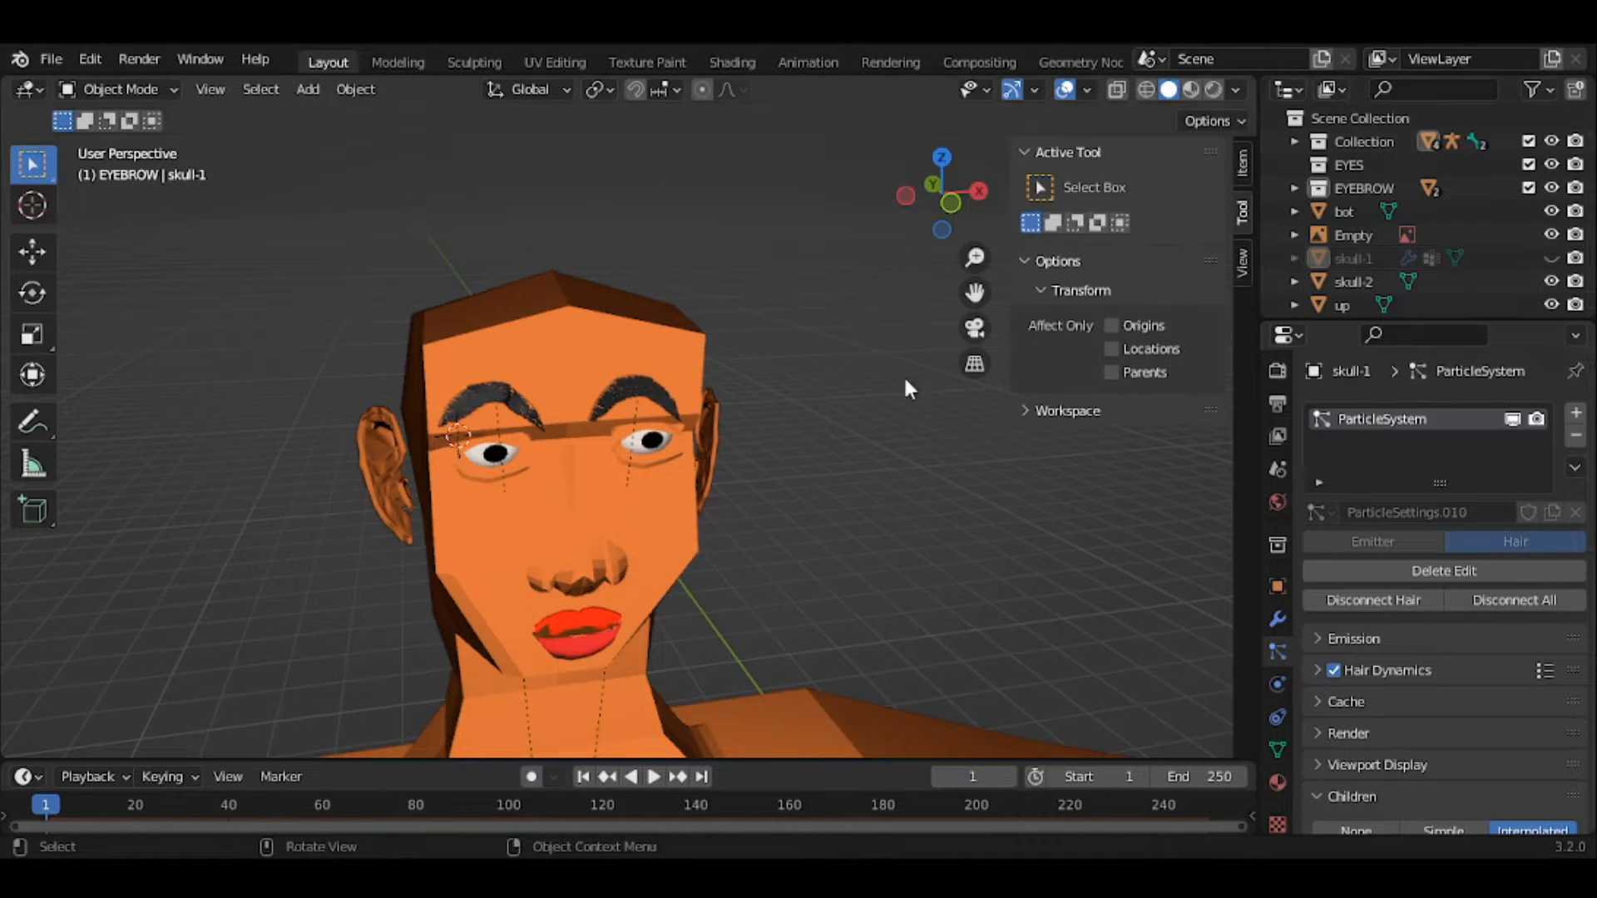
{"action": "left_click", "coordinate": [647, 332]}
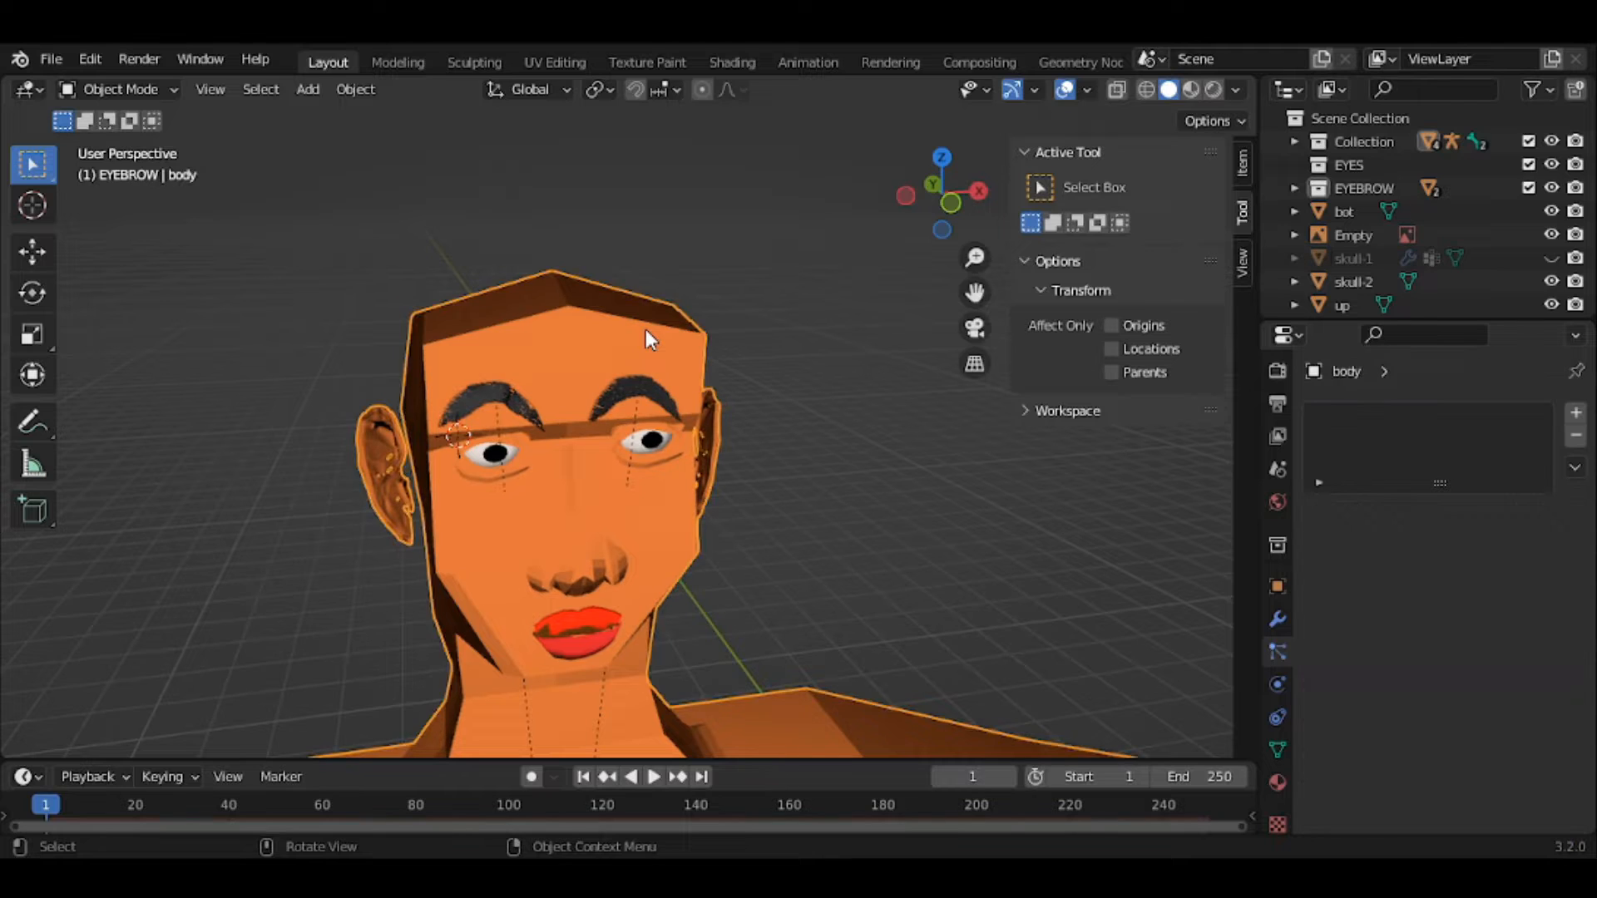
{"action": "key", "text": "h"}
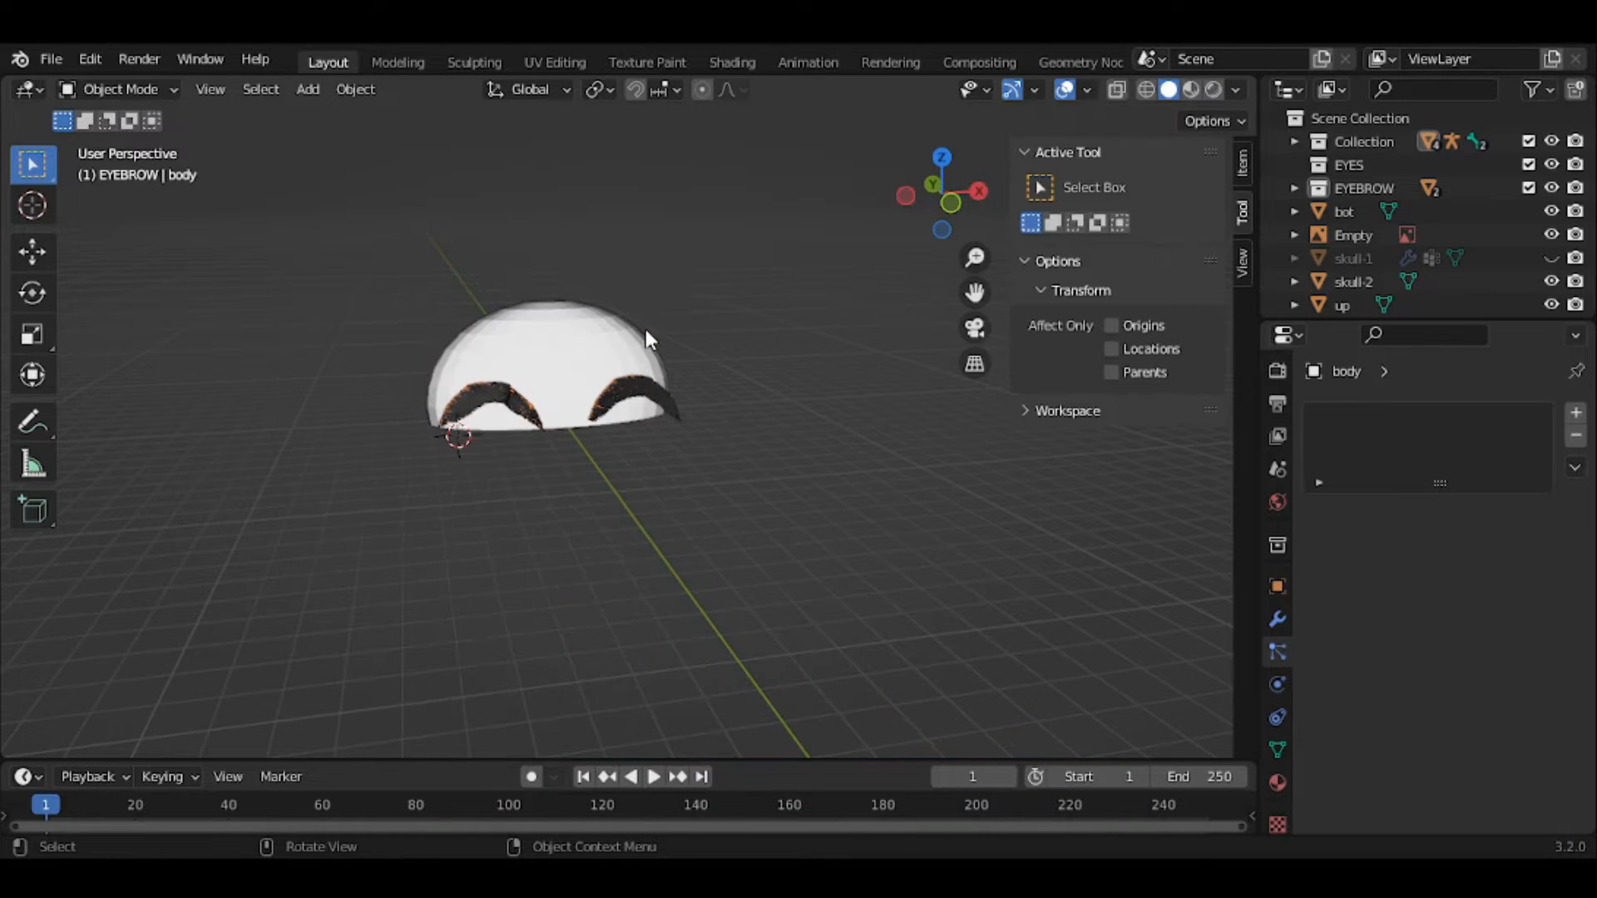
{"action": "left_click", "coordinate": [649, 405]}
{"action": "key", "text": "h"}
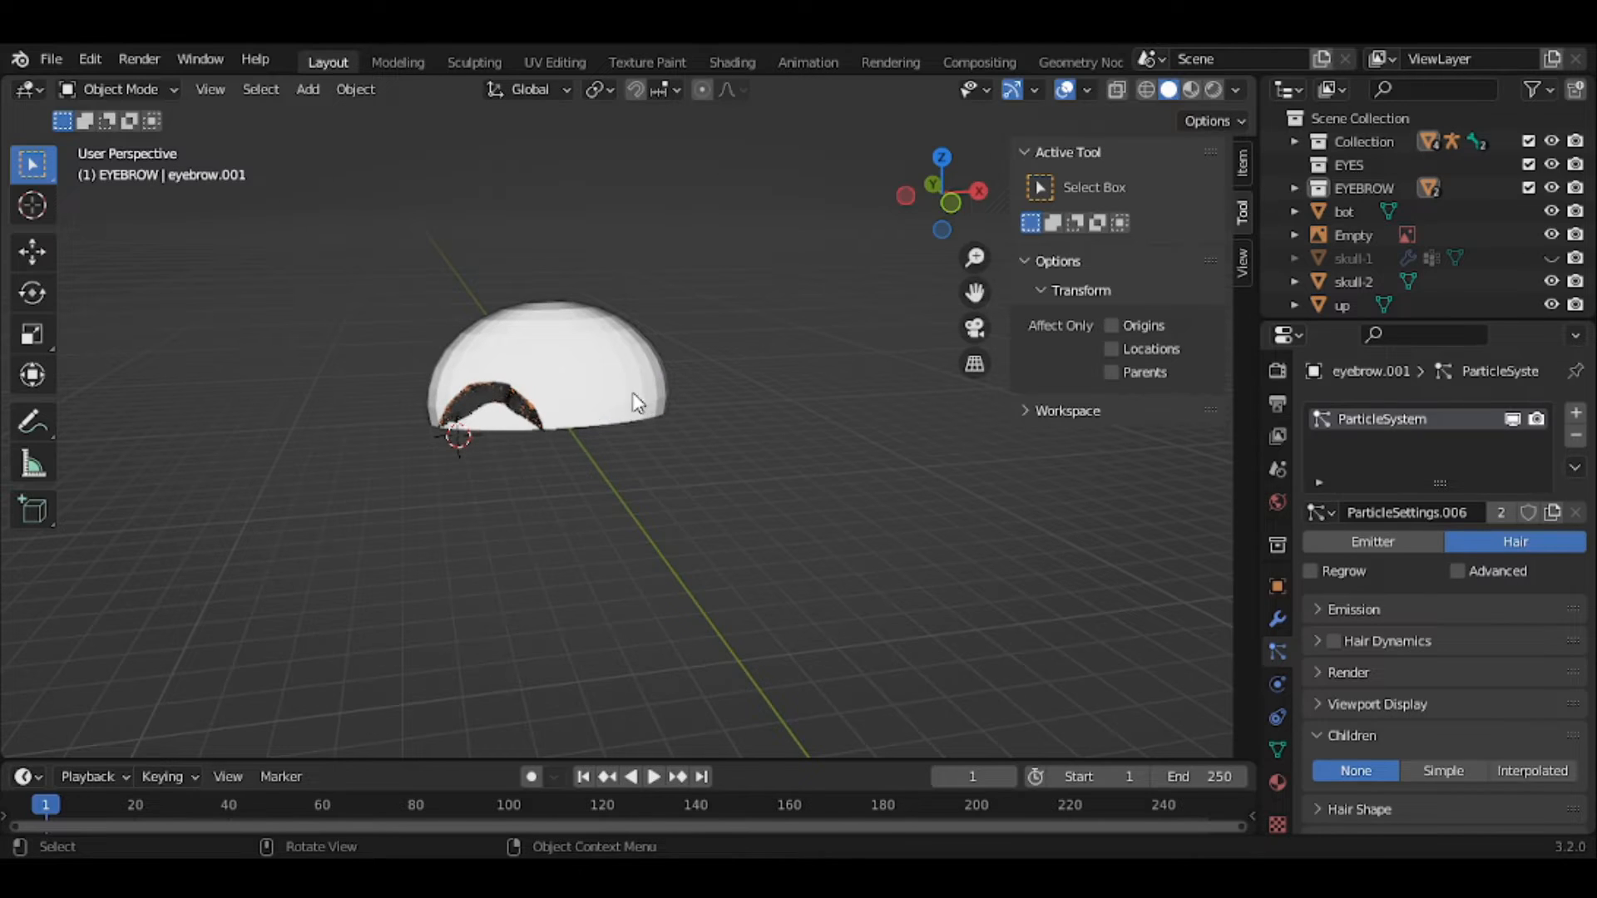
{"action": "left_click", "coordinate": [516, 408]}
{"action": "key", "text": "h"}
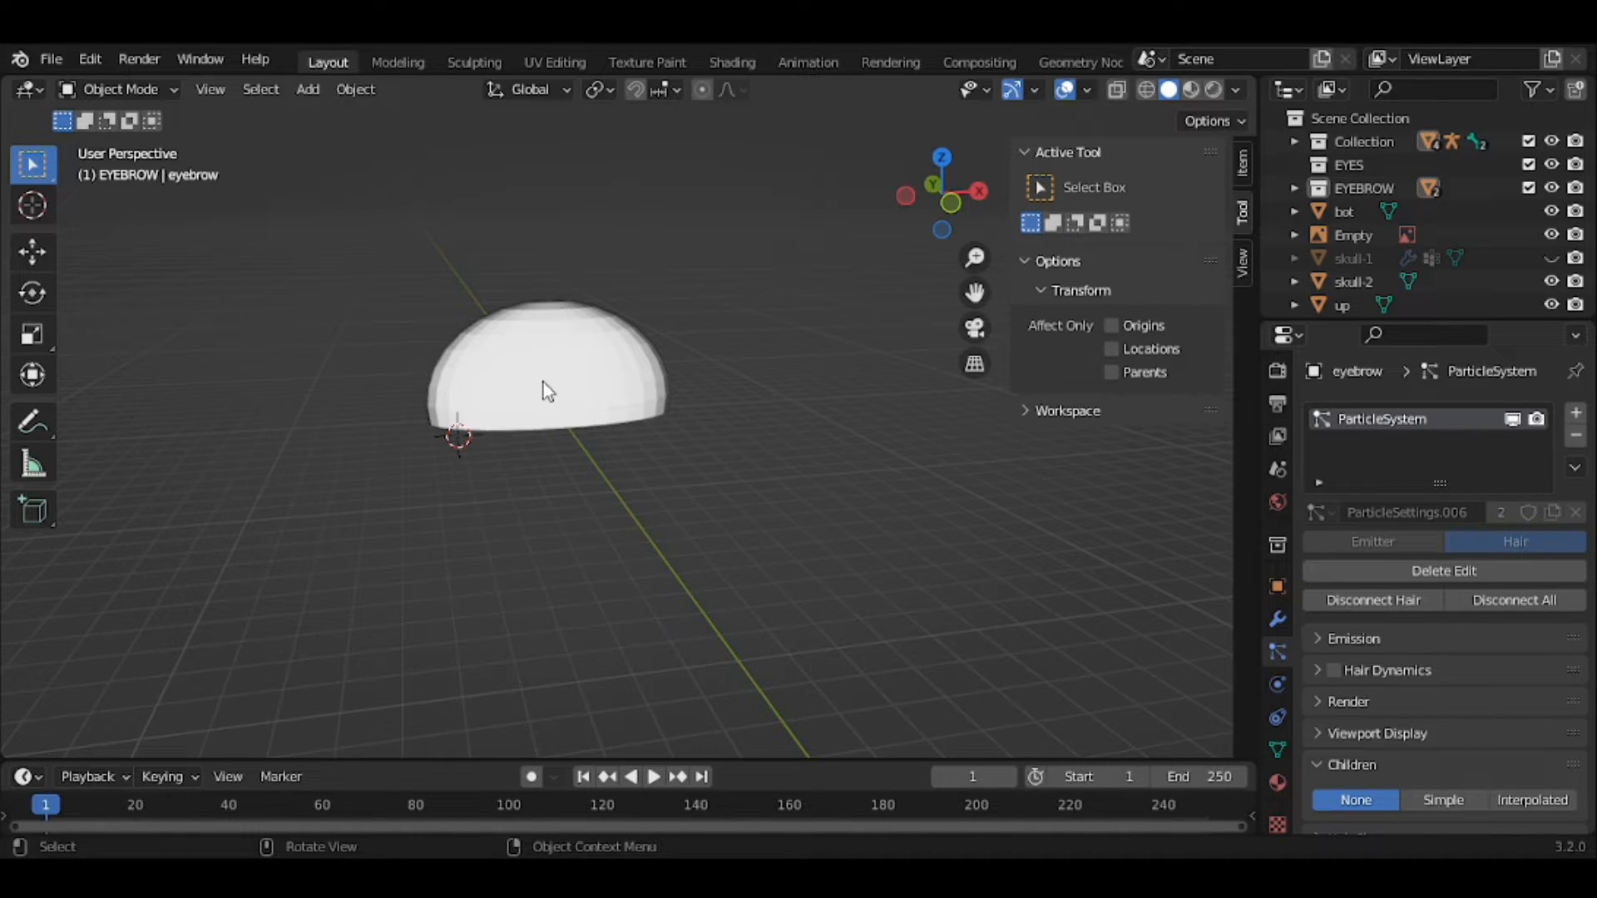
{"action": "key", "text": "alt+h"}
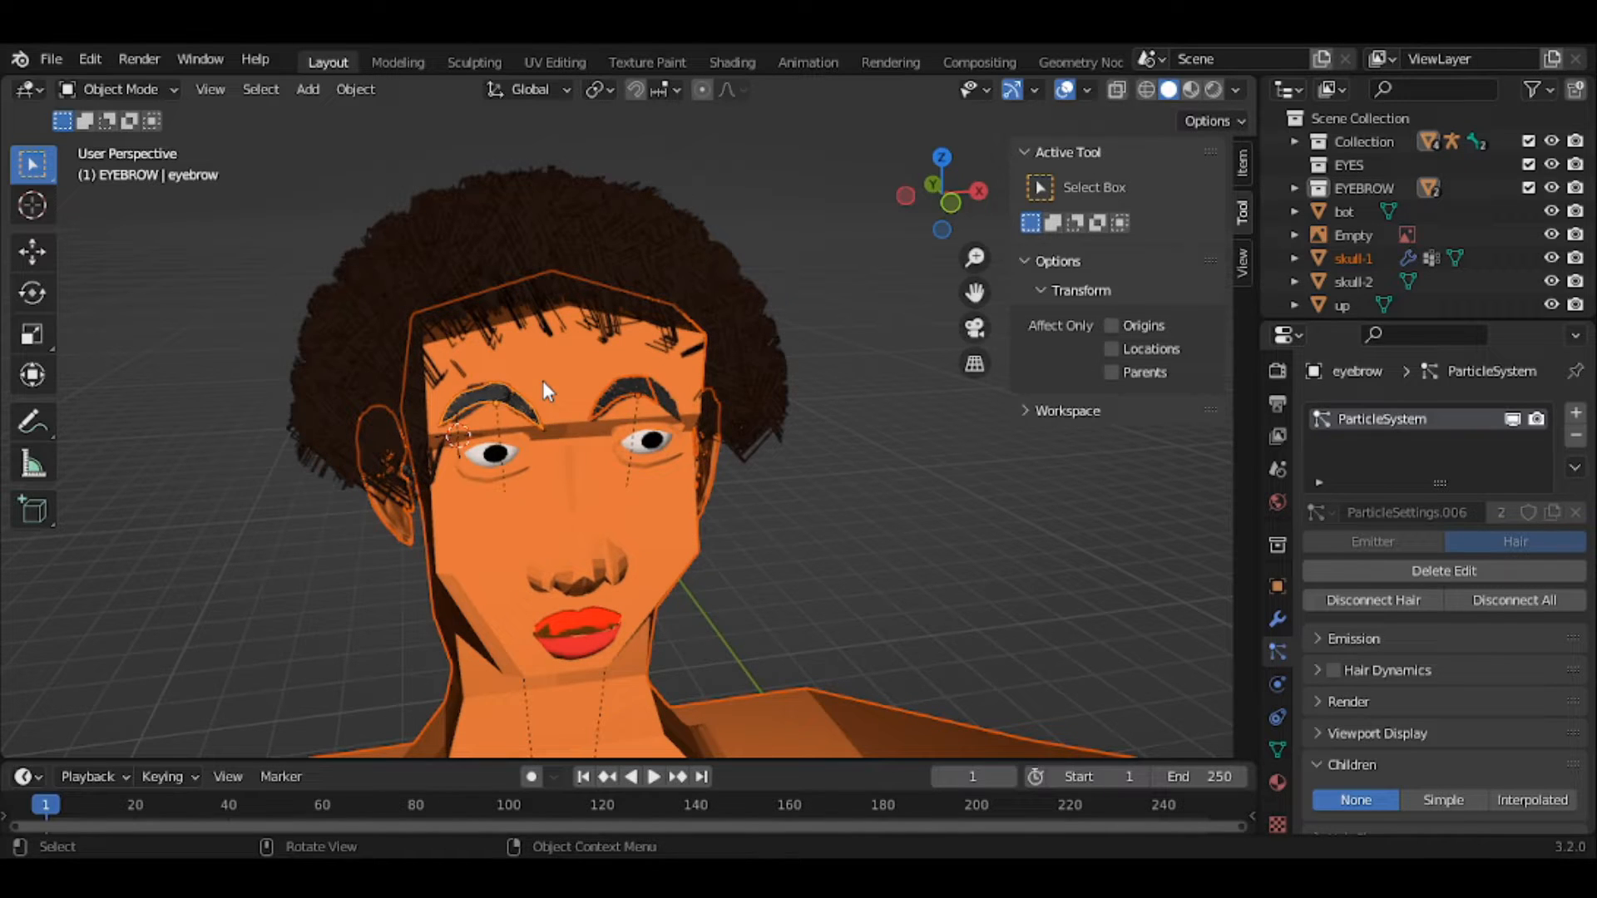
- Hide skull-1 and enter Edit Mode on the selected body and eyebrow meshes, viewing the side of the head
{"action": "left_click", "coordinate": [1551, 258]}
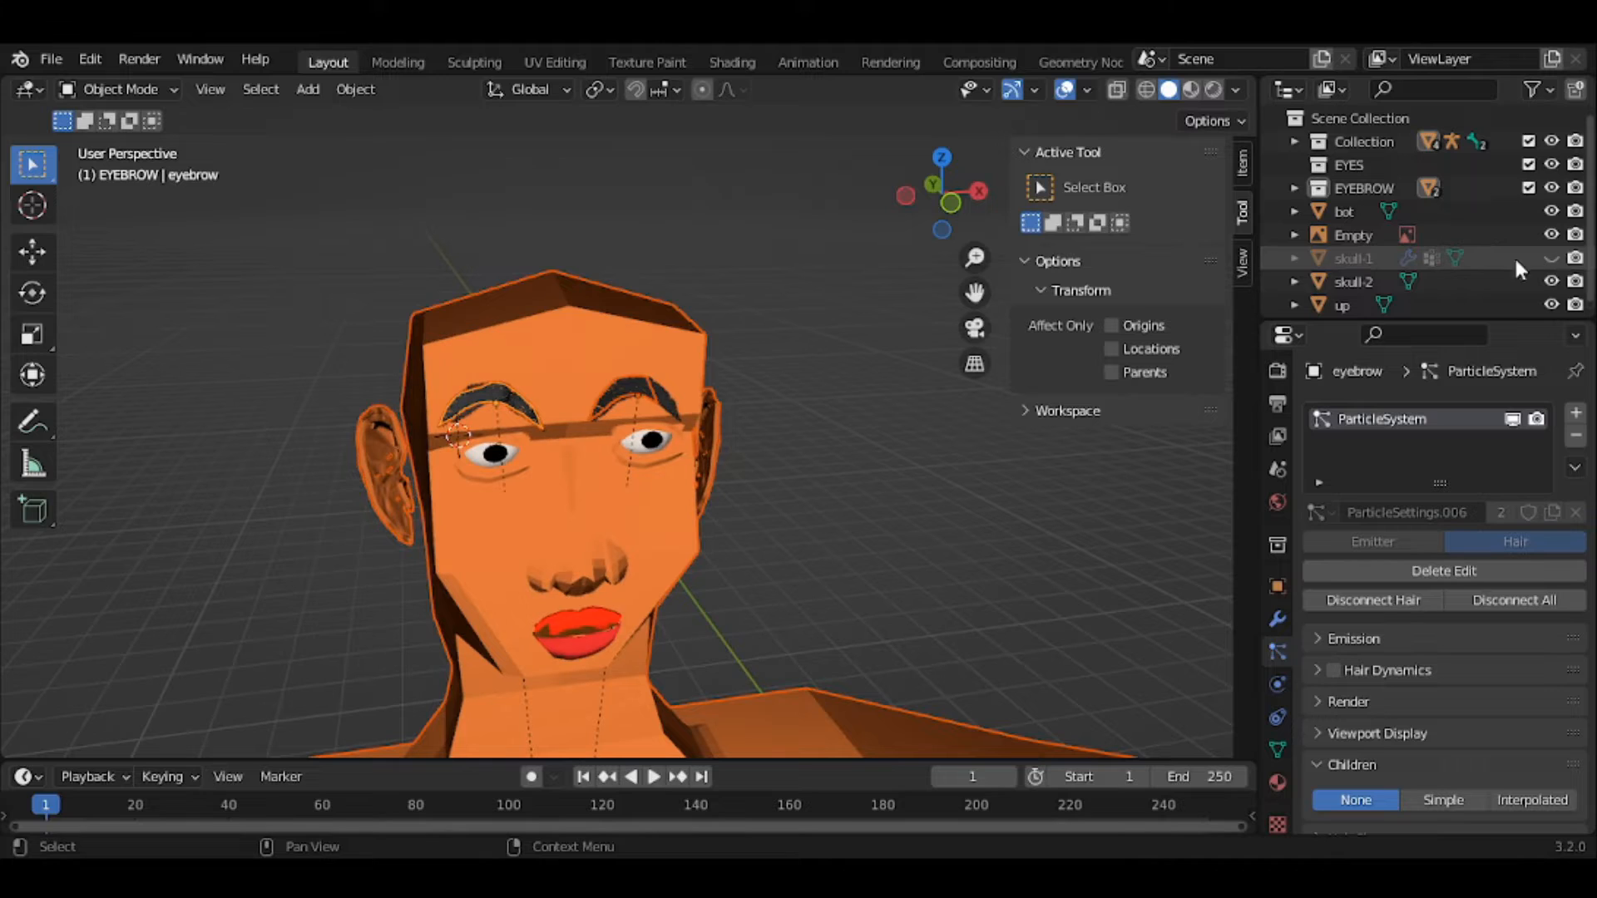
{"action": "left_click", "coordinate": [106, 90]}
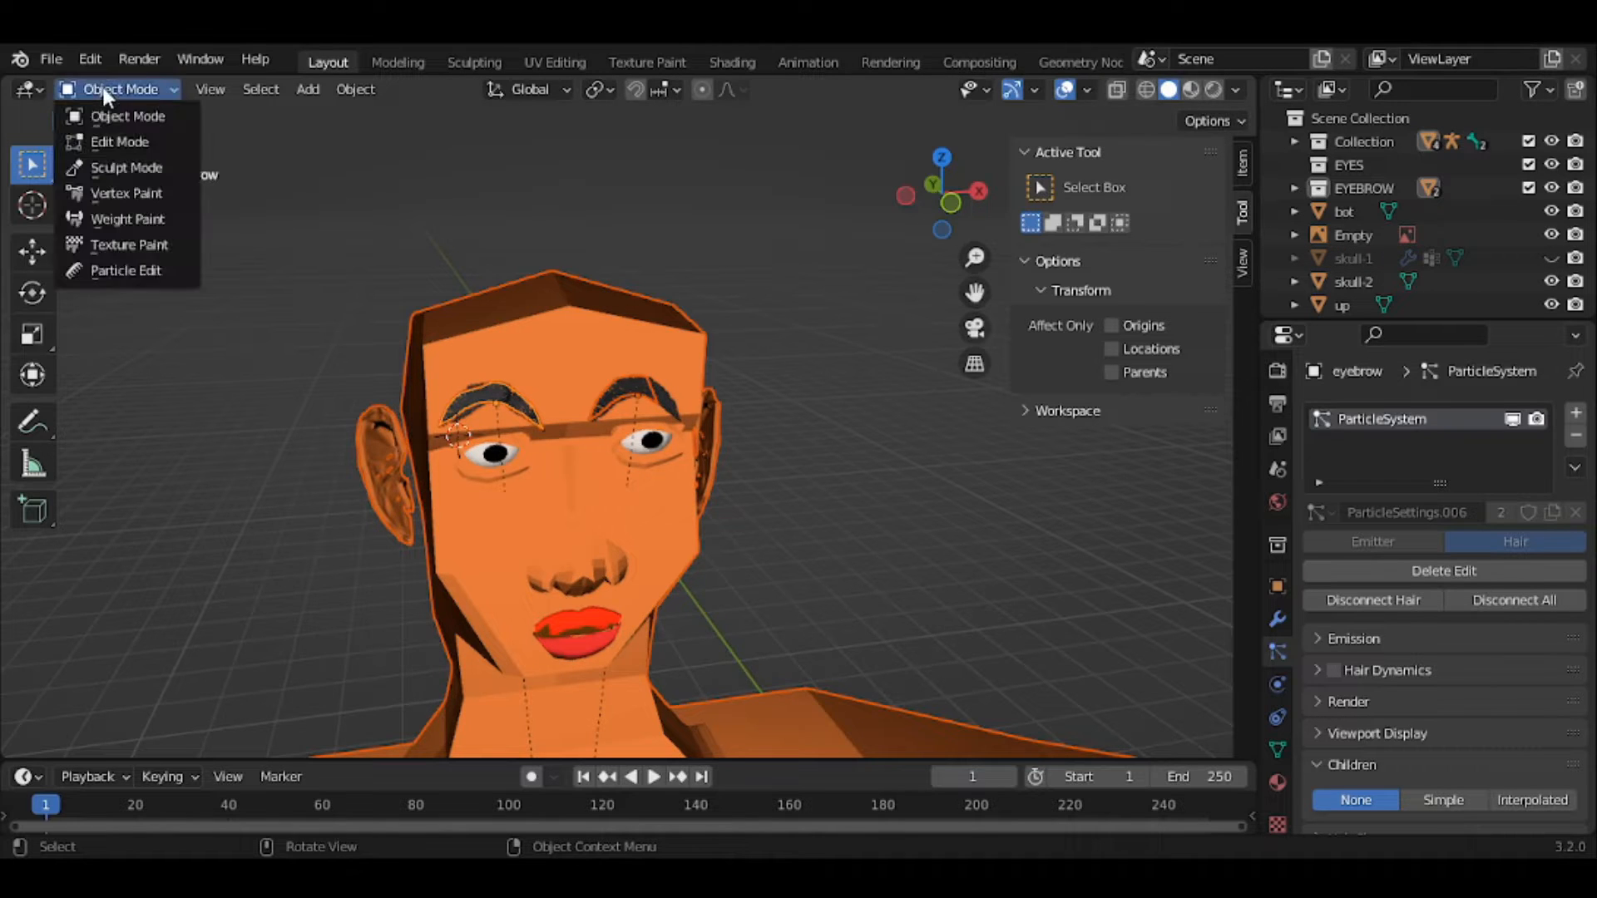
{"action": "left_click", "coordinate": [116, 140]}
{"action": "middle_click_drag", "start_coordinate": [346, 421], "coordinate": [478, 419]}
{"action": "scroll", "coordinate": [477, 419], "scroll_direction": "up", "scroll_amount": 5}
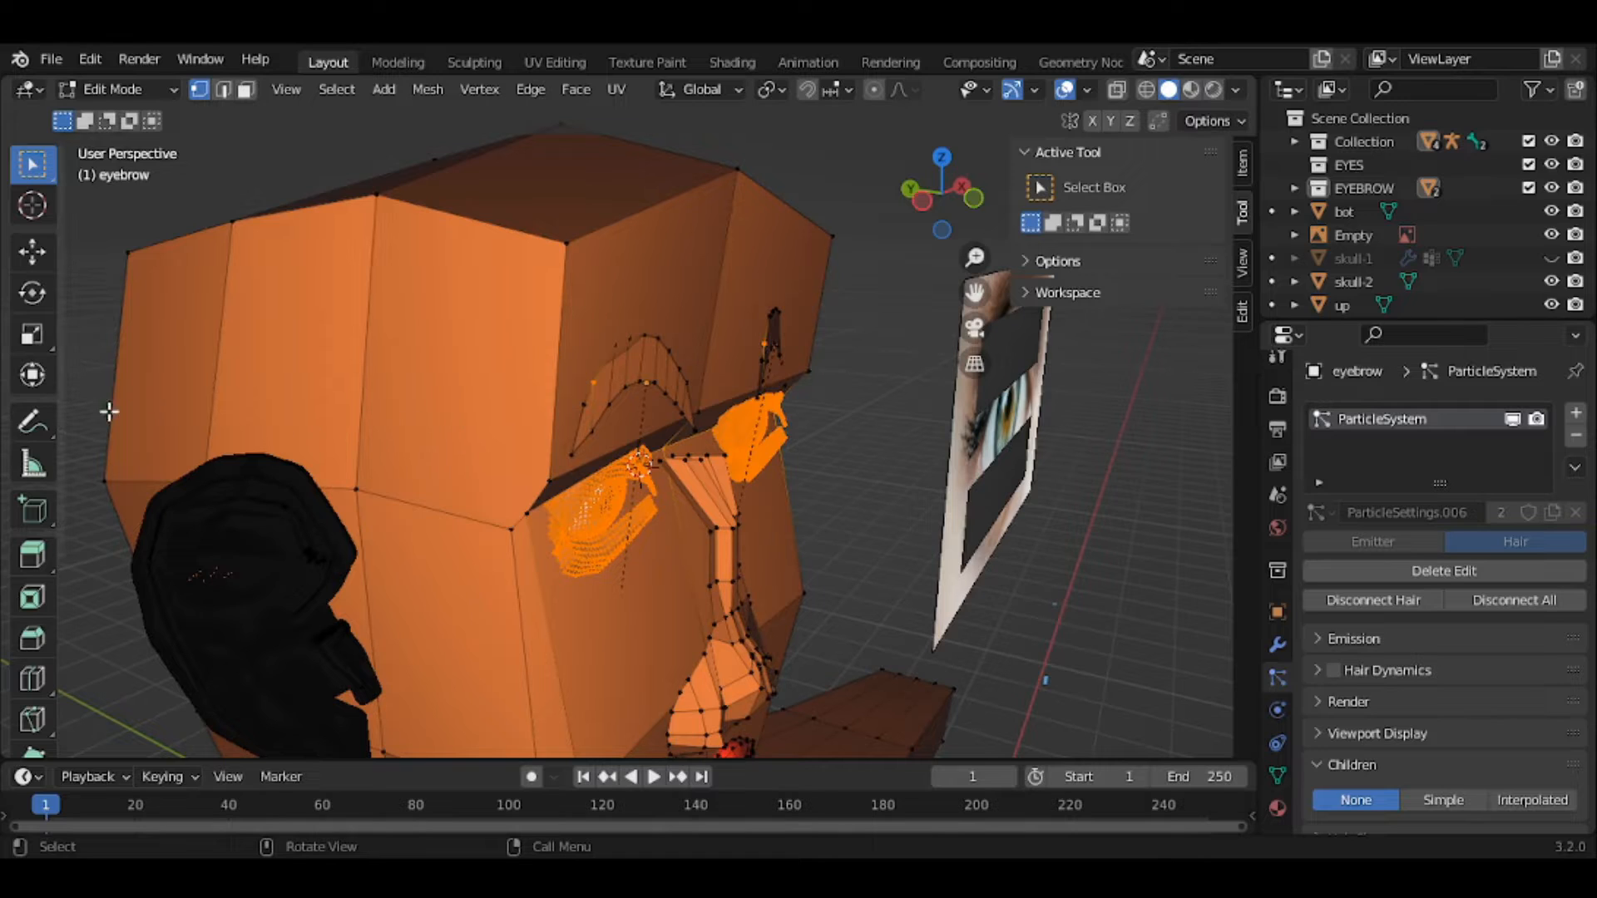
- Mark the edges of the large face on the side of the head with short annotation strokes
{"action": "left_click", "coordinate": [46, 423]}
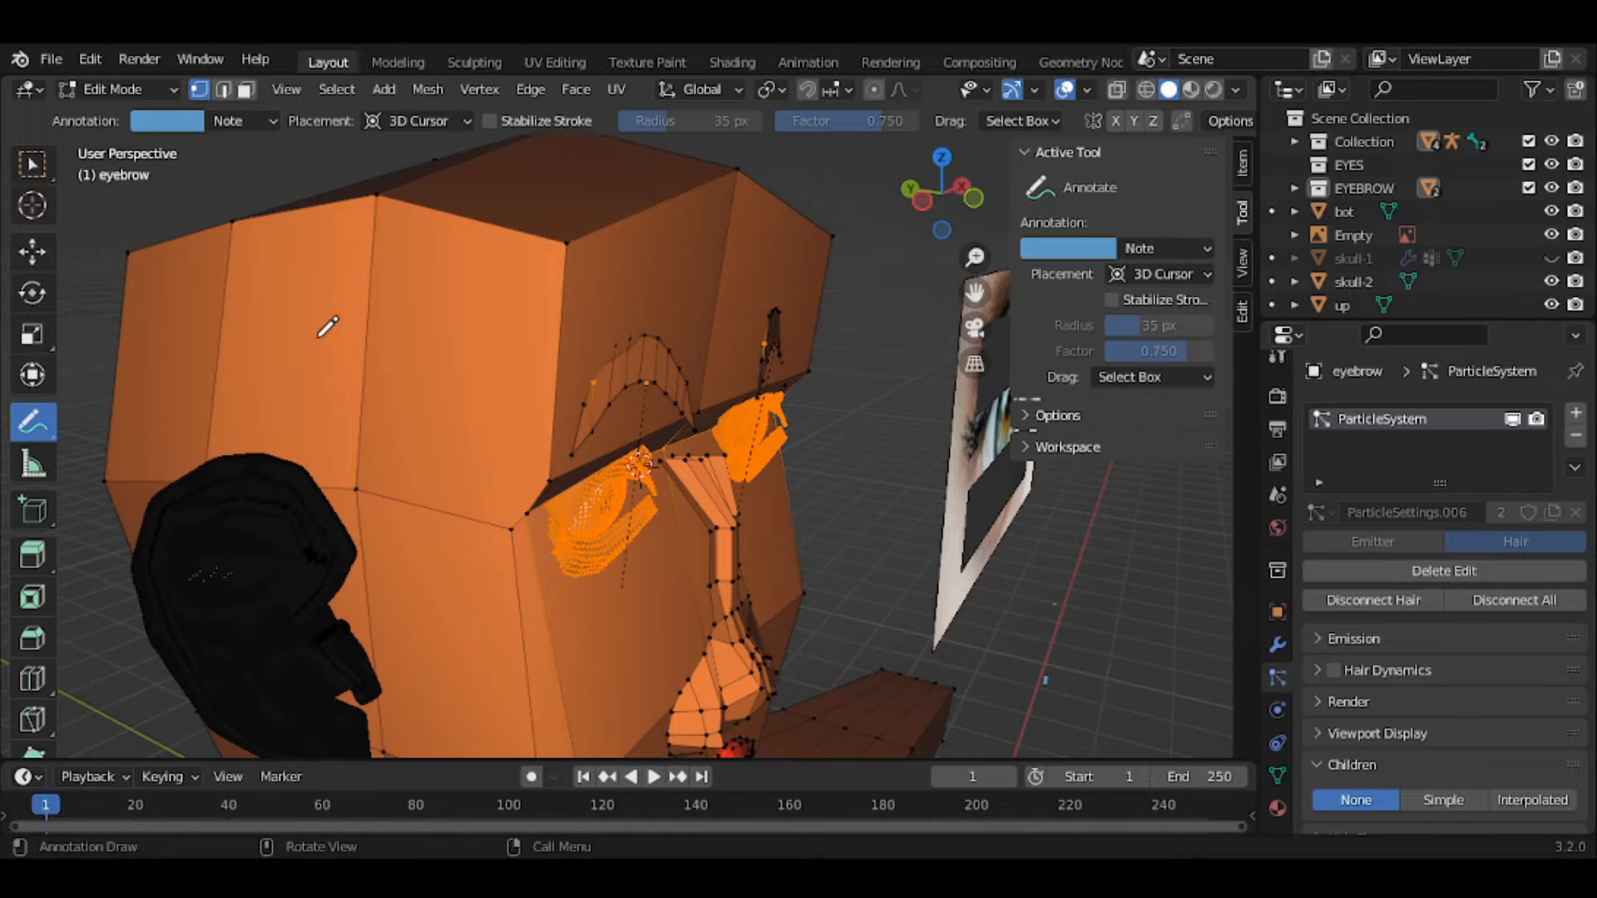
{"action": "left_click_drag", "start_coordinate": [339, 310], "coordinate": [390, 324]}
{"action": "left_click_drag", "start_coordinate": [498, 208], "coordinate": [498, 253]}
{"action": "left_click_drag", "start_coordinate": [601, 313], "coordinate": [532, 323]}
{"action": "left_click_drag", "start_coordinate": [517, 491], "coordinate": [529, 535]}
{"action": "left_click_drag", "start_coordinate": [446, 477], "coordinate": [434, 534]}
- Select all the geometry in Edit Mode and subdivide it once
{"action": "key", "text": "a"}
{"action": "right_click", "coordinate": [292, 308]}
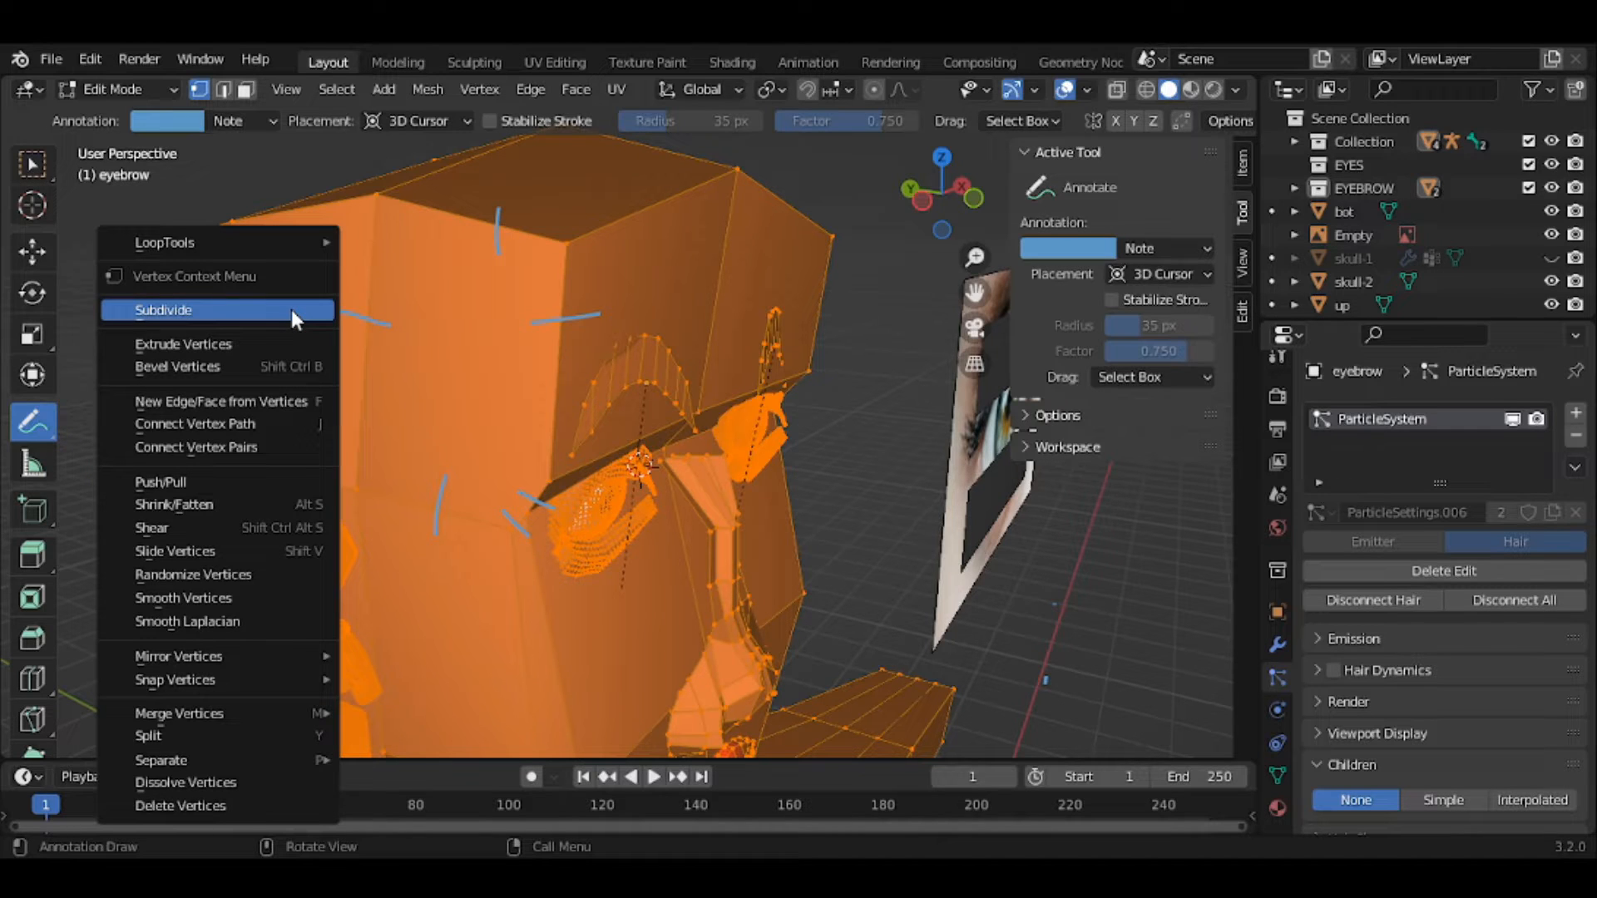
{"action": "left_click", "coordinate": [291, 309]}
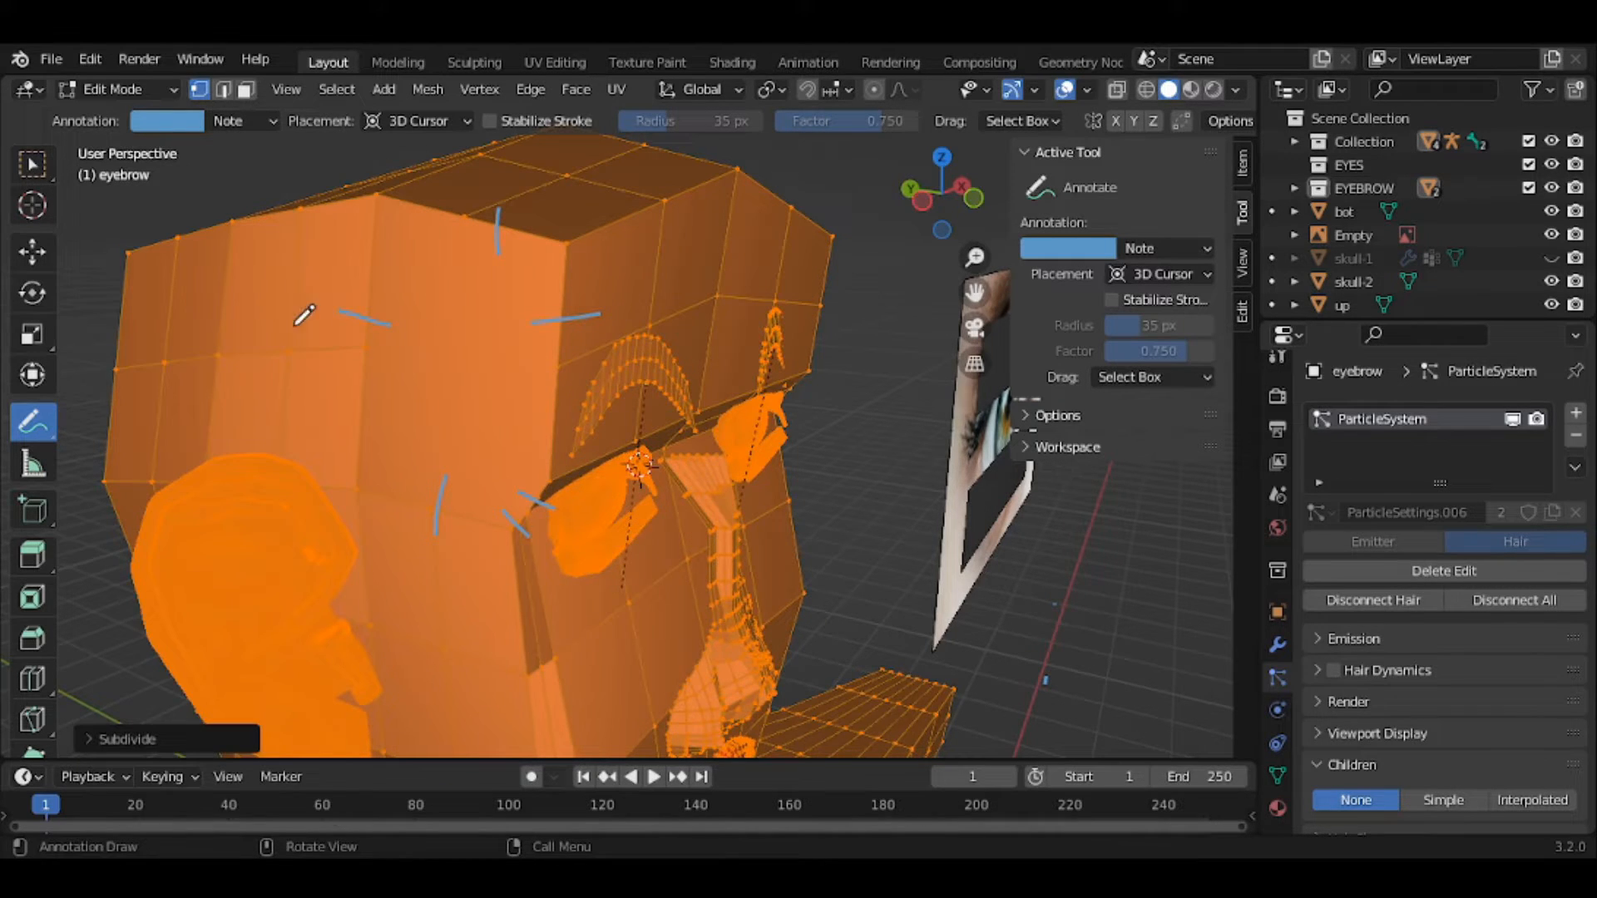
- Sketch an annotation over the subdivided area on the side of the head and erase all annotation strokes
{"action": "mouse_move", "coordinate": [488, 345]}
{"action": "left_mouse_down"}
{"action": "mouse_move", "coordinate": [464, 348]}
{"action": "mouse_move", "coordinate": [484, 448]}
{"action": "mouse_move", "coordinate": [449, 290]}
{"action": "left_mouse_up"}
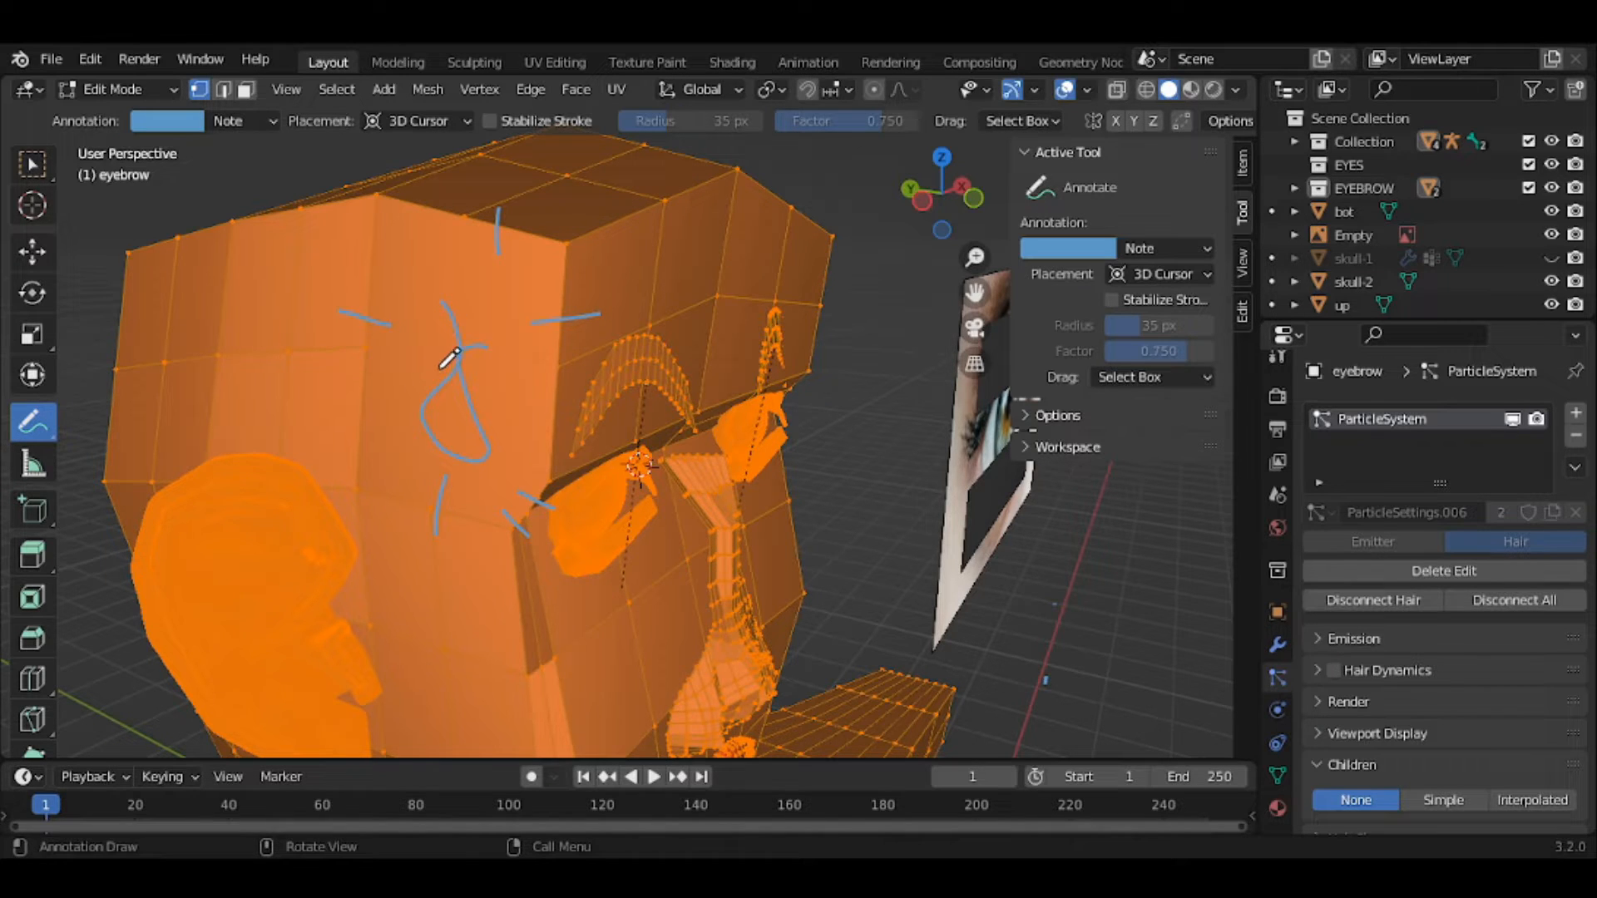
{"action": "mouse_move", "coordinate": [449, 356]}
{"action": "left_mouse_down", "text": "ctrl"}
{"action": "mouse_move", "coordinate": [460, 421]}
{"action": "mouse_move", "coordinate": [552, 532]}
{"action": "mouse_move", "coordinate": [449, 521]}
{"action": "mouse_move", "coordinate": [571, 474]}
{"action": "mouse_move", "coordinate": [451, 436]}
{"action": "mouse_move", "coordinate": [562, 342]}
{"action": "mouse_move", "coordinate": [569, 309]}
{"action": "mouse_move", "coordinate": [418, 327]}
{"action": "mouse_move", "coordinate": [333, 297]}
{"action": "mouse_move", "coordinate": [499, 207]}
{"action": "mouse_move", "coordinate": [492, 257]}
{"action": "mouse_move", "coordinate": [416, 325]}
{"action": "left_mouse_up", "text": "ctrl"}
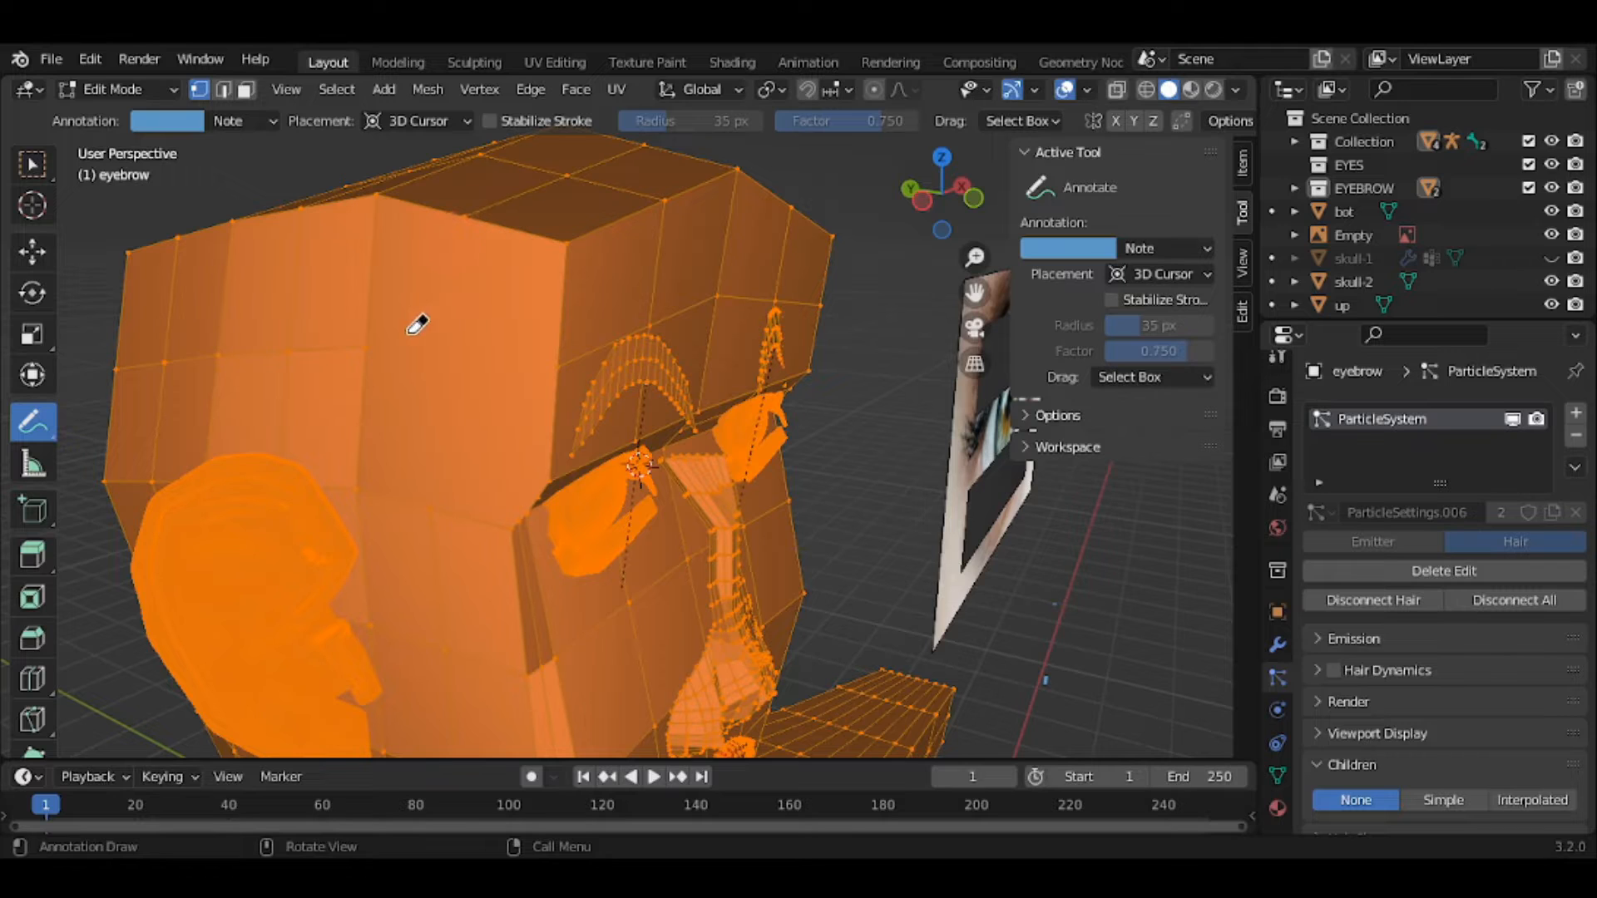
- Return to Object Mode and hide the body and both eyebrow meshes so only the skull cap remains
{"action": "left_click", "coordinate": [116, 90]}
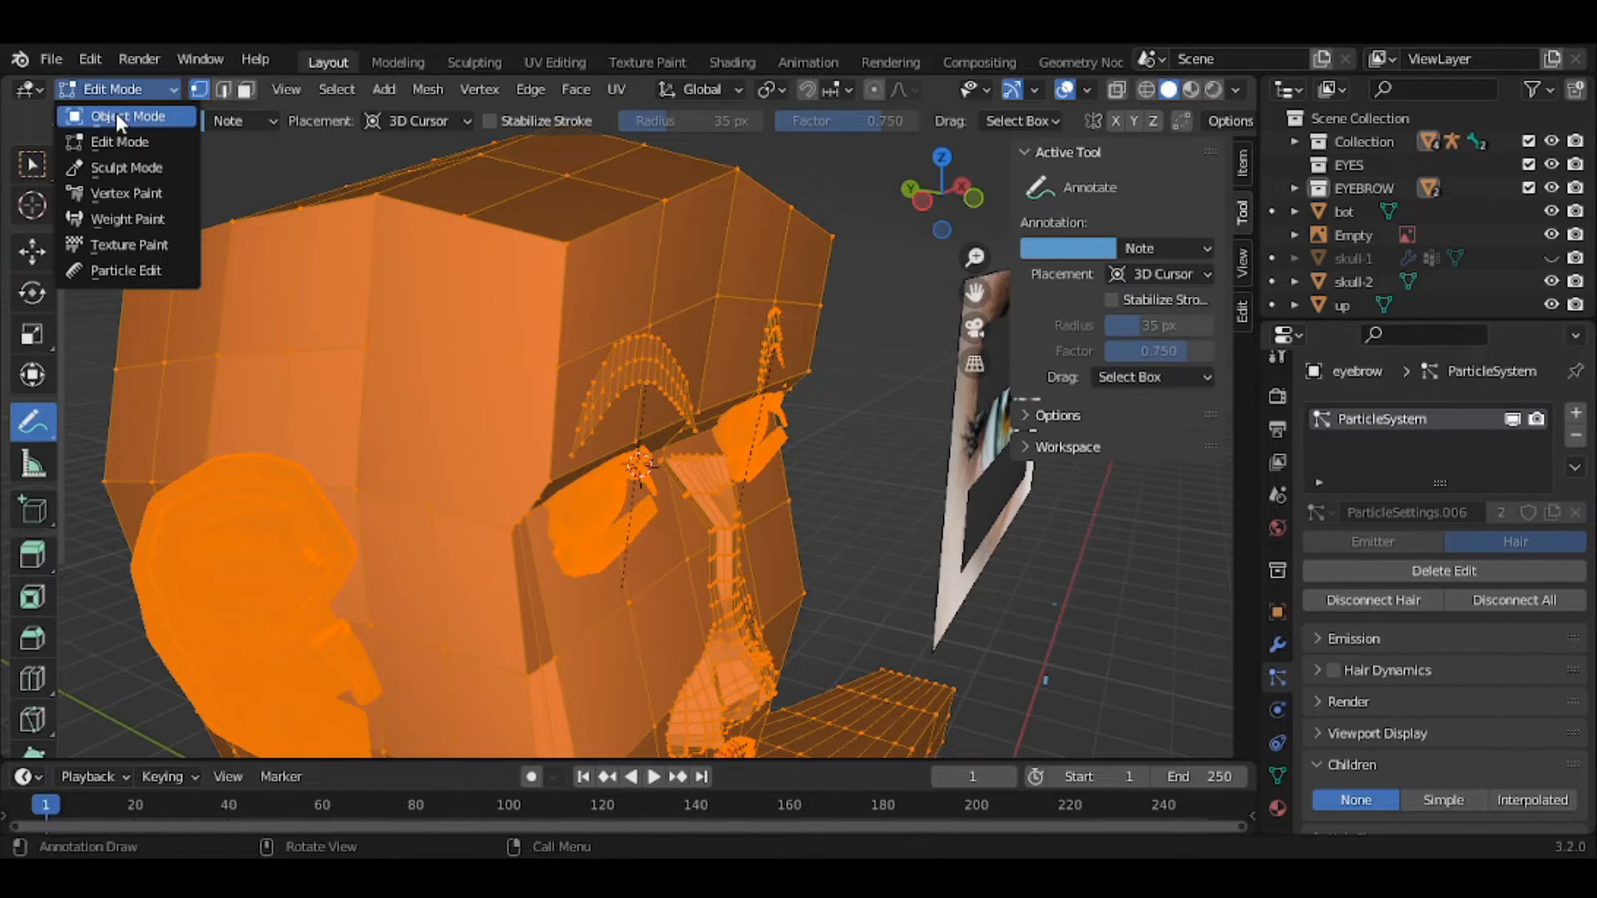
{"action": "left_click", "coordinate": [117, 114]}
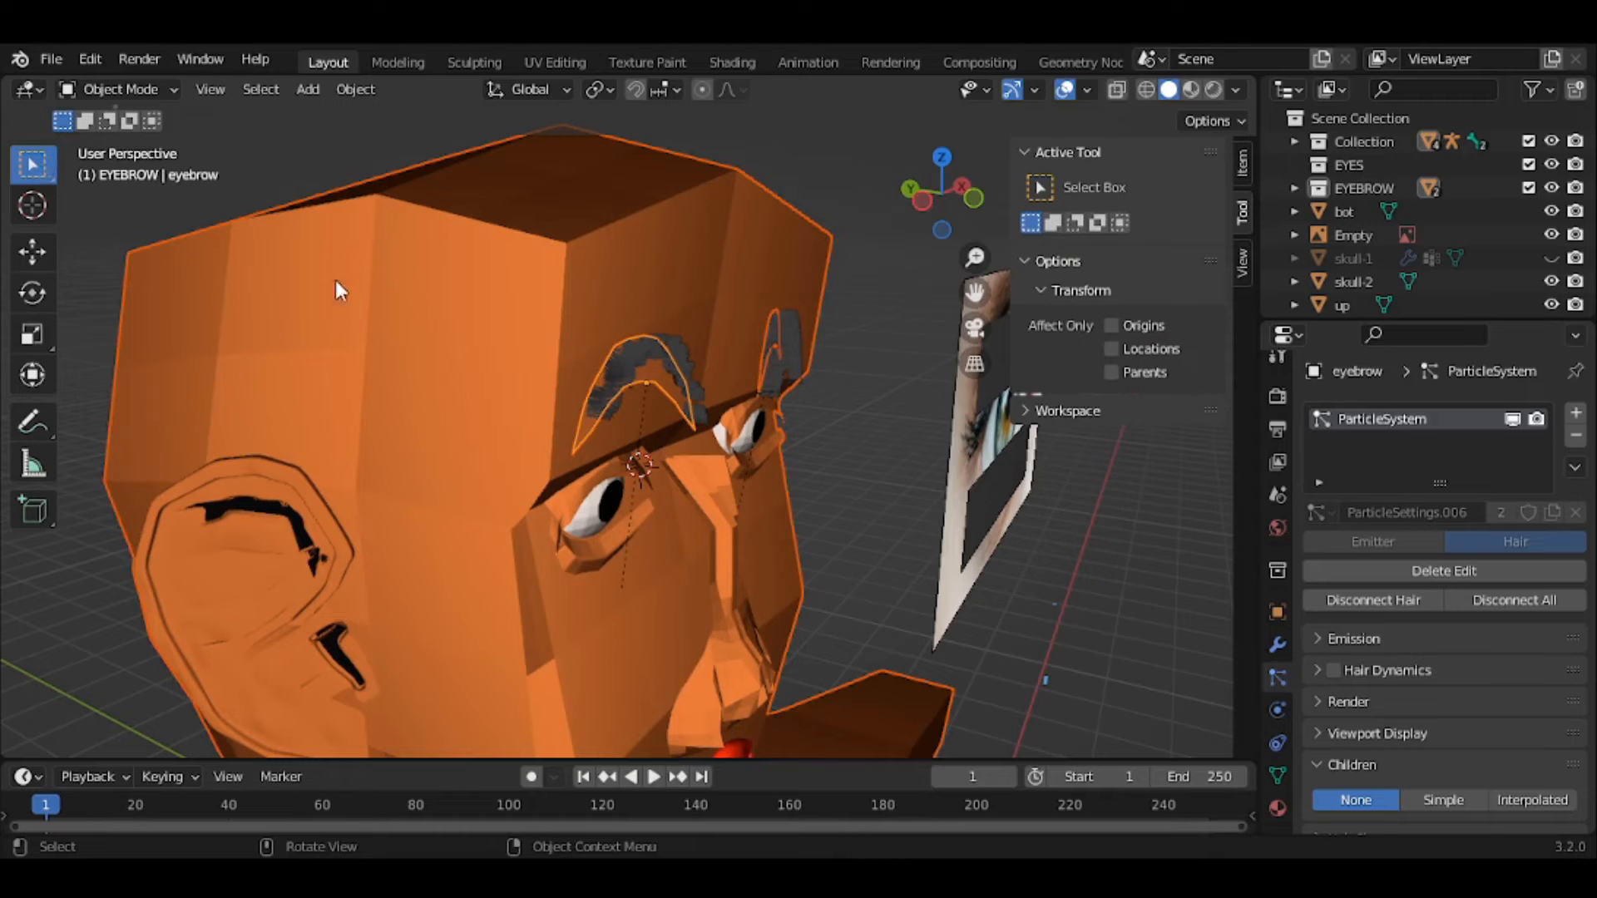
{"action": "middle_click_drag", "start_coordinate": [549, 357], "coordinate": [427, 335]}
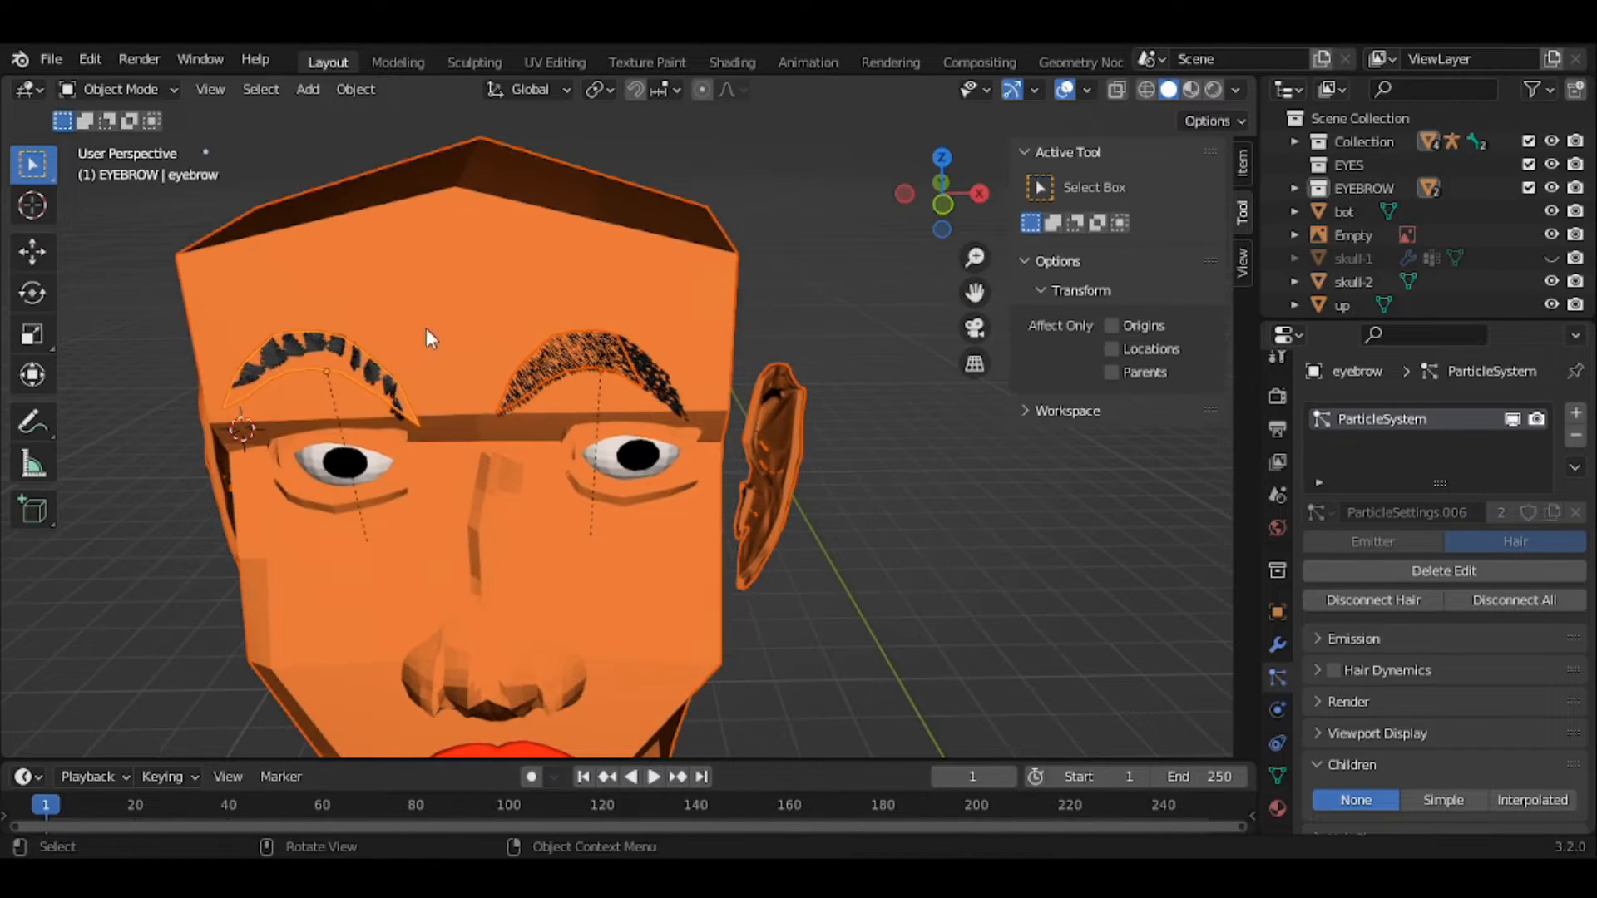
{"action": "left_click", "coordinate": [592, 261]}
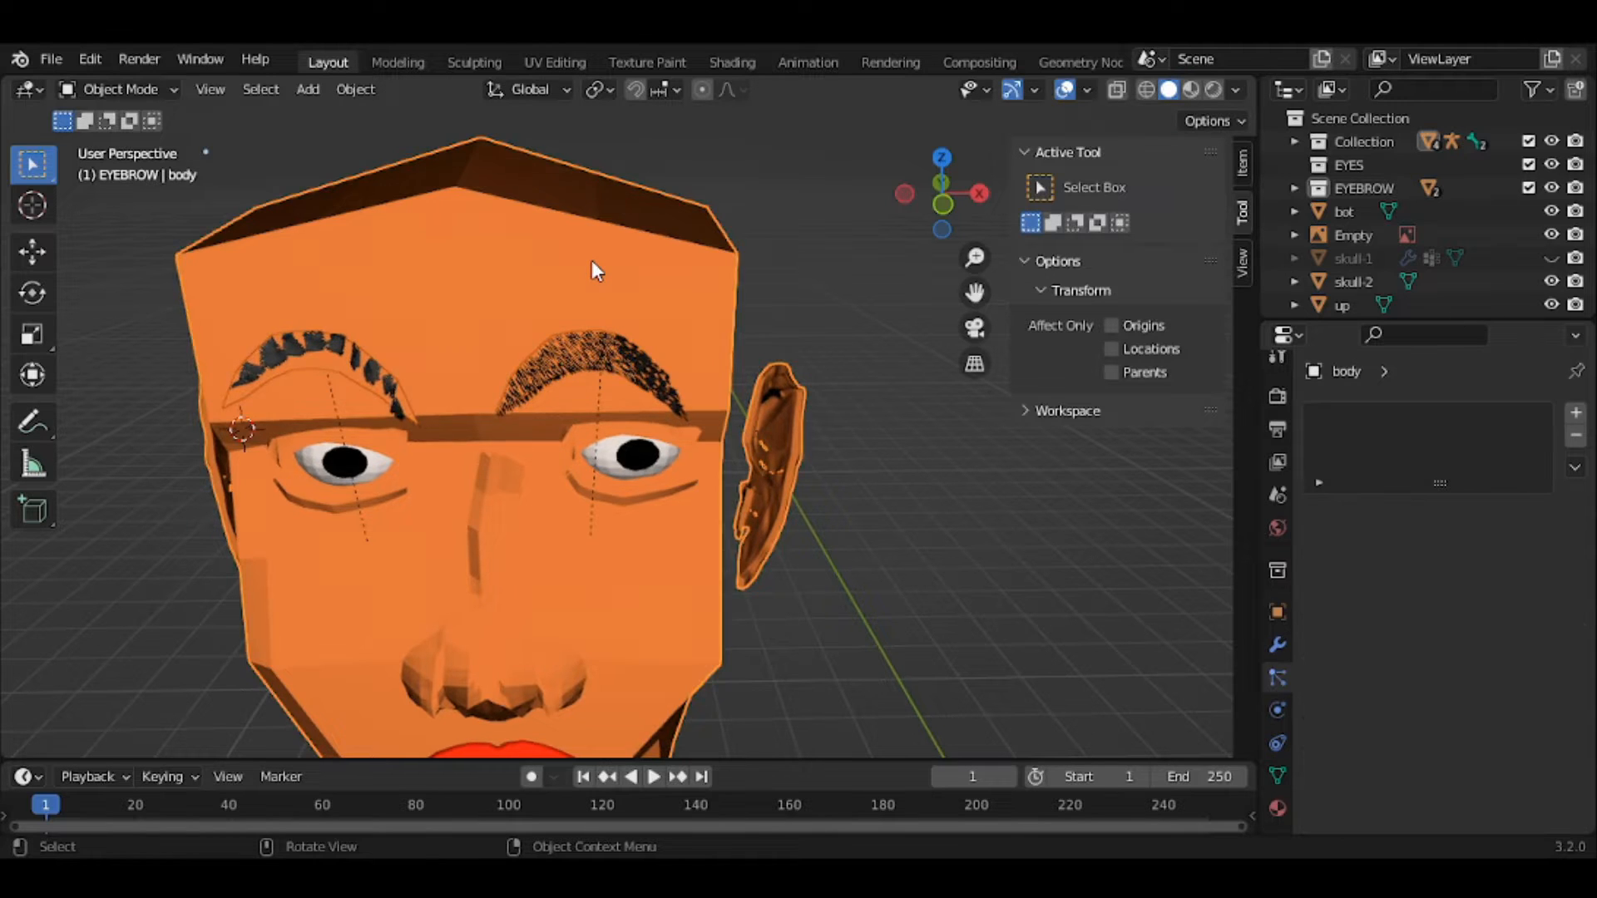
{"action": "key", "text": "h"}
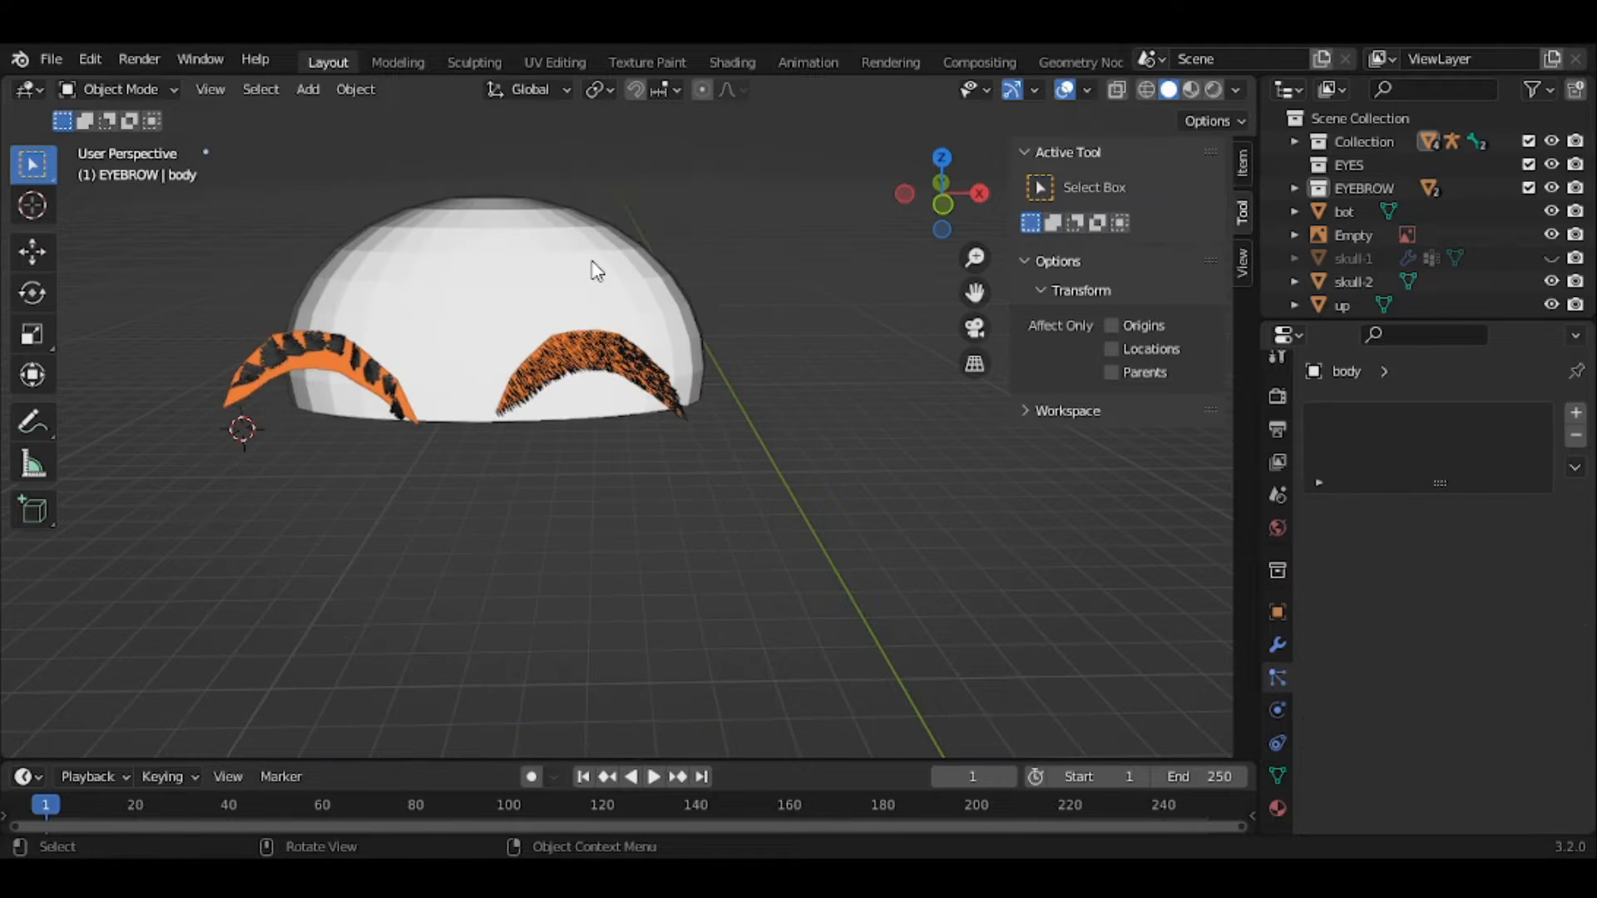
{"action": "left_click", "coordinate": [602, 359]}
{"action": "key", "text": "h"}
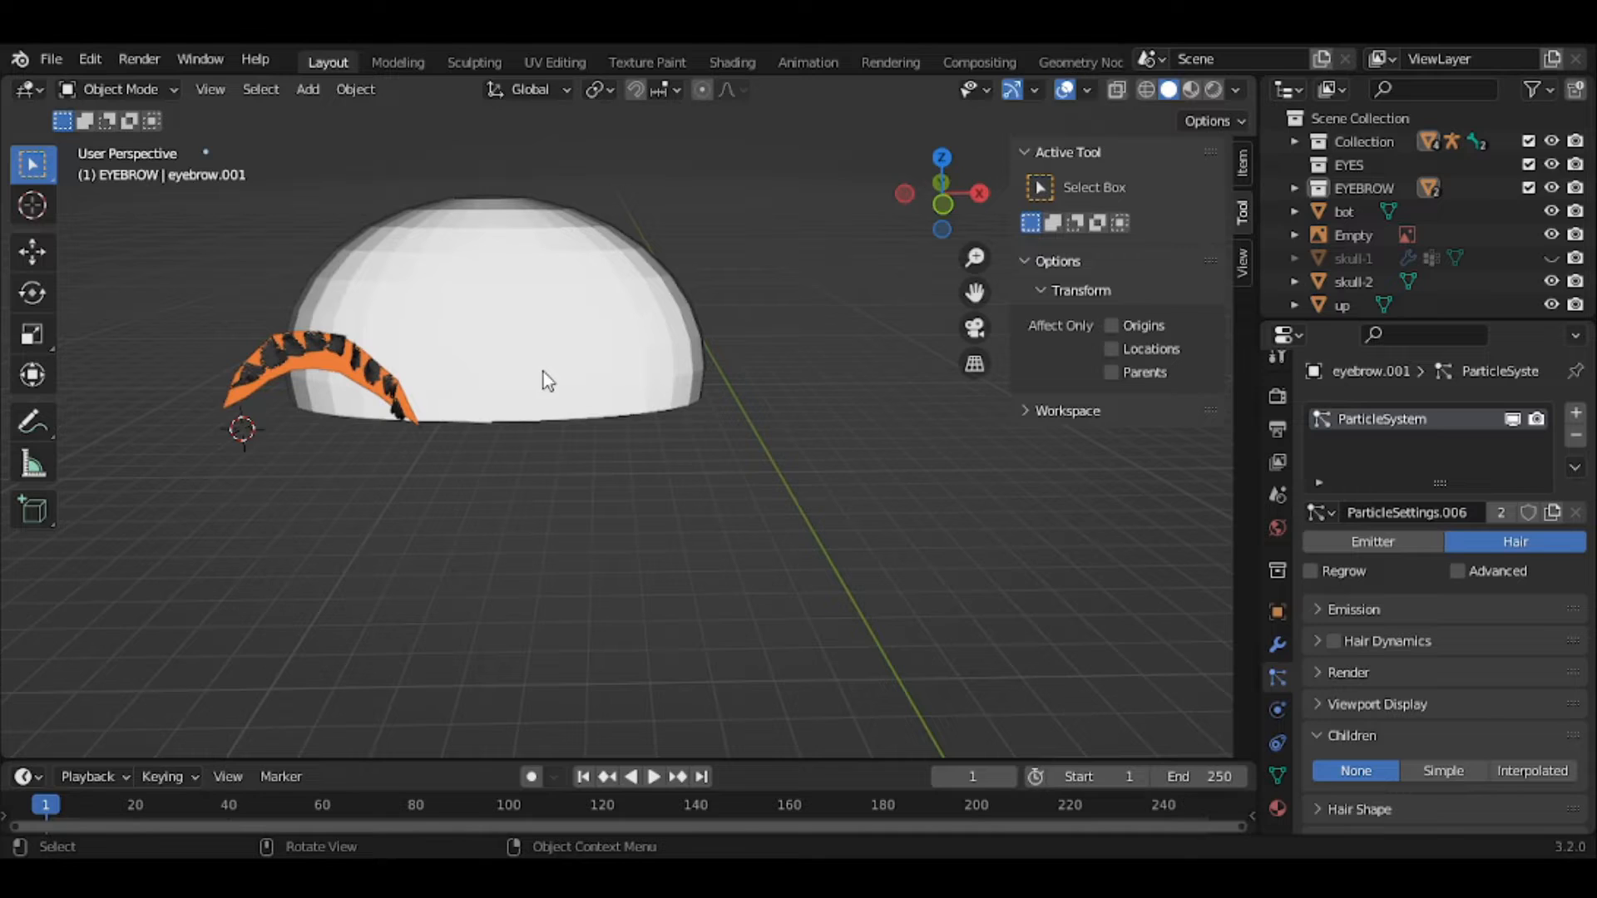
{"action": "left_click", "coordinate": [372, 385]}
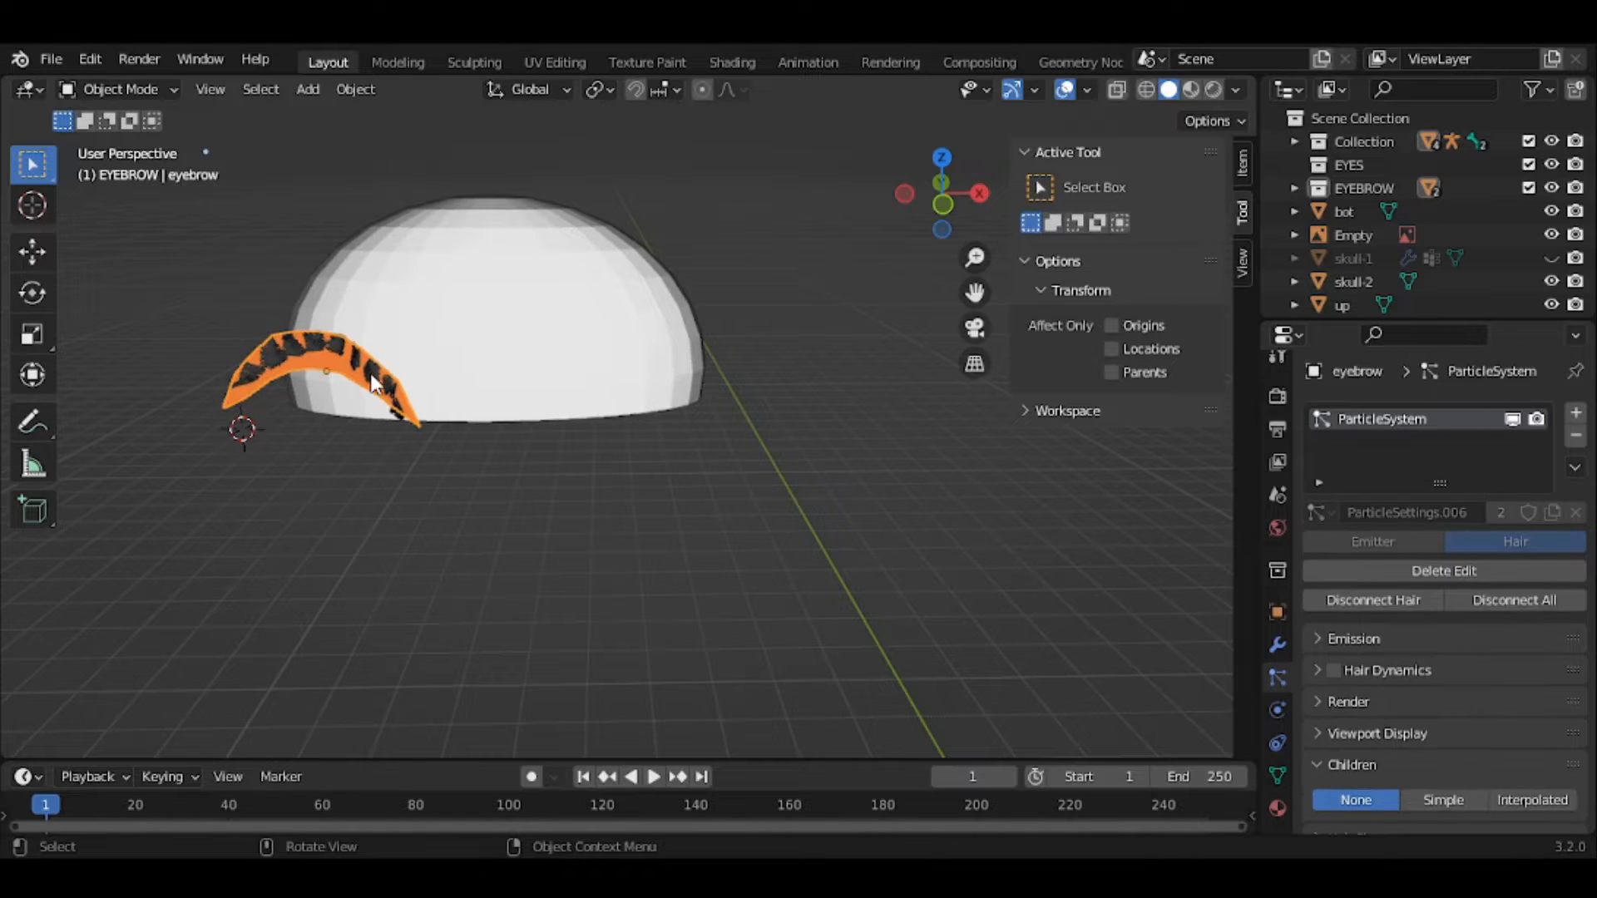
{"action": "key", "text": "h"}
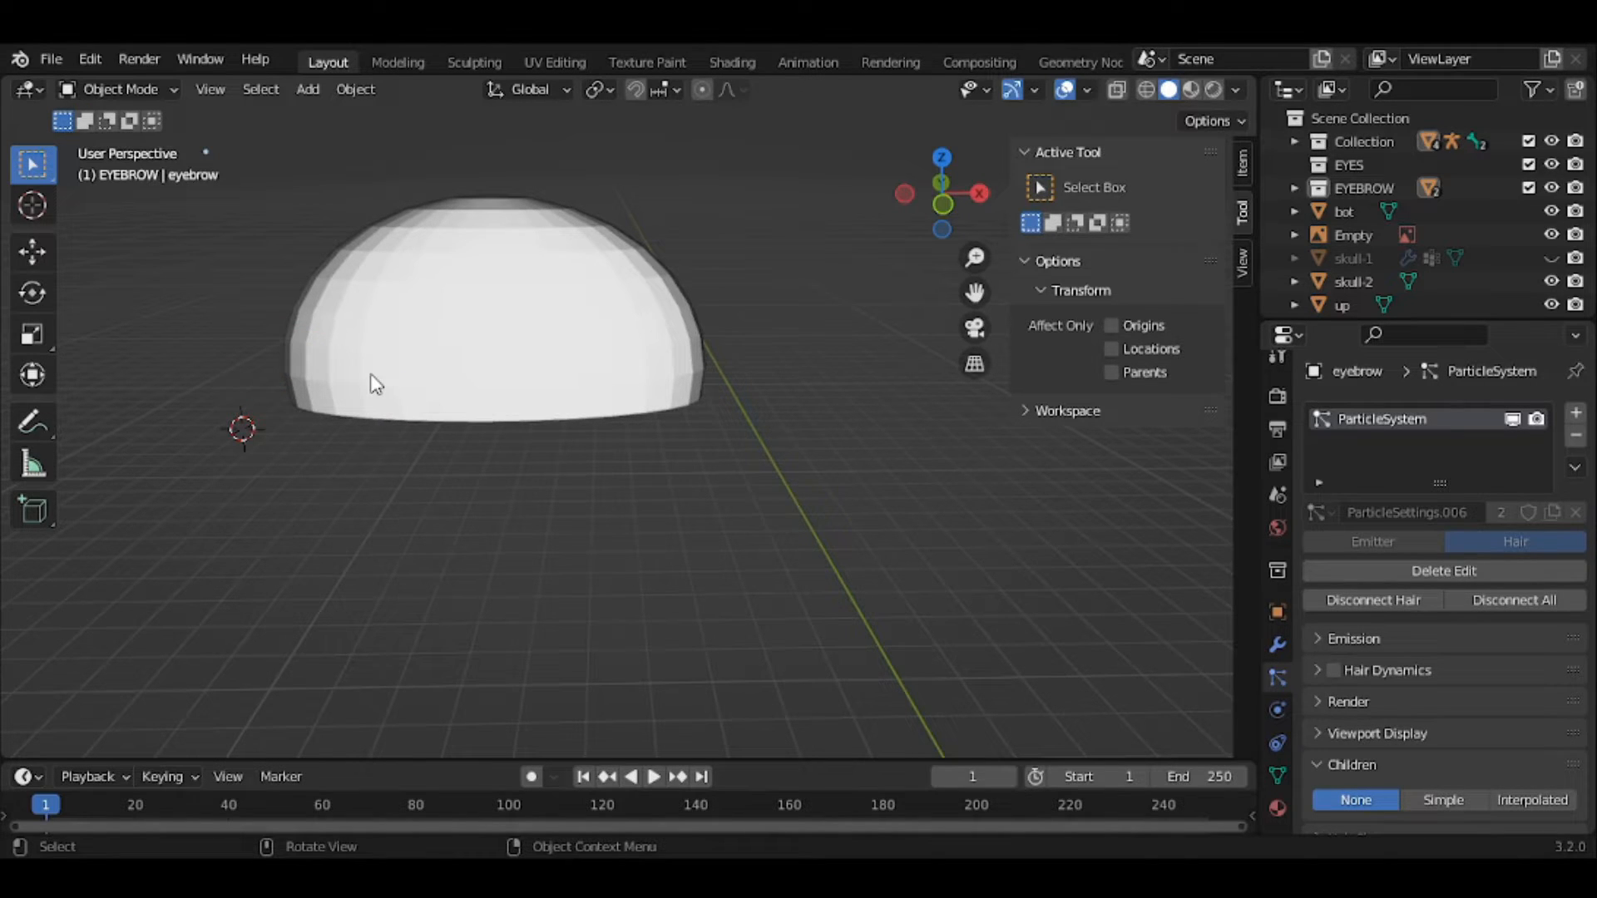
- Add a new particle system to the skull-2 mesh and set its type to Hair
{"action": "middle_click_drag", "start_coordinate": [372, 374], "coordinate": [541, 333]}
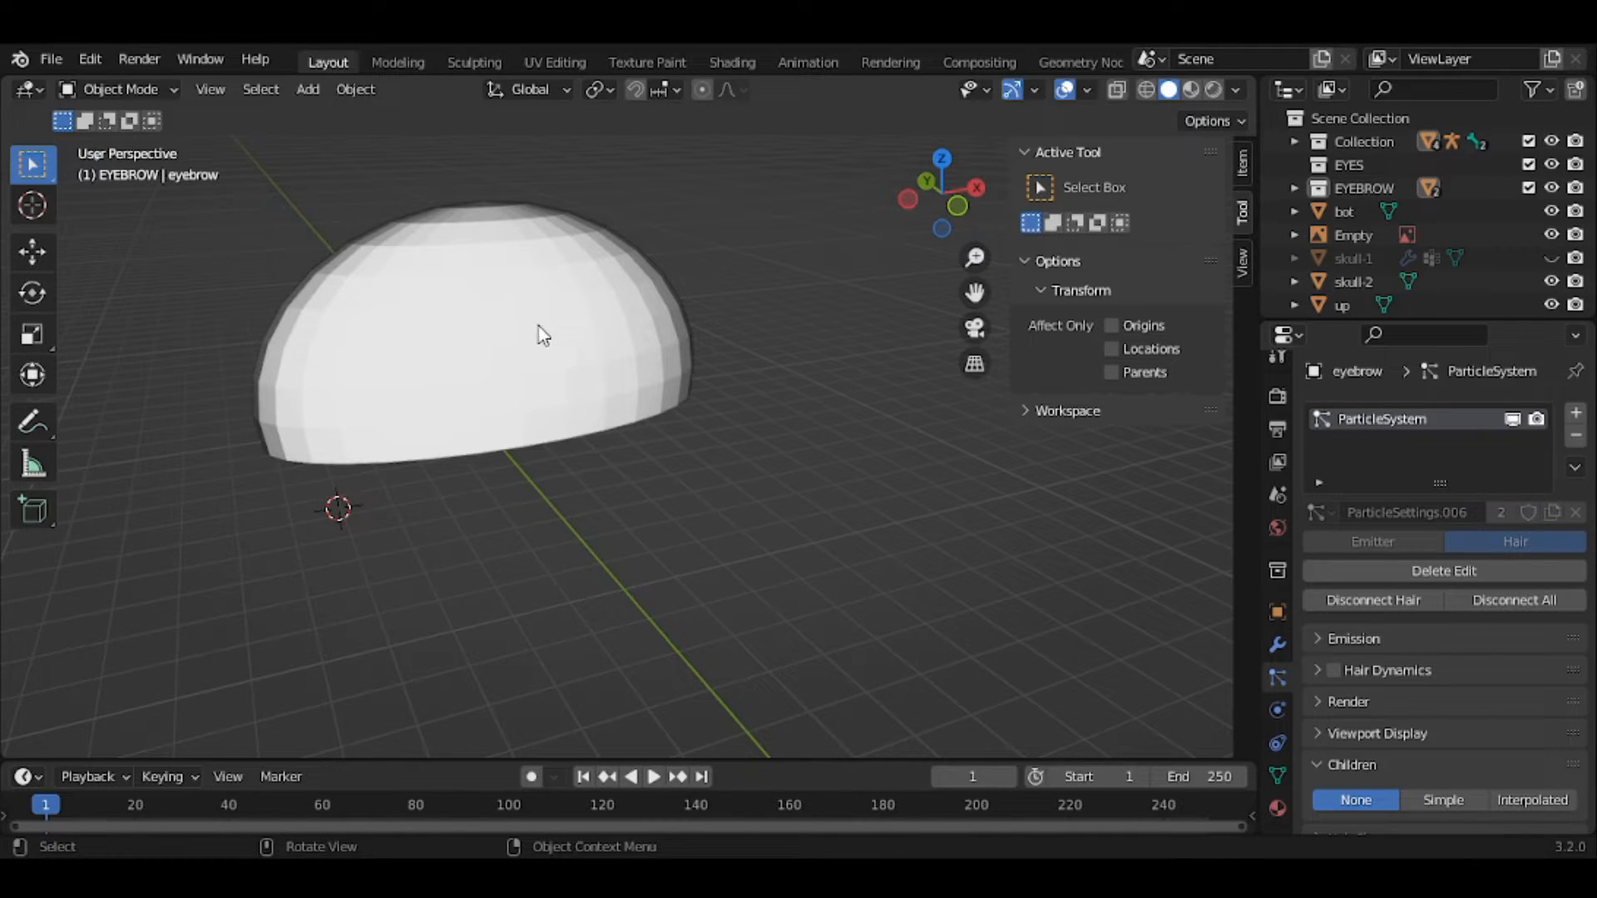
{"action": "left_click", "coordinate": [542, 334]}
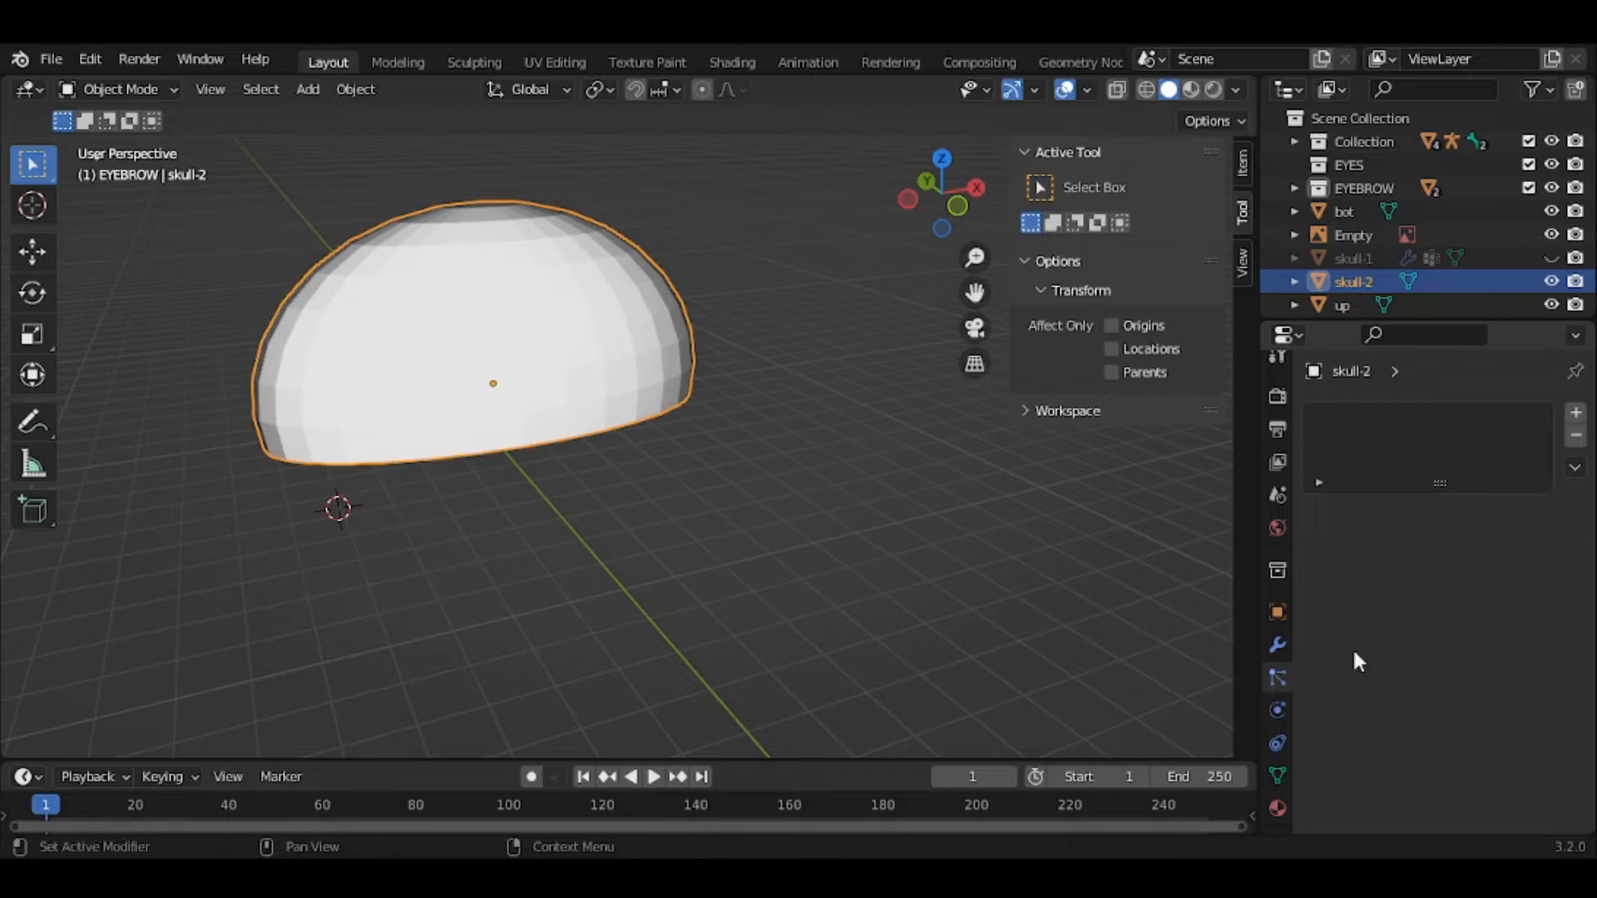
{"action": "left_click", "coordinate": [1576, 413]}
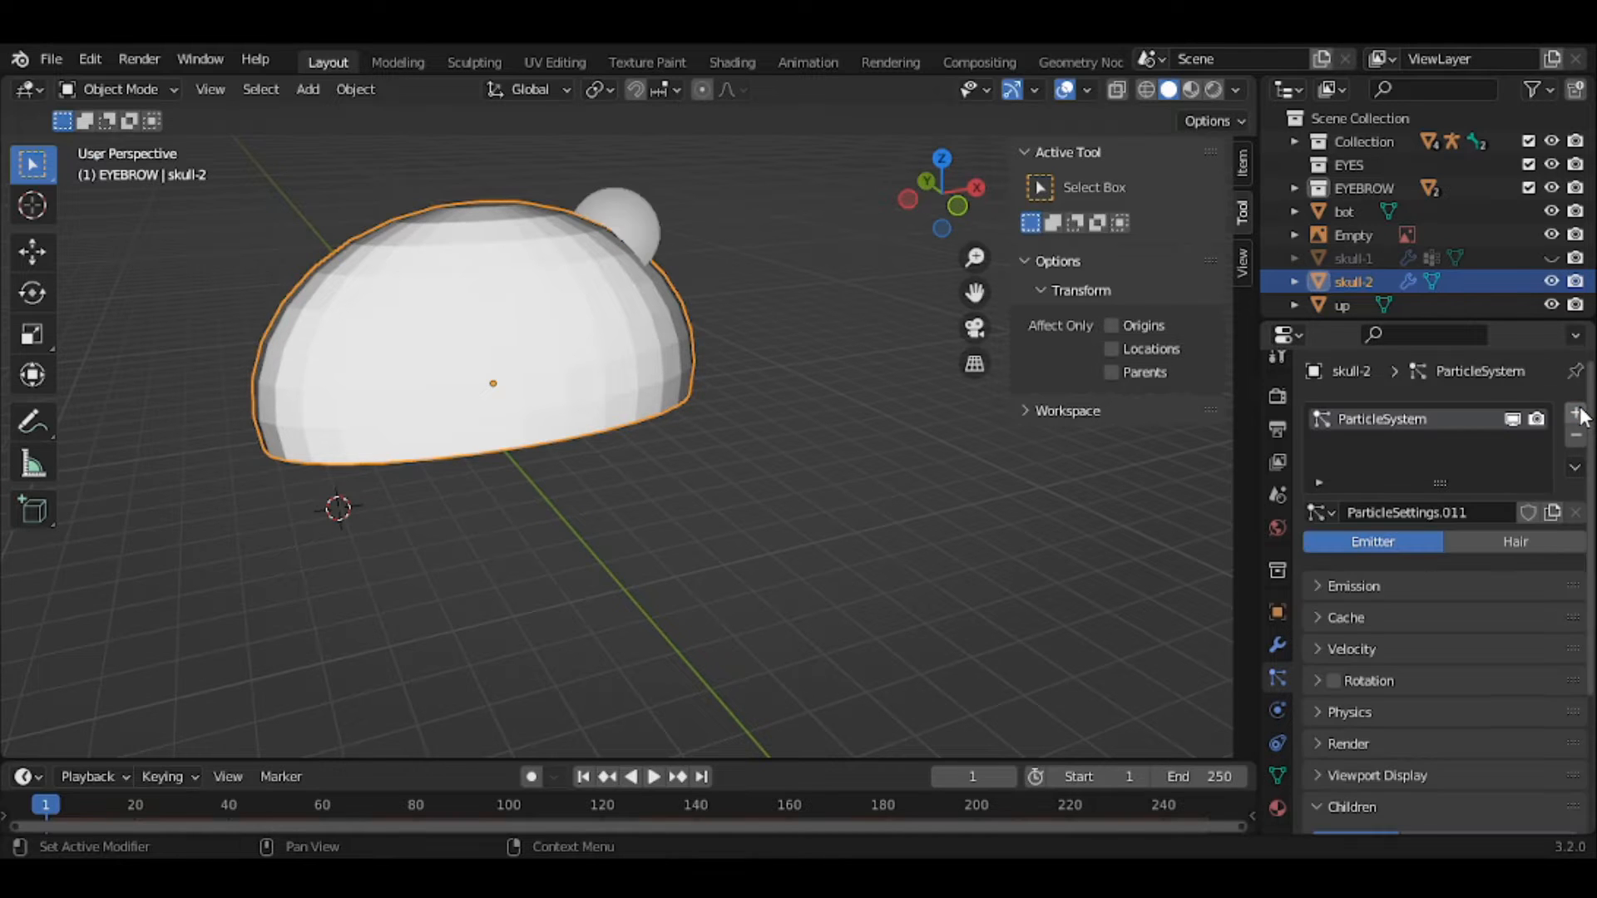
{"action": "middle_click_drag", "start_coordinate": [782, 411], "coordinate": [710, 490]}
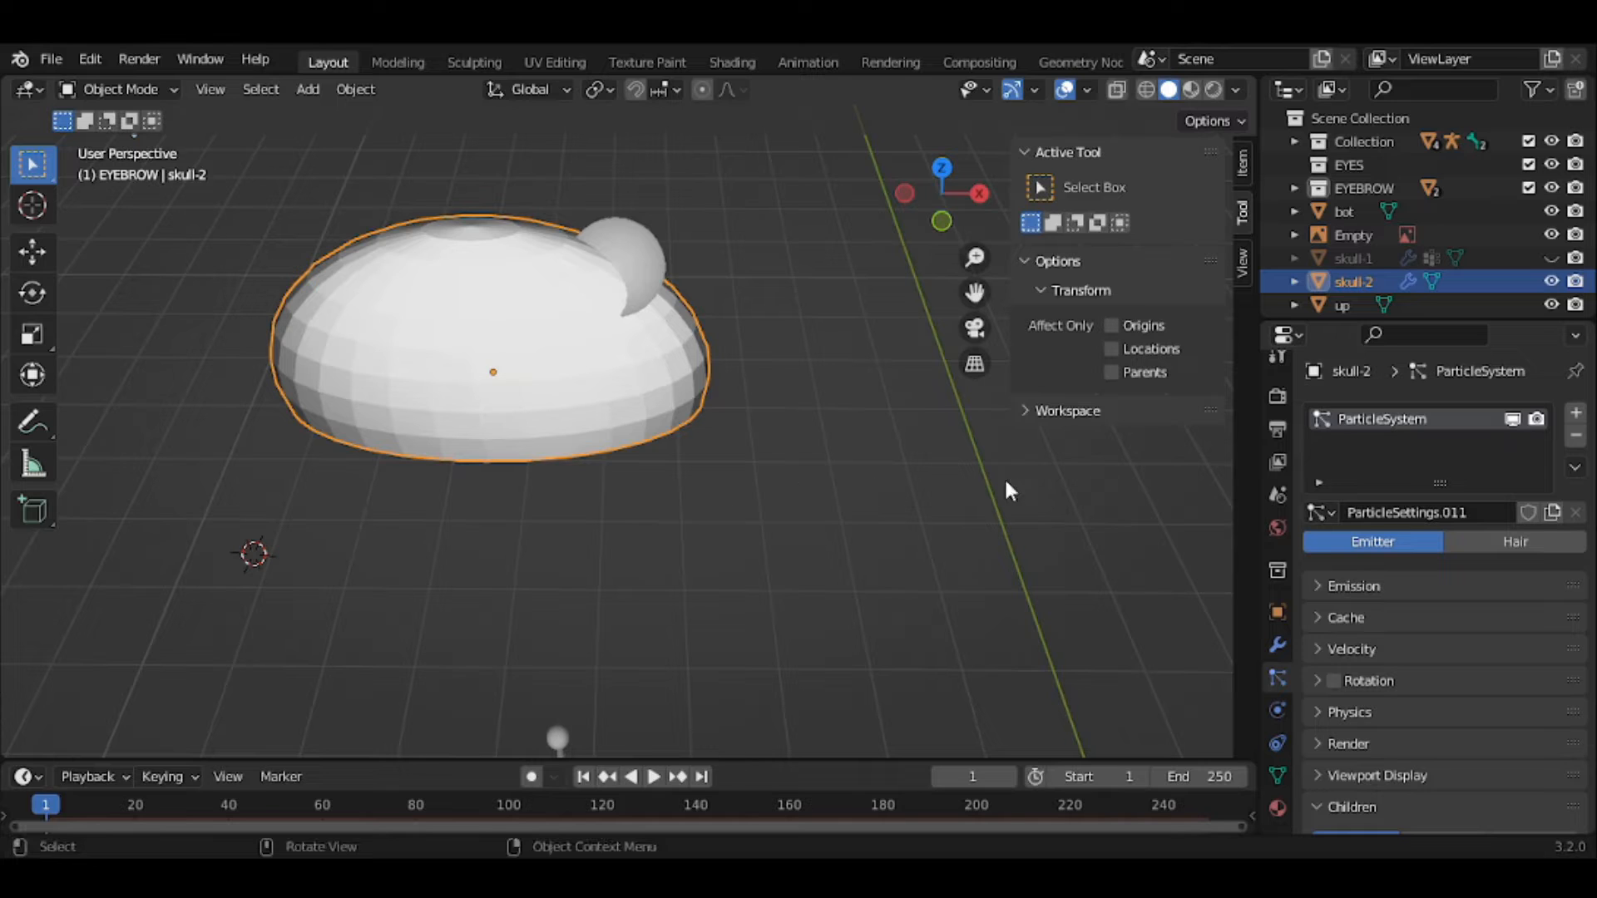
{"action": "left_click", "coordinate": [1351, 585]}
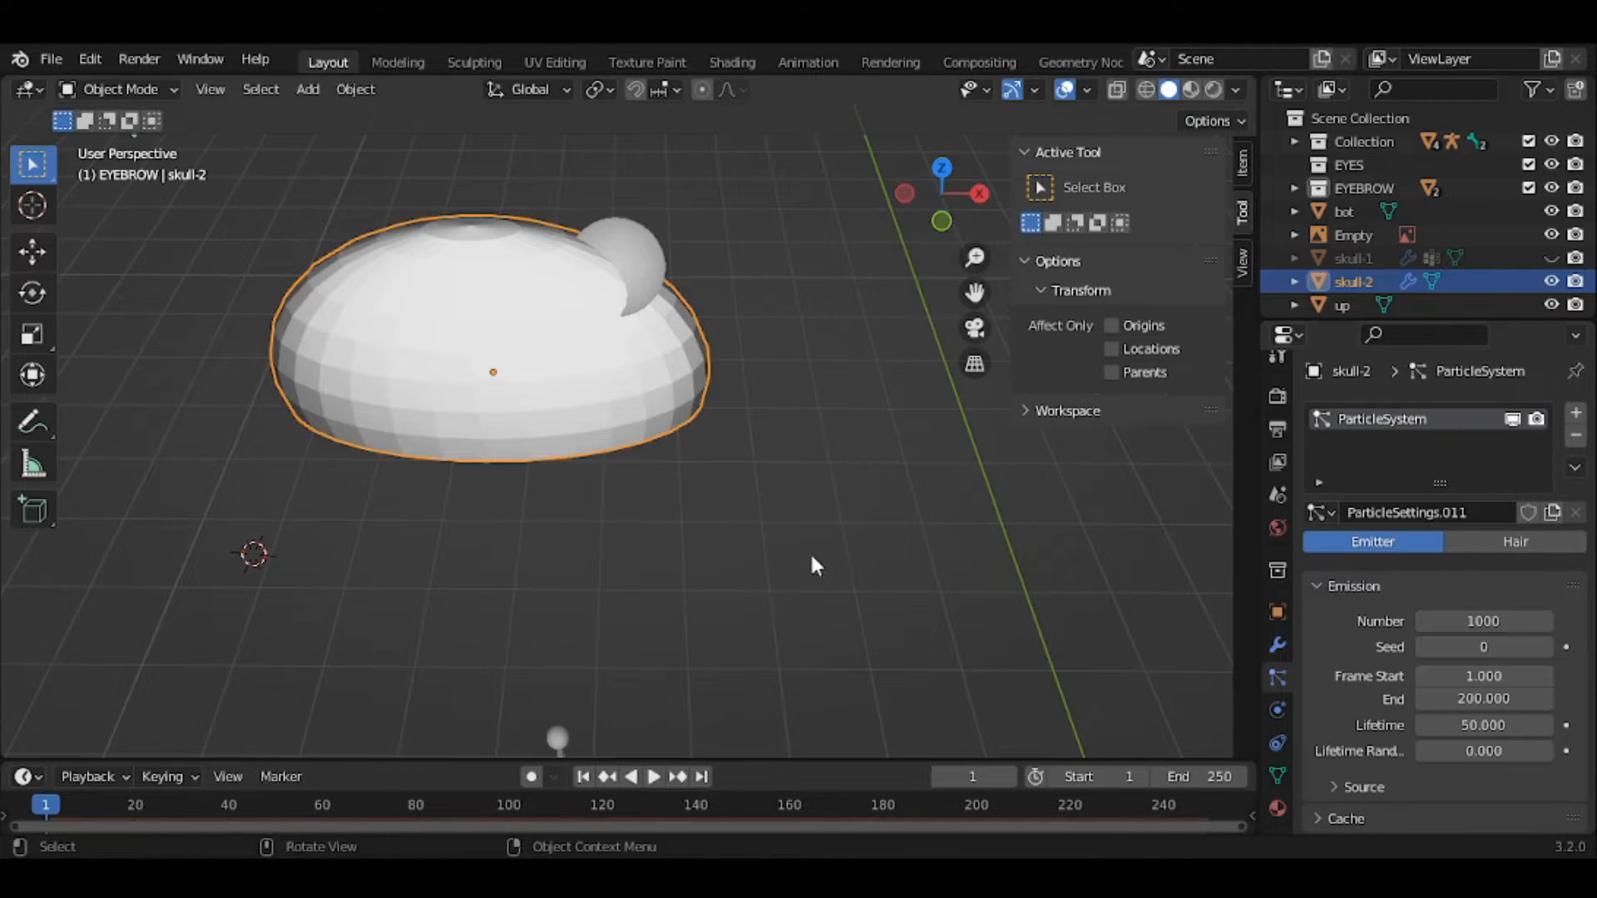
{"action": "mouse_move", "coordinate": [810, 551]}
{"action": "middle_mouse_down"}
{"action": "mouse_move", "coordinate": [747, 540]}
{"action": "mouse_move", "coordinate": [623, 566]}
{"action": "mouse_move", "coordinate": [606, 549]}
{"action": "mouse_move", "coordinate": [612, 521]}
{"action": "mouse_move", "coordinate": [809, 521]}
{"action": "middle_mouse_up"}
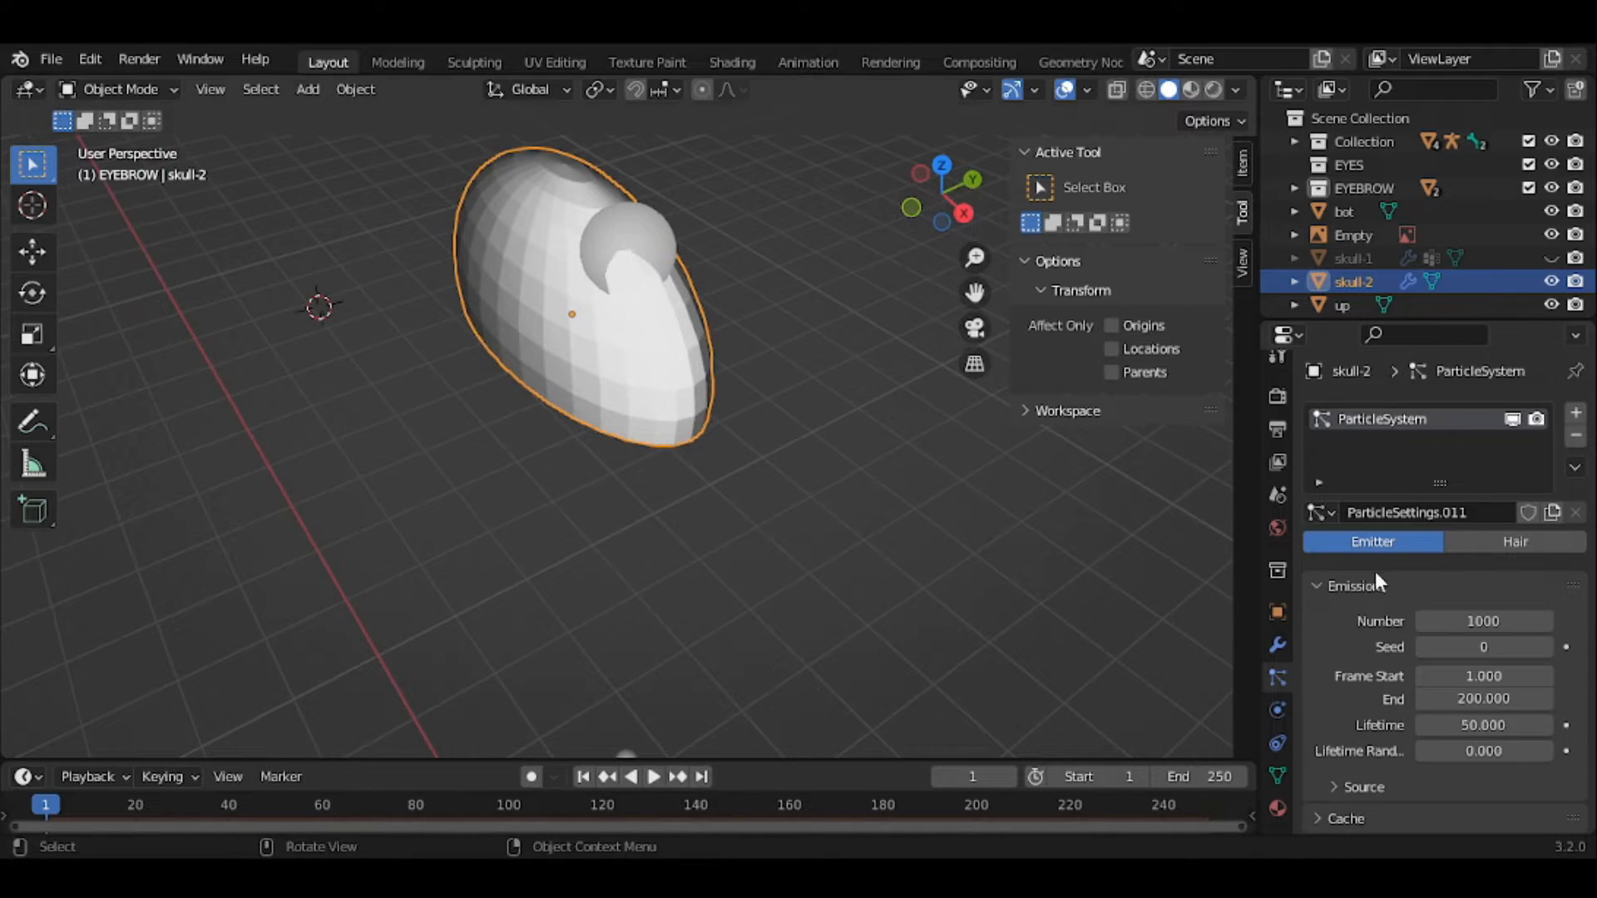
{"action": "left_click", "coordinate": [1515, 543]}
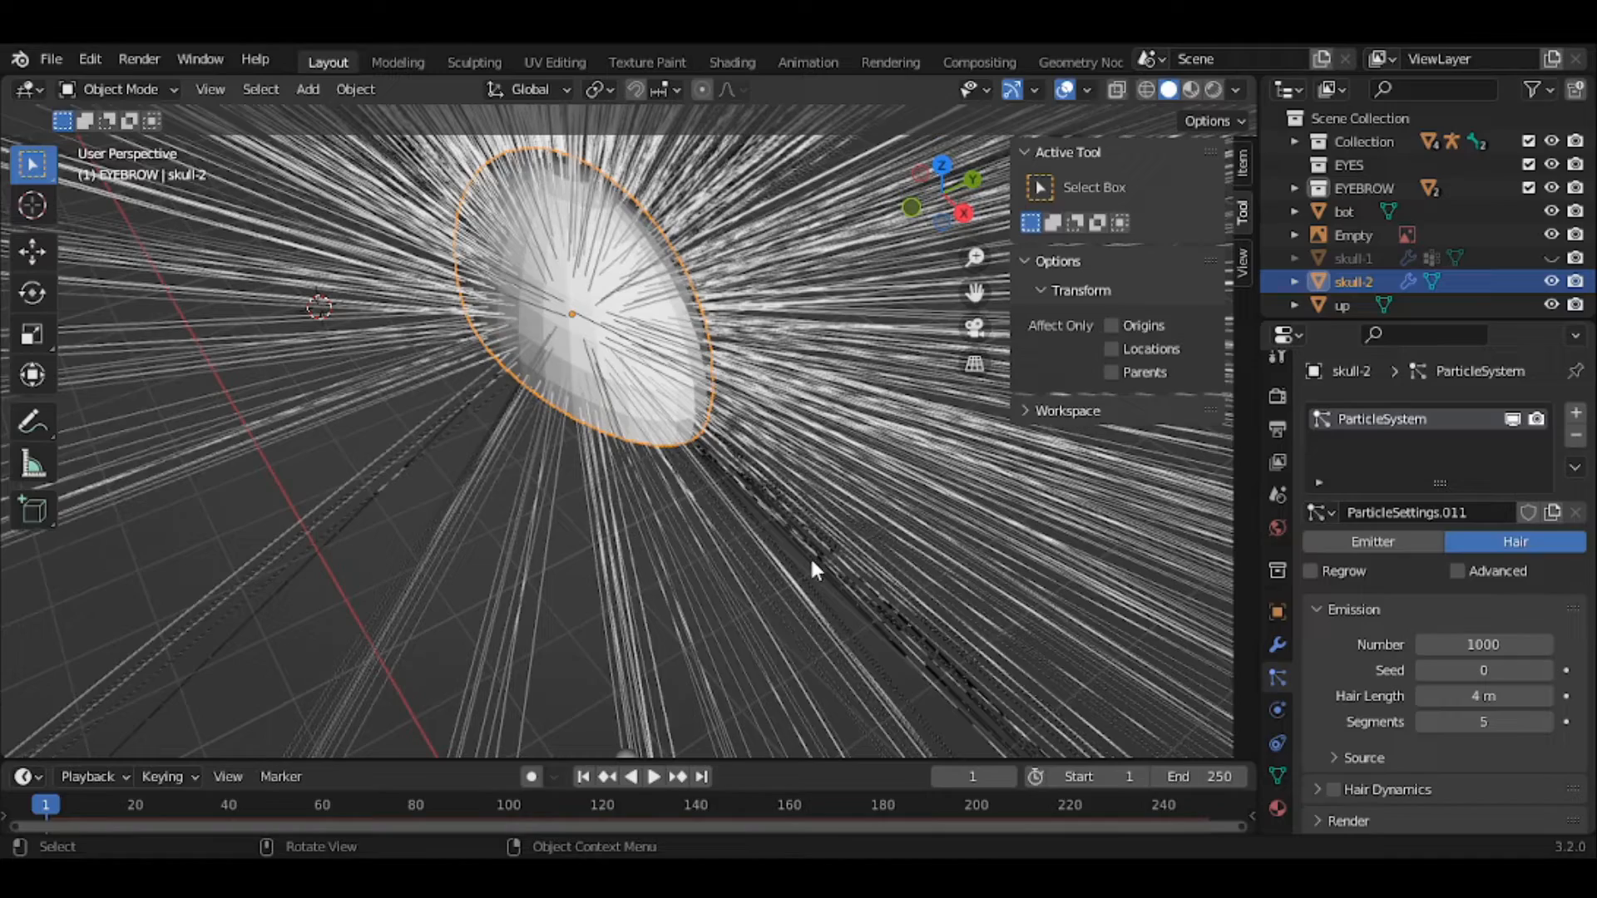
- Set the hair length of the skull-2 particle system to 0.5 m
{"action": "scroll", "coordinate": [811, 563], "scroll_direction": "down", "scroll_amount": 4}
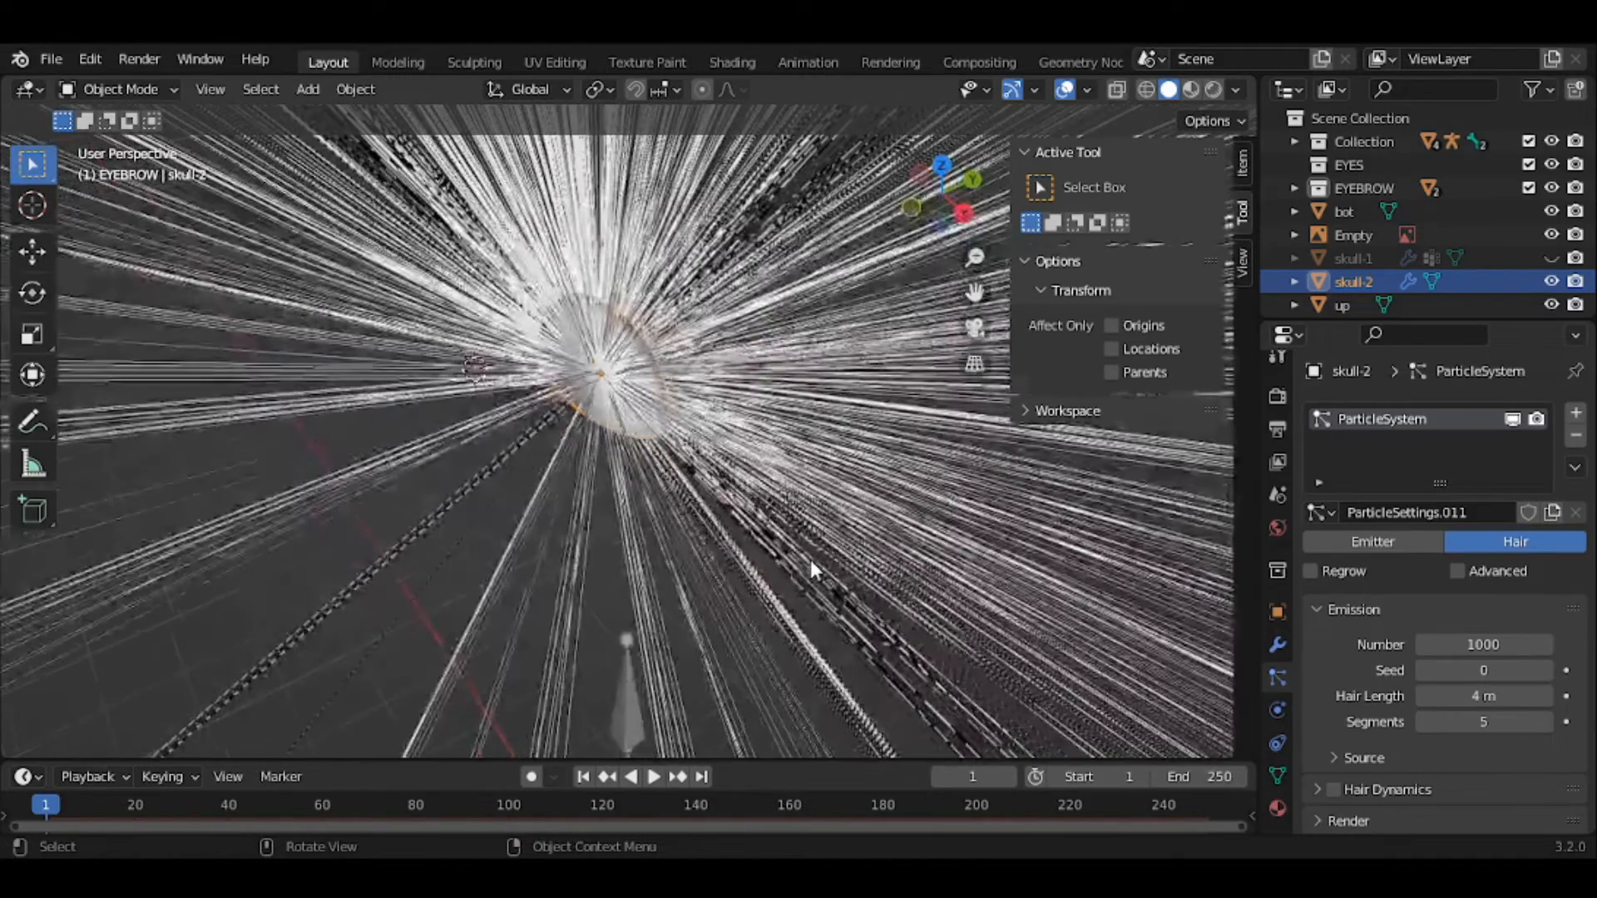
{"action": "left_click", "coordinate": [1477, 696]}
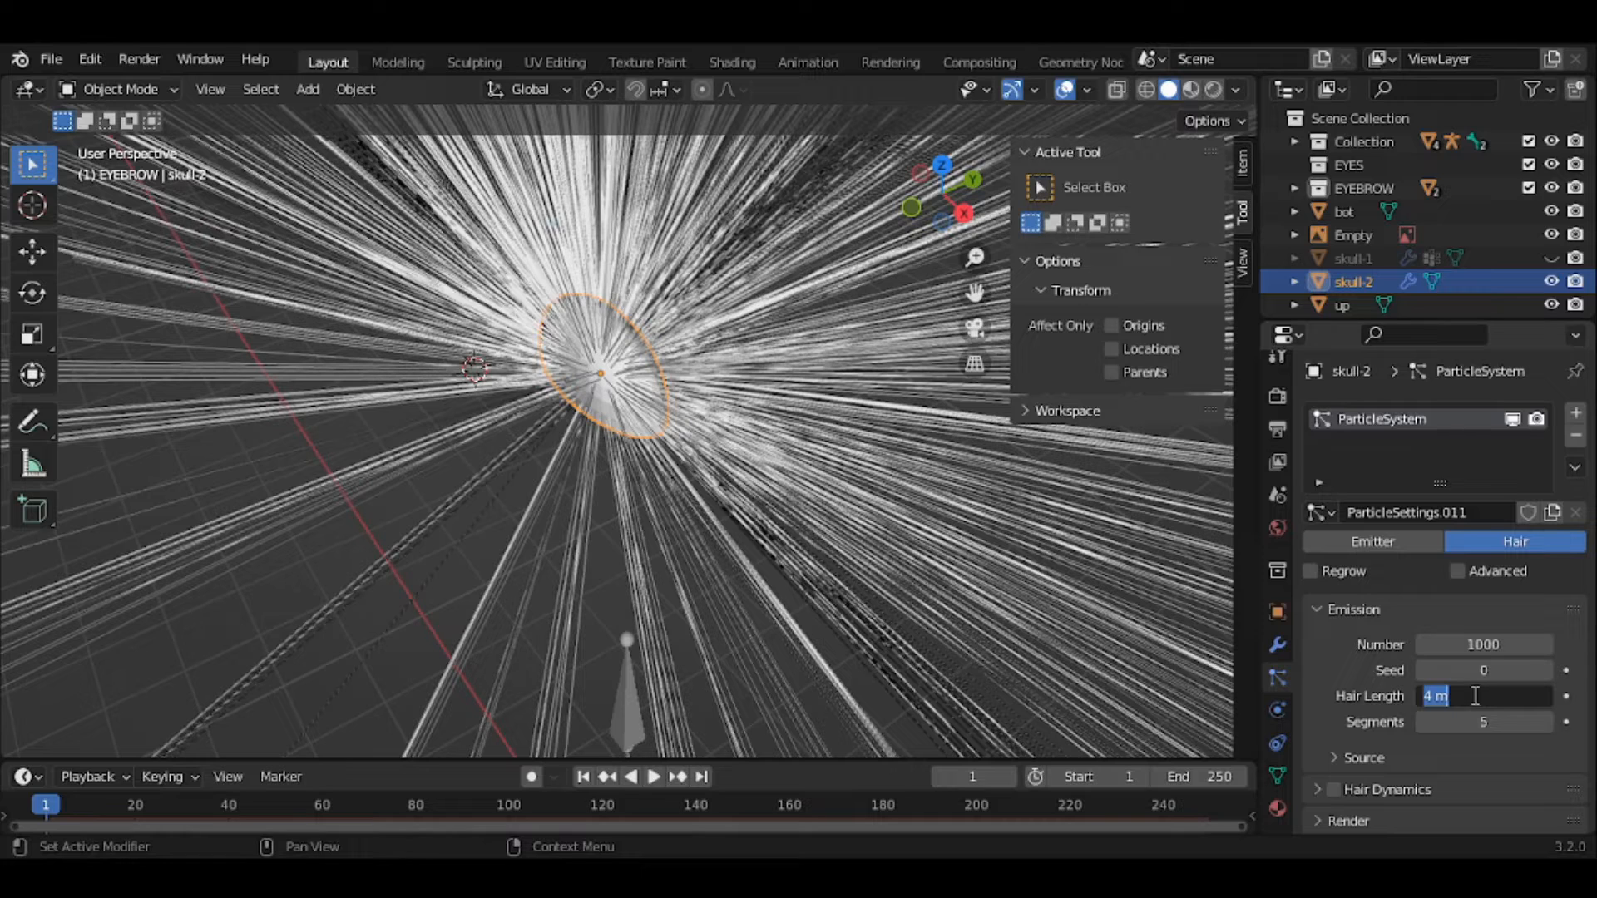
{"action": "key", "text": "BackSpace"}
{"action": "type", "text": ".5"}
{"action": "key", "text": "Return"}
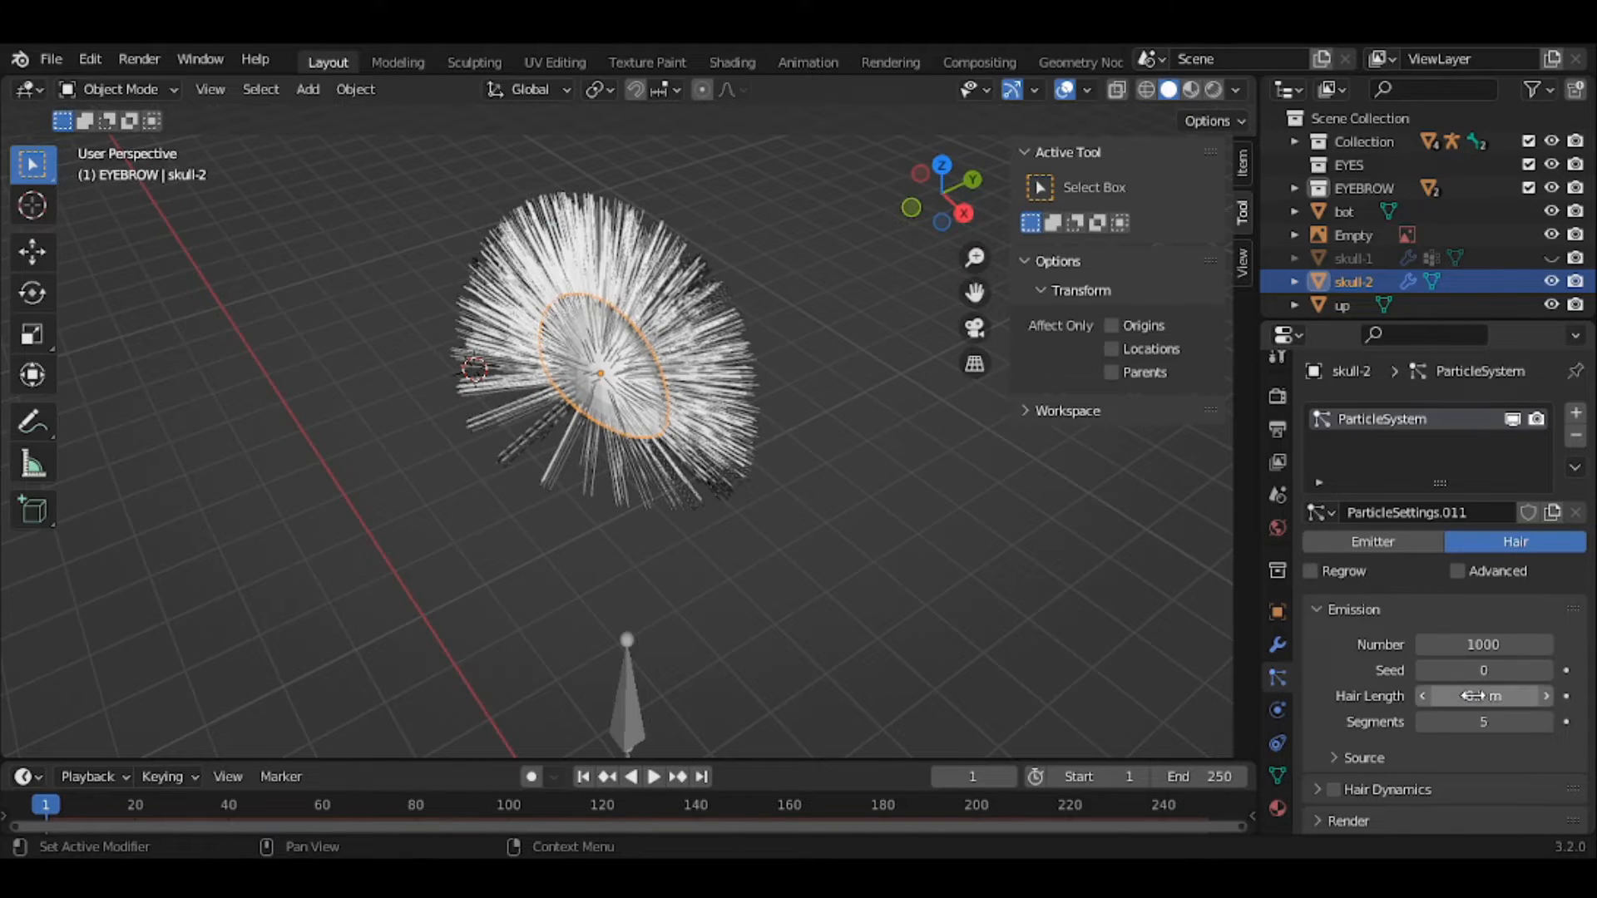
{"action": "middle_click_drag", "start_coordinate": [692, 586], "coordinate": [800, 529]}
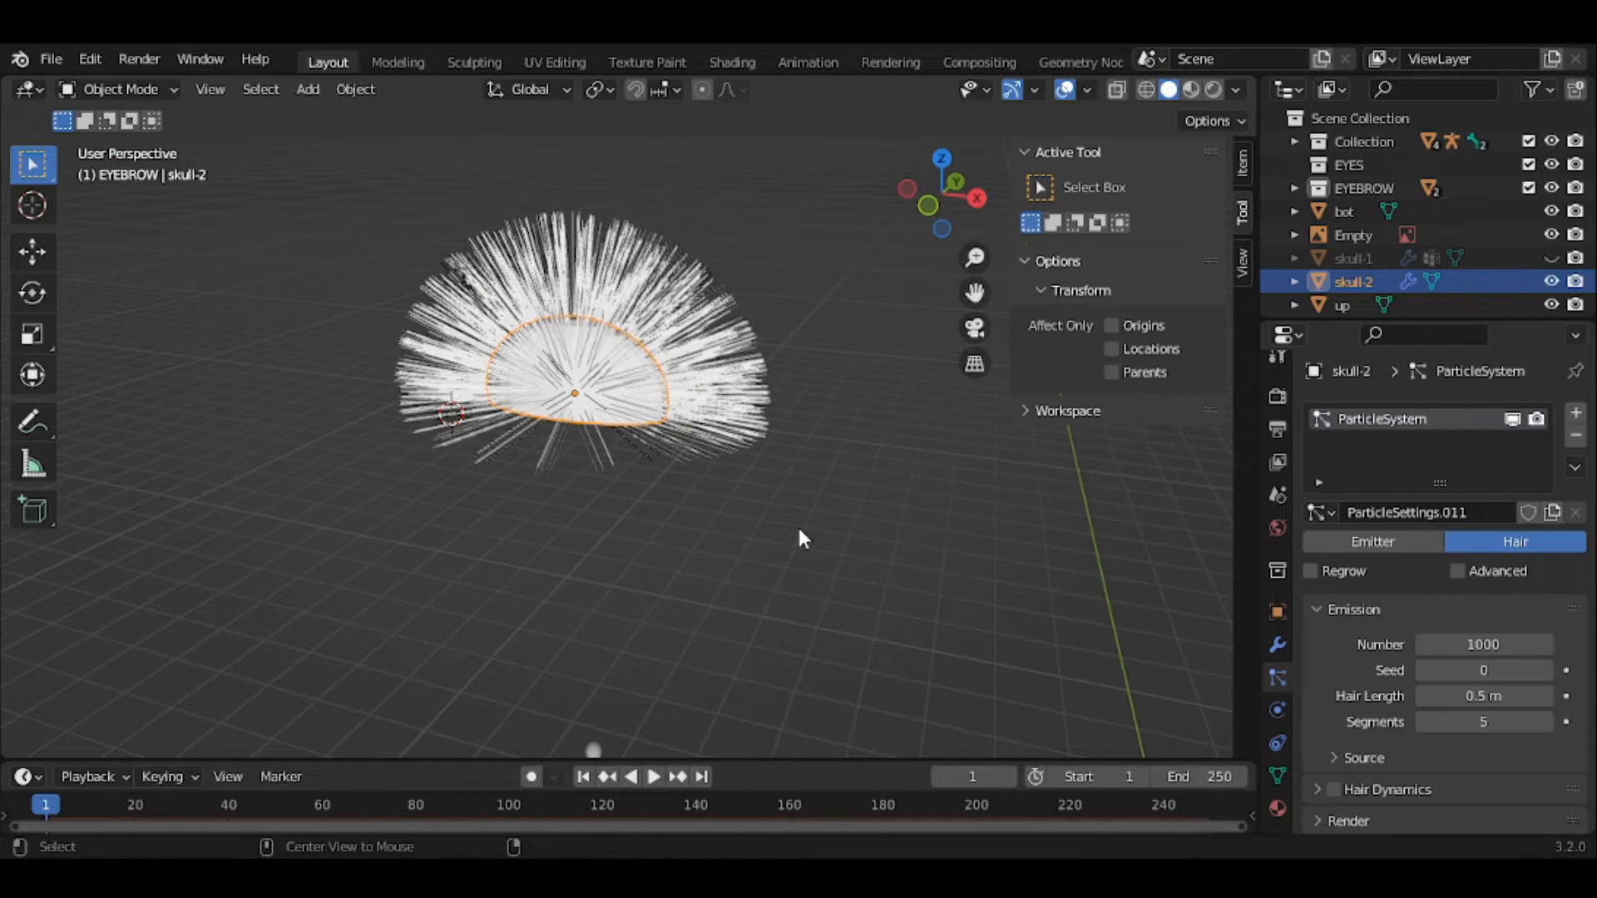
- Reveal all hidden objects and hide skull-1 again
{"action": "key", "text": "alt+h"}
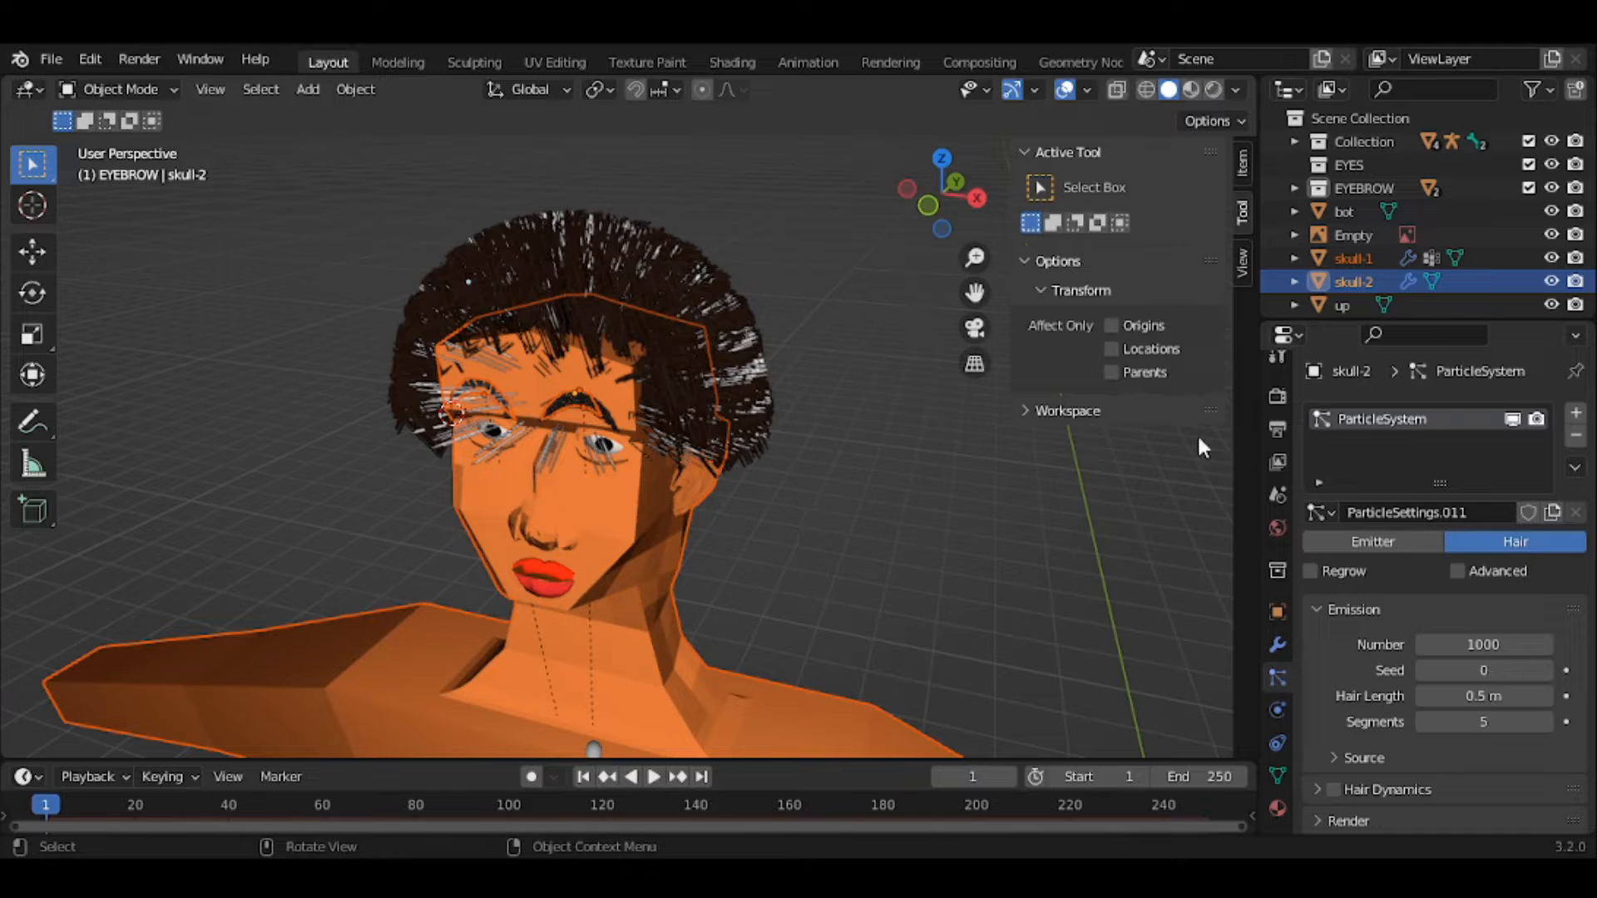
{"action": "left_click", "coordinate": [1376, 255]}
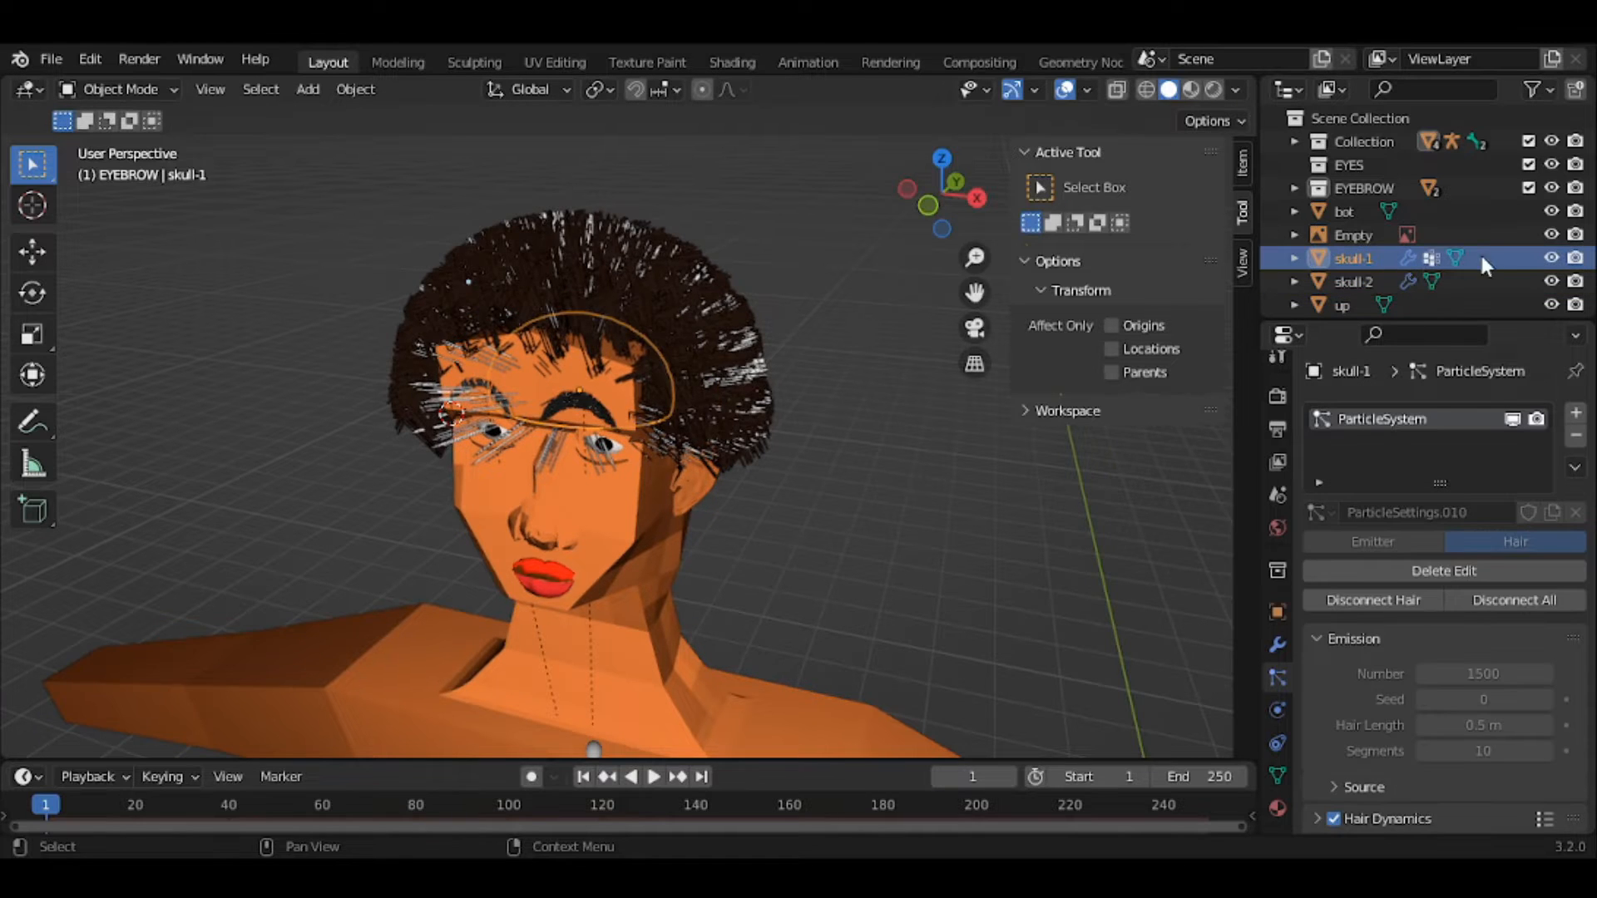
{"action": "left_click", "coordinate": [1553, 258]}
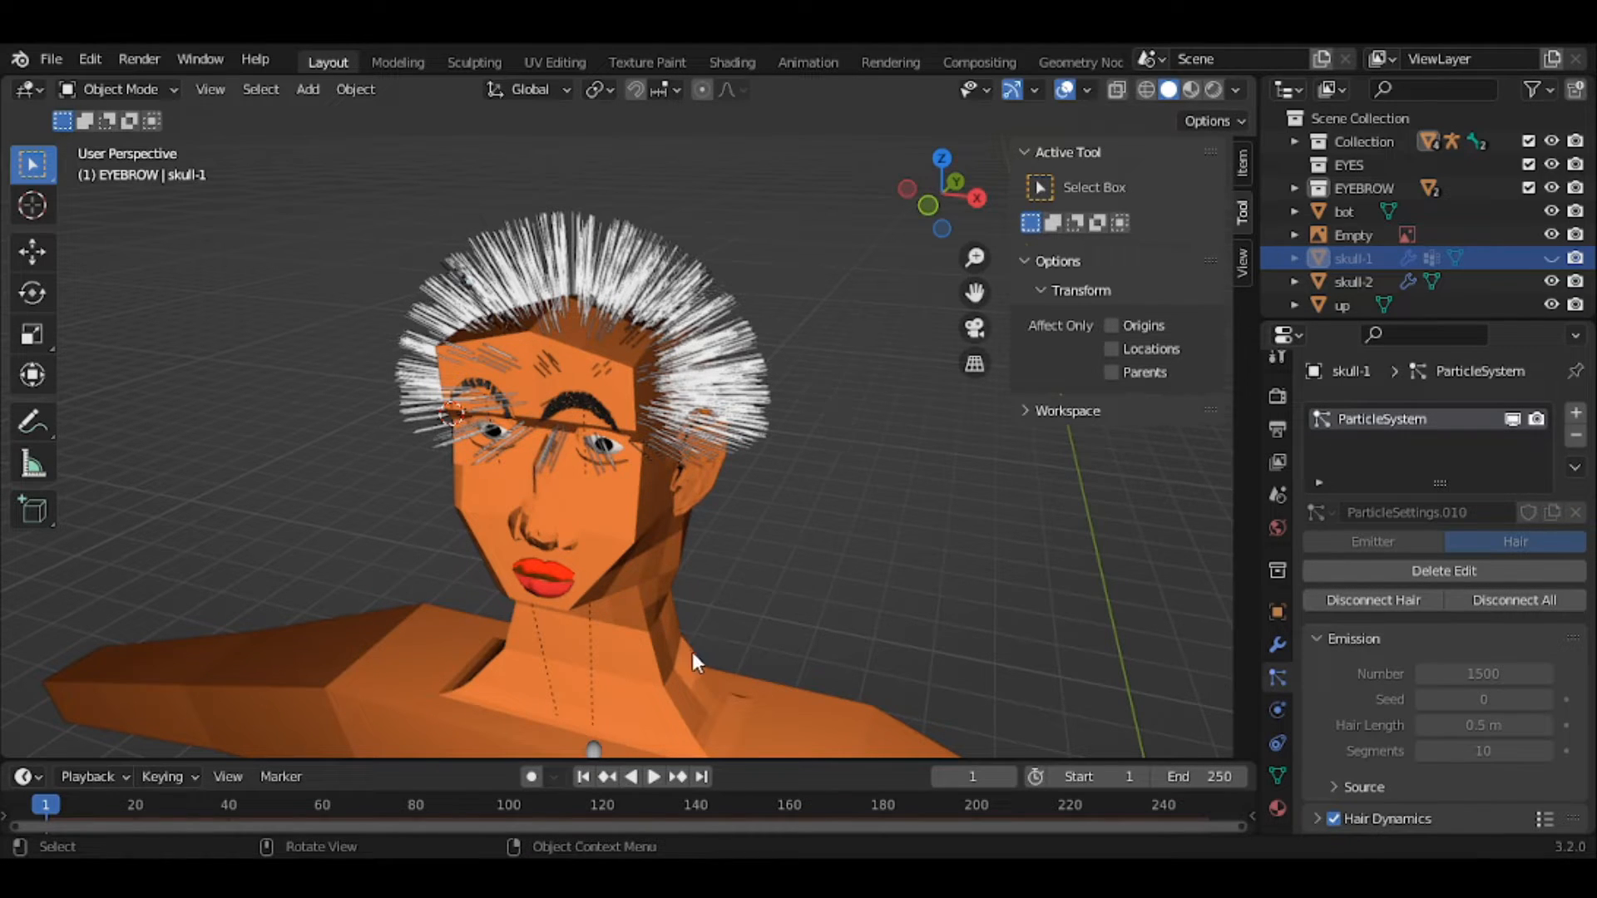
- Isolate the remaining eyebrow mesh by hiding the body, eyebrow.001 and skull-2, and restore everything except skull-1
{"action": "left_click", "coordinate": [711, 706]}
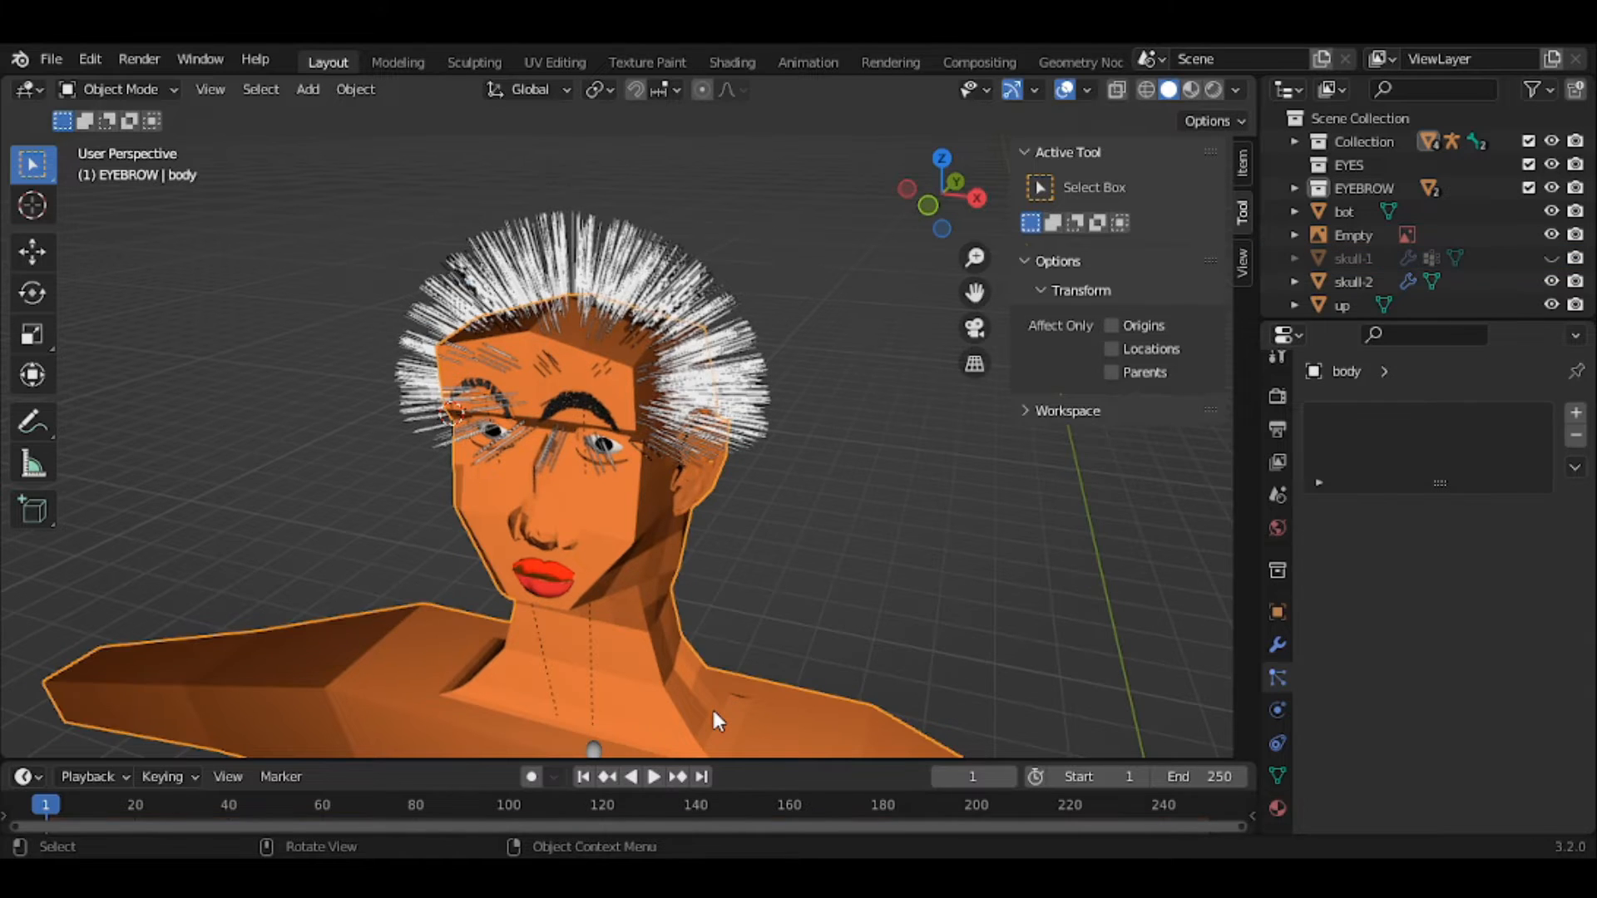
{"action": "key", "text": "h"}
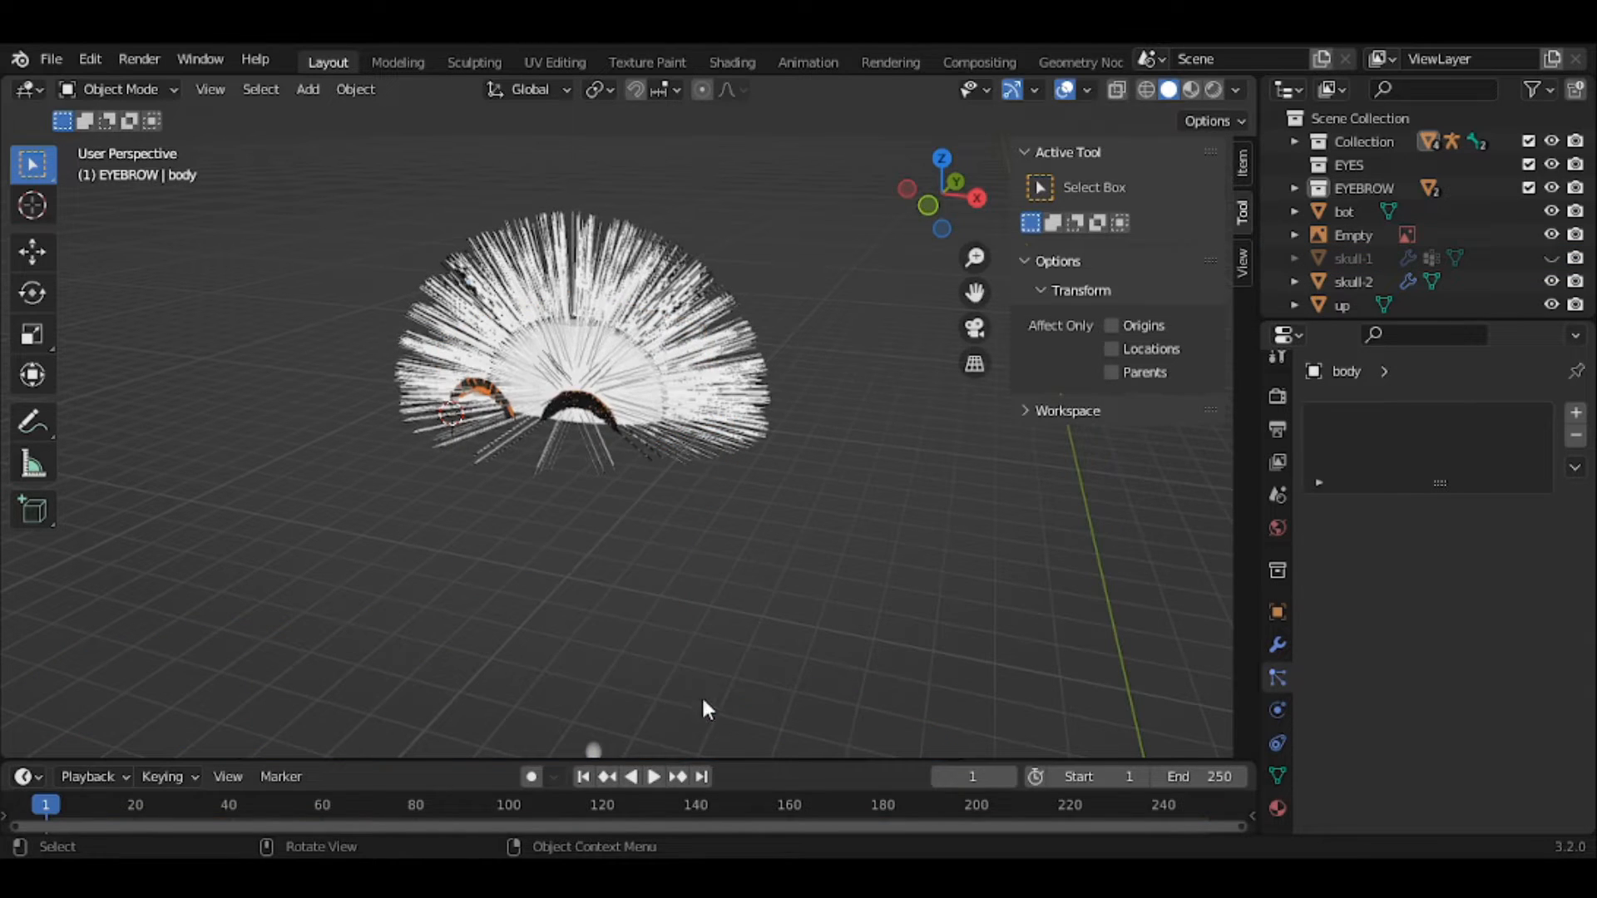
{"action": "left_click", "coordinate": [601, 427]}
{"action": "key", "text": "h"}
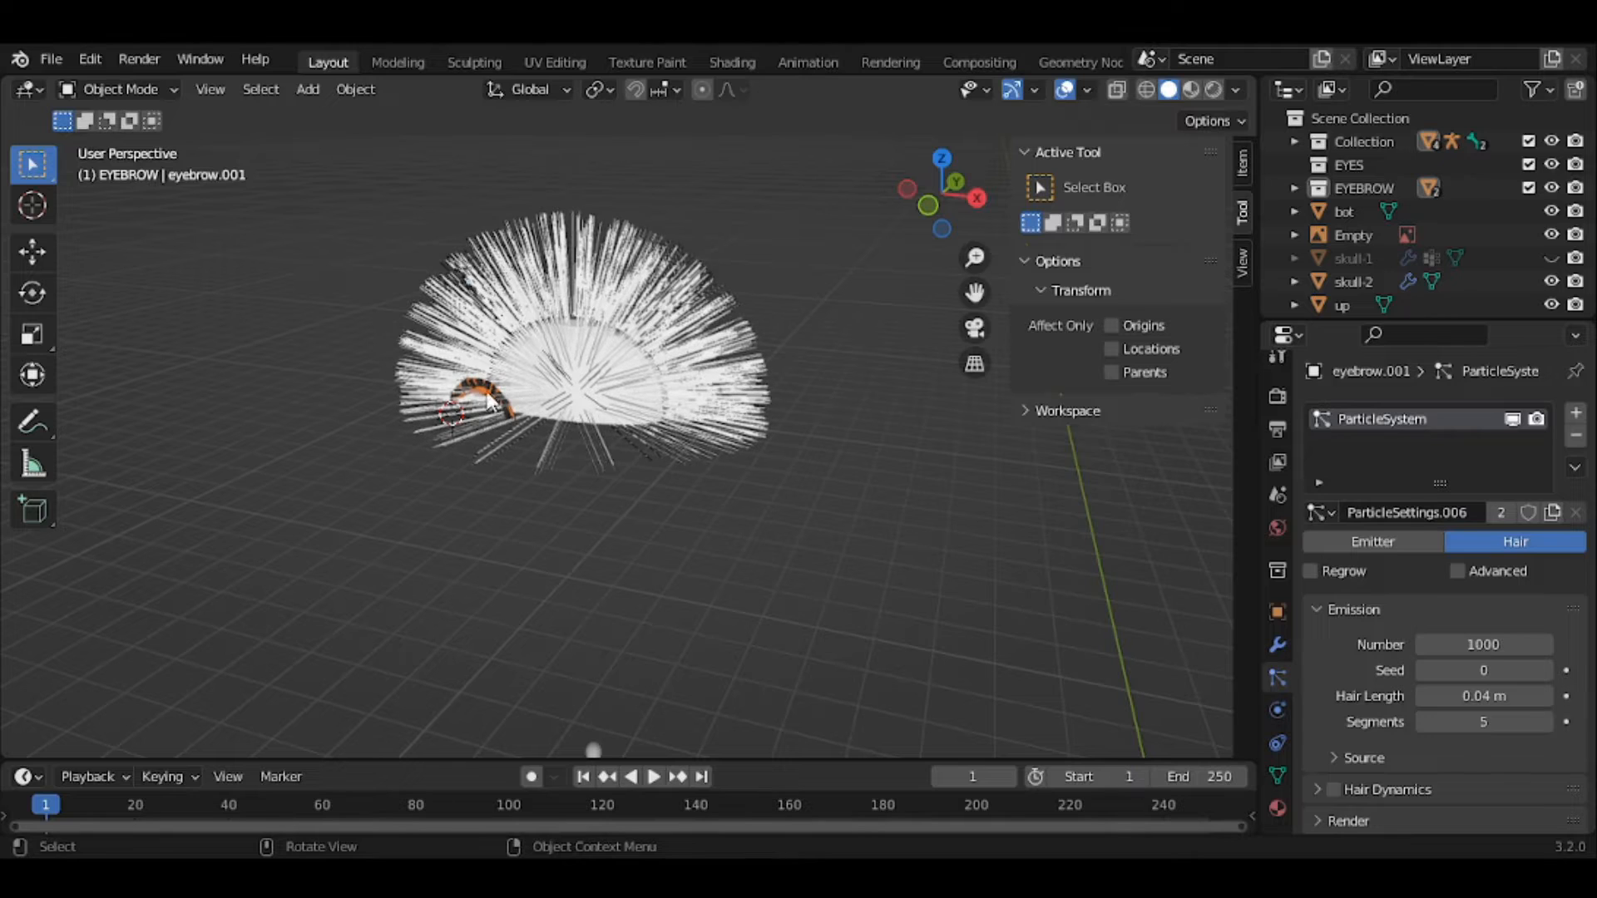
{"action": "left_click", "coordinate": [485, 405]}
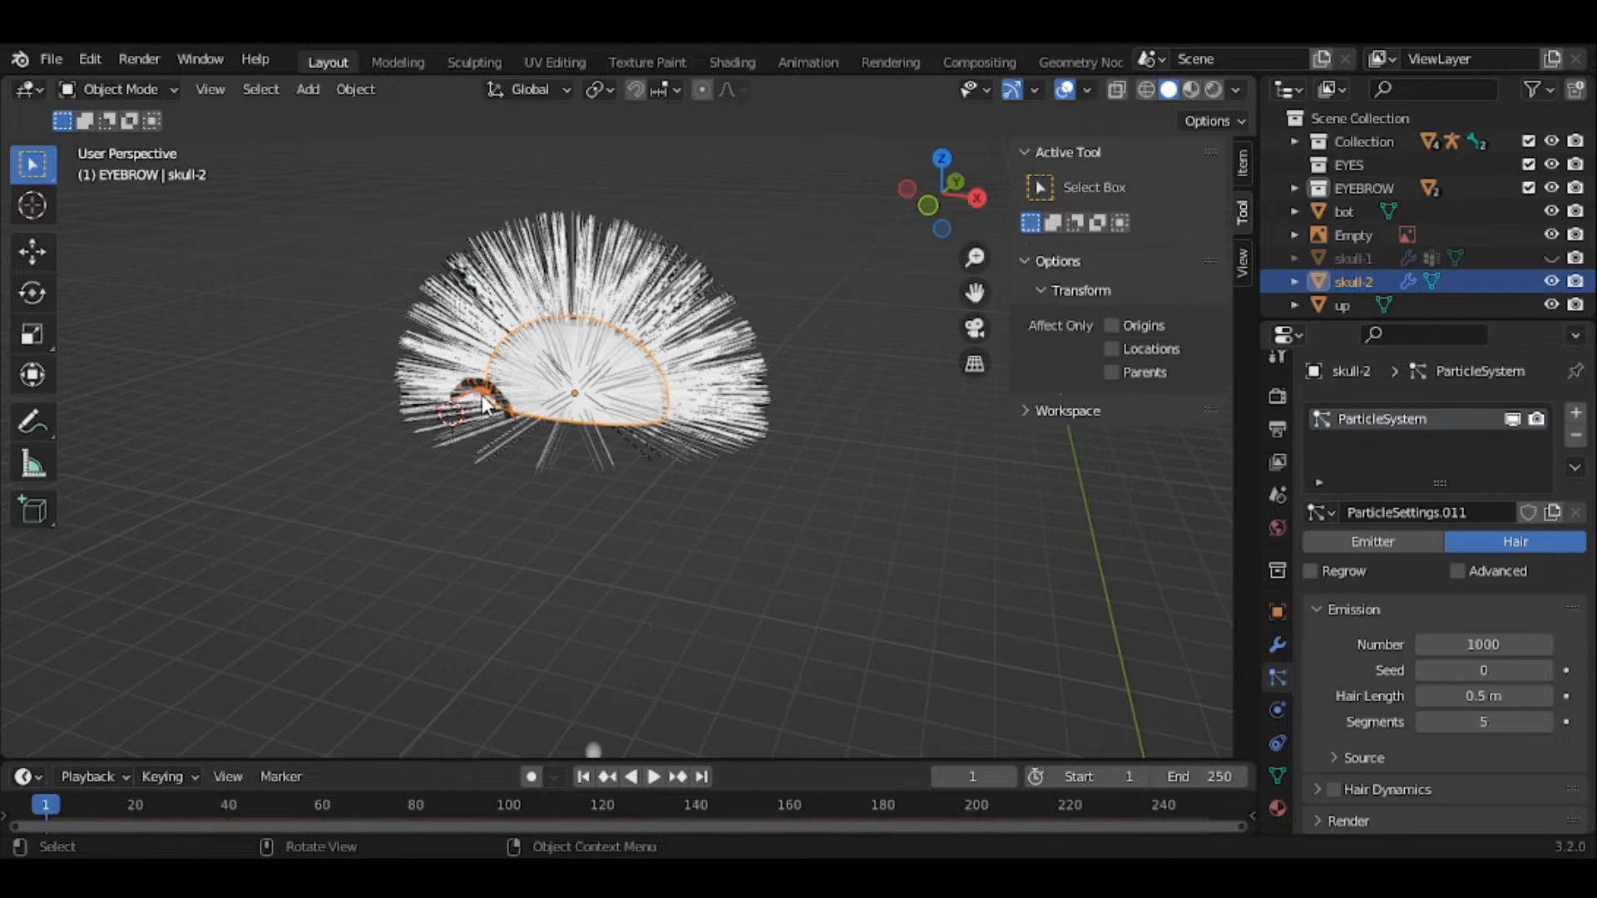
{"action": "key", "text": "h"}
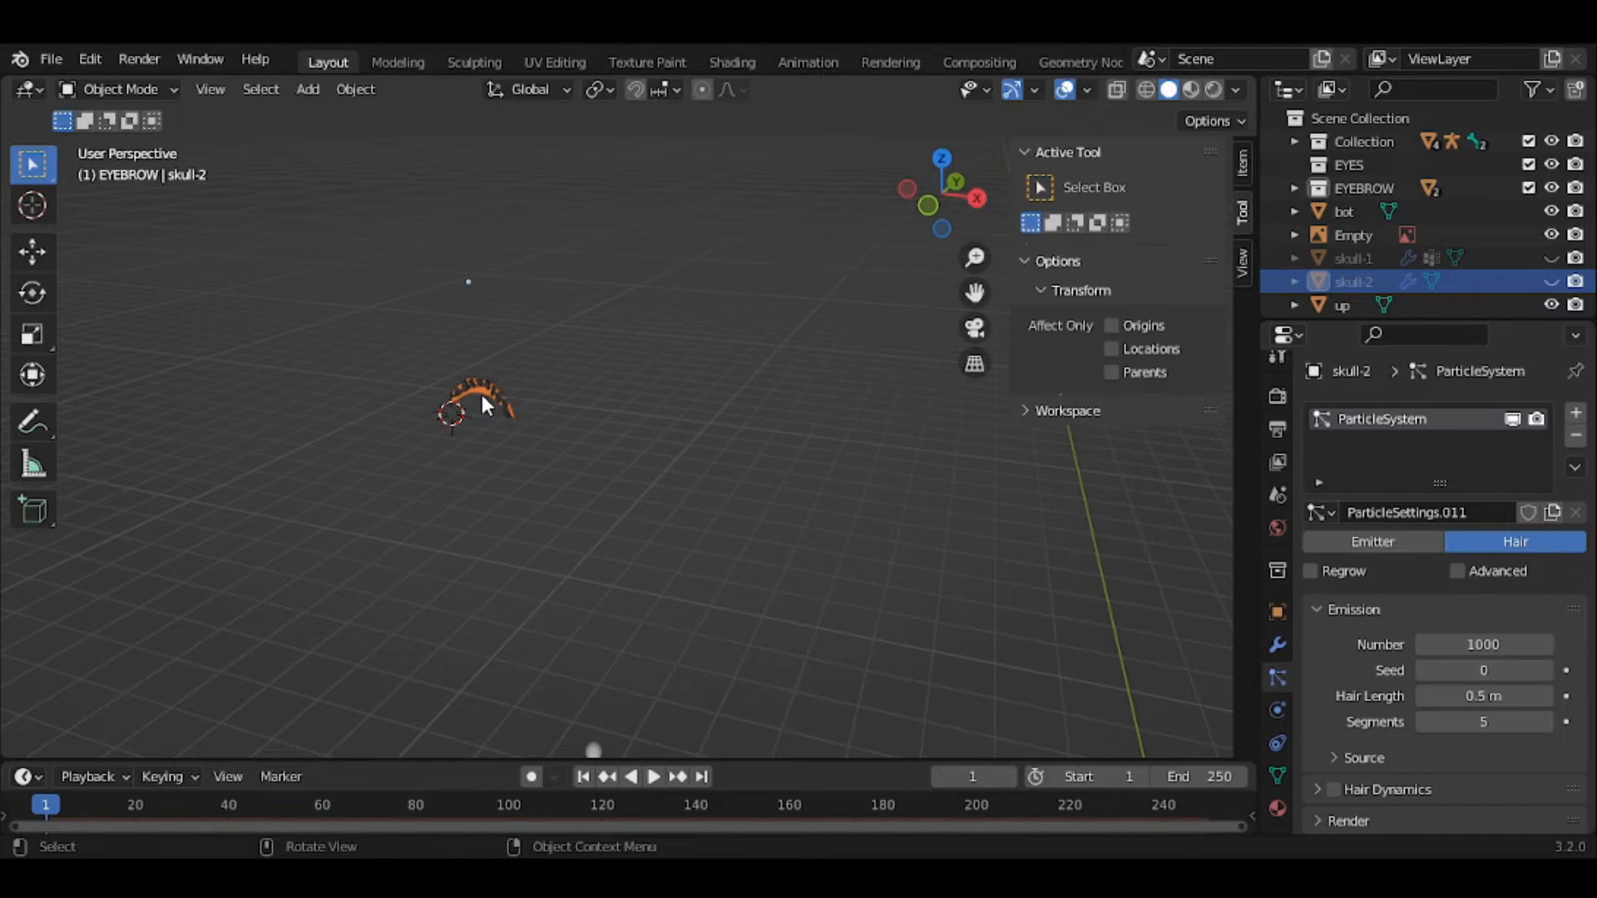
{"action": "left_click", "coordinate": [482, 395]}
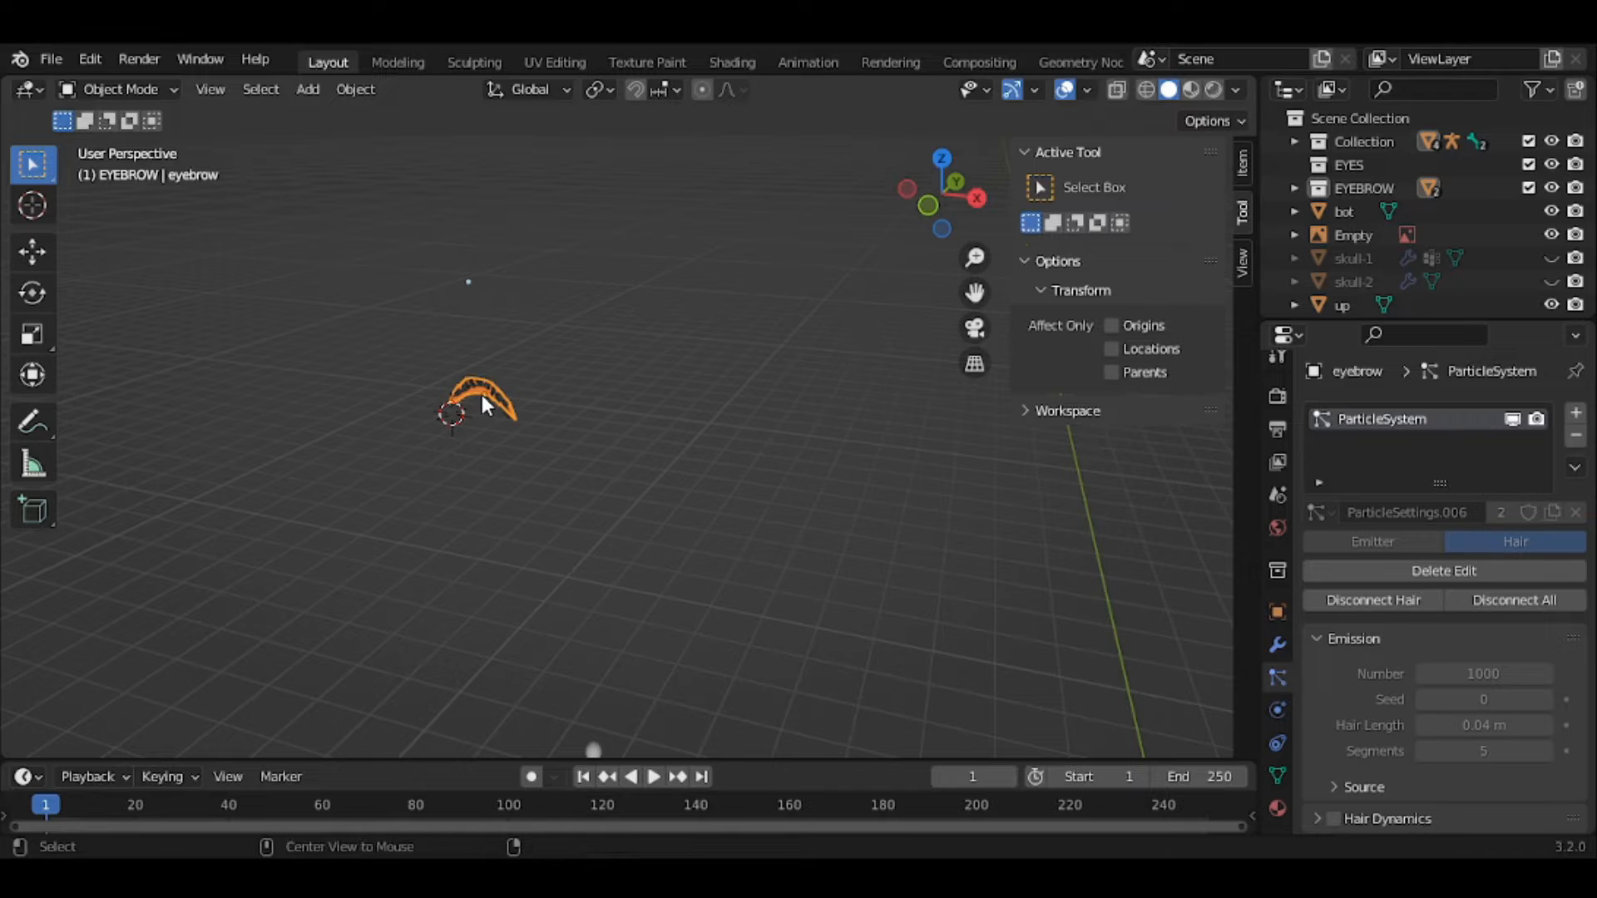
{"action": "key", "text": "alt+h"}
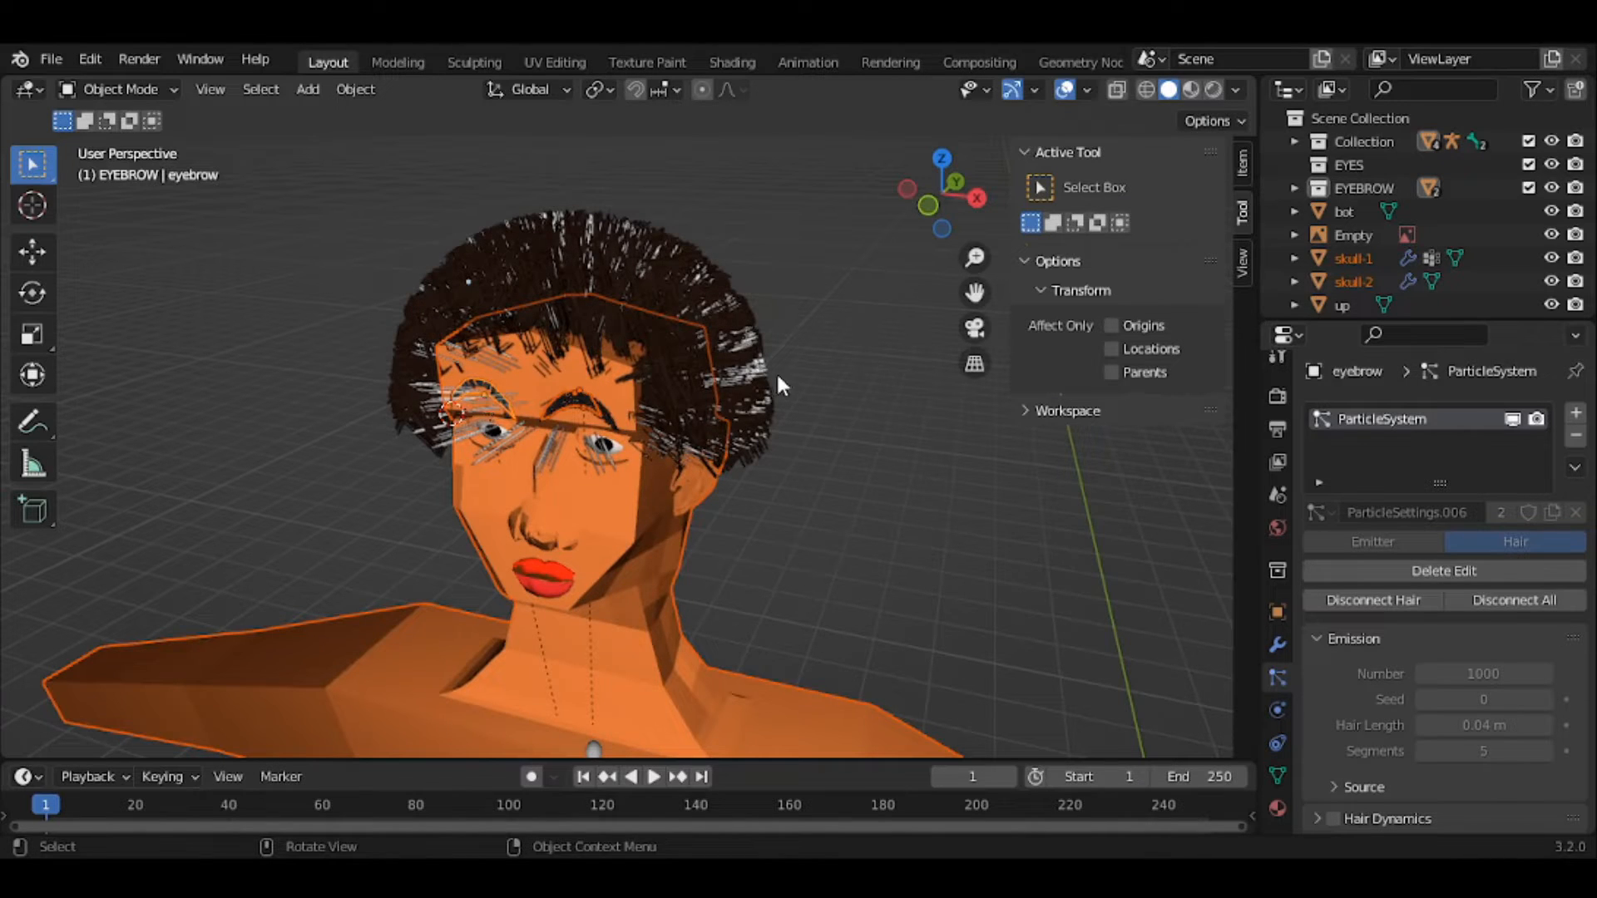
{"action": "left_click", "coordinate": [1551, 257]}
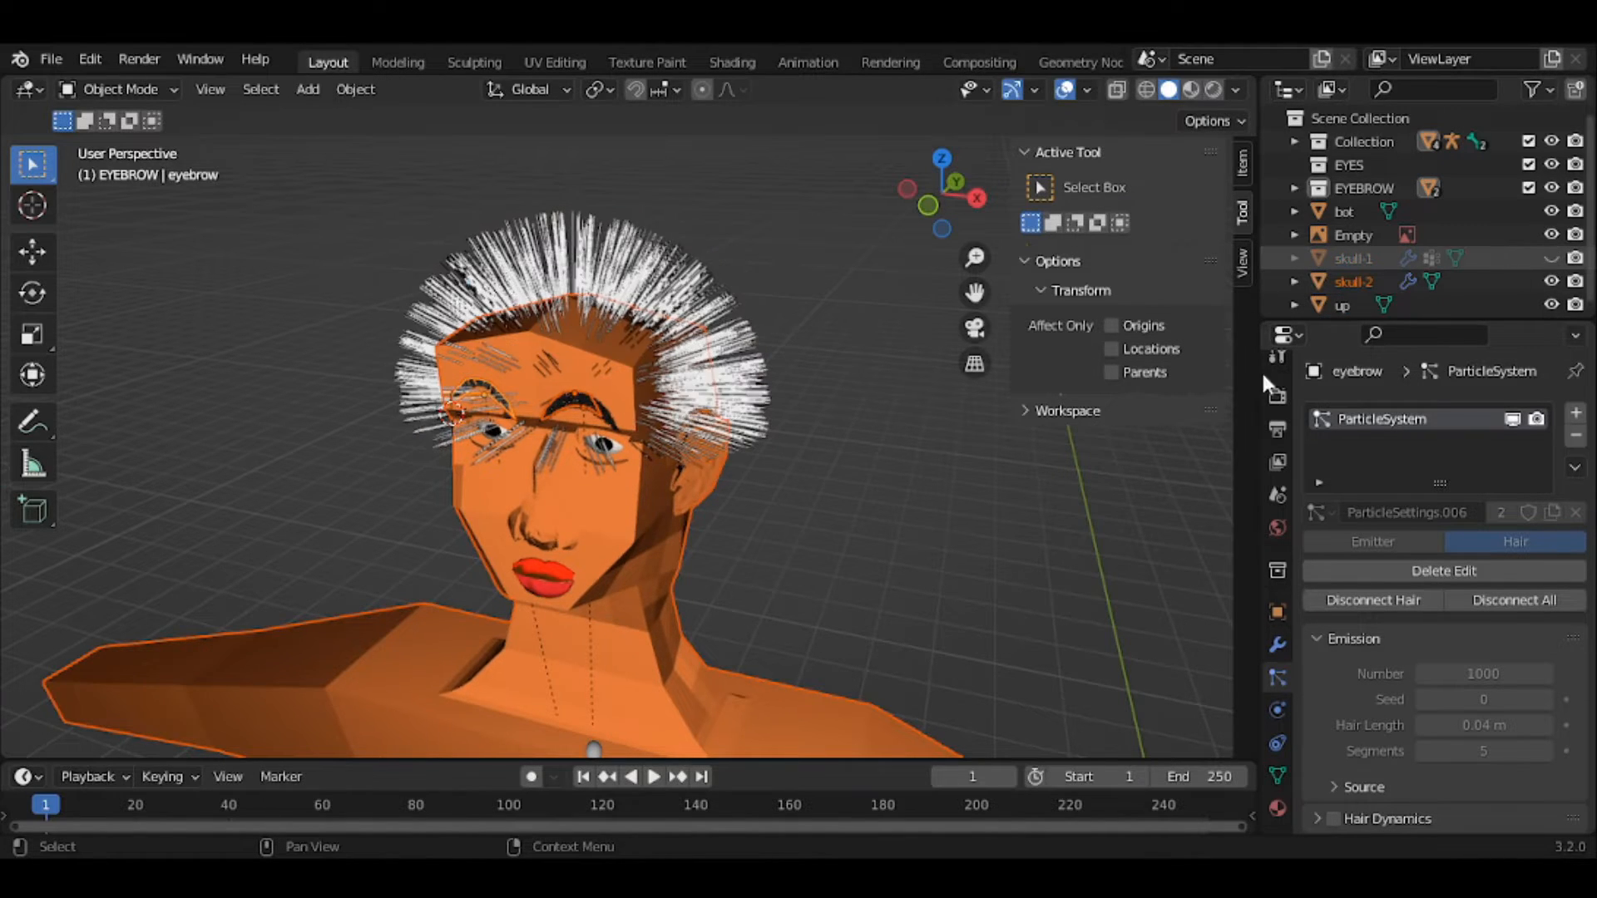
{"action": "middle_click_drag", "start_coordinate": [569, 584], "coordinate": [813, 582]}
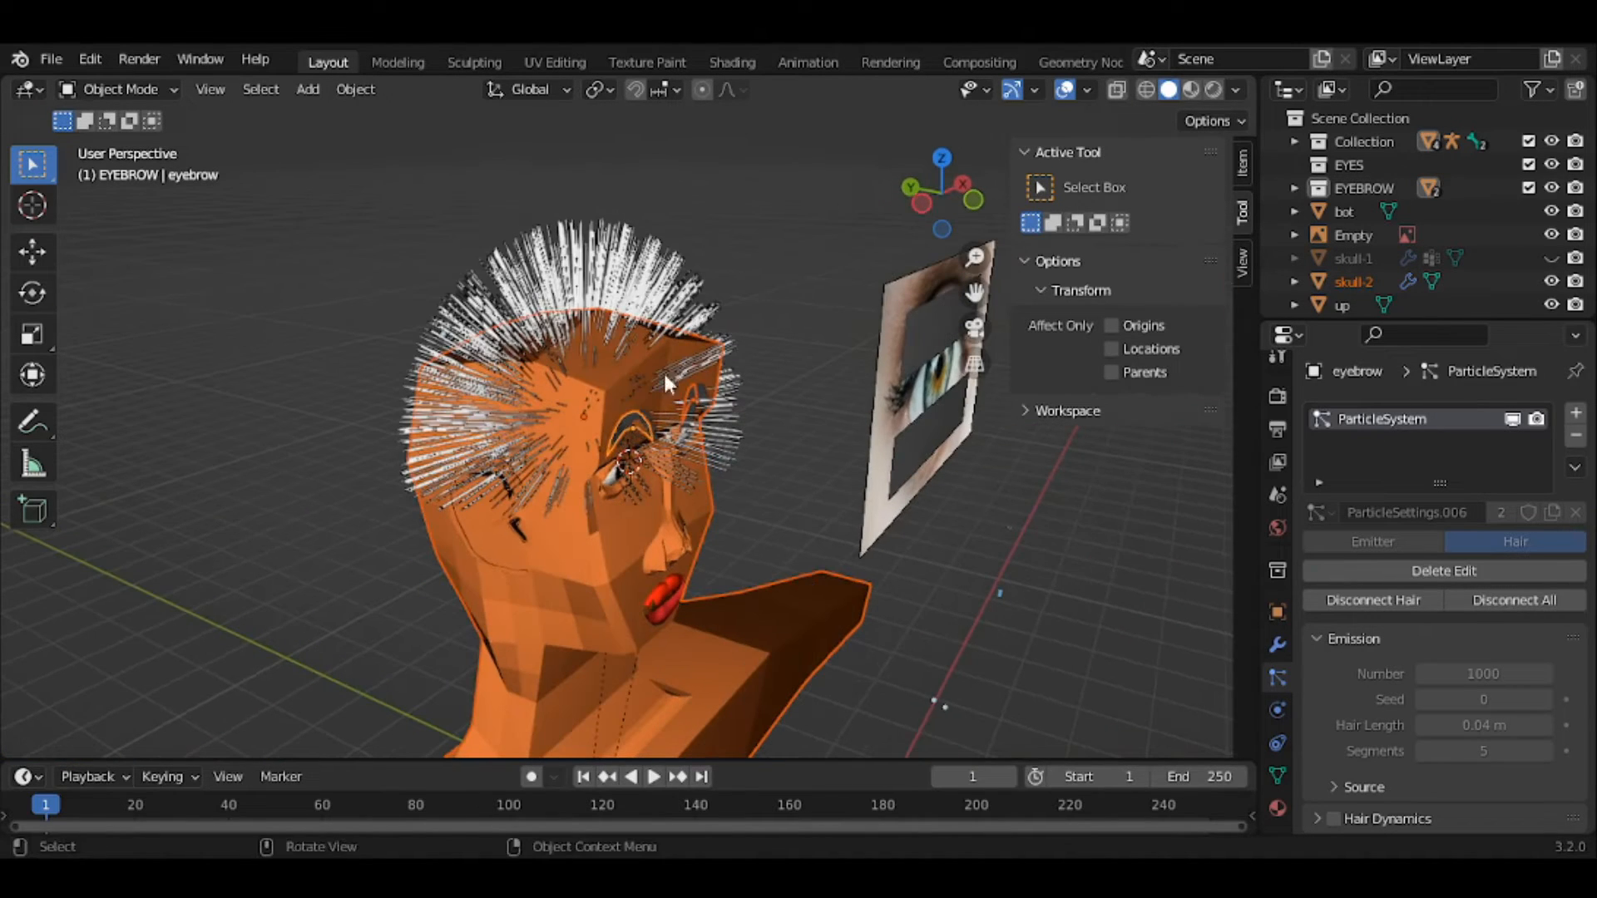
{"action": "middle_click_drag", "start_coordinate": [563, 467], "coordinate": [666, 501]}
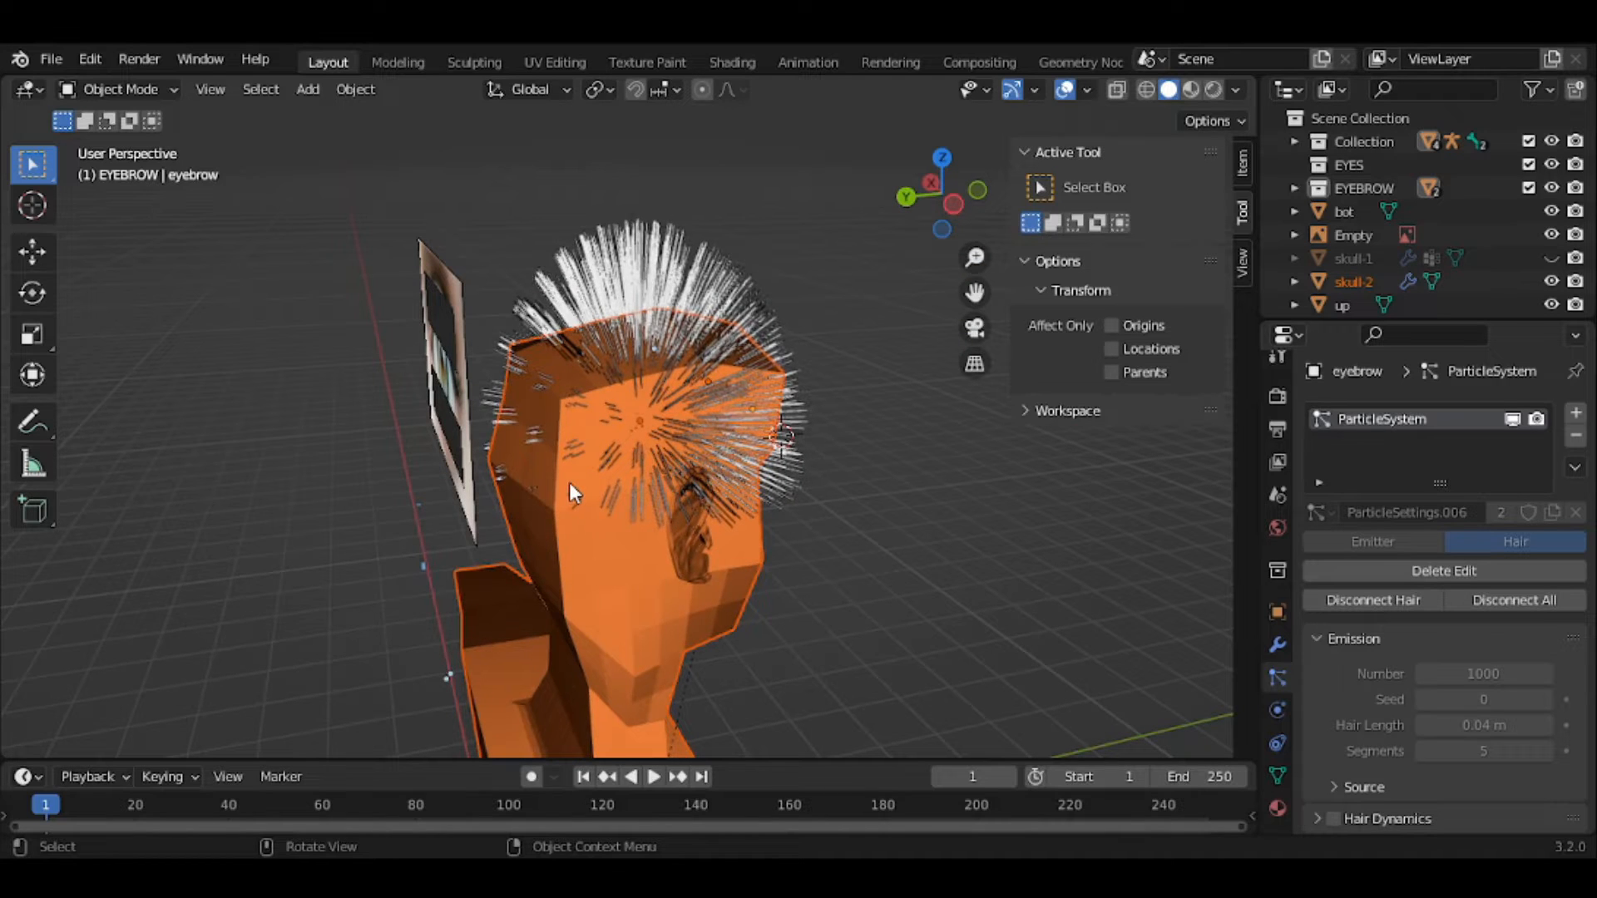
{"action": "middle_click_drag", "start_coordinate": [571, 491], "coordinate": [511, 495]}
{"action": "scroll", "coordinate": [511, 492], "scroll_direction": "down", "scroll_amount": 4}
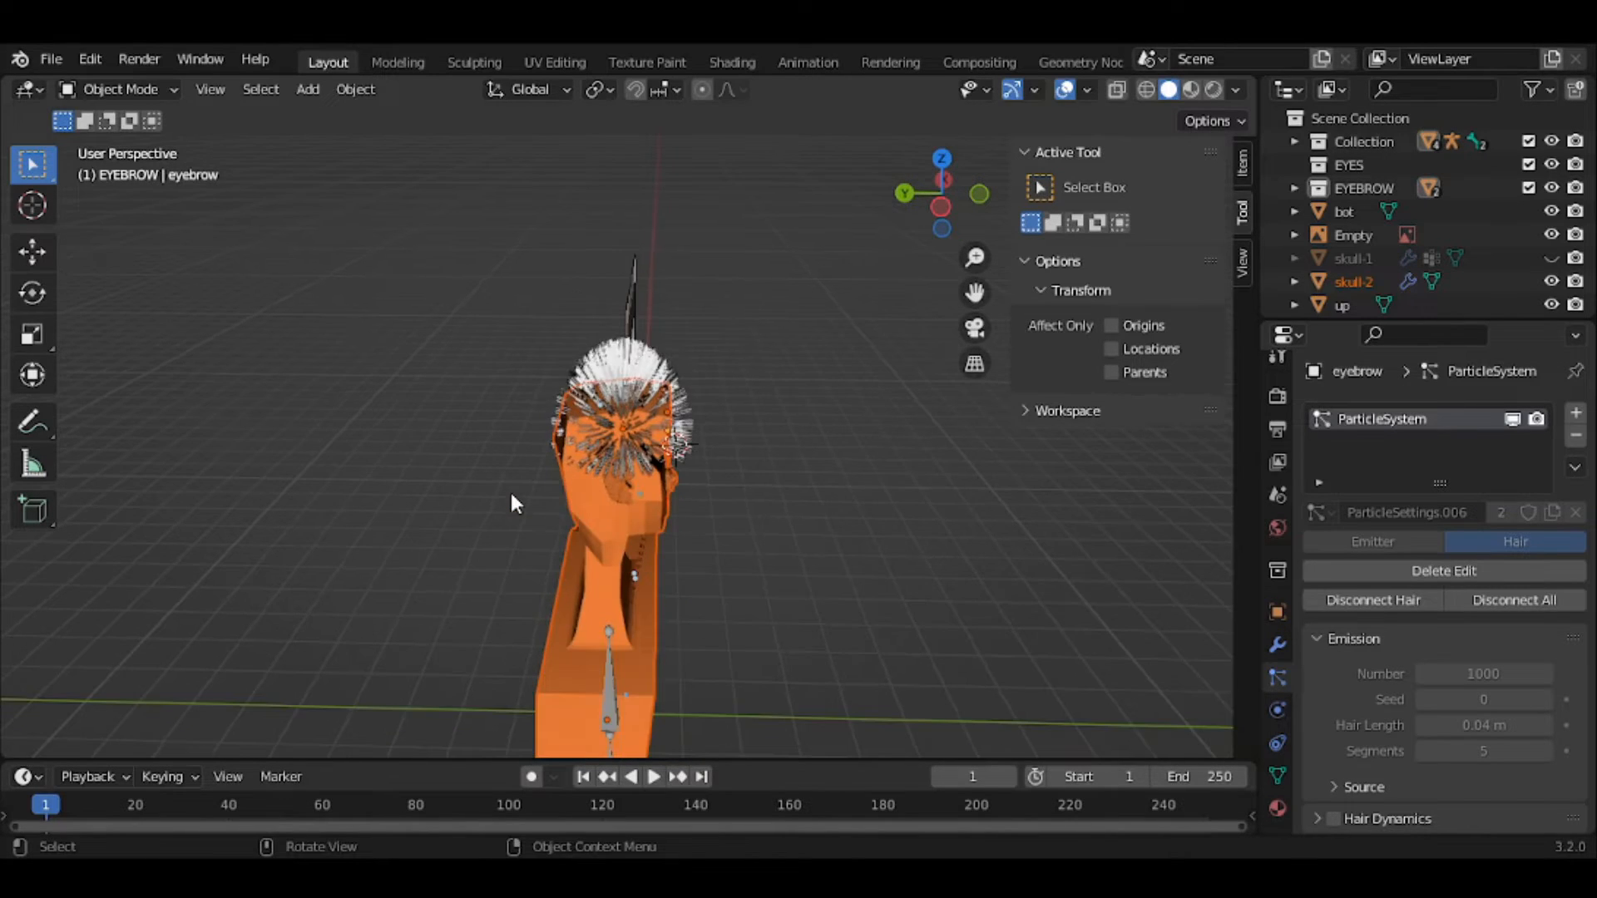
{"action": "scroll", "coordinate": [511, 493], "scroll_direction": "up", "scroll_amount": 4}
{"action": "key", "text": "s"}
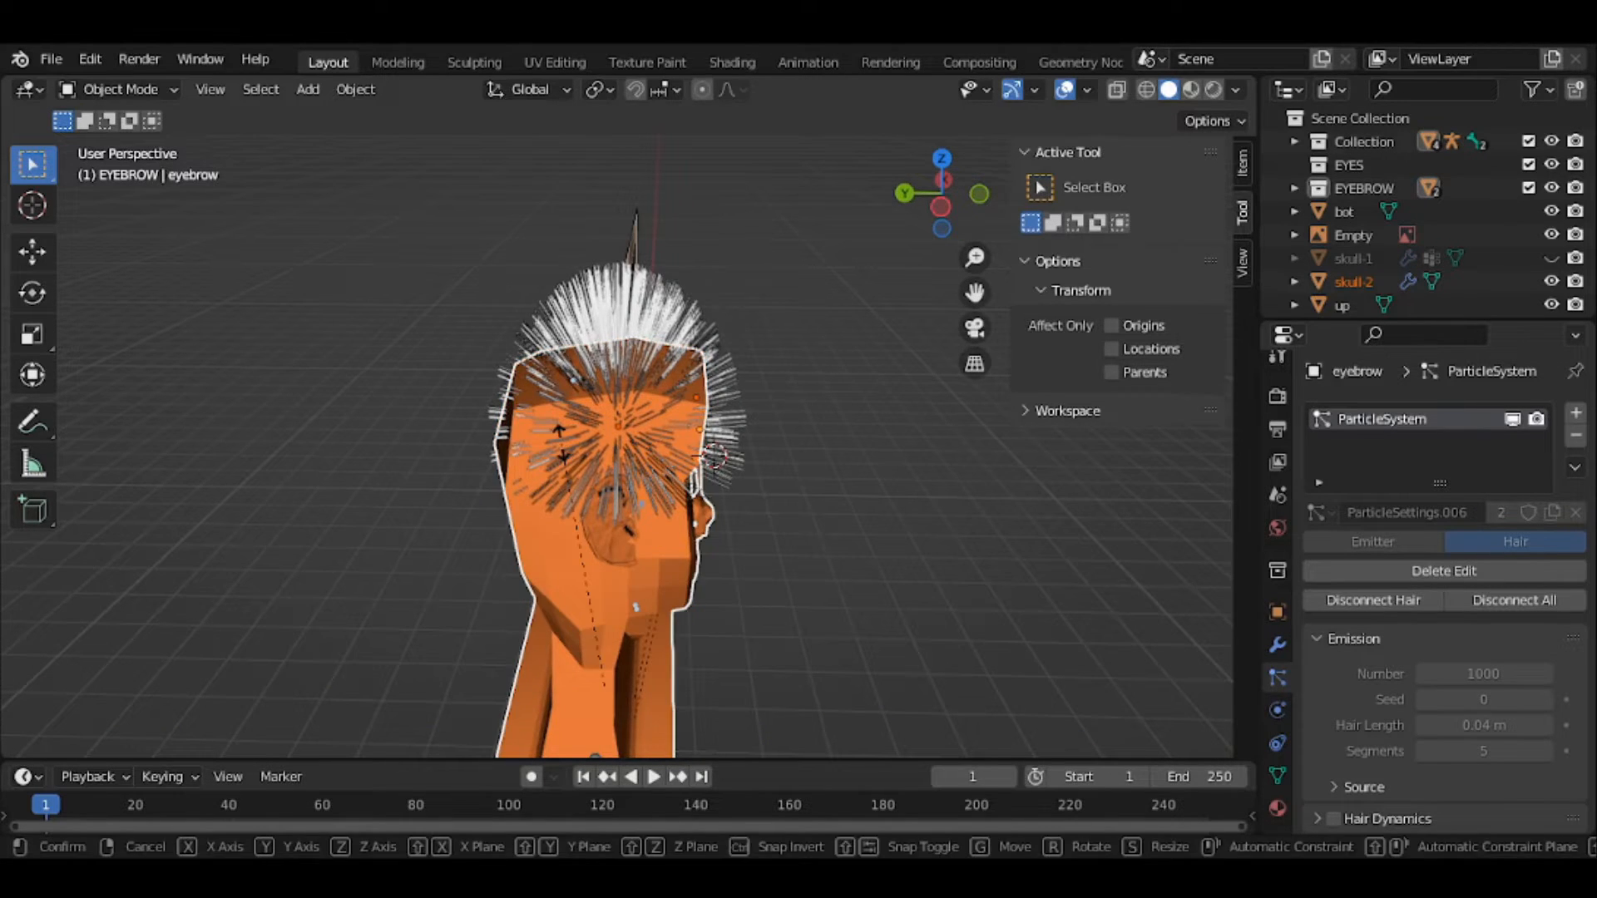
{"action": "key", "text": "y"}
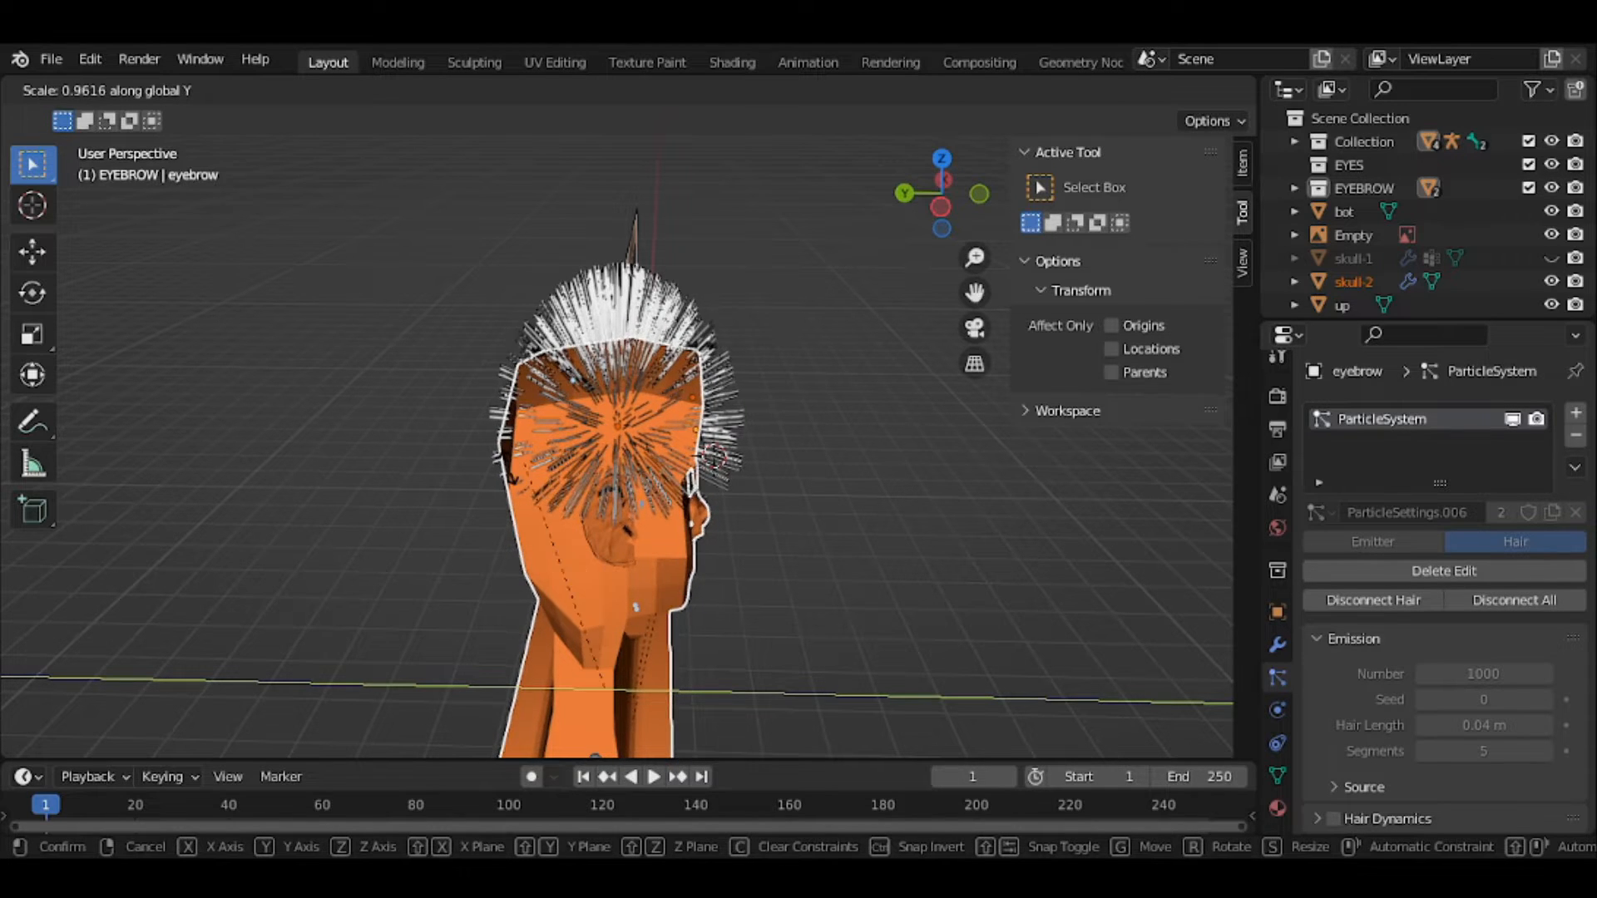
{"action": "left_click", "coordinate": [492, 452]}
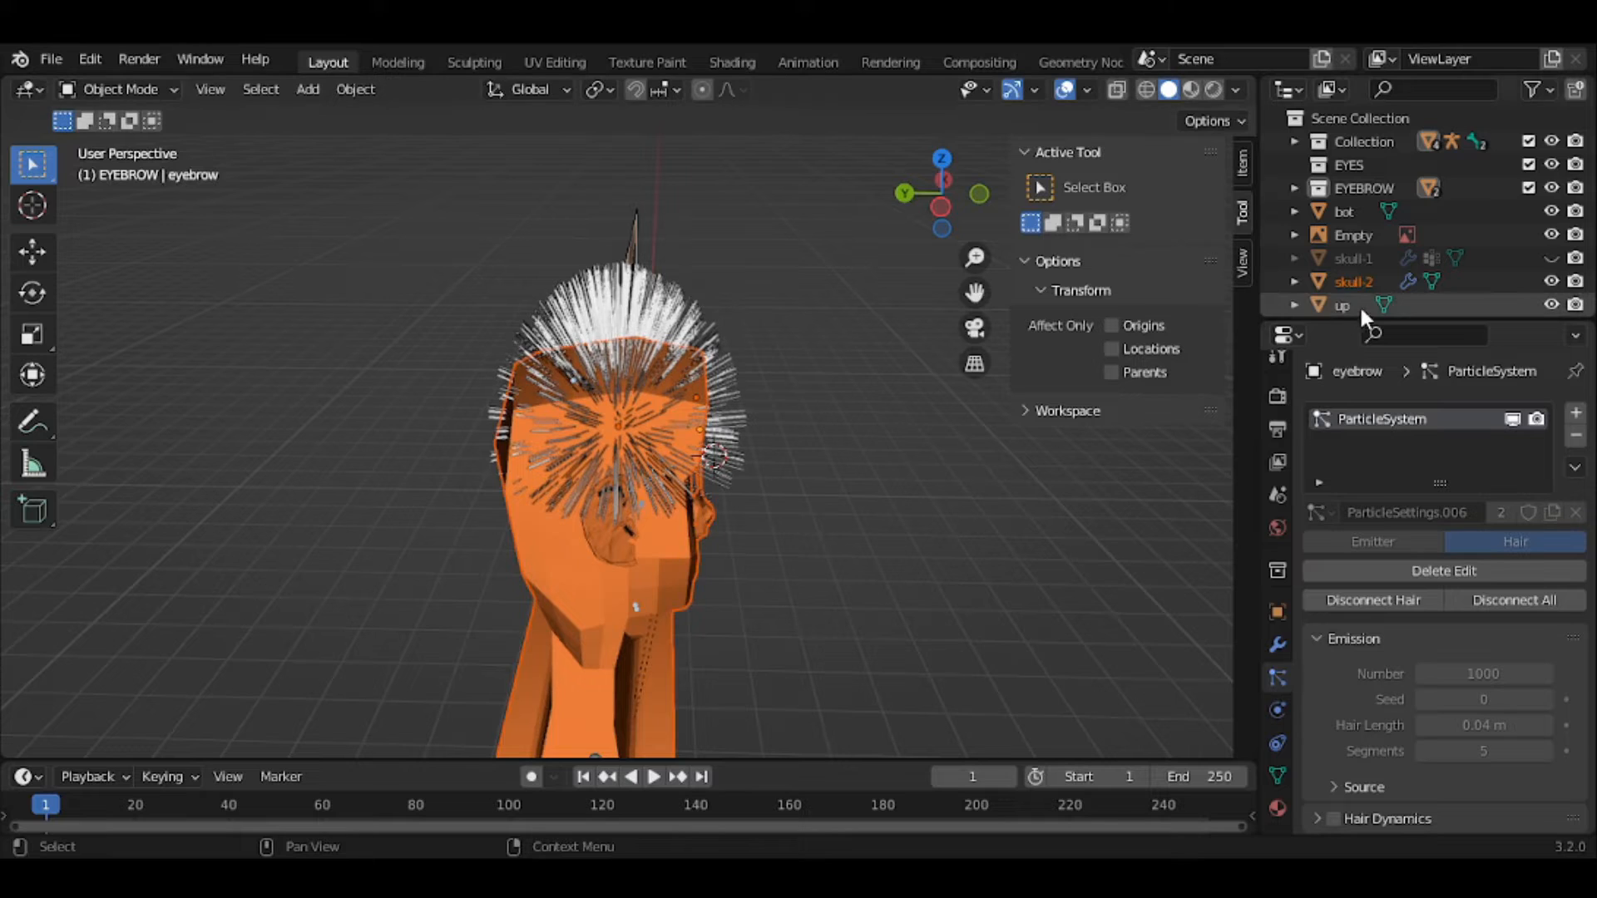
- Select only the skull-2 mesh and scale it up slightly along the global Y axis to fit the head
{"action": "left_click", "coordinate": [1359, 281]}
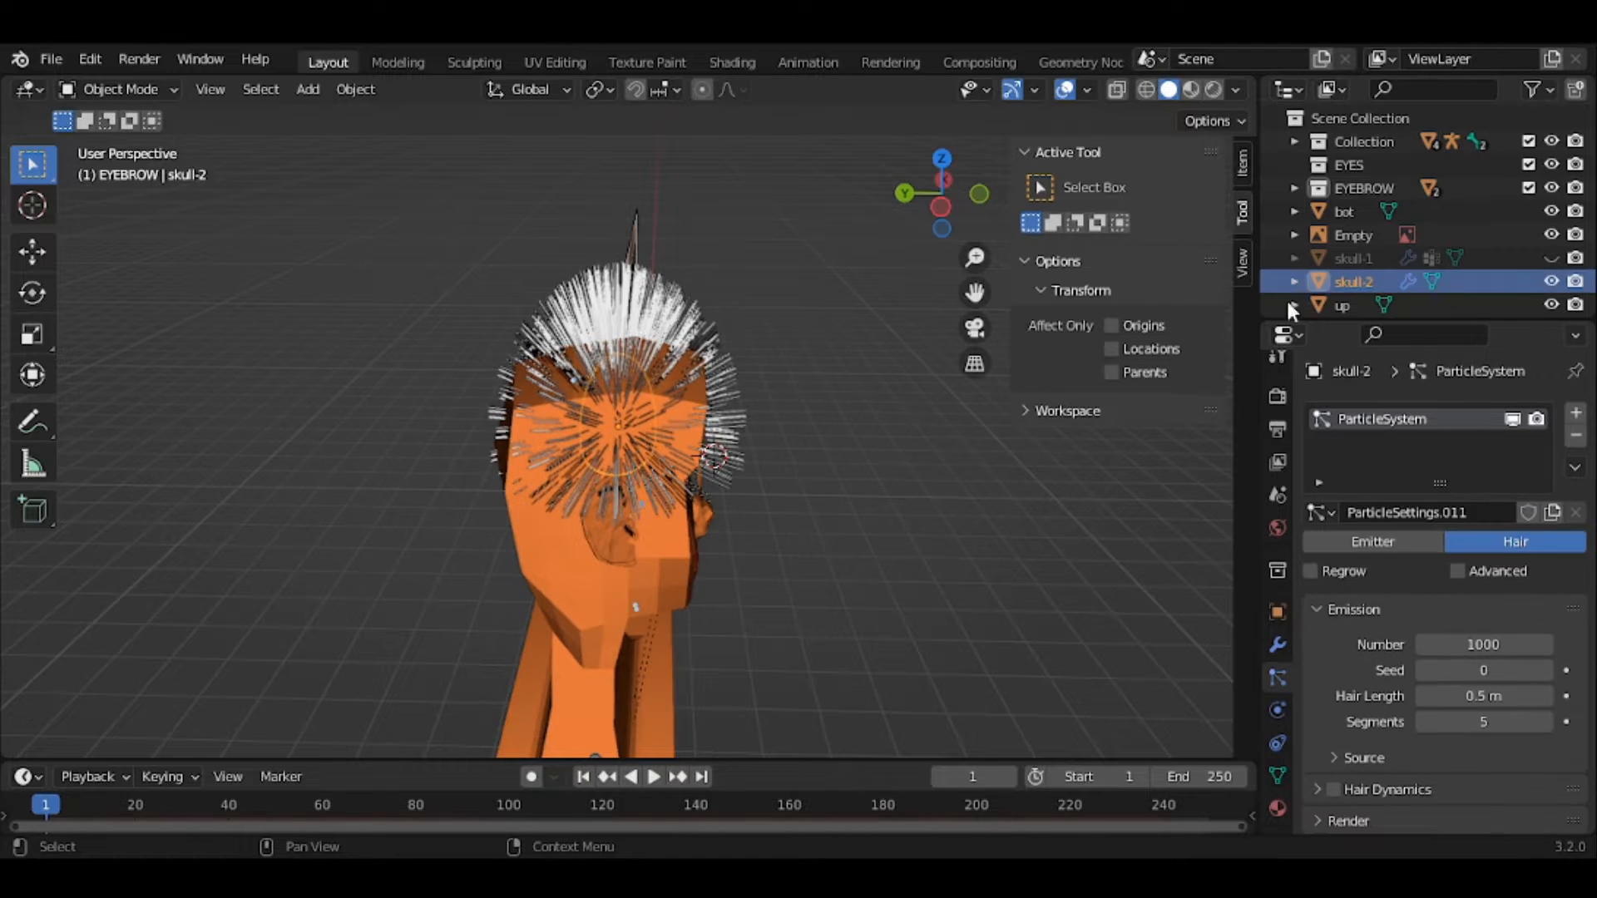
{"action": "key", "text": "s"}
{"action": "key", "text": "y"}
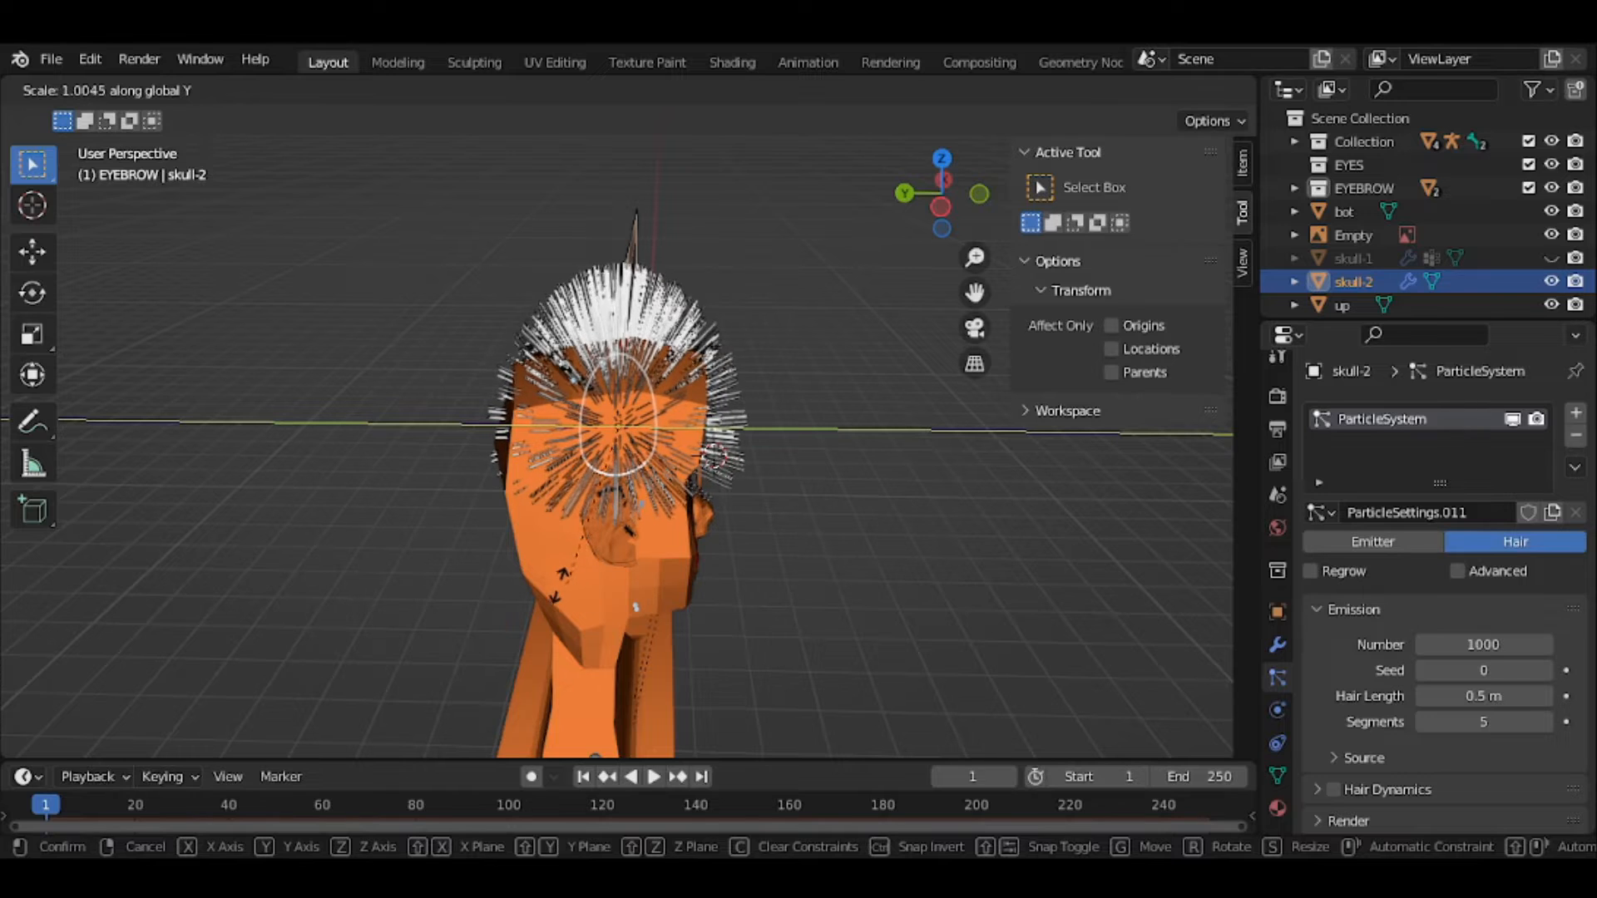
{"action": "left_click", "coordinate": [617, 589]}
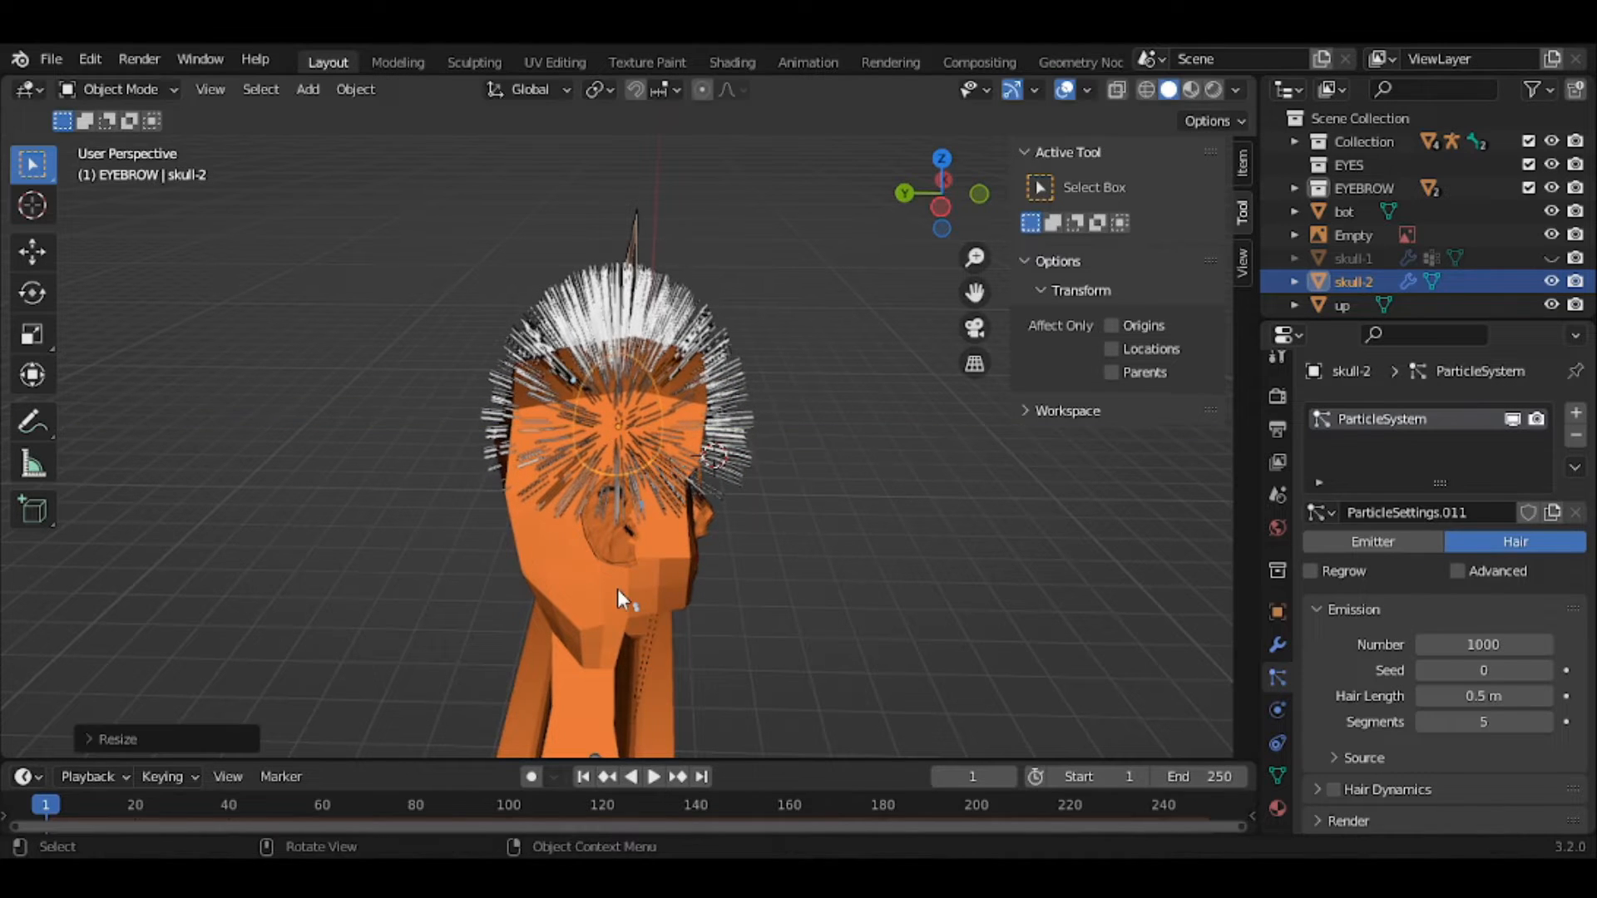
- Move skull-2 slightly toward the back of the head along the global Y axis
{"action": "mouse_move", "coordinate": [606, 590]}
{"action": "middle_mouse_down"}
{"action": "mouse_move", "coordinate": [496, 581]}
{"action": "mouse_move", "coordinate": [699, 578]}
{"action": "mouse_move", "coordinate": [538, 606]}
{"action": "mouse_move", "coordinate": [595, 587]}
{"action": "middle_mouse_up"}
{"action": "middle_click_drag", "start_coordinate": [918, 492], "coordinate": [926, 496]}
{"action": "key", "text": "g"}
{"action": "key", "text": "y"}
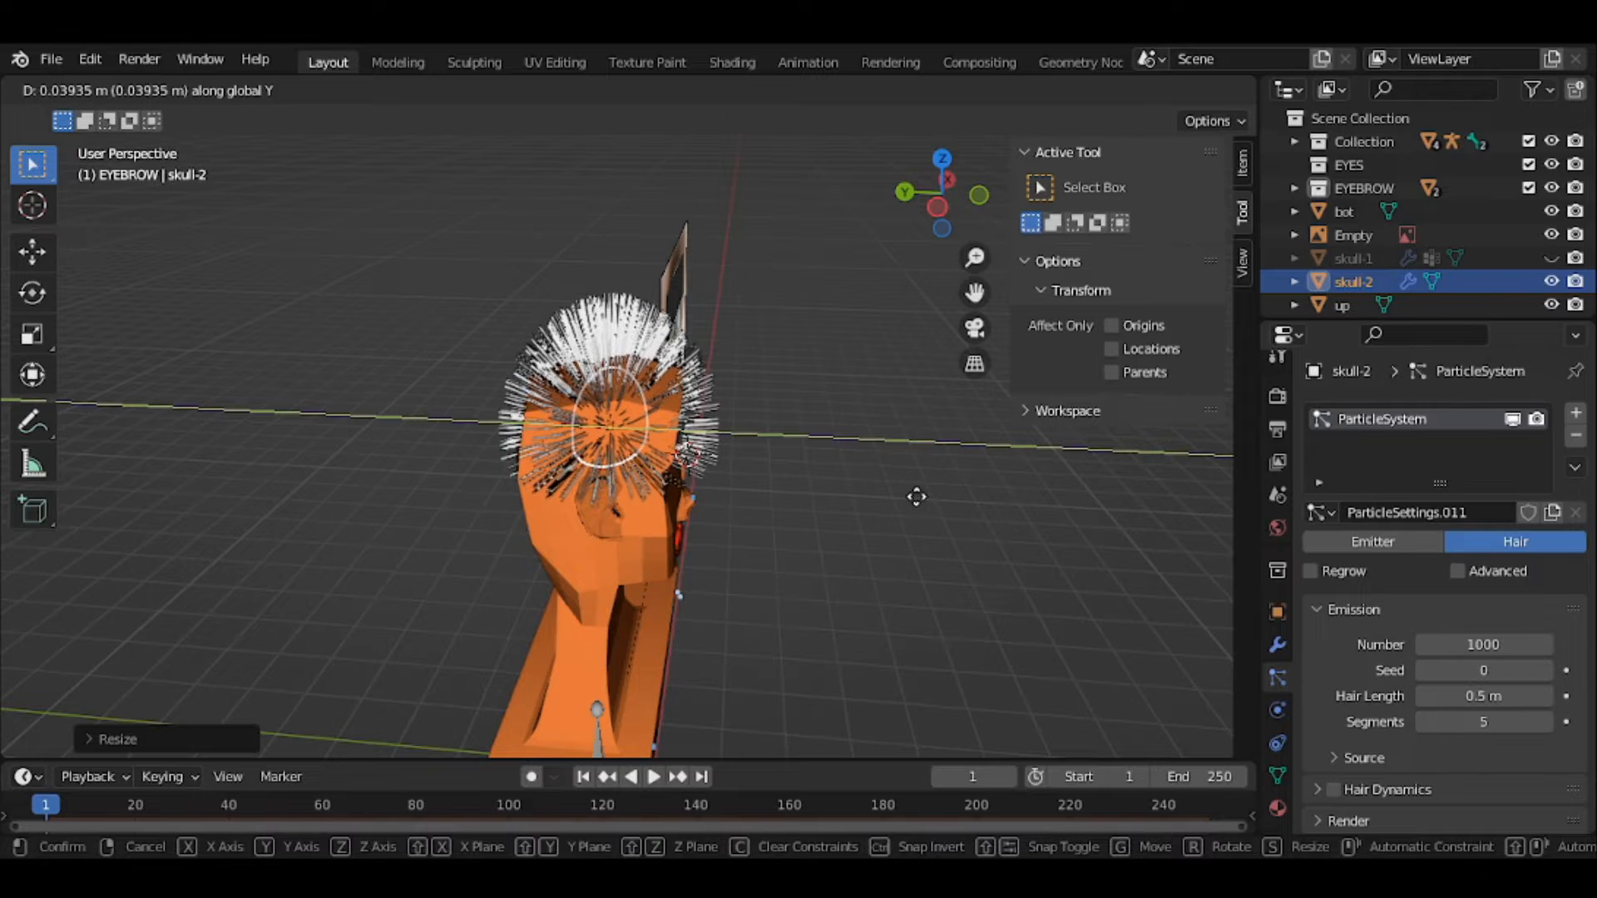
{"action": "left_click", "coordinate": [915, 492]}
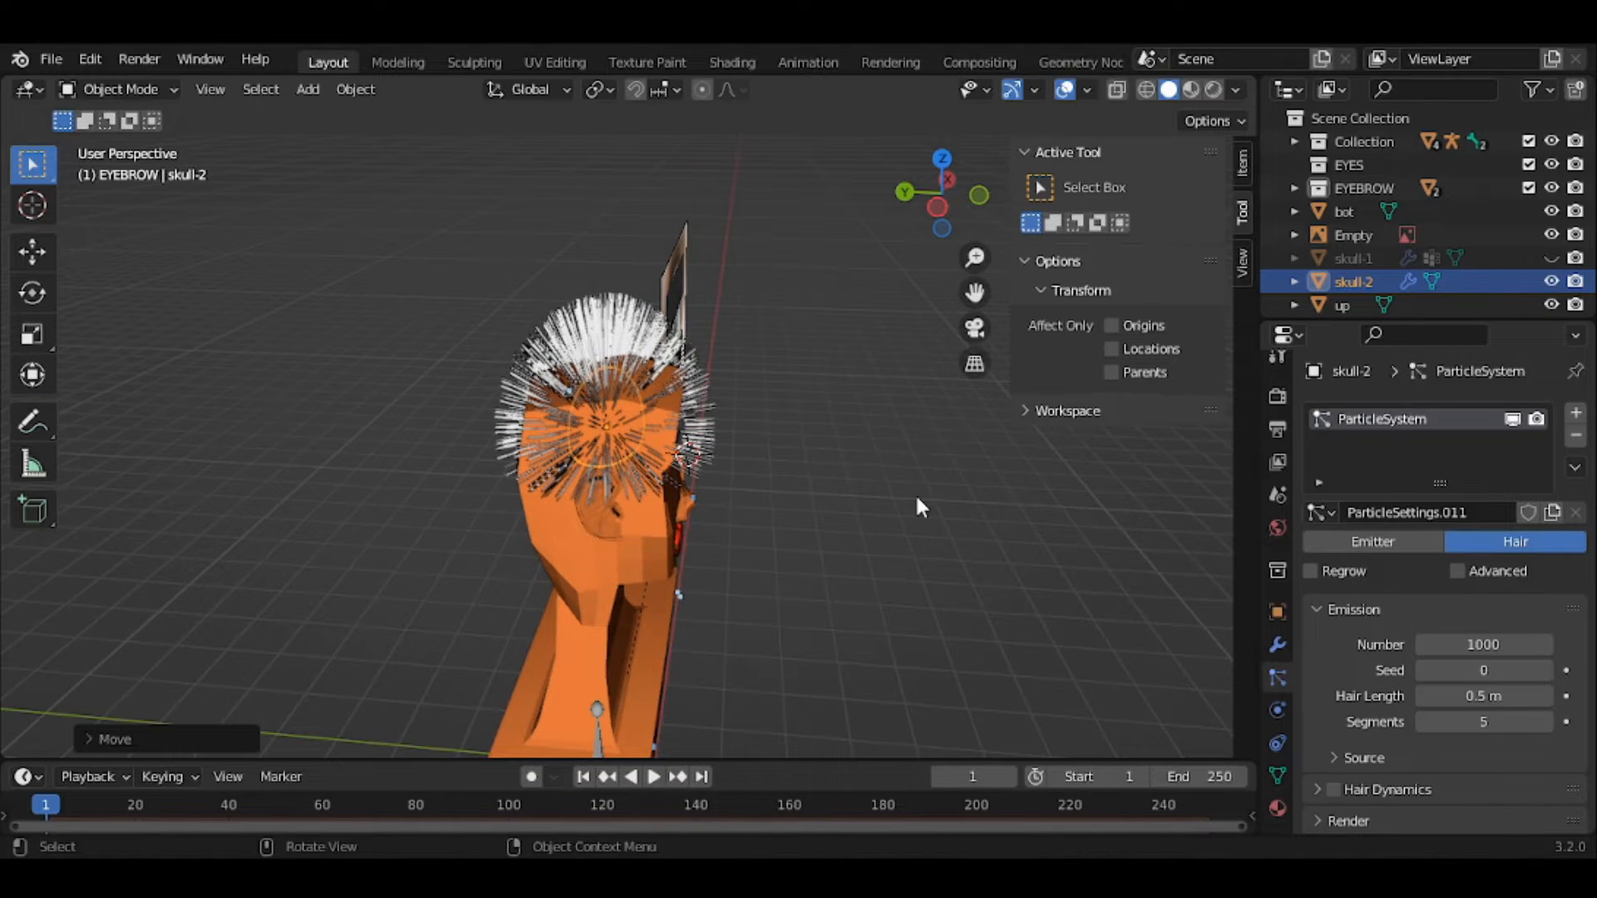
- Hide the body and both eyebrow meshes to leave the skull-2 cap and its hair exposed
{"action": "middle_click_drag", "start_coordinate": [692, 532], "coordinate": [436, 493]}
{"action": "scroll", "coordinate": [481, 471], "scroll_direction": "up", "scroll_amount": 3}
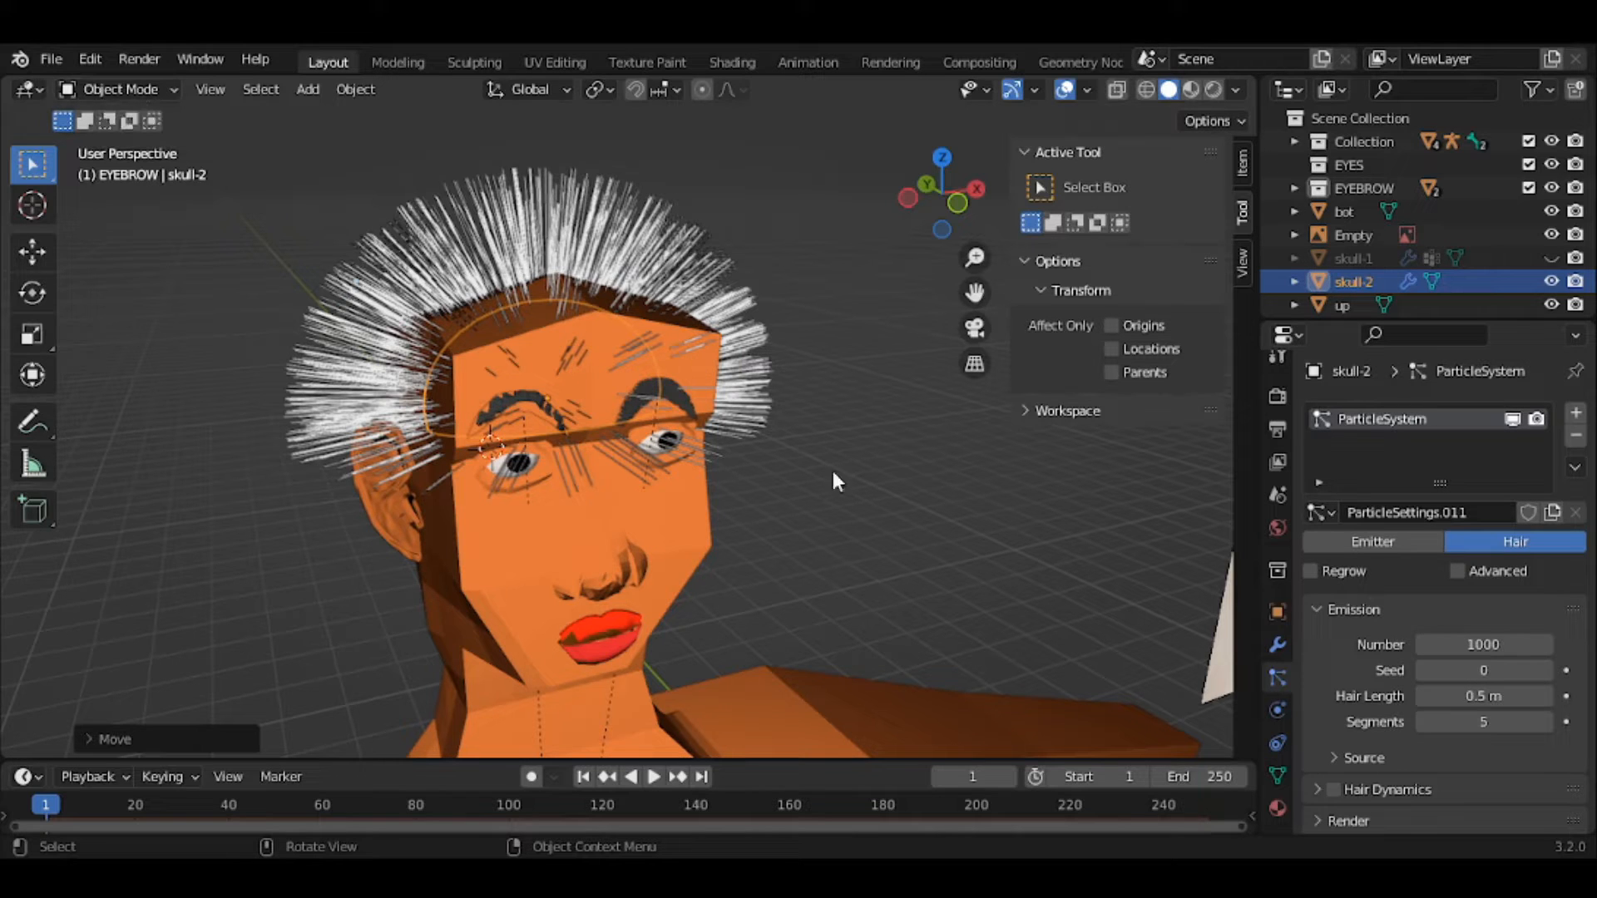
{"action": "left_click", "coordinate": [840, 690]}
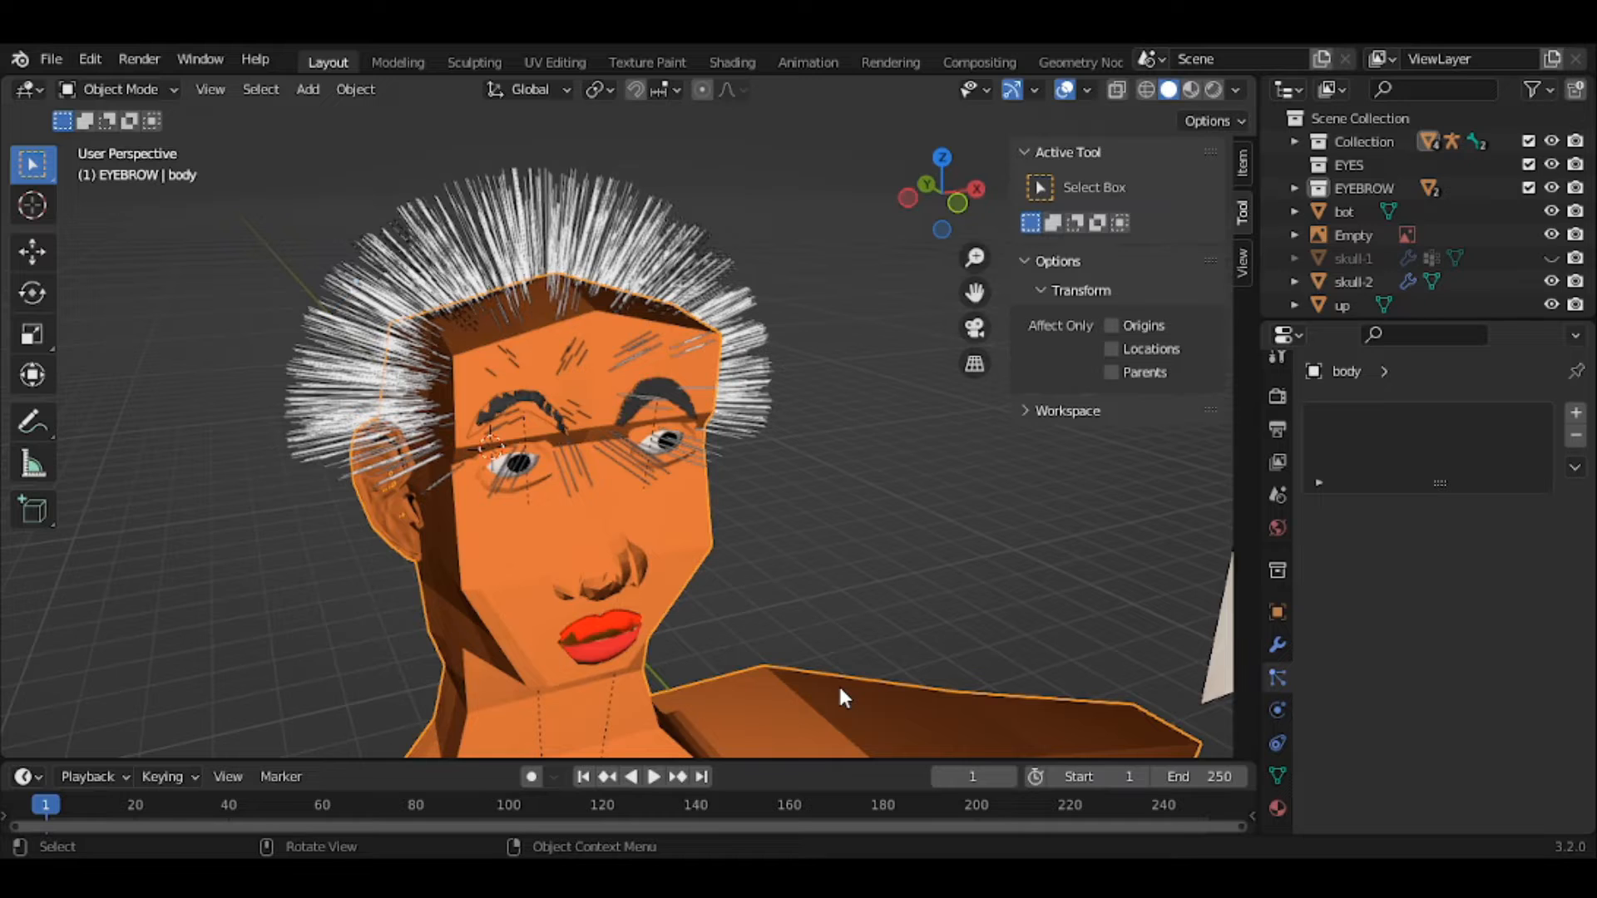
{"action": "key", "text": "h"}
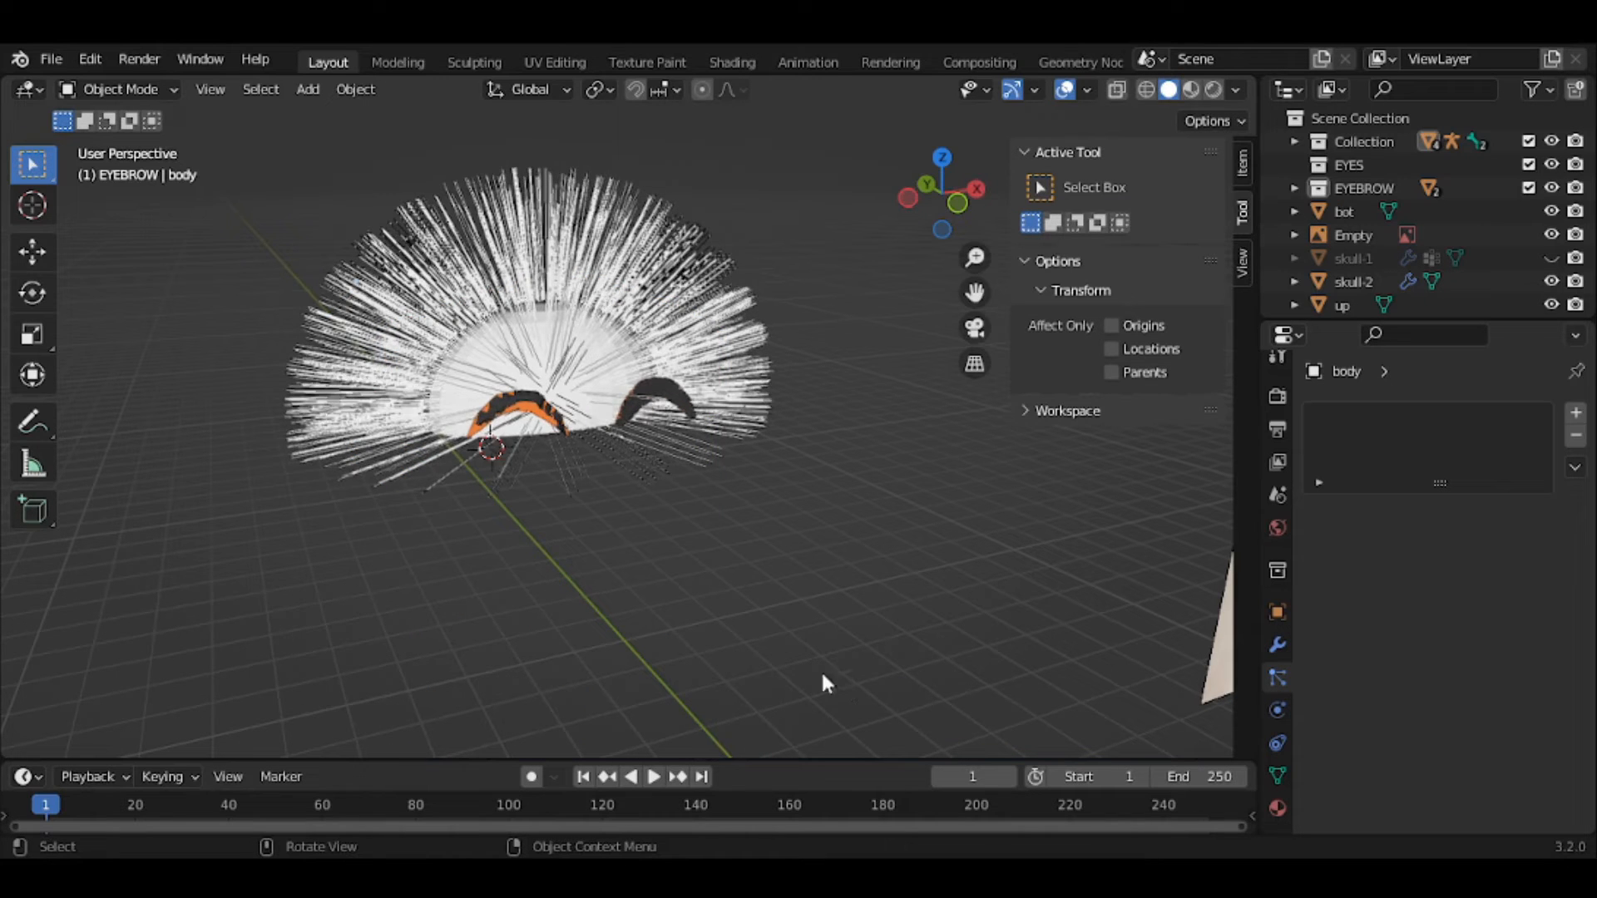
{"action": "left_click", "coordinate": [646, 379]}
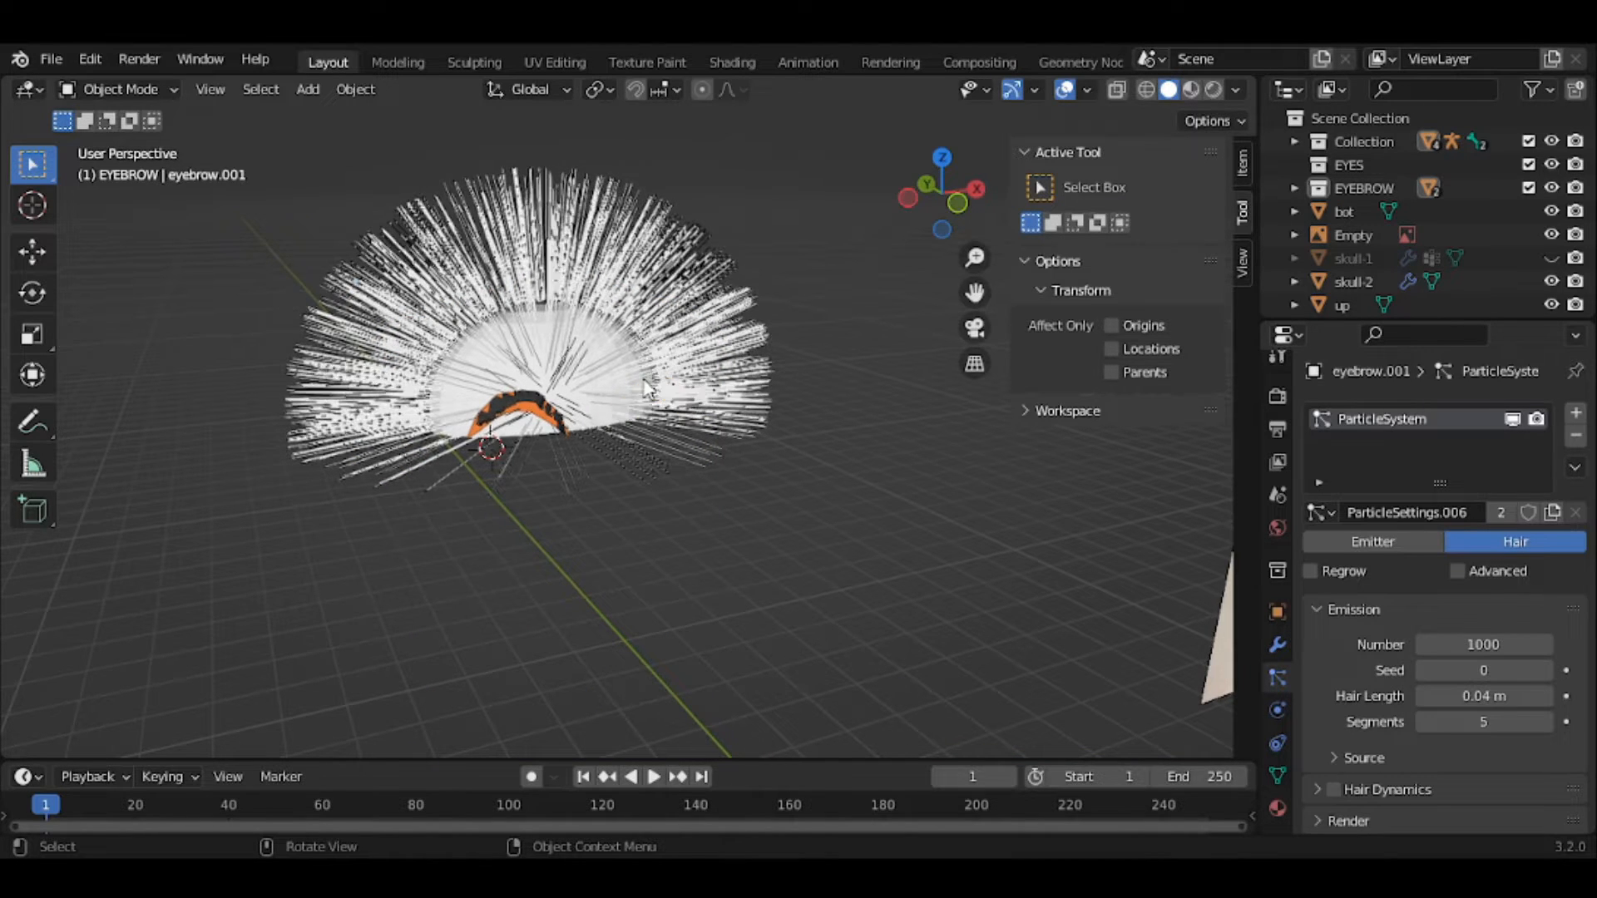
{"action": "left_click", "coordinate": [531, 413]}
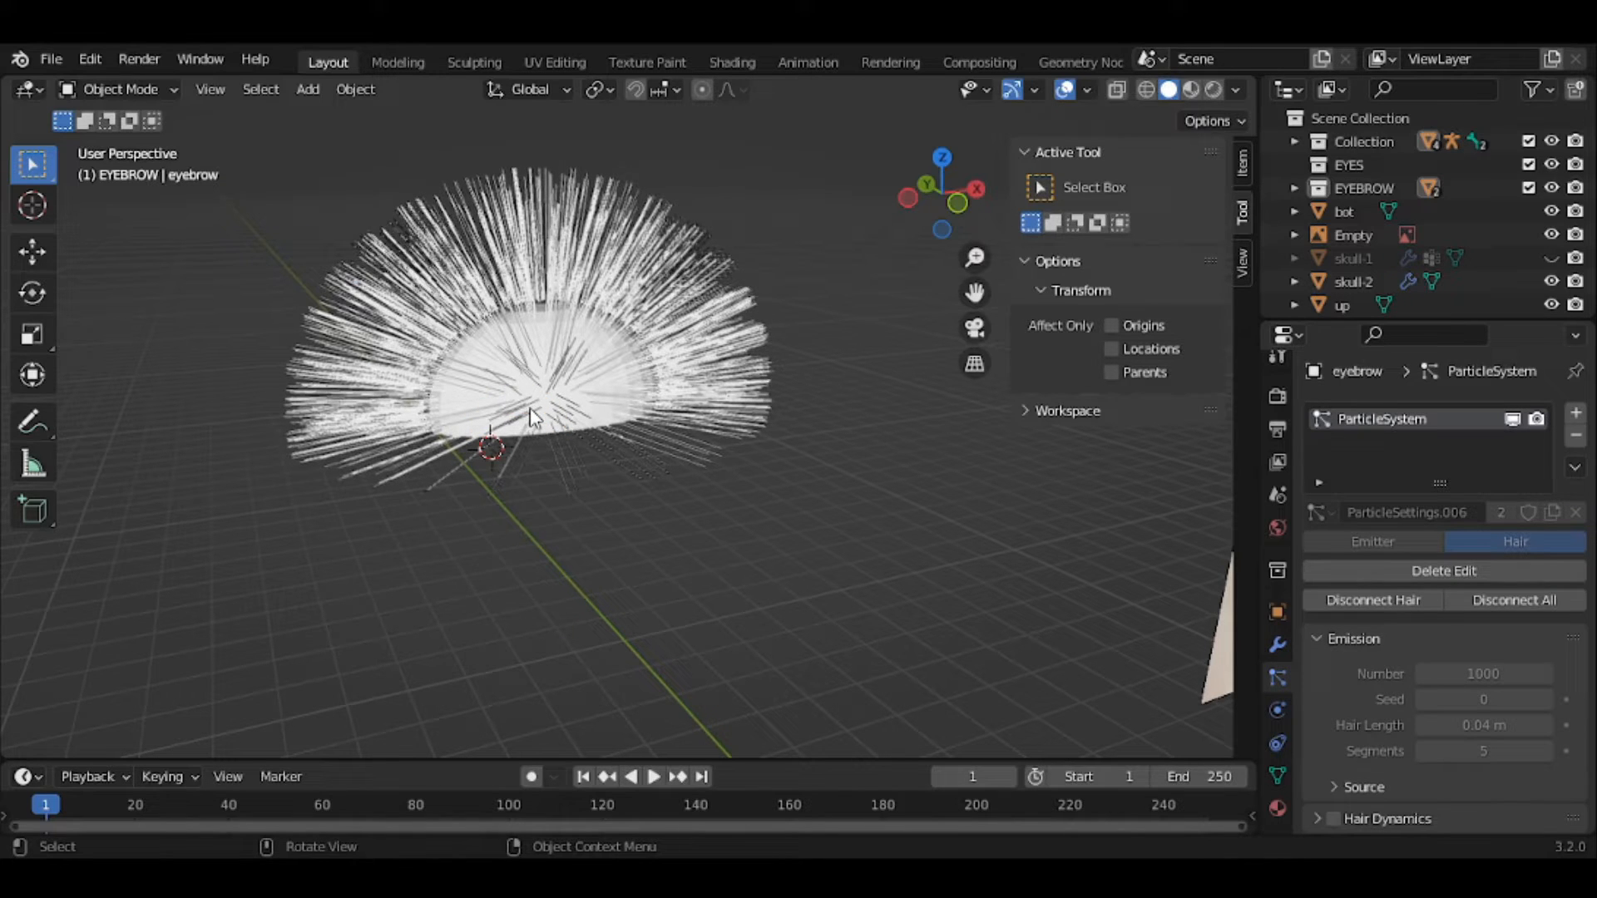
- Select the skull-2 cap and switch it to Weight Paint mode
{"action": "left_click", "coordinate": [112, 88]}
{"action": "left_click", "coordinate": [525, 387]}
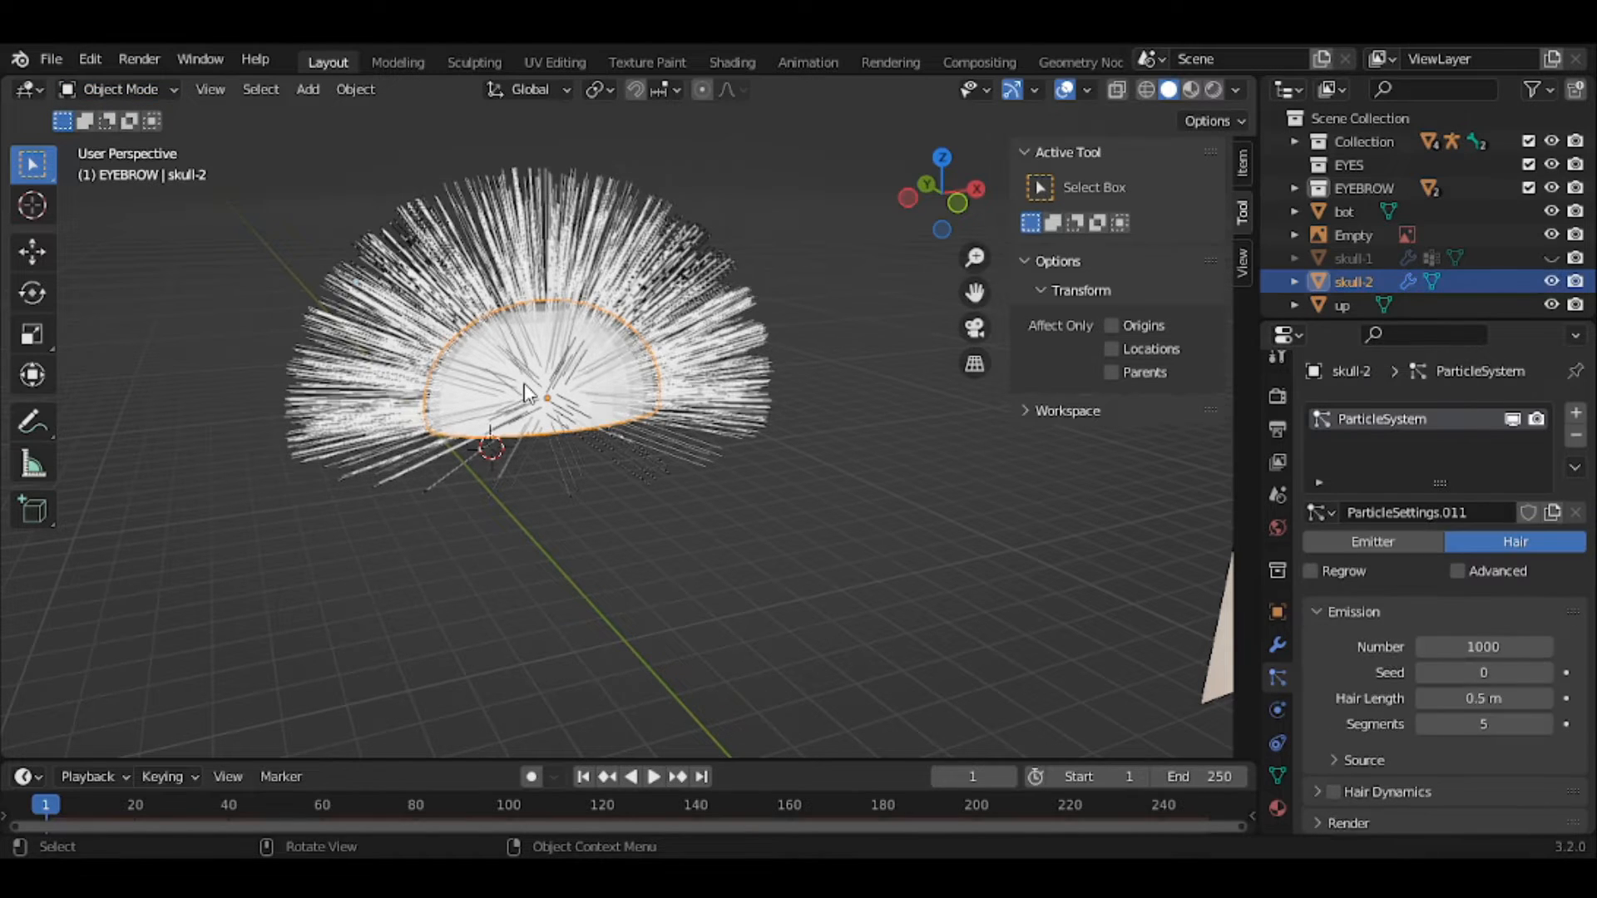
{"action": "left_click", "coordinate": [132, 87]}
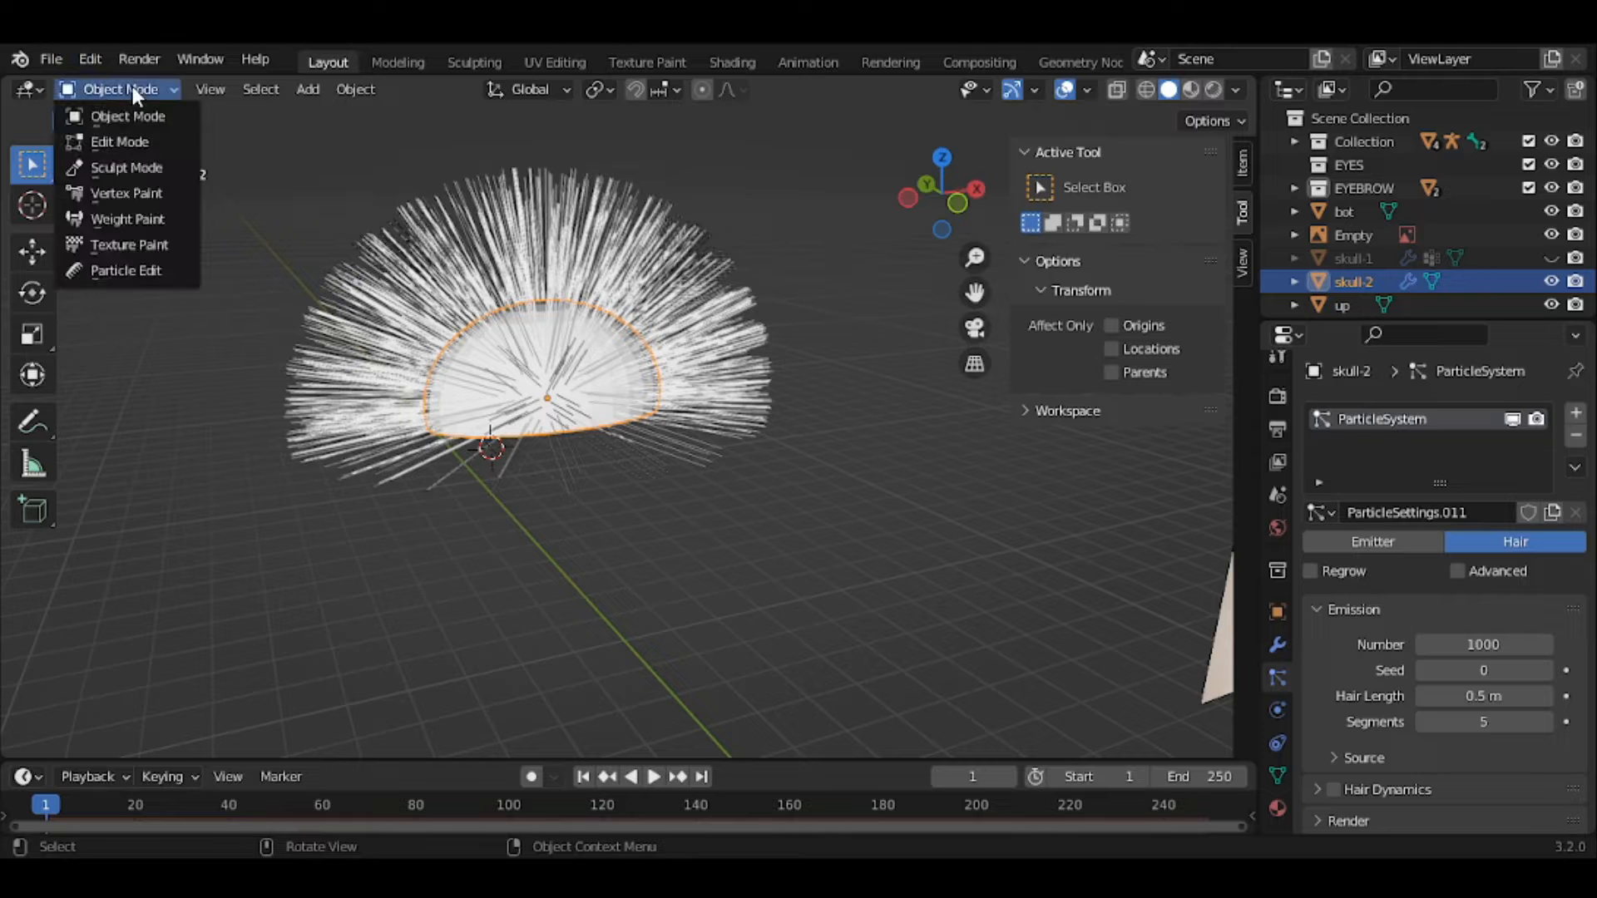
{"action": "left_click", "coordinate": [163, 216]}
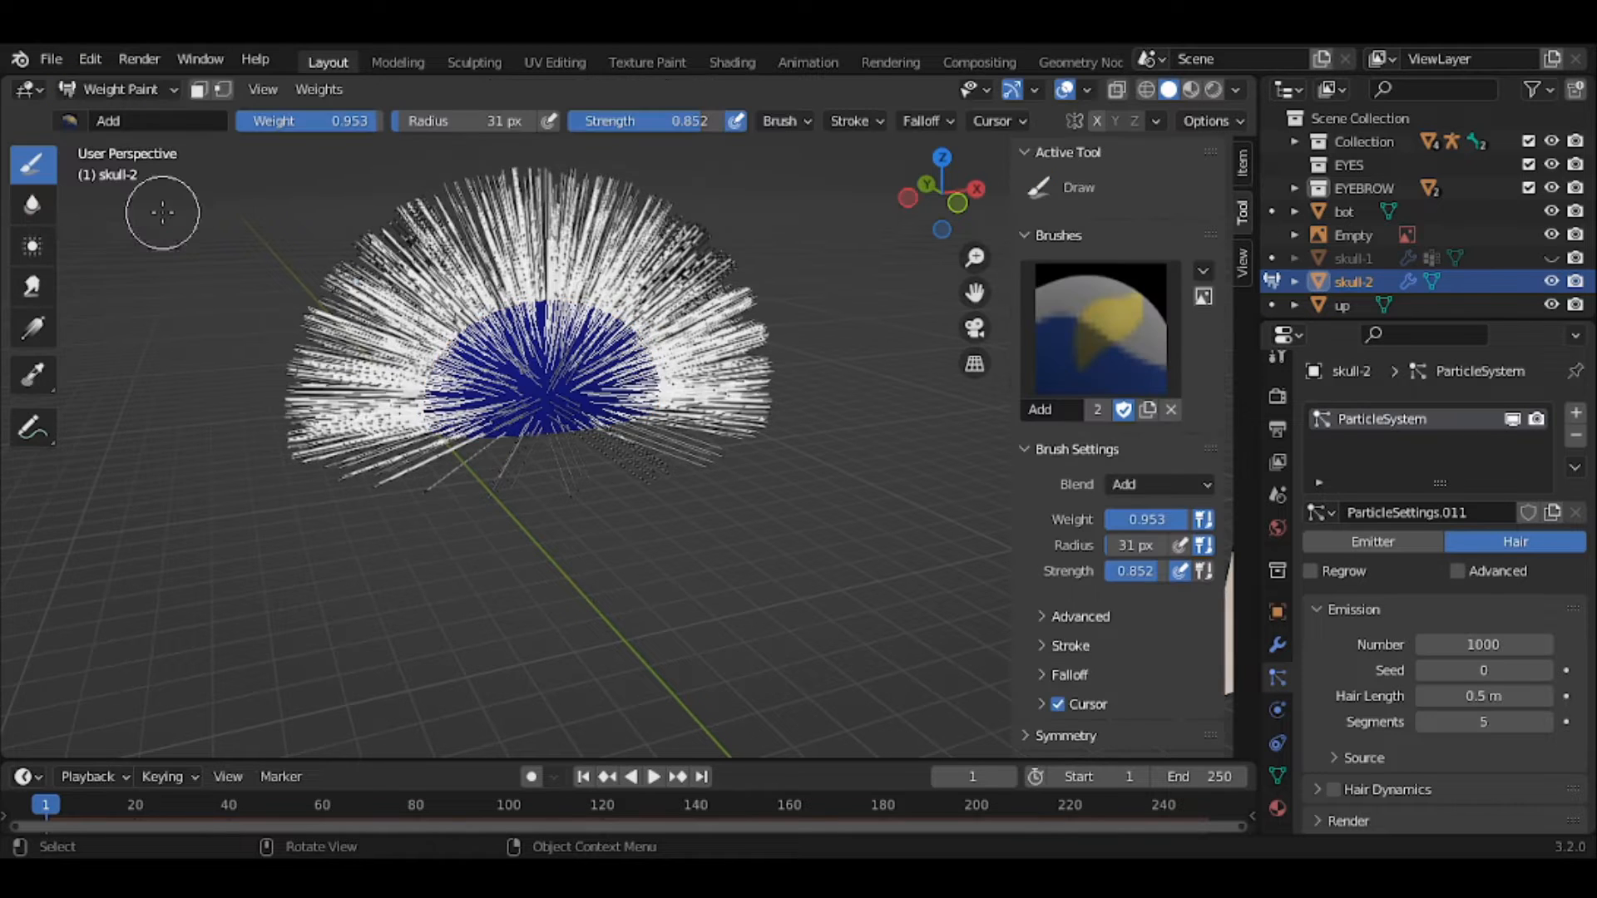
- Paint a weighted patch on one side of the skull-2 cap with the Add brush
{"action": "mouse_move", "coordinate": [245, 301]}
{"action": "middle_mouse_down"}
{"action": "mouse_move", "coordinate": [424, 347]}
{"action": "mouse_move", "coordinate": [257, 349]}
{"action": "middle_mouse_up"}
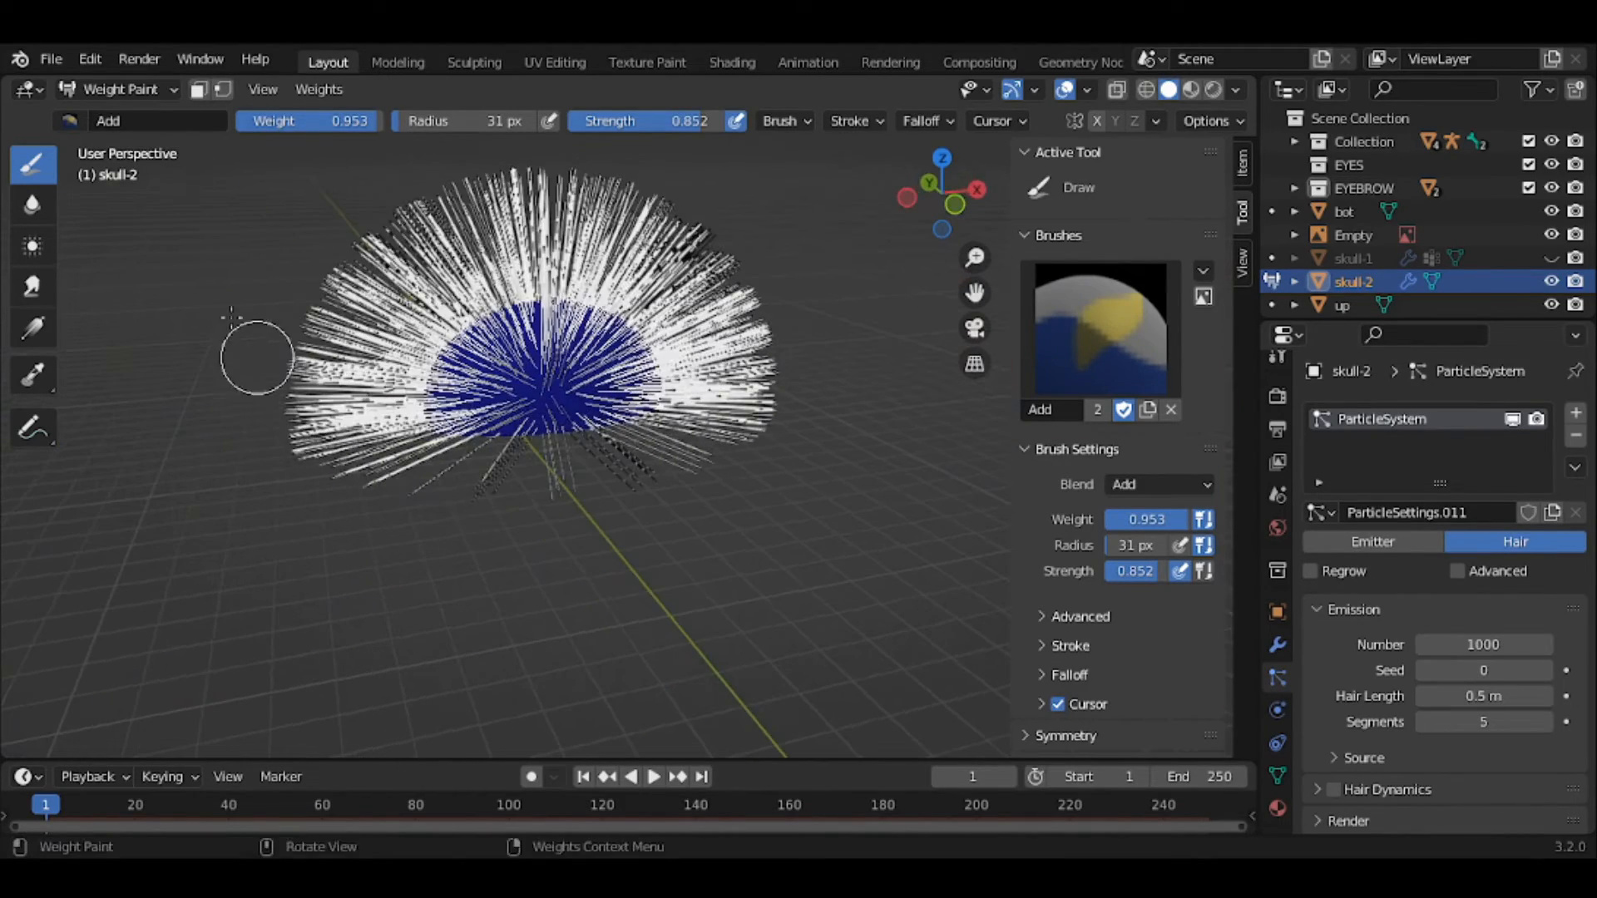
{"action": "left_click", "coordinate": [77, 123]}
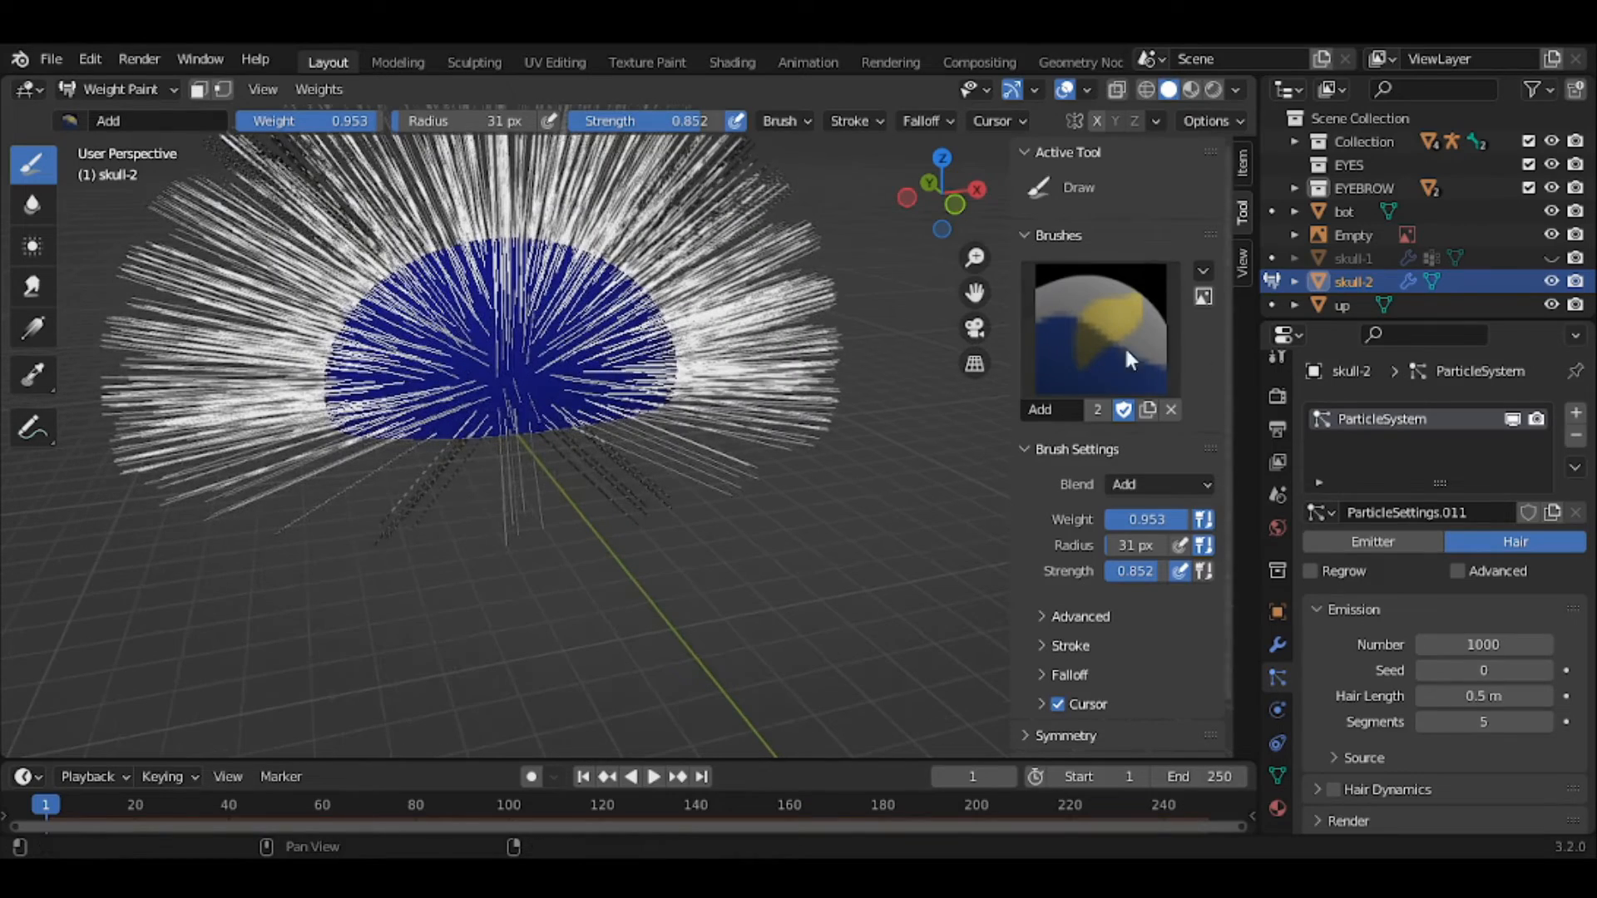
{"action": "left_click_drag", "start_coordinate": [974, 299], "coordinate": [1027, 369]}
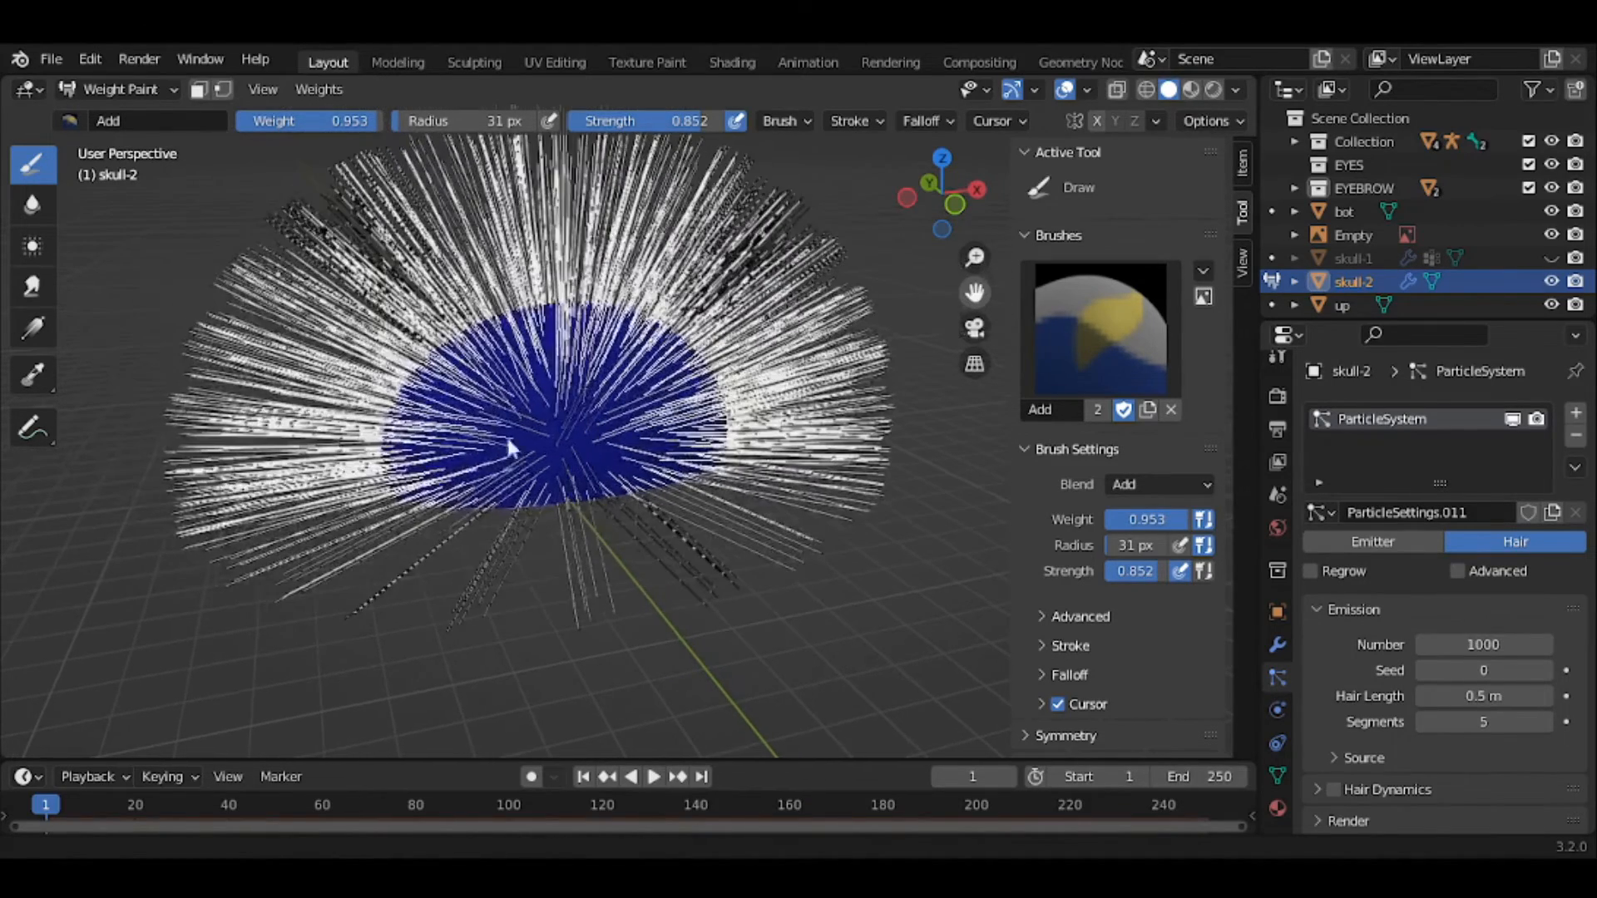
{"action": "middle_click_drag", "start_coordinate": [492, 440], "coordinate": [560, 433]}
{"action": "mouse_move", "coordinate": [535, 407]}
{"action": "left_mouse_down"}
{"action": "mouse_move", "coordinate": [473, 543]}
{"action": "mouse_move", "coordinate": [503, 387]}
{"action": "mouse_move", "coordinate": [465, 456]}
{"action": "mouse_move", "coordinate": [454, 526]}
{"action": "mouse_move", "coordinate": [473, 499]}
{"action": "left_mouse_up"}
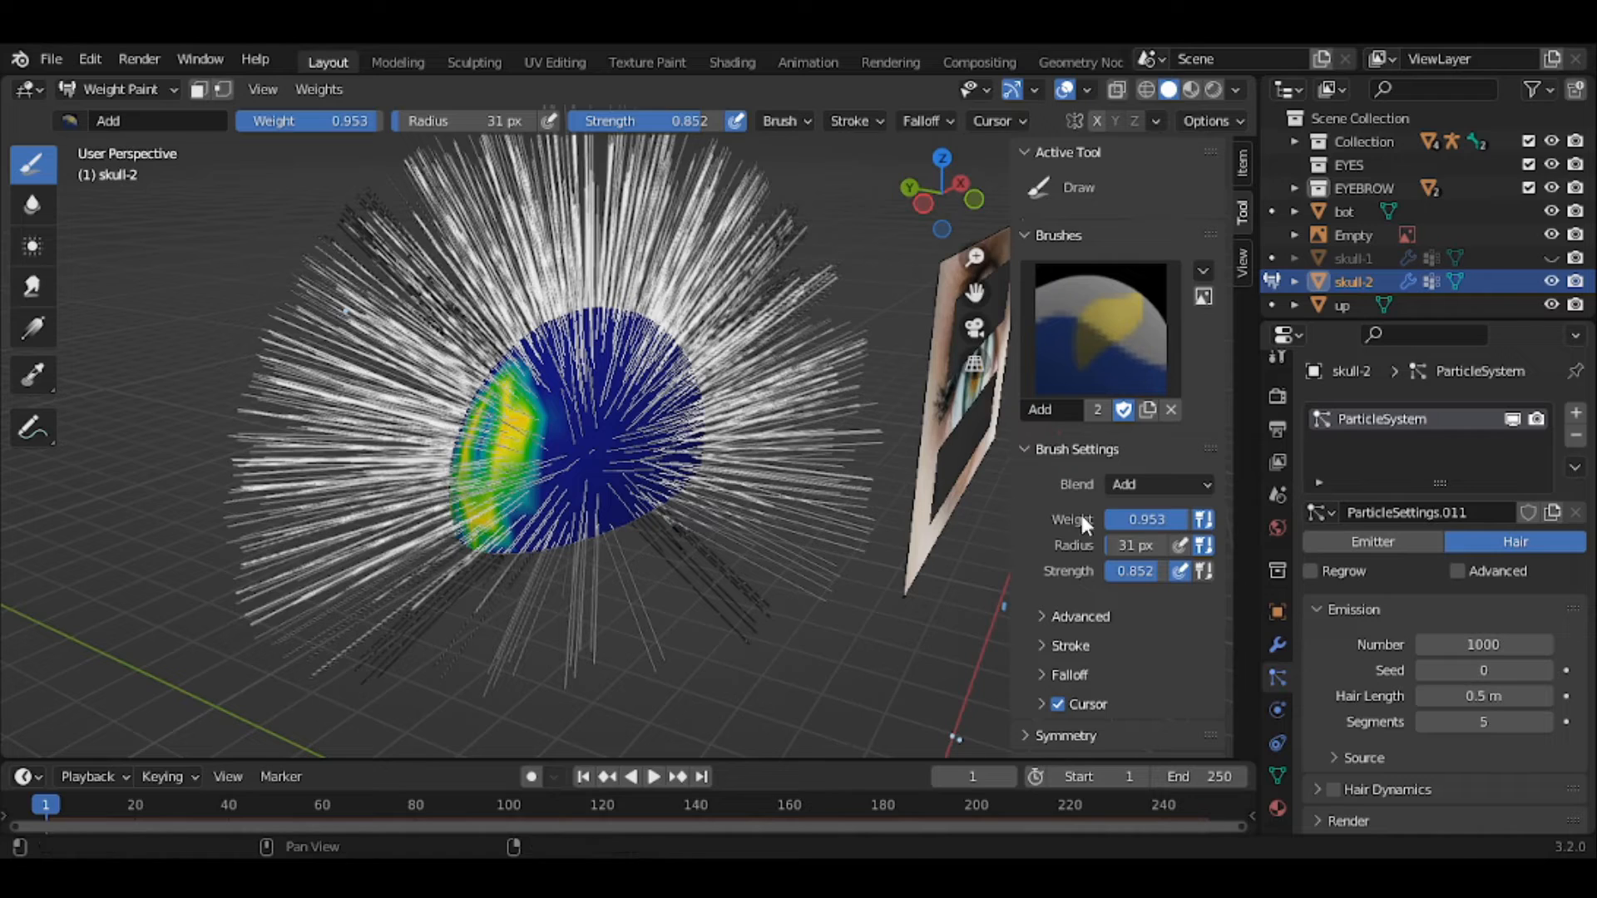
- Assign the vertex group named Group to the Density of the skull-2 hair particle system
{"action": "scroll", "coordinate": [1367, 682], "scroll_direction": "down", "scroll_amount": 7}
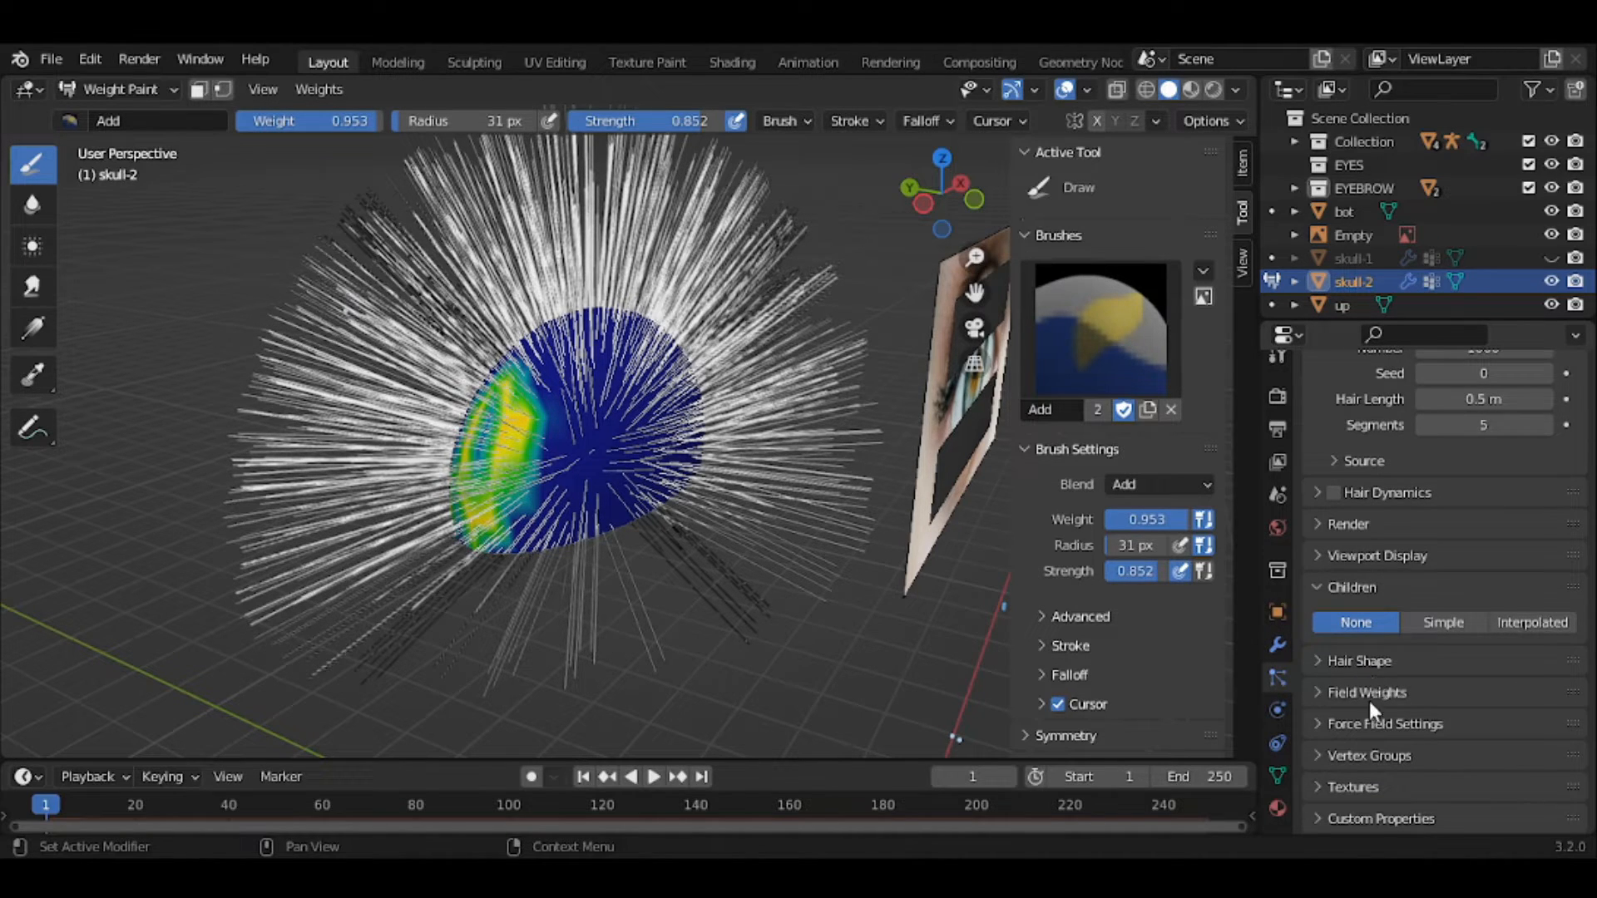
{"action": "left_click", "coordinate": [1371, 755]}
{"action": "scroll", "coordinate": [1370, 753], "scroll_direction": "down", "scroll_amount": 2}
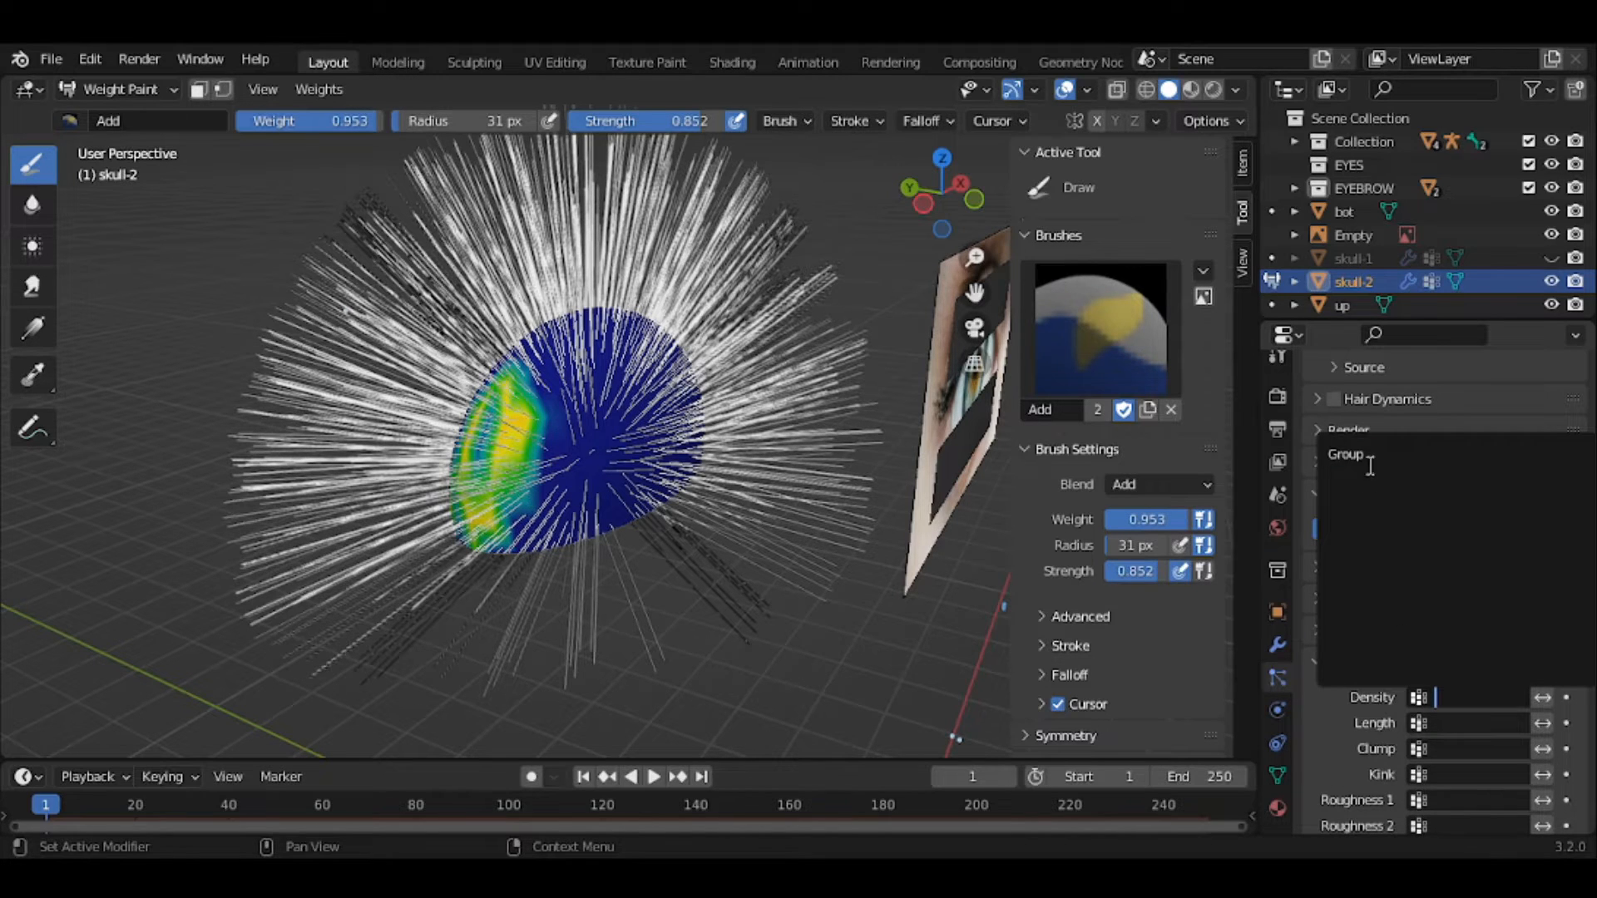
{"action": "left_click", "coordinate": [1367, 456]}
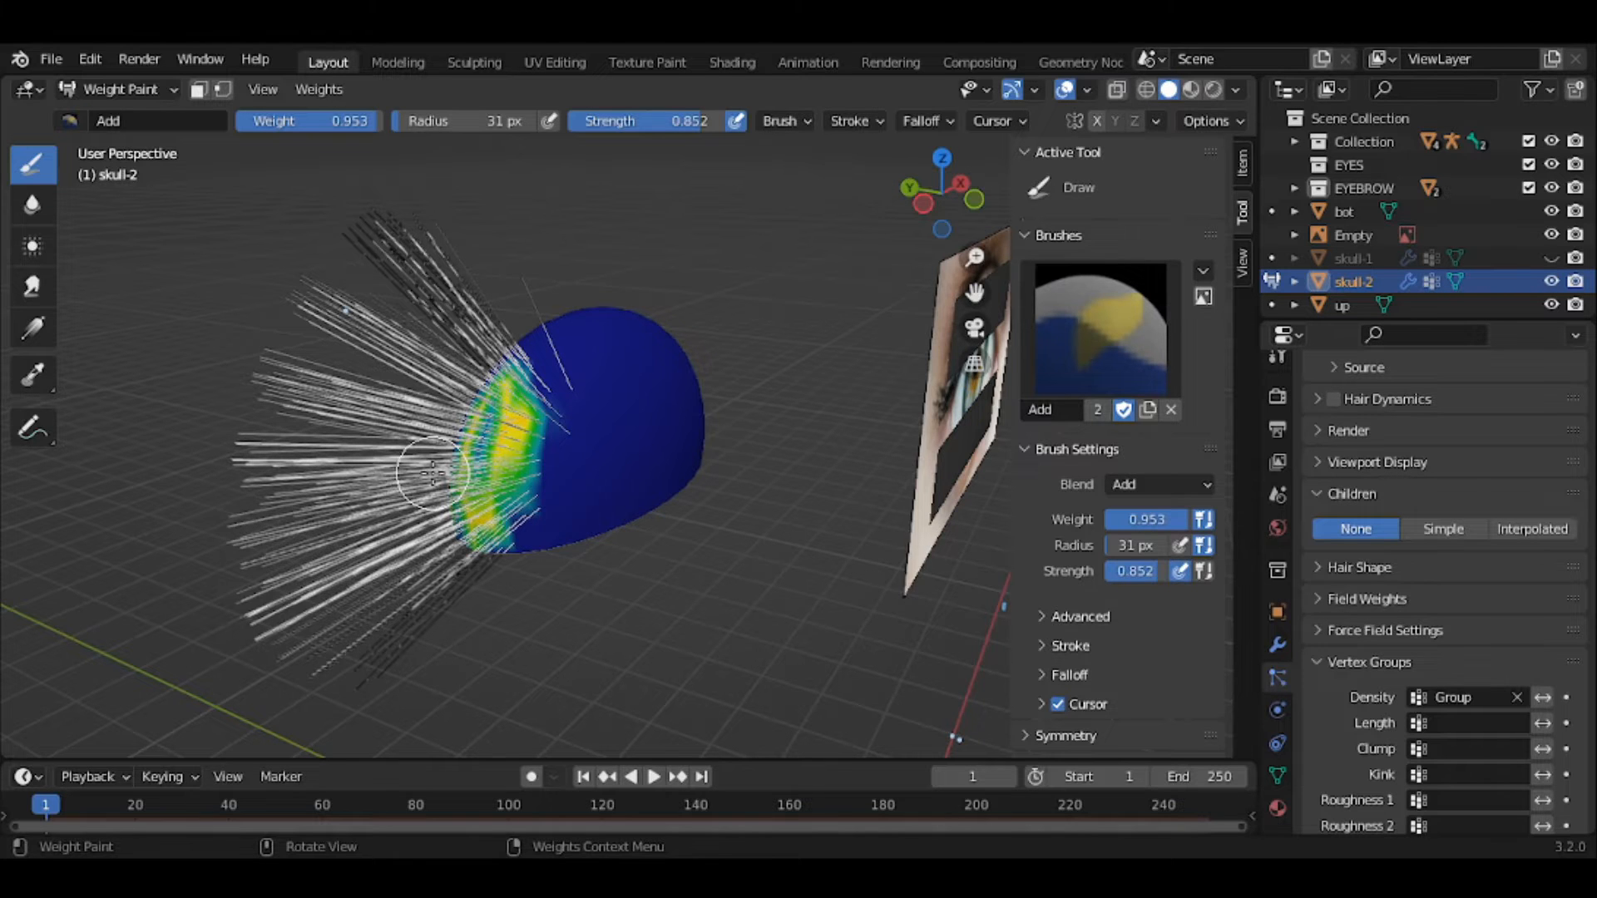
- Extend the painted weight from the first patch across the back of the skull-2 cap
{"action": "middle_click_drag", "start_coordinate": [432, 472], "coordinate": [597, 472]}
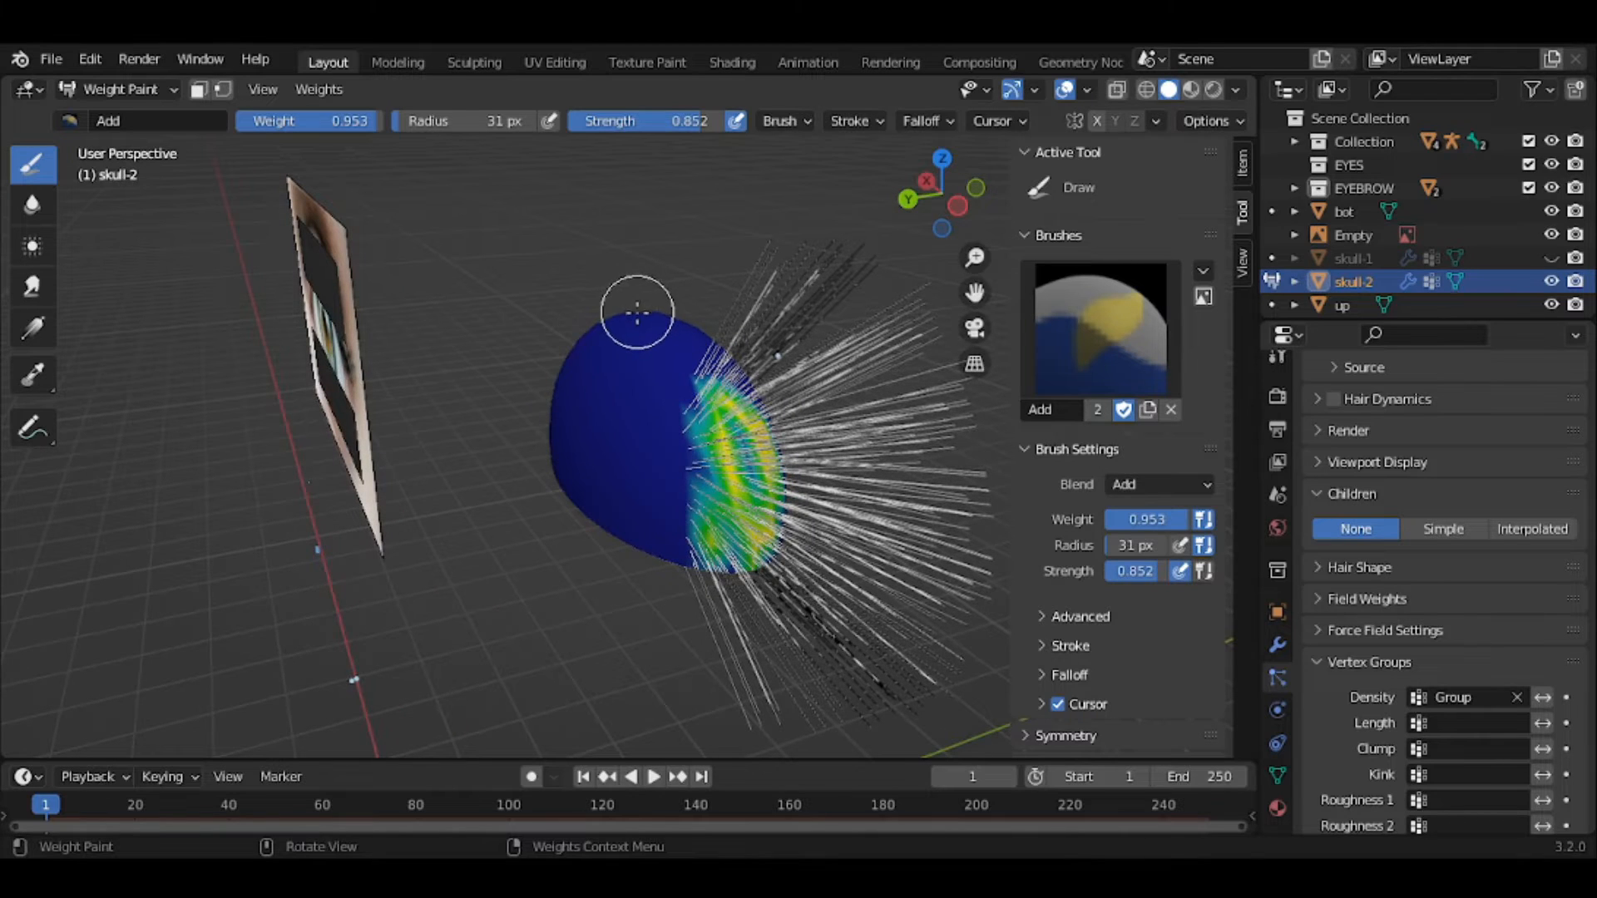
{"action": "mouse_move", "coordinate": [637, 312]}
{"action": "left_mouse_down"}
{"action": "mouse_move", "coordinate": [669, 383]}
{"action": "mouse_move", "coordinate": [705, 406]}
{"action": "mouse_move", "coordinate": [699, 374]}
{"action": "mouse_move", "coordinate": [690, 394]}
{"action": "mouse_move", "coordinate": [571, 359]}
{"action": "mouse_move", "coordinate": [679, 476]}
{"action": "mouse_move", "coordinate": [599, 482]}
{"action": "mouse_move", "coordinate": [553, 453]}
{"action": "mouse_move", "coordinate": [671, 541]}
{"action": "mouse_move", "coordinate": [632, 574]}
{"action": "mouse_move", "coordinate": [540, 516]}
{"action": "mouse_move", "coordinate": [524, 416]}
{"action": "mouse_move", "coordinate": [553, 403]}
{"action": "mouse_move", "coordinate": [568, 366]}
{"action": "mouse_move", "coordinate": [540, 491]}
{"action": "left_mouse_up"}
{"action": "middle_click_drag", "start_coordinate": [541, 490], "coordinate": [662, 436]}
{"action": "left_click_drag", "start_coordinate": [698, 428], "coordinate": [717, 480]}
{"action": "middle_click_drag", "start_coordinate": [592, 536], "coordinate": [601, 535]}
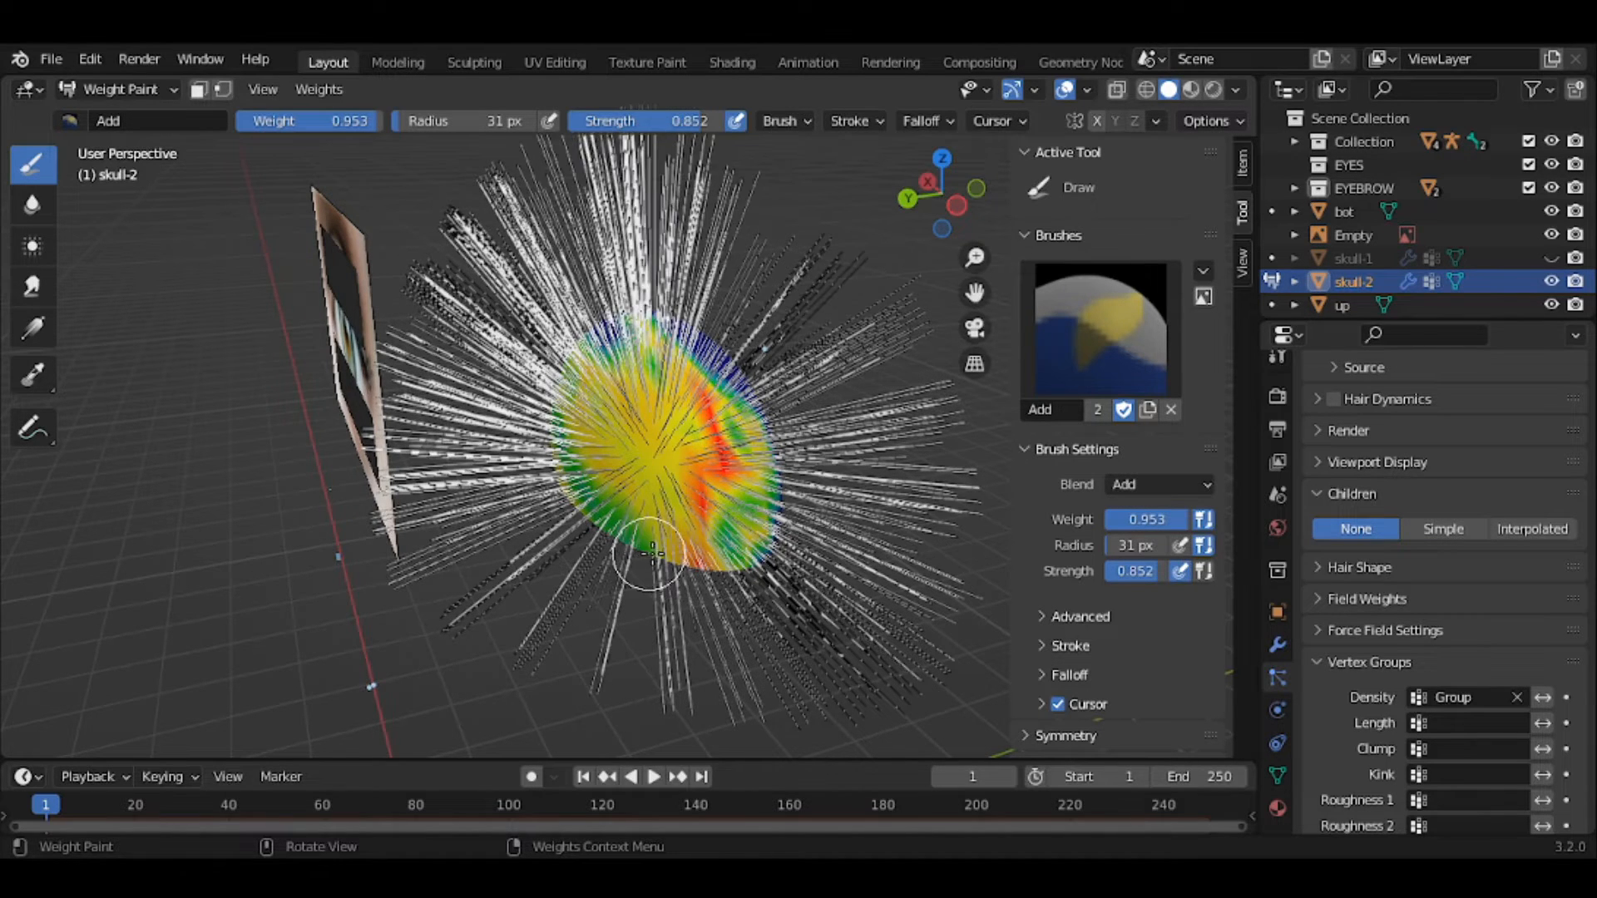
- Paint more weight over the rear of the cap toward its opposite side, filling the weak areas
{"action": "middle_click_drag", "start_coordinate": [652, 552], "coordinate": [1191, 366]}
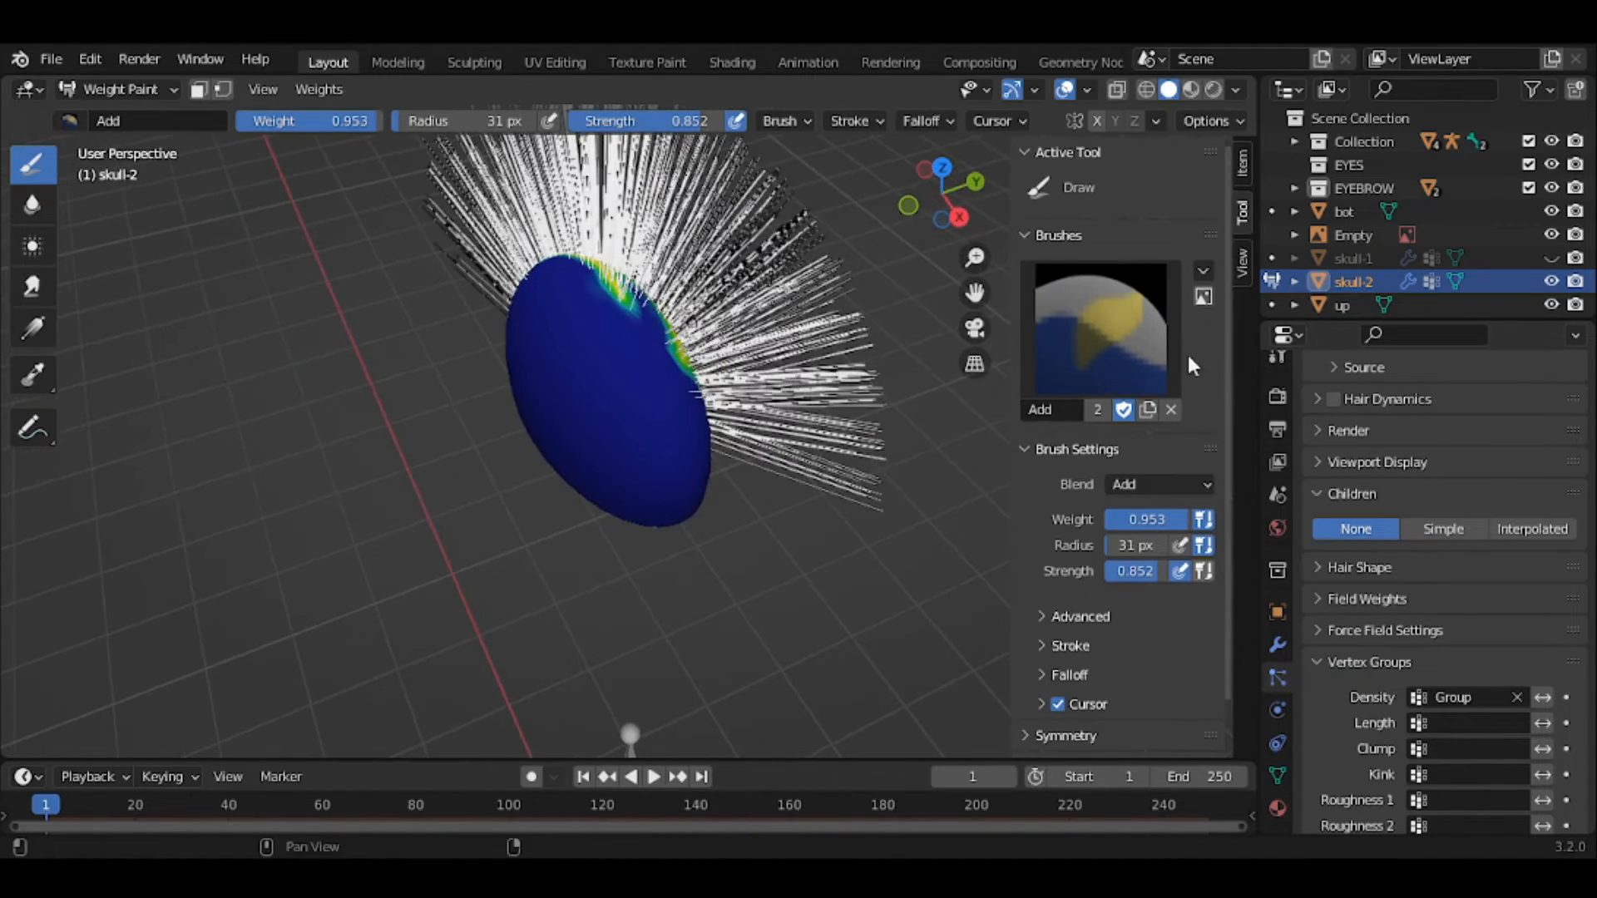
{"action": "mouse_move", "coordinate": [657, 302]}
{"action": "left_mouse_down"}
{"action": "mouse_move", "coordinate": [653, 345]}
{"action": "mouse_move", "coordinate": [707, 445]}
{"action": "mouse_move", "coordinate": [664, 331]}
{"action": "left_mouse_up"}
{"action": "middle_click_drag", "start_coordinate": [641, 371], "coordinate": [556, 370]}
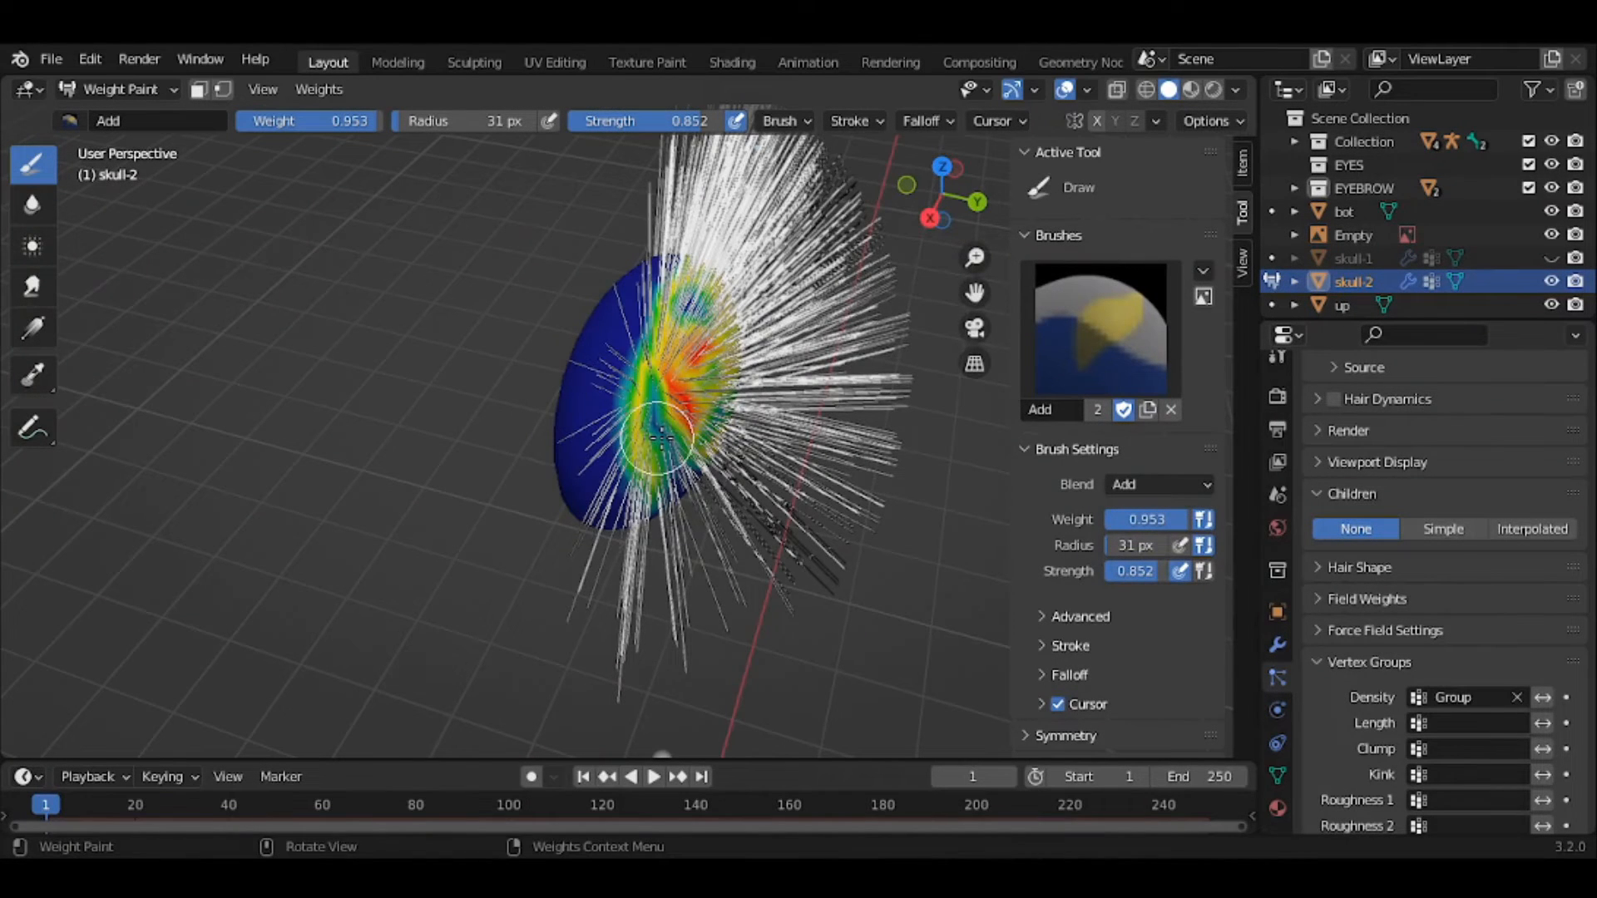
{"action": "mouse_move", "coordinate": [662, 439]}
{"action": "left_mouse_down"}
{"action": "mouse_move", "coordinate": [675, 462]}
{"action": "mouse_move", "coordinate": [684, 441]}
{"action": "left_mouse_up"}
{"action": "left_click_drag", "start_coordinate": [697, 367], "coordinate": [706, 395]}
{"action": "middle_click_drag", "start_coordinate": [719, 394], "coordinate": [861, 358]}
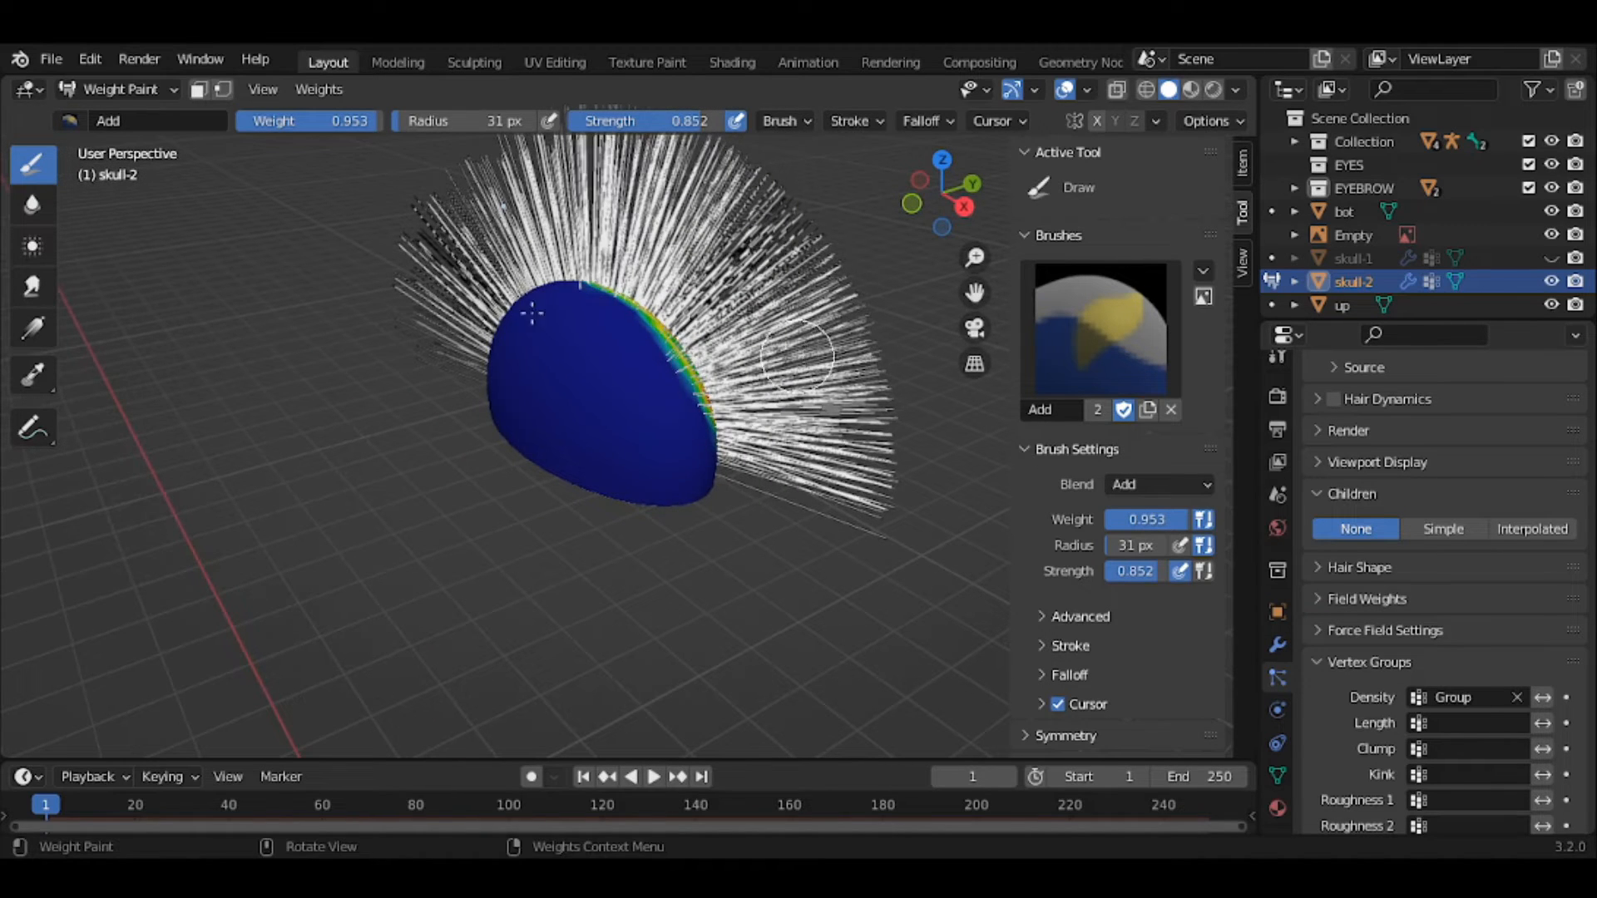
- Return to Object Mode, reveal all hidden objects and hide skull-1 again
{"action": "left_click", "coordinate": [133, 88]}
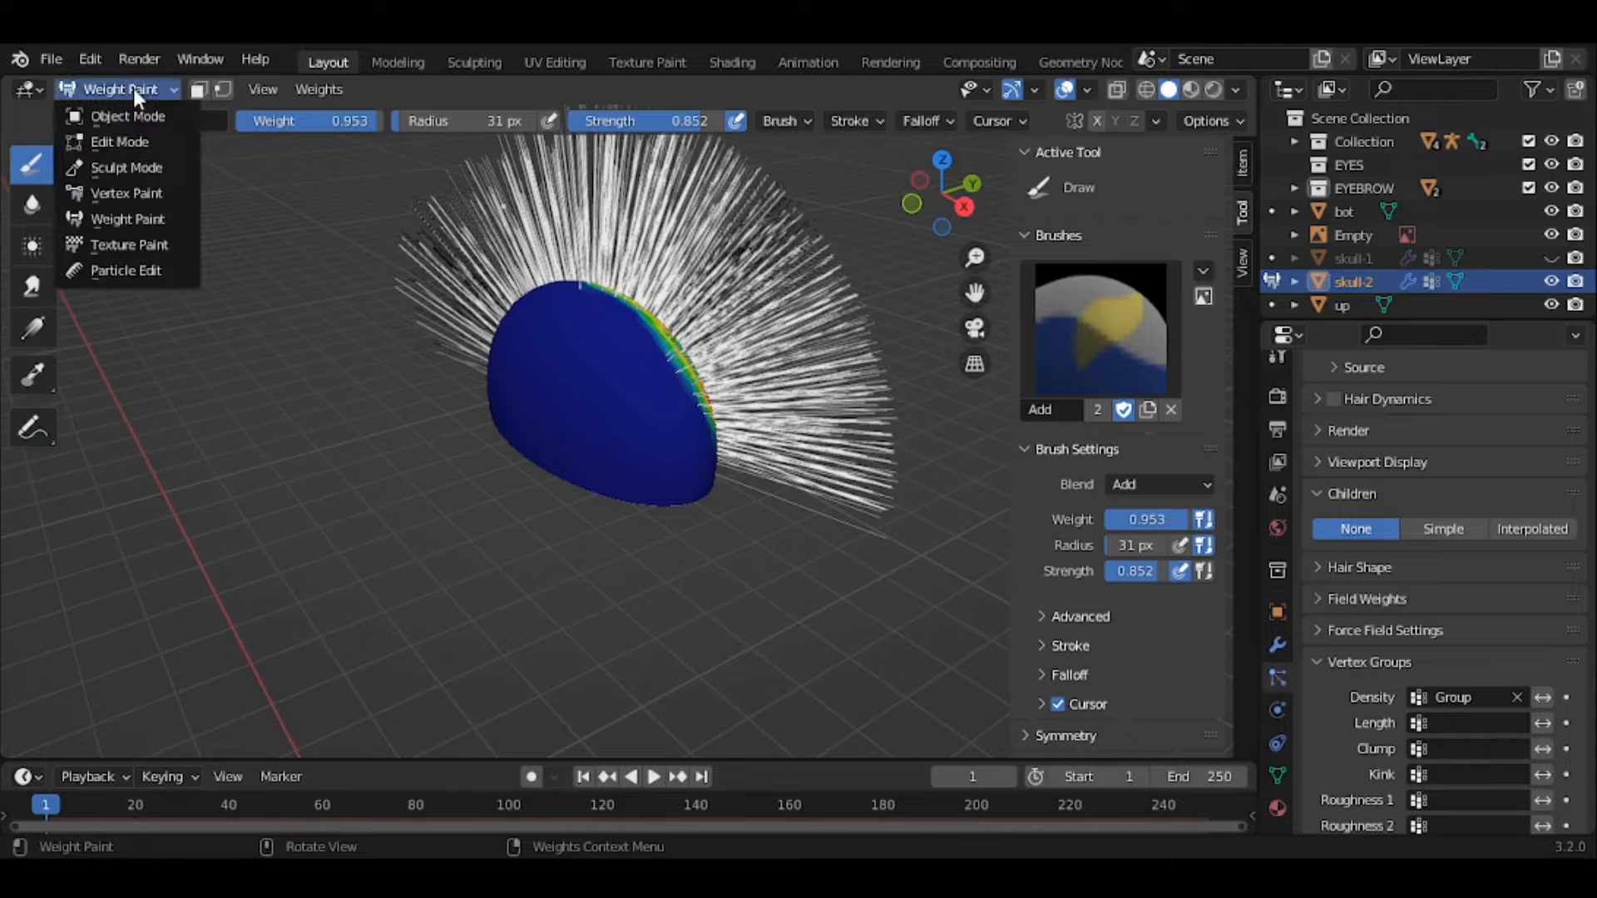
{"action": "left_click", "coordinate": [131, 110]}
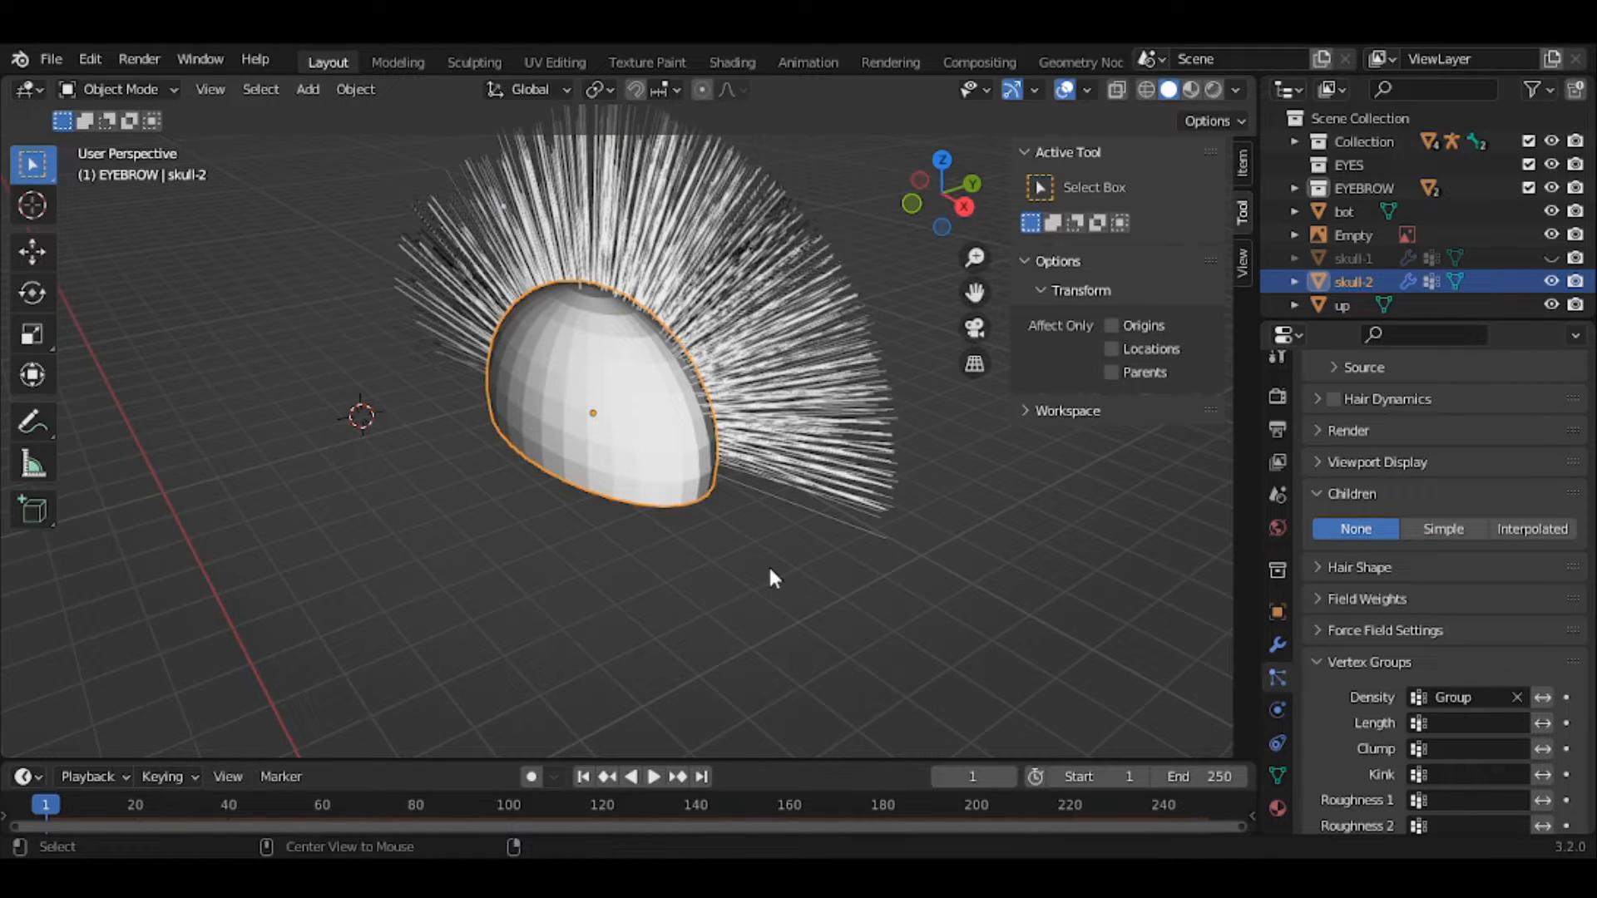
{"action": "key", "text": "alt+h"}
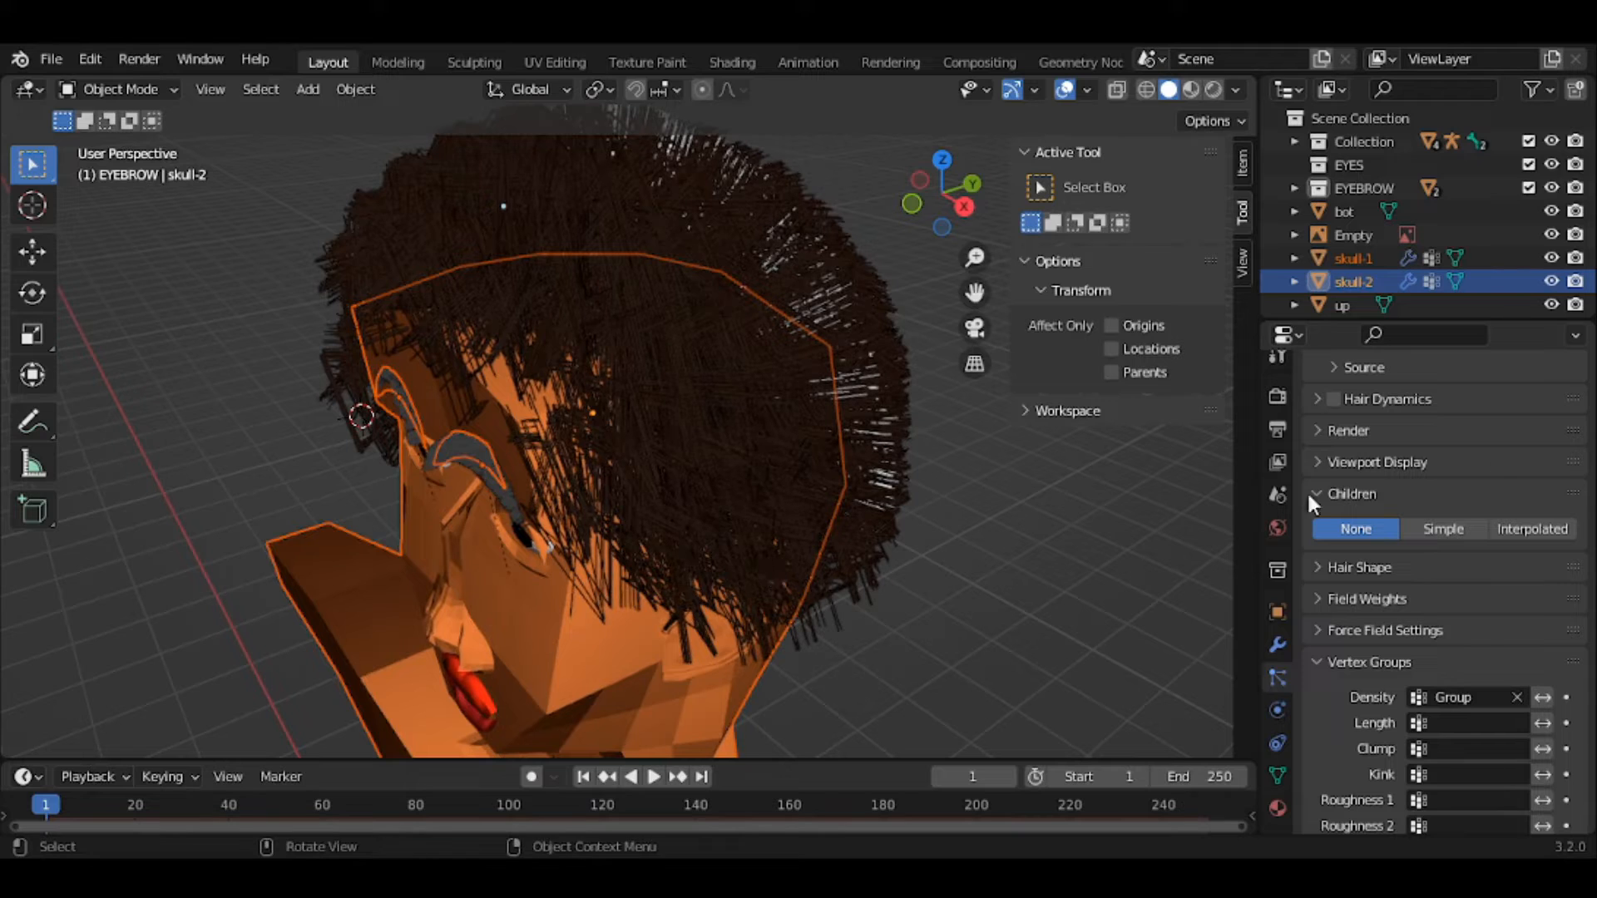
{"action": "left_click", "coordinate": [1551, 257]}
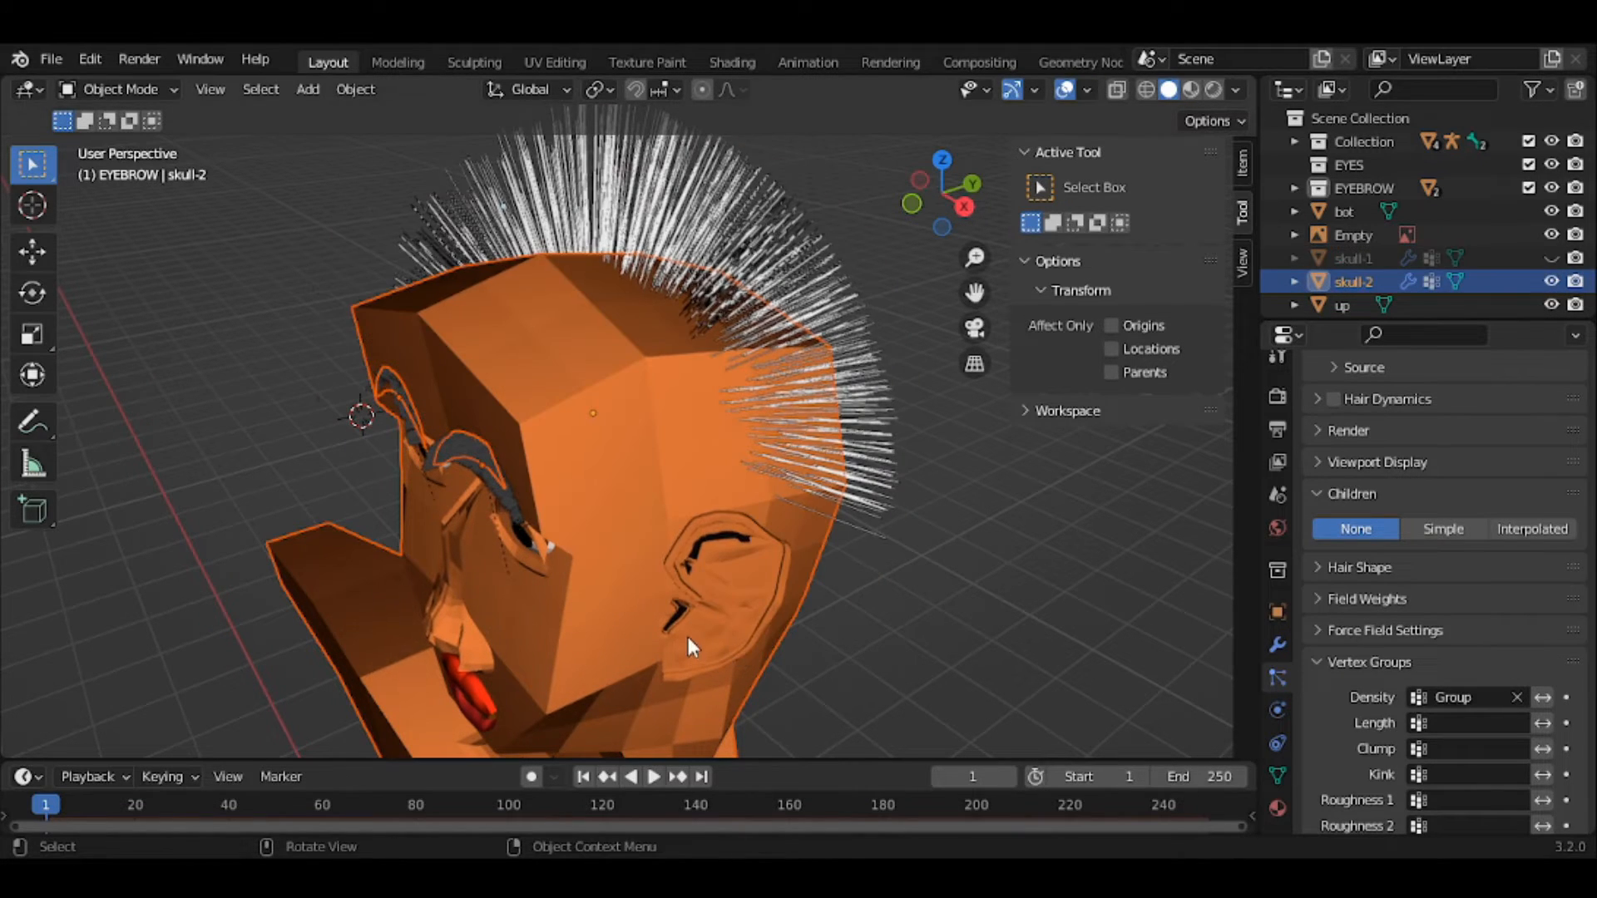
{"action": "middle_click_drag", "start_coordinate": [746, 616], "coordinate": [1045, 616]}
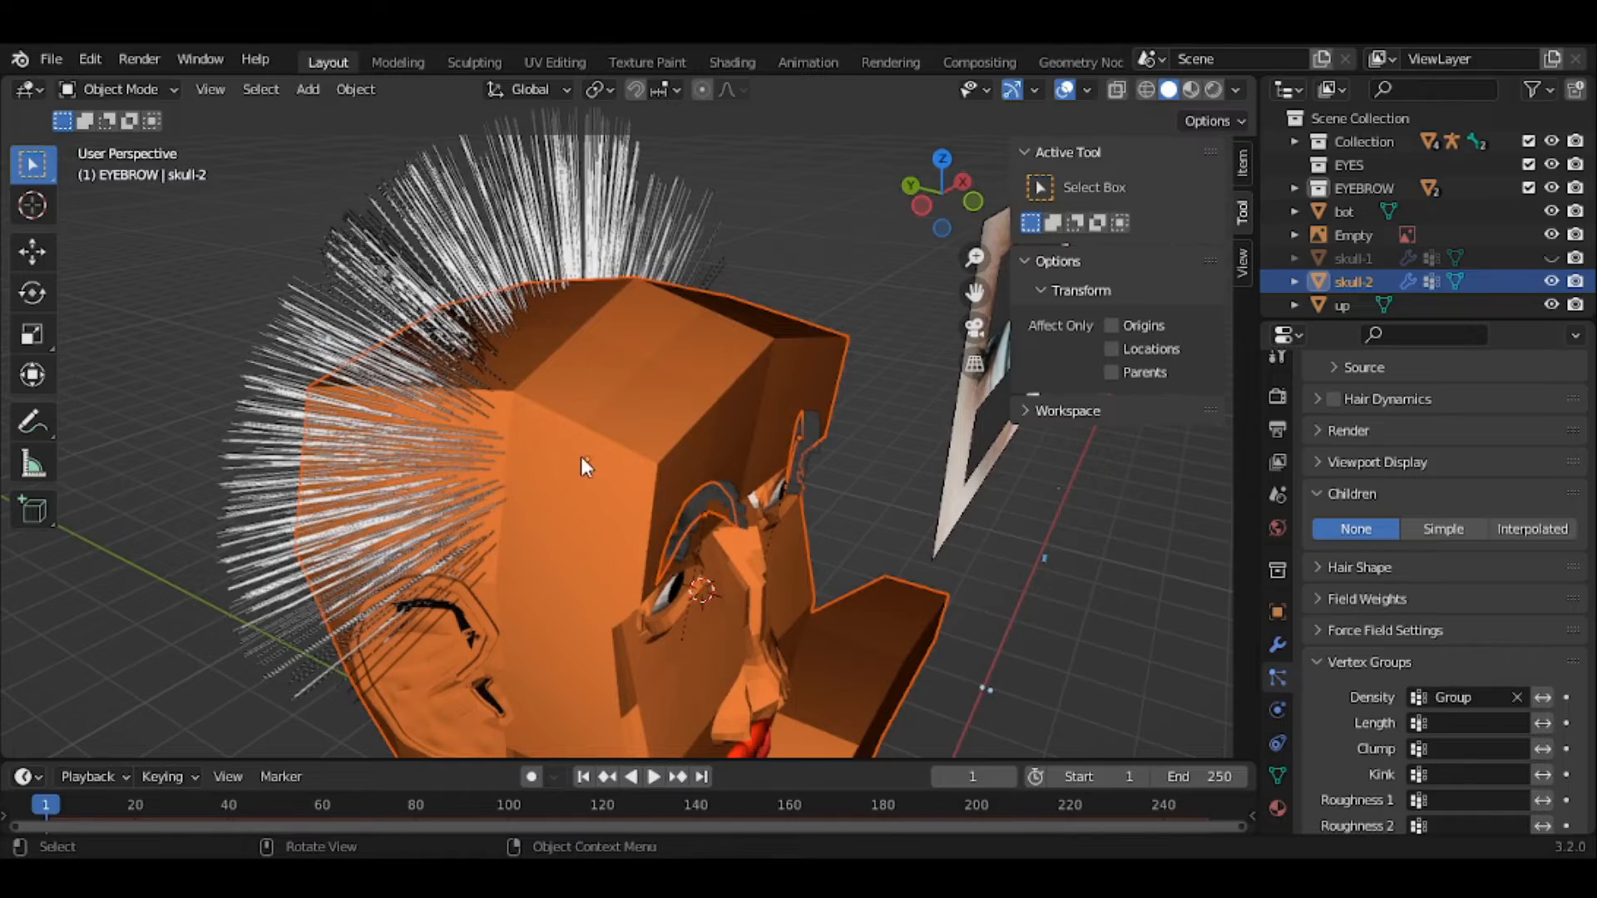
{"action": "middle_click_drag", "start_coordinate": [581, 458], "coordinate": [374, 449]}
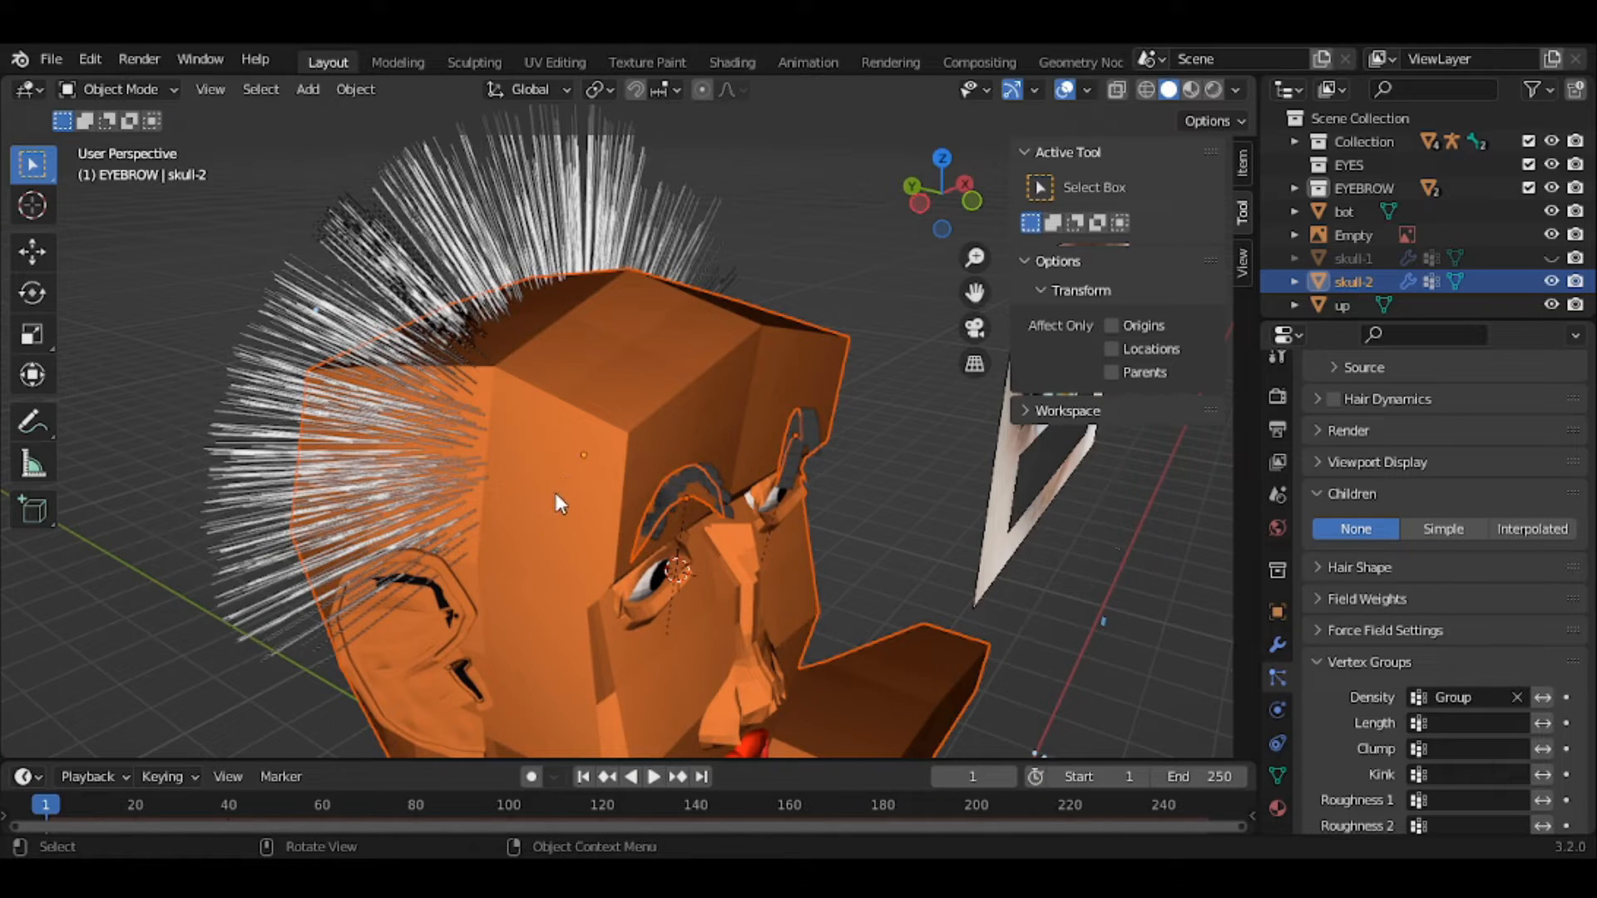
{"action": "scroll", "coordinate": [555, 492], "scroll_direction": "down", "scroll_amount": 1}
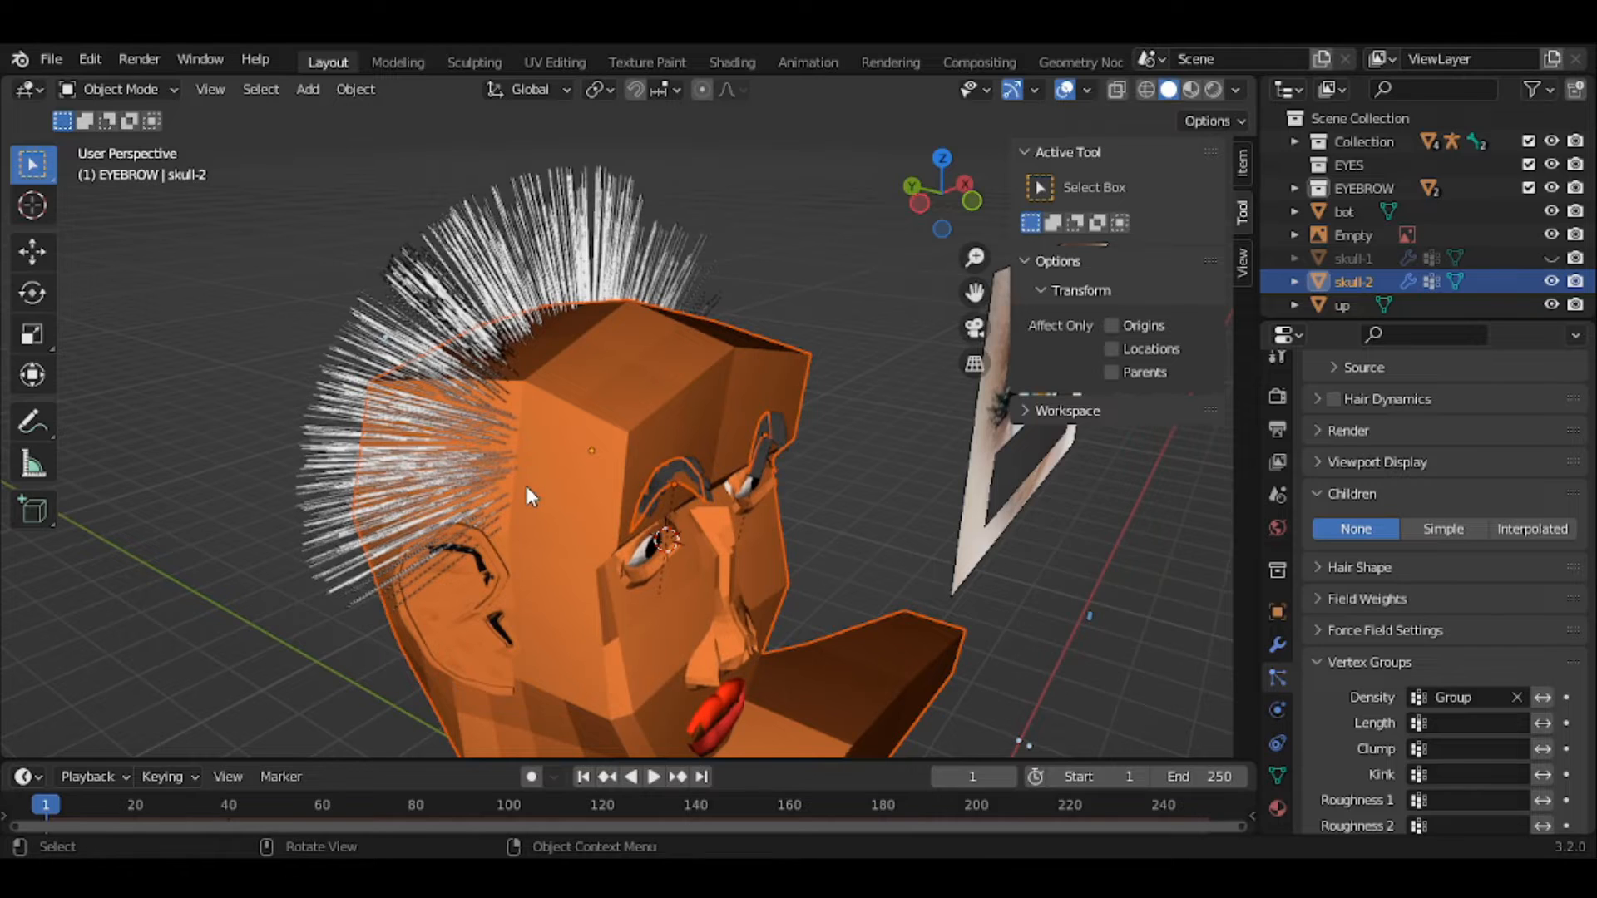
{"action": "middle_click_drag", "start_coordinate": [524, 482], "coordinate": [542, 476]}
{"action": "key", "text": "s"}
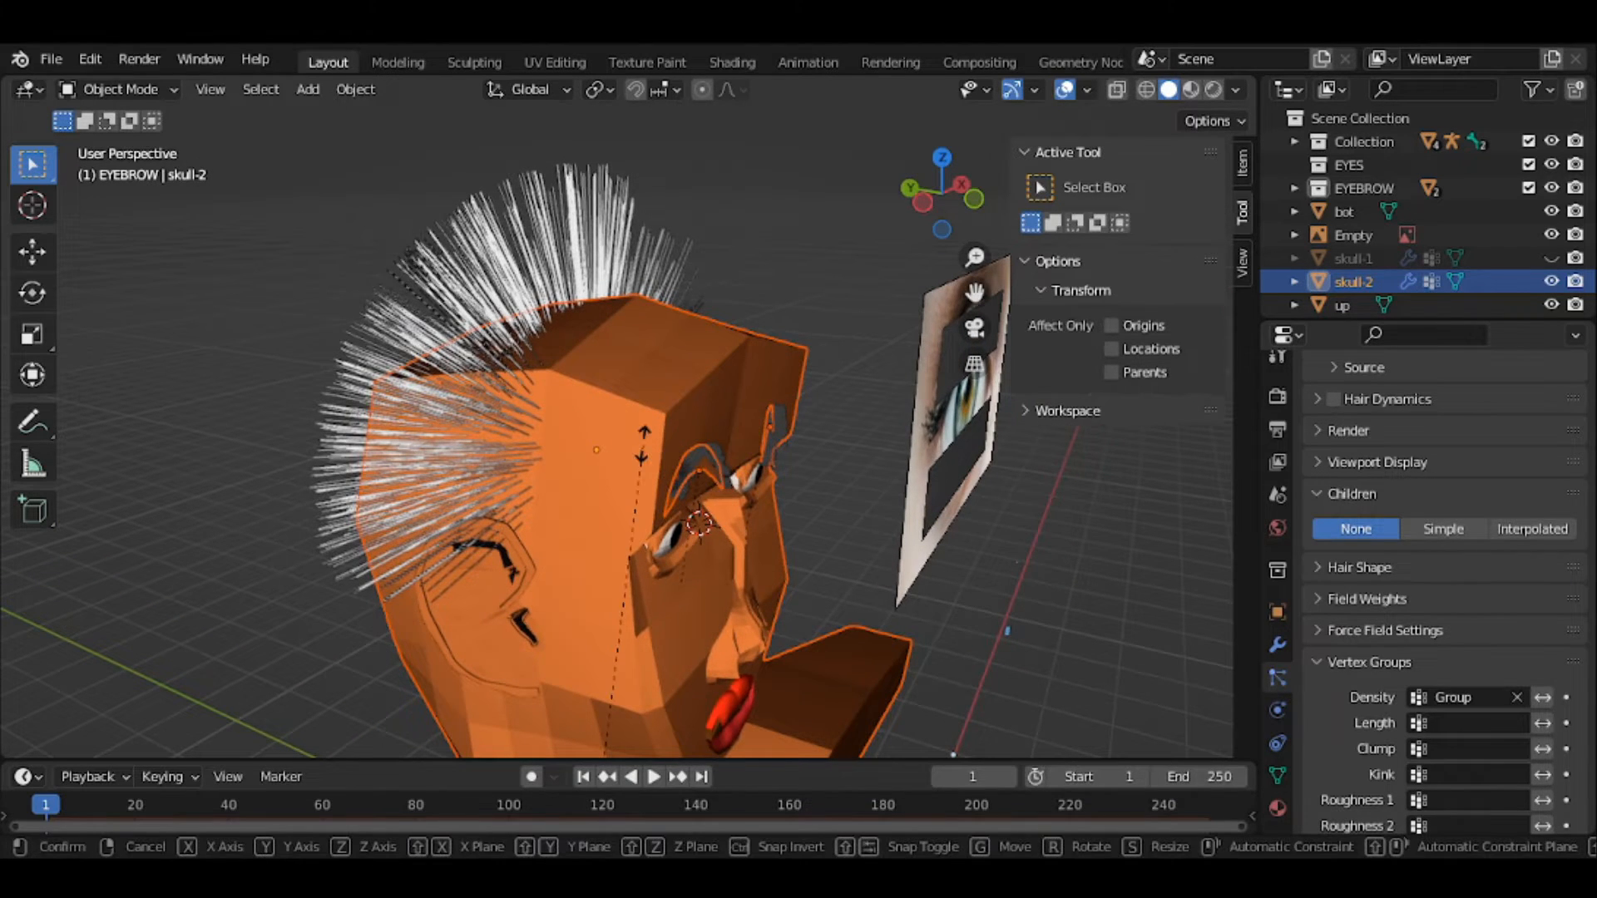
{"action": "key", "text": "y"}
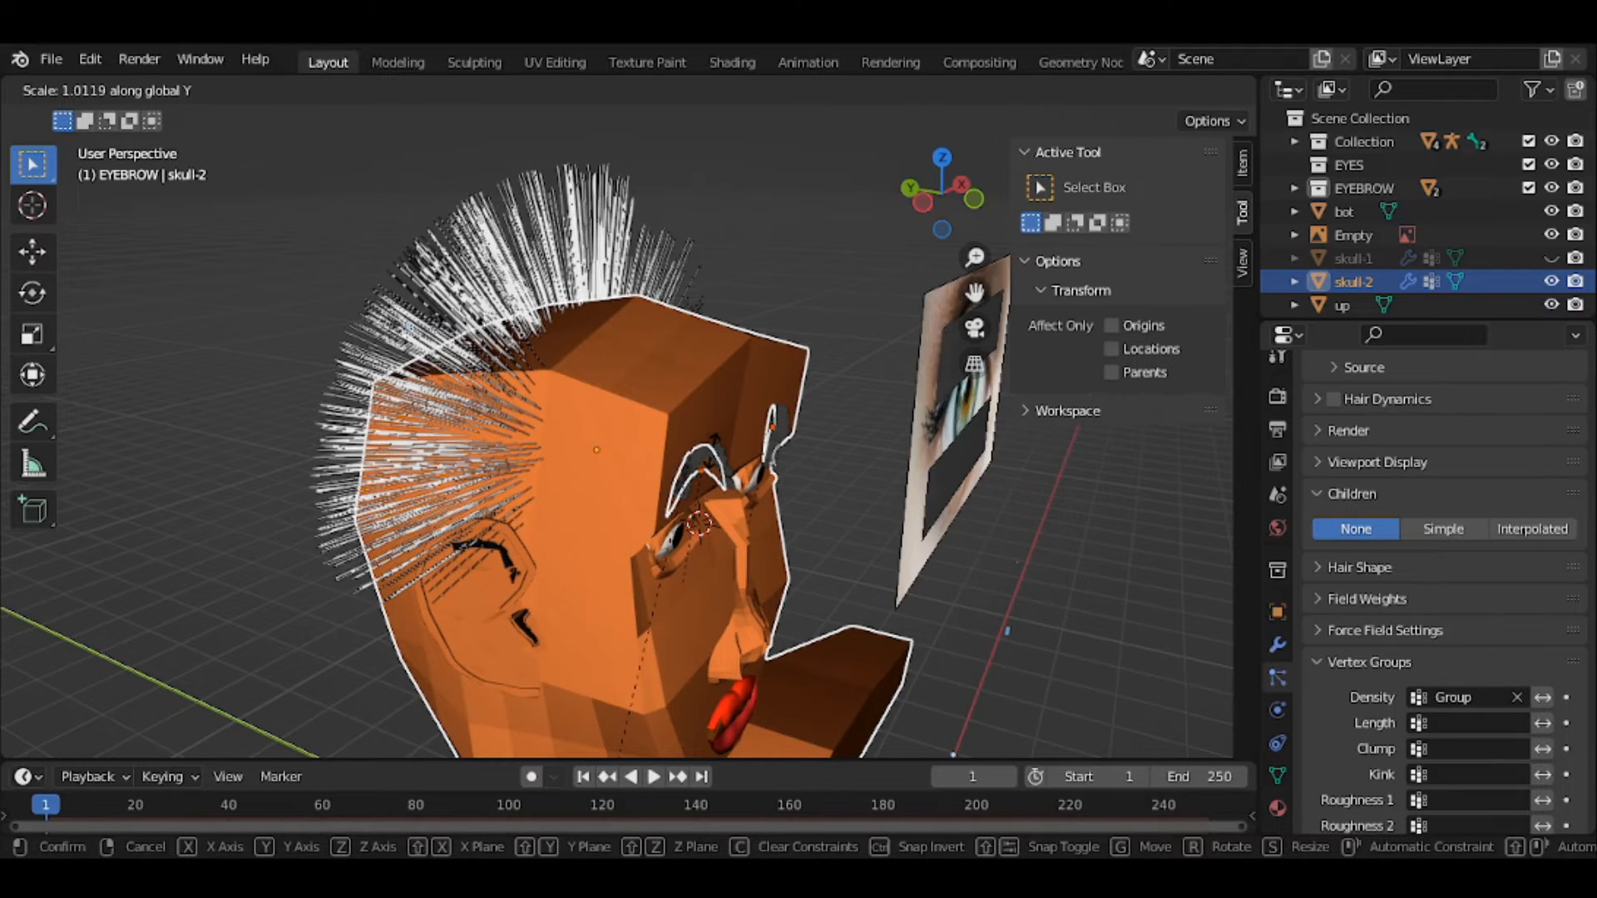
{"action": "key", "text": "Escape"}
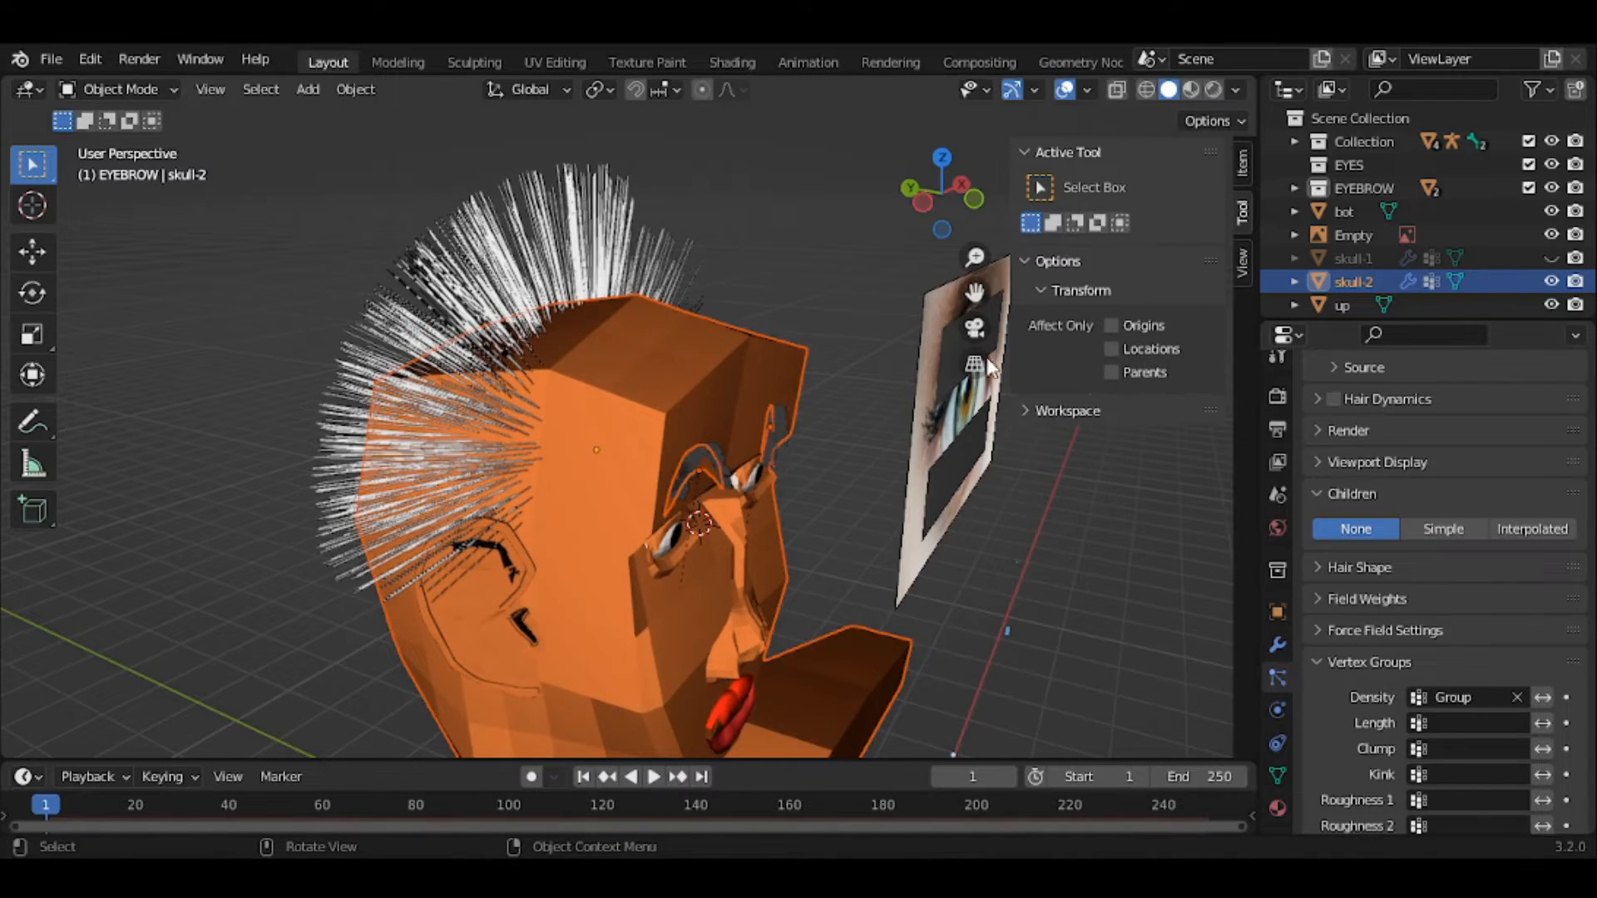
- Select only the skull-2 cap and scale it by about 1.3 along the global Y axis
{"action": "left_click", "coordinate": [1366, 281]}
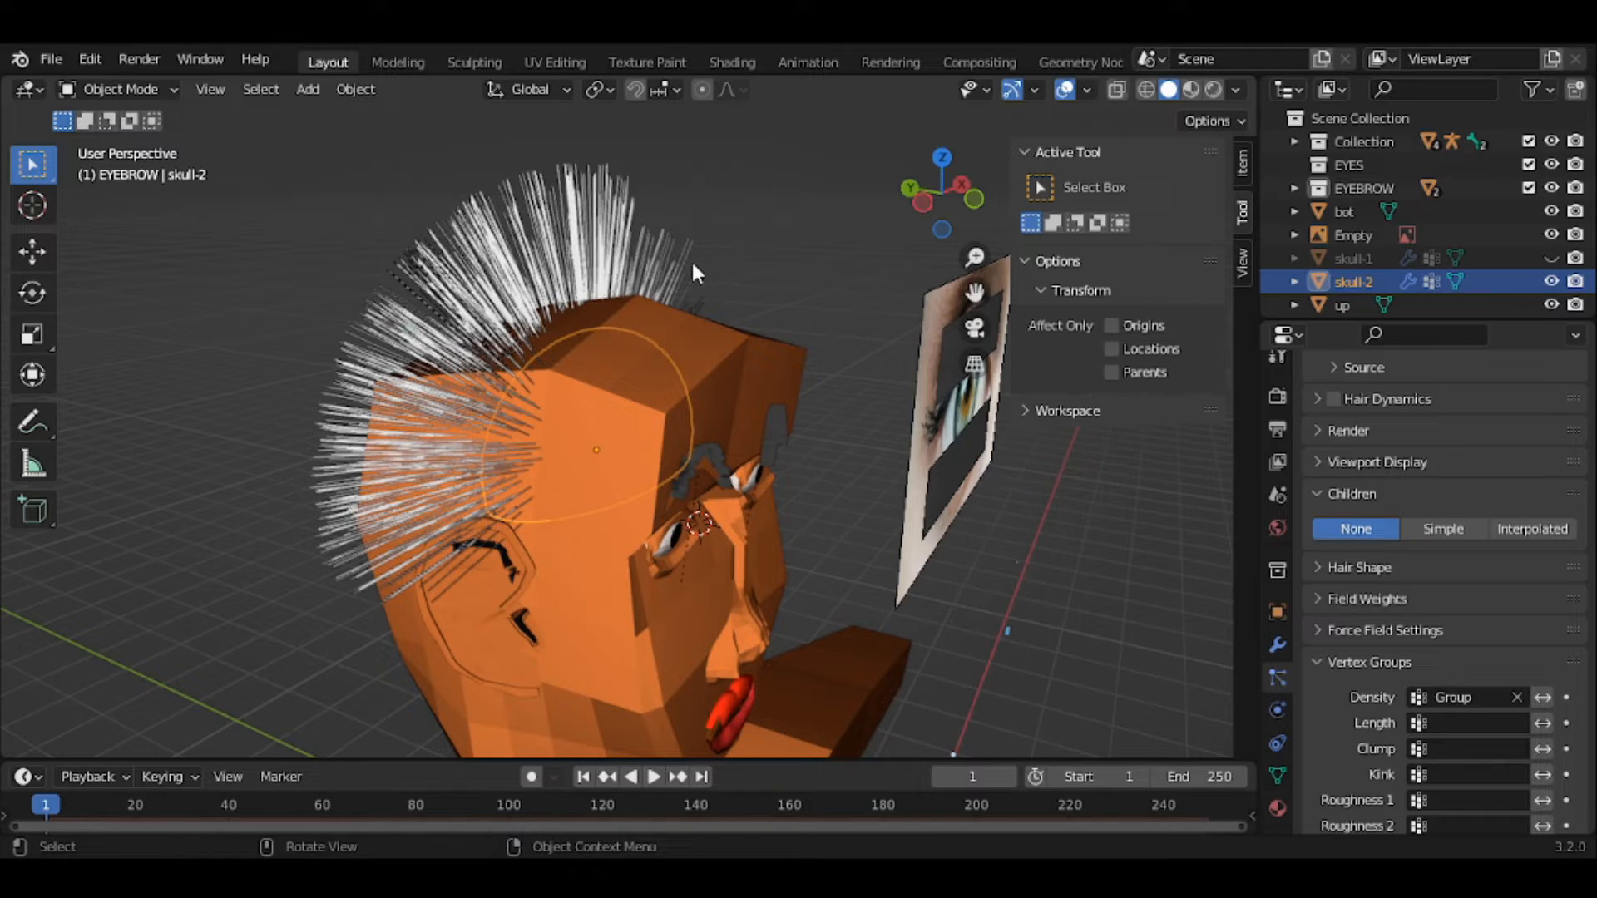
{"action": "key", "text": "s"}
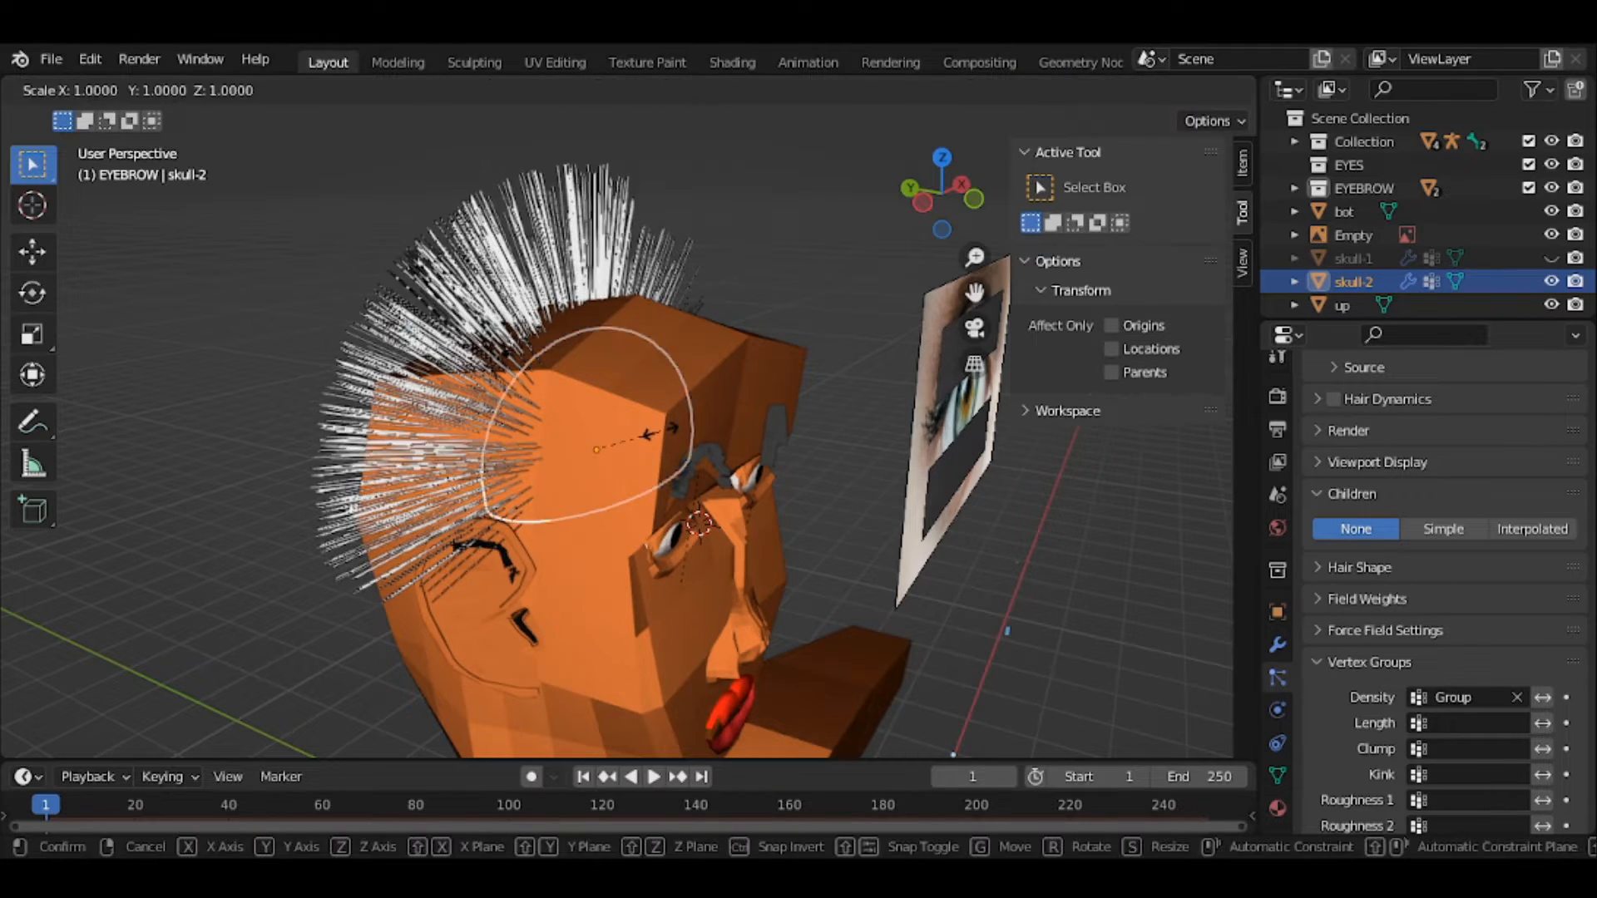
{"action": "key", "text": "y"}
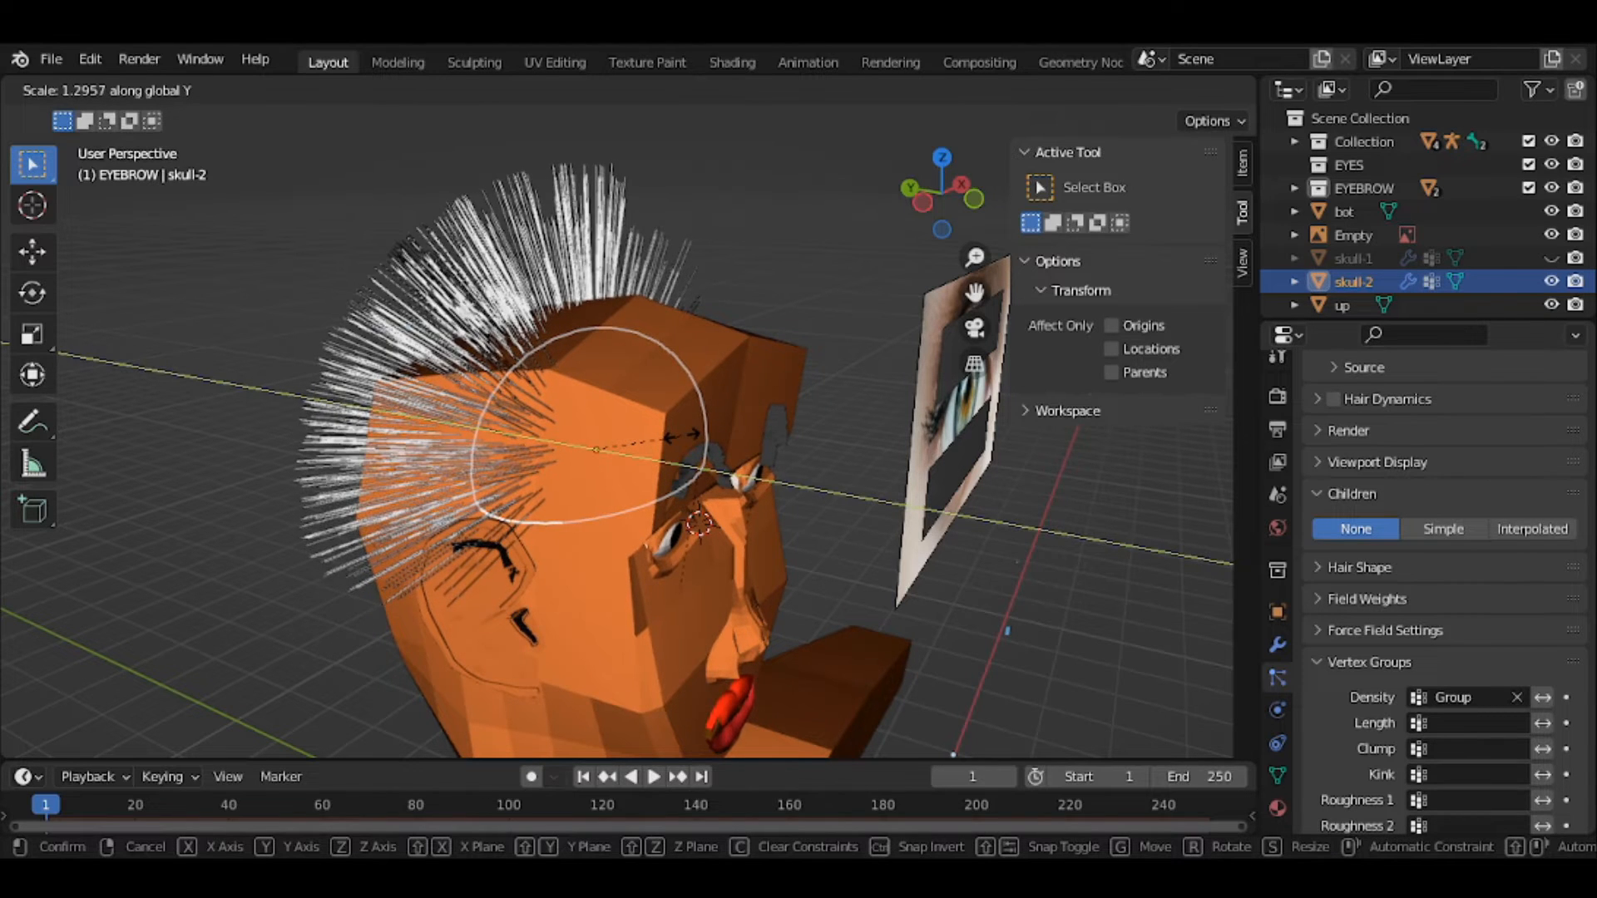
{"action": "left_click", "coordinate": [684, 439]}
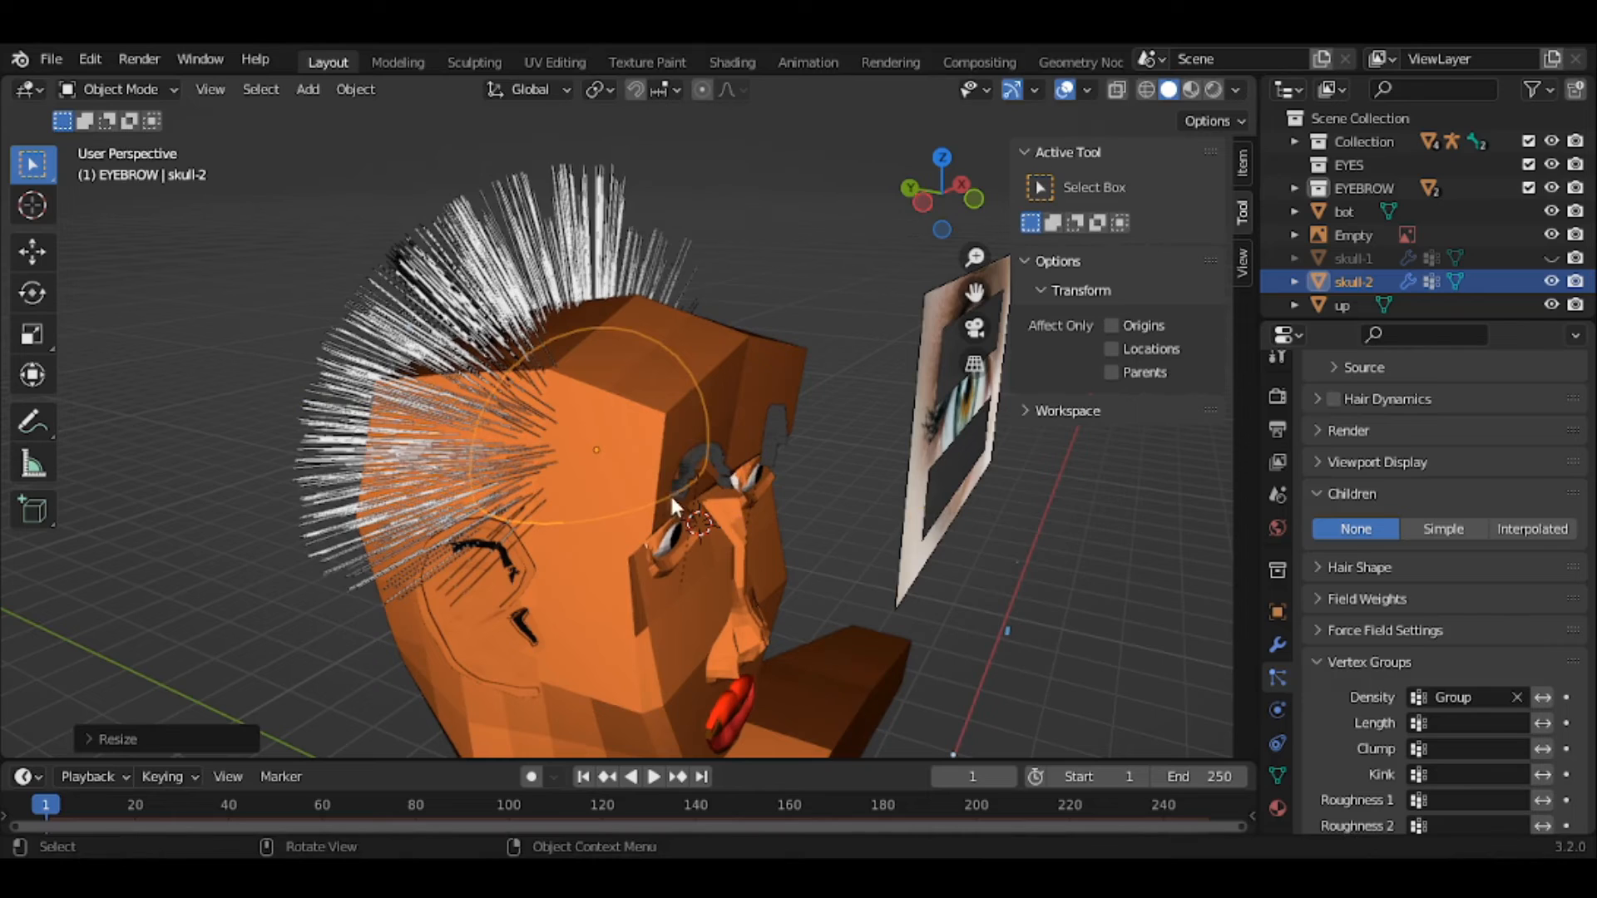
{"action": "middle_click_drag", "start_coordinate": [672, 499], "coordinate": [800, 515]}
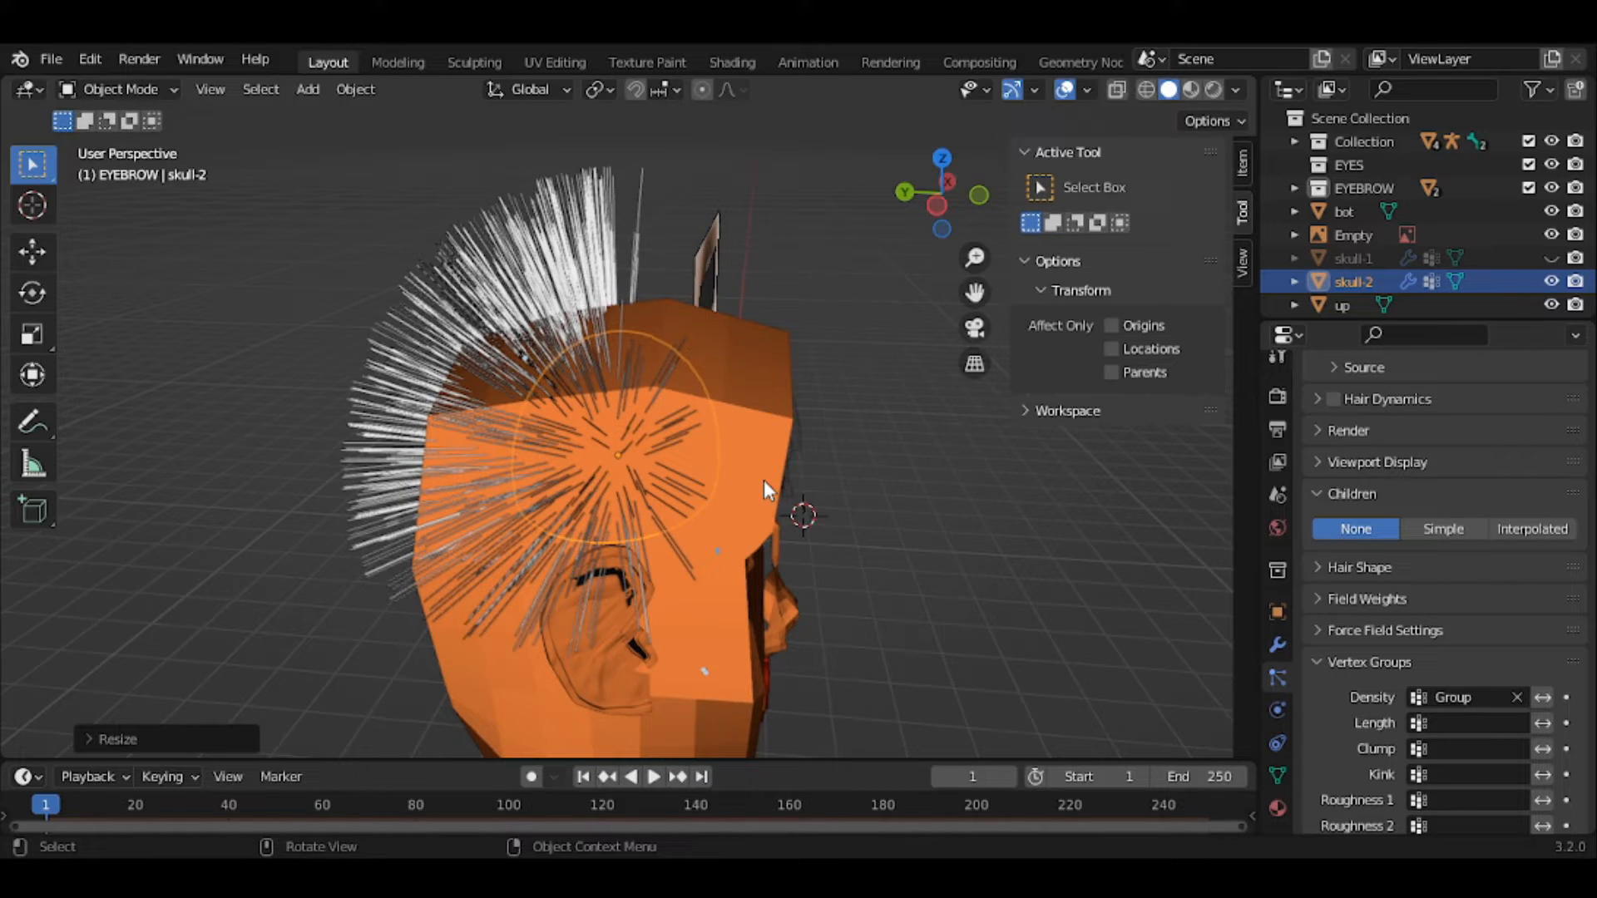
- Hide the body to expose the skull-2 cap, then reveal all objects and hide skull-1 again
{"action": "left_click", "coordinate": [765, 482]}
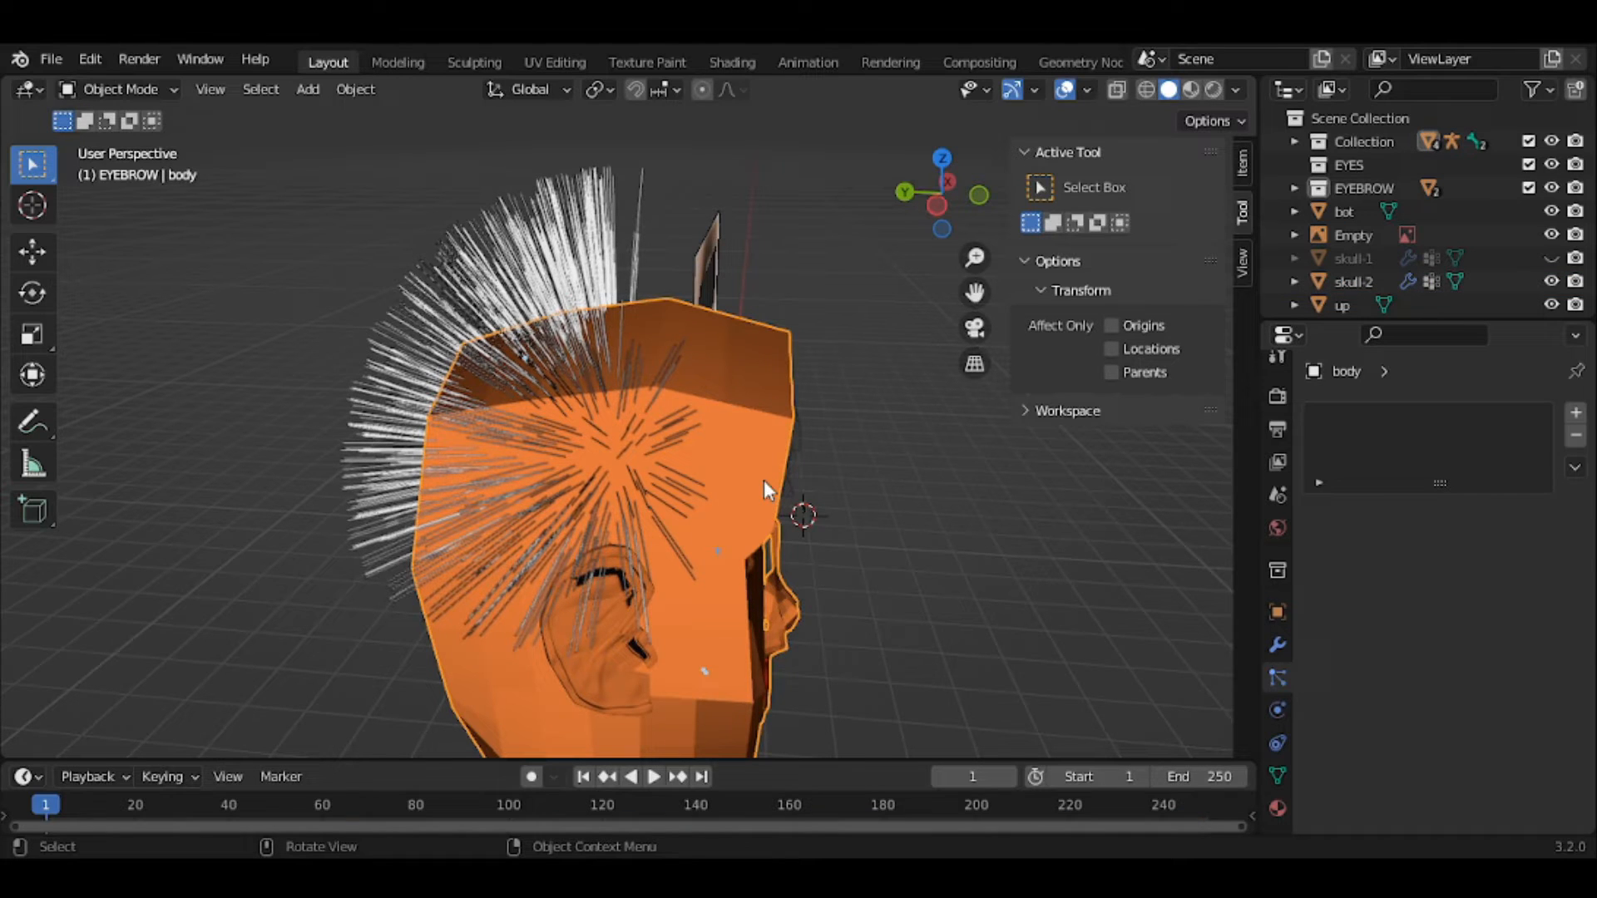
{"action": "key", "text": "h"}
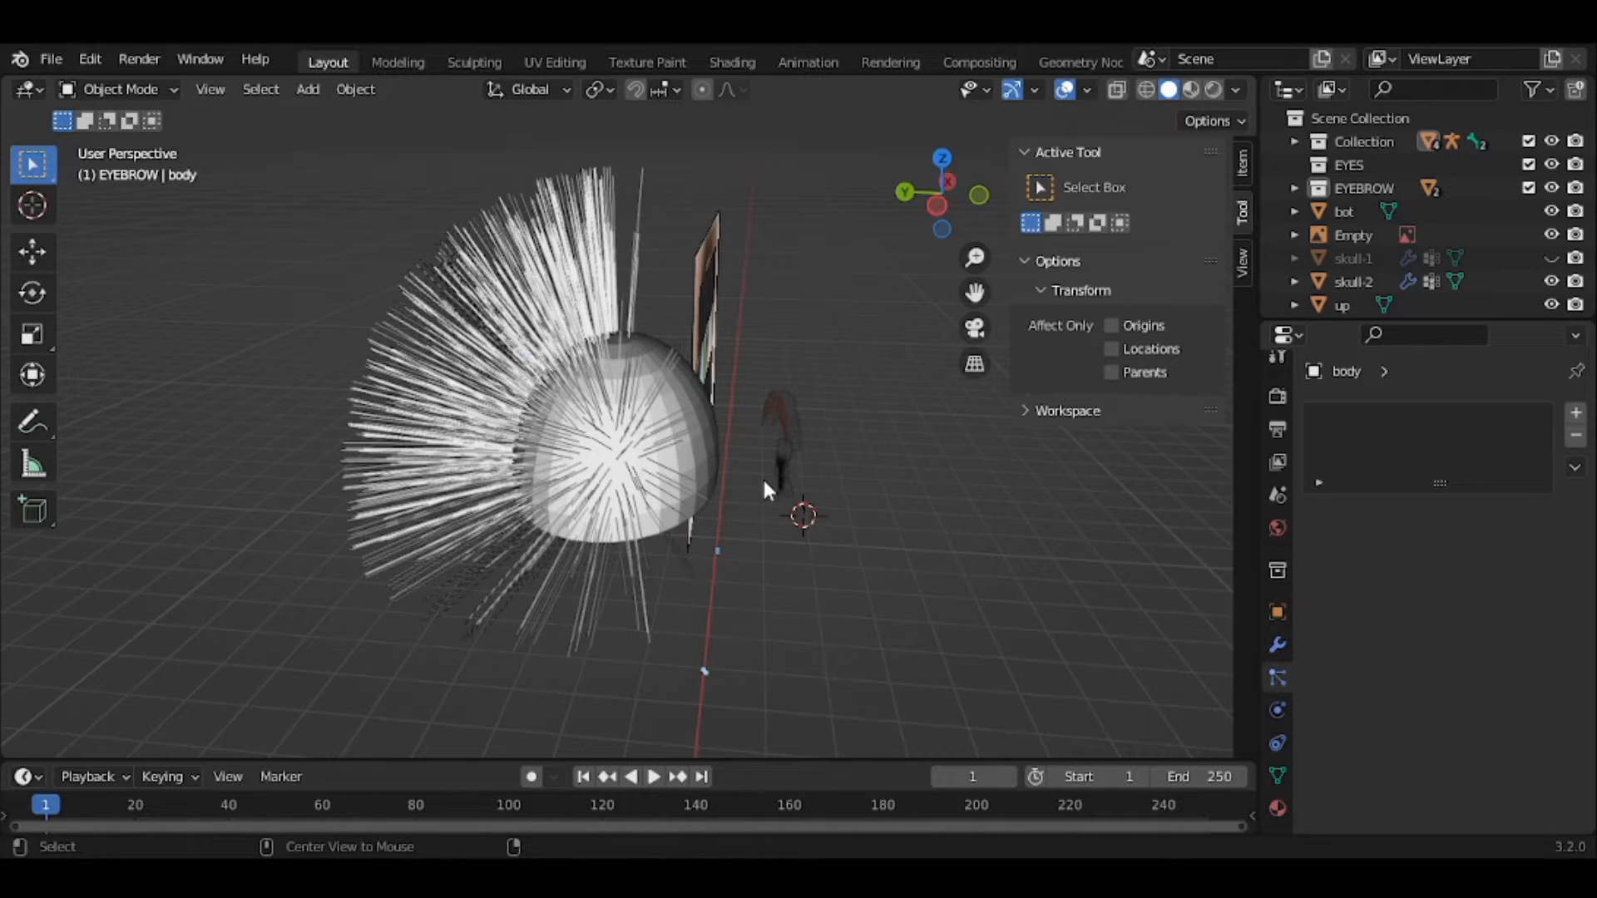
{"action": "key", "text": "alt+h"}
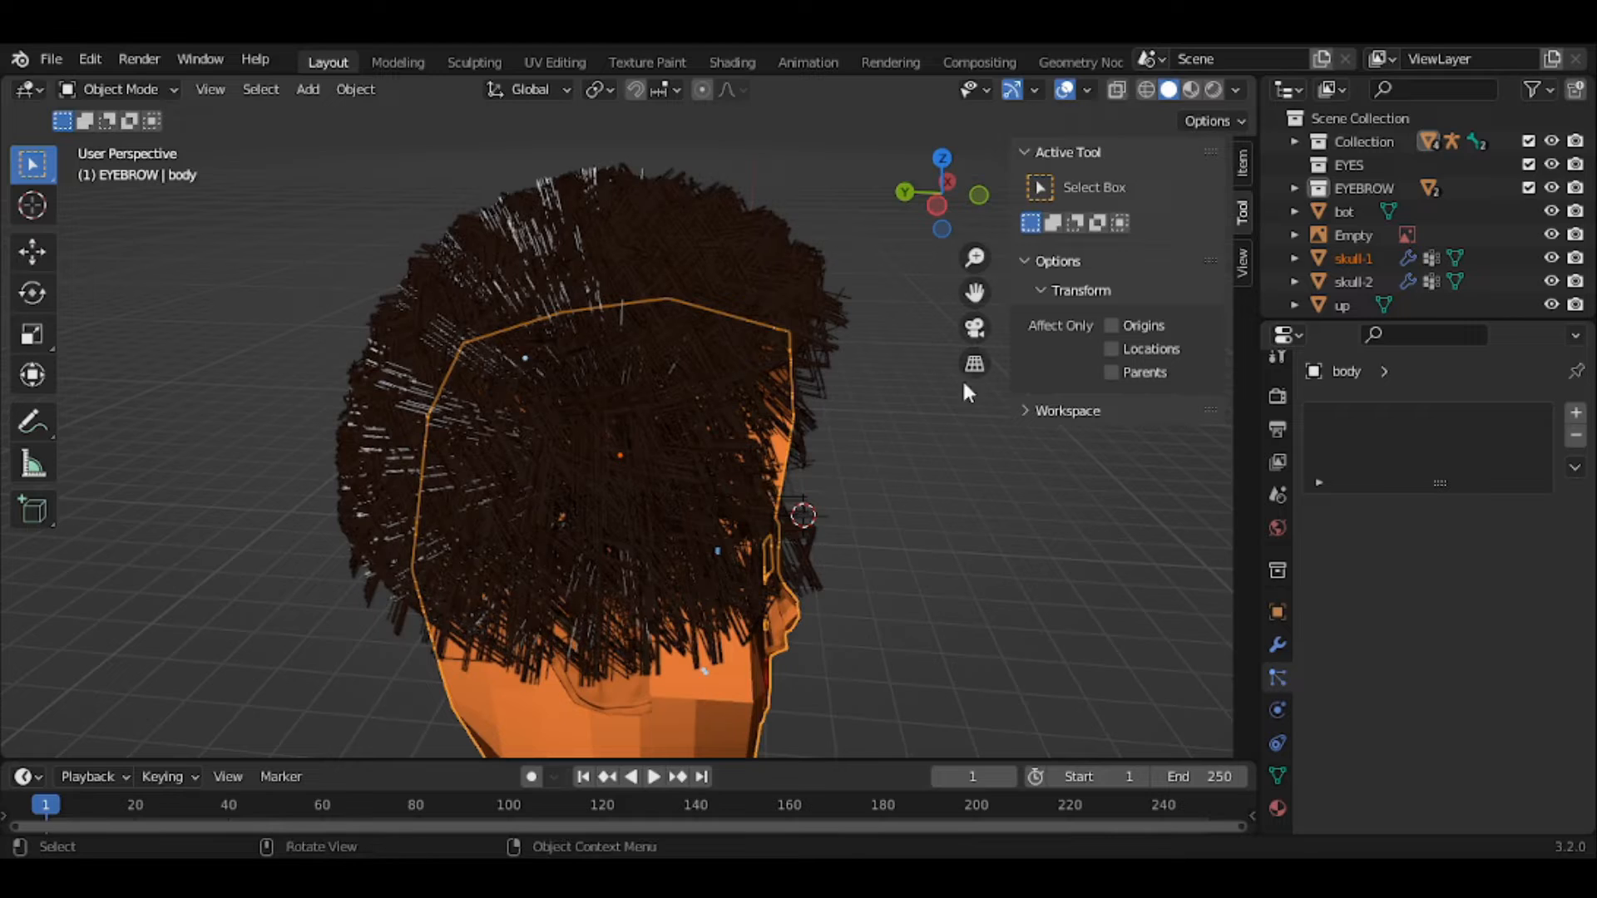
{"action": "left_click", "coordinate": [1553, 258]}
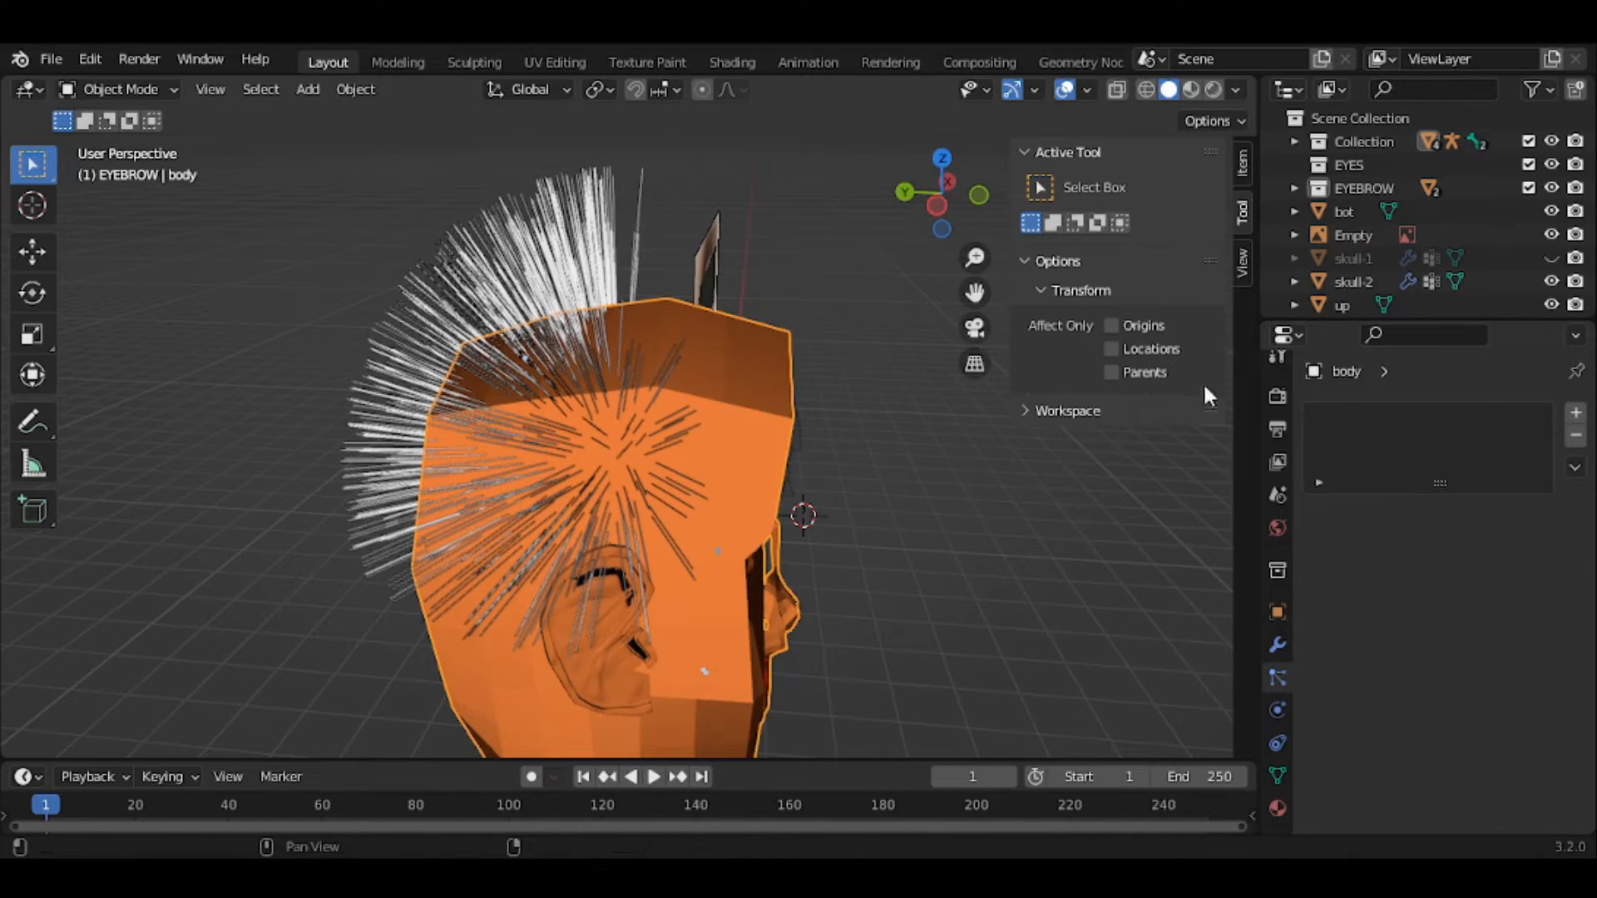
- Put skull-2 in Weight Paint mode and add weight across the side of the cap above the character's right ear
{"action": "left_click", "coordinate": [1348, 283]}
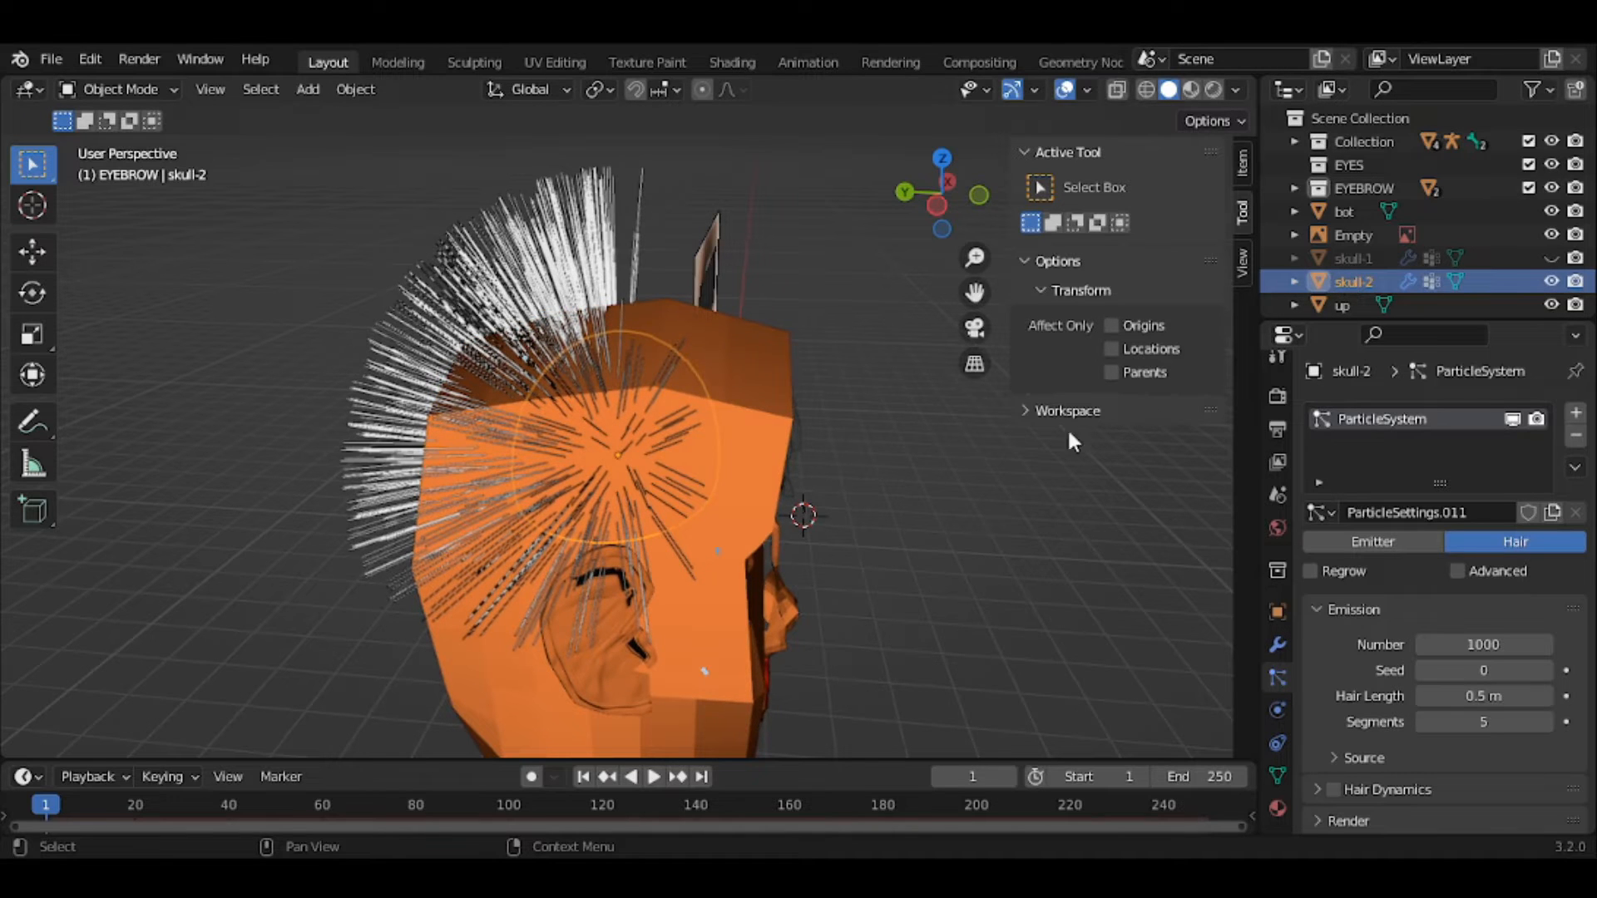
{"action": "left_click", "coordinate": [118, 89]}
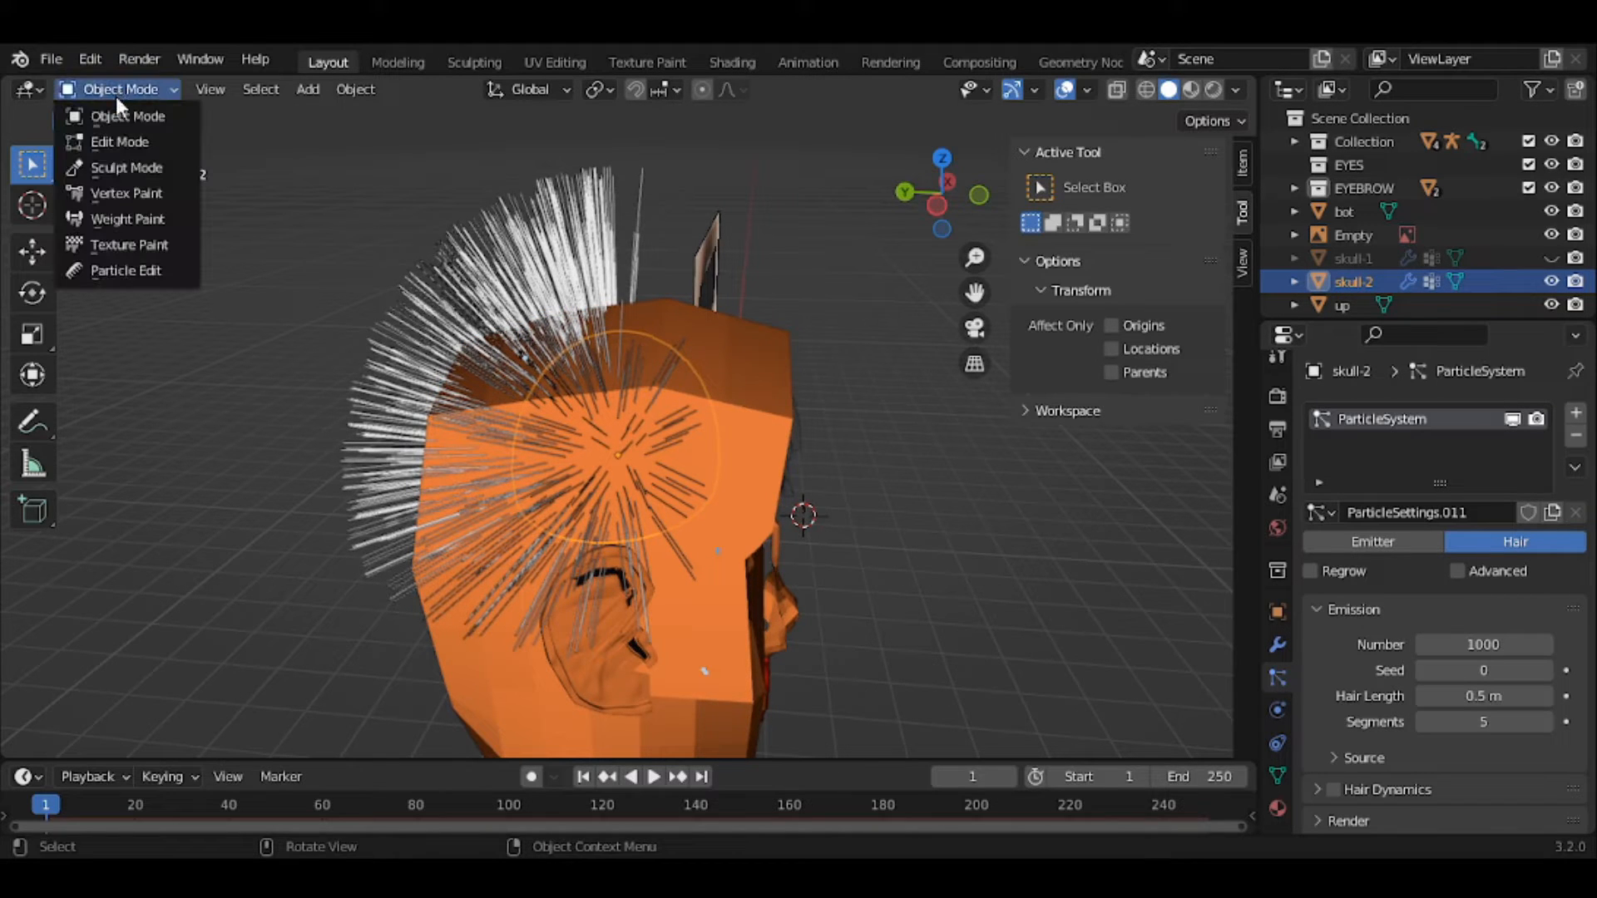
{"action": "left_click", "coordinate": [118, 217]}
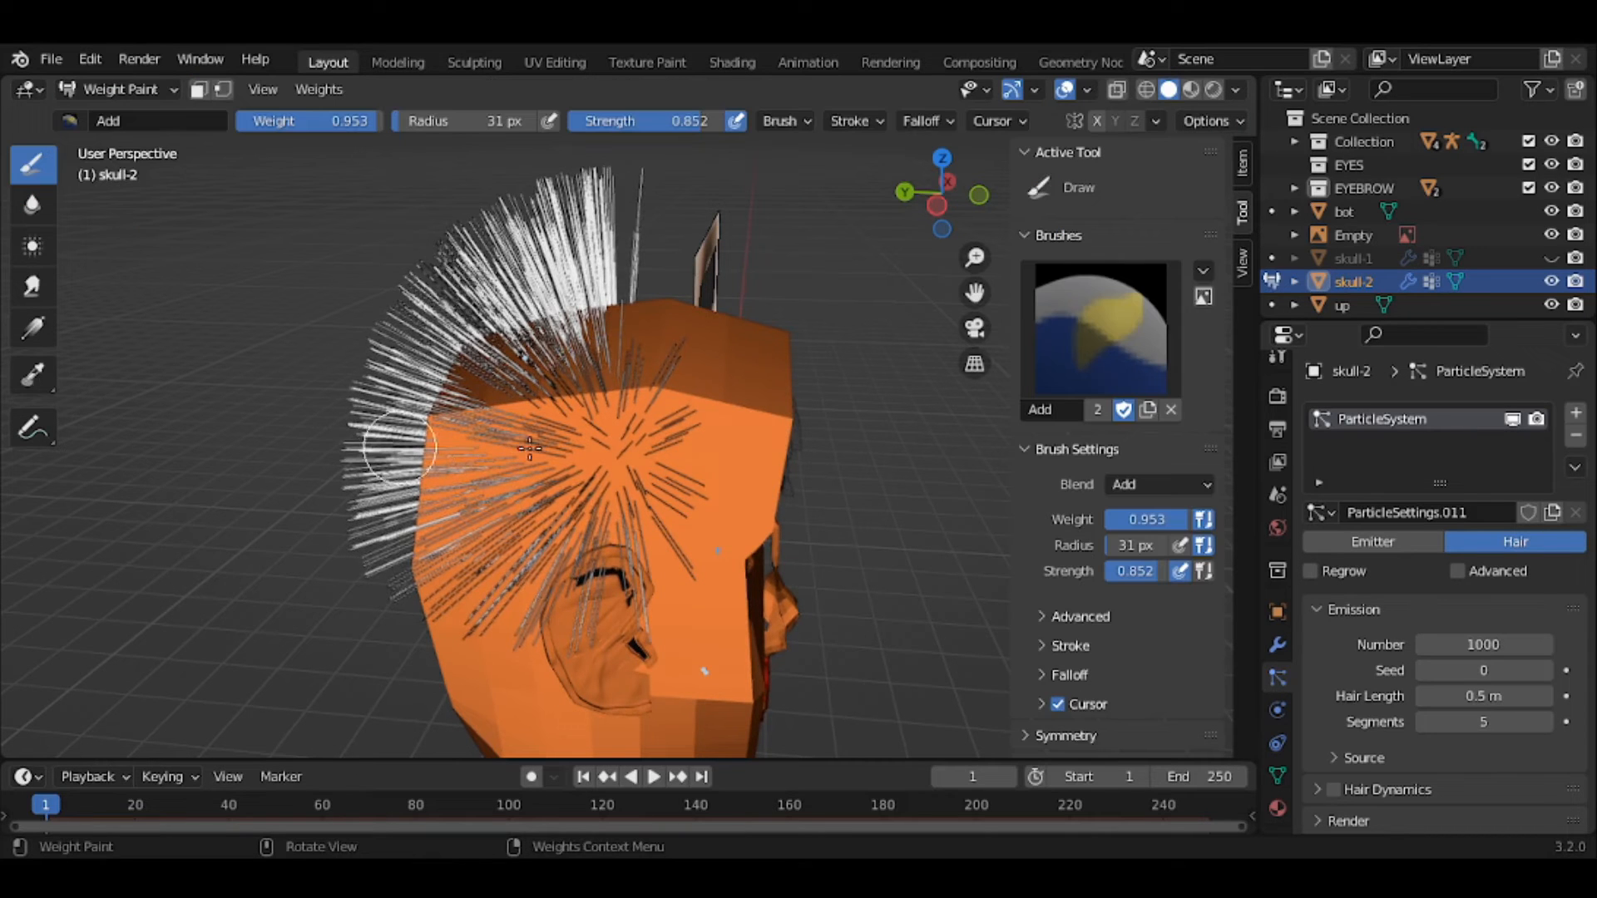
{"action": "mouse_move", "coordinate": [591, 426]}
{"action": "left_mouse_down"}
{"action": "mouse_move", "coordinate": [670, 471]}
{"action": "mouse_move", "coordinate": [665, 512]}
{"action": "mouse_move", "coordinate": [646, 517]}
{"action": "left_mouse_up"}
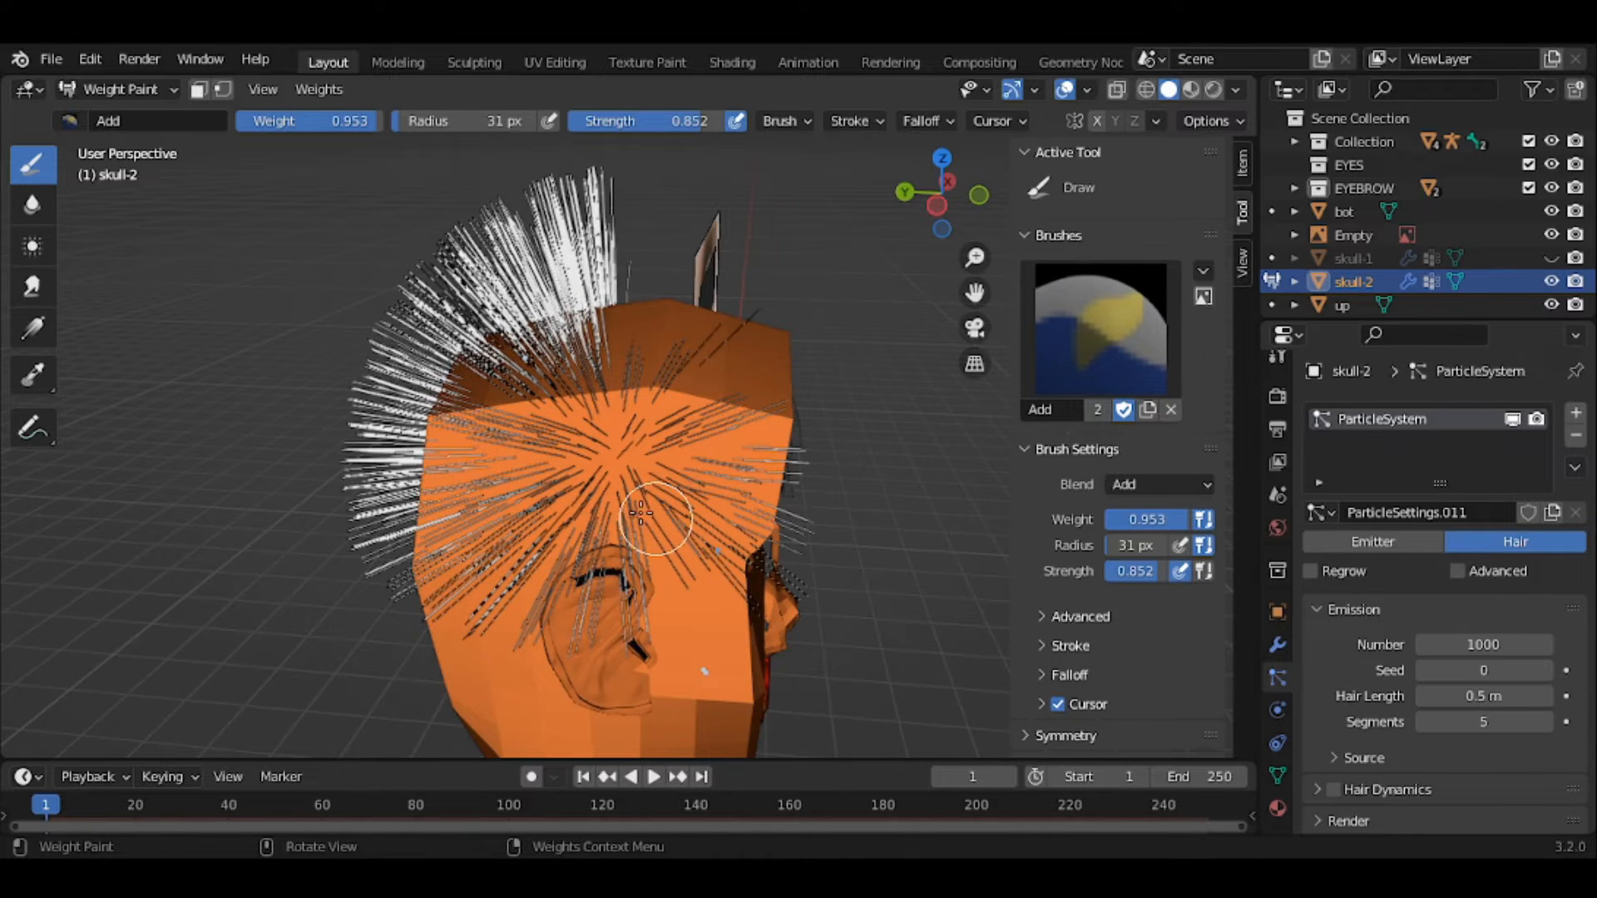
{"action": "scroll", "coordinate": [620, 514], "scroll_direction": "down", "scroll_amount": 1}
{"action": "middle_click_drag", "start_coordinate": [625, 513], "coordinate": [521, 509]}
{"action": "mouse_move", "coordinate": [534, 507]}
{"action": "left_mouse_down"}
{"action": "mouse_move", "coordinate": [579, 496]}
{"action": "mouse_move", "coordinate": [619, 436]}
{"action": "mouse_move", "coordinate": [641, 366]}
{"action": "mouse_move", "coordinate": [624, 358]}
{"action": "left_mouse_up"}
- Reduce the brush radius to 11 px and paint weight along the front hairline above the forehead
{"action": "mouse_move", "coordinate": [624, 358]}
{"action": "middle_mouse_down"}
{"action": "mouse_move", "coordinate": [534, 406]}
{"action": "mouse_move", "coordinate": [570, 385]}
{"action": "middle_mouse_up"}
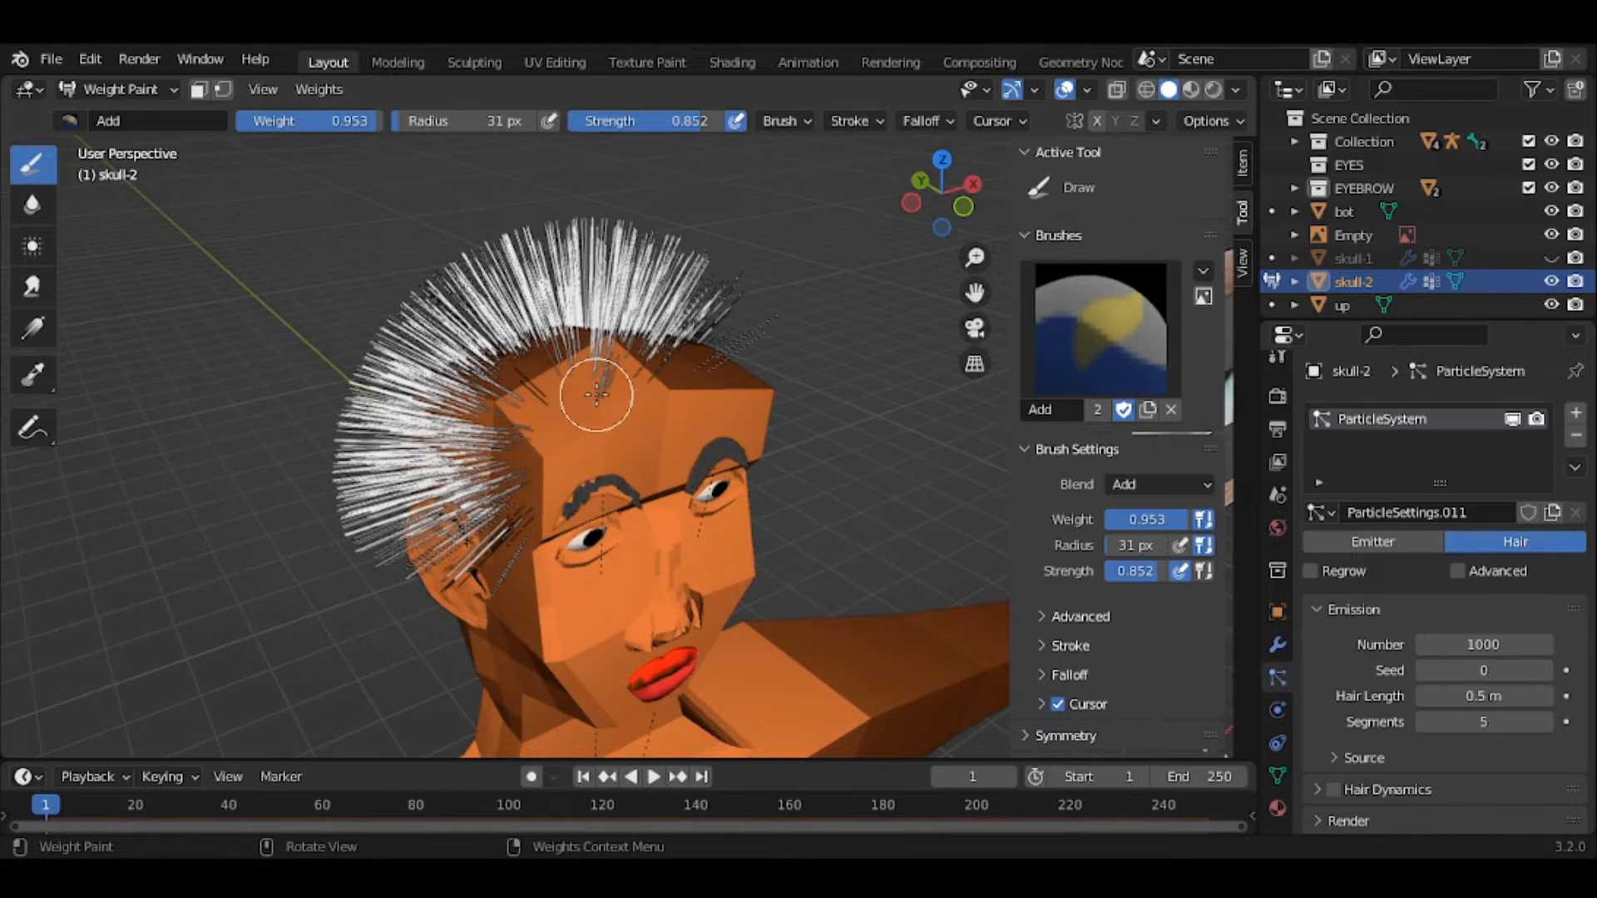
{"action": "key", "text": "f"}
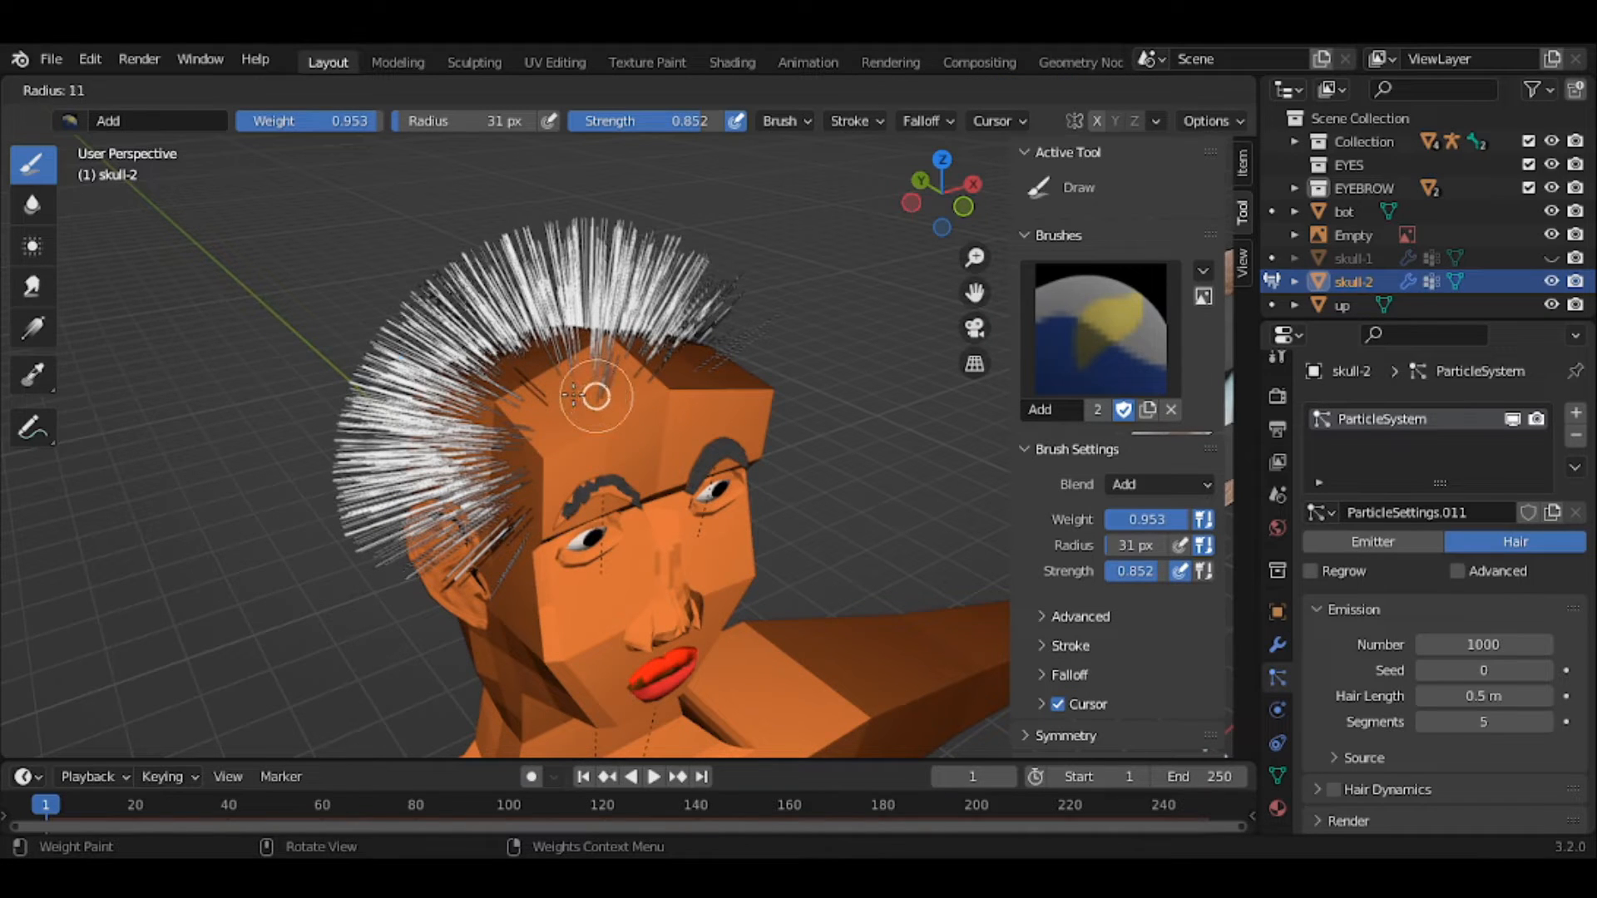
{"action": "left_click", "coordinate": [574, 396]}
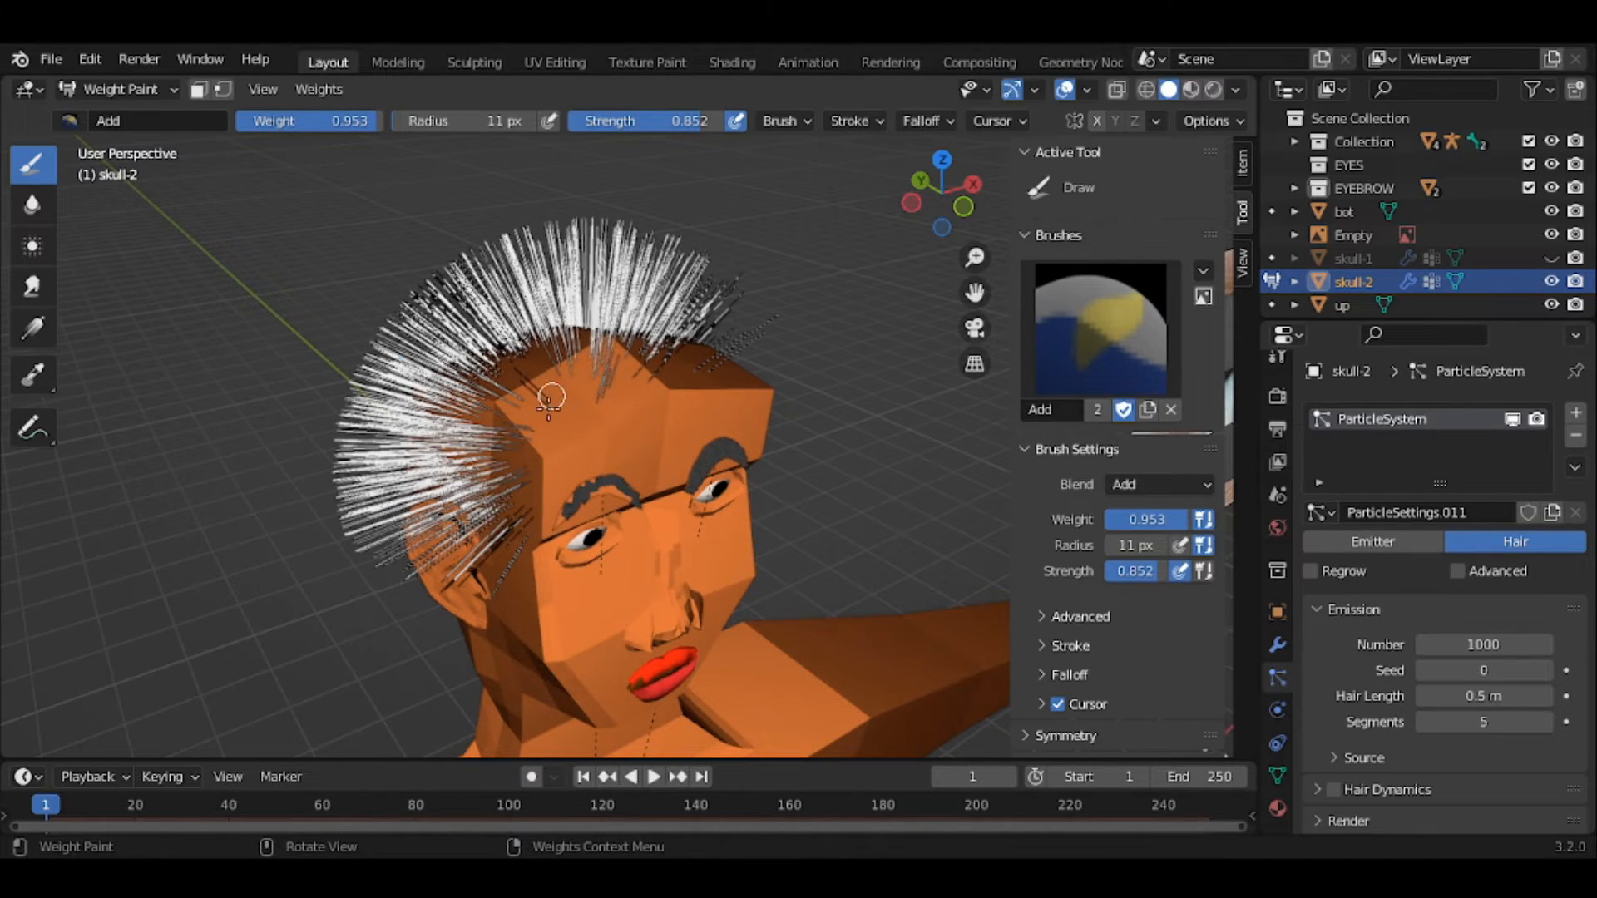
{"action": "mouse_move", "coordinate": [549, 408]}
{"action": "left_mouse_down"}
{"action": "mouse_move", "coordinate": [602, 396]}
{"action": "mouse_move", "coordinate": [578, 413]}
{"action": "left_mouse_up"}
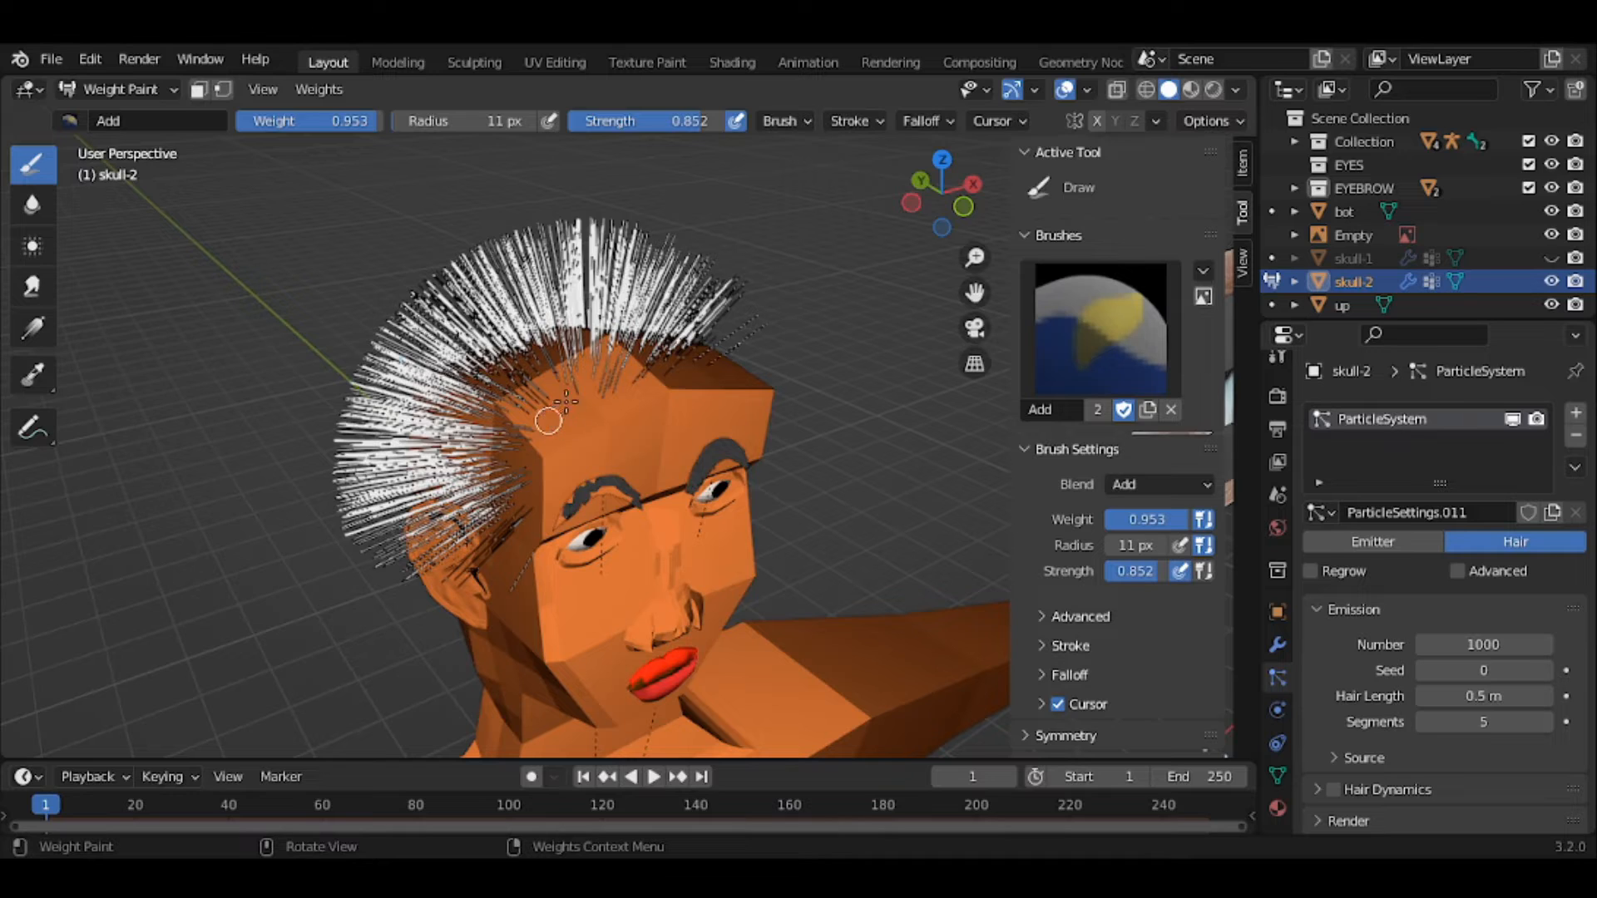
{"action": "mouse_move", "coordinate": [550, 421]}
{"action": "left_mouse_down"}
{"action": "mouse_move", "coordinate": [576, 390]}
{"action": "mouse_move", "coordinate": [556, 433]}
{"action": "mouse_move", "coordinate": [566, 454]}
{"action": "mouse_move", "coordinate": [594, 439]}
{"action": "left_mouse_up"}
{"action": "middle_click_drag", "start_coordinate": [625, 460], "coordinate": [582, 445]}
{"action": "left_click_drag", "start_coordinate": [583, 444], "coordinate": [585, 437]}
- Paint weight on the side of the cap above the character's left ear and return to Object Mode
{"action": "middle_click_drag", "start_coordinate": [585, 437], "coordinate": [374, 446]}
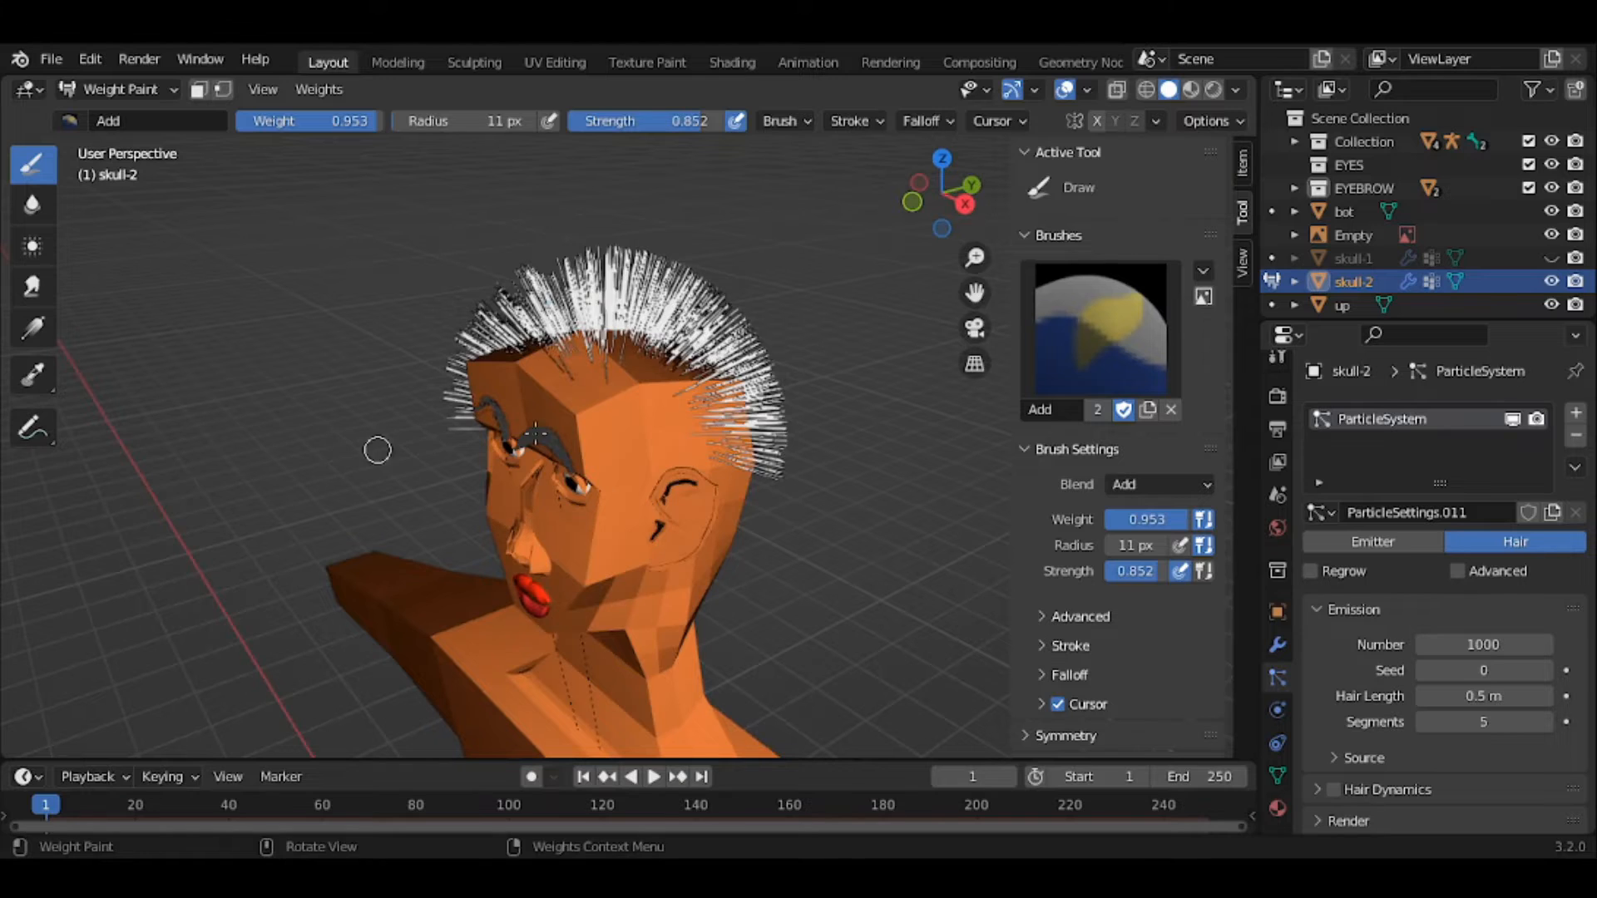
{"action": "mouse_move", "coordinate": [626, 407]}
{"action": "left_mouse_down"}
{"action": "mouse_move", "coordinate": [624, 442]}
{"action": "mouse_move", "coordinate": [680, 423]}
{"action": "mouse_move", "coordinate": [687, 401]}
{"action": "mouse_move", "coordinate": [605, 434]}
{"action": "mouse_move", "coordinate": [619, 448]}
{"action": "mouse_move", "coordinate": [597, 366]}
{"action": "mouse_move", "coordinate": [584, 385]}
{"action": "mouse_move", "coordinate": [454, 374]}
{"action": "left_mouse_up"}
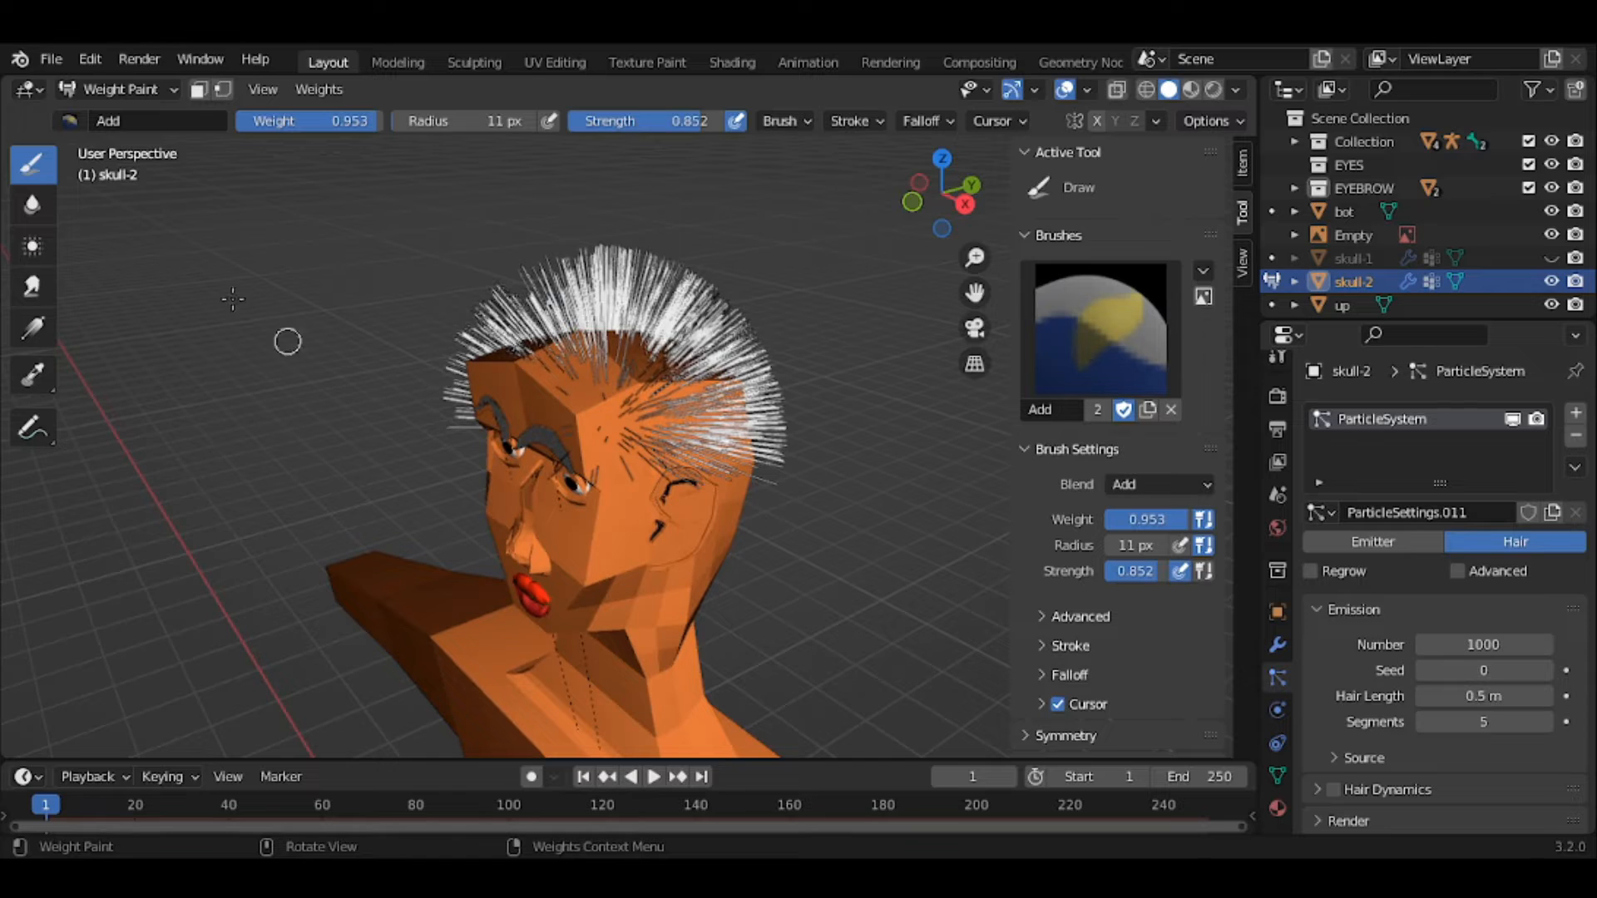
{"action": "left_click", "coordinate": [123, 88]}
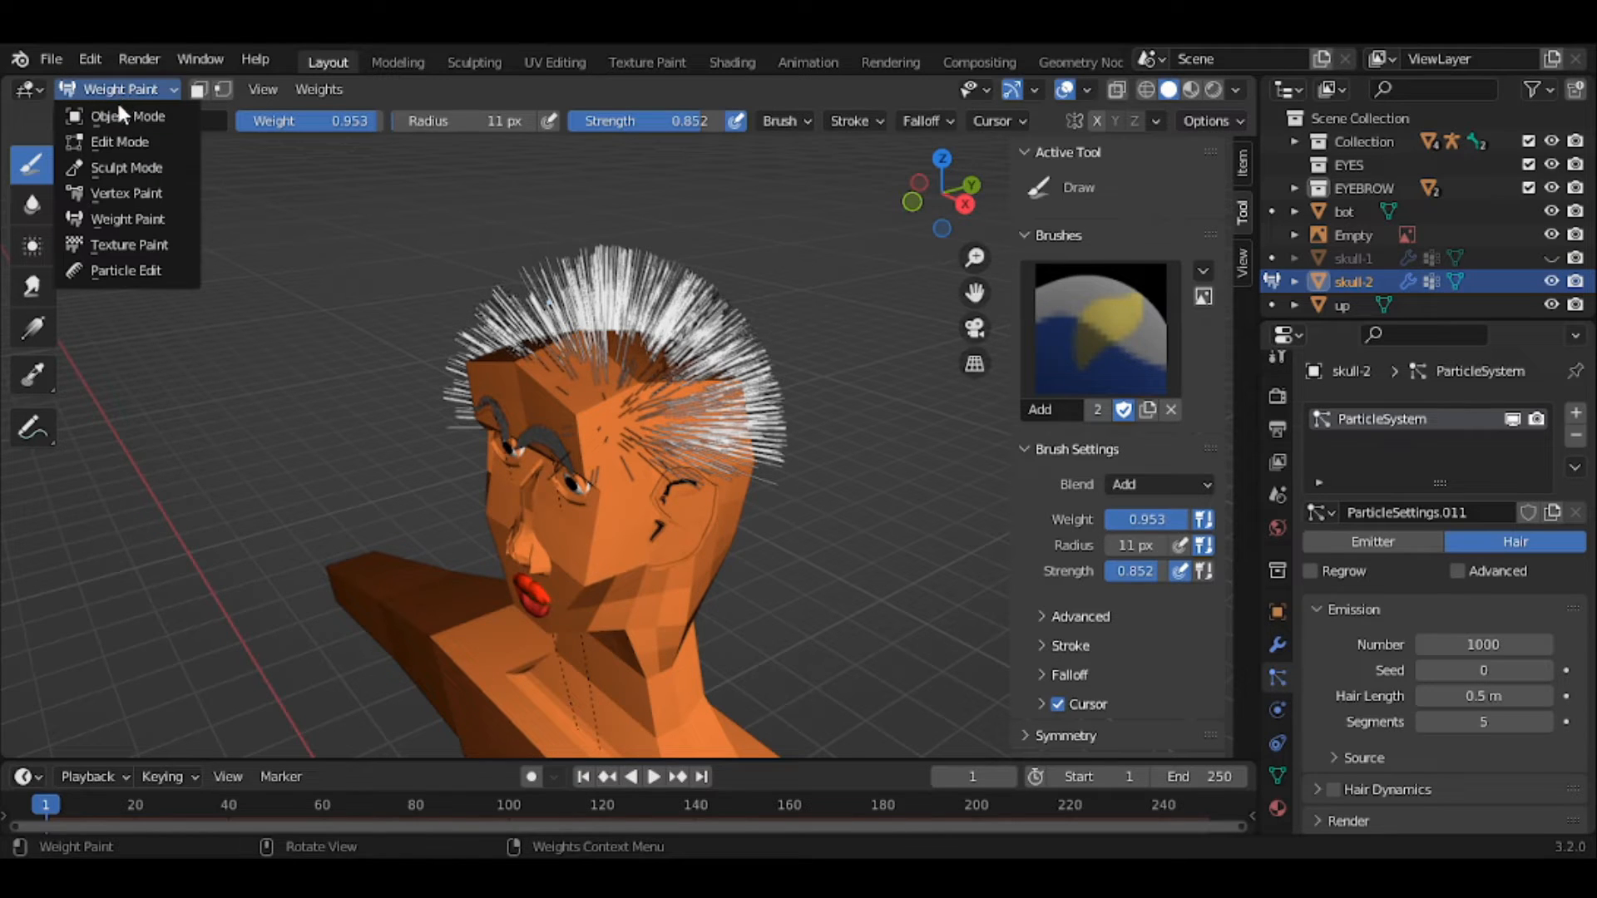
{"action": "left_click", "coordinate": [122, 115]}
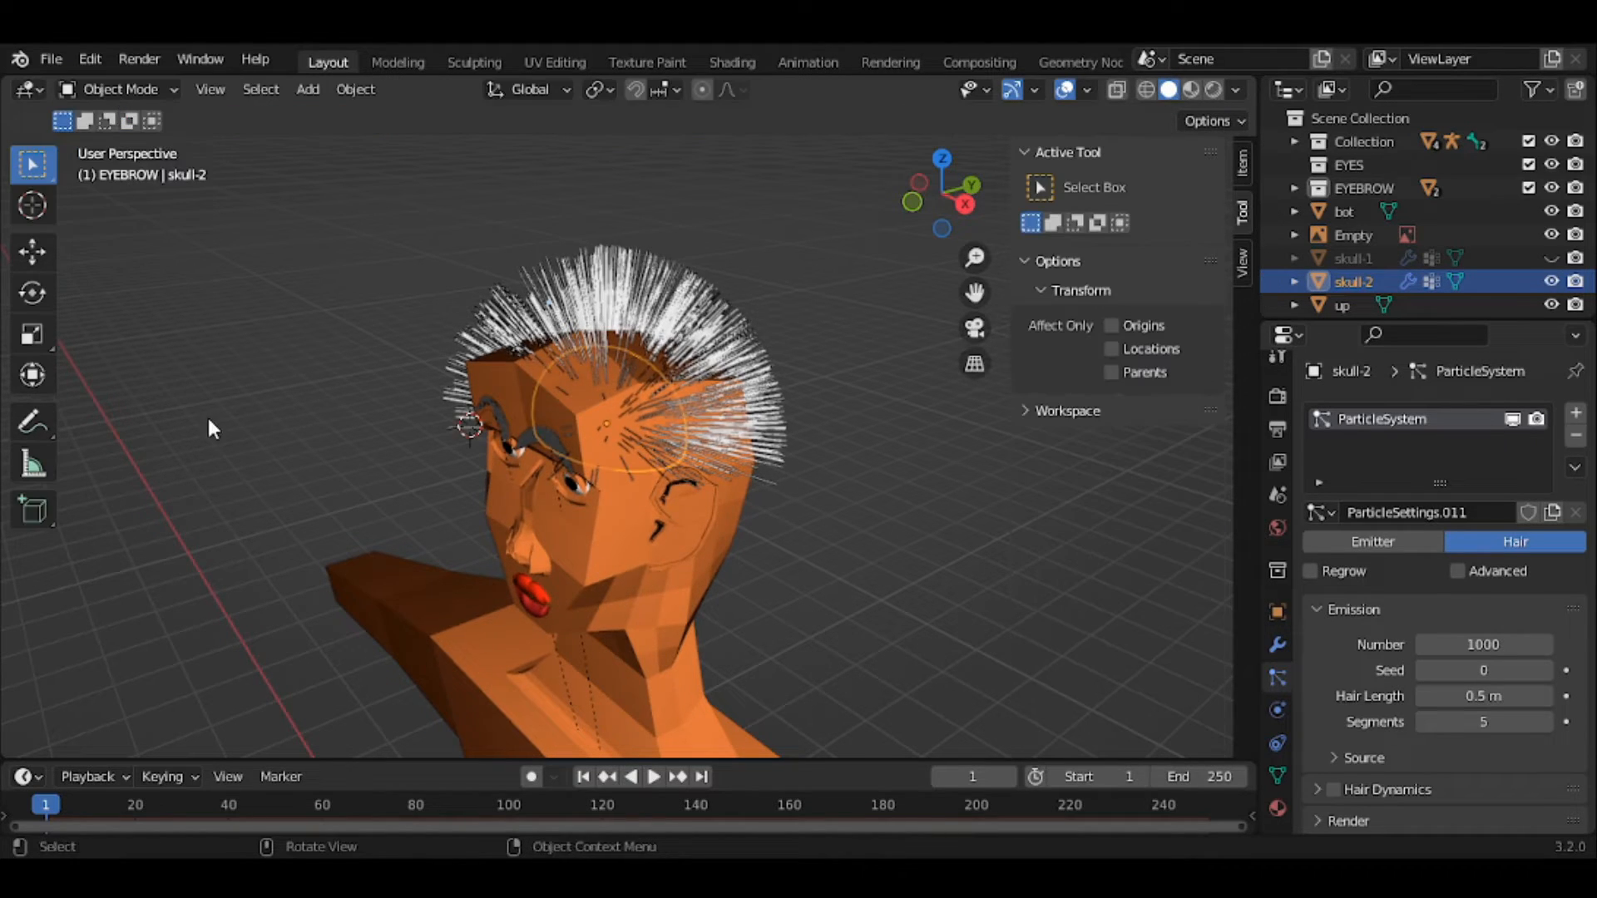
- Create a new material in the second material slot of skull-2 and name it black-hair
{"action": "middle_click_drag", "start_coordinate": [207, 416], "coordinate": [512, 348]}
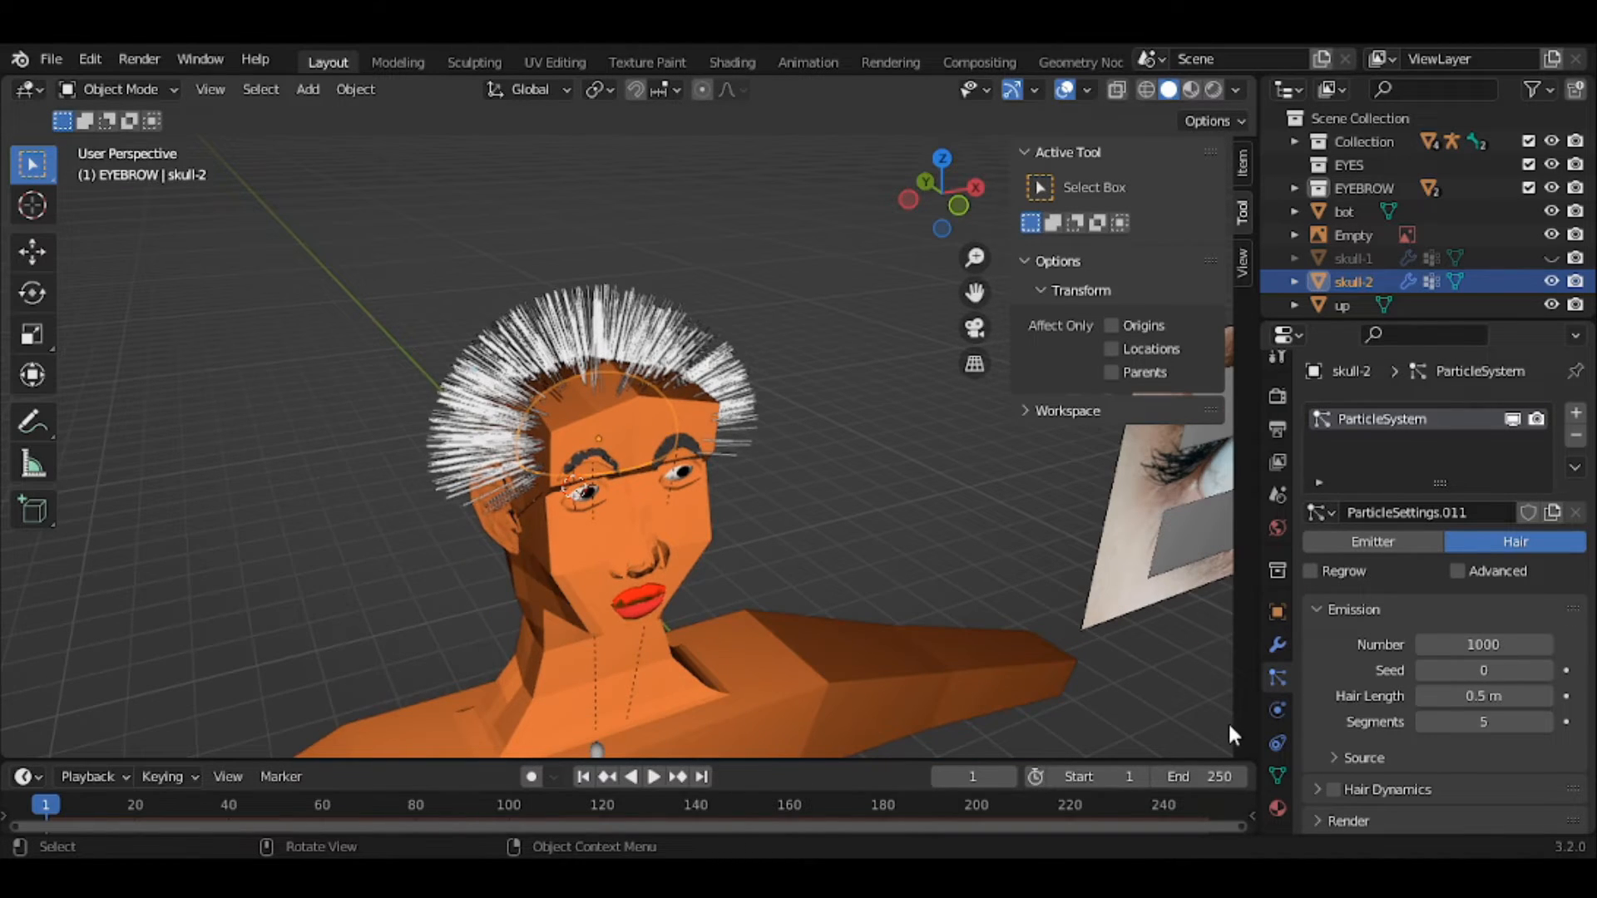
{"action": "left_click", "coordinate": [1277, 808]}
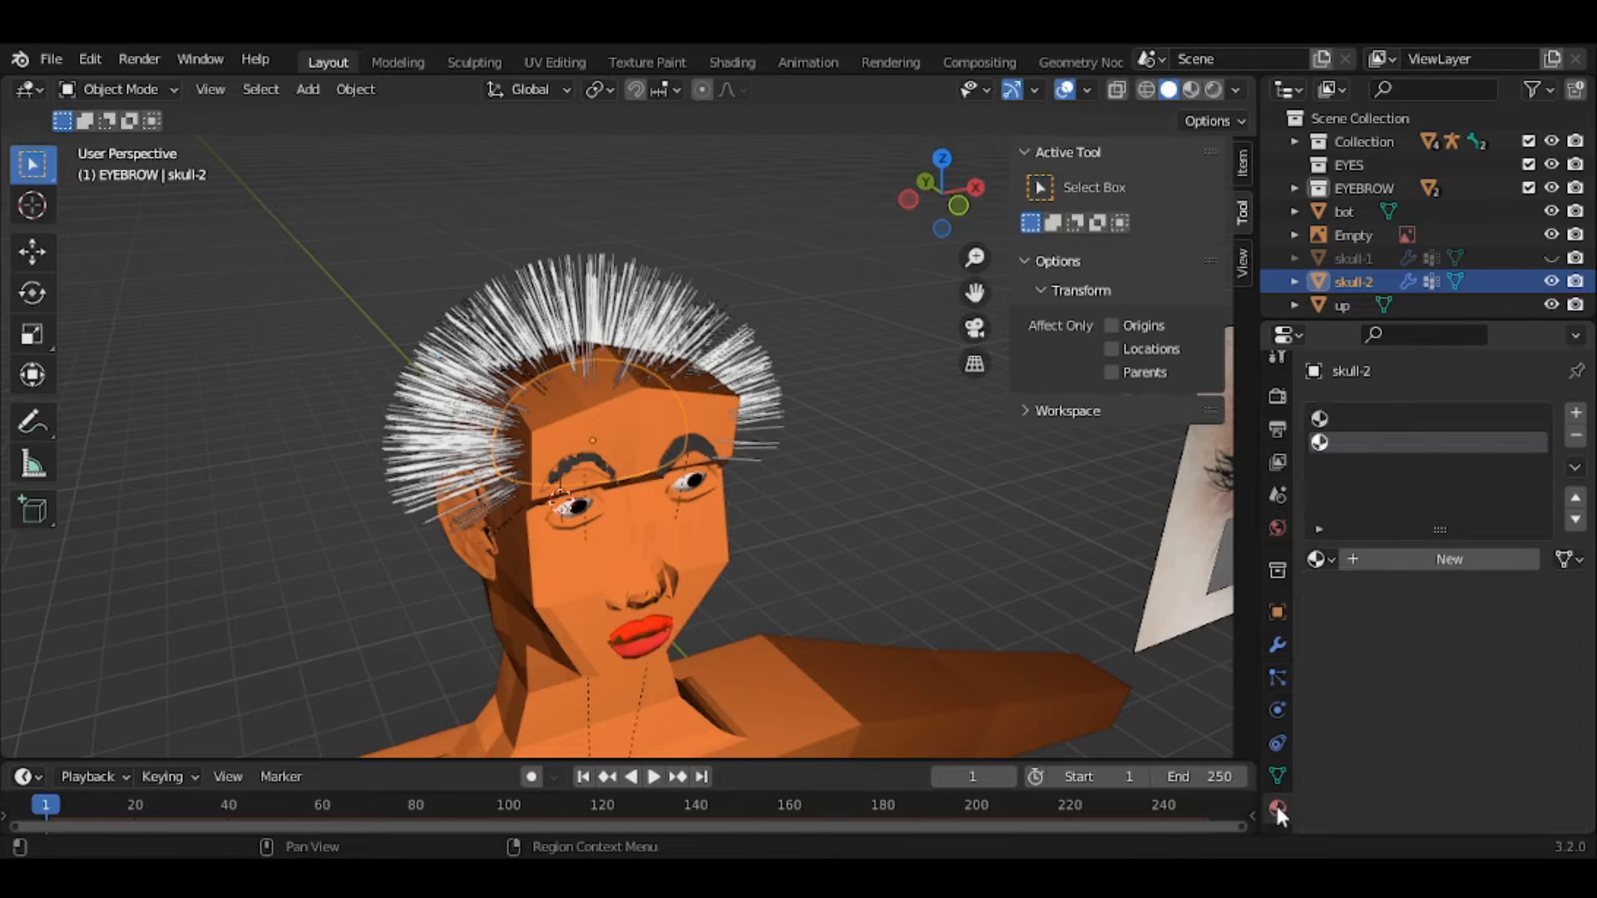
{"action": "left_click", "coordinate": [1454, 558]}
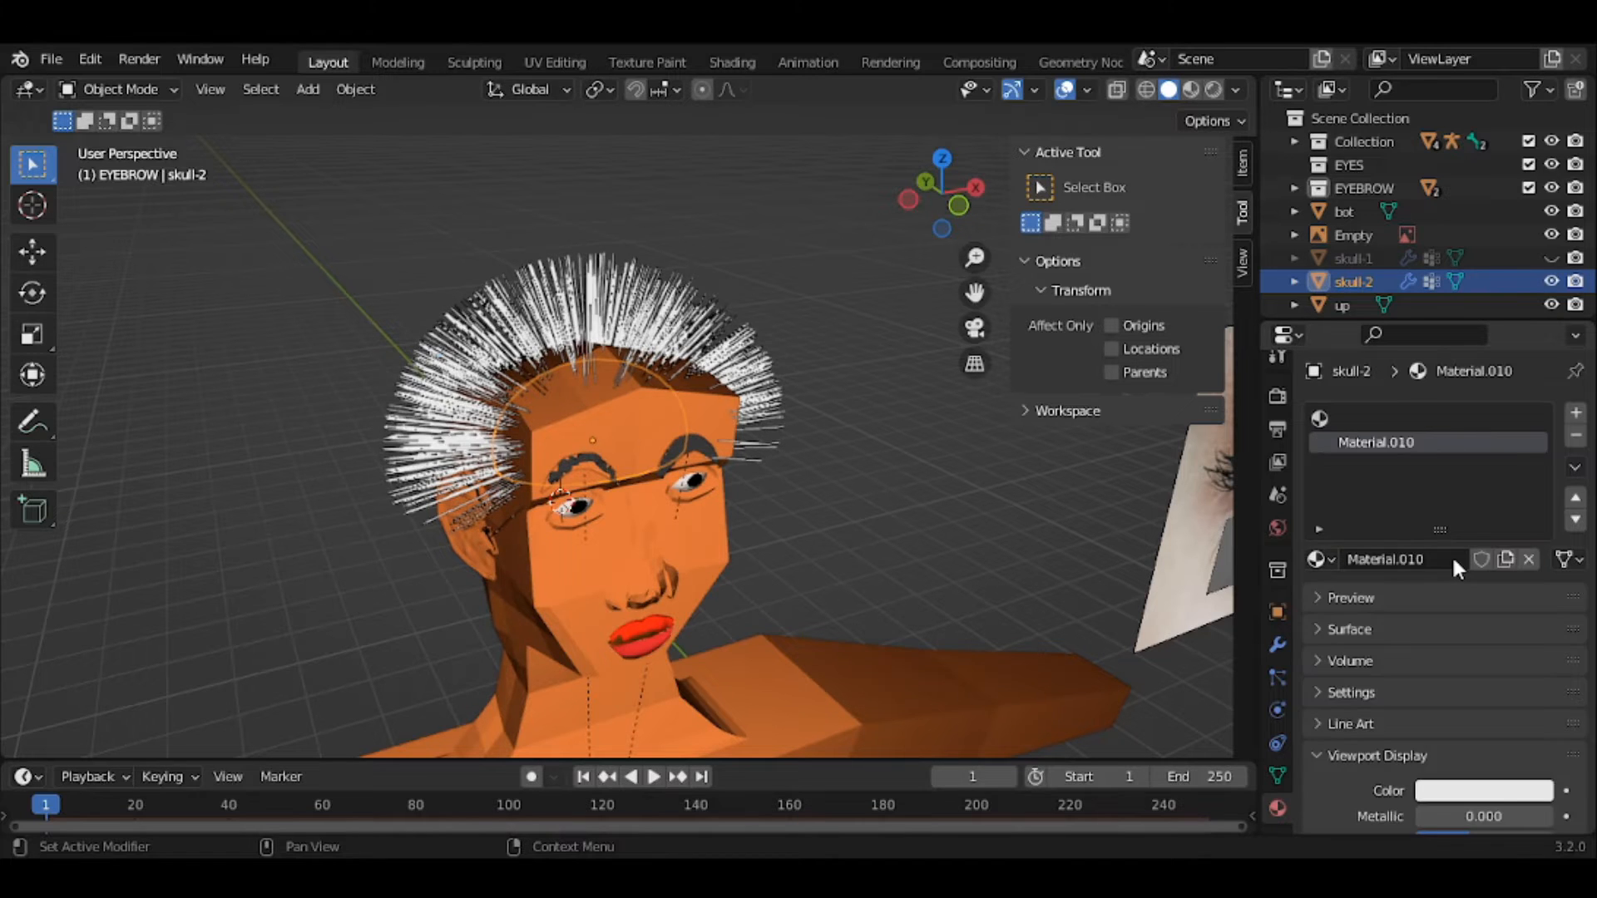
{"action": "double_click", "coordinate": [1412, 445]}
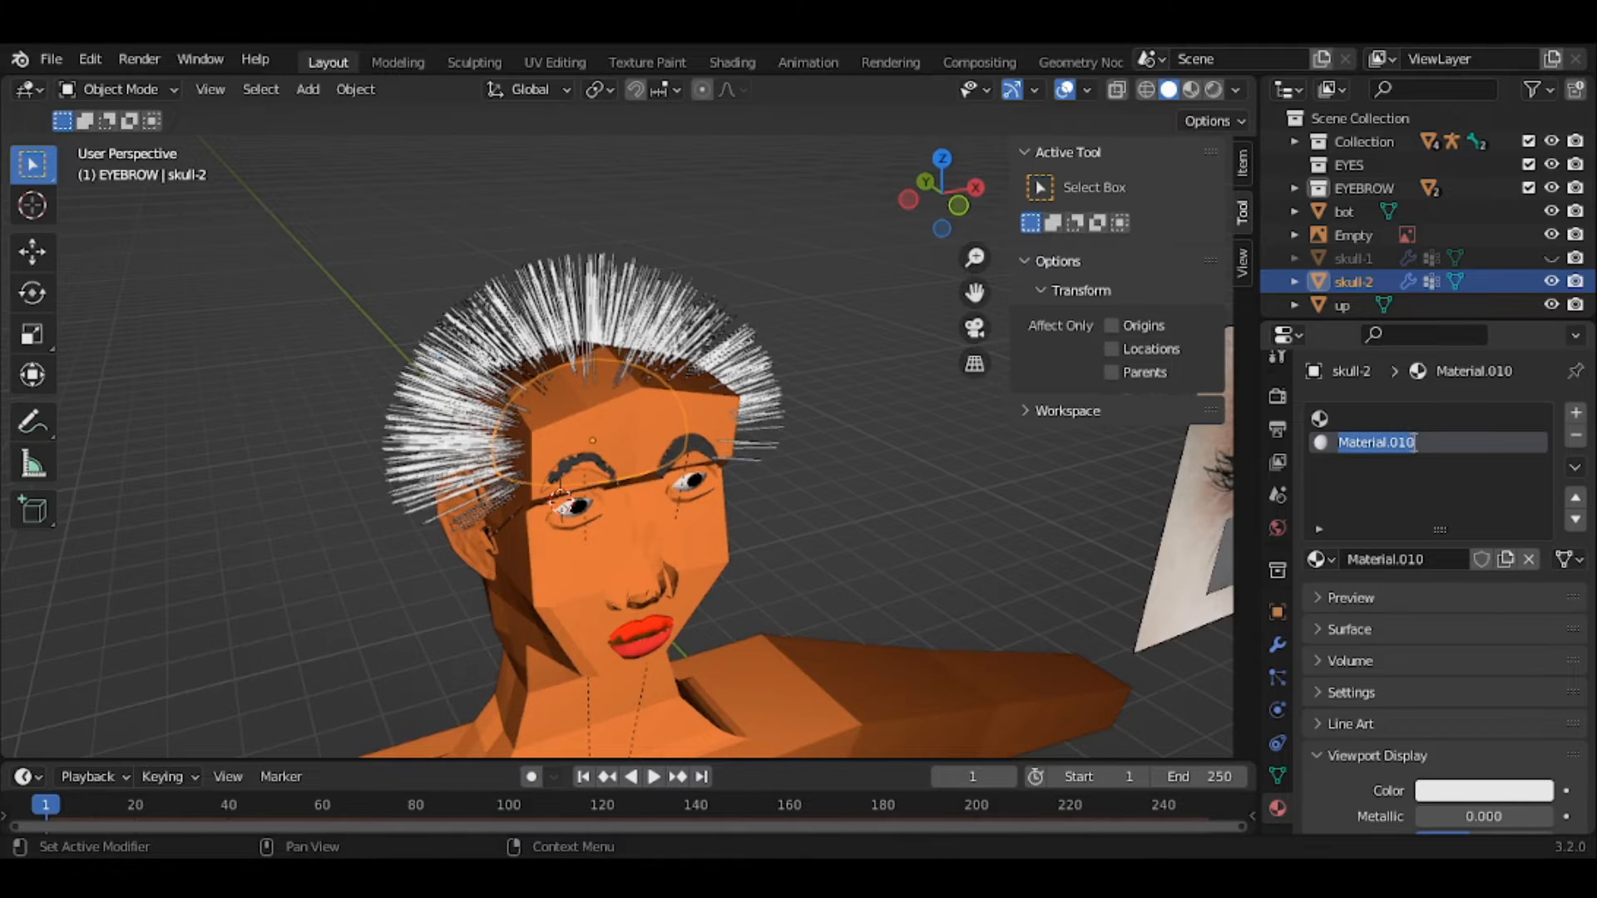
{"action": "type", "text": "black"}
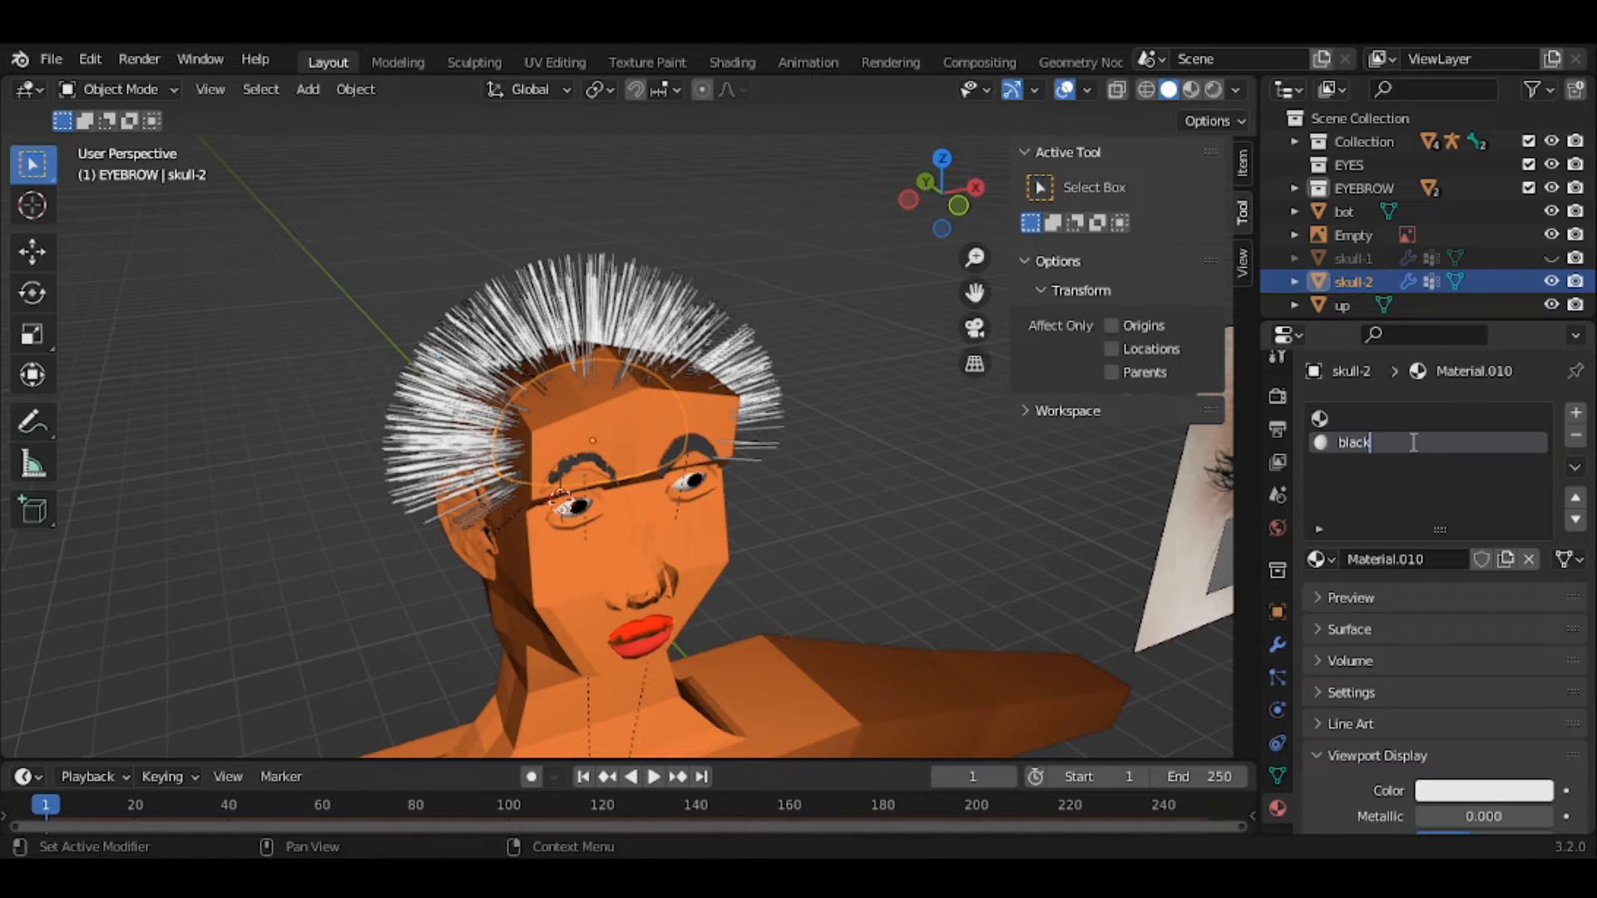
{"action": "type", "text": "-hair"}
{"action": "key", "text": "Return"}
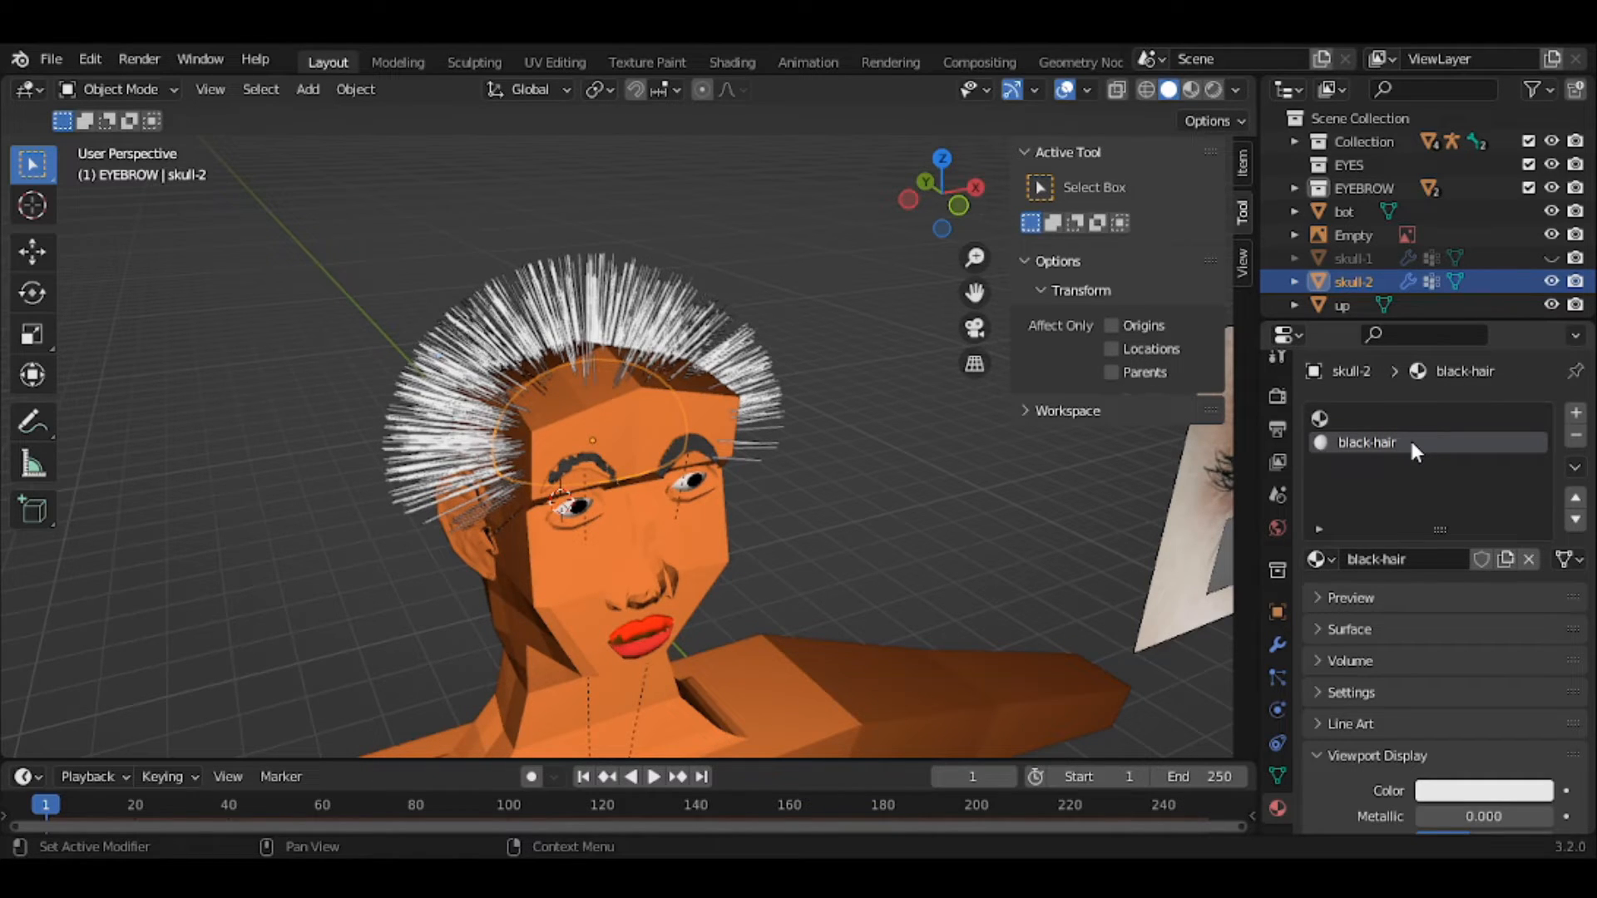
- Darken the viewport display colour of the black-hair material to near-black with V 0.037, then hide the viewport sidebar
{"action": "left_click", "coordinate": [1470, 790]}
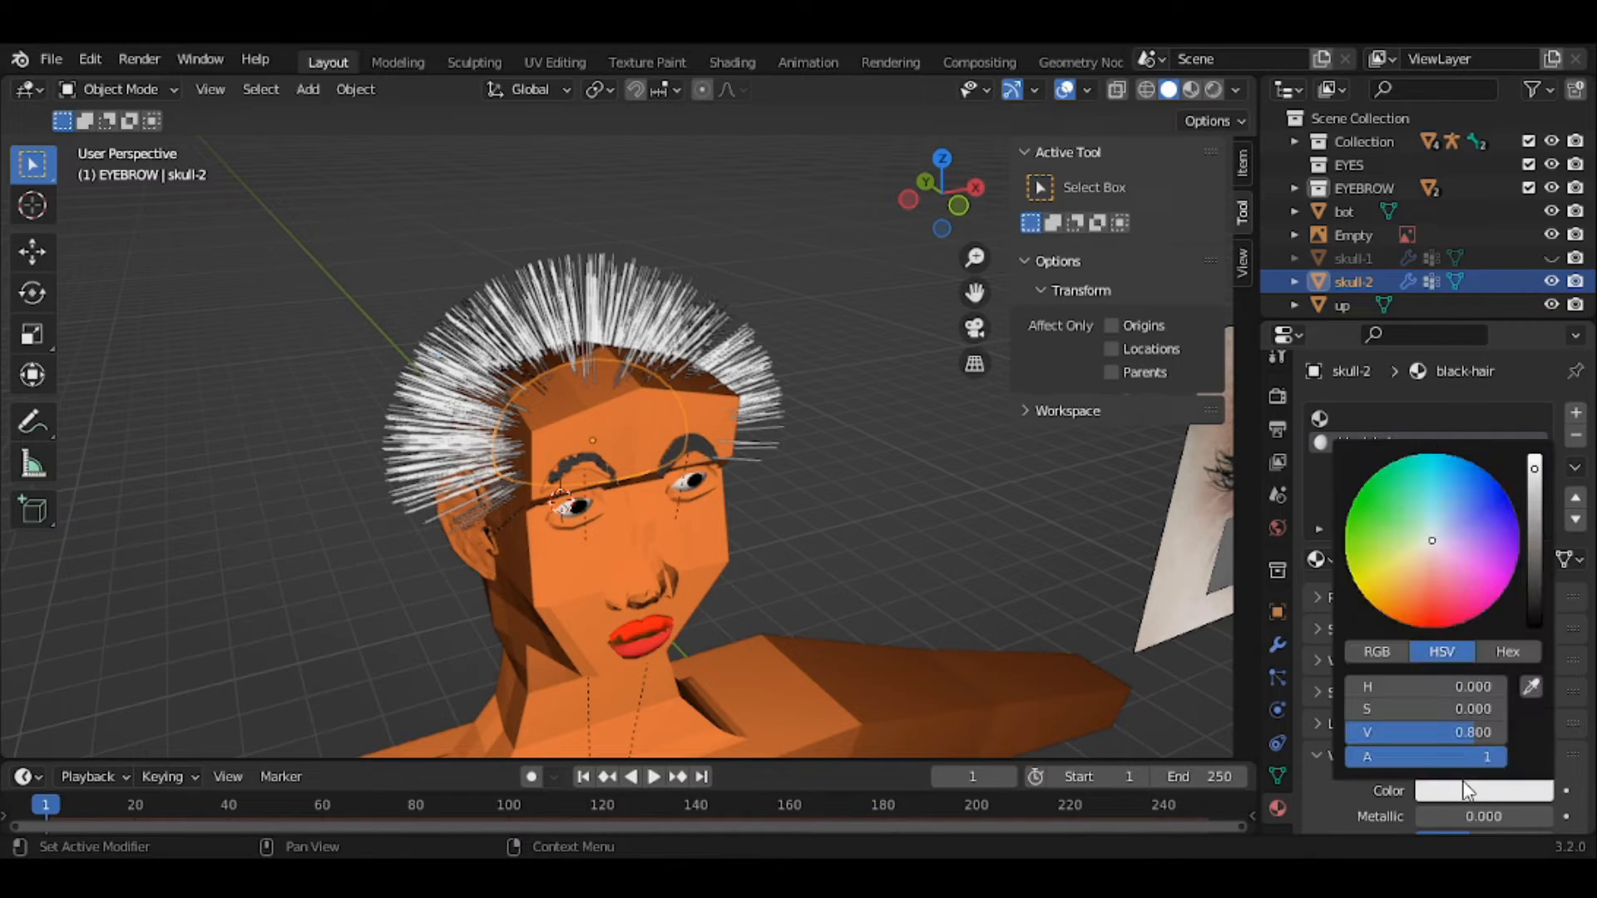
{"action": "left_click", "coordinate": [1536, 558]}
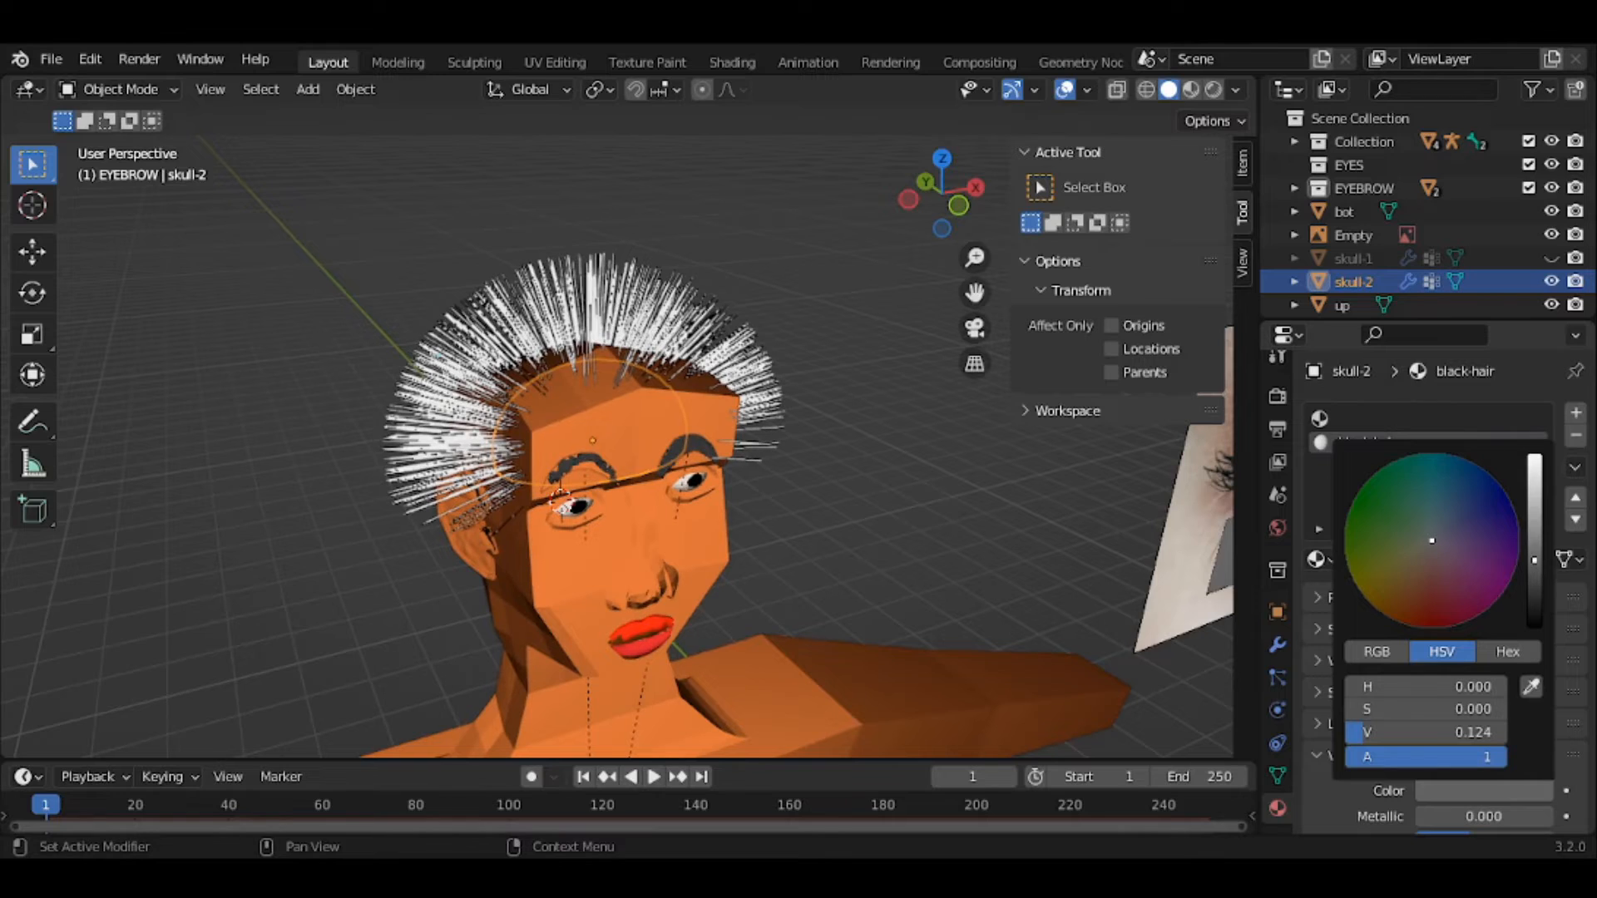
{"action": "left_click_drag", "start_coordinate": [1535, 560], "coordinate": [1535, 589]}
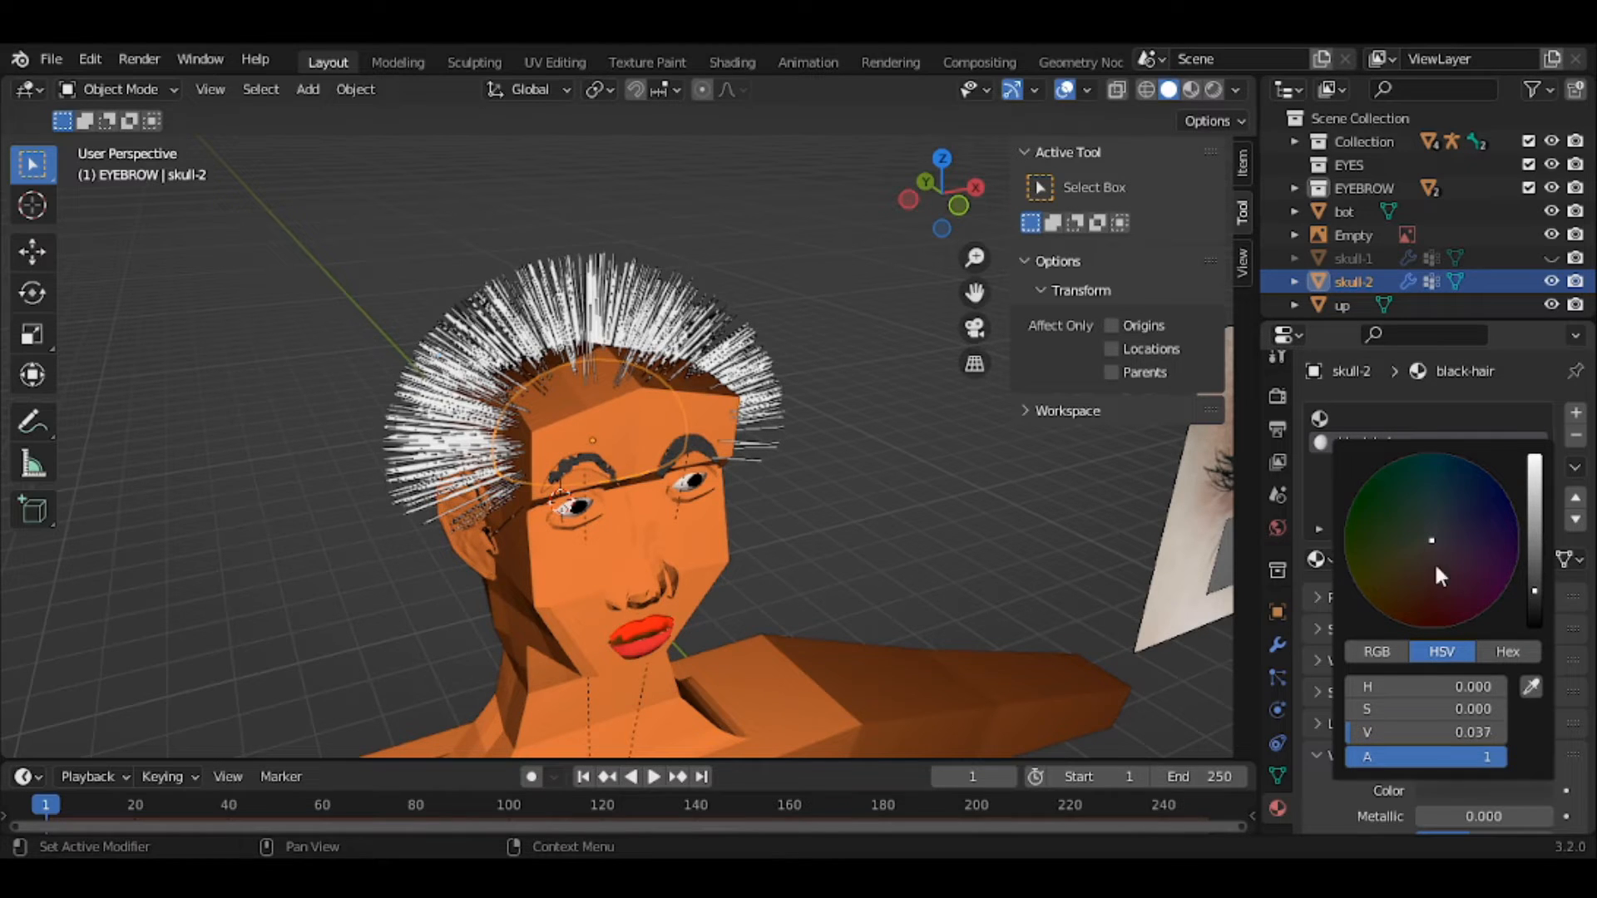
{"action": "left_click", "coordinate": [1015, 451]}
{"action": "key", "text": "n"}
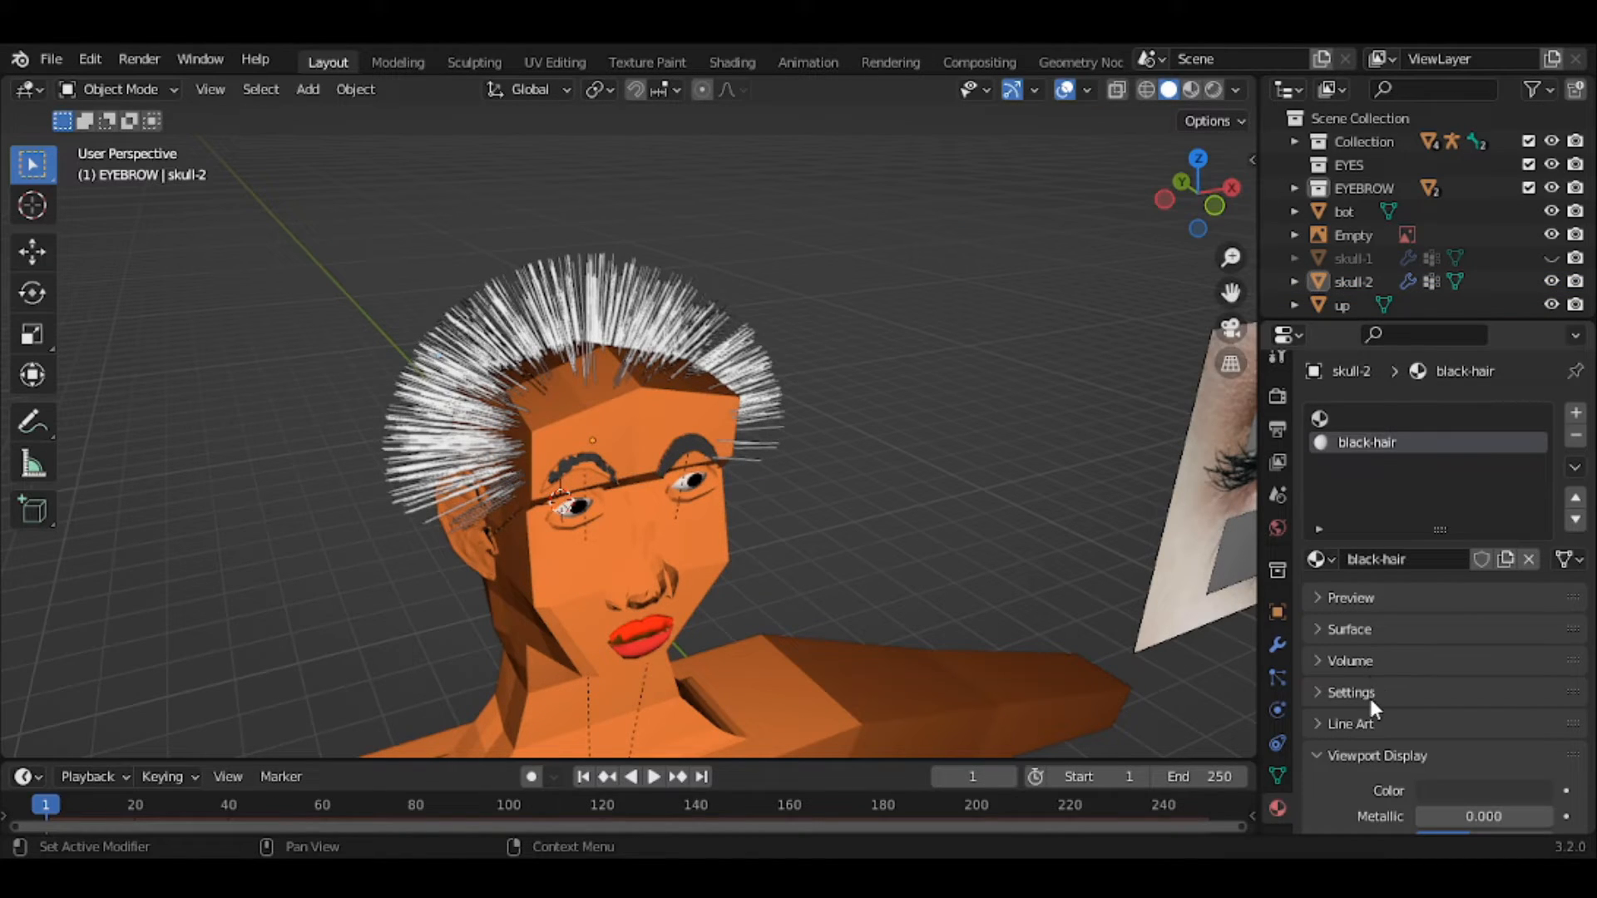
- Assign the black-hair material to the rendered strands of skull-2's hair particle system
{"action": "left_click", "coordinate": [1275, 674]}
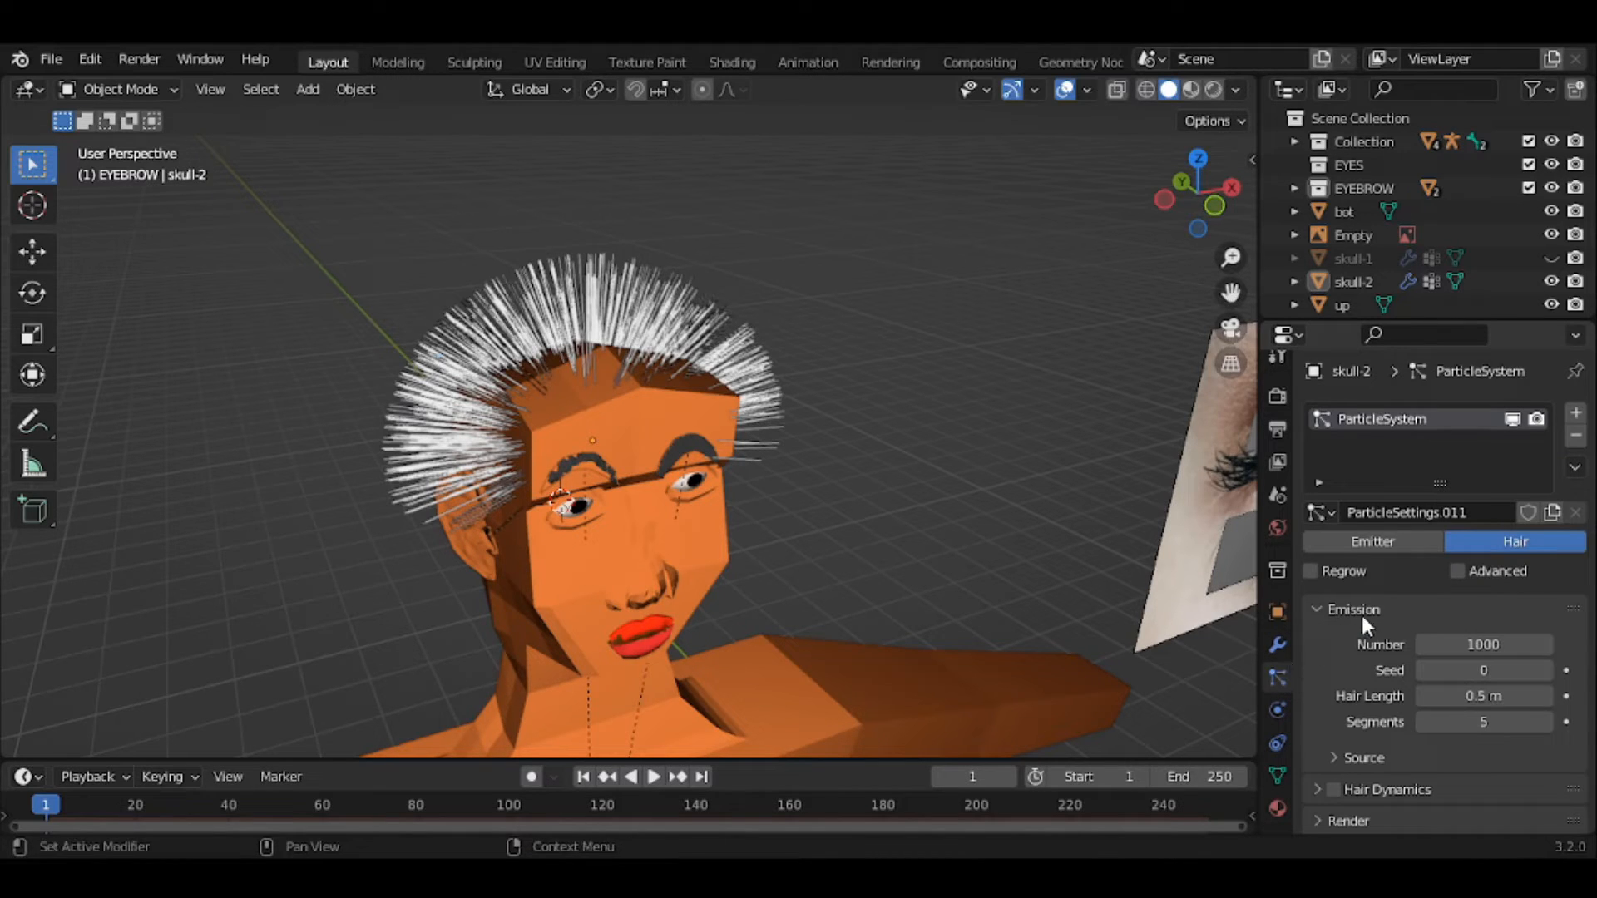
{"action": "scroll", "coordinate": [1361, 615], "scroll_direction": "down", "scroll_amount": 5}
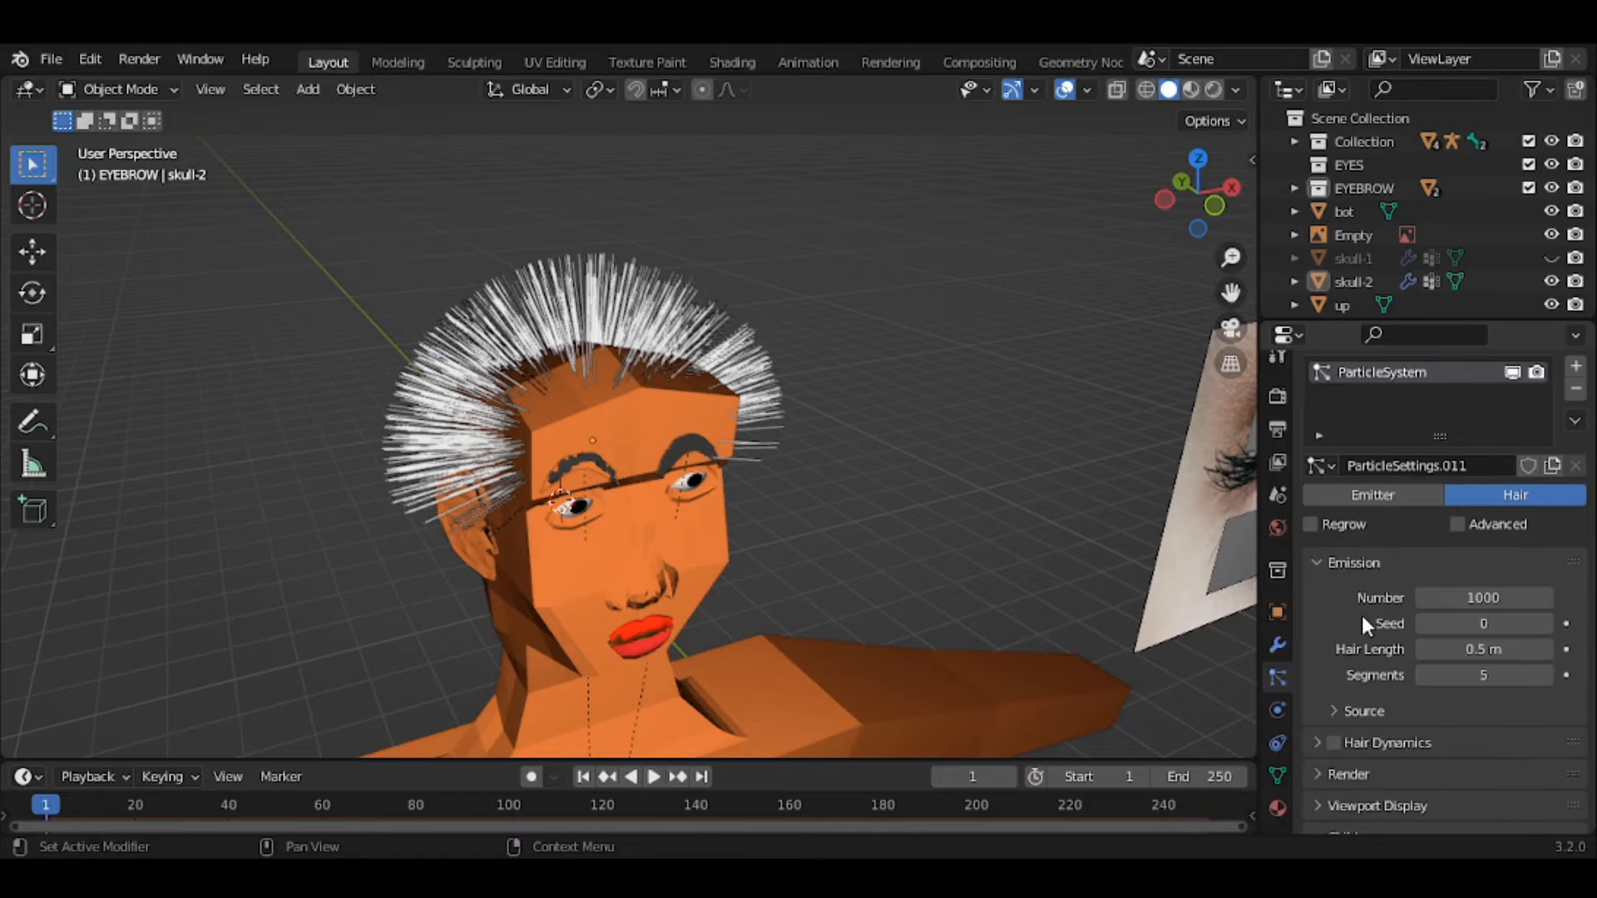
{"action": "scroll", "coordinate": [1361, 627], "scroll_direction": "down", "scroll_amount": 2}
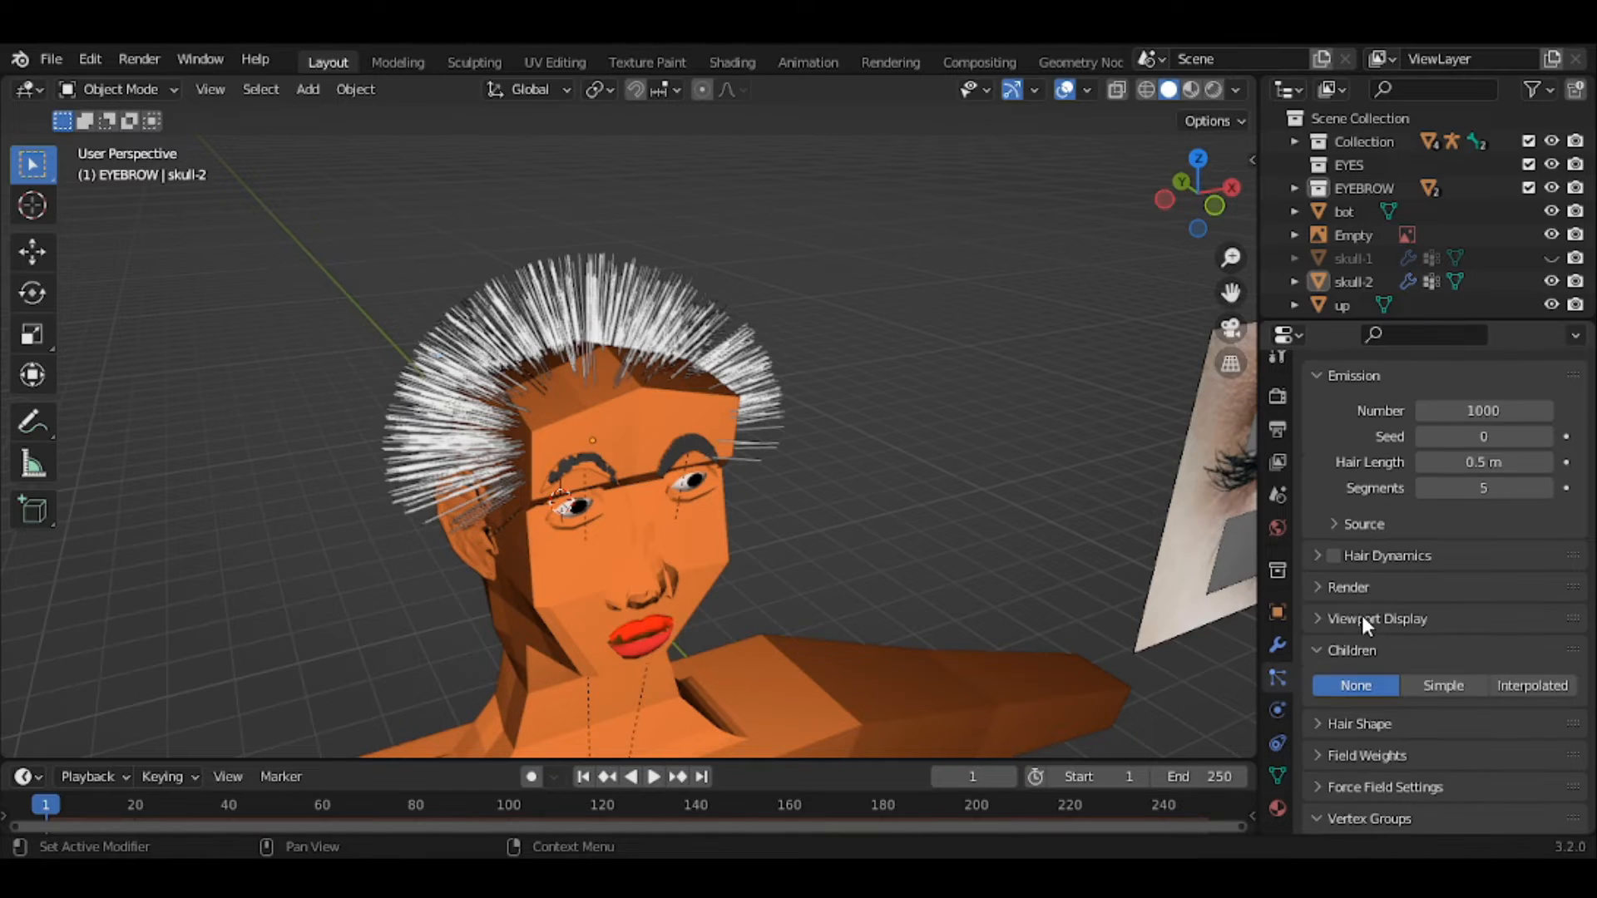
{"action": "left_click", "coordinate": [1364, 591]}
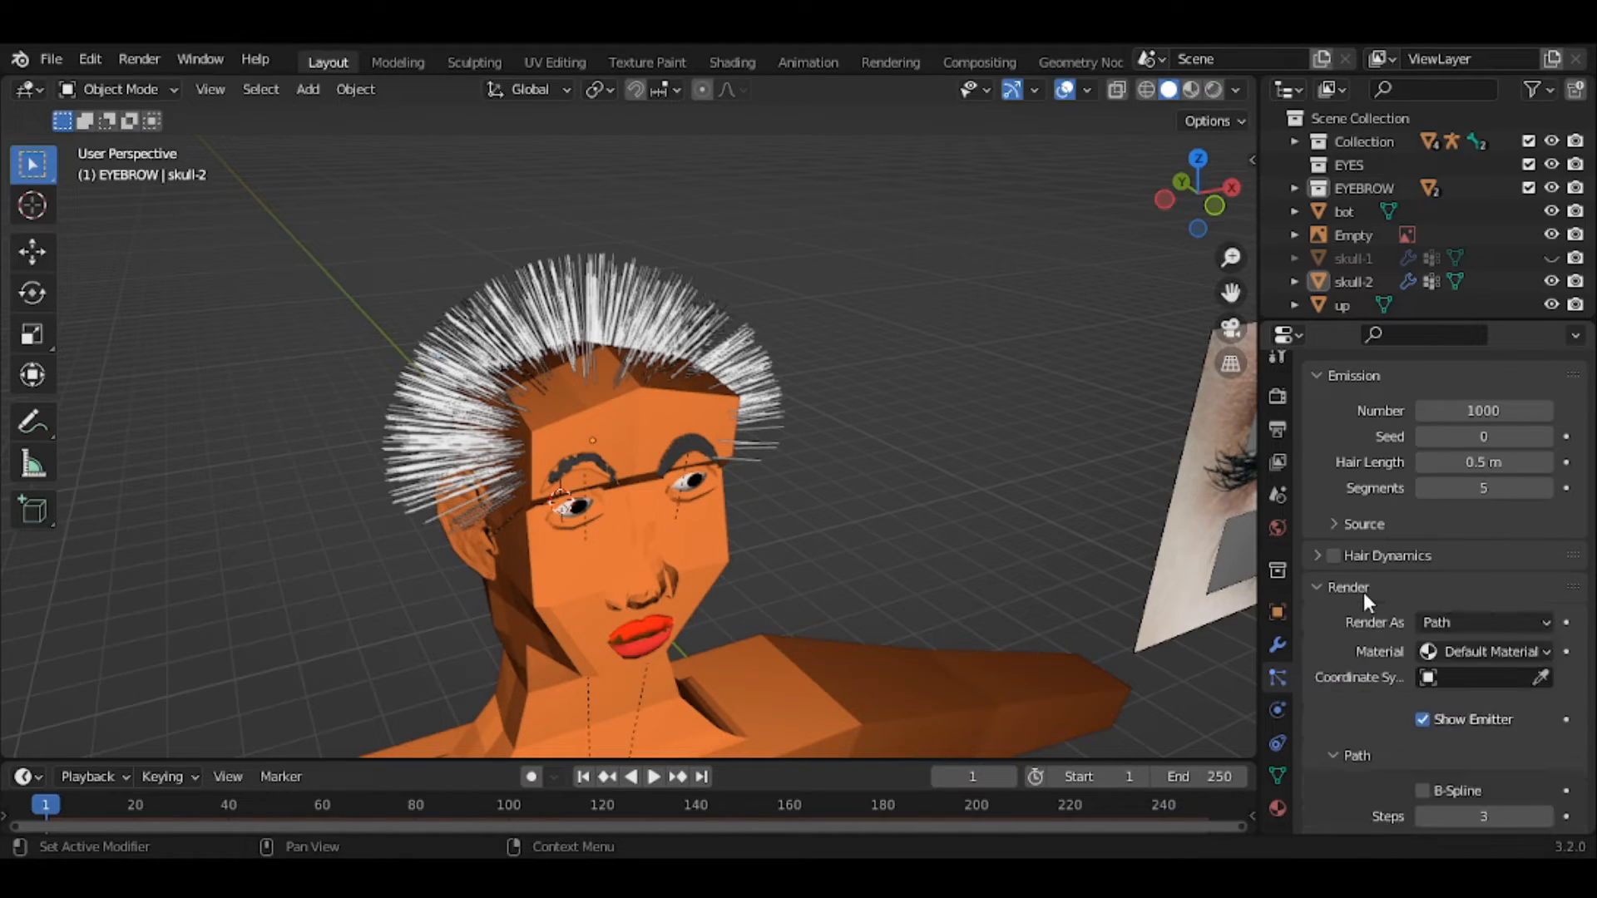
{"action": "left_click", "coordinate": [1462, 652]}
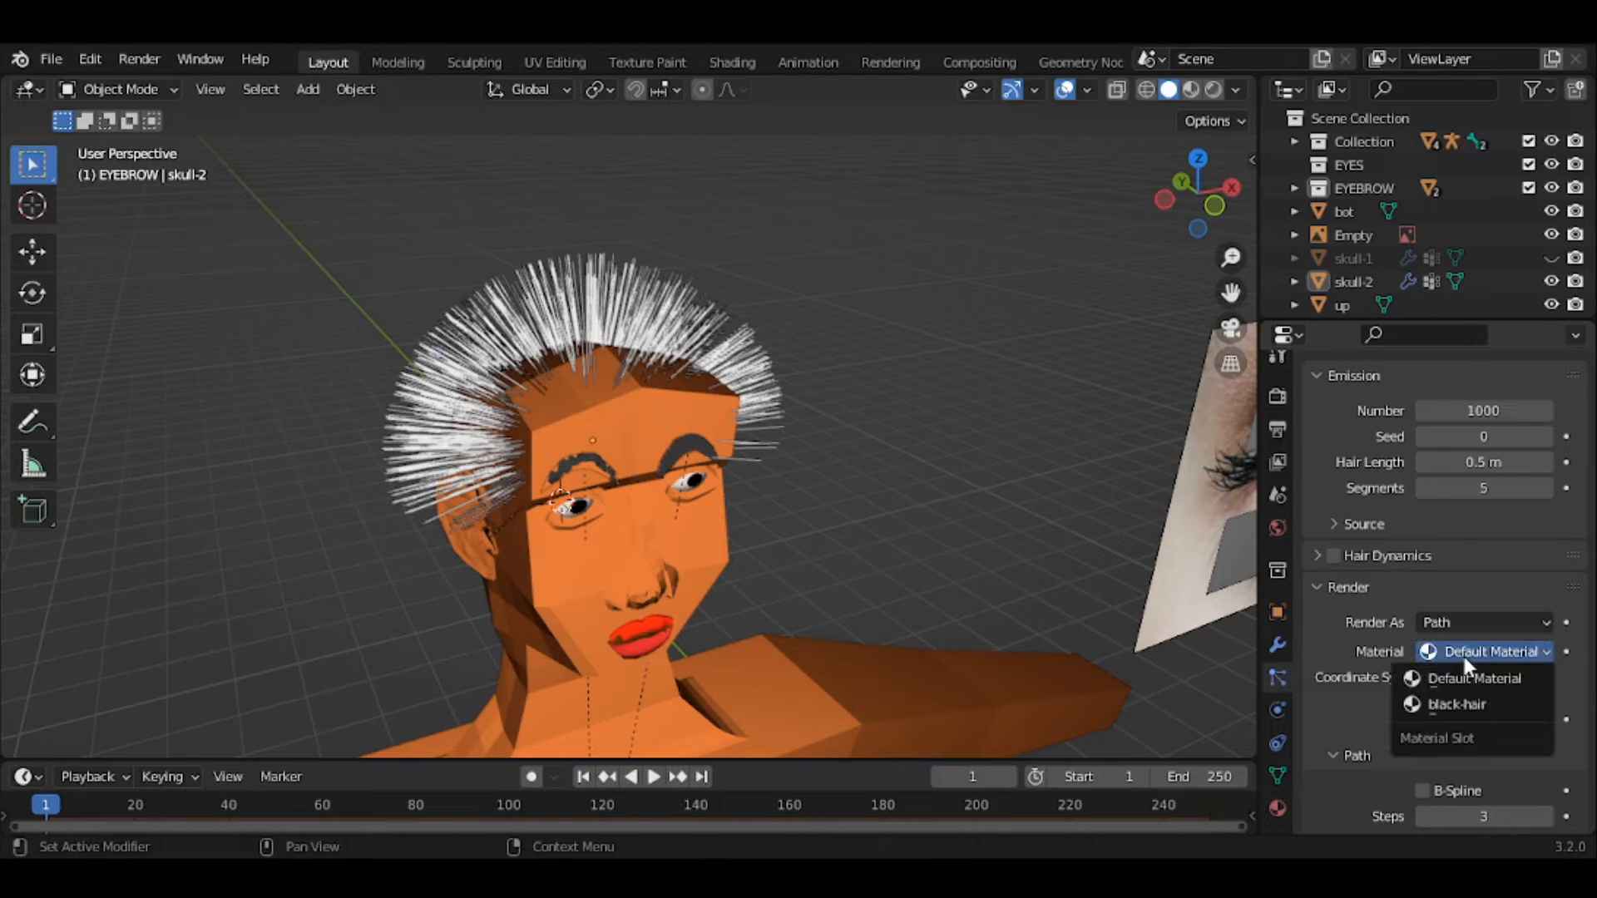
{"action": "left_click", "coordinate": [1451, 703]}
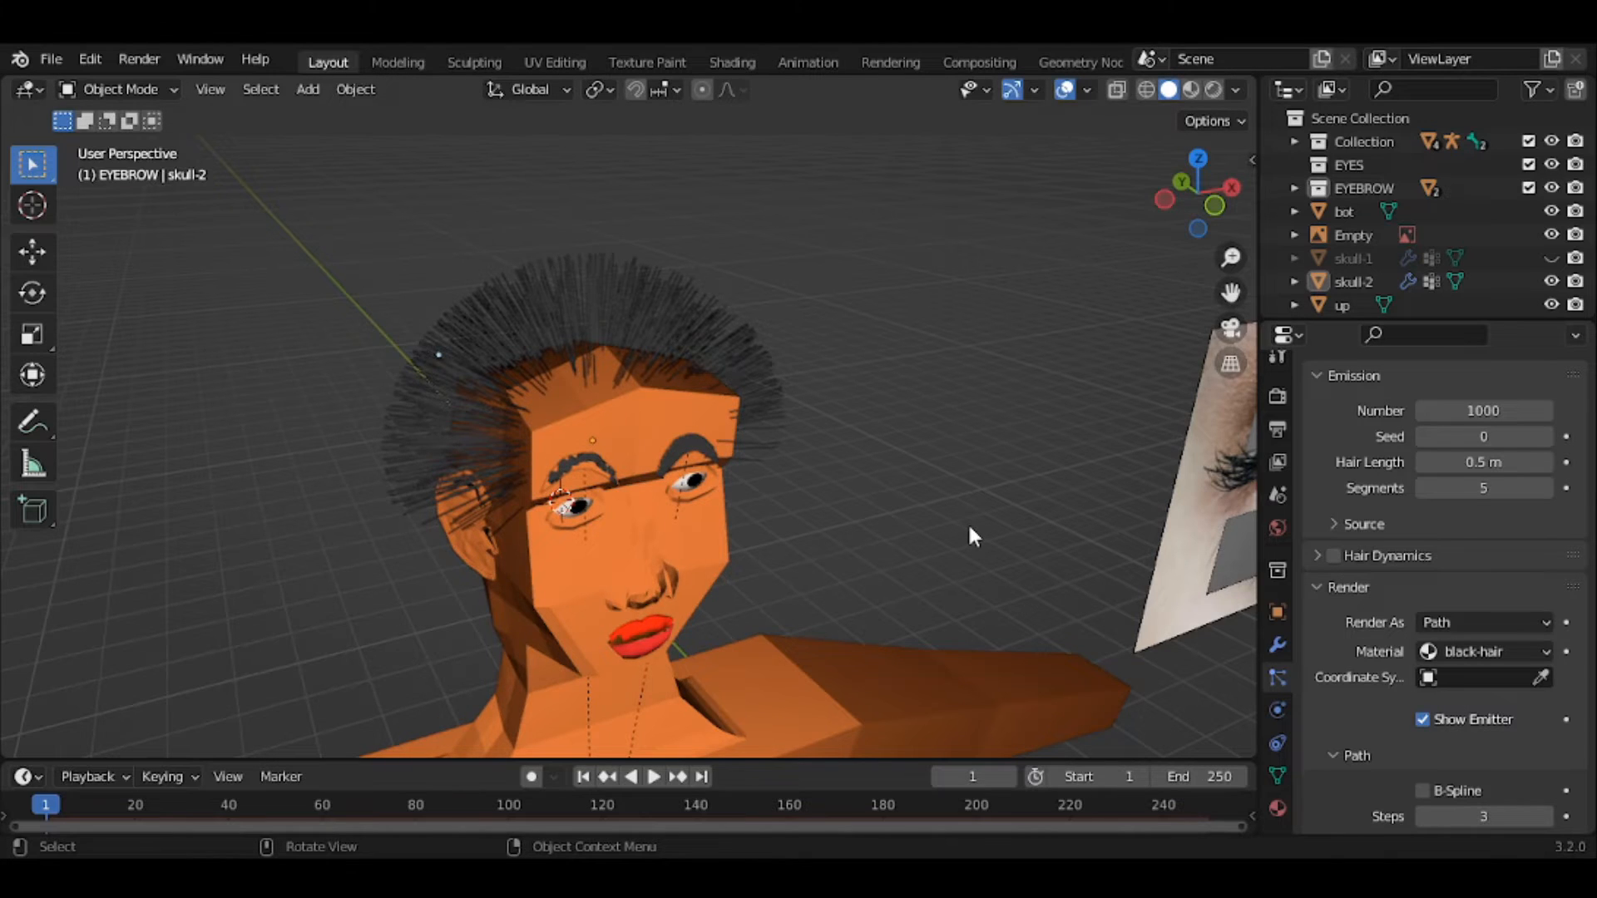
{"action": "scroll", "coordinate": [973, 537], "scroll_direction": "up", "scroll_amount": 2}
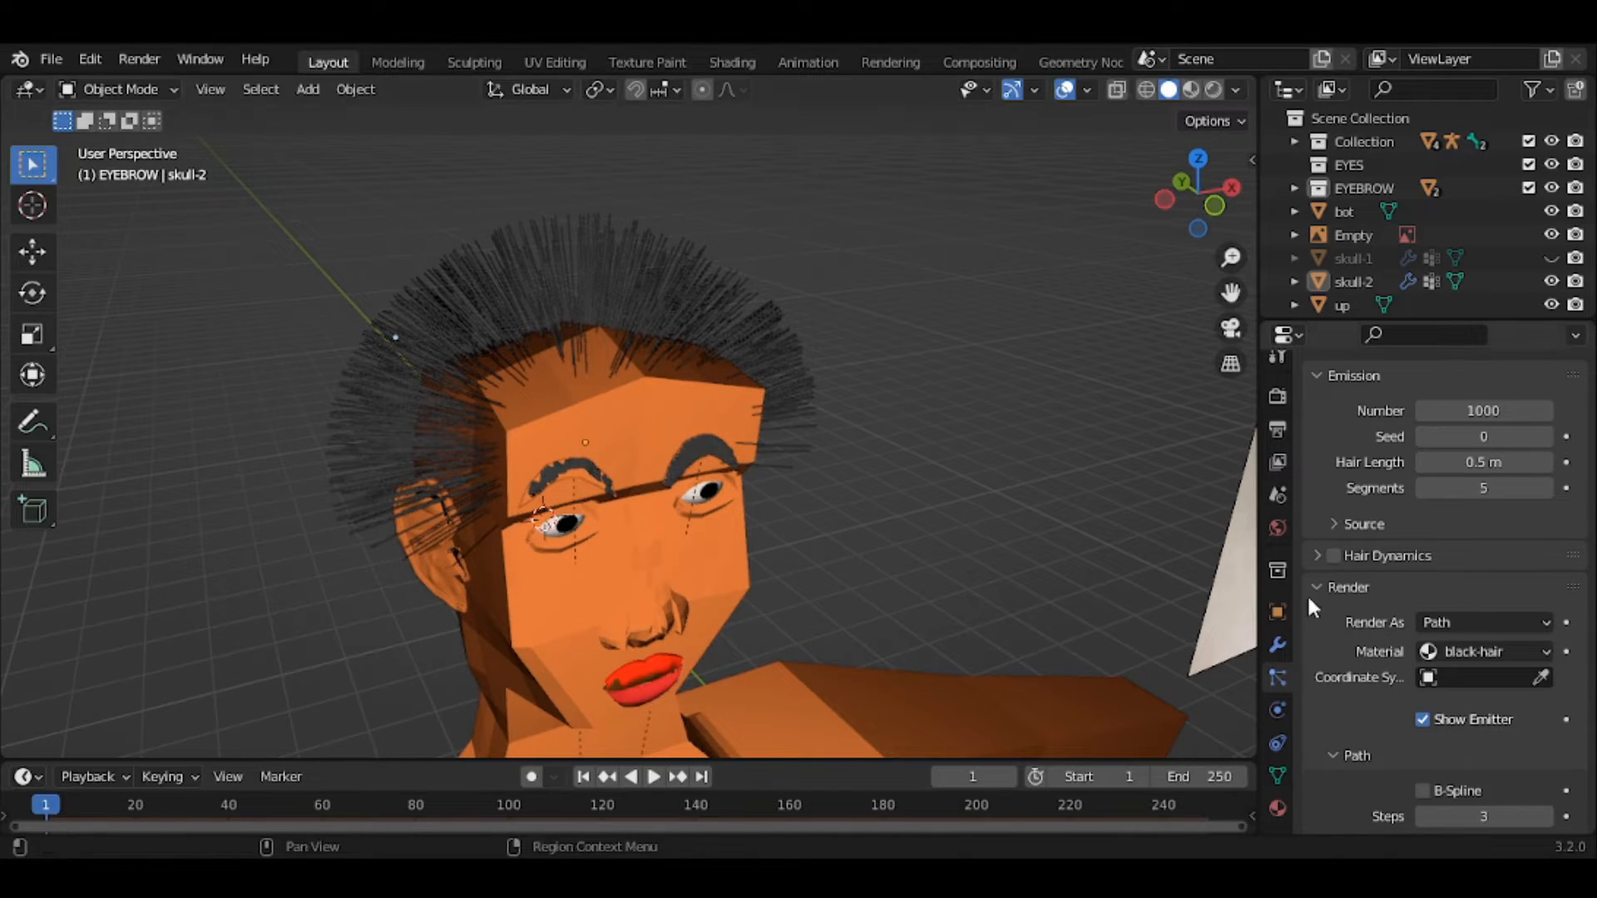
- Set the hair particle system's children to Interpolated and inspect the fuller hair from the side
{"action": "left_click", "coordinate": [1335, 589]}
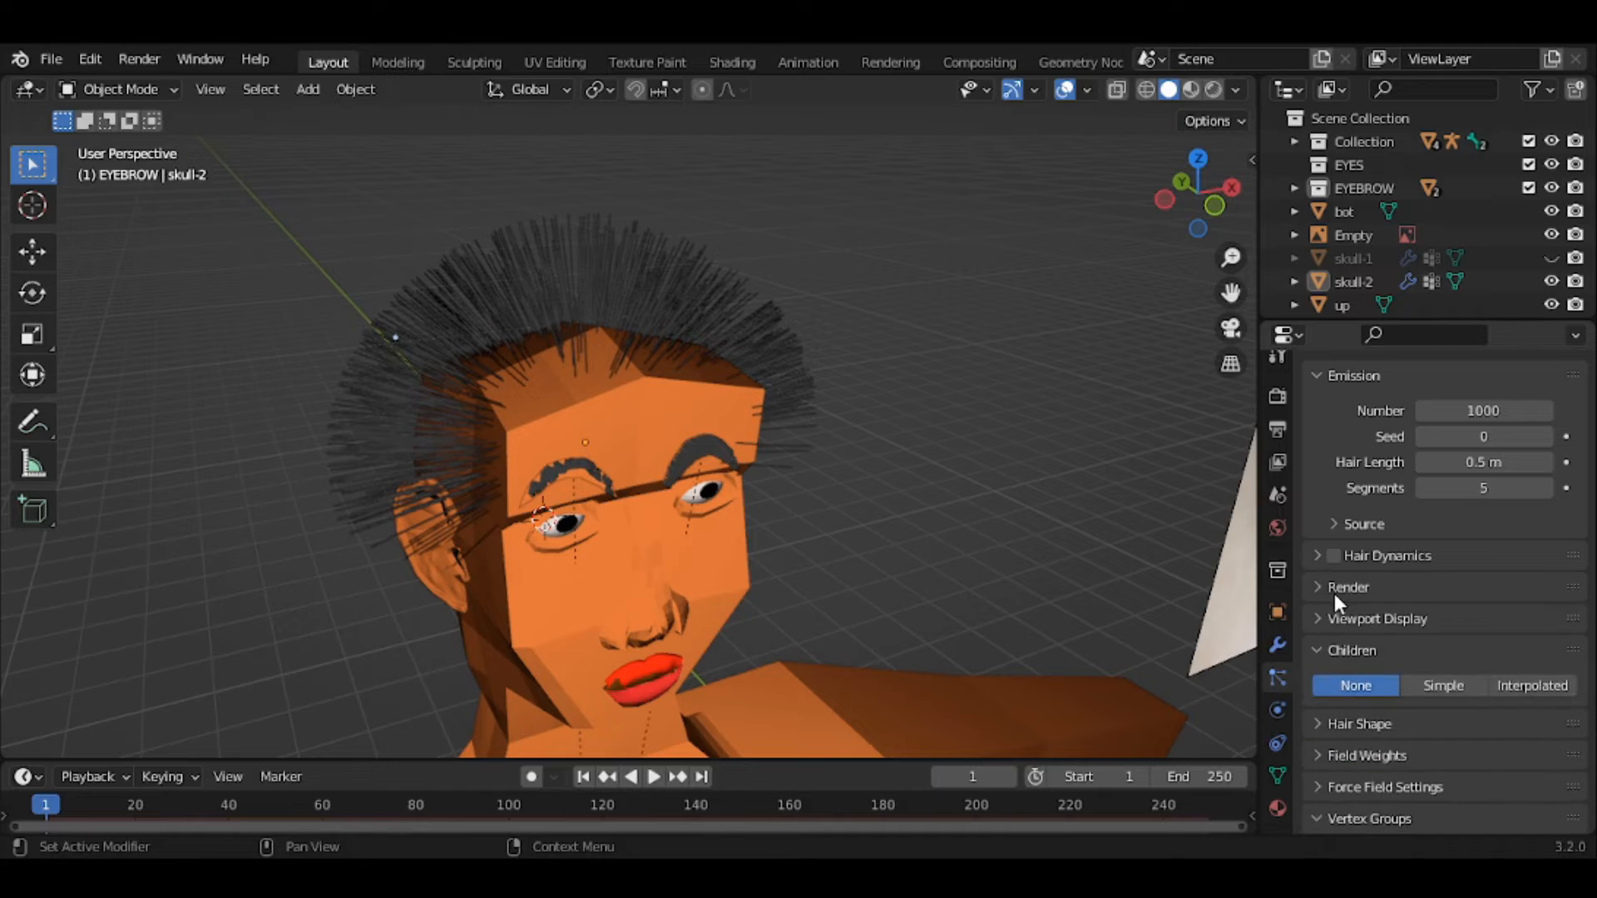
{"action": "left_click", "coordinate": [1323, 372]}
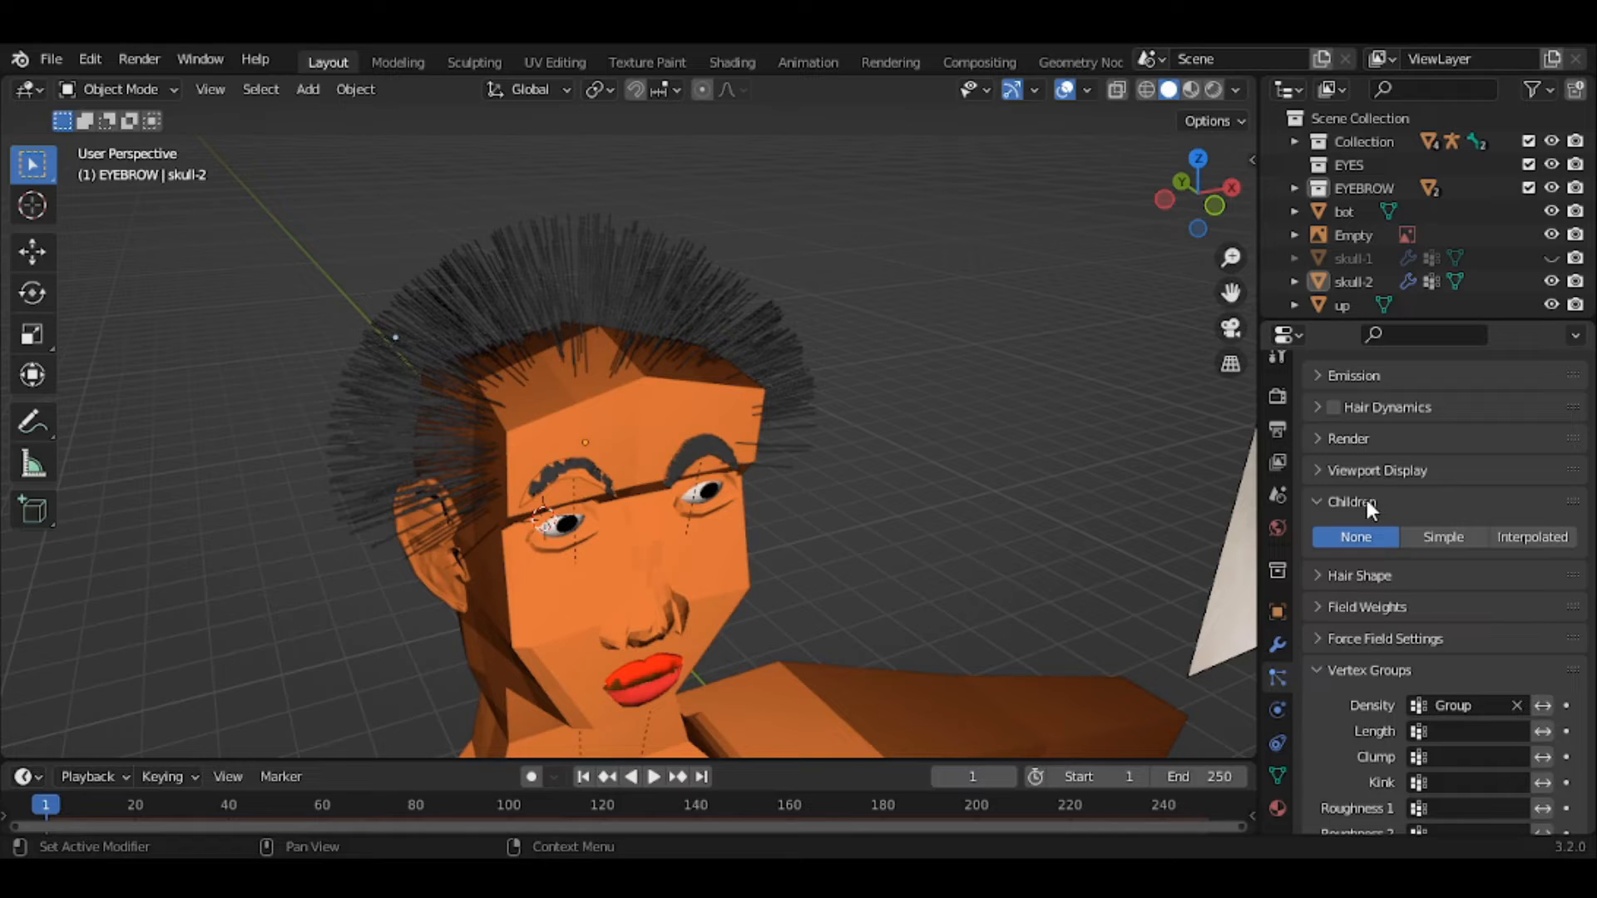
{"action": "left_click", "coordinate": [1524, 543]}
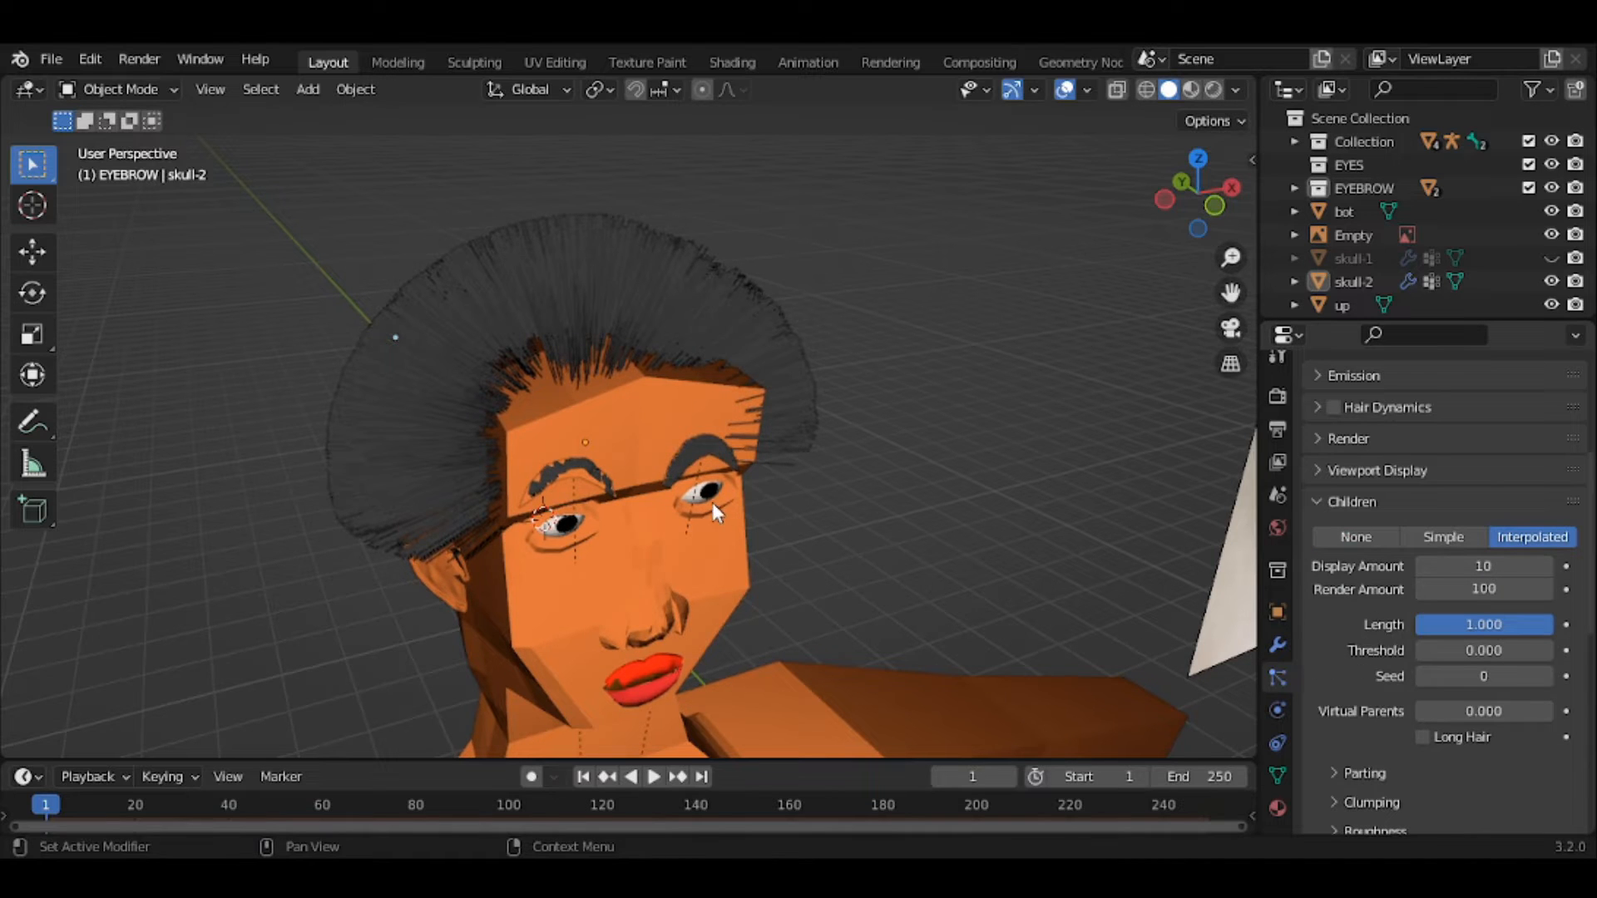
{"action": "middle_click_drag", "start_coordinate": [722, 505], "coordinate": [871, 503]}
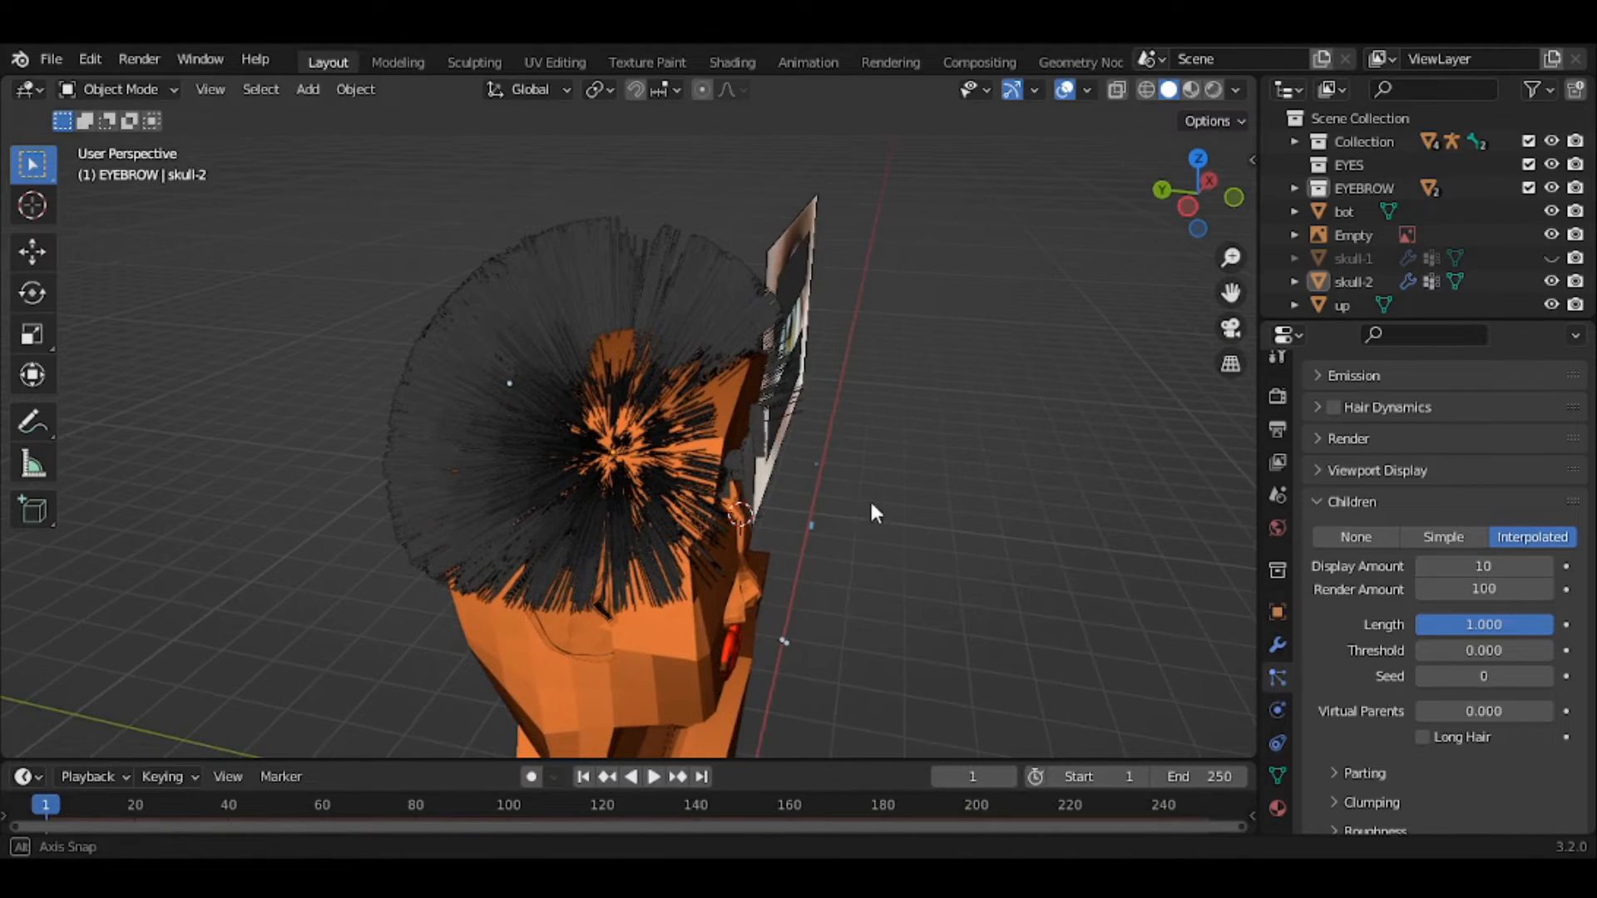
- Set the hair emission number to 1500
{"action": "left_click", "coordinate": [1422, 375]}
{"action": "left_click", "coordinate": [1461, 409]}
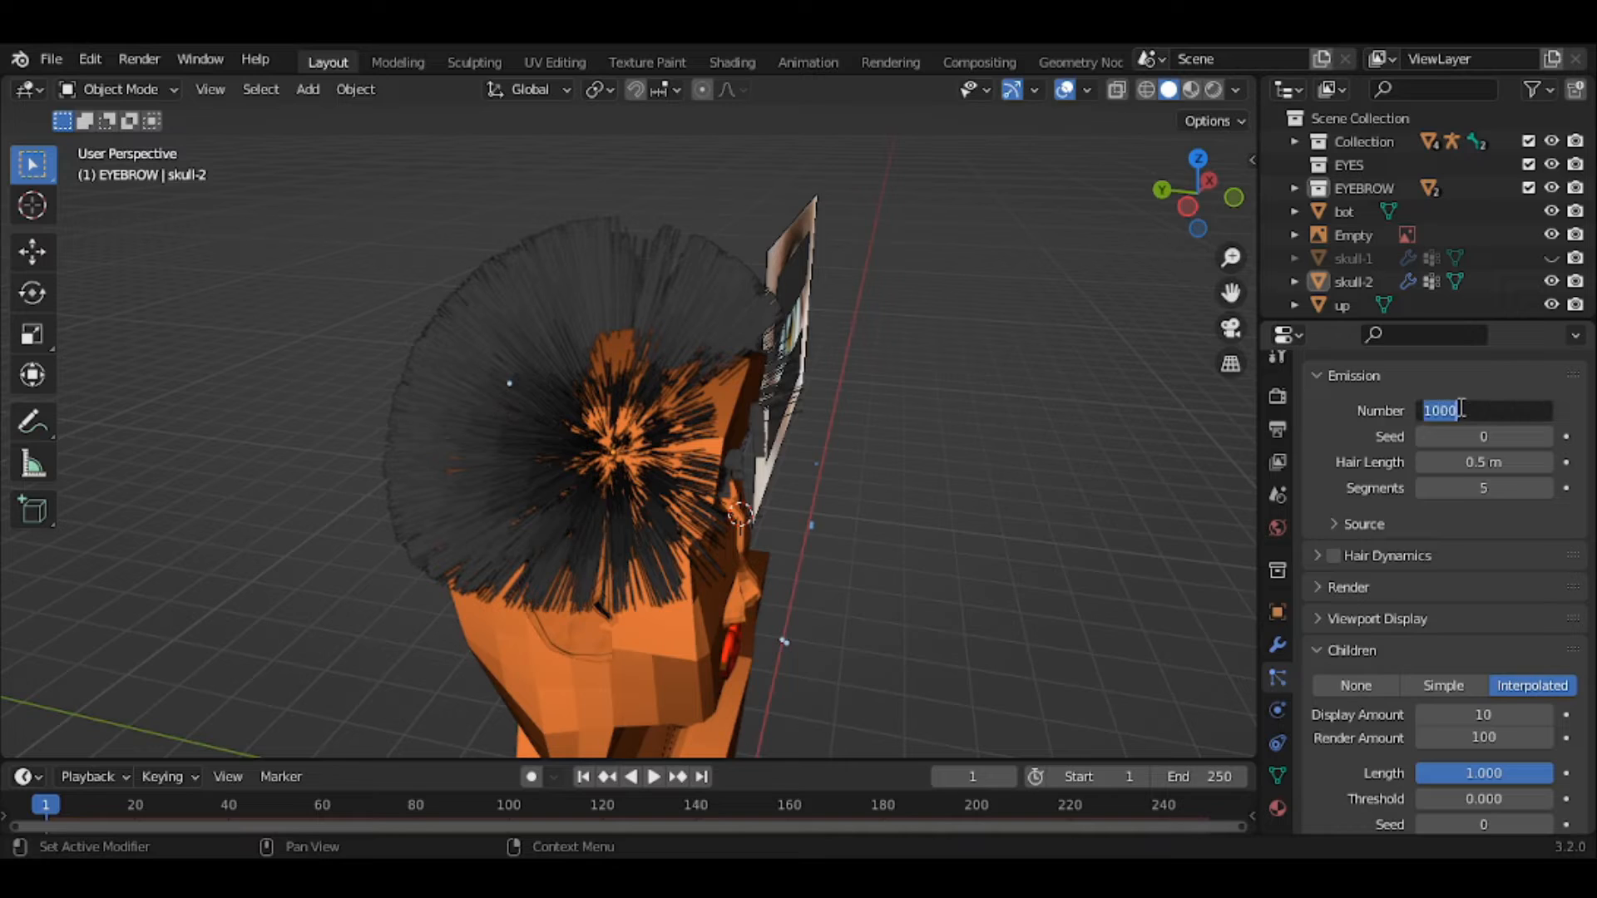
{"action": "type", "text": "1500"}
{"action": "key", "text": "Return"}
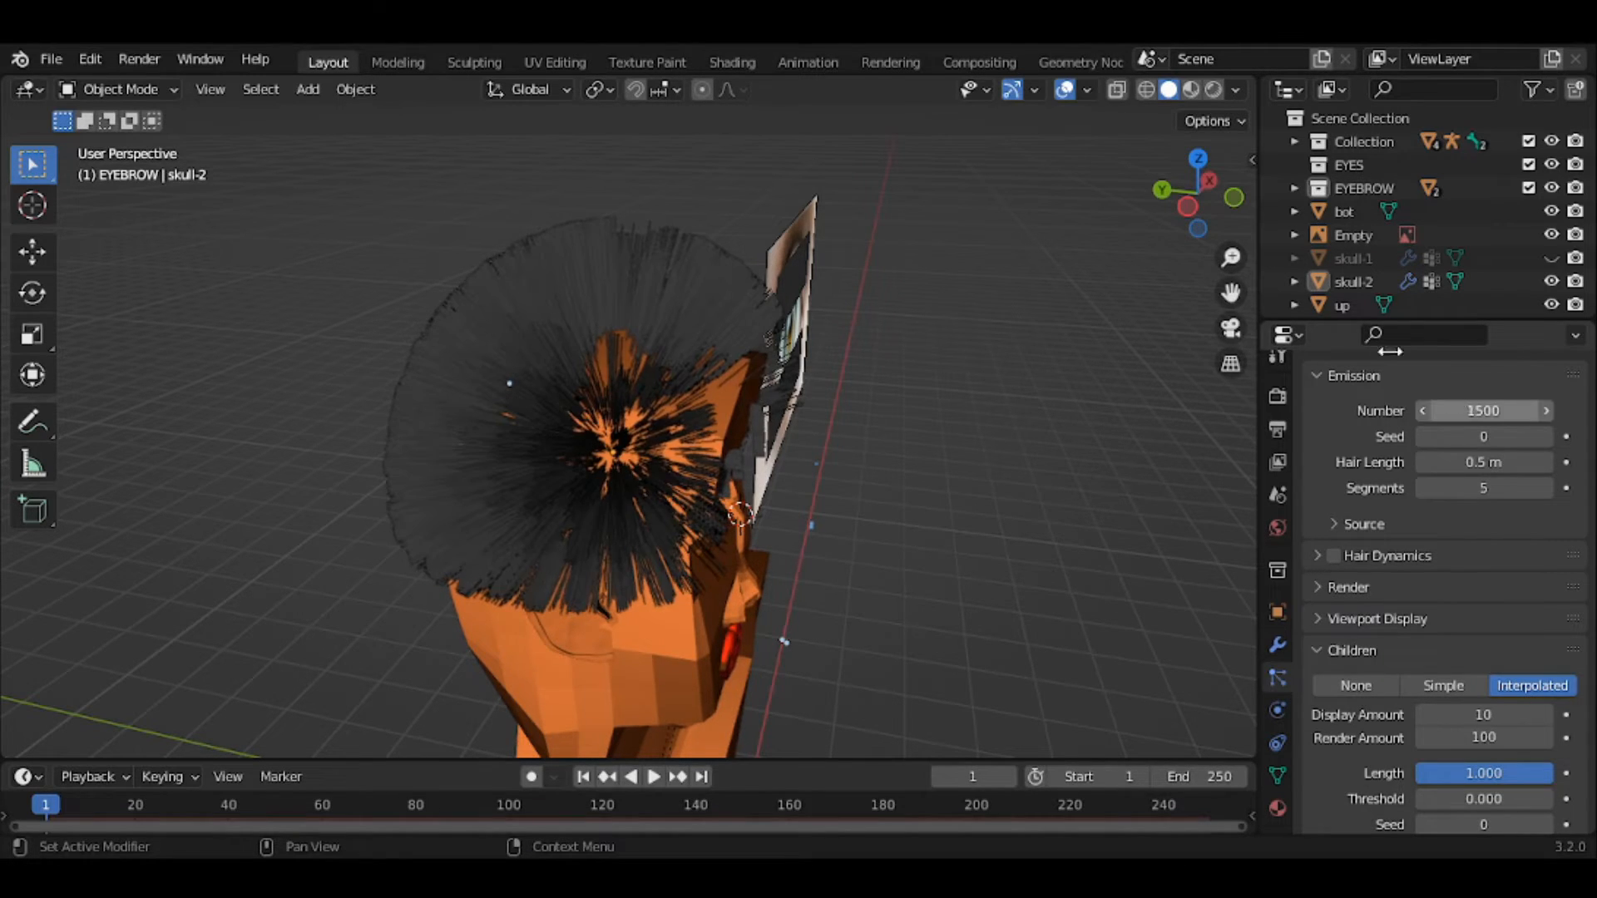
- Select skull-2 and put it in Weight Paint mode
{"action": "middle_click_drag", "start_coordinate": [733, 403], "coordinate": [599, 474]}
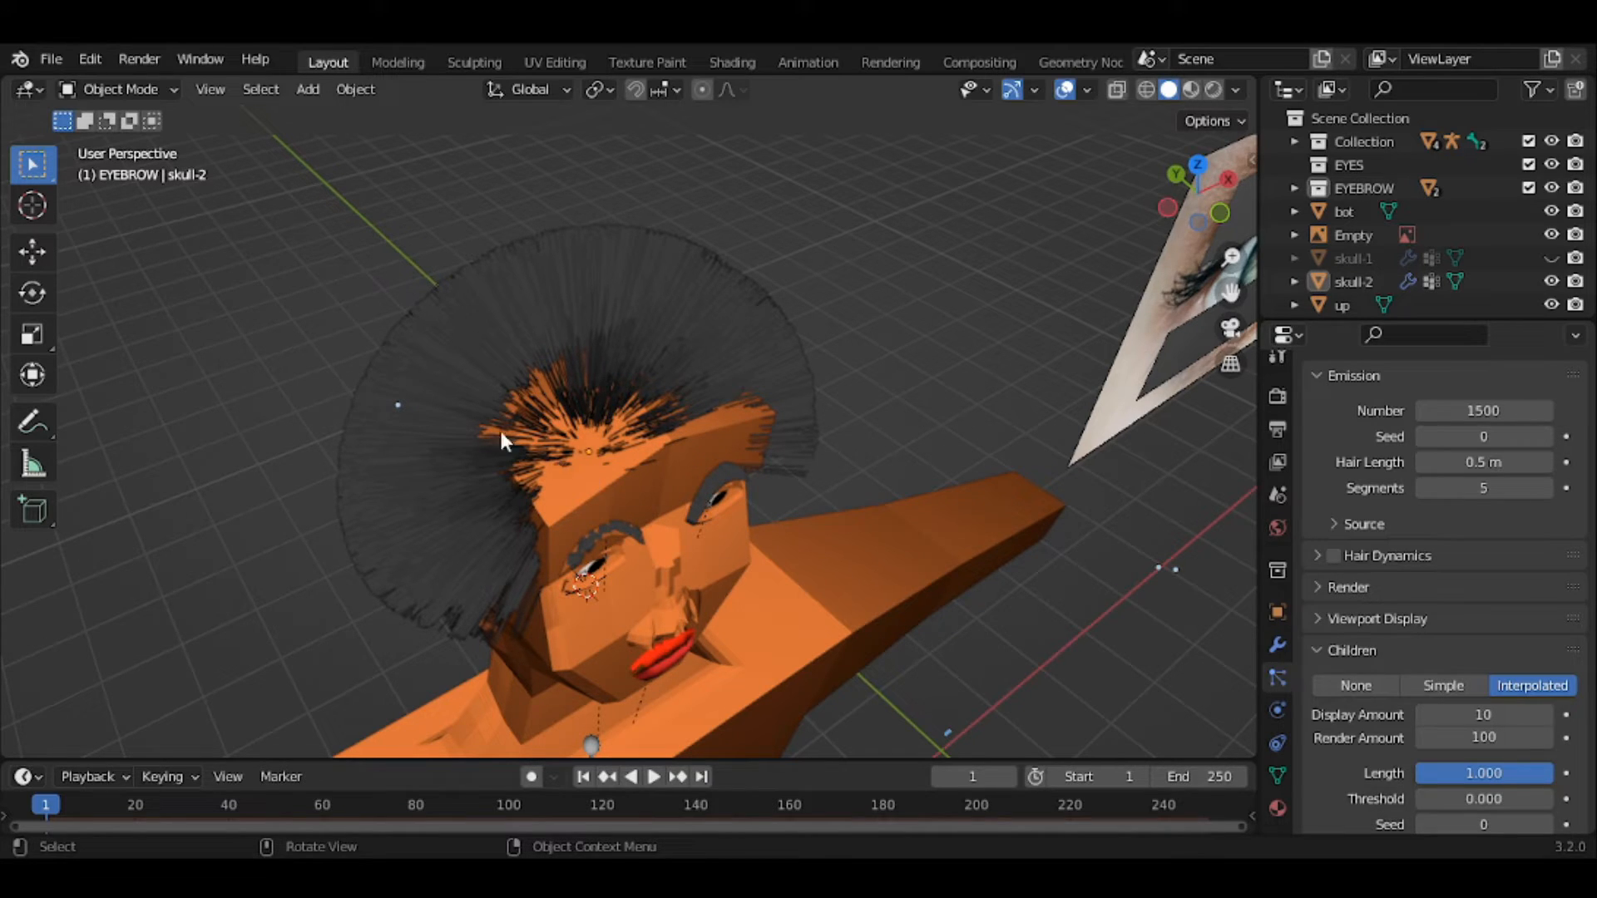
{"action": "left_click", "coordinate": [129, 90]}
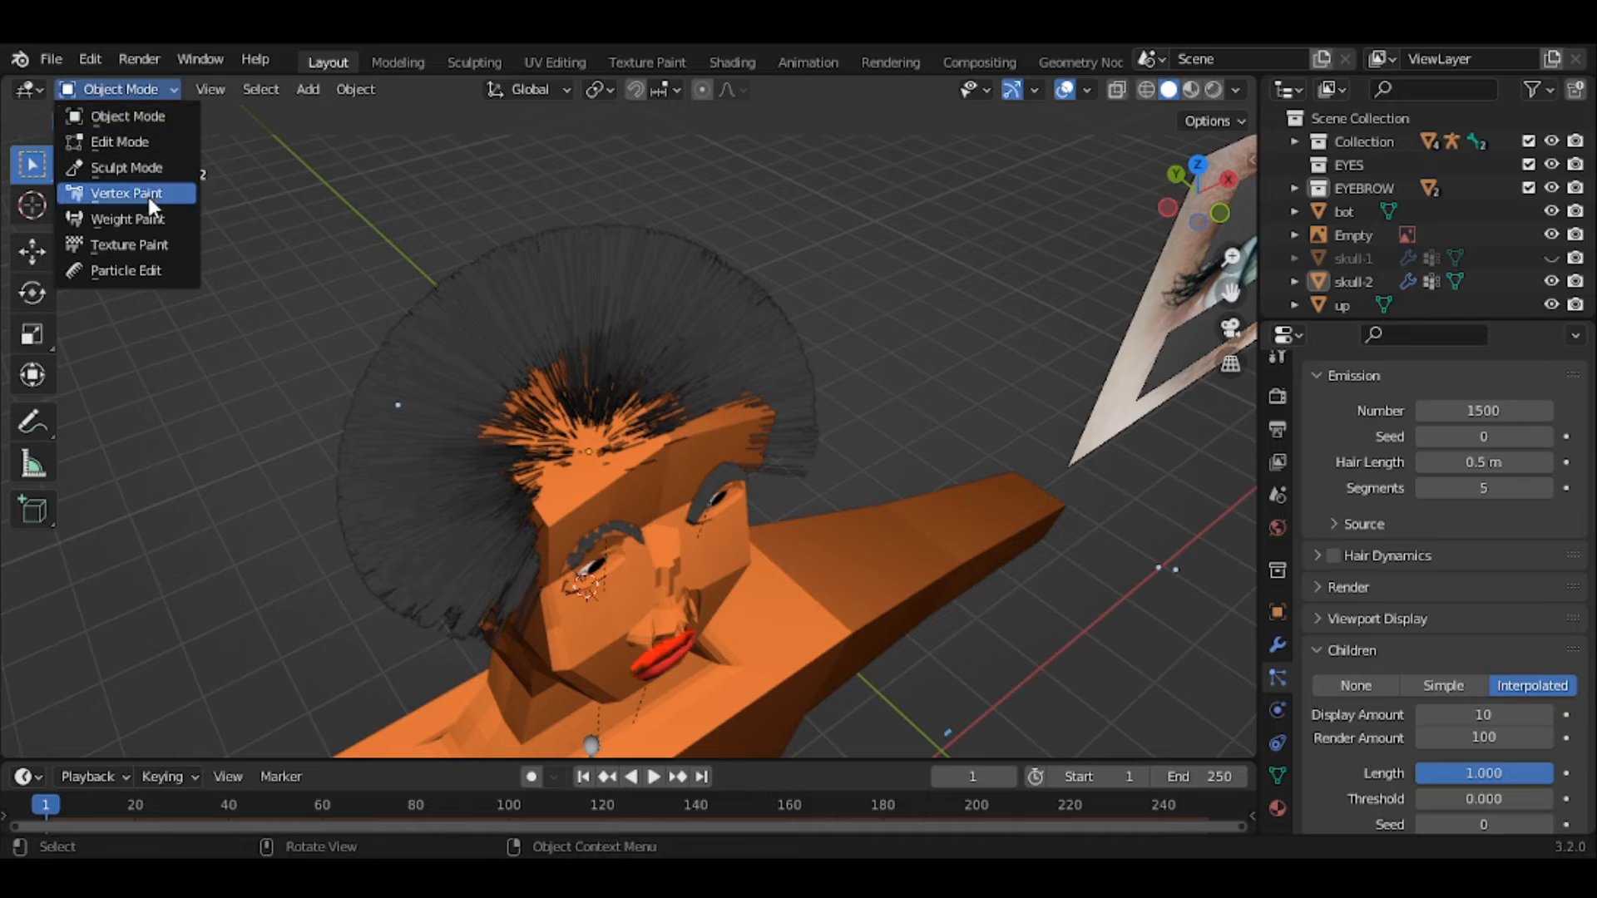
{"action": "left_click", "coordinate": [1370, 281]}
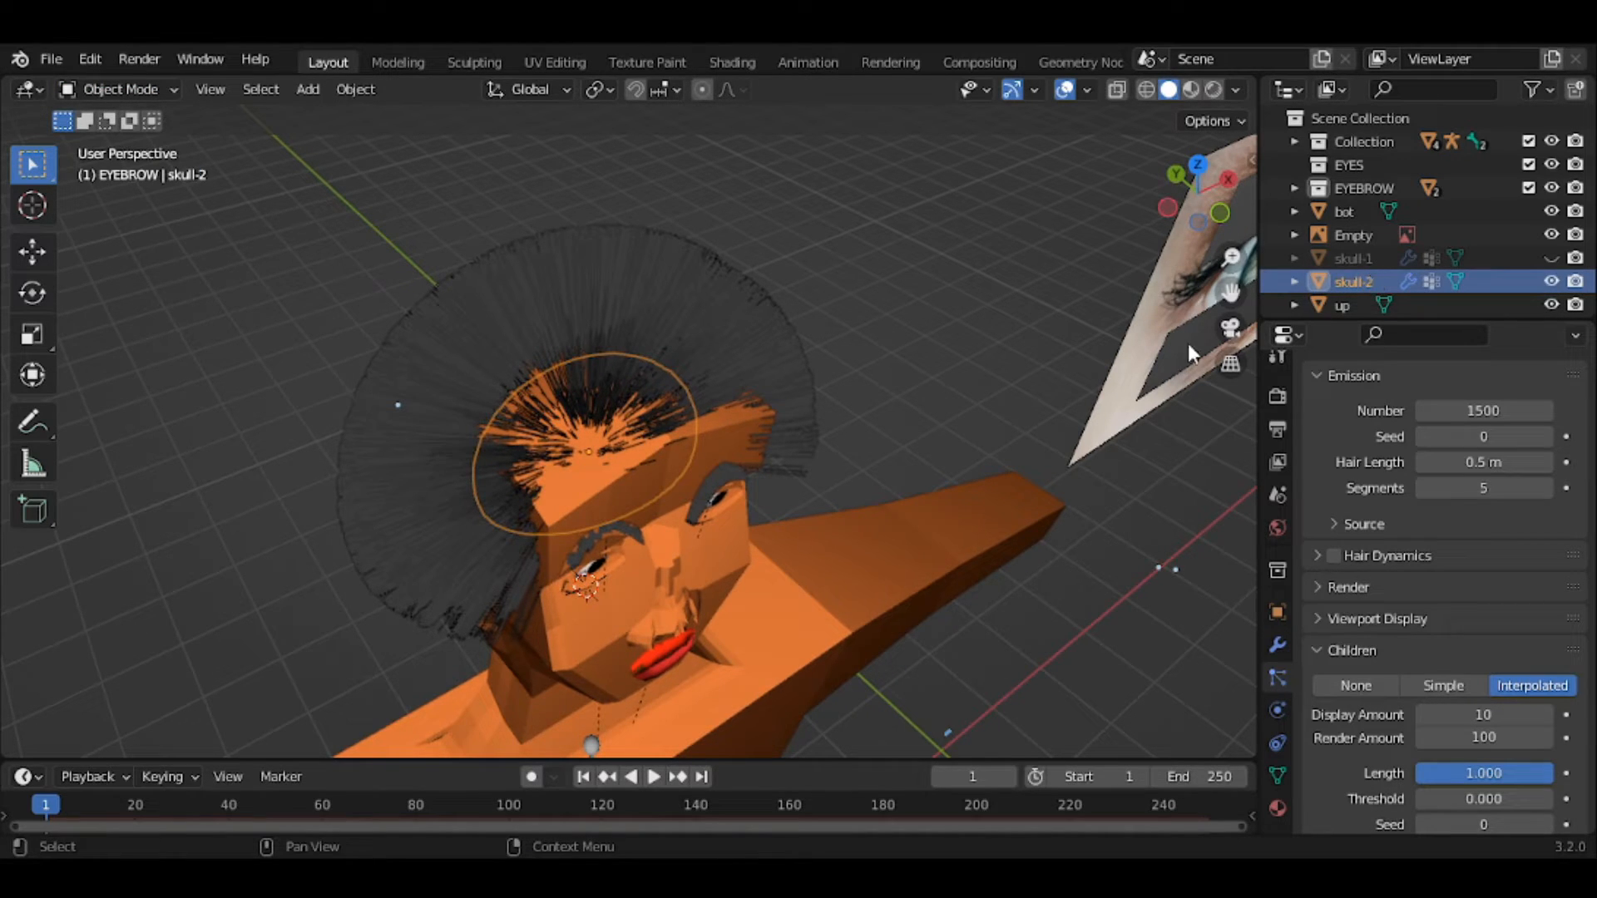
{"action": "left_click", "coordinate": [96, 88]}
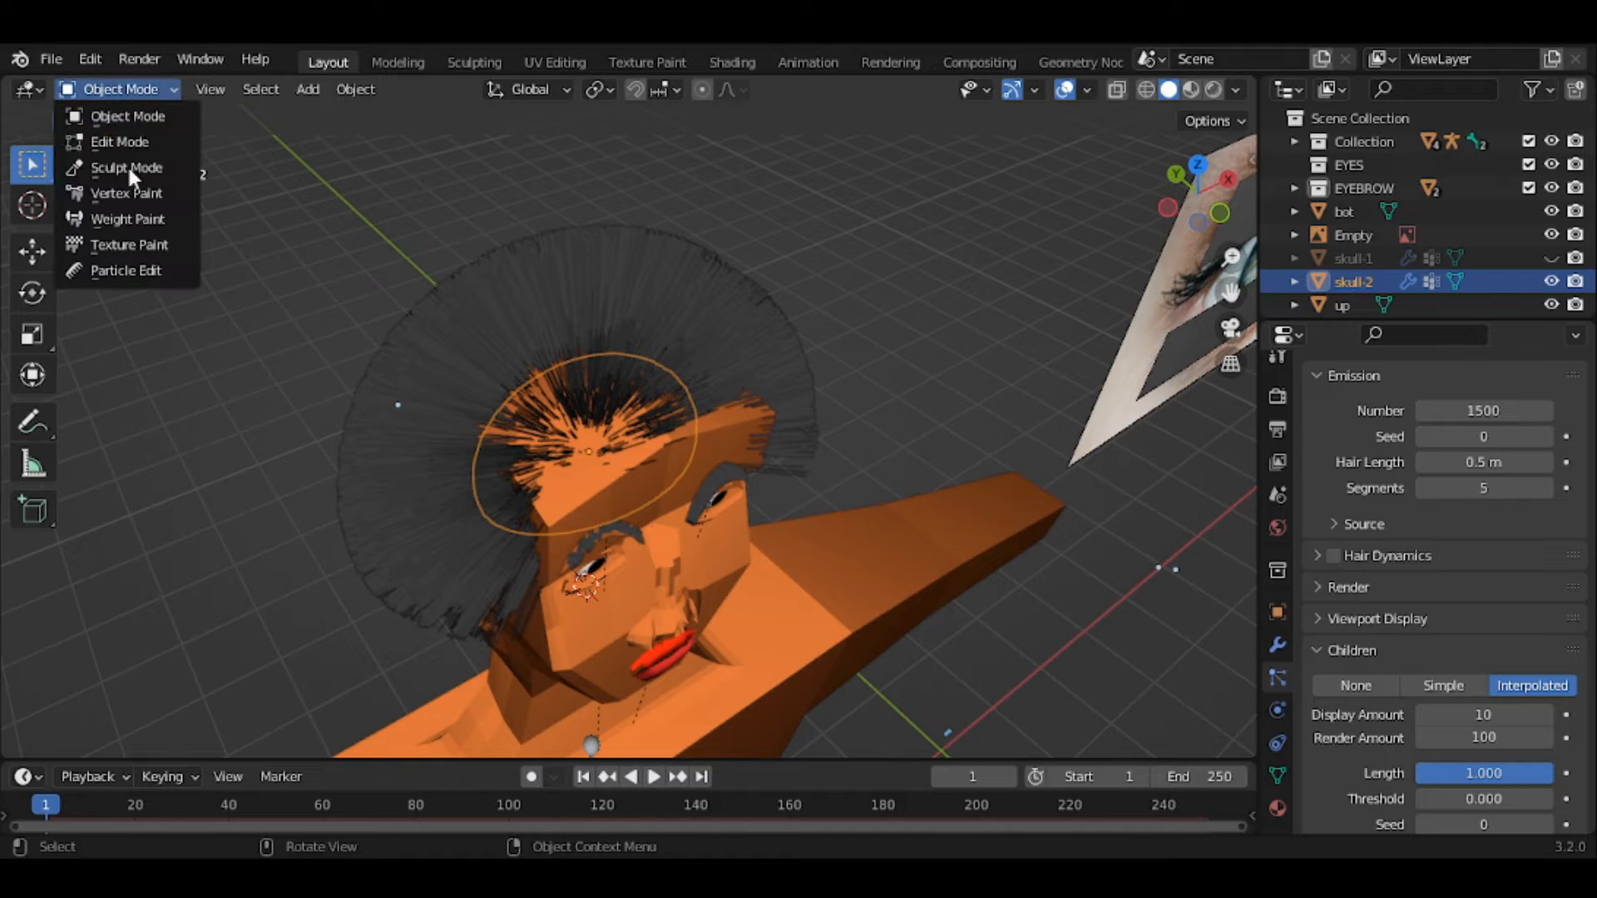
{"action": "left_click", "coordinate": [128, 219]}
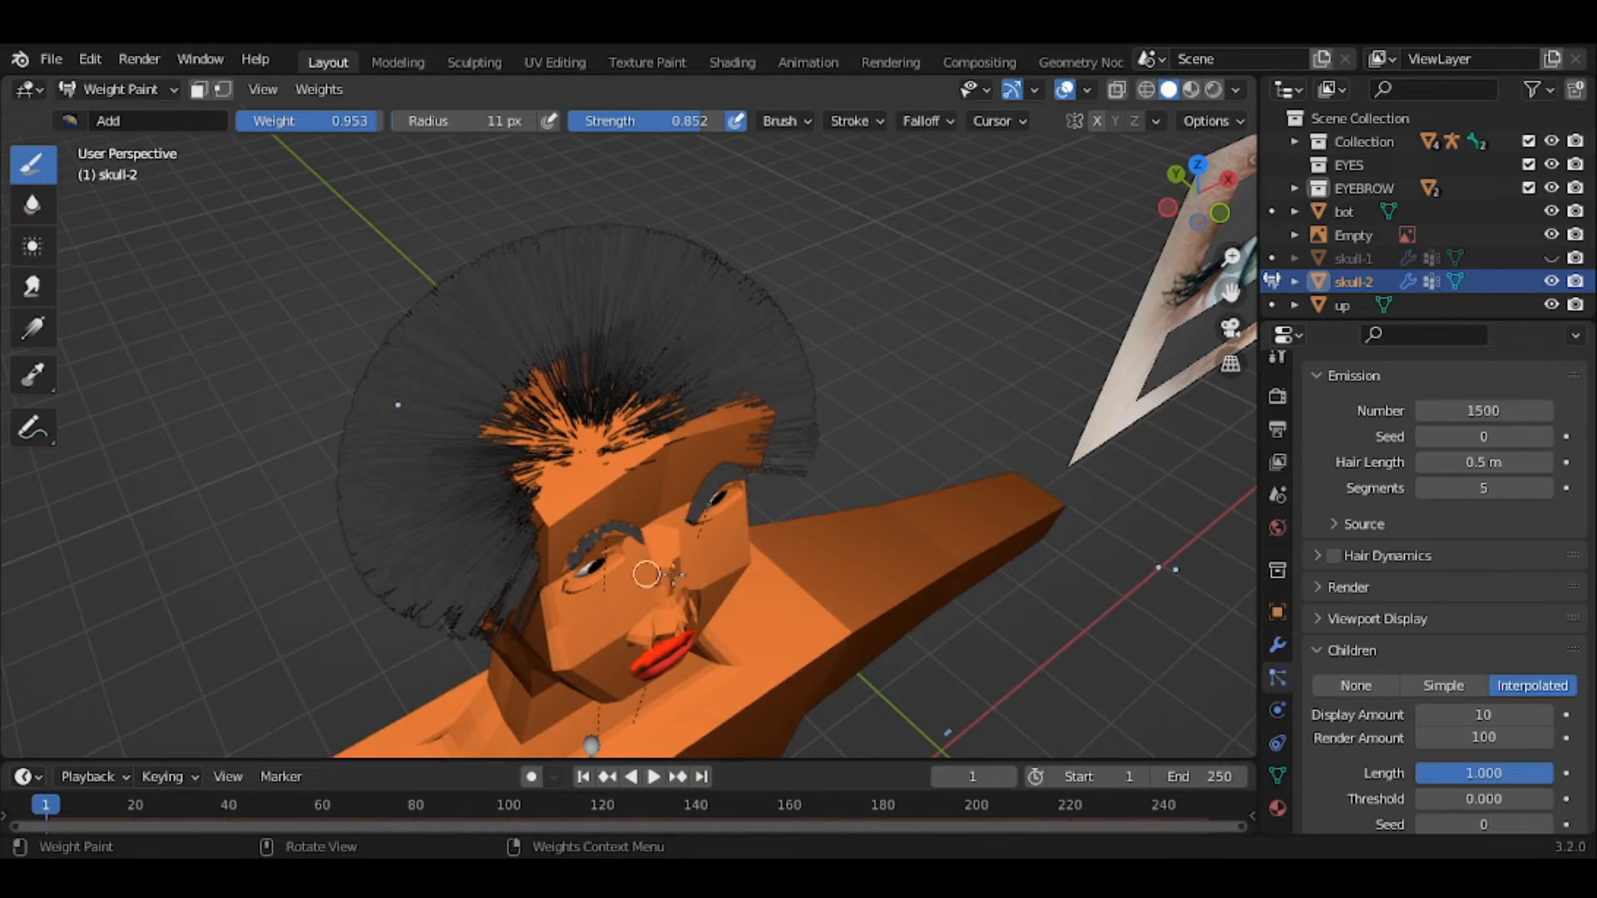
{"action": "mouse_move", "coordinate": [627, 517]}
{"action": "left_mouse_down"}
{"action": "mouse_move", "coordinate": [607, 491]}
{"action": "mouse_move", "coordinate": [597, 505]}
{"action": "left_mouse_up"}
{"action": "middle_click_drag", "start_coordinate": [598, 505], "coordinate": [589, 460]}
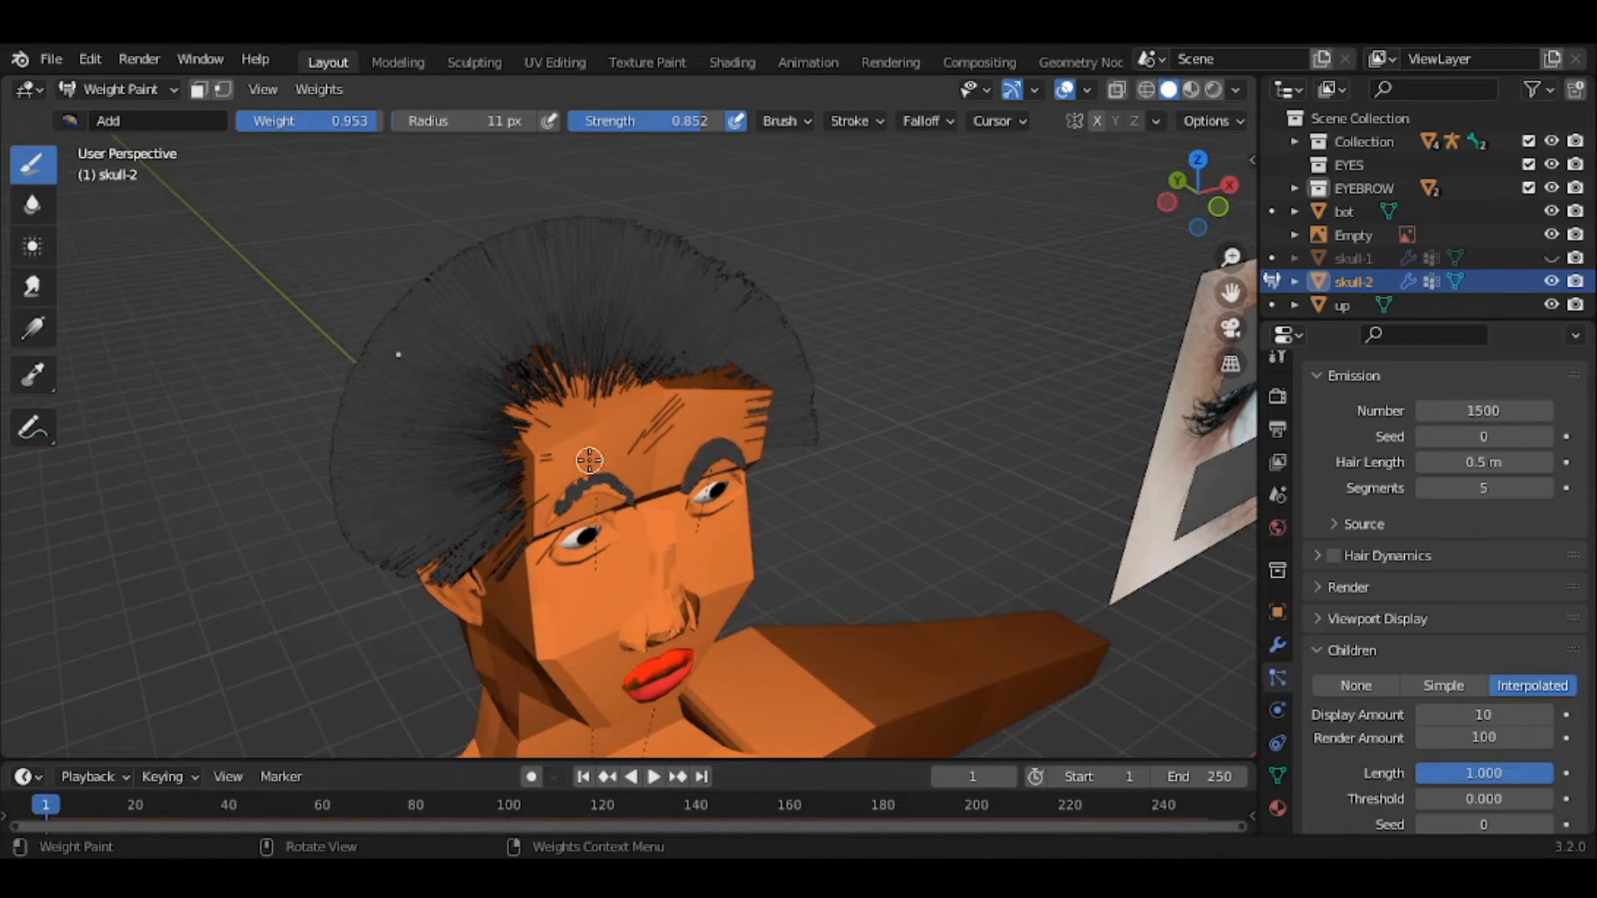
{"action": "key", "text": "ctrl+z"}
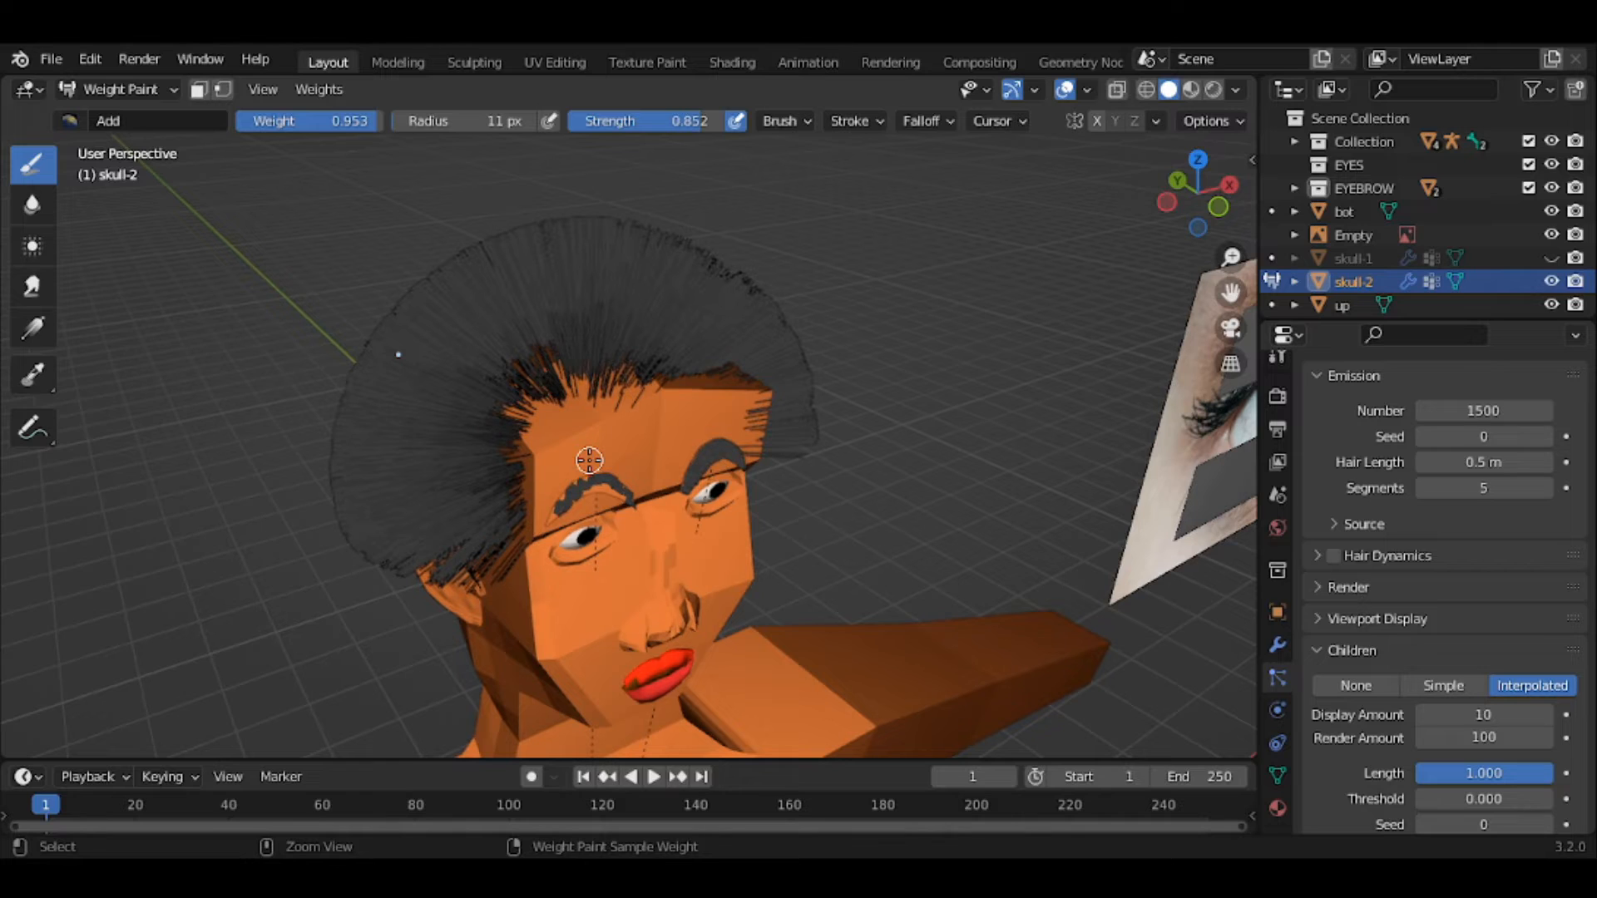
- Paint weight at the hairline above the character's right eyebrow and set the hair emission seed to 7
{"action": "mouse_move", "coordinate": [569, 420]}
{"action": "left_mouse_down"}
{"action": "mouse_move", "coordinate": [537, 426]}
{"action": "mouse_move", "coordinate": [582, 425]}
{"action": "mouse_move", "coordinate": [639, 382]}
{"action": "mouse_move", "coordinate": [582, 406]}
{"action": "left_mouse_up"}
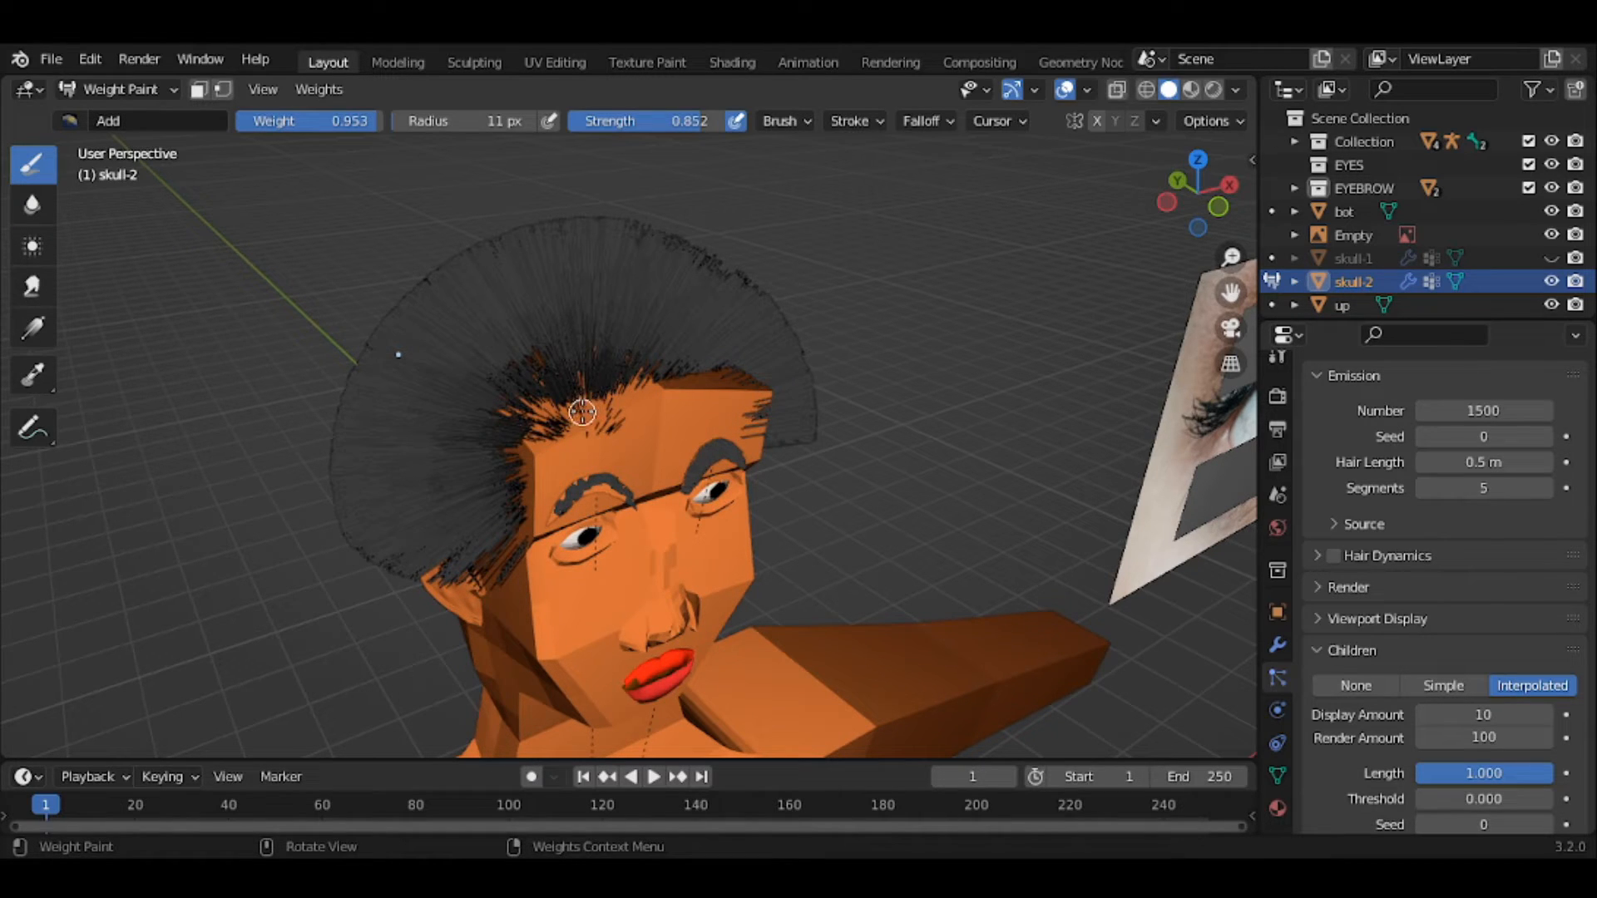
{"action": "left_click", "coordinate": [1542, 436]}
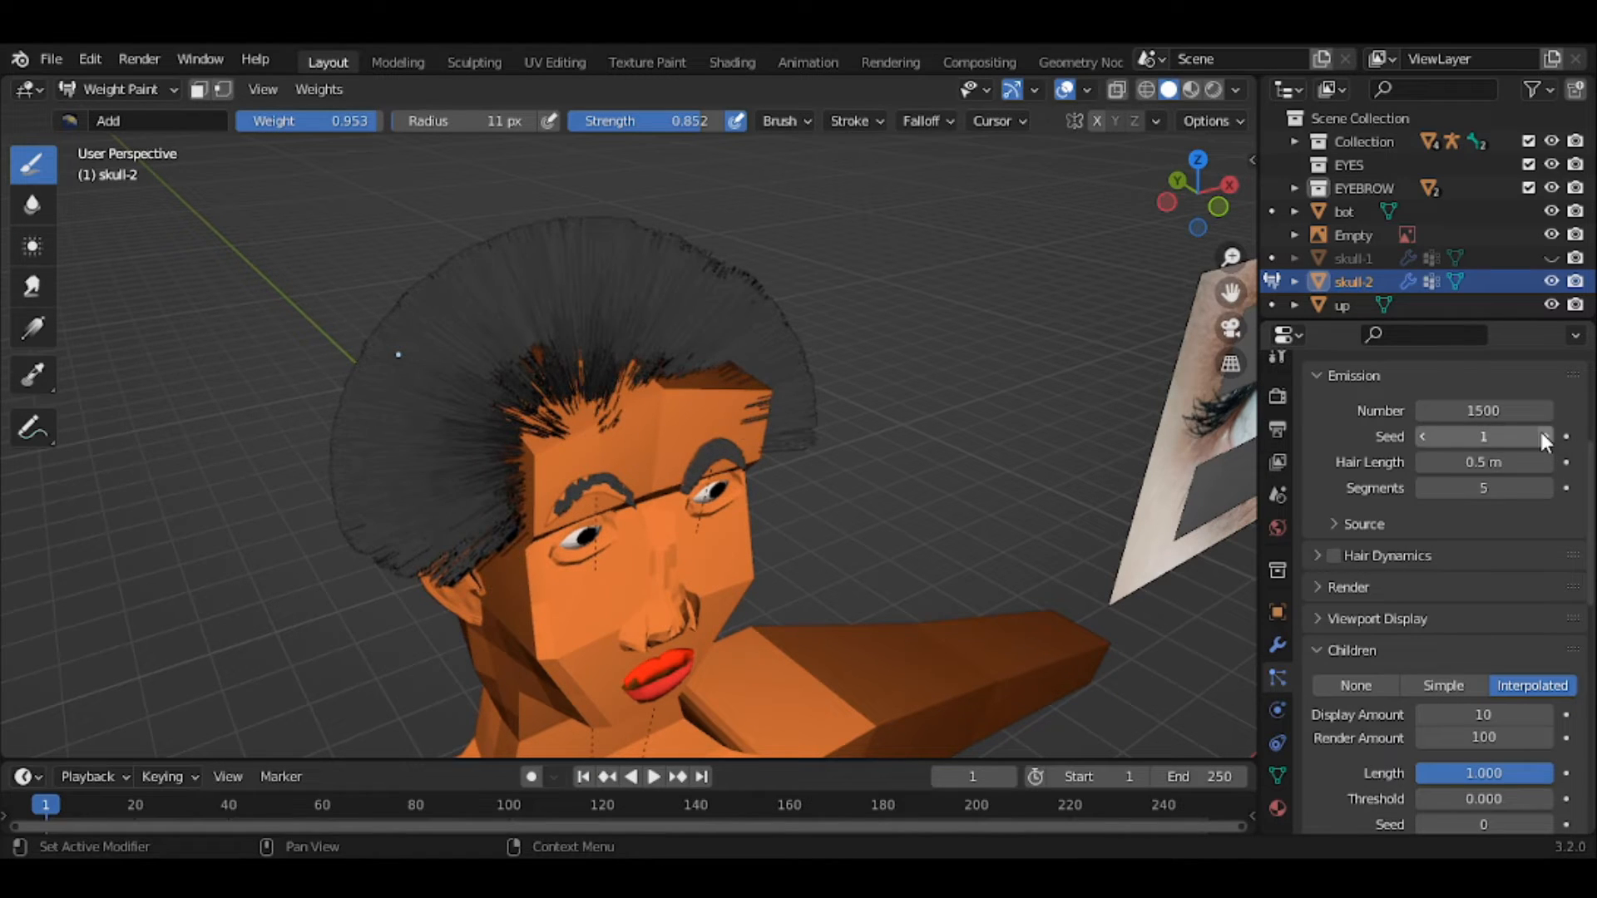
{"action": "left_click", "coordinate": [1542, 436]}
{"action": "left_click", "coordinate": [1542, 436]}
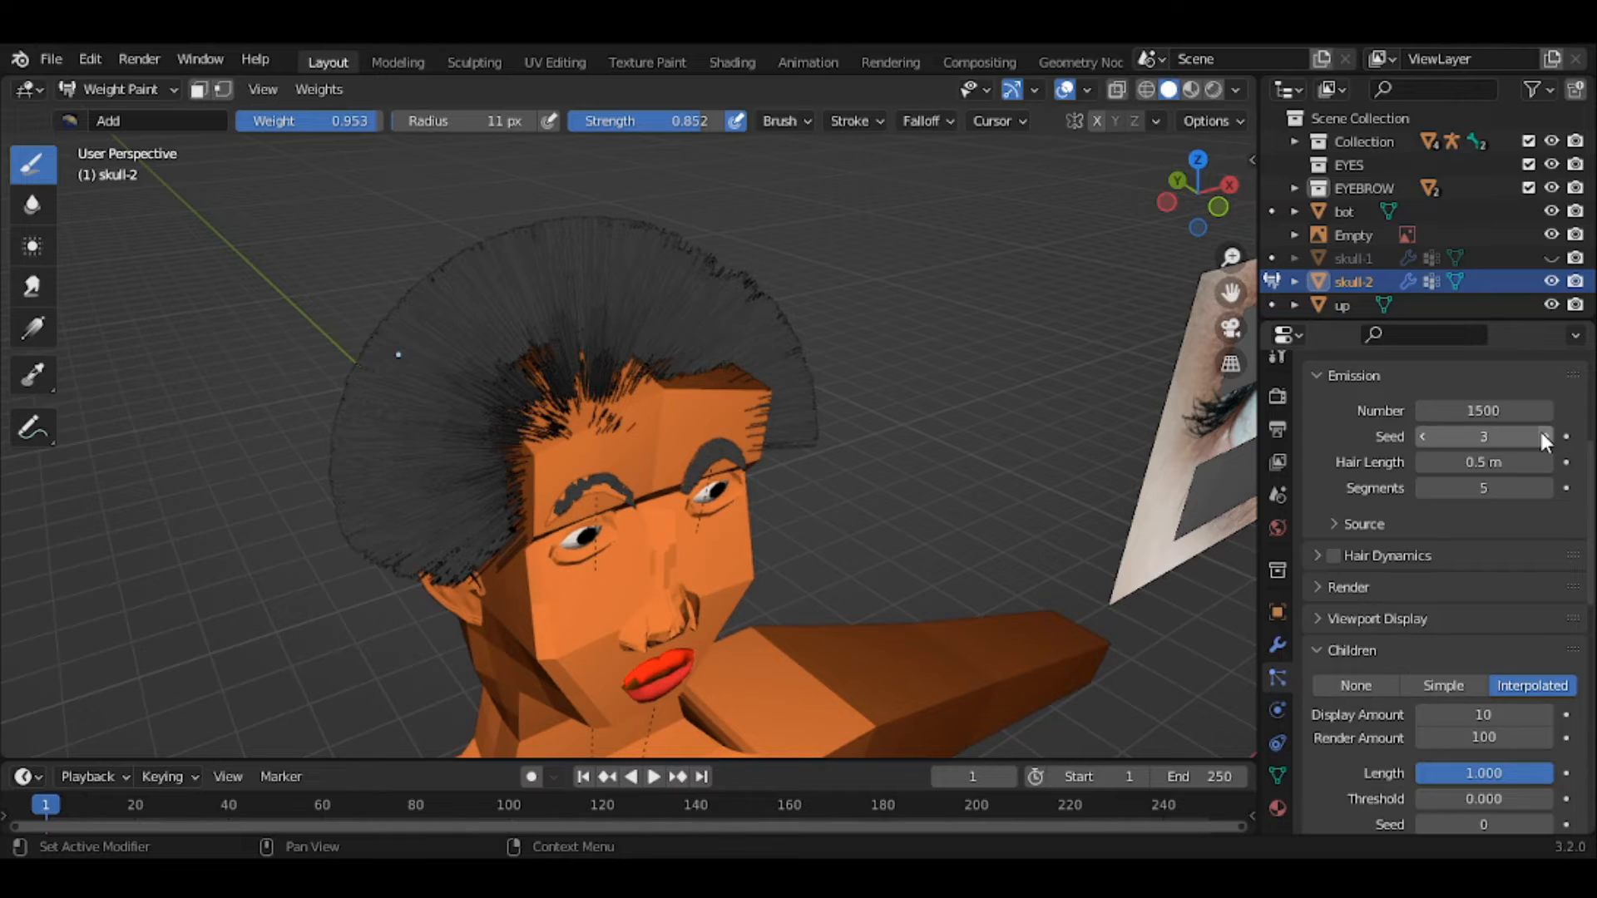
{"action": "left_click", "coordinate": [1542, 436]}
{"action": "left_click", "coordinate": [1542, 435]}
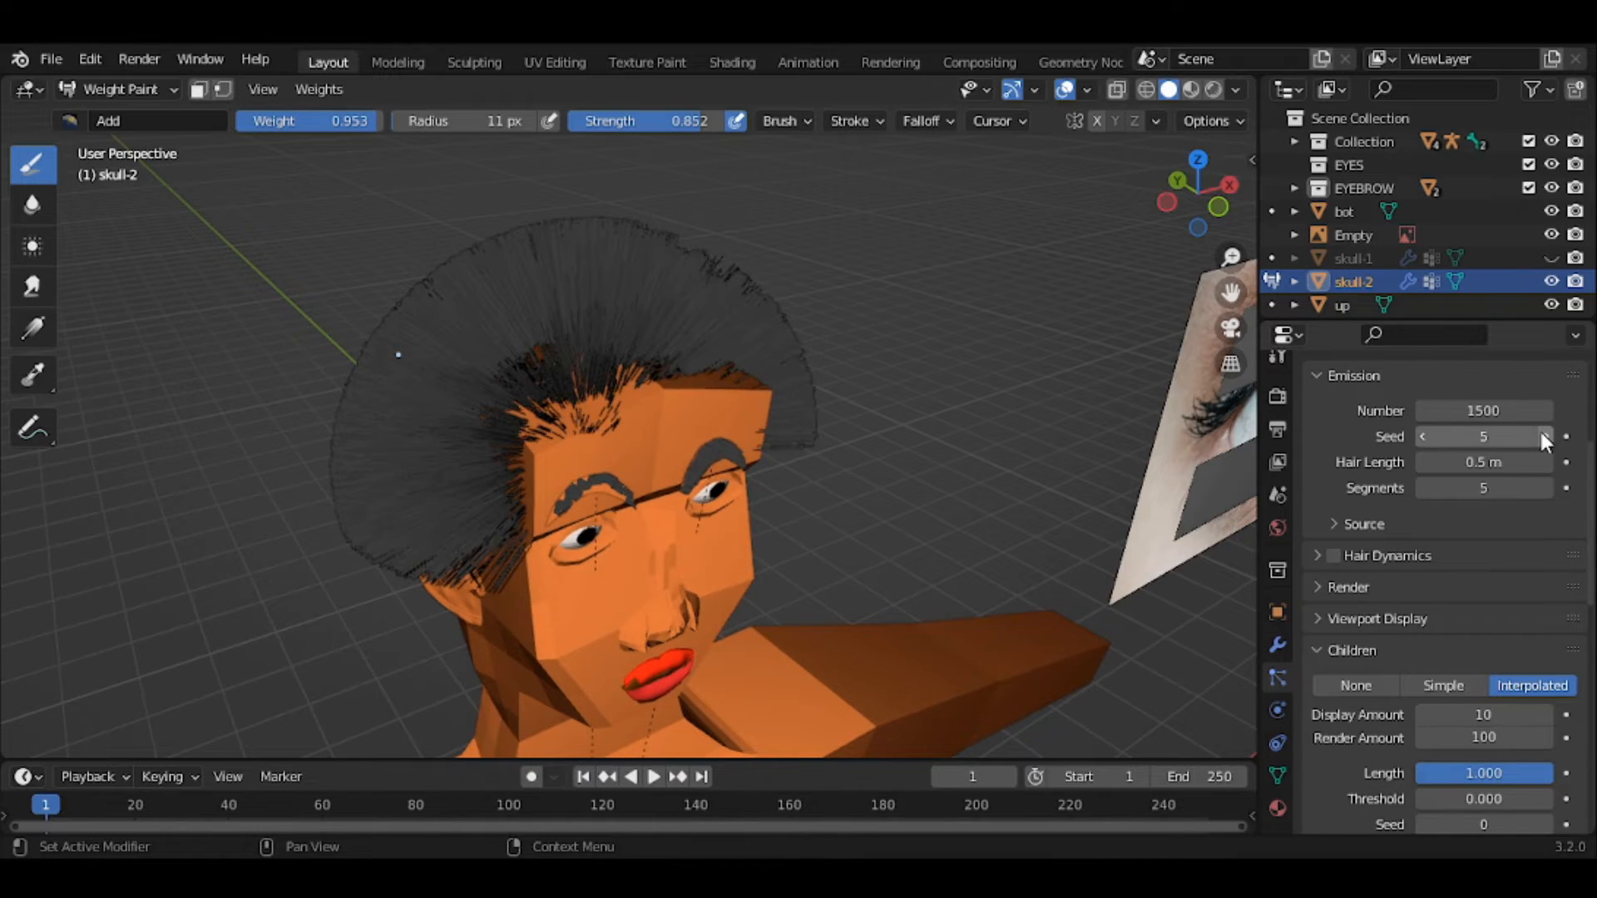
{"action": "left_click", "coordinate": [1541, 435]}
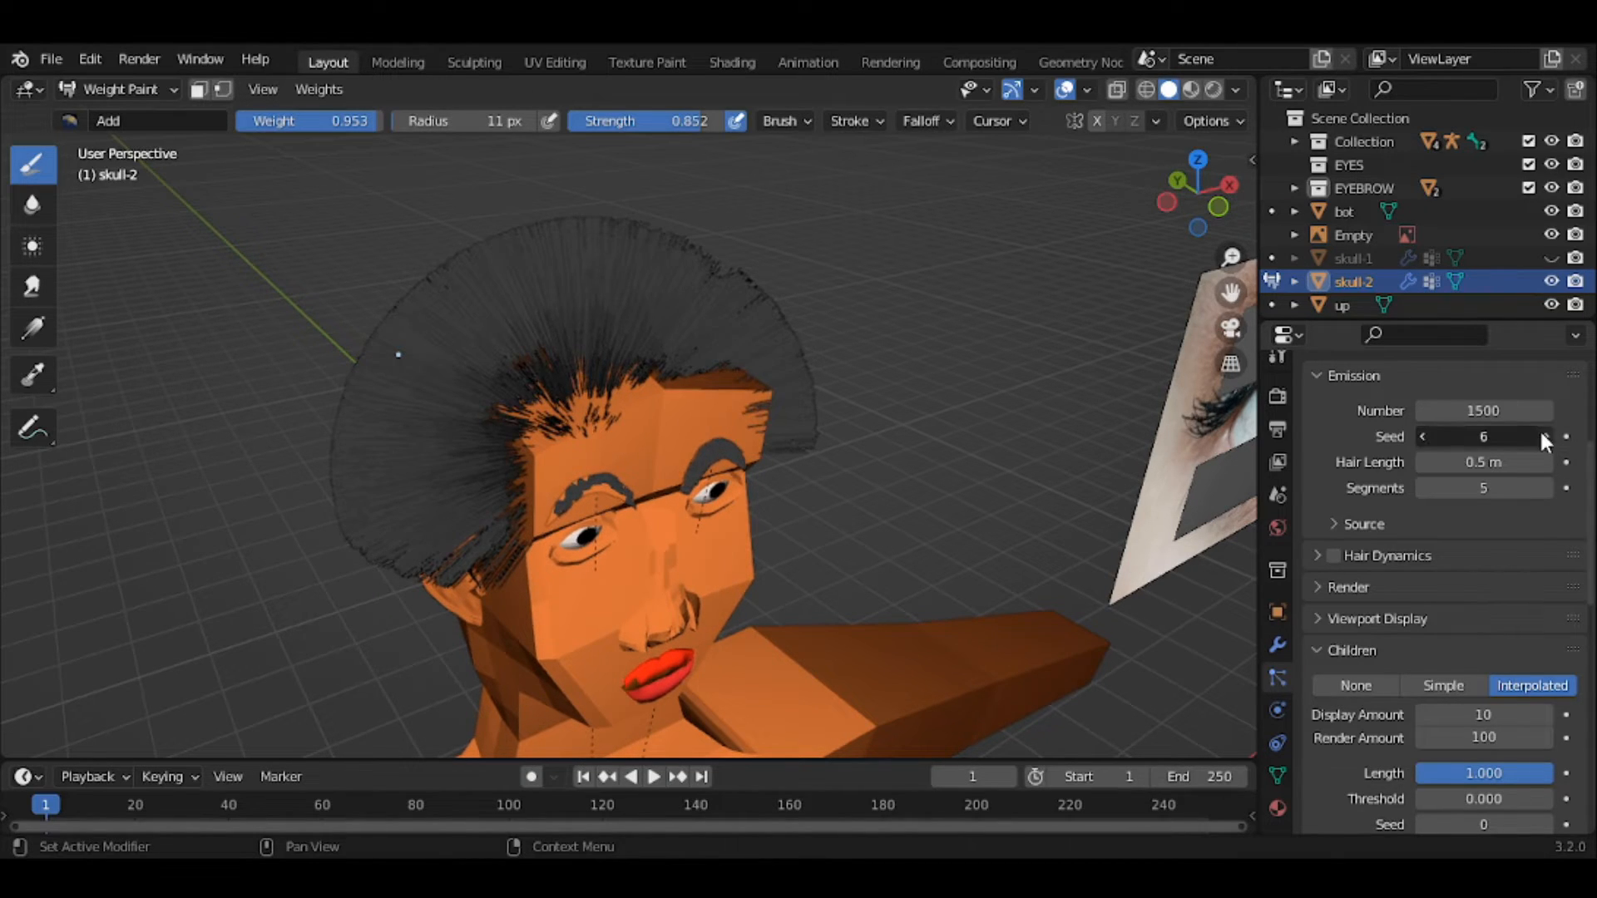
{"action": "left_click", "coordinate": [1541, 434]}
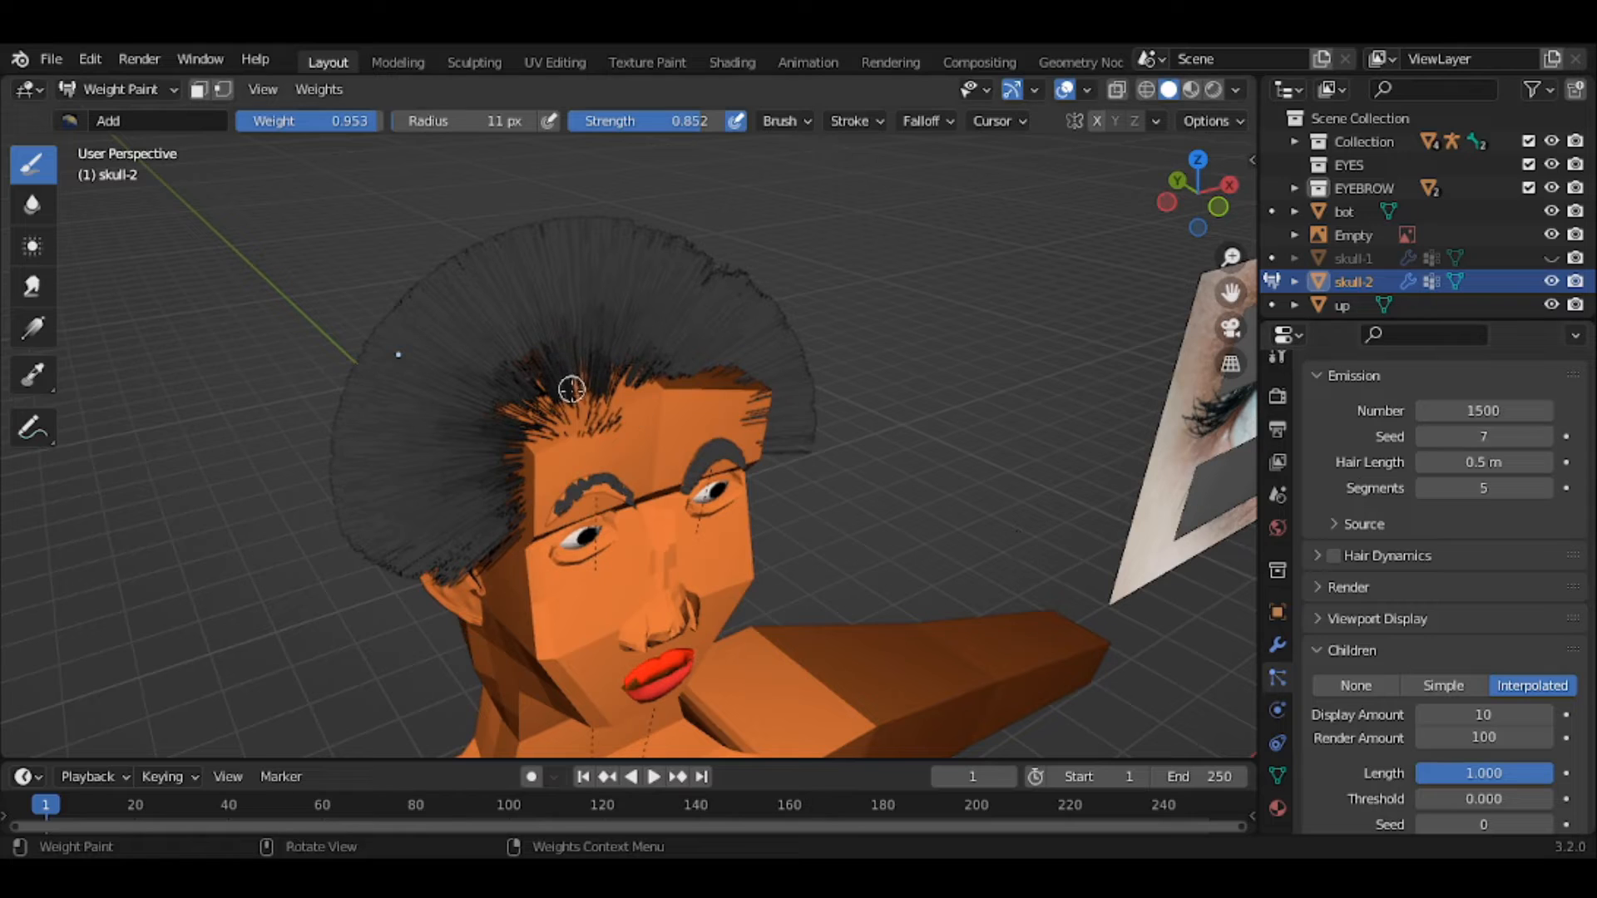
- Add another weight stroke at the front hairline above the forehead and return to Object Mode
{"action": "left_click_drag", "start_coordinate": [581, 414], "coordinate": [565, 425]}
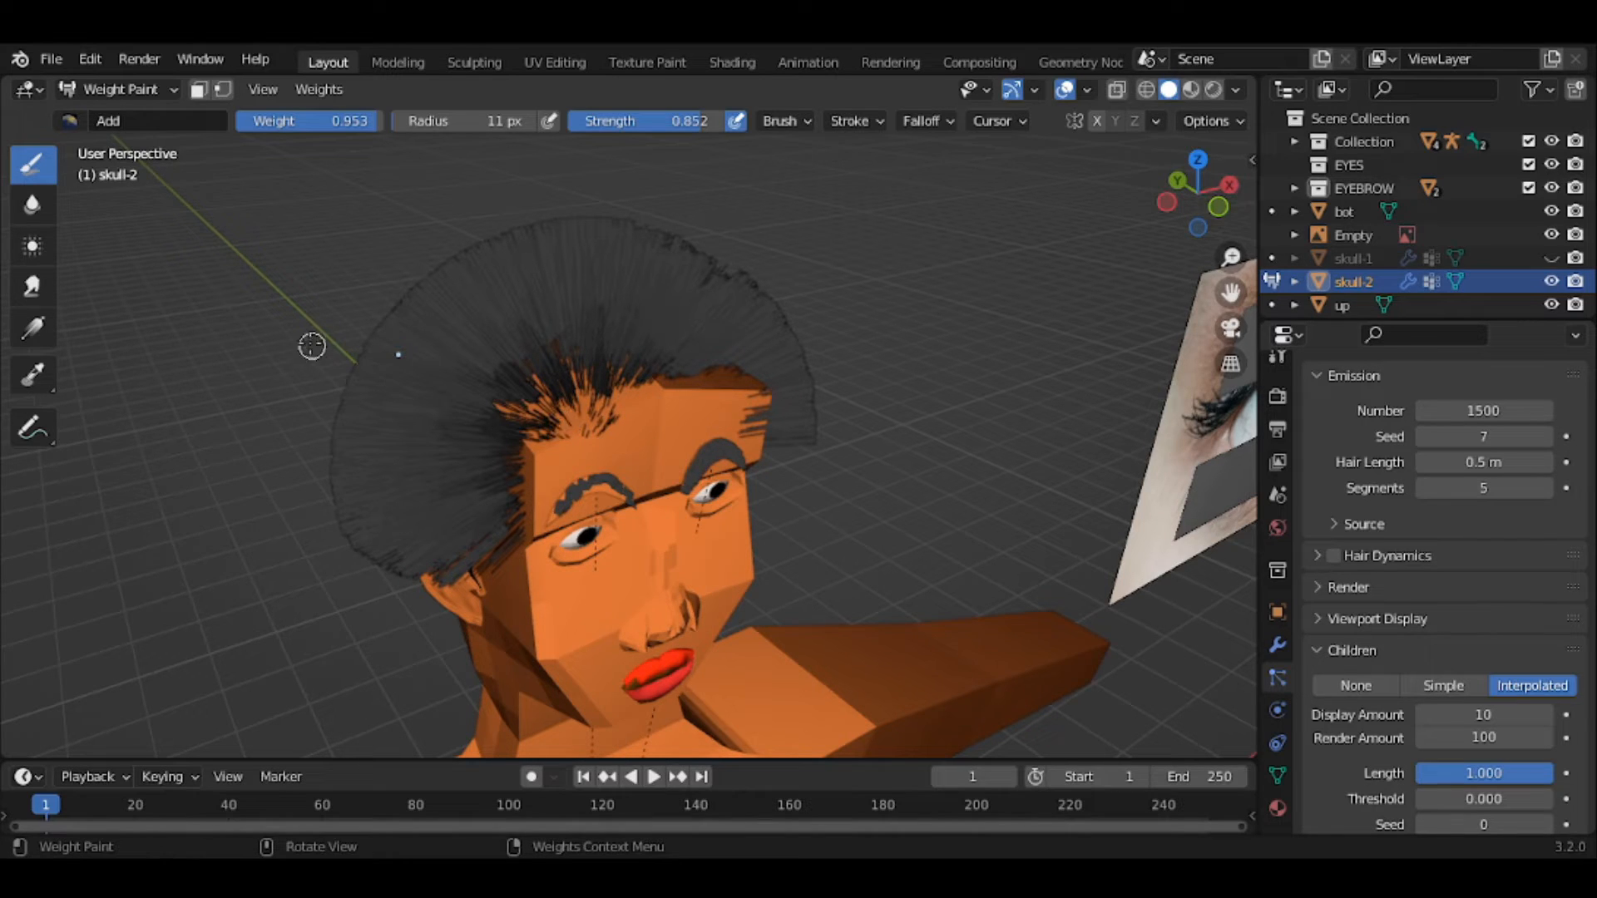
{"action": "left_click", "coordinate": [108, 93]}
{"action": "left_click", "coordinate": [127, 117]}
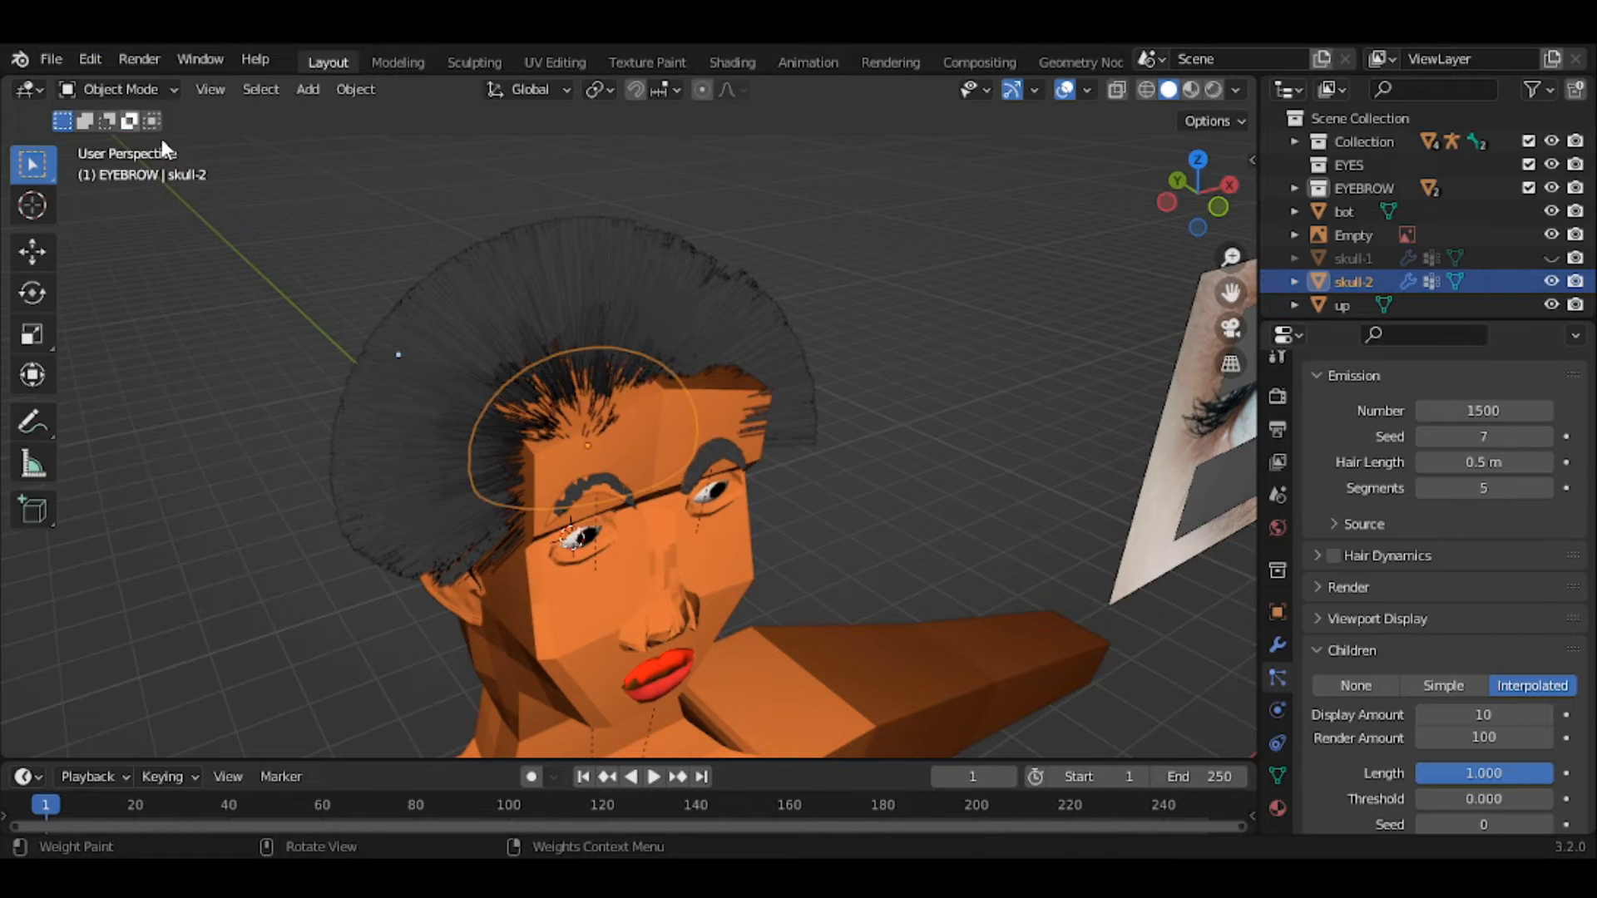
- Hide the body mesh and select skull-2
{"action": "left_click", "coordinate": [940, 668]}
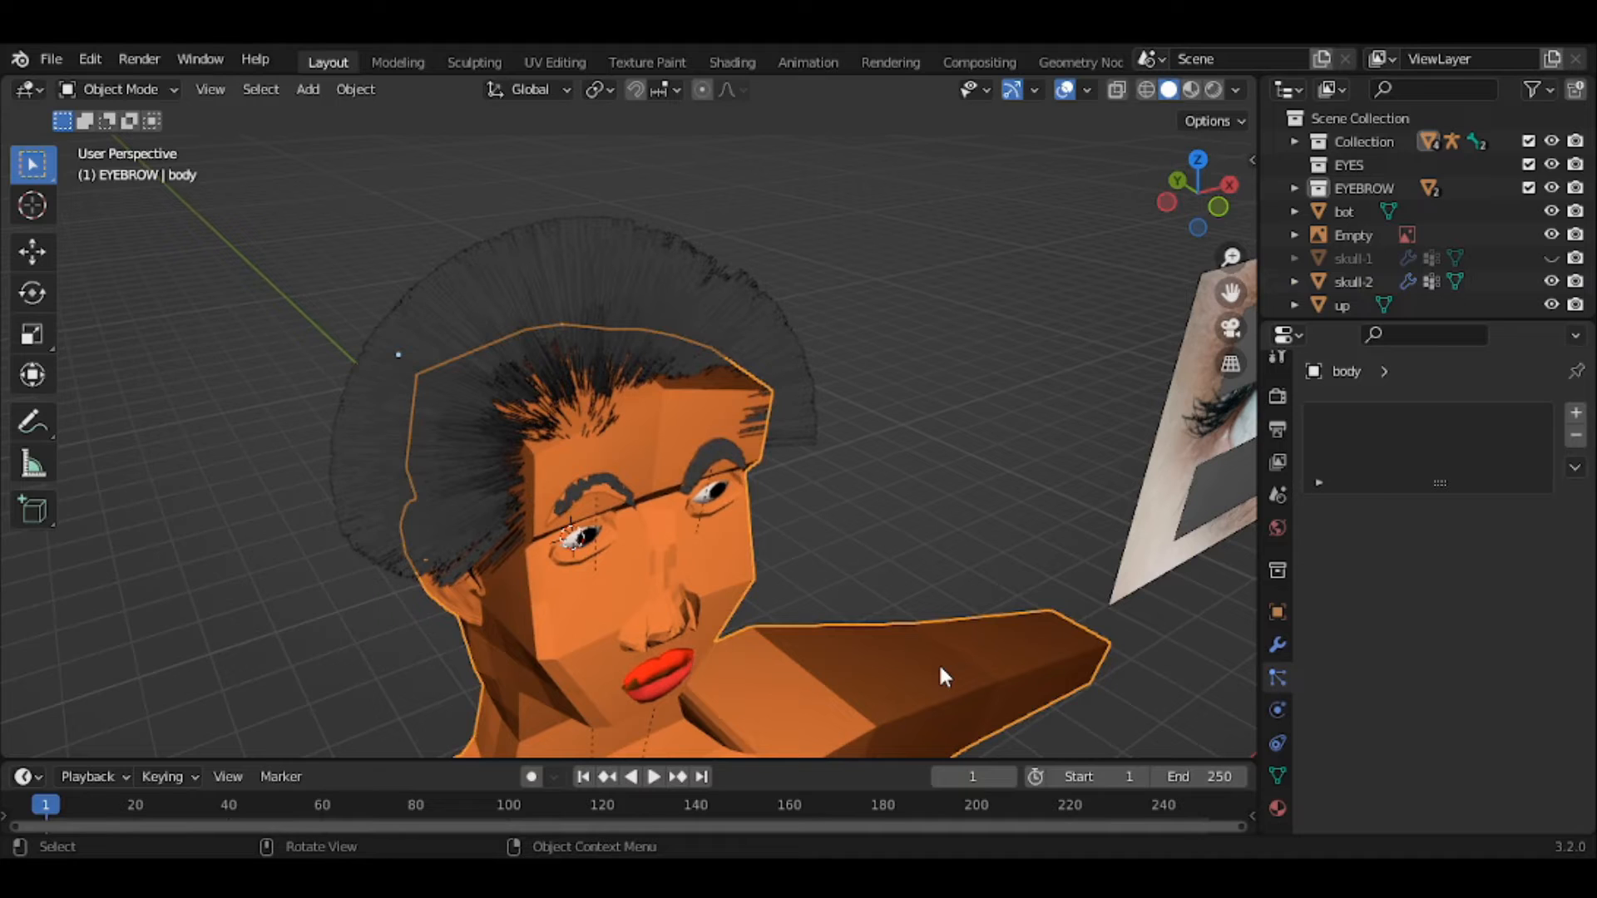
{"action": "key", "text": "h"}
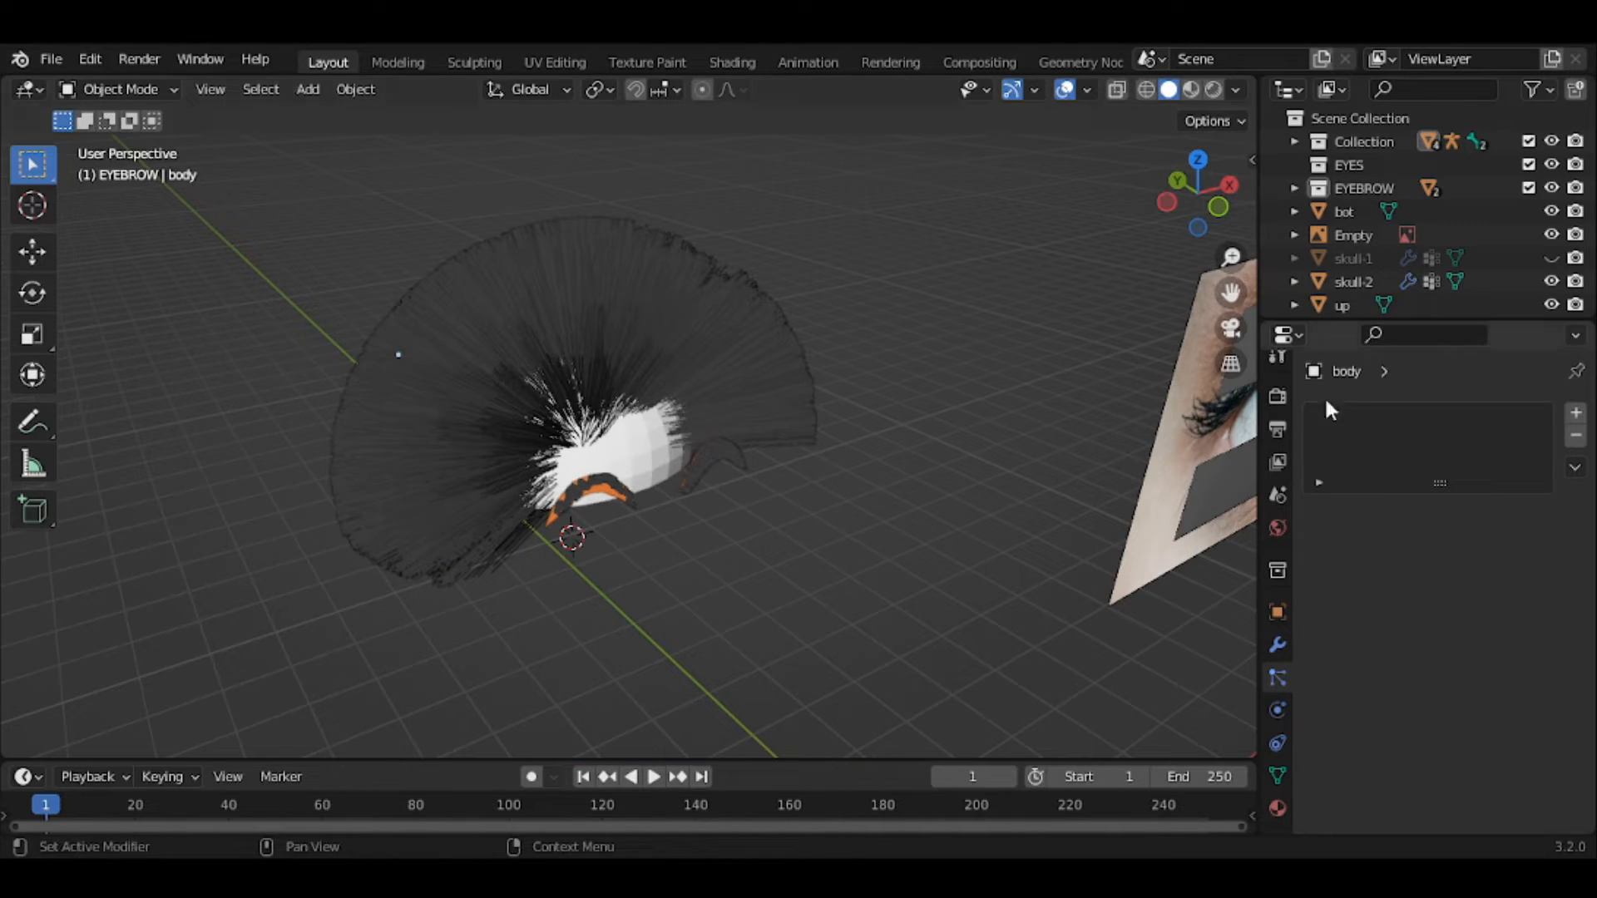
{"action": "left_click", "coordinate": [1354, 281]}
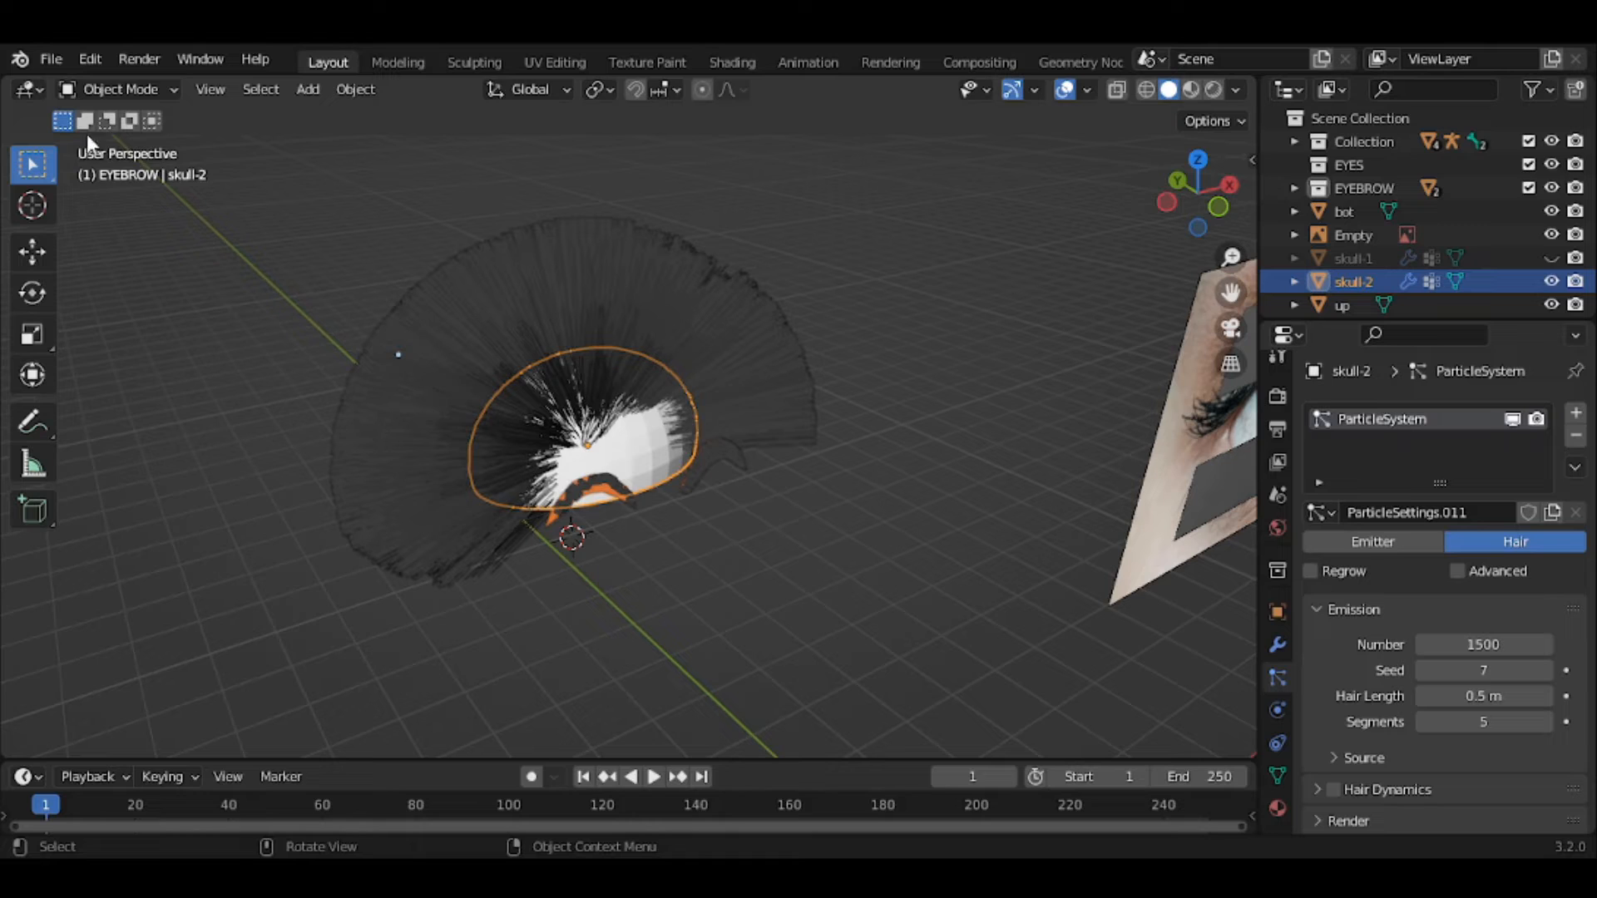
- Put skull-2 in Edit Mode, select its whole mesh and subdivide it twice
{"action": "left_click", "coordinate": [109, 90]}
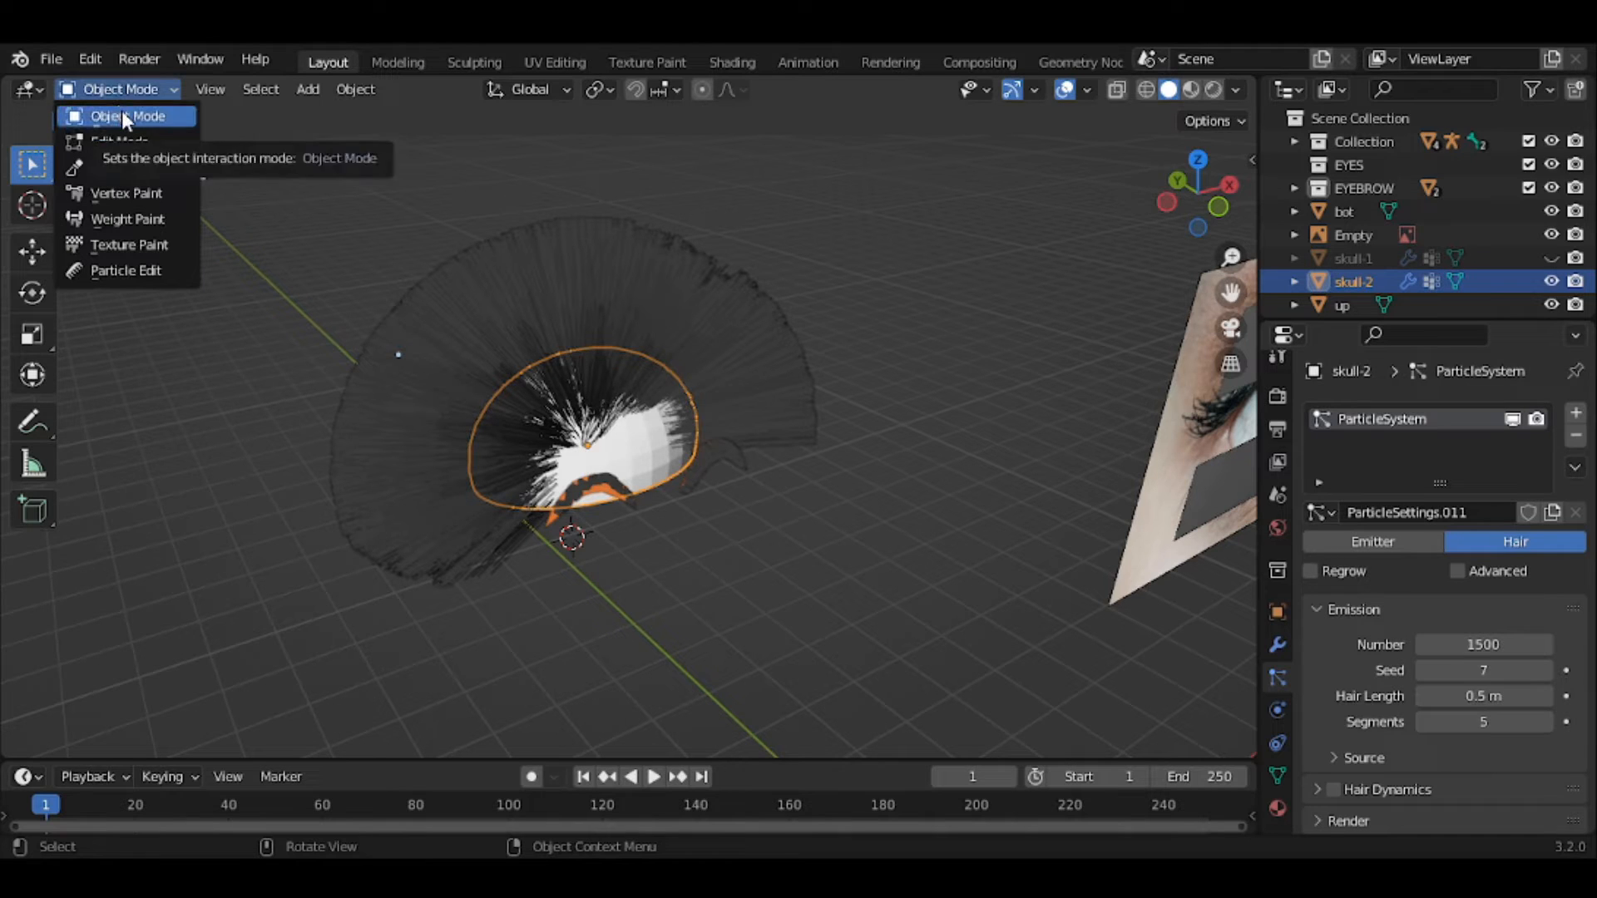
{"action": "left_click", "coordinate": [131, 143]}
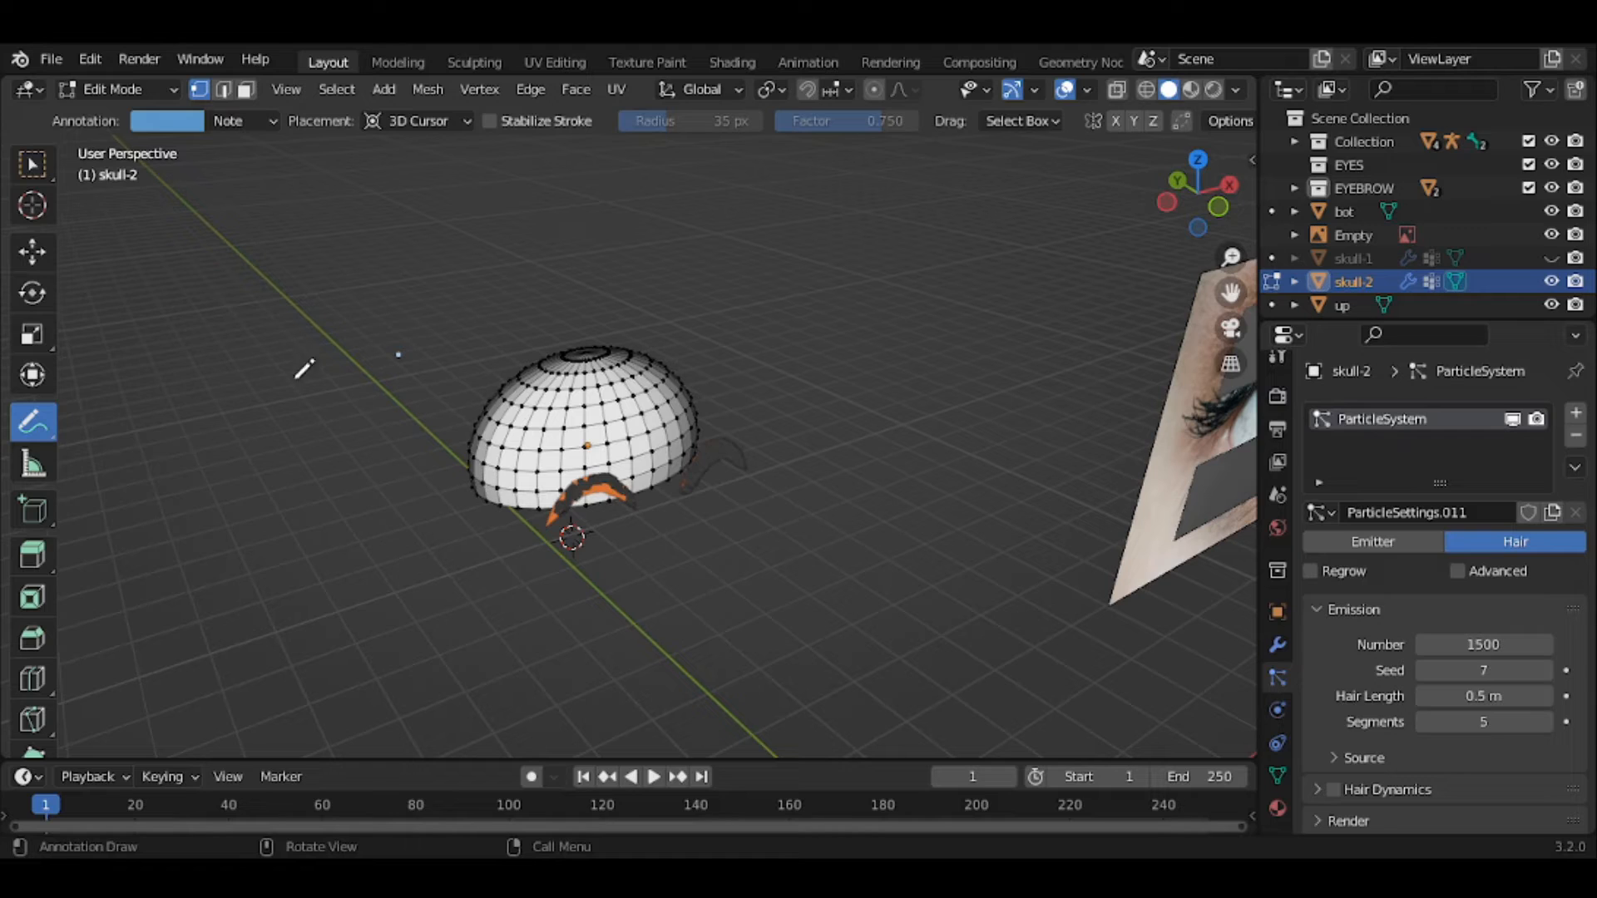
{"action": "left_click", "coordinate": [37, 166]}
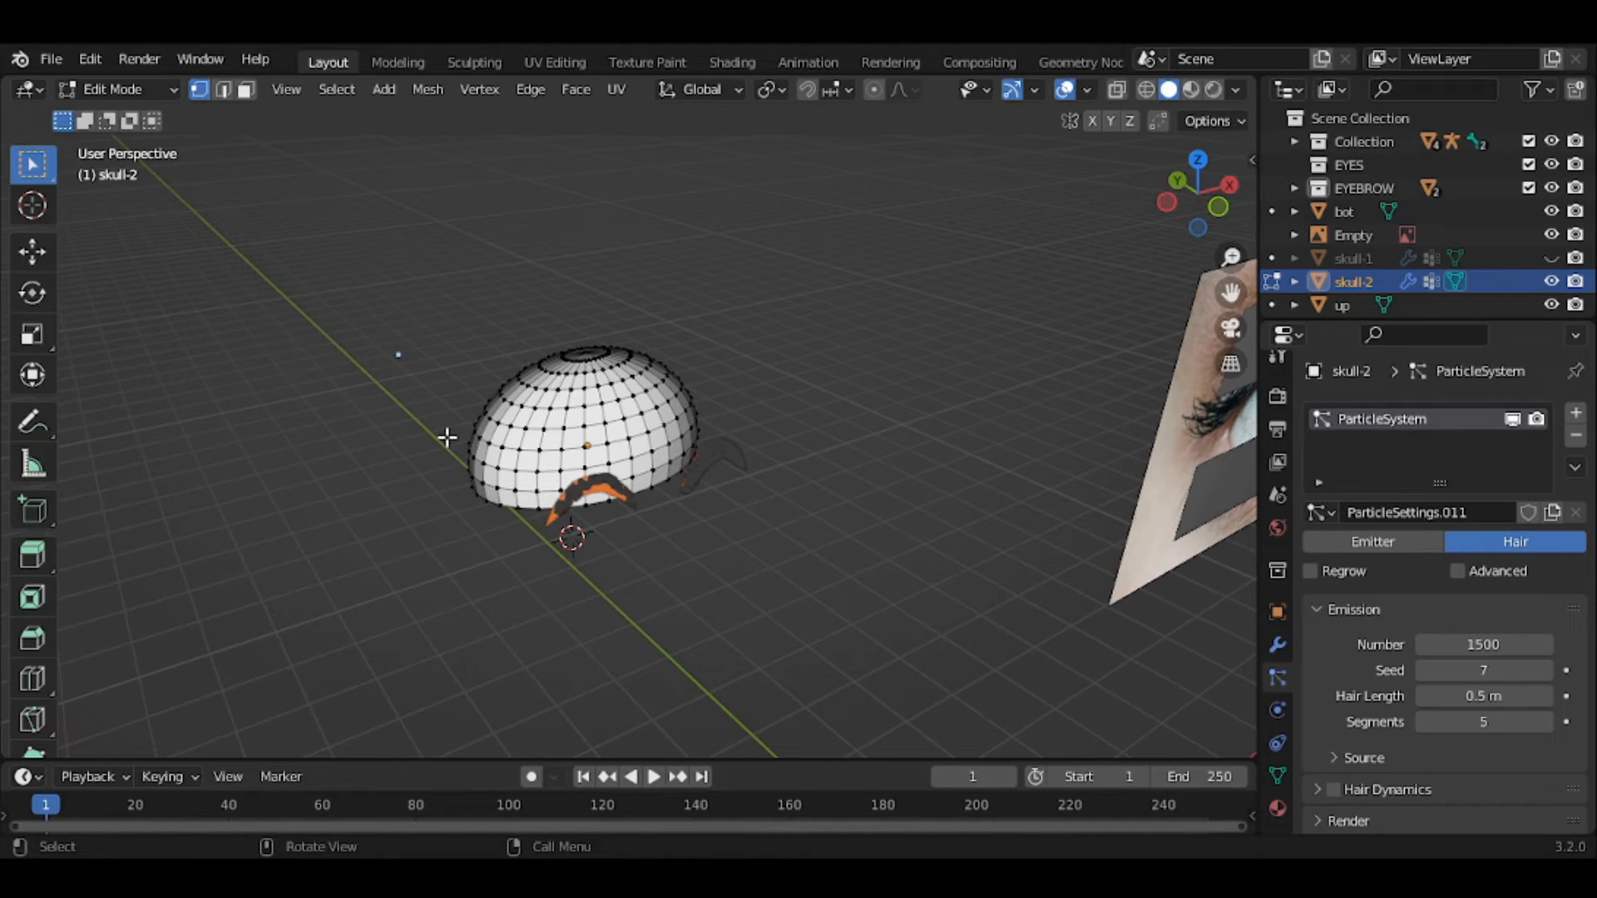
{"action": "key", "text": "a"}
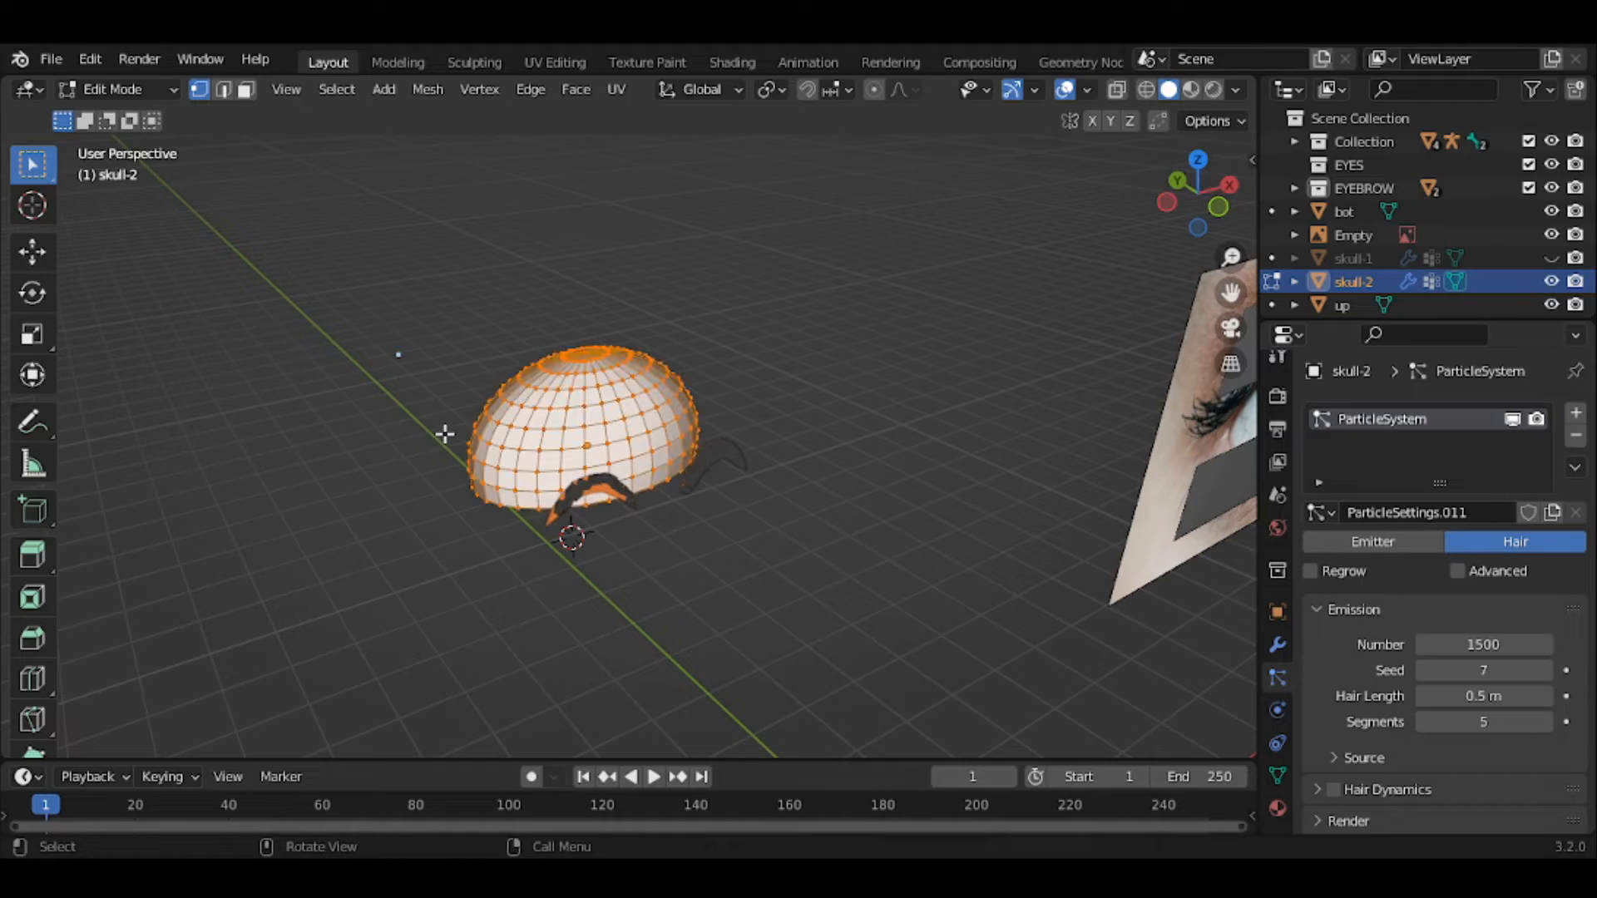
{"action": "right_click", "coordinate": [385, 414]}
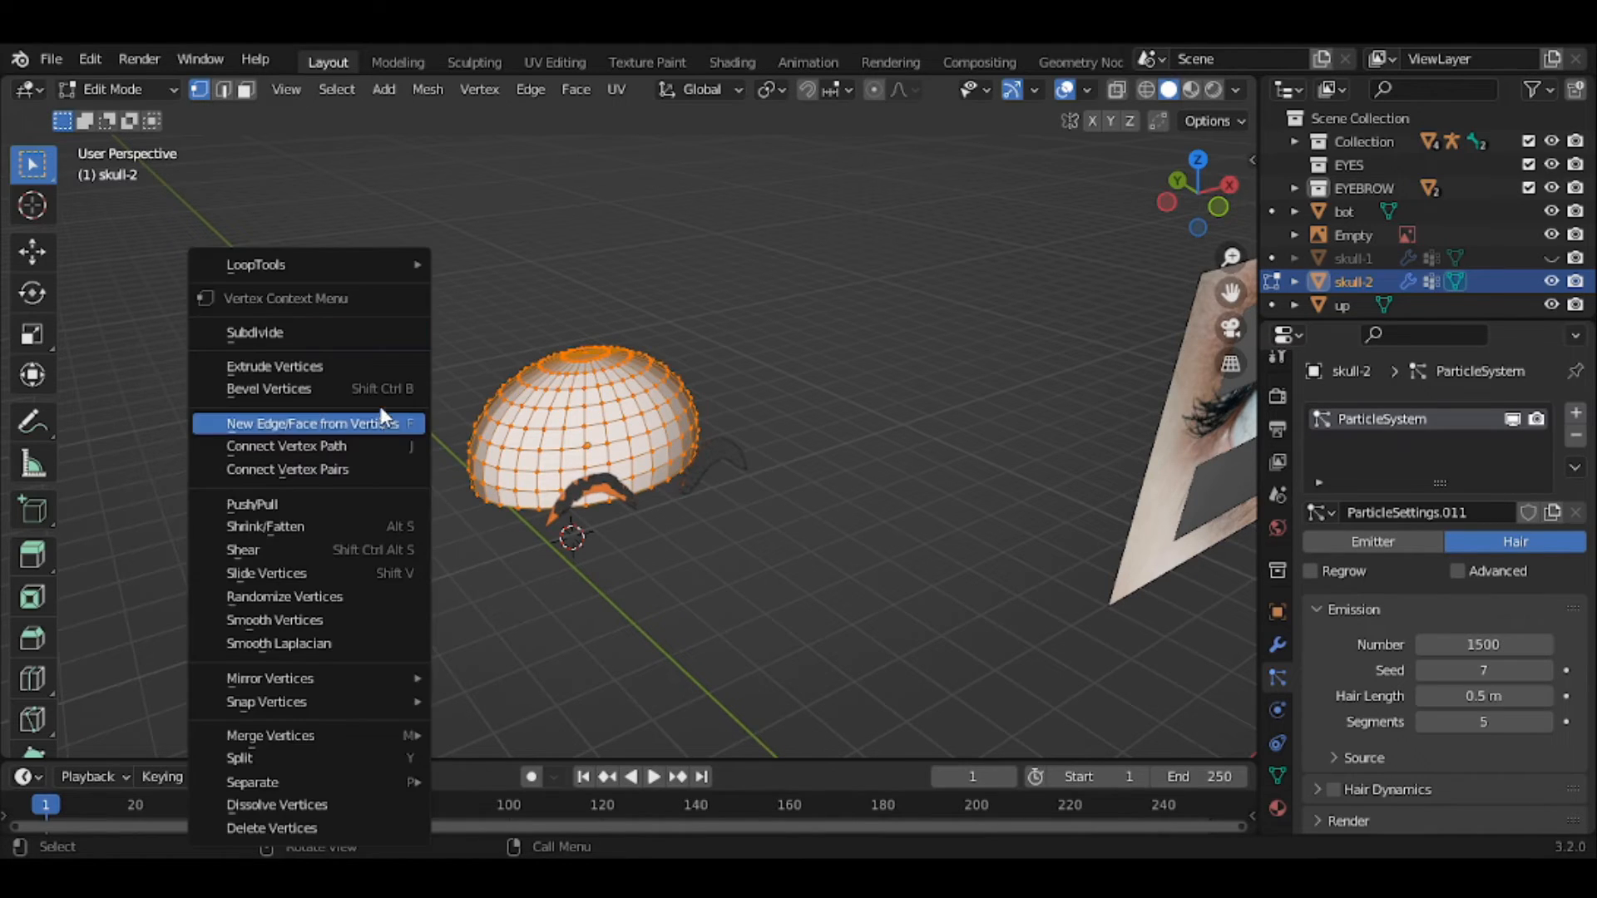
{"action": "left_click", "coordinate": [316, 316]}
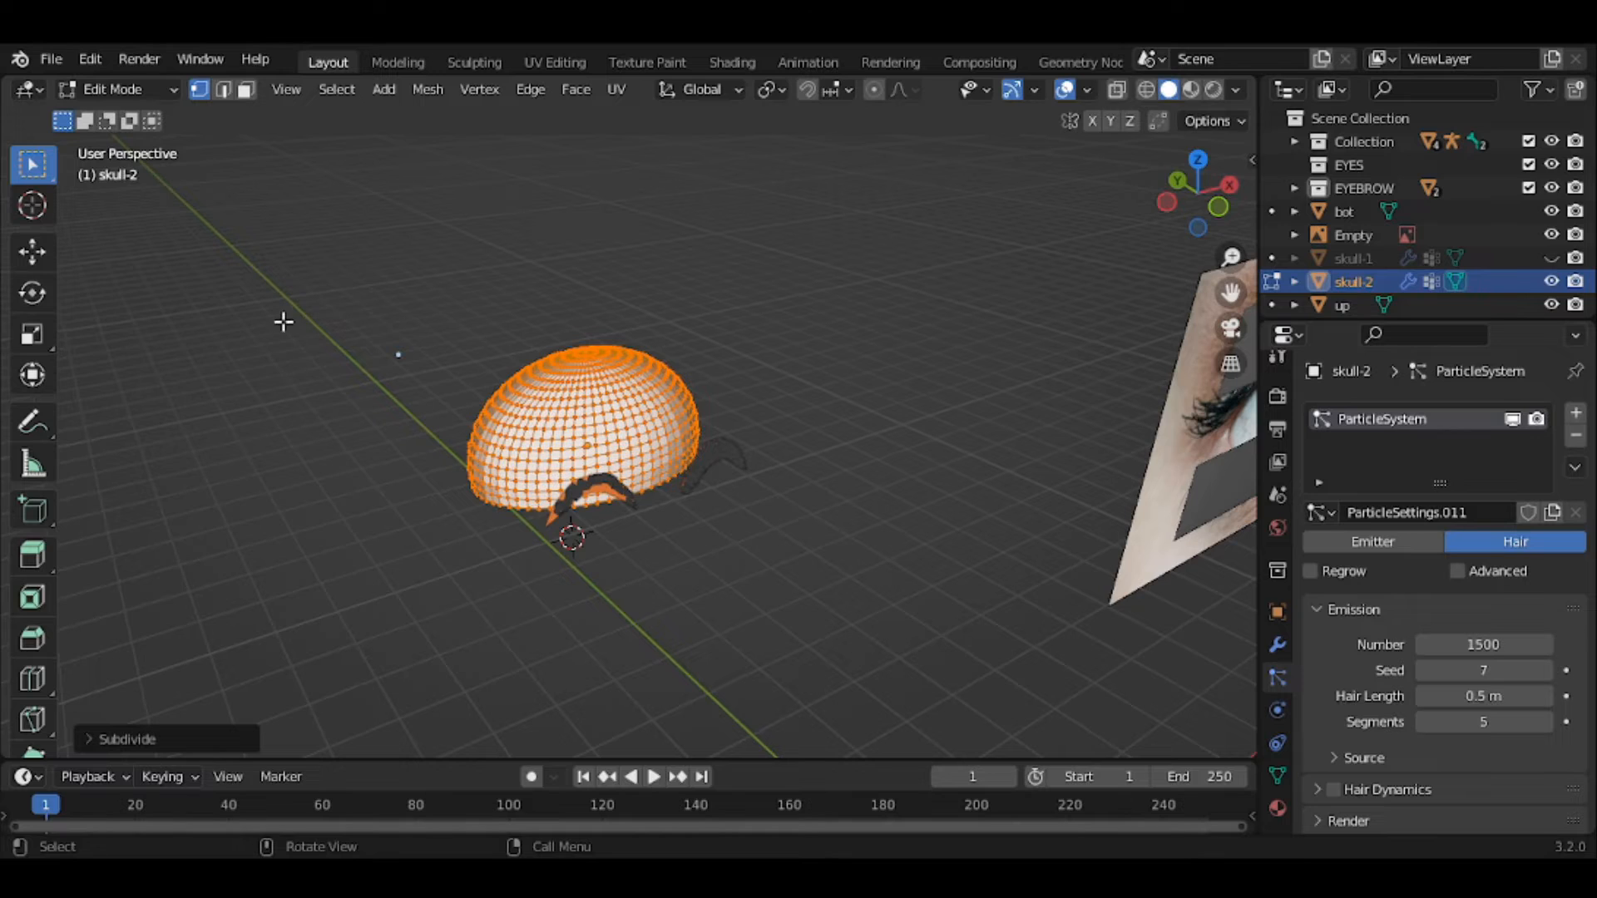
{"action": "right_click", "coordinate": [276, 328]}
{"action": "left_click", "coordinate": [276, 327]}
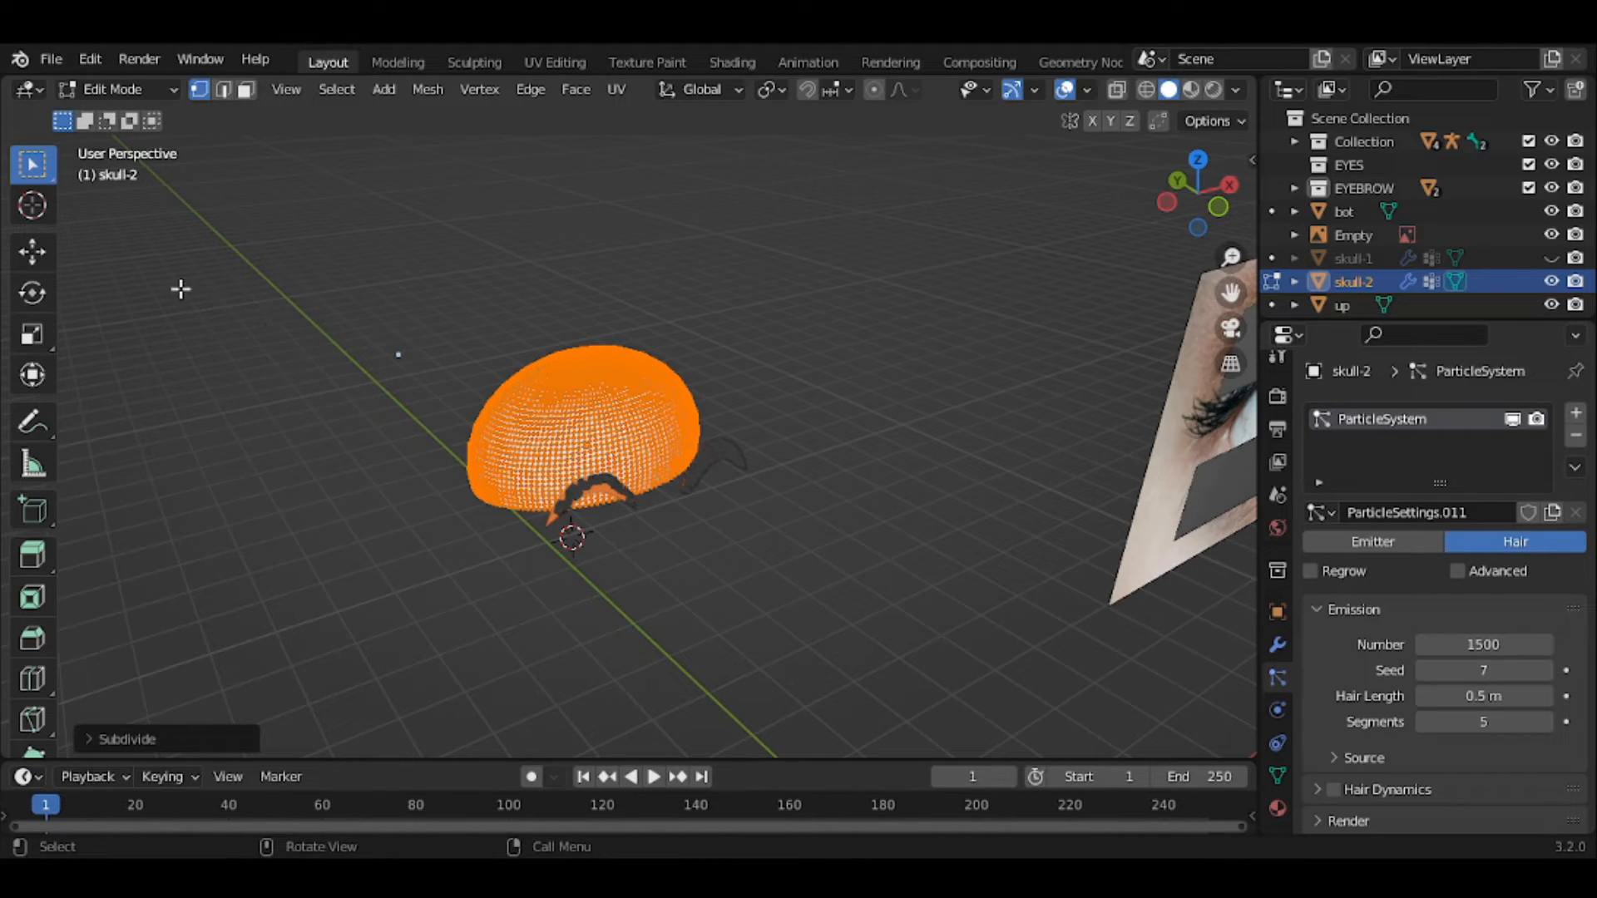
- Return skull-2 to Object Mode, unhide all hidden objects and hide skull-1 again
{"action": "left_click", "coordinate": [128, 90]}
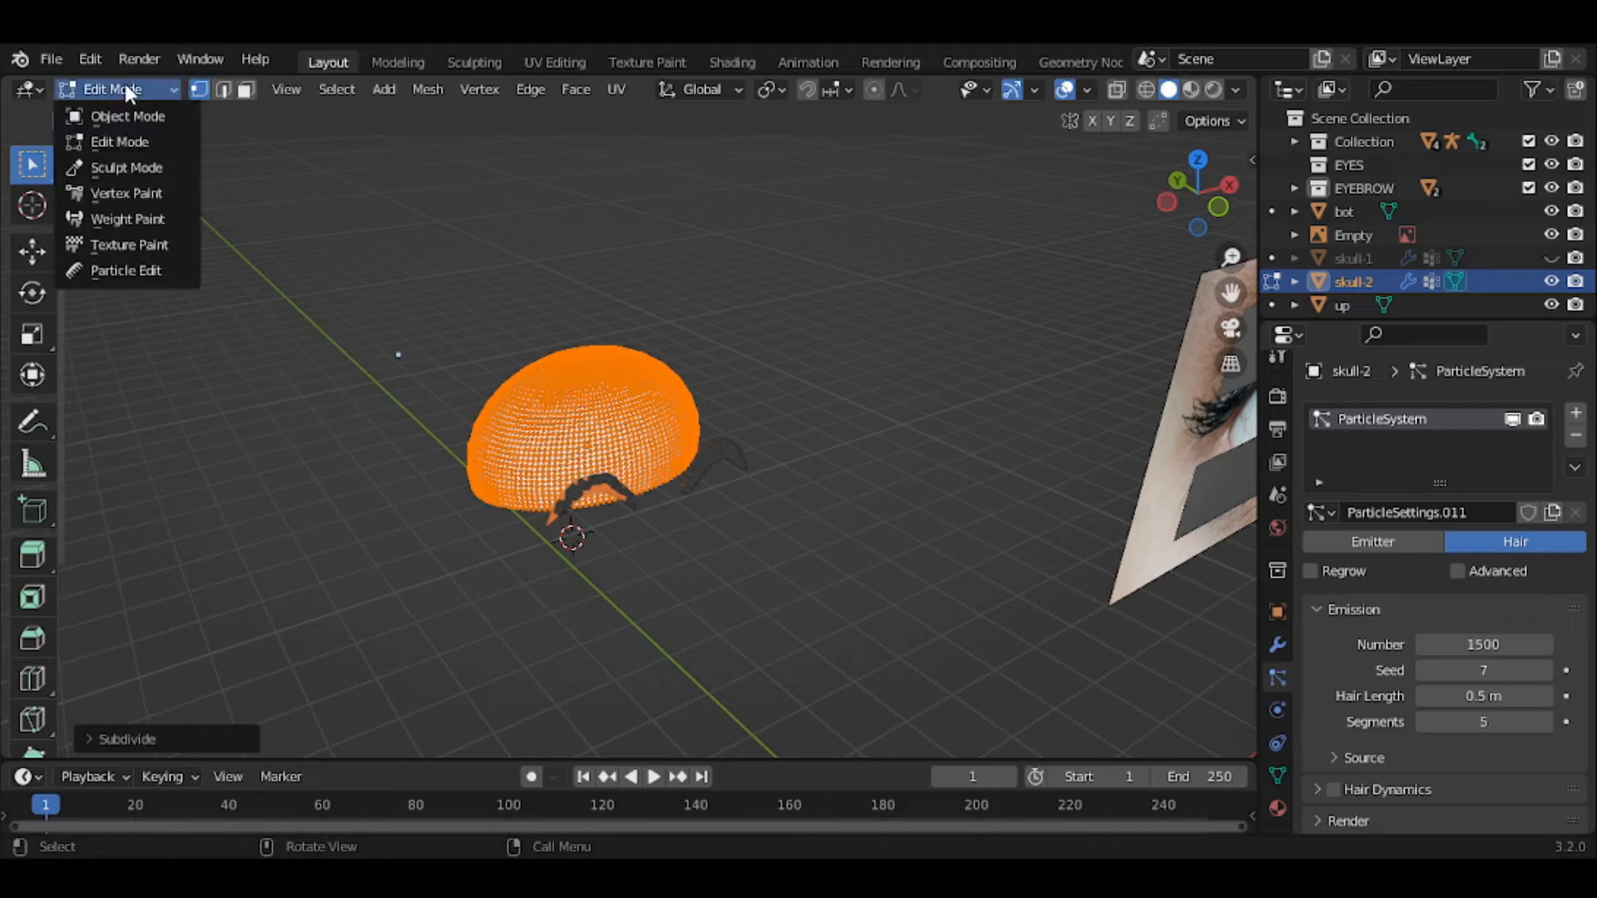
{"action": "left_click", "coordinate": [132, 218]}
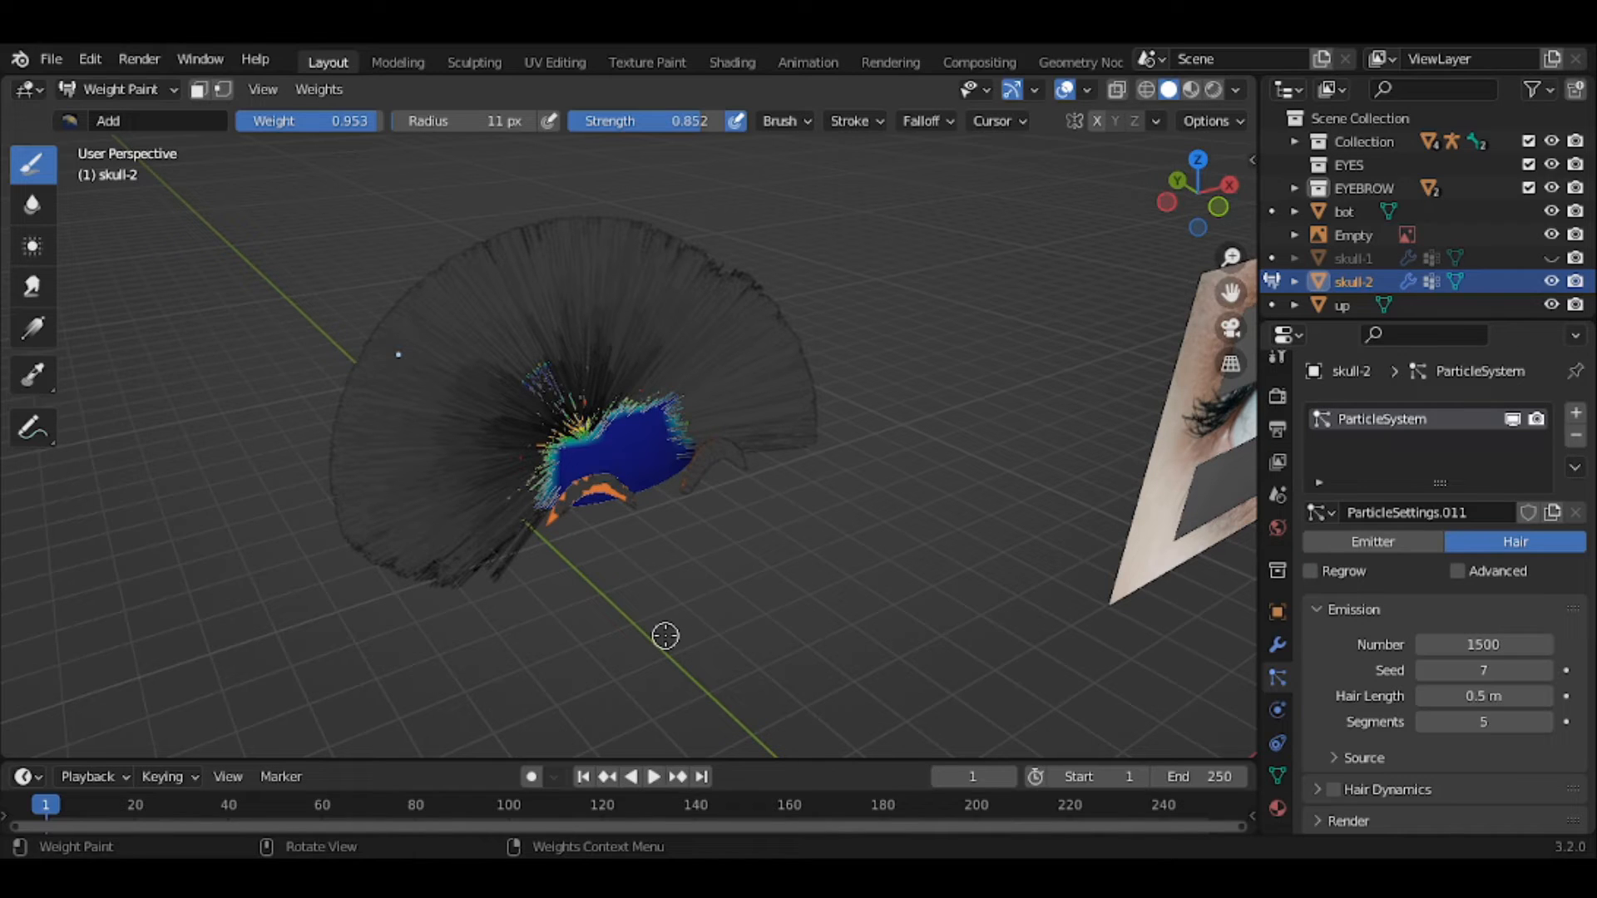
{"action": "key", "text": "alt"}
{"action": "left_click", "coordinate": [128, 89]}
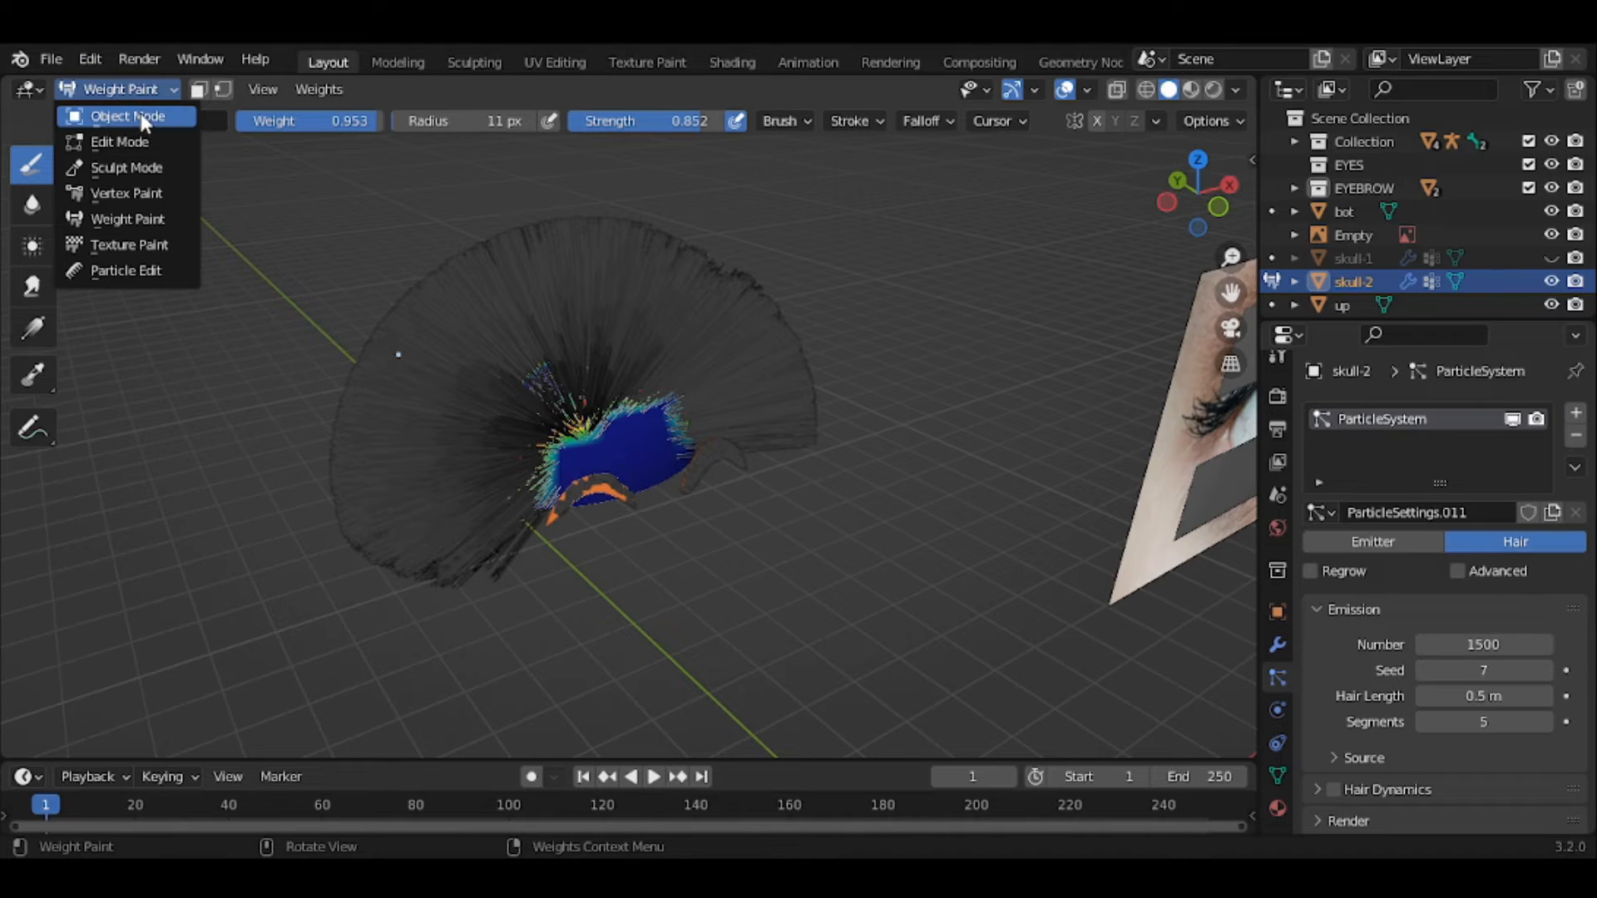
{"action": "left_click", "coordinate": [139, 117]}
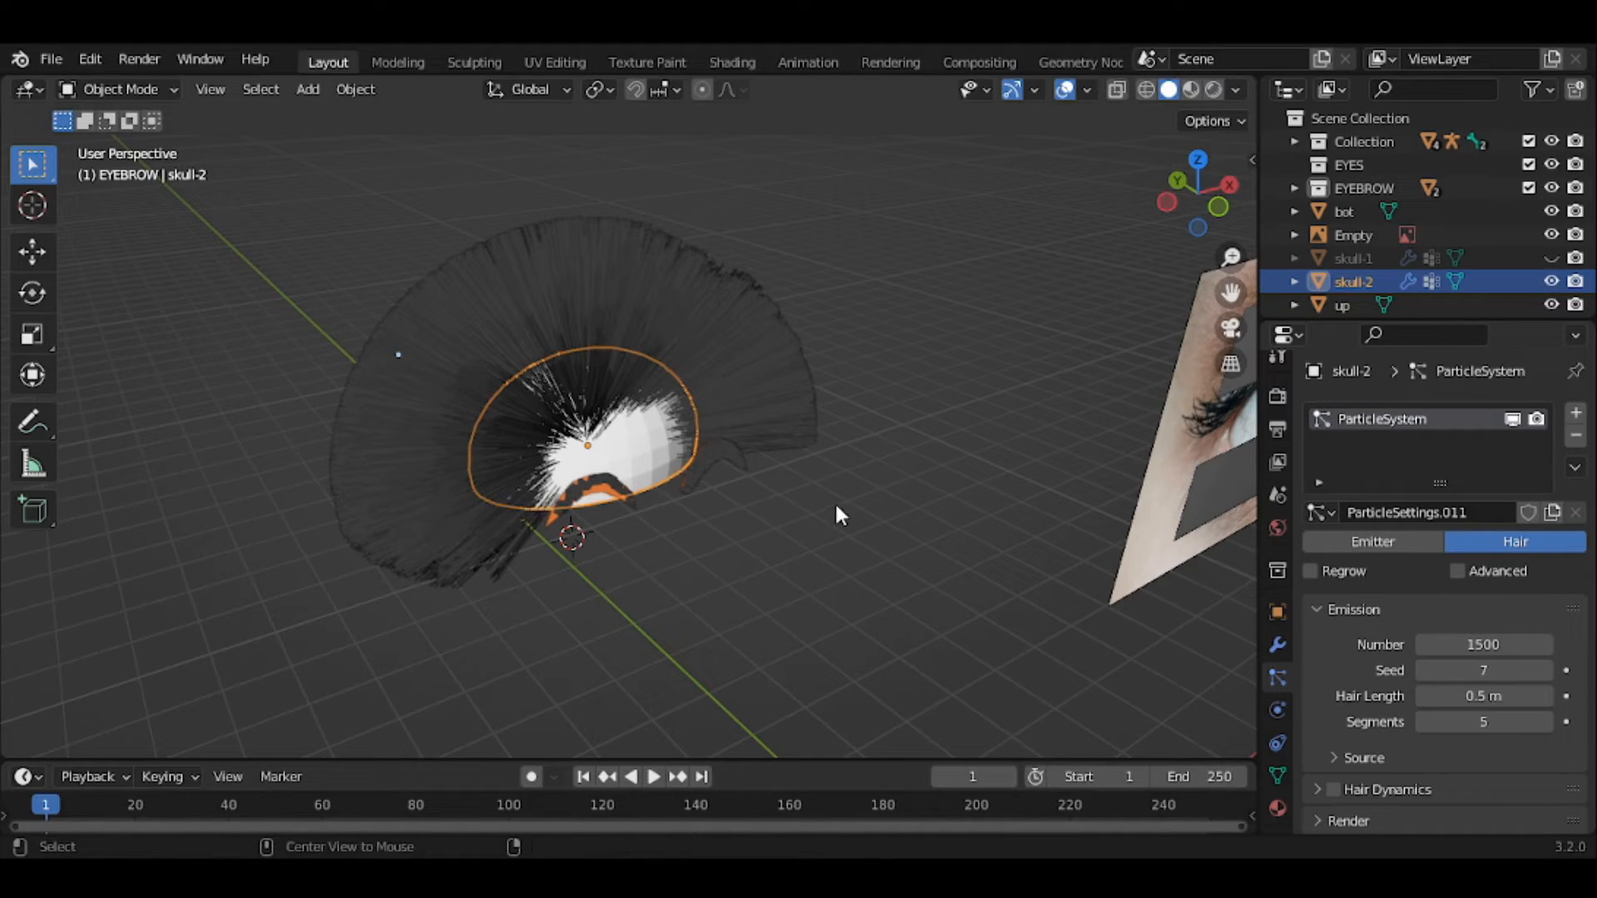
{"action": "key", "text": "alt+h"}
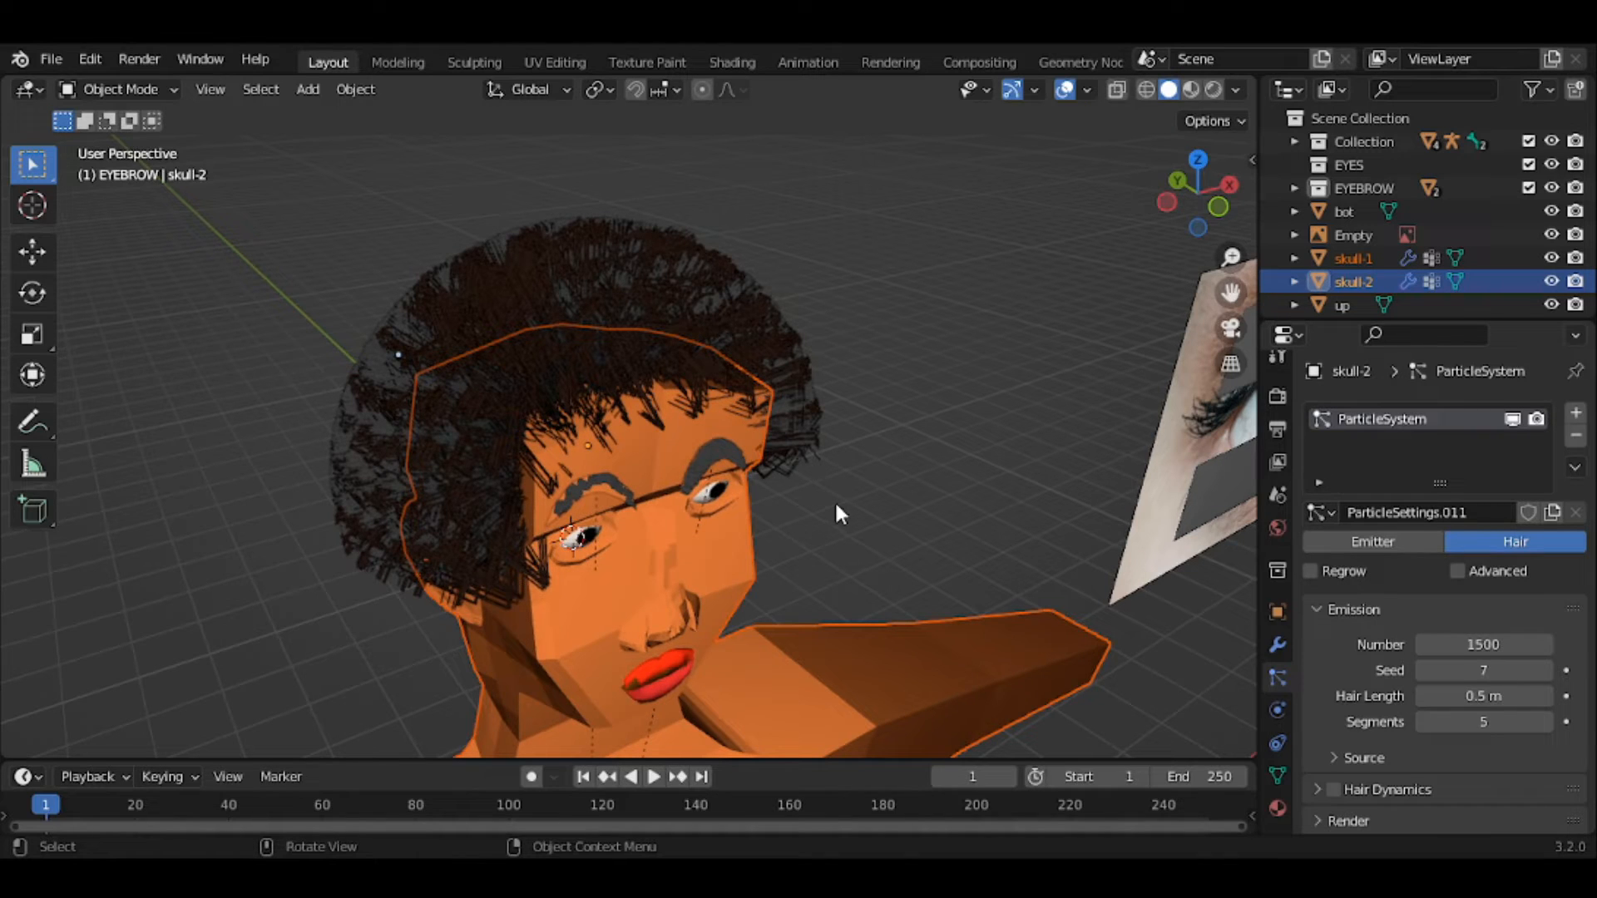
{"action": "left_click", "coordinate": [1545, 256]}
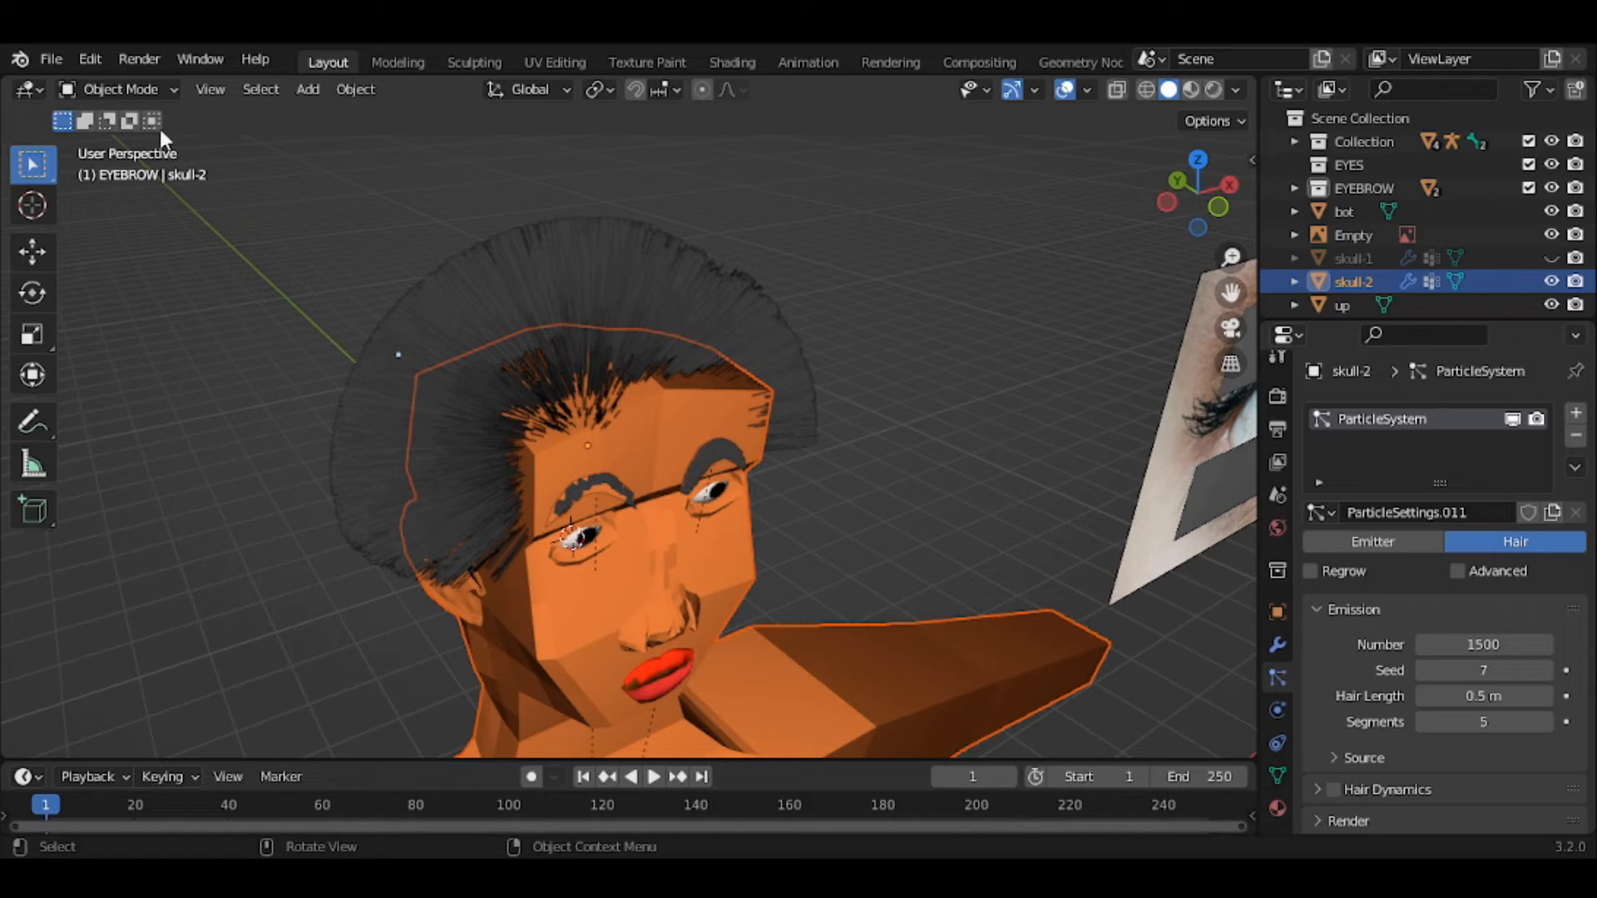
- Switch skull-2 to Weight Paint mode and dab weight along the front hairline above the character's right eyebrow
{"action": "left_click", "coordinate": [116, 90]}
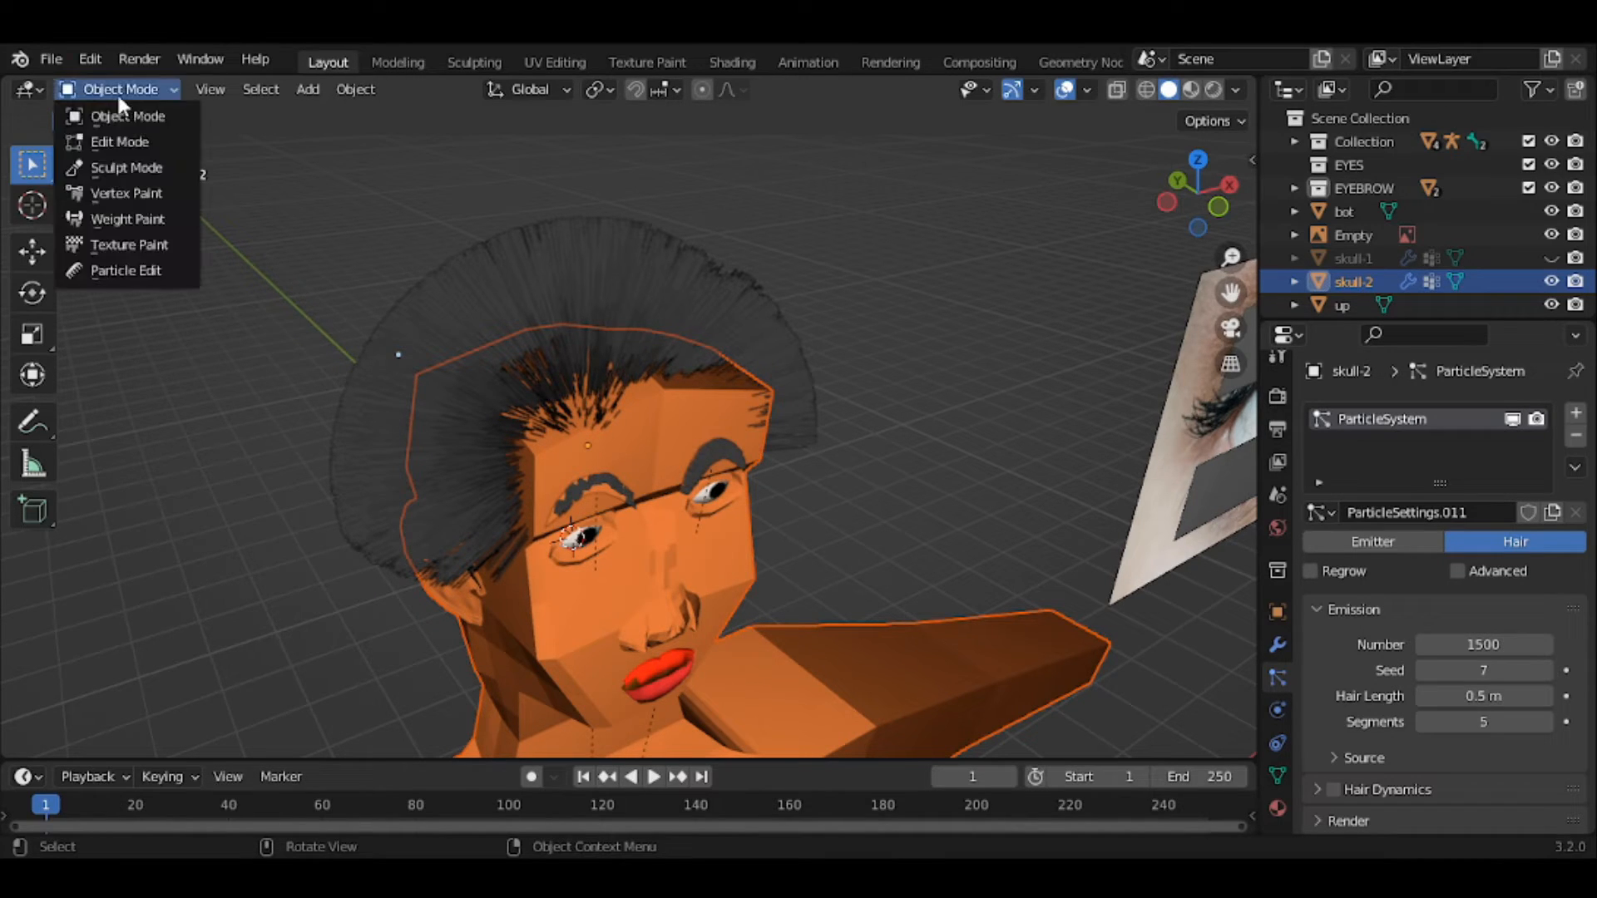
{"action": "left_click", "coordinate": [153, 216]}
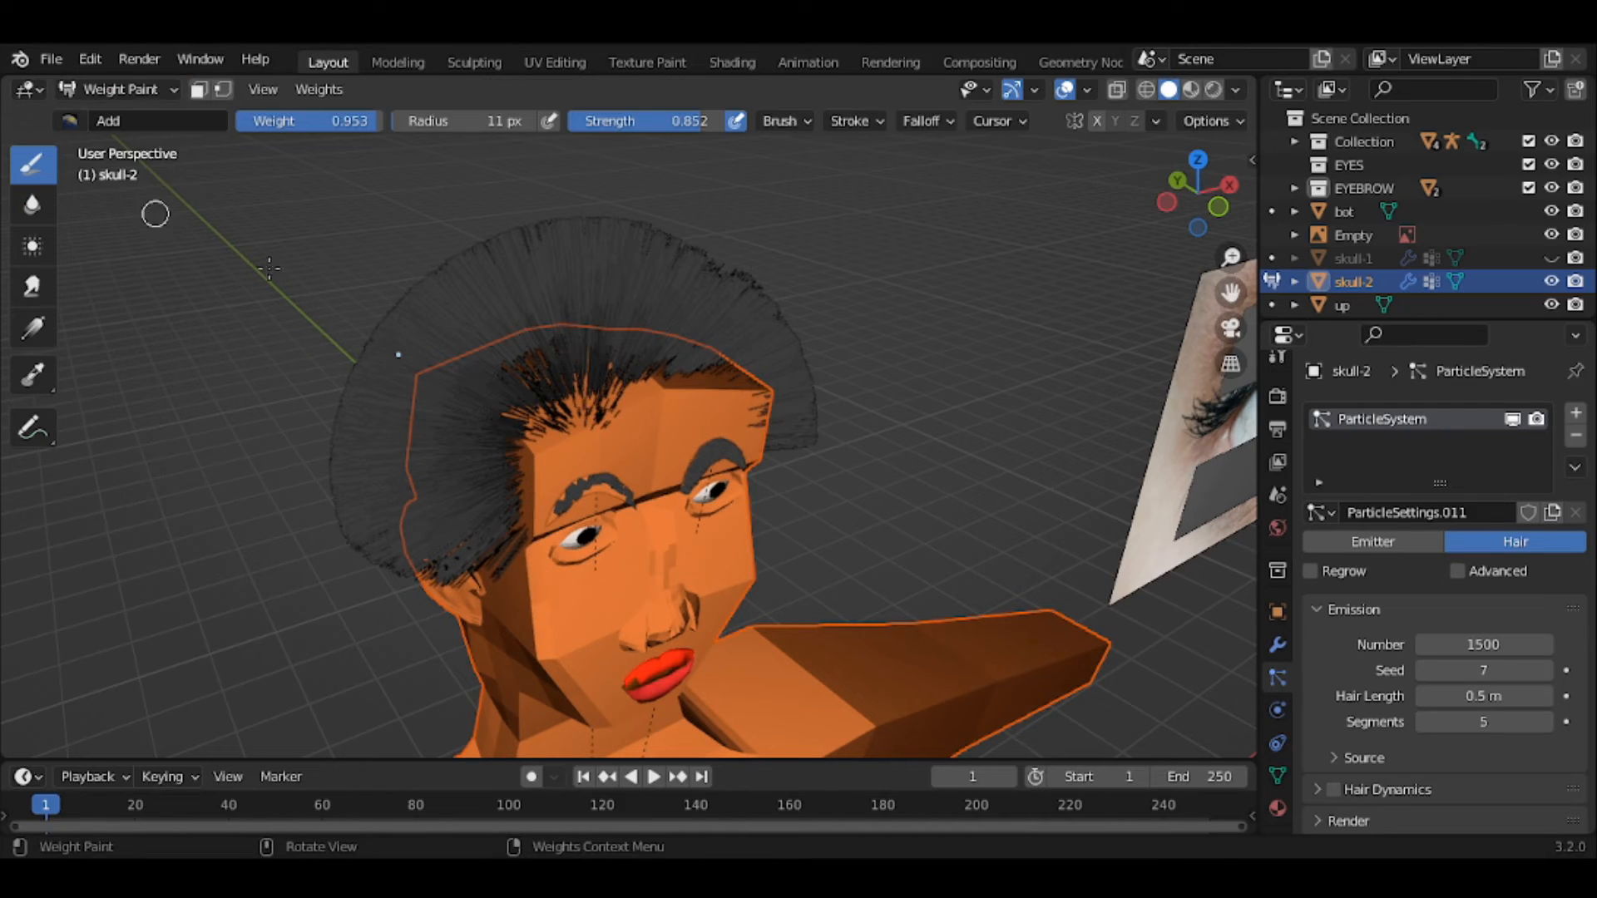
{"action": "left_click", "coordinate": [596, 413]}
{"action": "left_click", "coordinate": [582, 416]}
{"action": "left_click", "coordinate": [576, 418]}
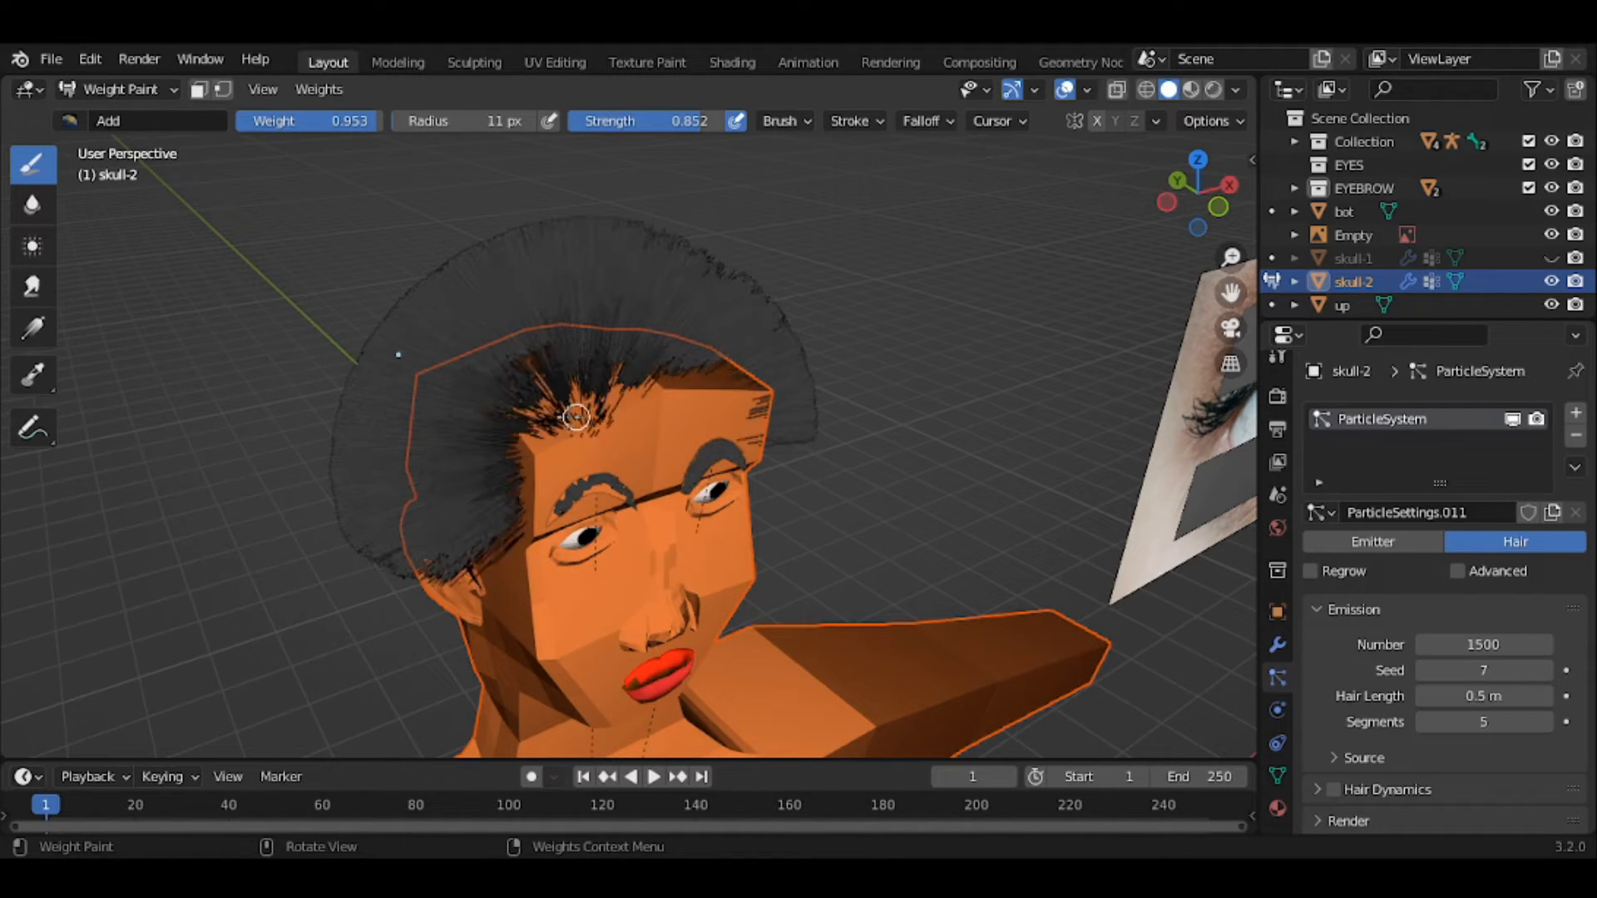
{"action": "left_click", "coordinate": [567, 418]}
{"action": "left_click", "coordinate": [556, 419]}
{"action": "left_click", "coordinate": [559, 425]}
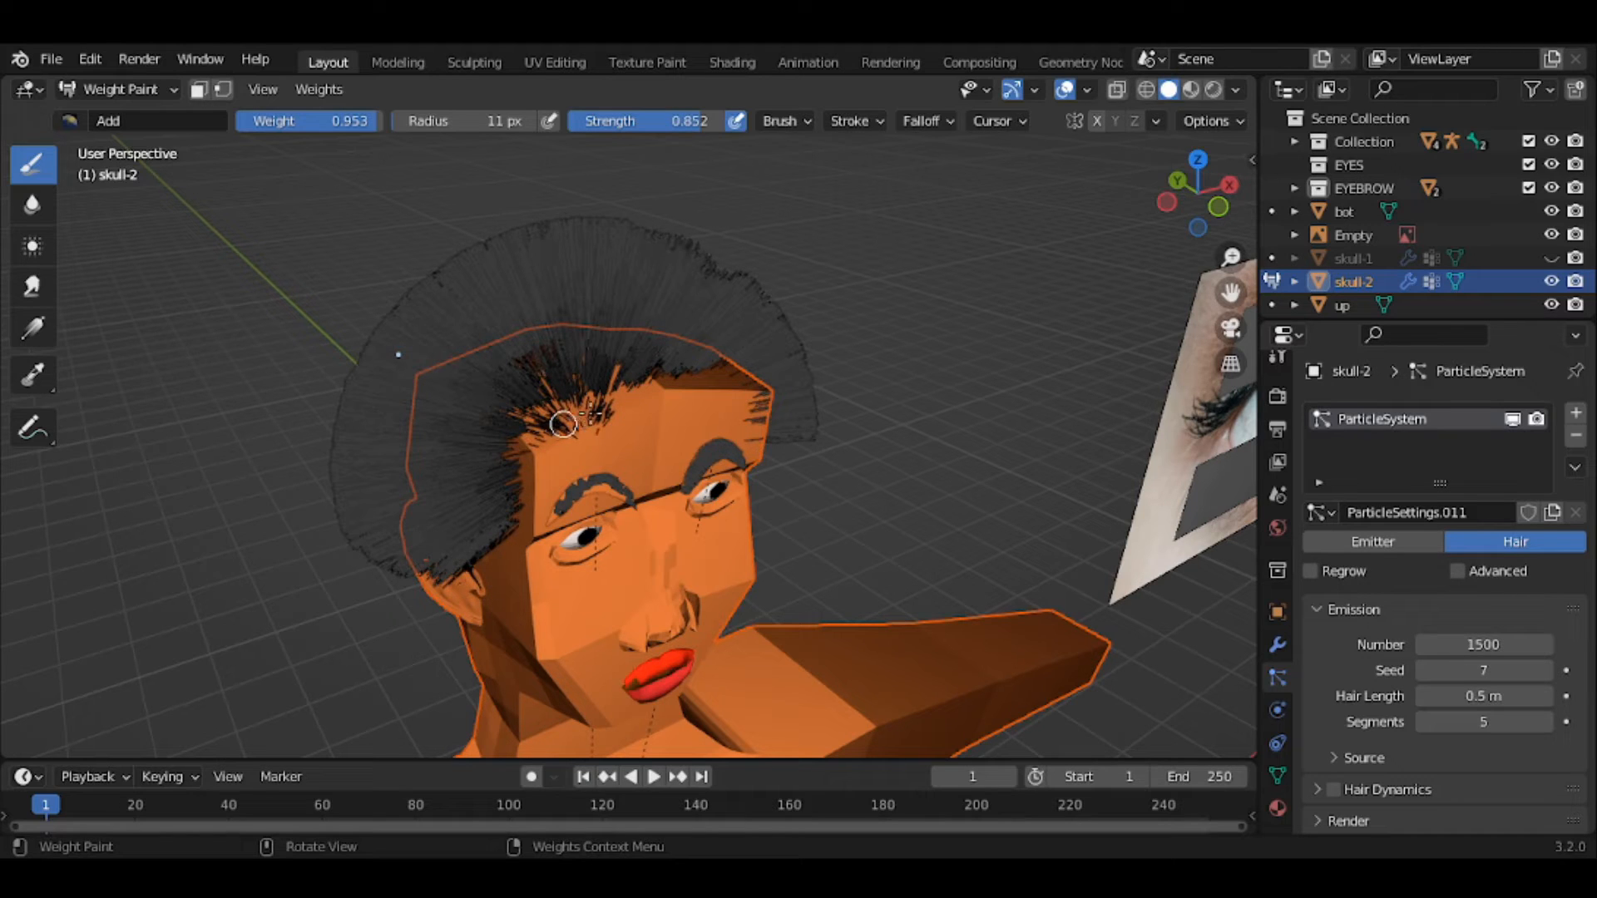
{"action": "left_click", "coordinate": [585, 416]}
{"action": "left_click", "coordinate": [610, 405]}
{"action": "left_click", "coordinate": [611, 401]}
{"action": "left_click", "coordinate": [606, 398]}
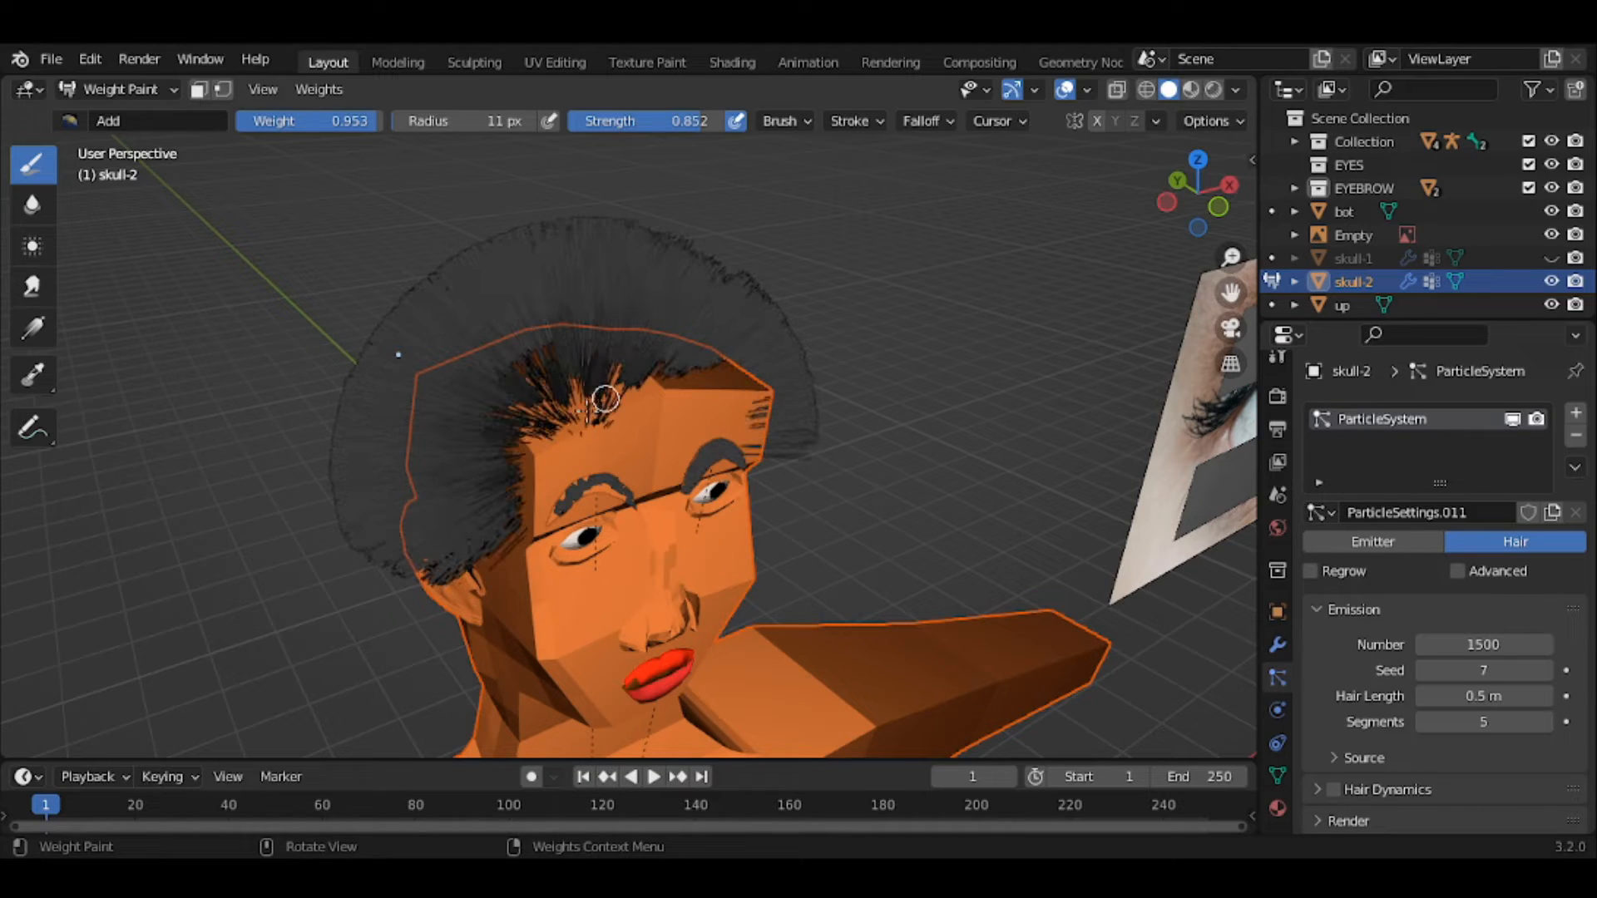
{"action": "left_click", "coordinate": [592, 412]}
{"action": "left_click", "coordinate": [583, 418]}
{"action": "left_click", "coordinate": [575, 423]}
{"action": "left_click", "coordinate": [567, 424]}
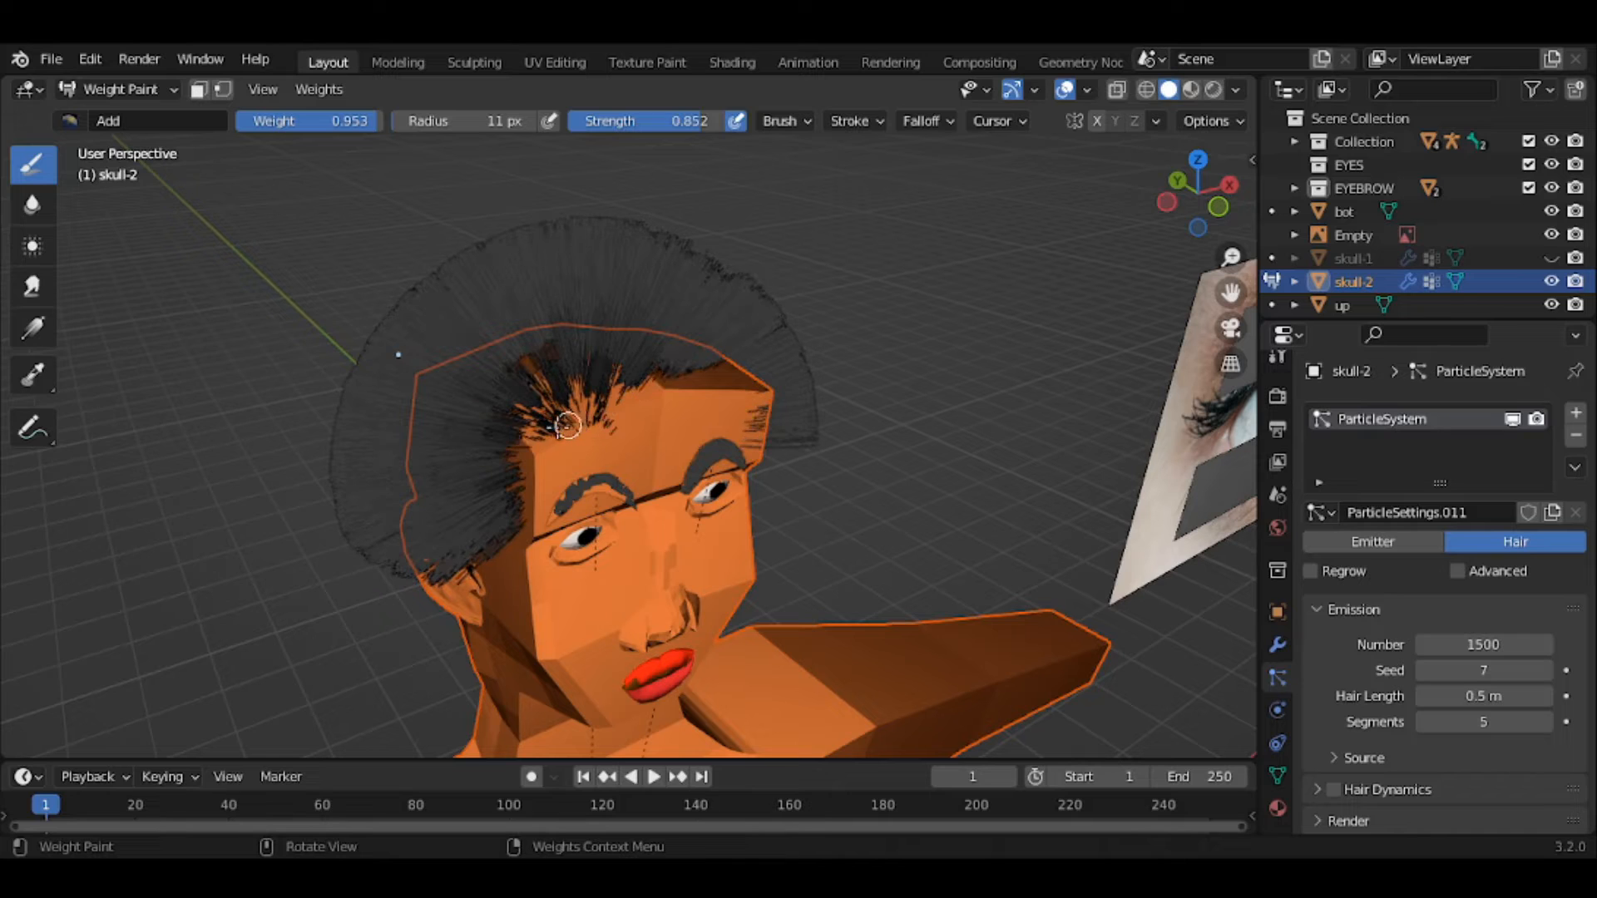
{"action": "left_click", "coordinate": [557, 428]}
{"action": "left_click", "coordinate": [552, 427]}
{"action": "left_click", "coordinate": [596, 404]}
- Dab weight along the hairline above the character's left eyebrow and toward the left temple
{"action": "middle_click_drag", "start_coordinate": [596, 403], "coordinate": [637, 426]}
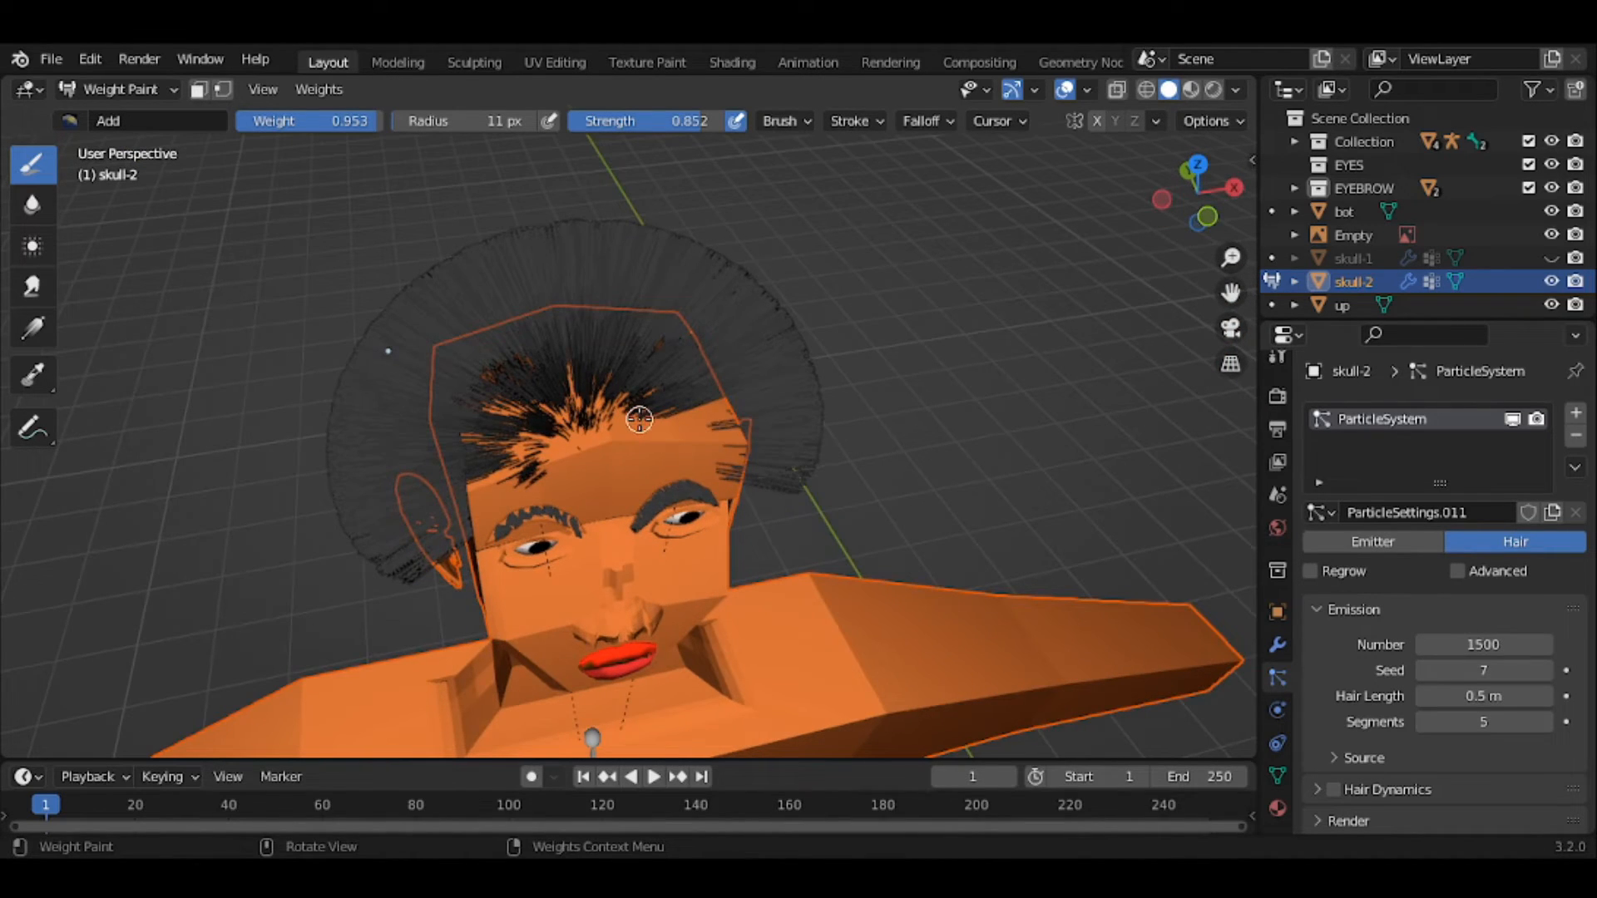
{"action": "left_click", "coordinate": [653, 426]}
{"action": "left_click", "coordinate": [663, 427]}
{"action": "left_click", "coordinate": [669, 430]}
{"action": "left_click", "coordinate": [677, 430]}
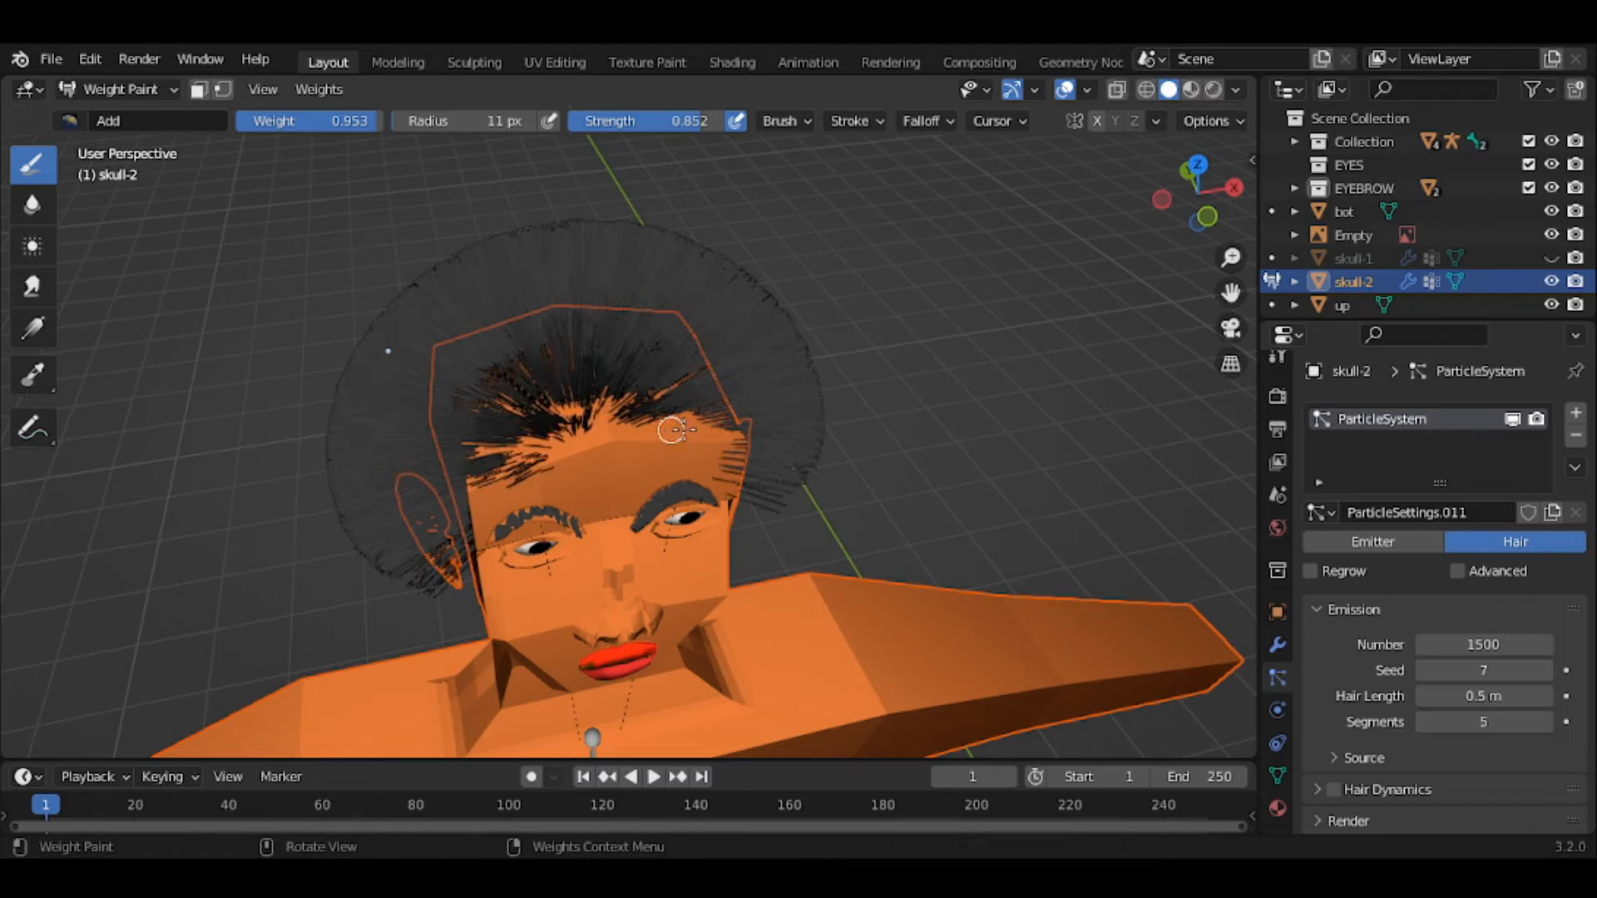
{"action": "left_click", "coordinate": [690, 430]}
{"action": "left_click", "coordinate": [703, 430]}
{"action": "left_click", "coordinate": [711, 430]}
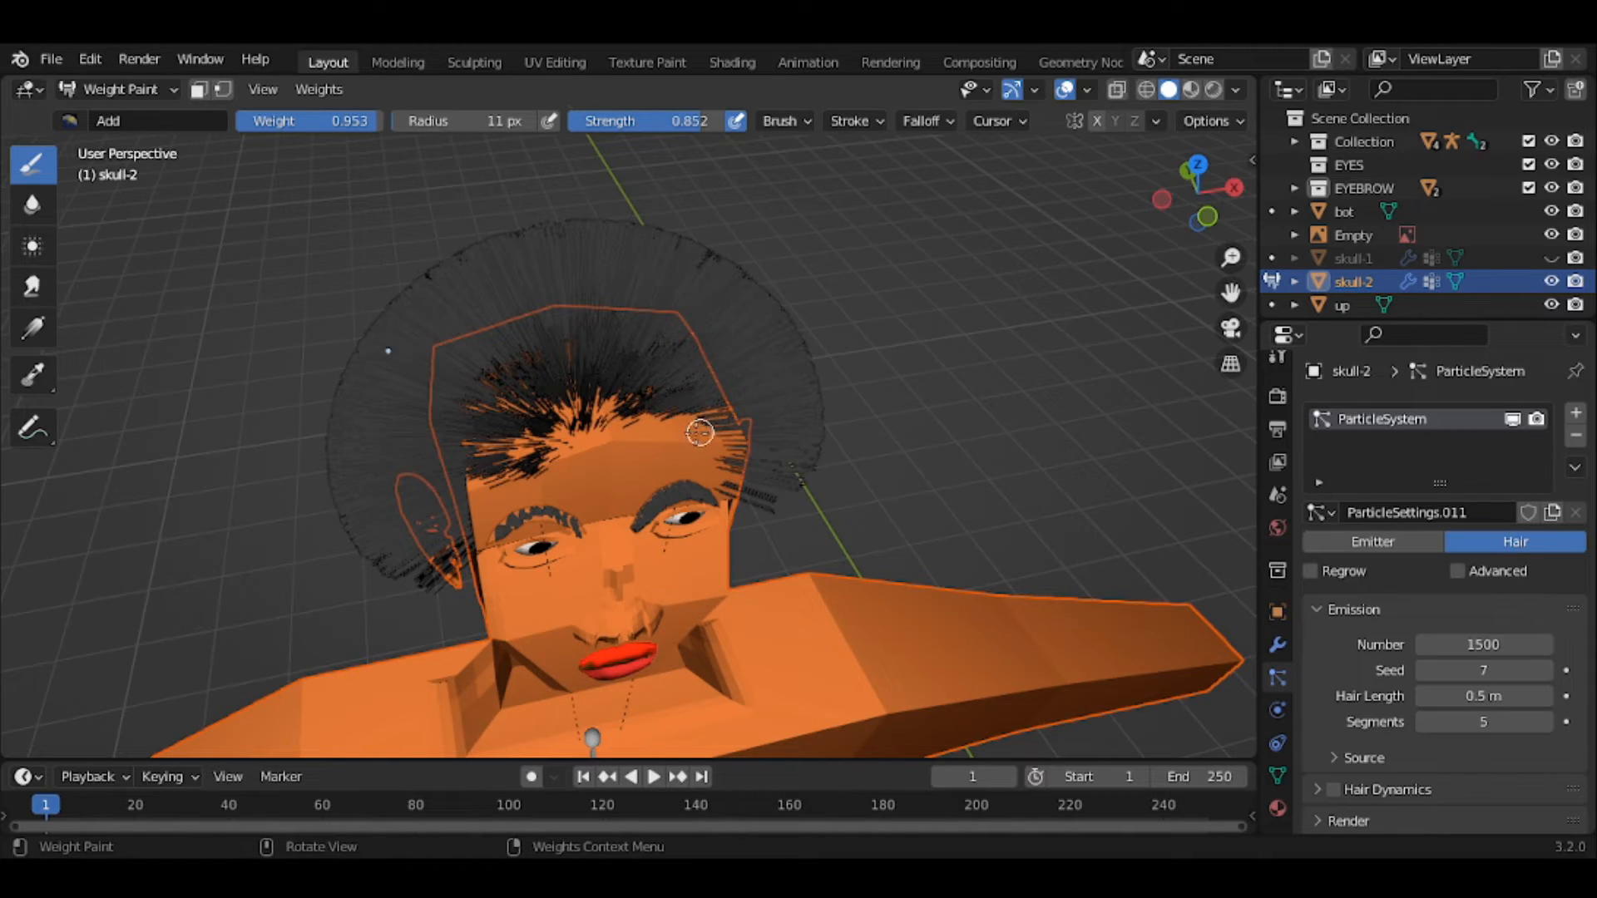
{"action": "left_click", "coordinate": [675, 439]}
{"action": "left_click", "coordinate": [678, 442]}
{"action": "left_click", "coordinate": [680, 447]}
{"action": "left_click", "coordinate": [680, 449]}
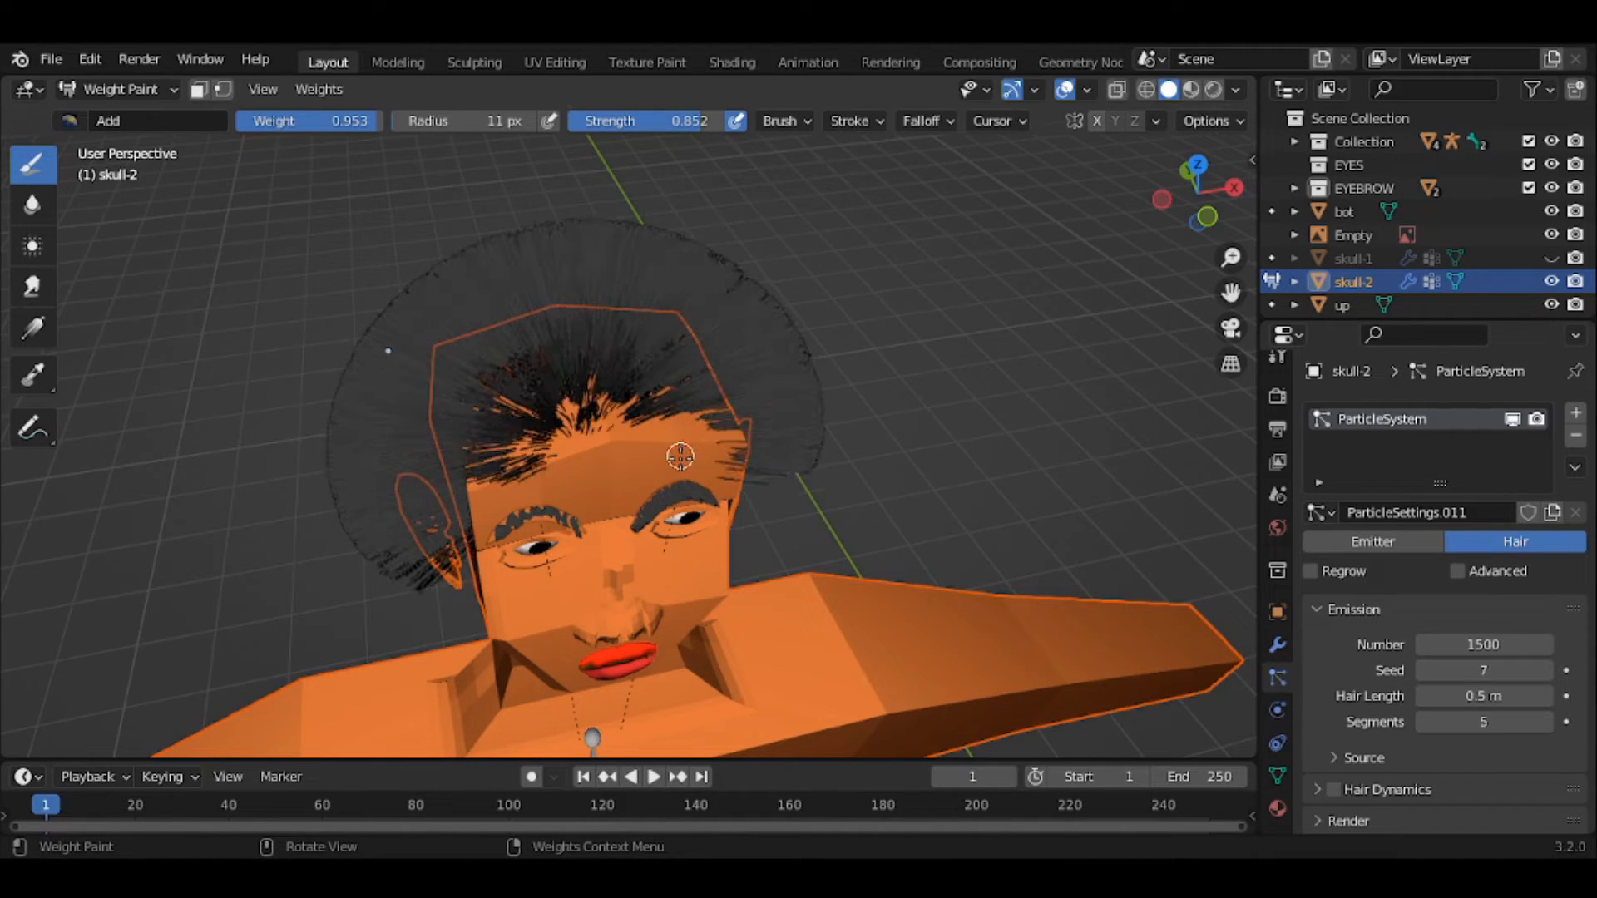
{"action": "left_click", "coordinate": [679, 451]}
{"action": "left_click", "coordinate": [679, 451]}
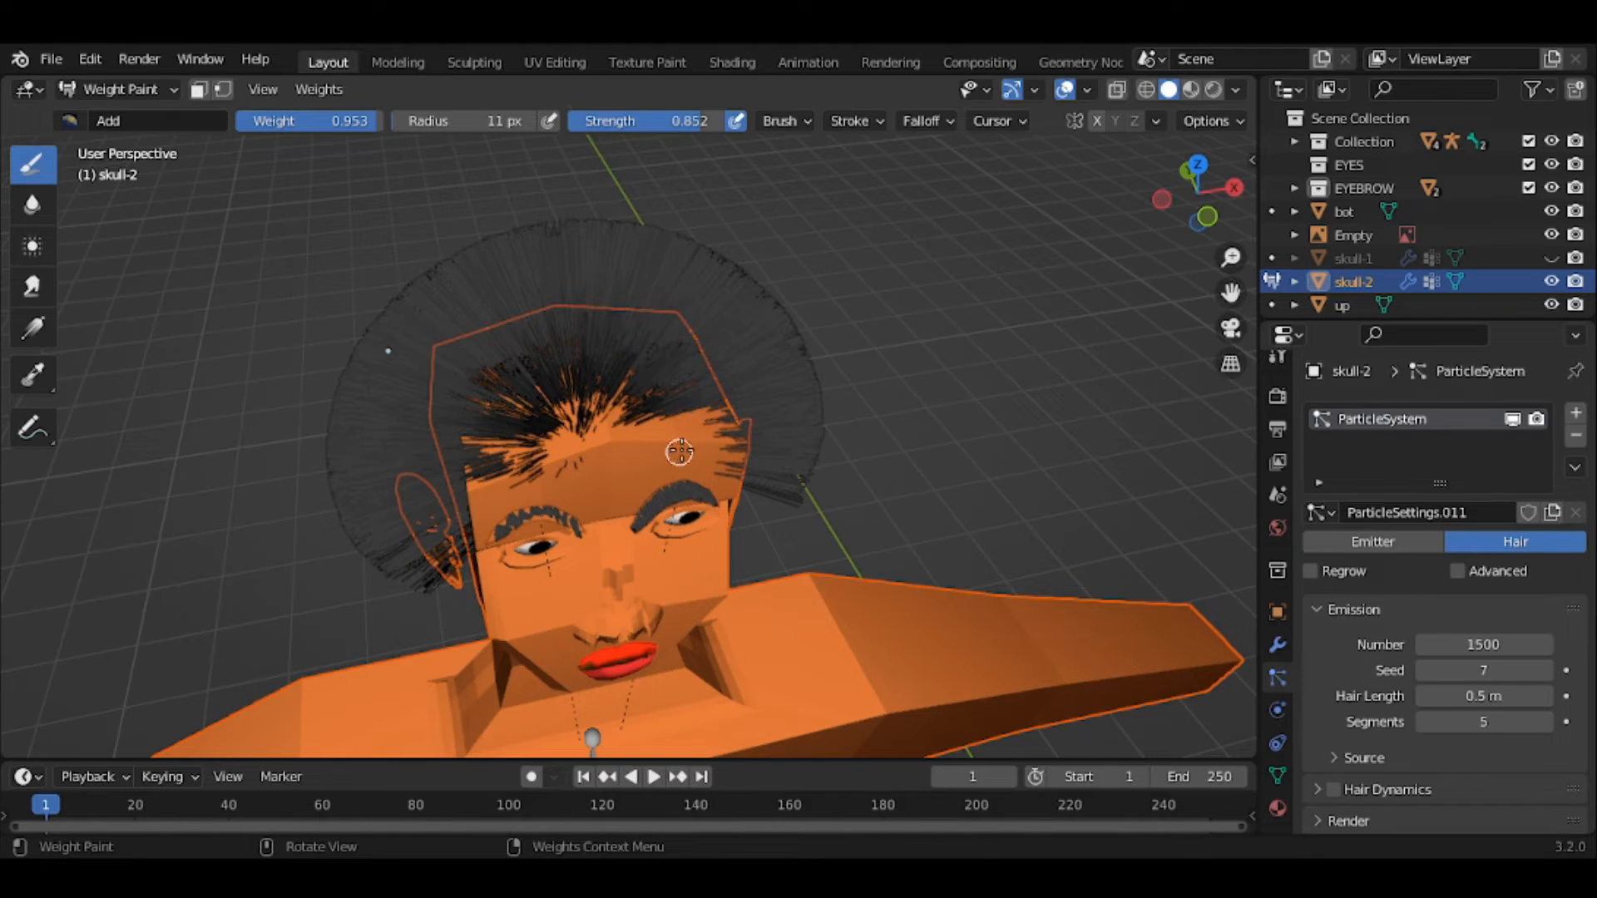
- Raise the hair emission number to 1700 and then to 2000
{"action": "left_click", "coordinate": [1473, 646]}
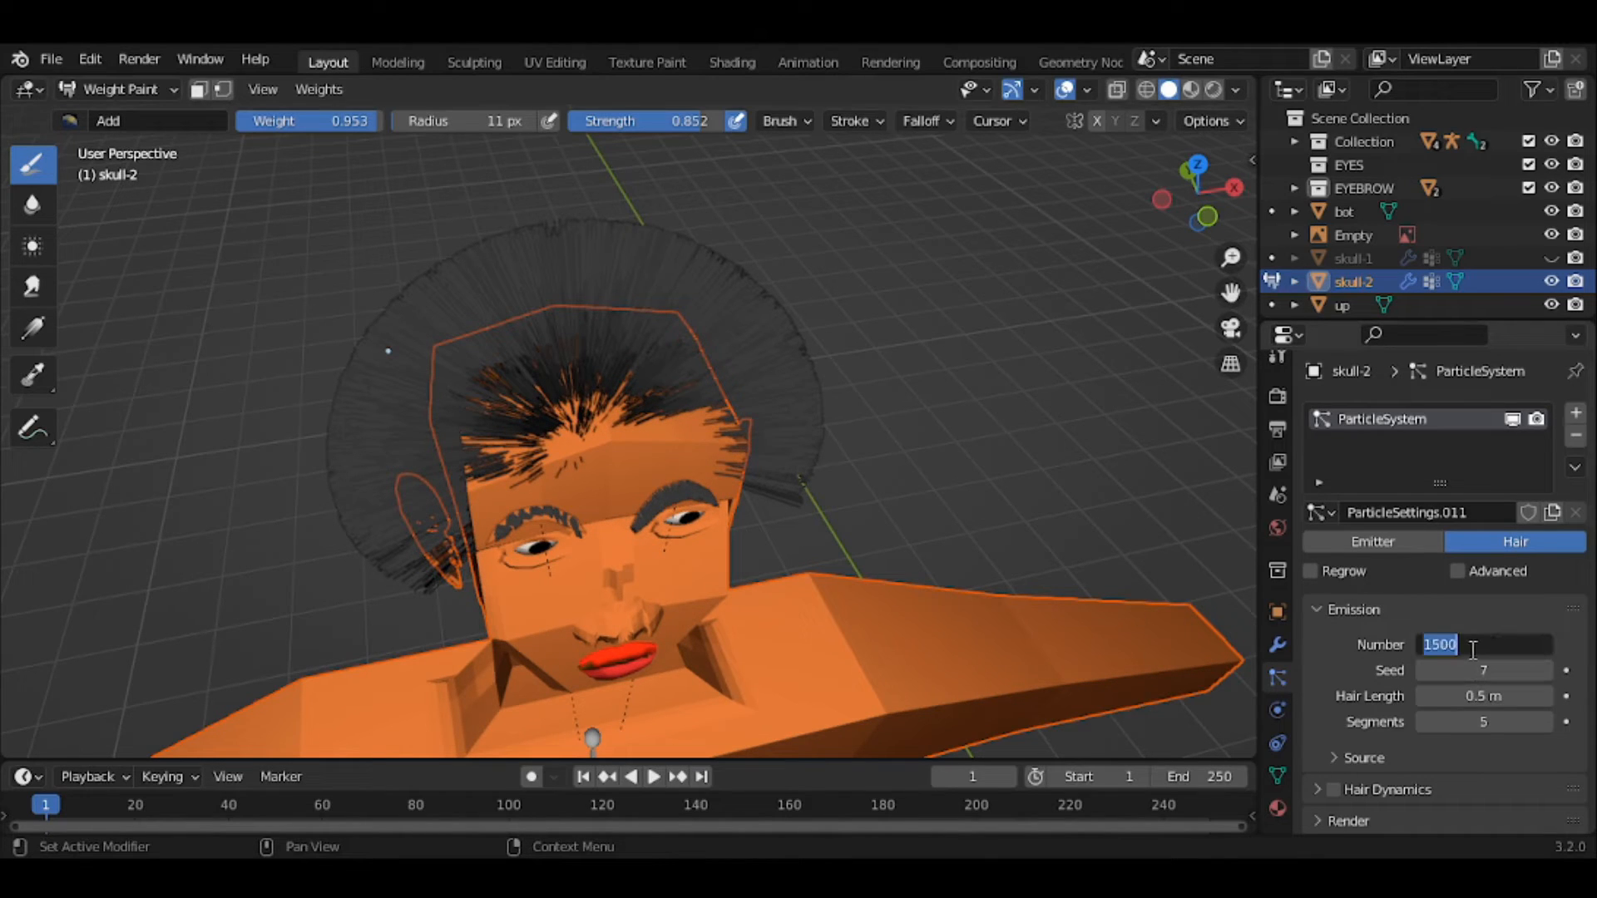
{"action": "type", "text": "1700"}
{"action": "key", "text": "Return"}
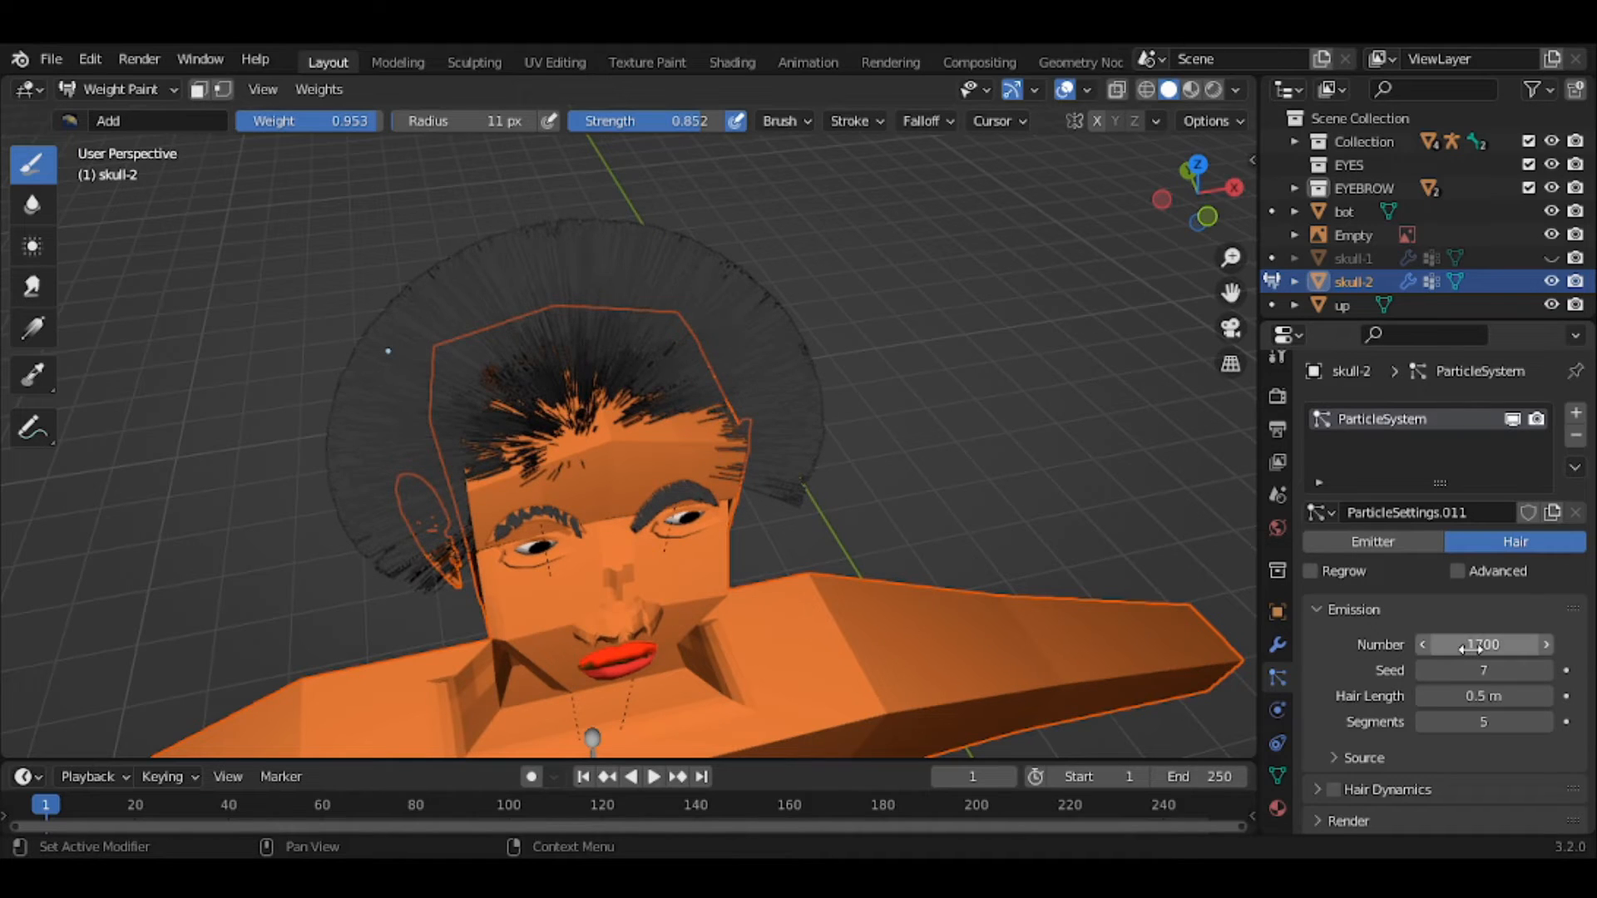
{"action": "left_click", "coordinate": [1472, 646]}
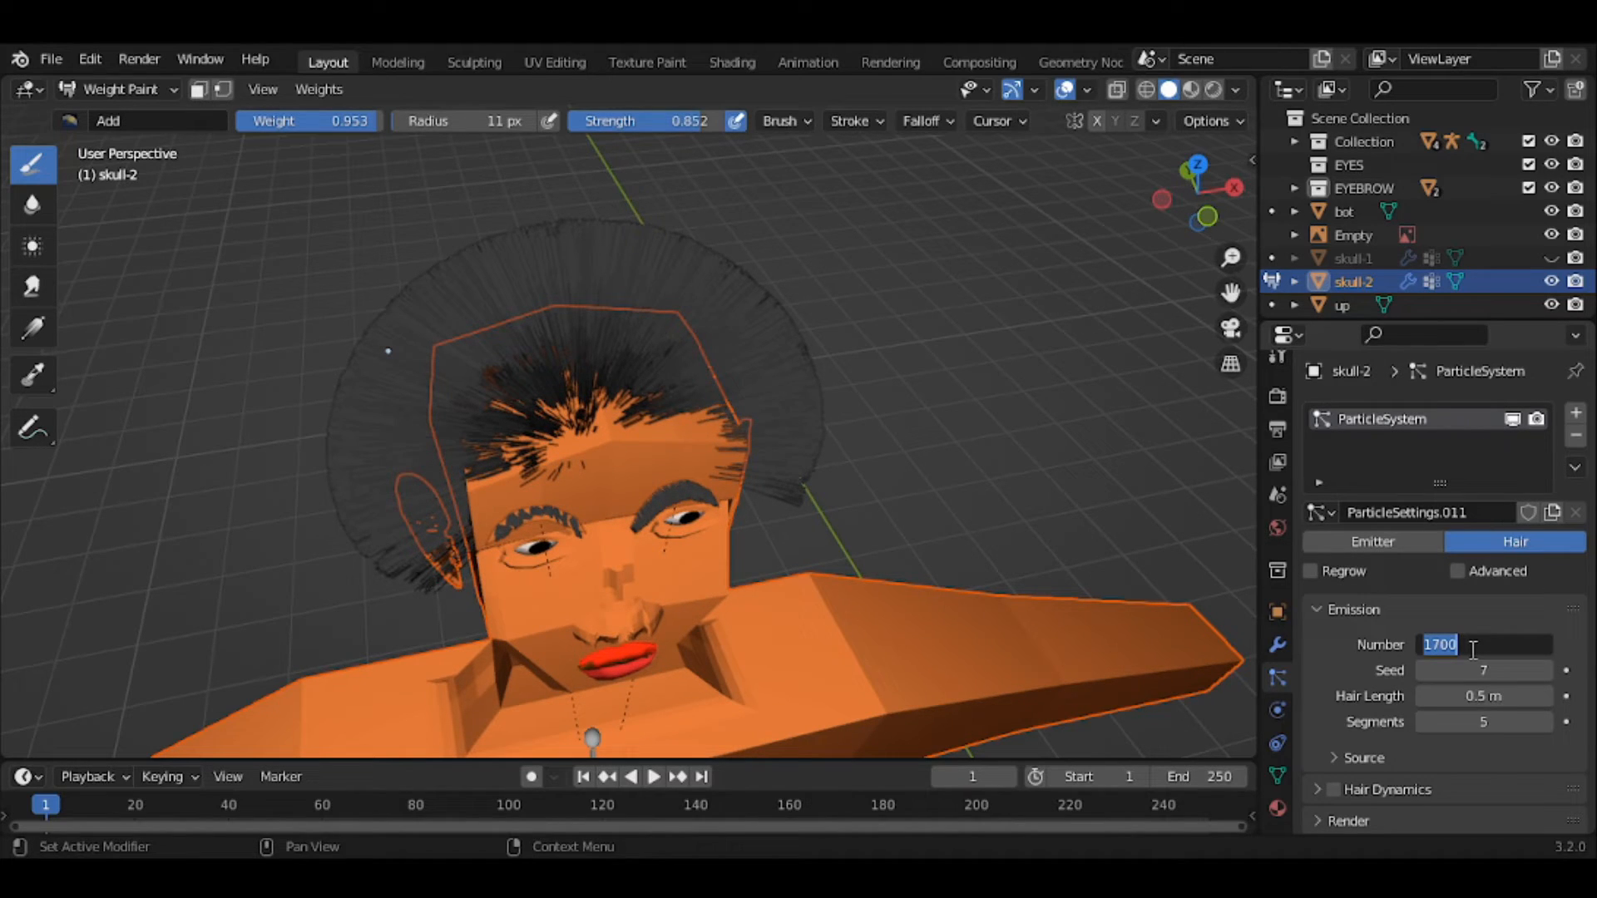
{"action": "type", "text": "2000"}
{"action": "key", "text": "Return"}
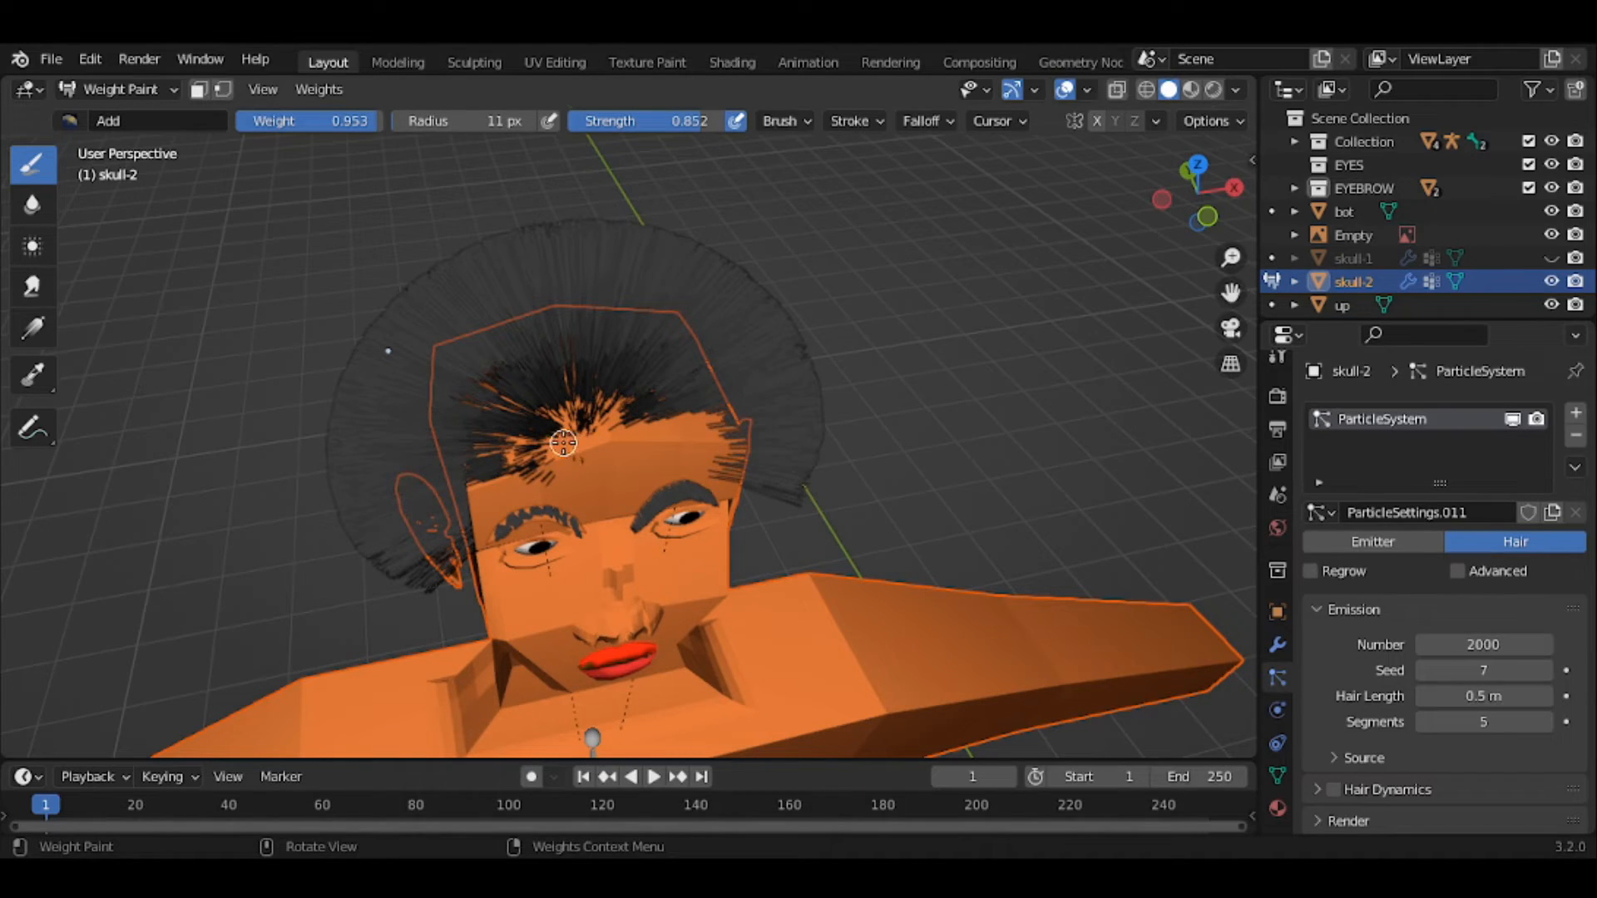
- Add a short weight stroke at the centre of the front hairline and enlarge the brush radius to 22 px
{"action": "left_click_drag", "start_coordinate": [563, 442], "coordinate": [571, 444]}
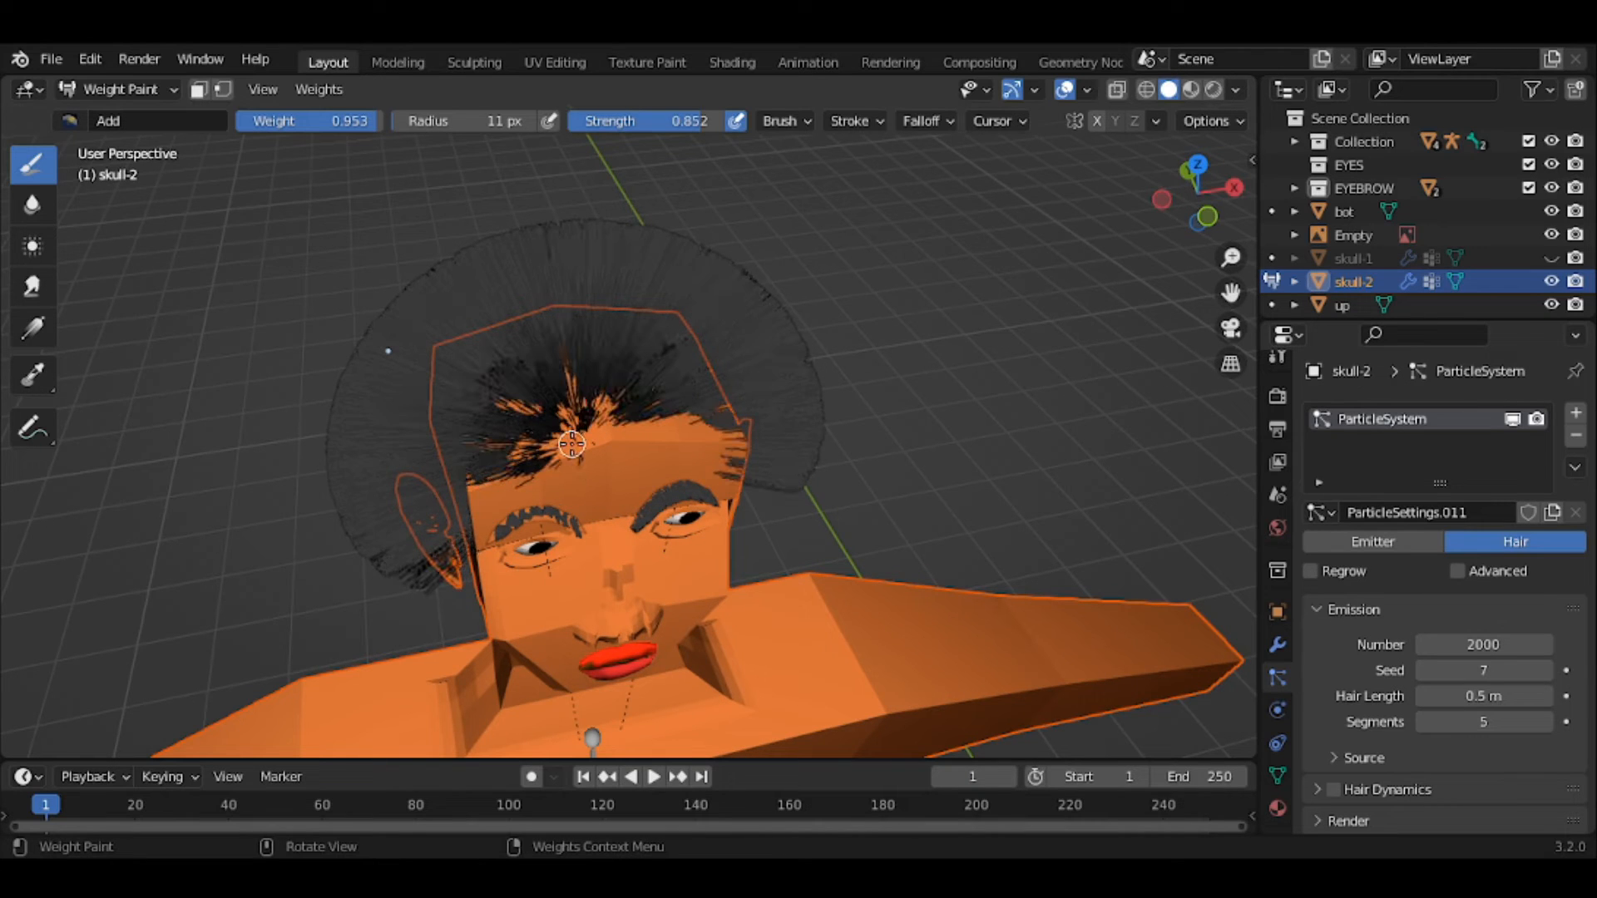
{"action": "key", "text": "f"}
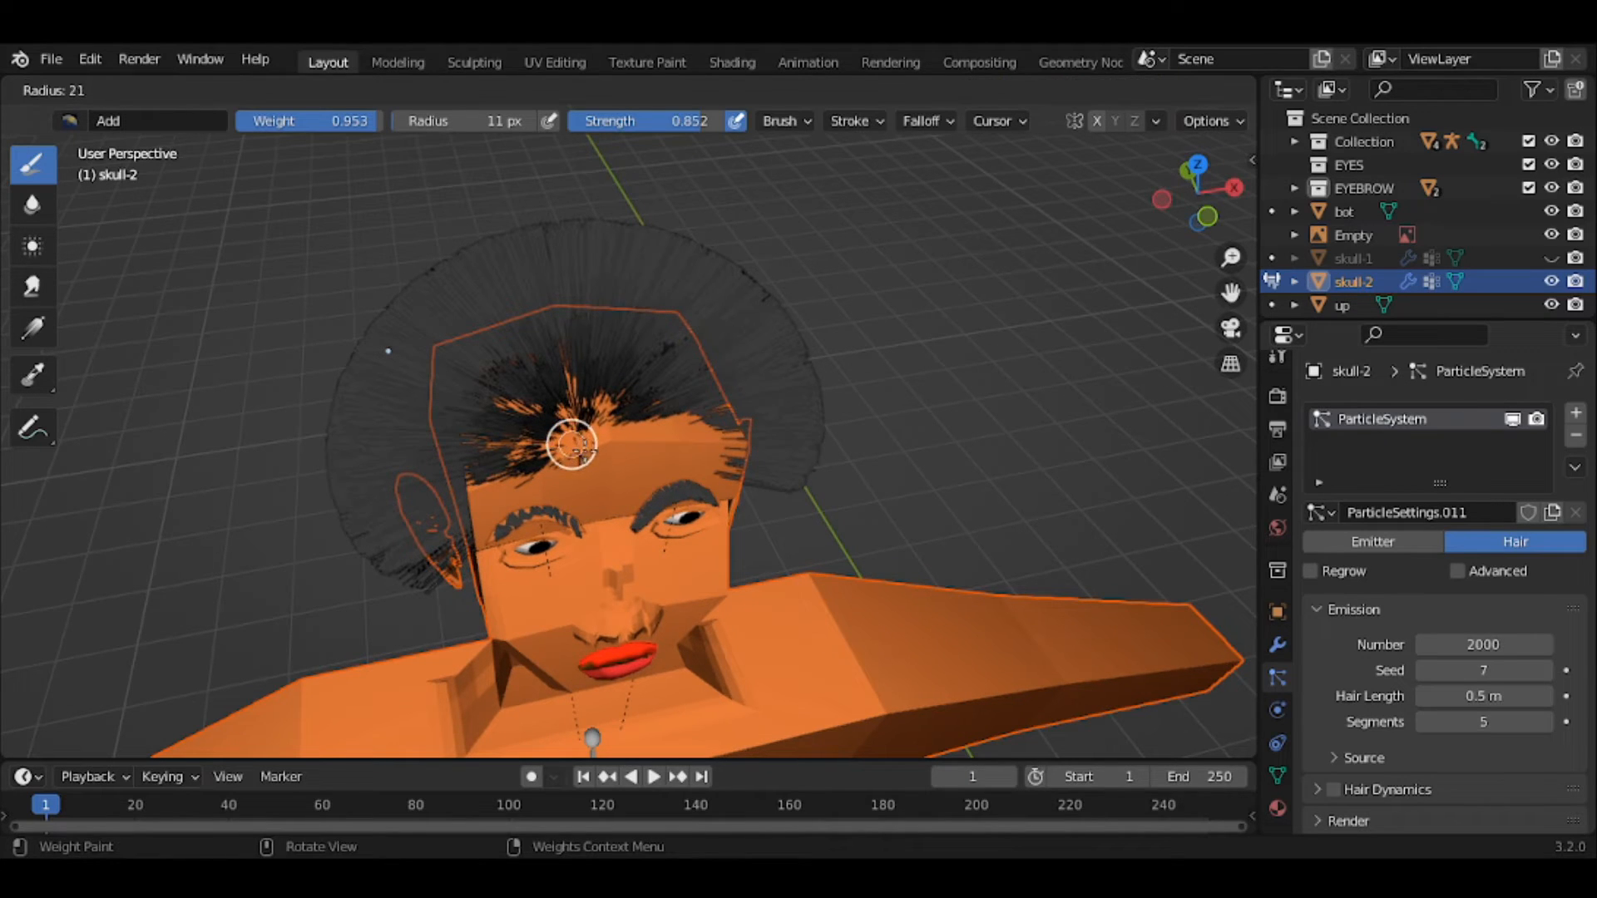
{"action": "left_click", "coordinate": [584, 452]}
- Try painting weight across the forehead with the larger brush, and undo the last two strokes
{"action": "mouse_move", "coordinate": [585, 451]}
{"action": "left_mouse_down"}
{"action": "mouse_move", "coordinate": [643, 426]}
{"action": "mouse_move", "coordinate": [578, 455]}
{"action": "left_mouse_up"}
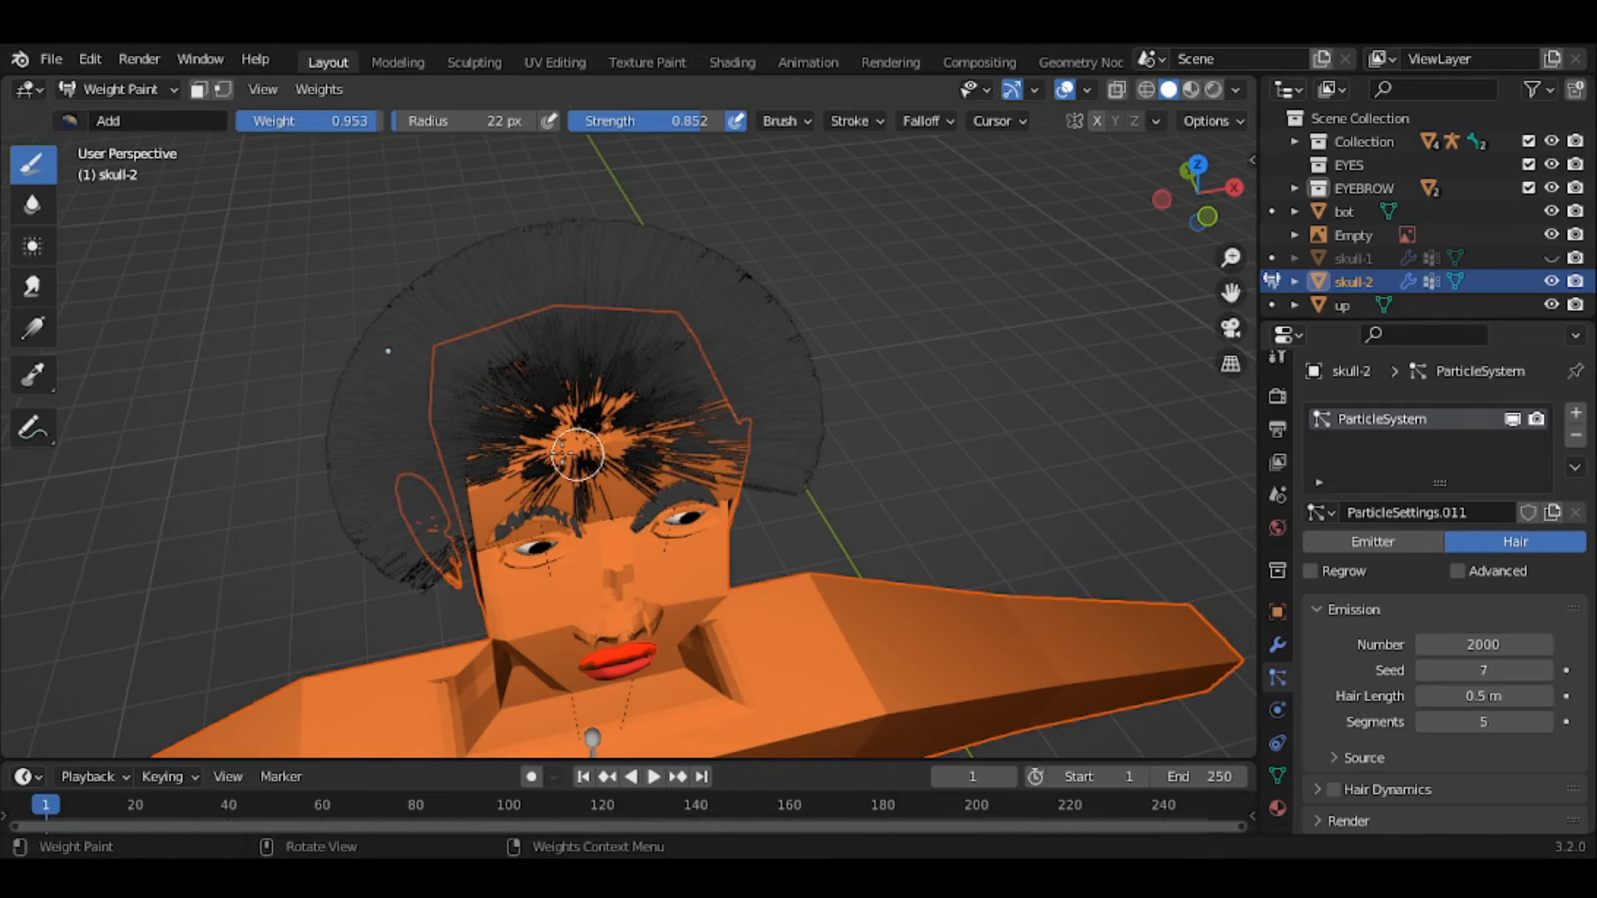
{"action": "middle_click_drag", "start_coordinate": [857, 450], "coordinate": [923, 439]}
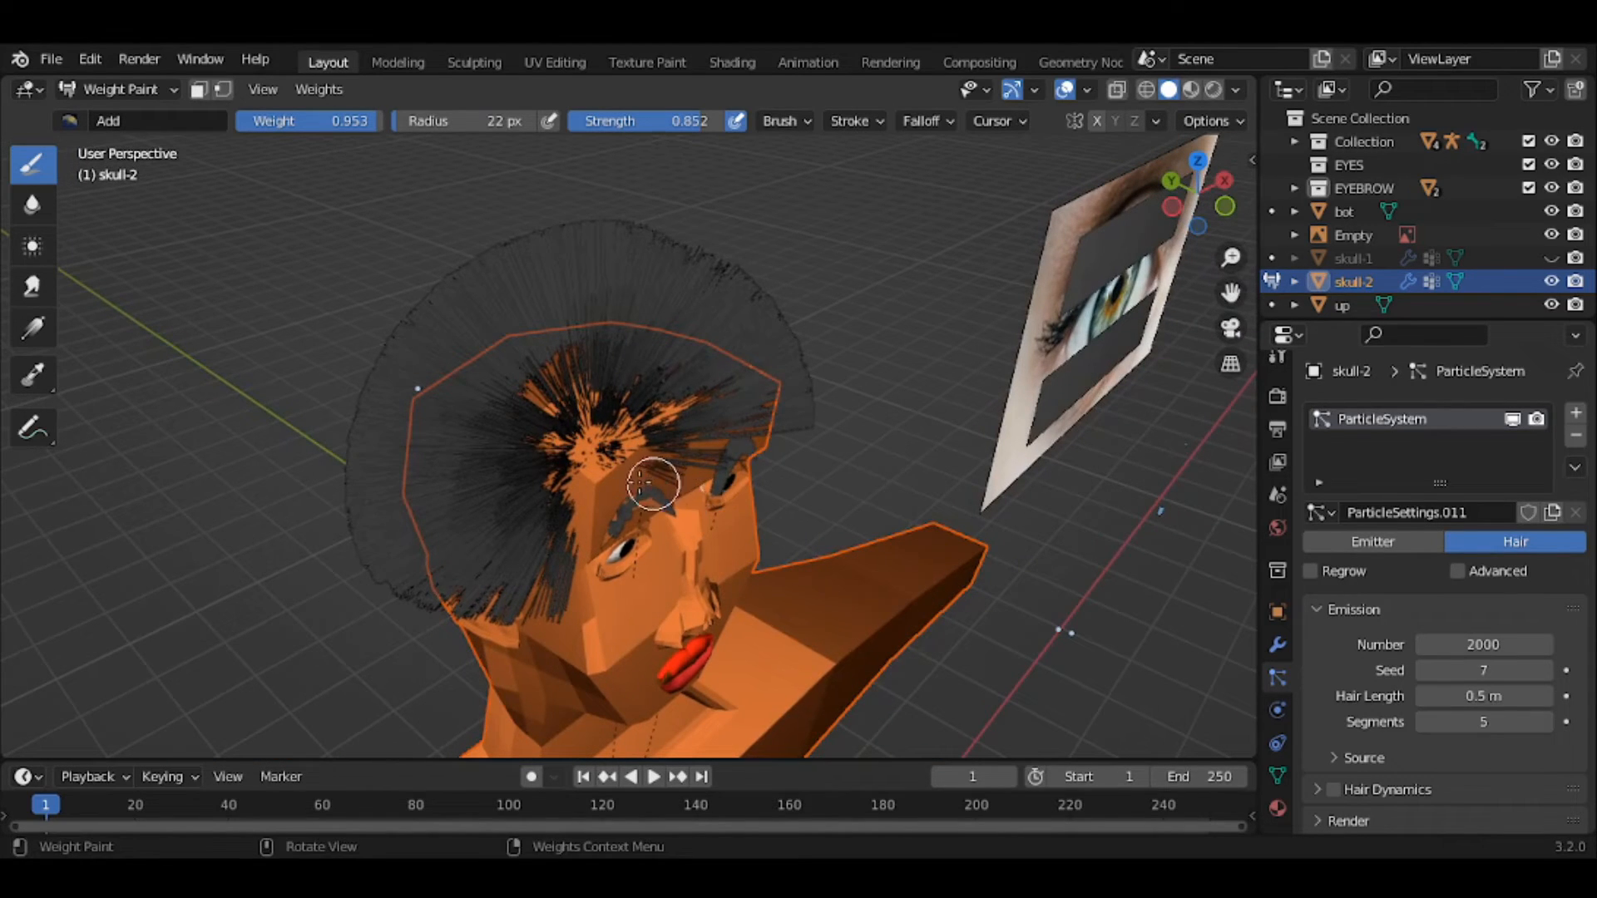
{"action": "mouse_move", "coordinate": [639, 482]}
{"action": "left_mouse_down"}
{"action": "mouse_move", "coordinate": [589, 452]}
{"action": "mouse_move", "coordinate": [560, 474]}
{"action": "mouse_move", "coordinate": [563, 488]}
{"action": "mouse_move", "coordinate": [797, 456]}
{"action": "left_mouse_up"}
{"action": "middle_click_drag", "start_coordinate": [813, 582], "coordinate": [632, 582]}
{"action": "middle_click_drag", "start_coordinate": [712, 480], "coordinate": [784, 528]}
{"action": "scroll", "coordinate": [809, 530], "scroll_direction": "up", "scroll_amount": 2}
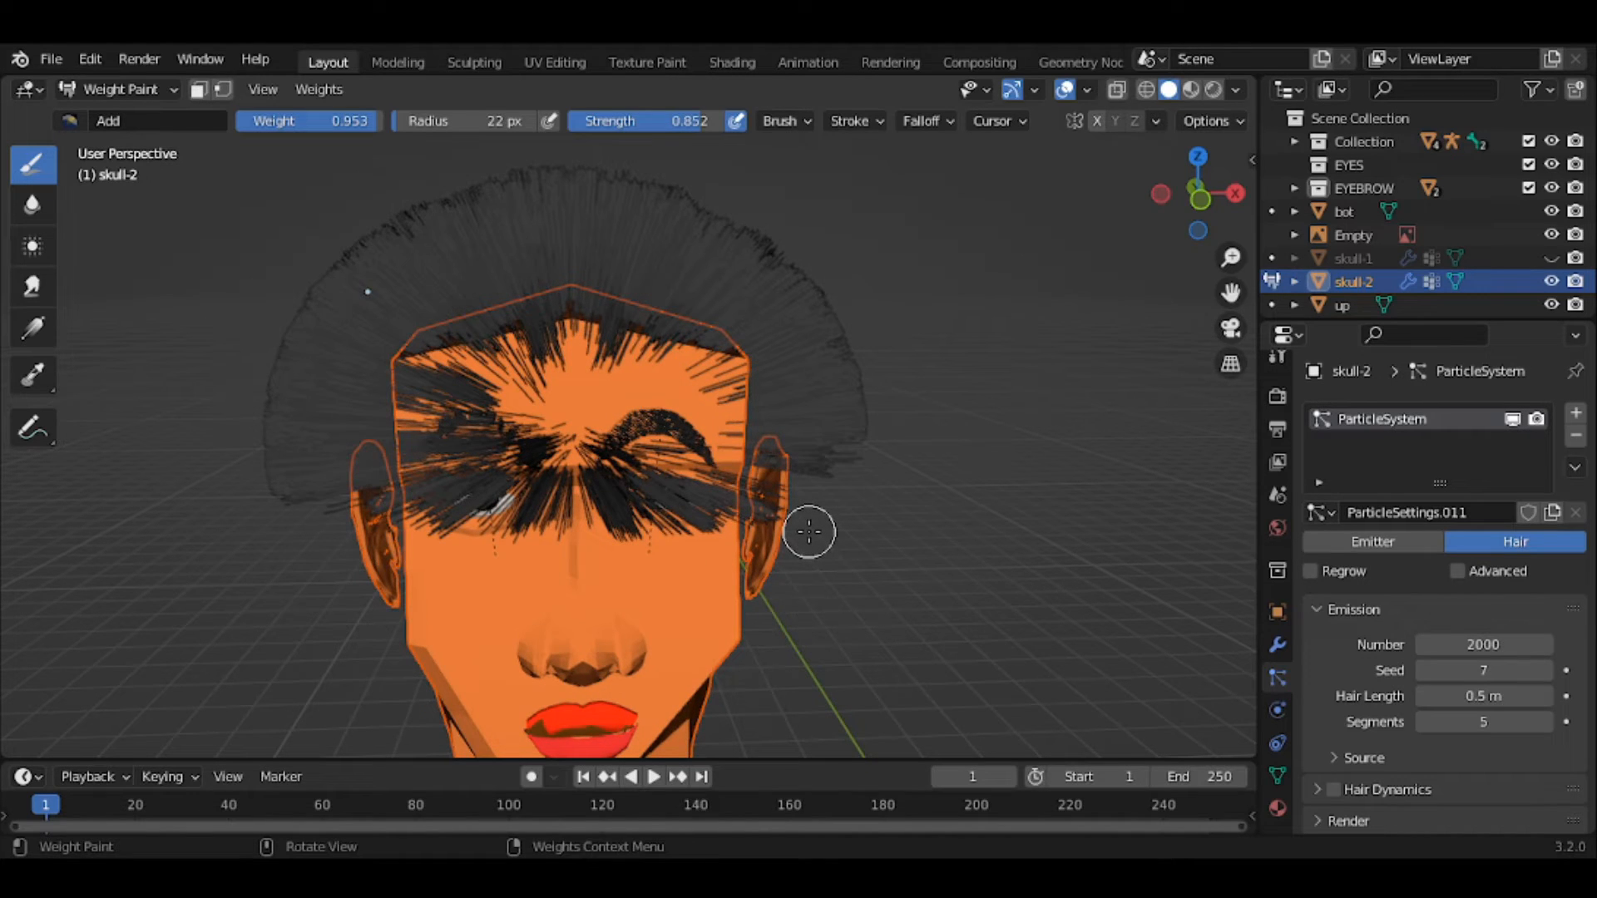
{"action": "key", "text": "ctrl+z"}
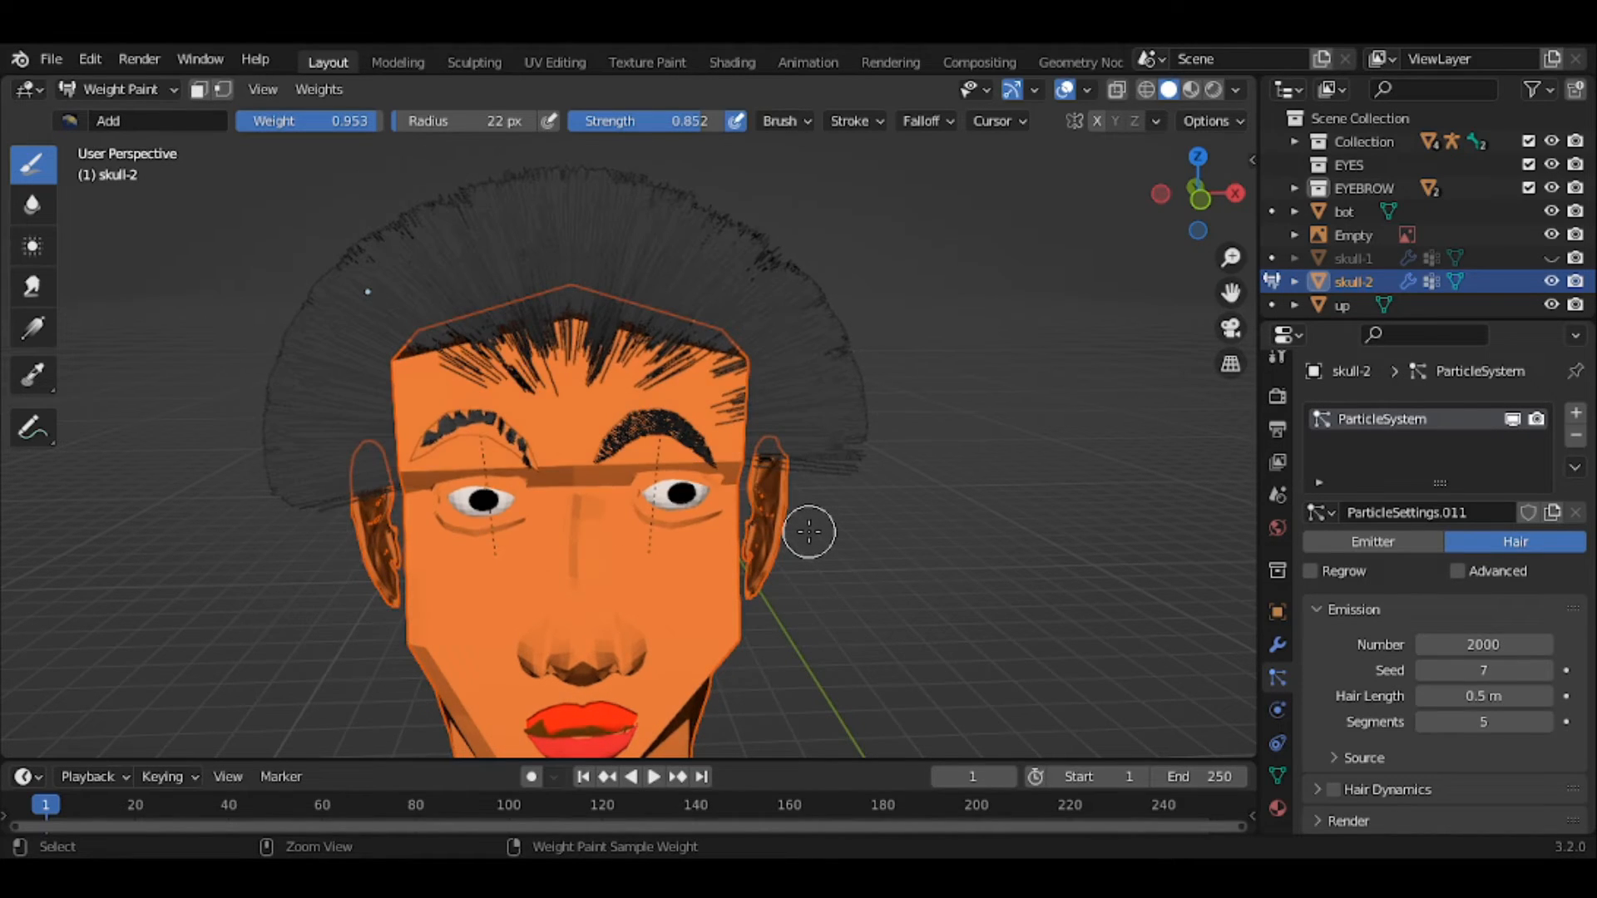
{"action": "key", "text": "ctrl+z"}
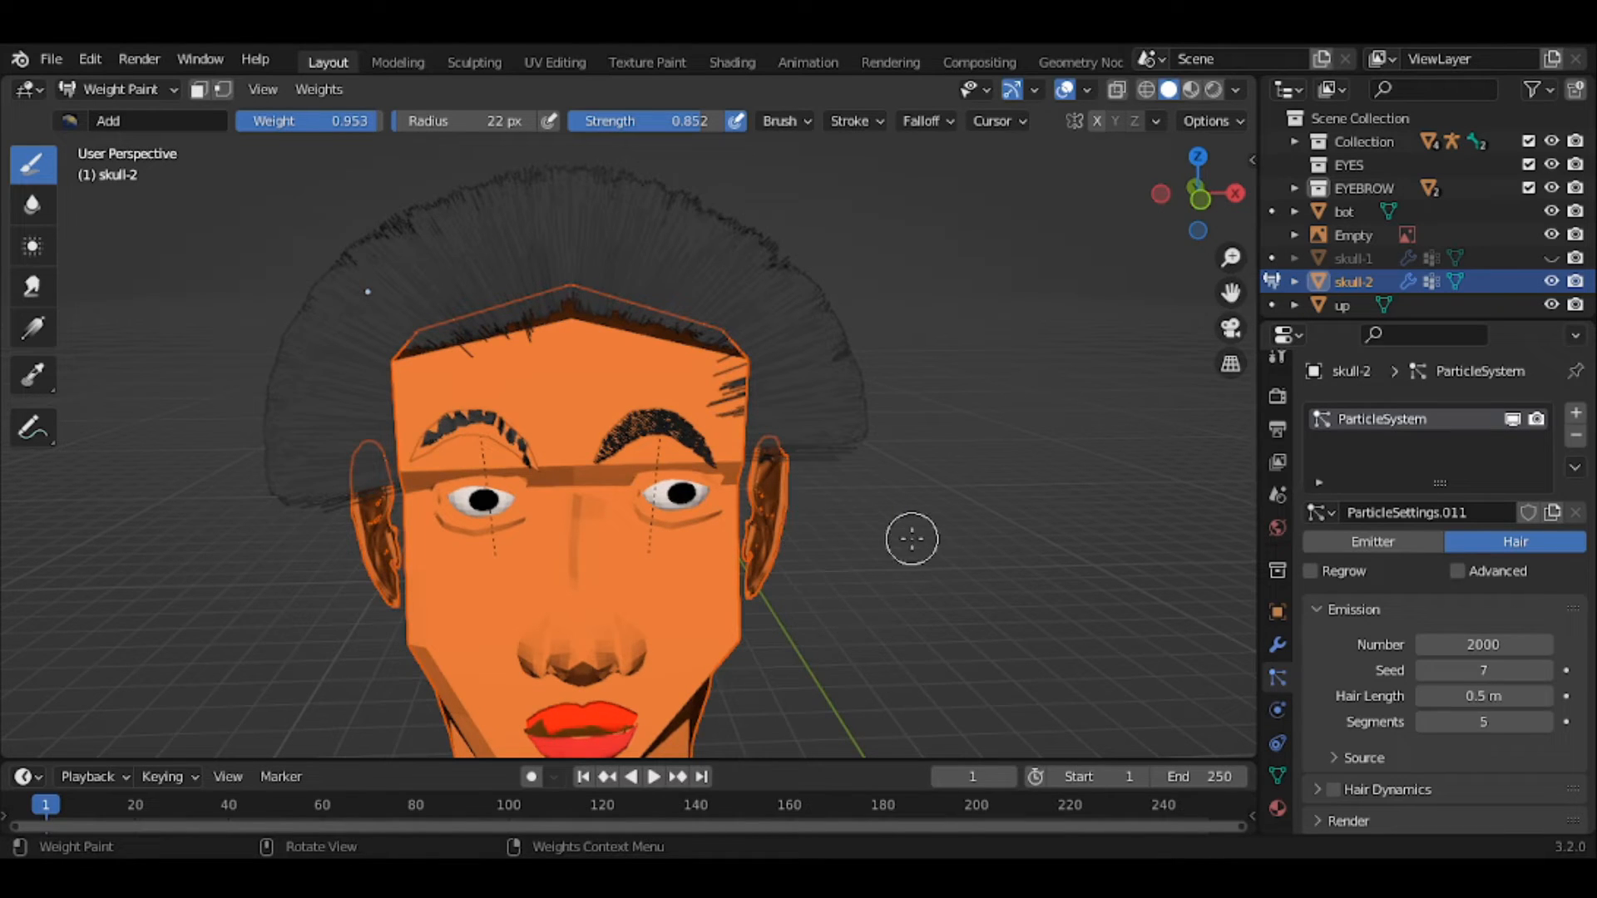
- Add a short weight stroke at the character's right temple and return to Object Mode with skull-2 deselected
{"action": "mouse_move", "coordinate": [912, 539]}
{"action": "middle_mouse_down"}
{"action": "mouse_move", "coordinate": [949, 597]}
{"action": "mouse_move", "coordinate": [1019, 614]}
{"action": "mouse_move", "coordinate": [1050, 600]}
{"action": "middle_mouse_up"}
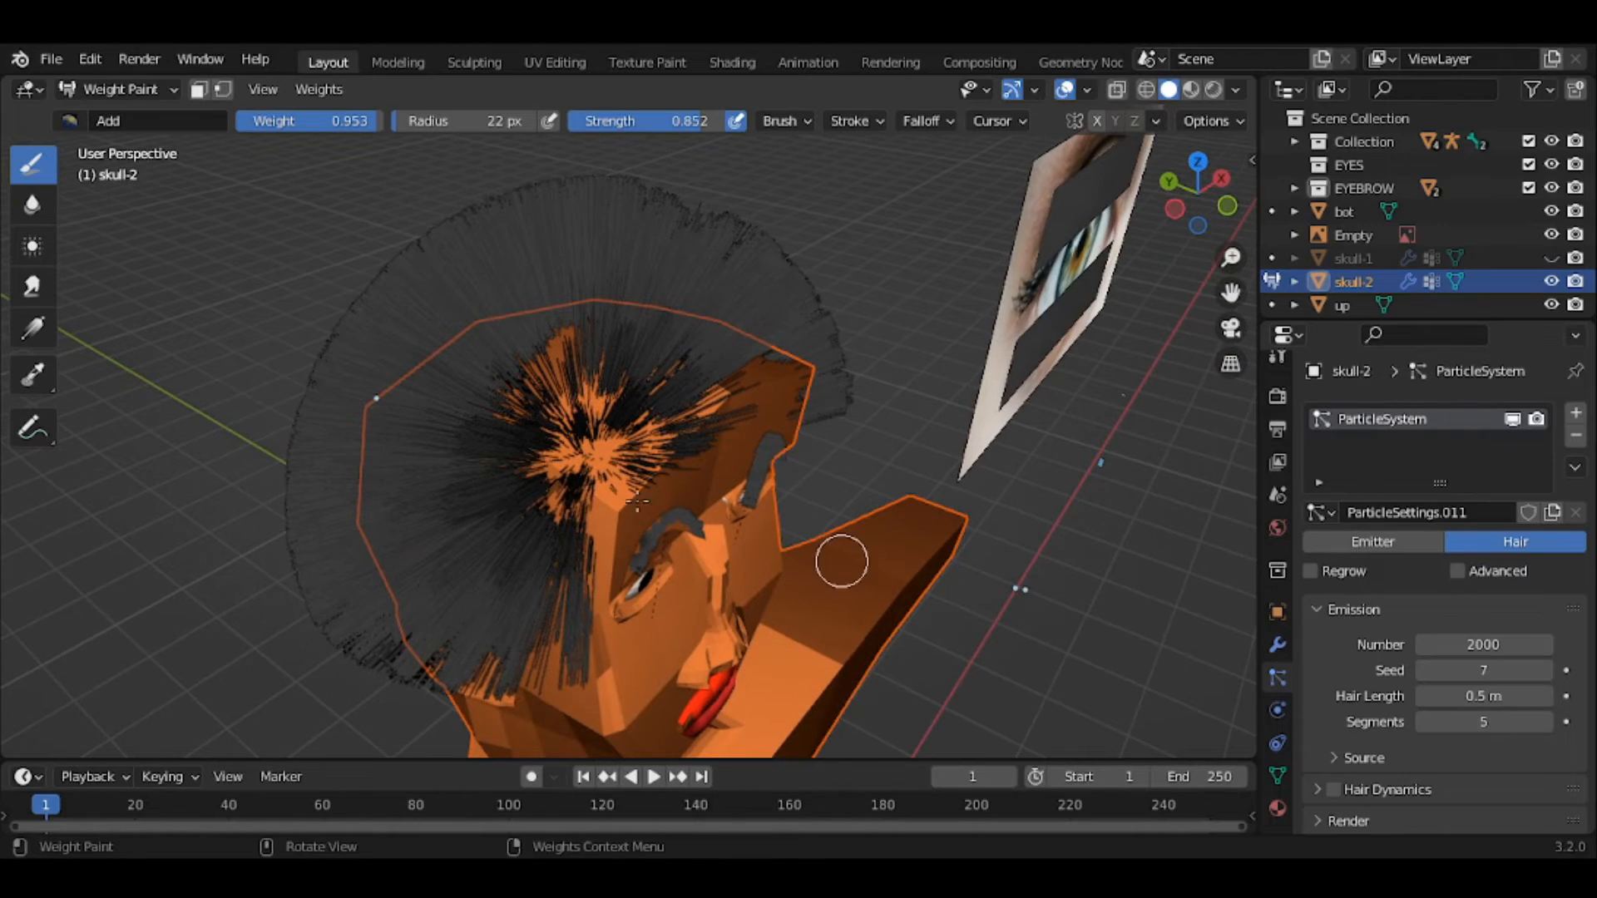
{"action": "left_click_drag", "start_coordinate": [611, 450], "coordinate": [576, 450]}
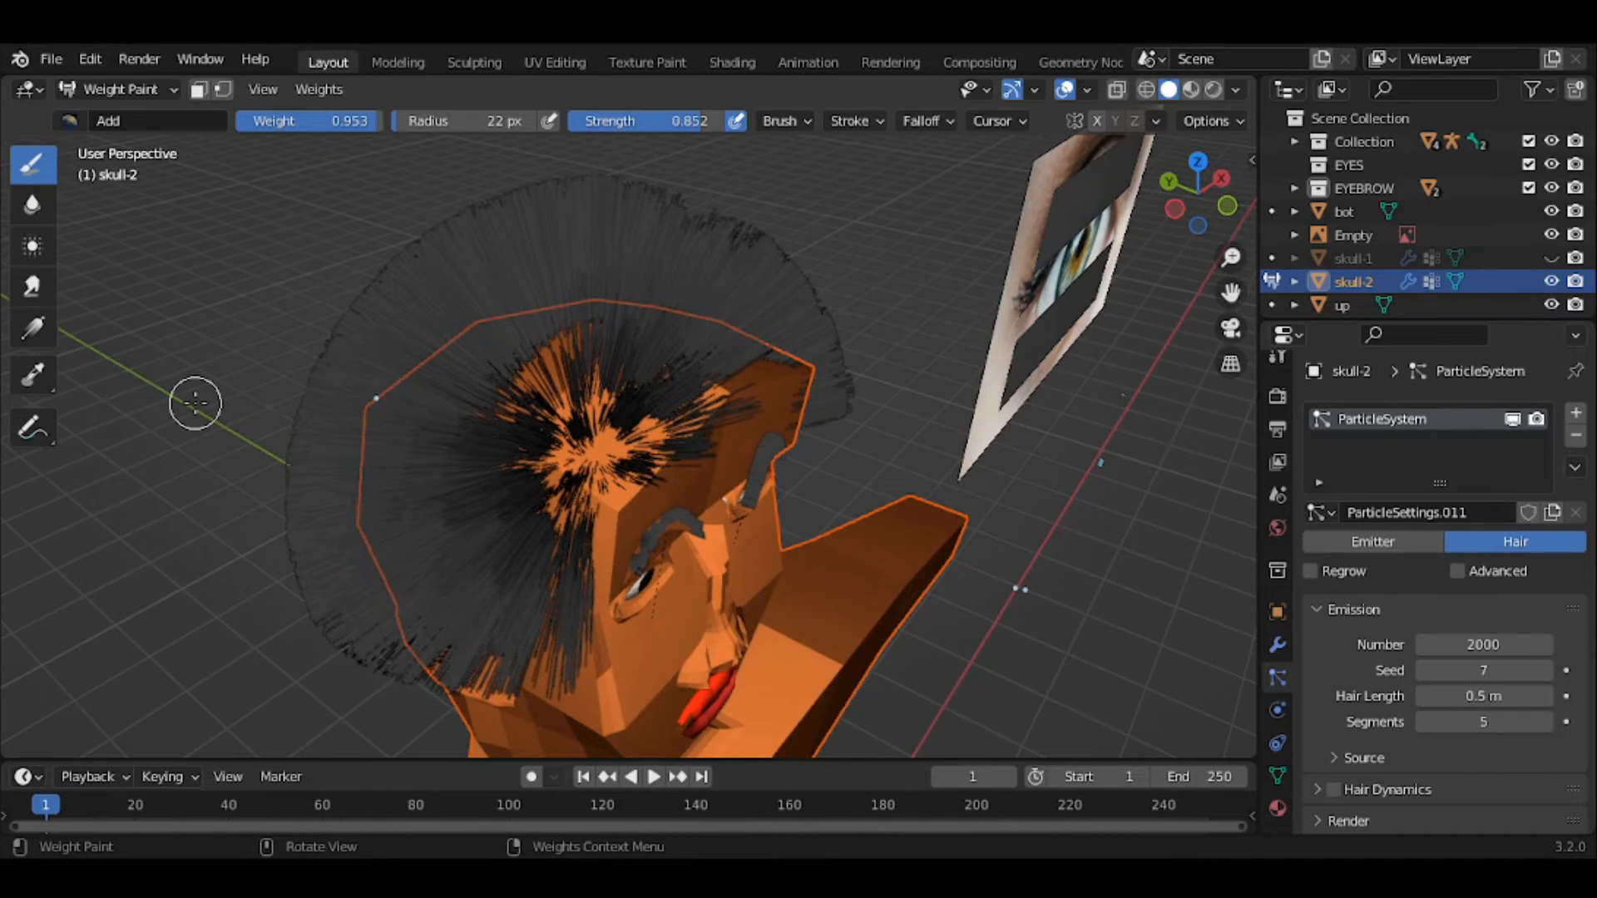
{"action": "left_click", "coordinate": [103, 91]}
{"action": "left_click", "coordinate": [107, 117]}
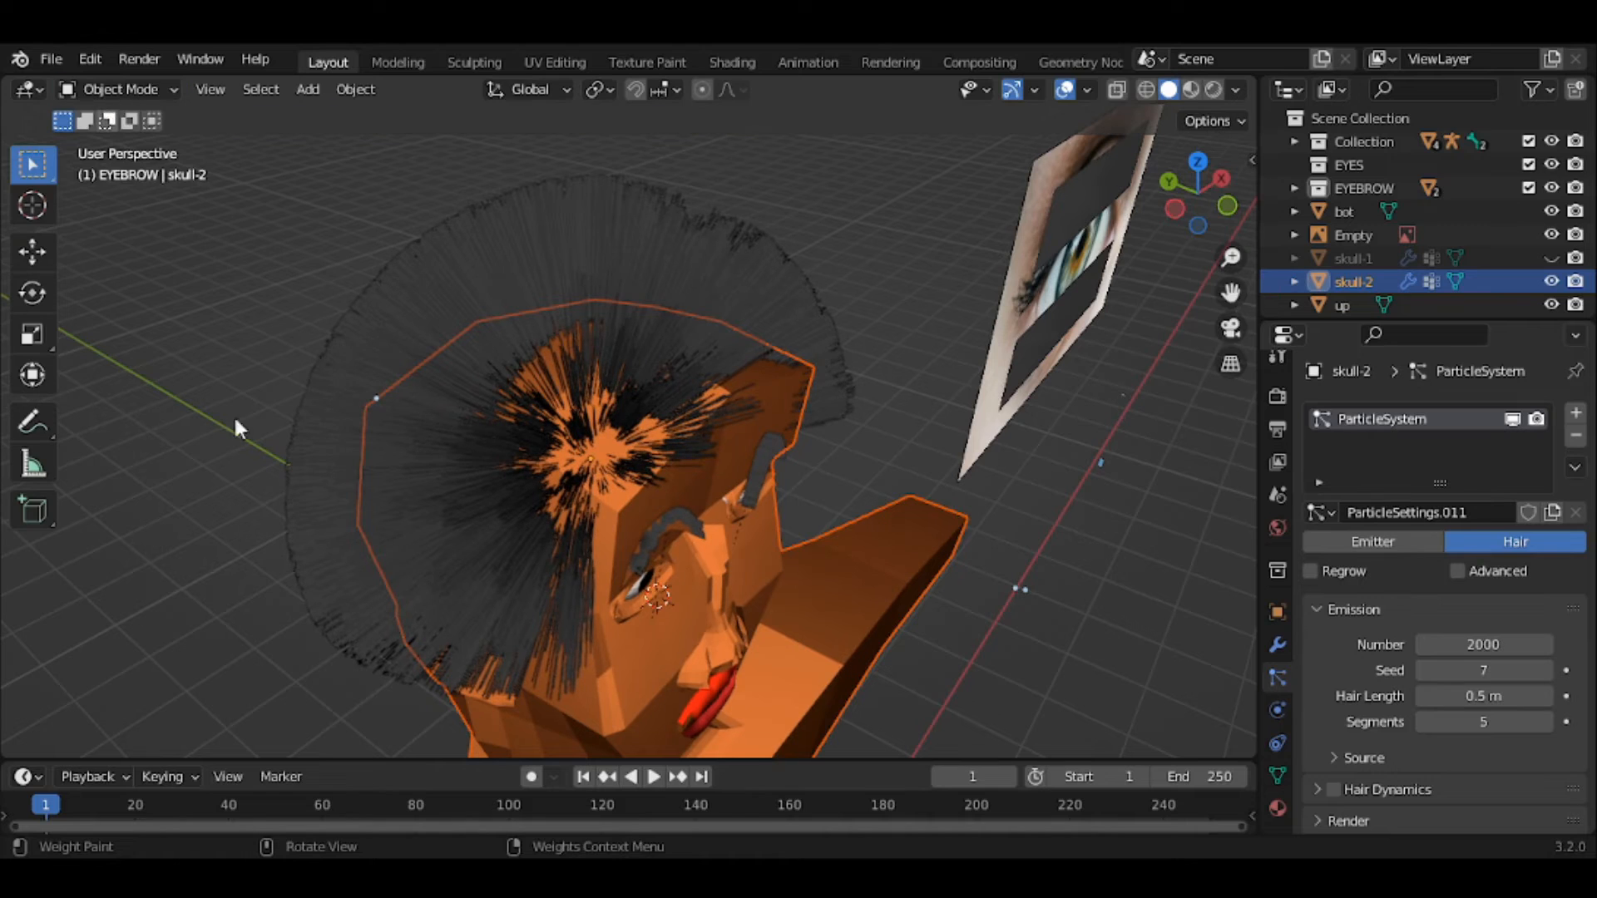
{"action": "middle_click_drag", "start_coordinate": [344, 506], "coordinate": [845, 519]}
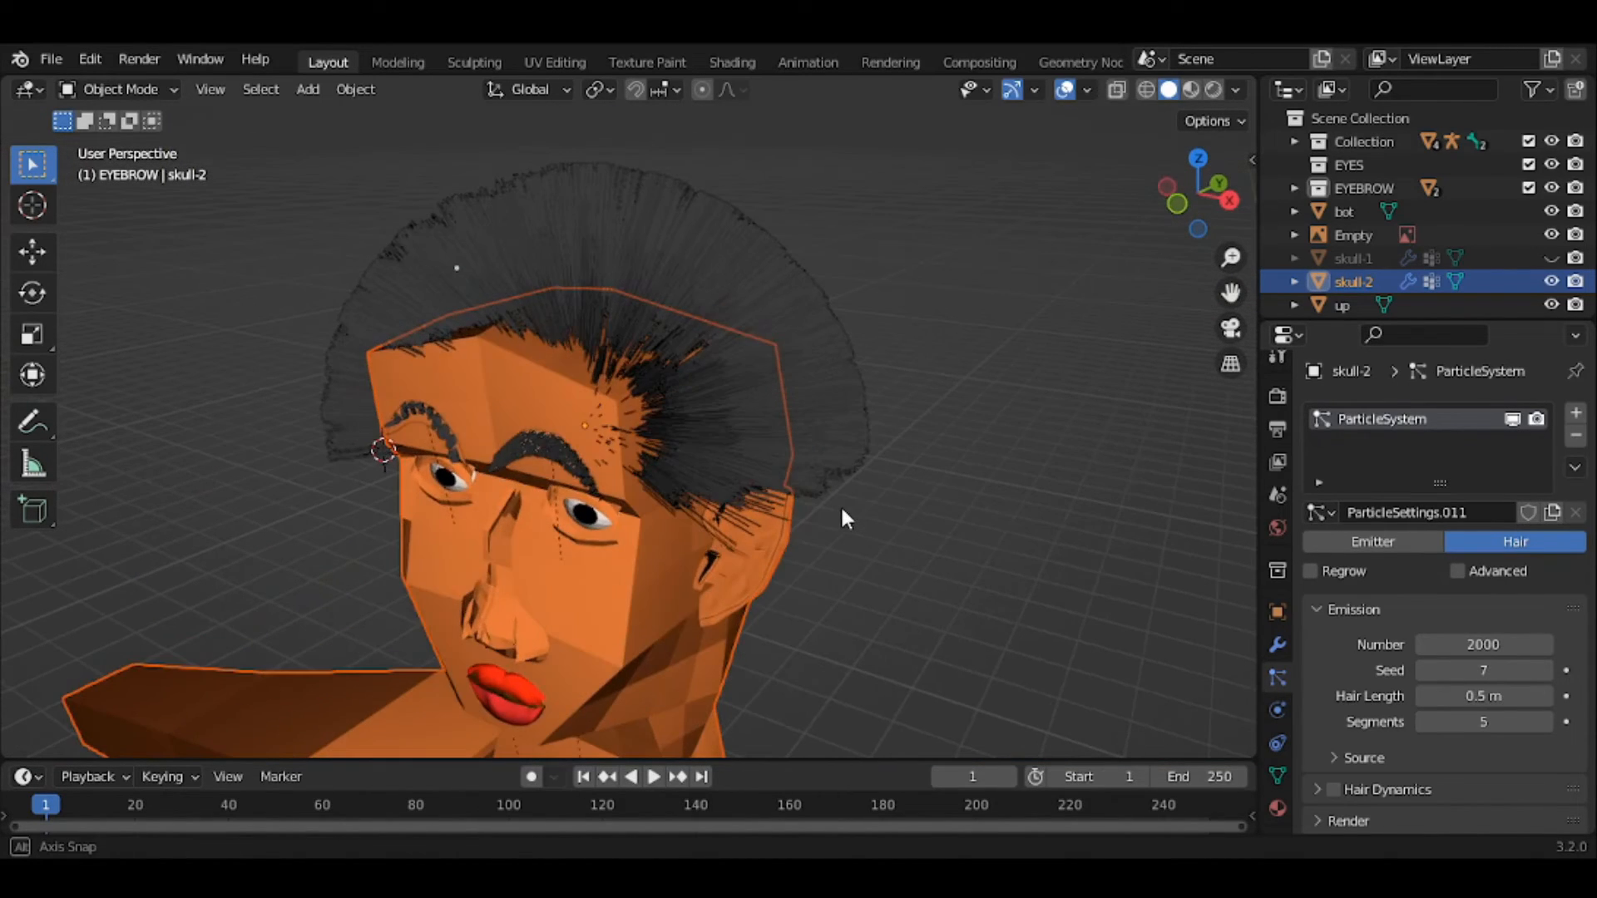
{"action": "left_click", "coordinate": [1086, 526]}
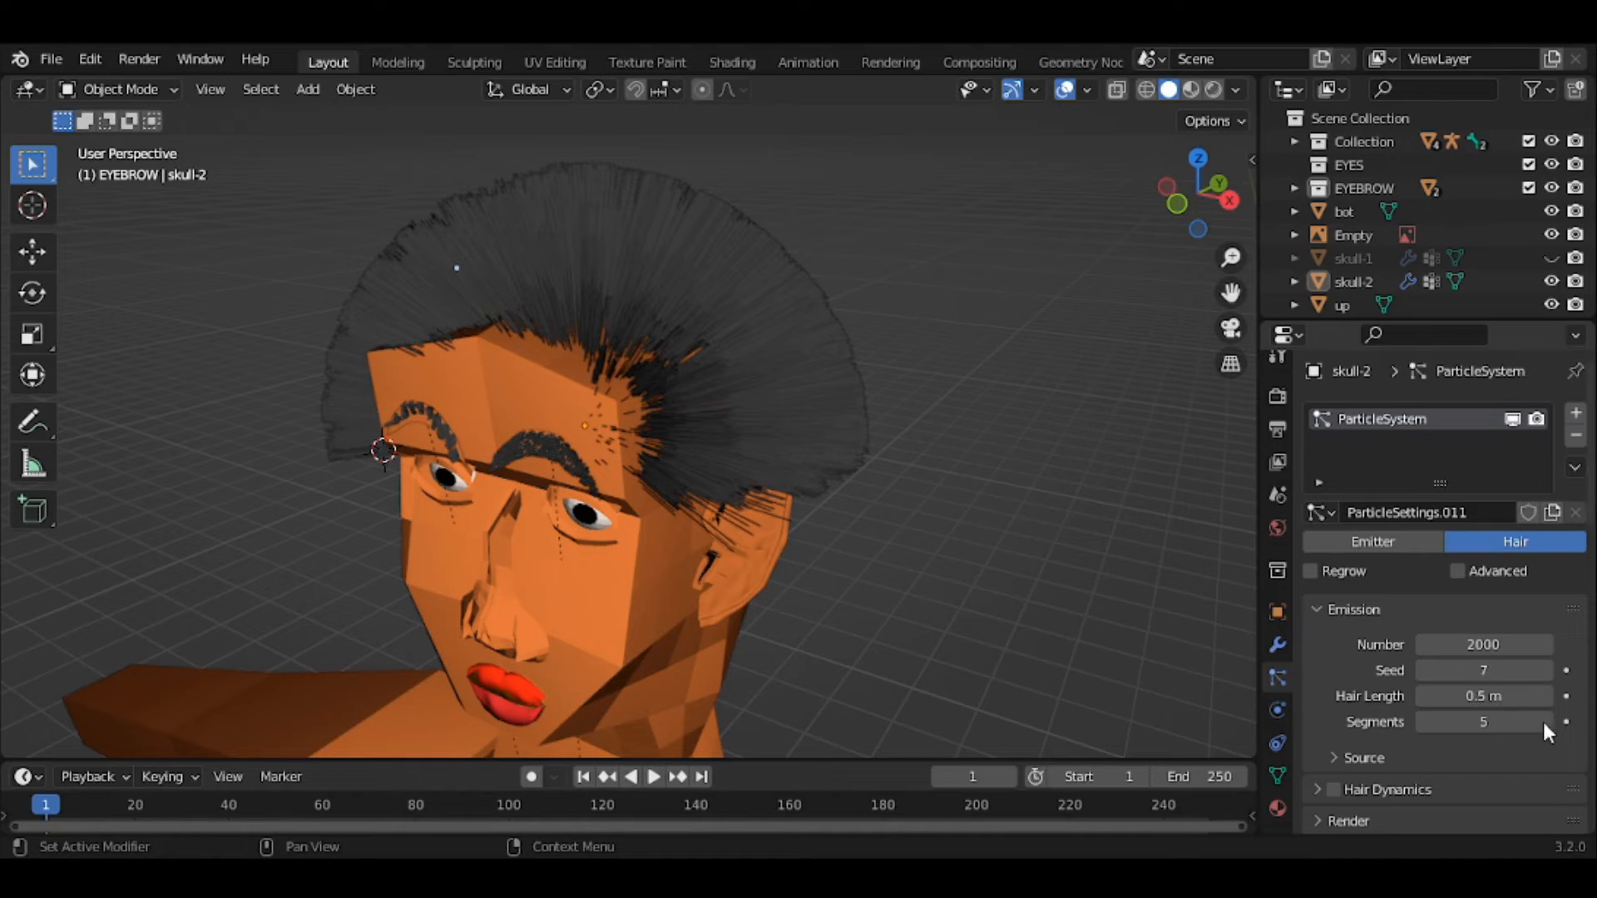
- Try hair emission seeds 8 through 13 one after another
{"action": "left_click", "coordinate": [1547, 671]}
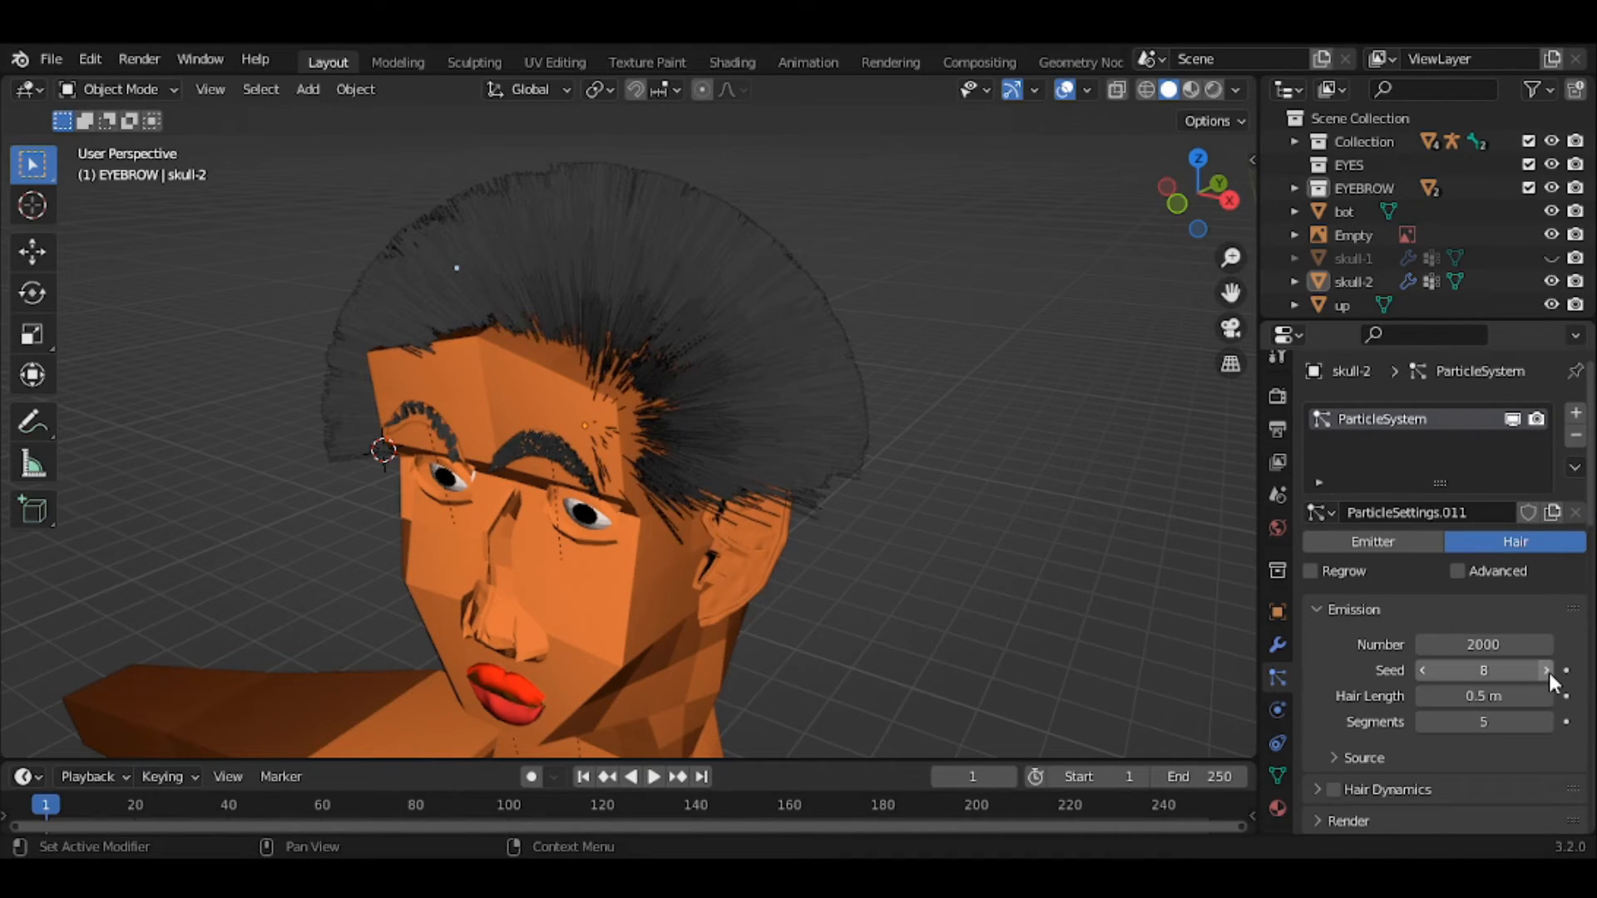
{"action": "left_click", "coordinate": [1547, 670]}
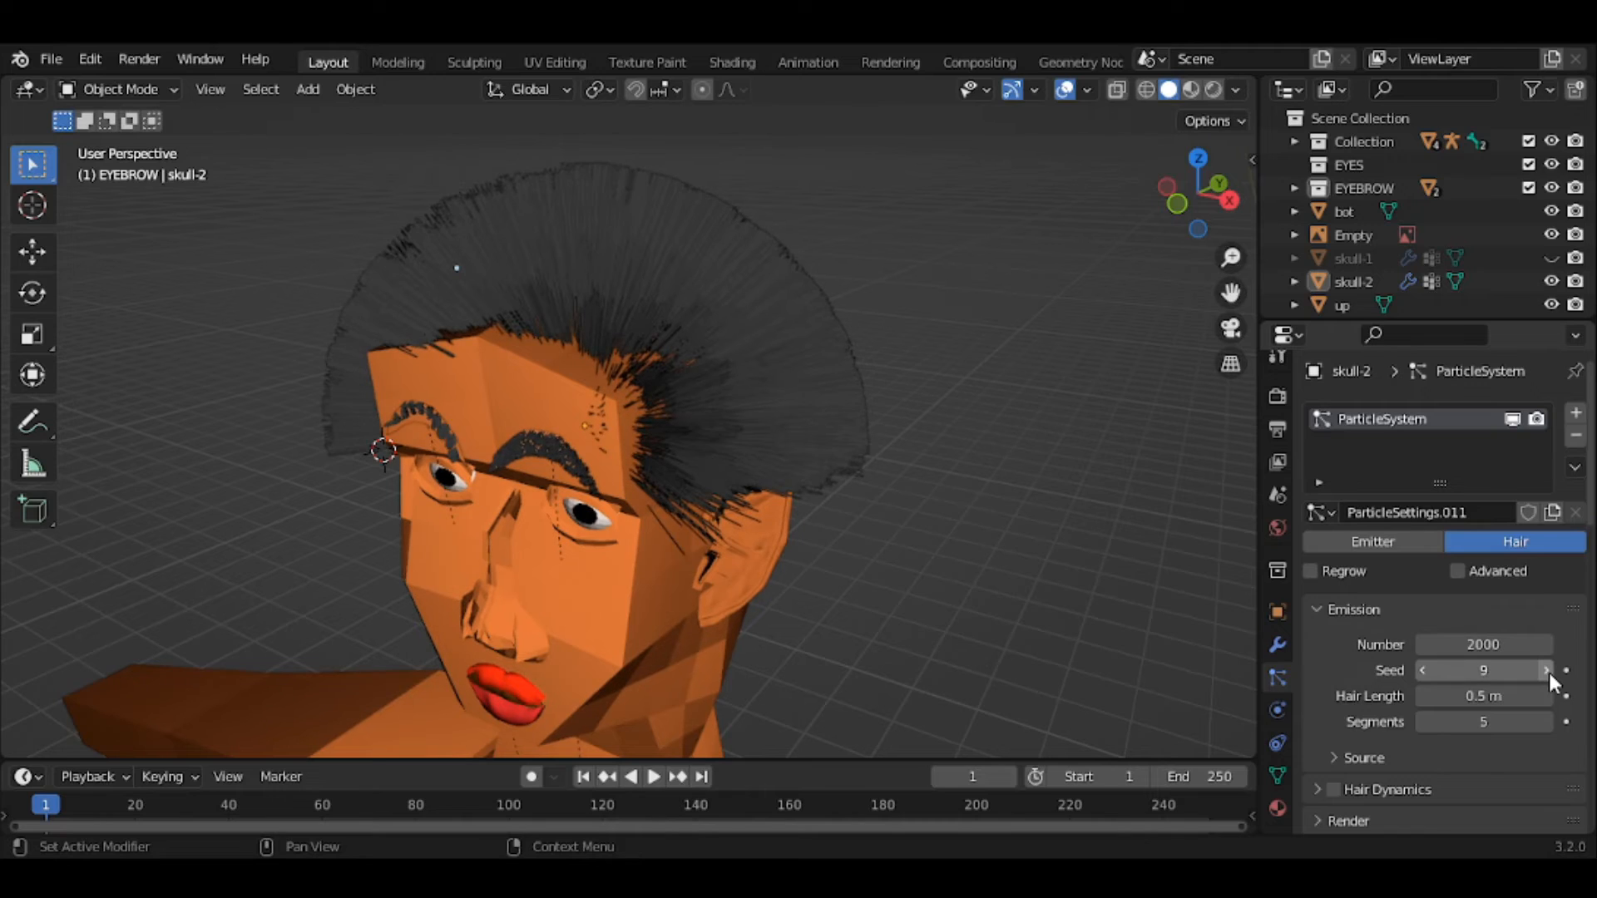
{"action": "left_click", "coordinate": [1546, 671]}
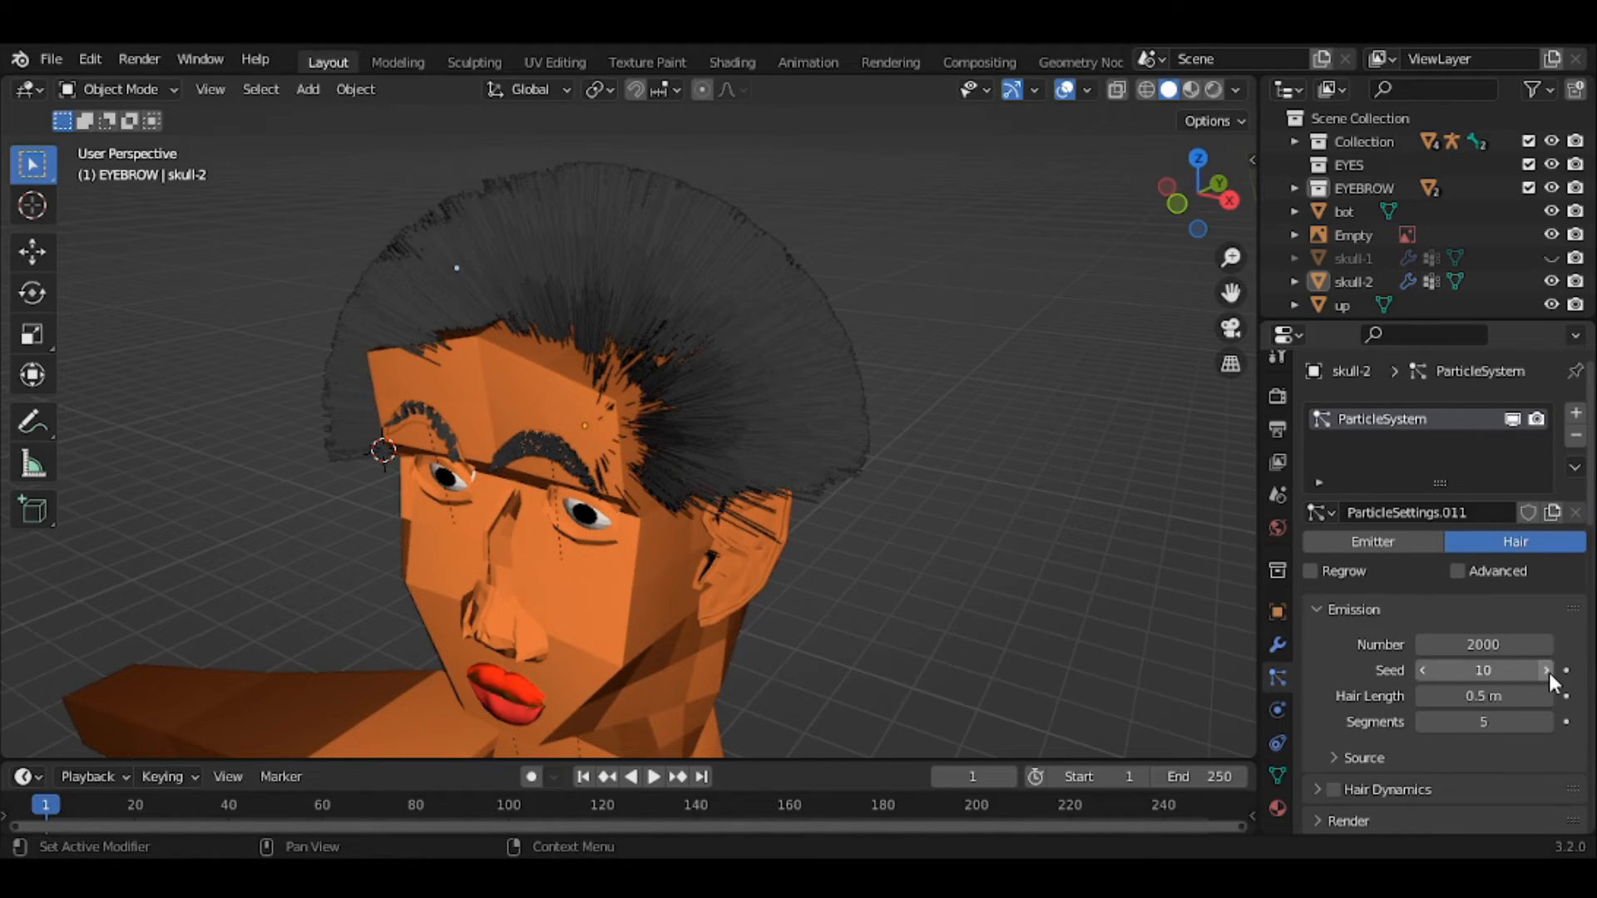
{"action": "left_click", "coordinate": [1547, 670]}
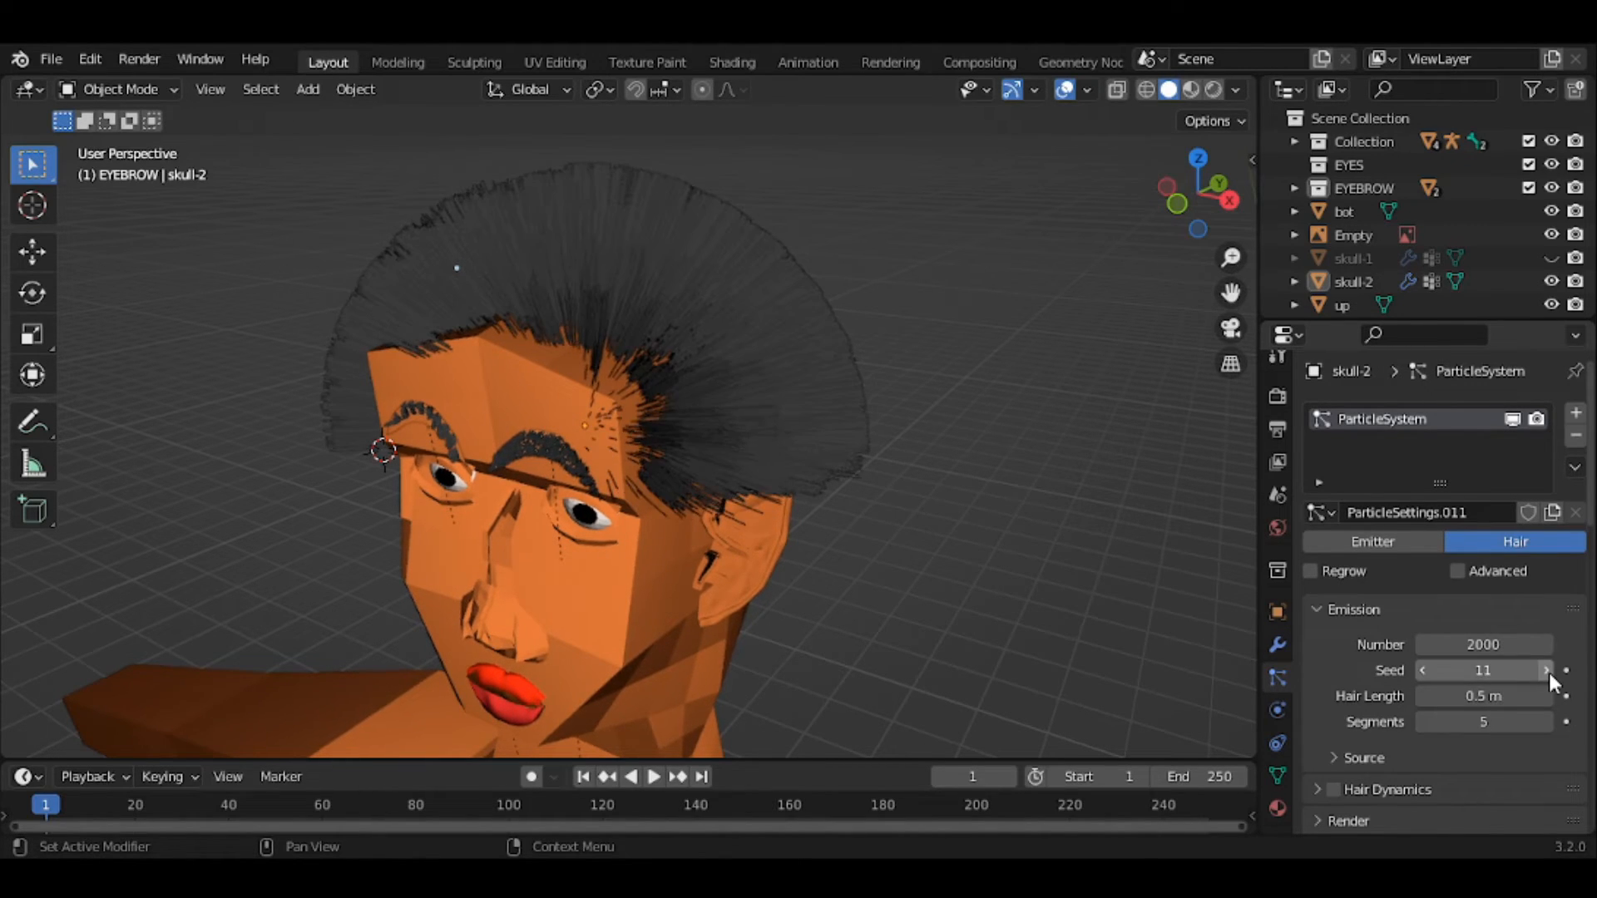
{"action": "left_click", "coordinate": [1546, 671]}
{"action": "left_click", "coordinate": [1547, 670]}
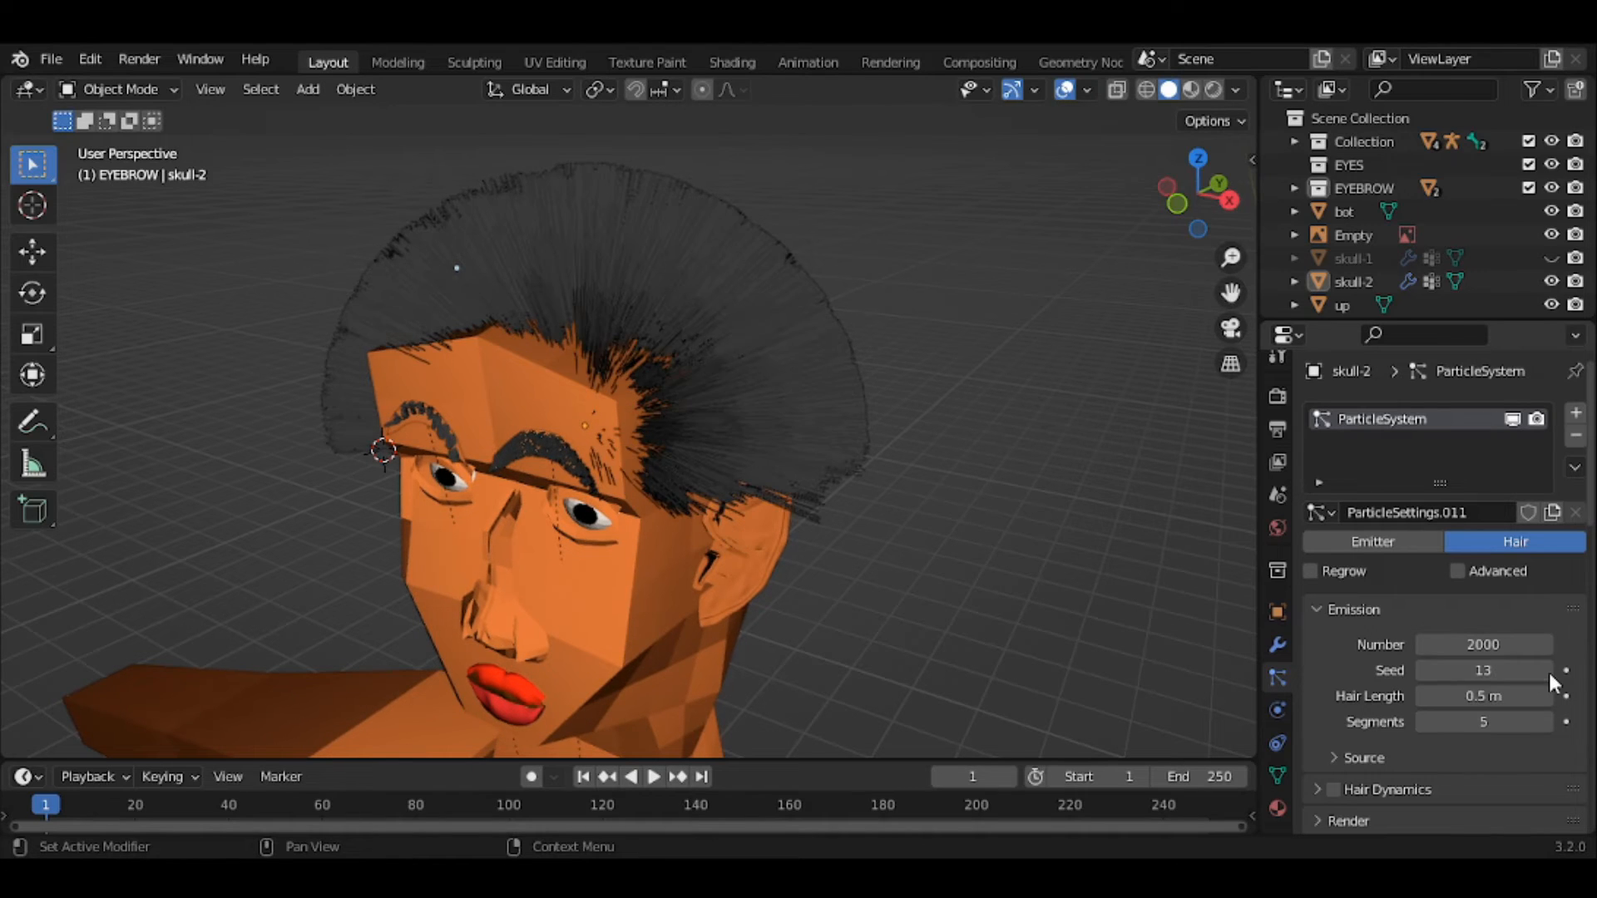
- Set the hair emission seed to 0
{"action": "left_click", "coordinate": [1524, 670]}
{"action": "type", "text": "0"}
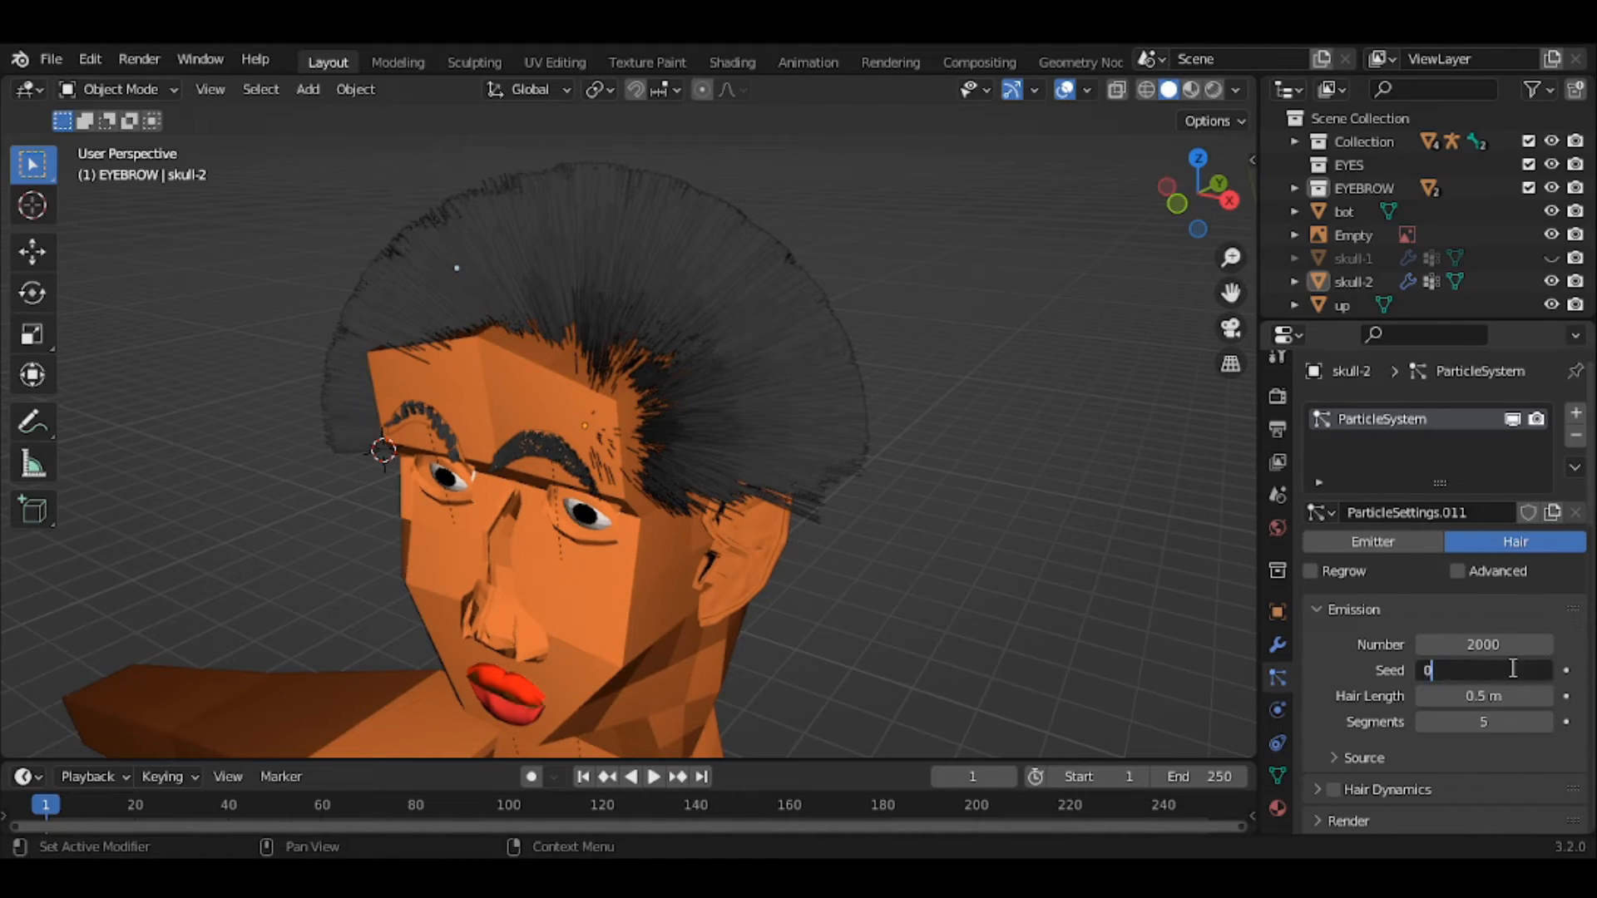
{"action": "key", "text": "Return"}
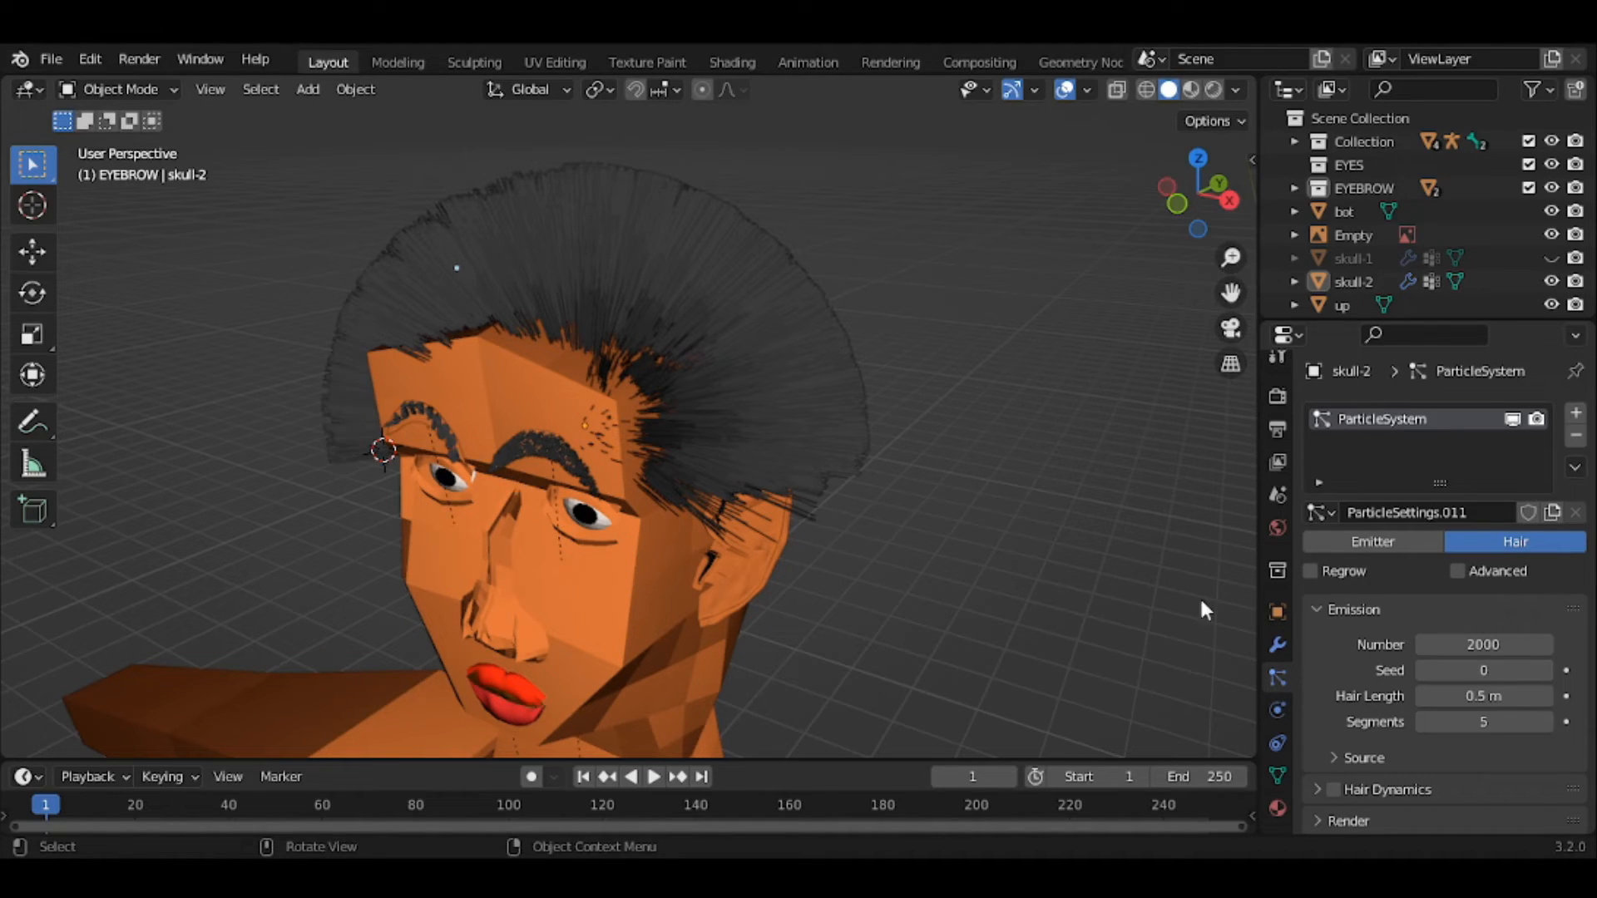
- Try the Spiral kink type on the child hairs and check the hair from the front
{"action": "left_click", "coordinate": [1348, 610]}
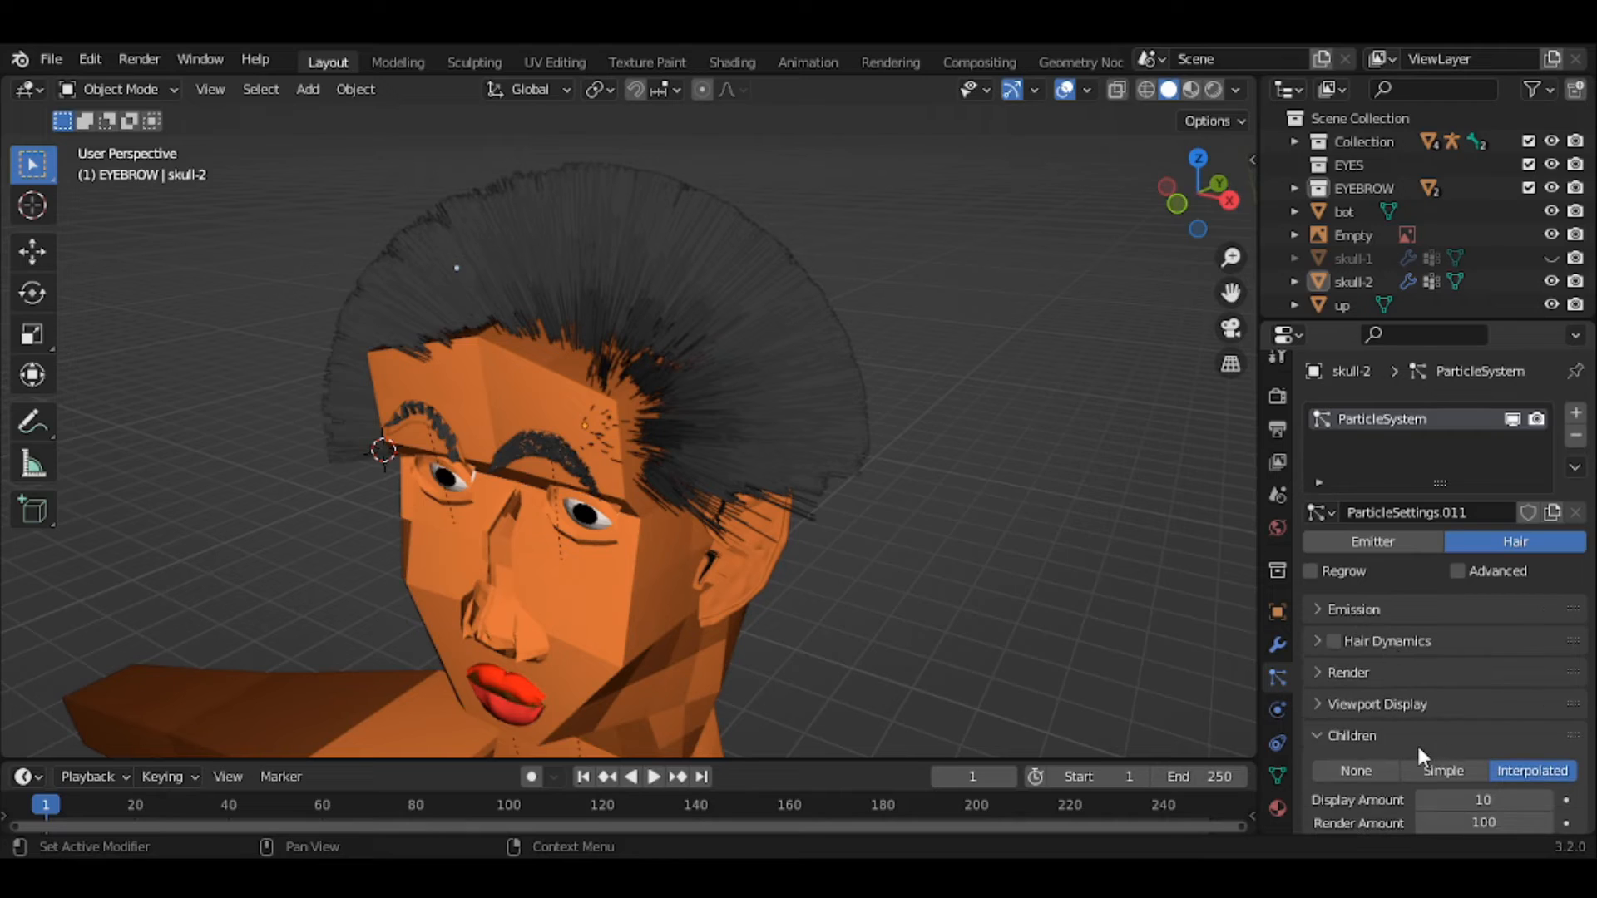
{"action": "scroll", "coordinate": [1416, 742], "scroll_direction": "down", "scroll_amount": 5}
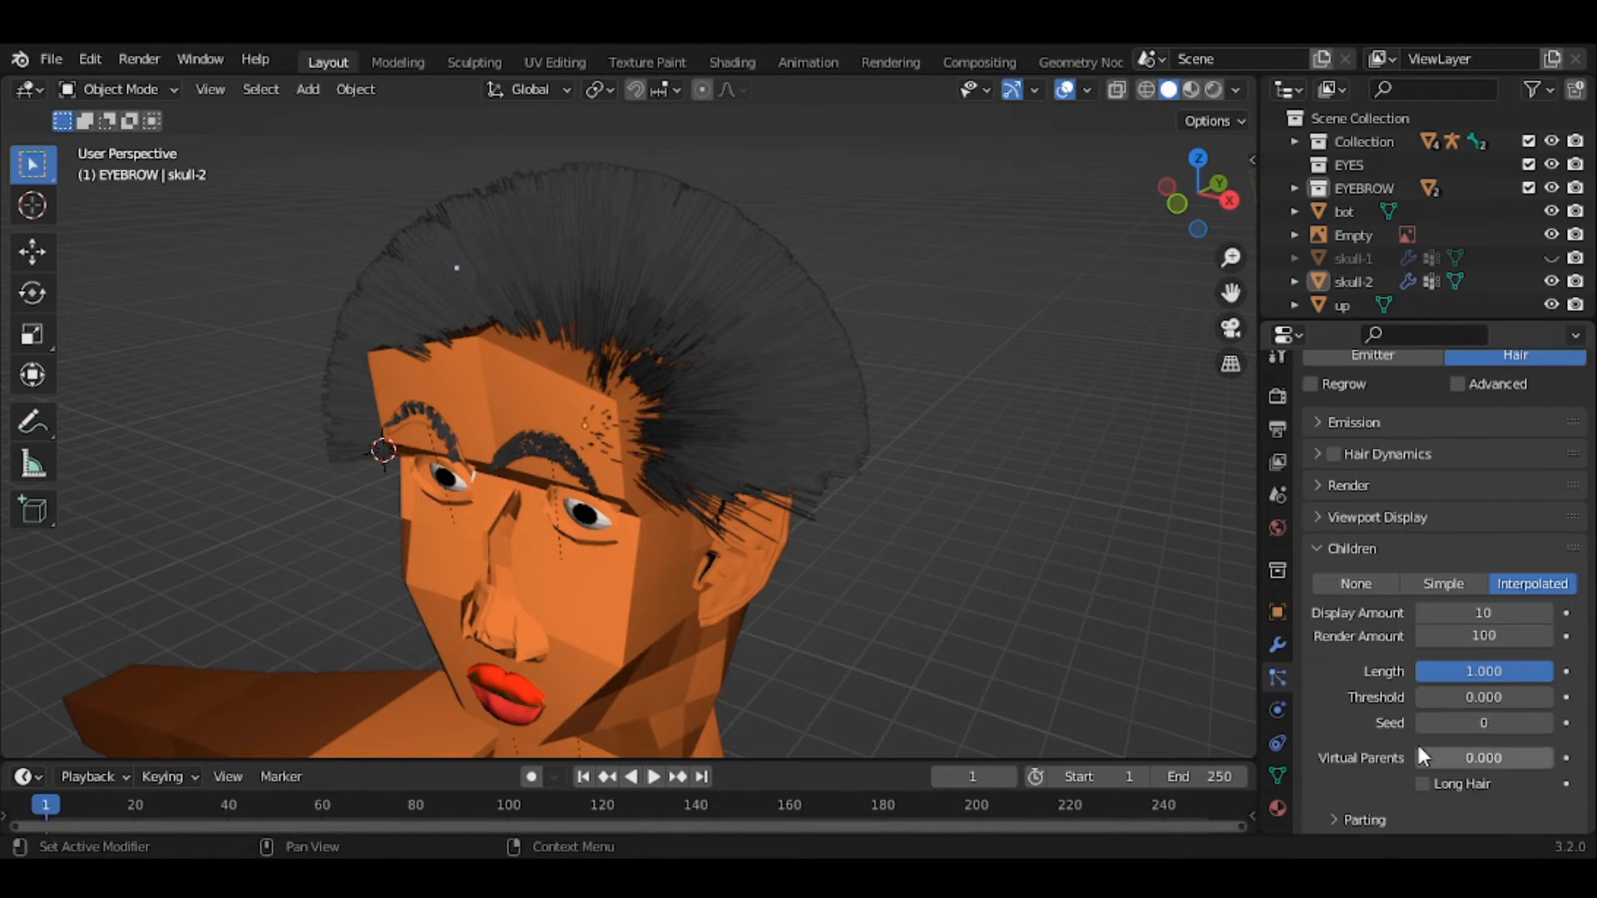
{"action": "scroll", "coordinate": [1416, 741], "scroll_direction": "down", "scroll_amount": 5}
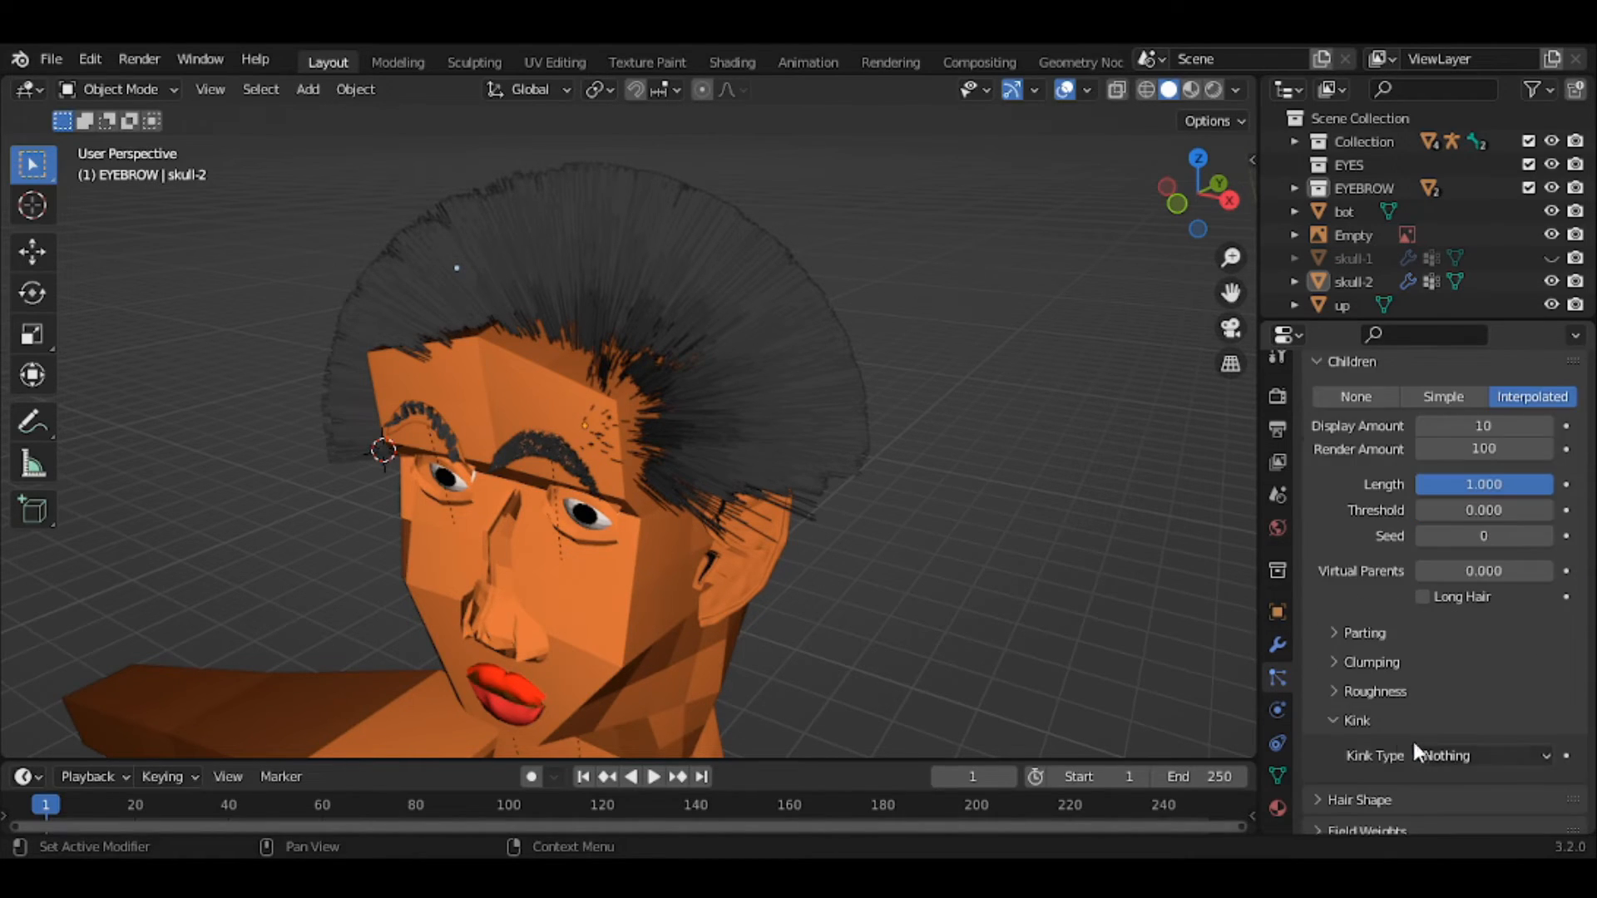
{"action": "scroll", "coordinate": [1378, 728], "scroll_direction": "down", "scroll_amount": 2}
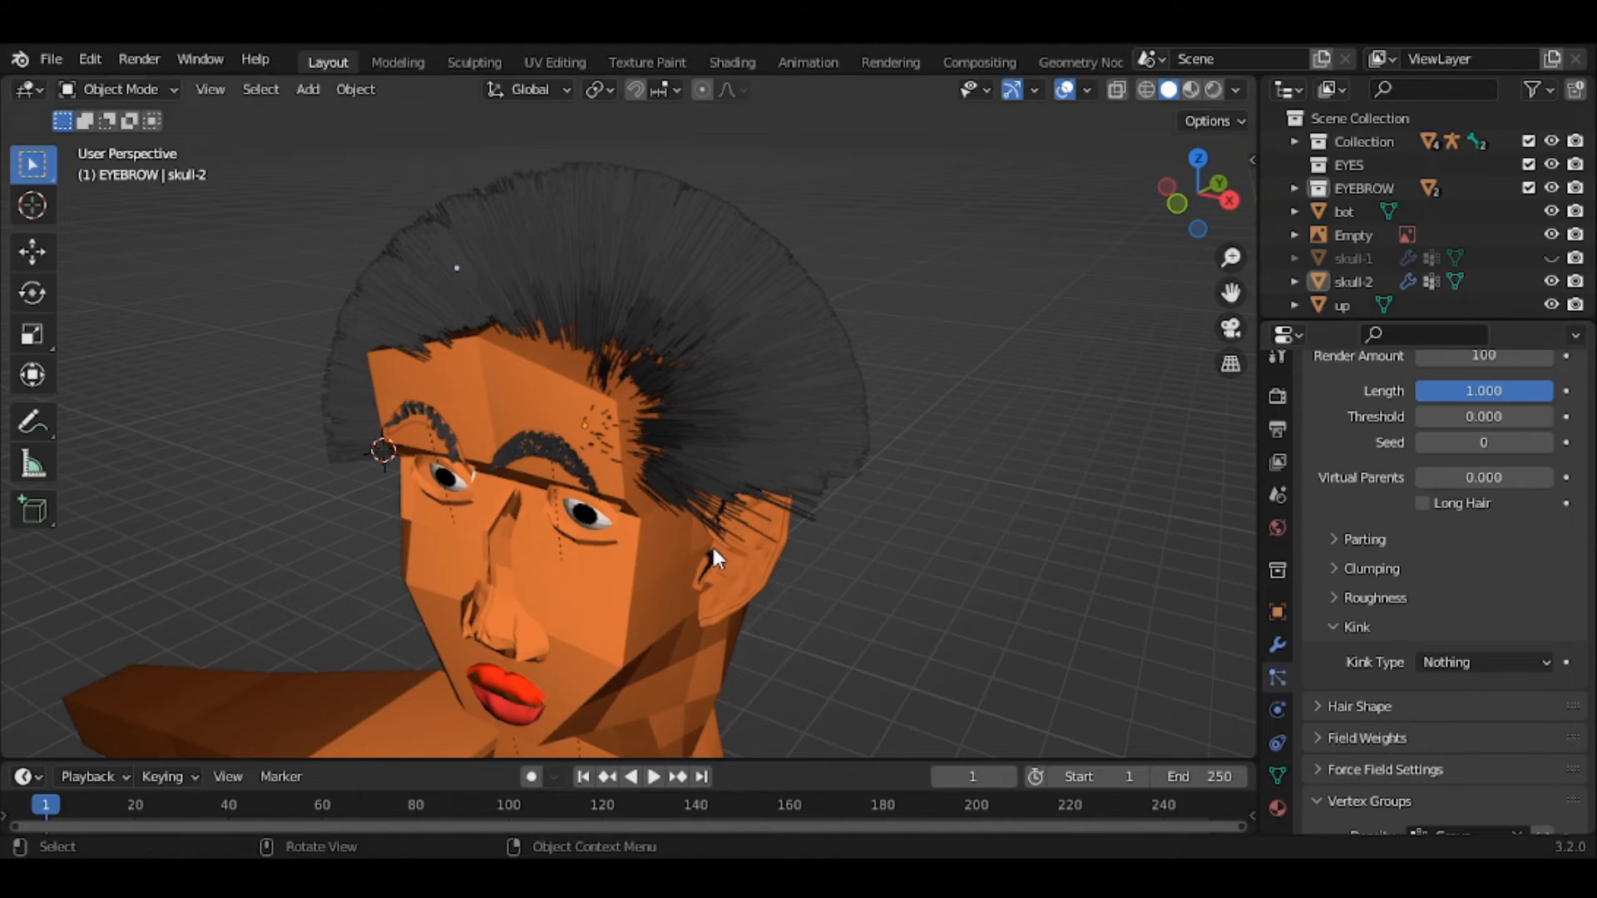
{"action": "left_click_drag", "start_coordinate": [1230, 292], "coordinate": [1203, 396]}
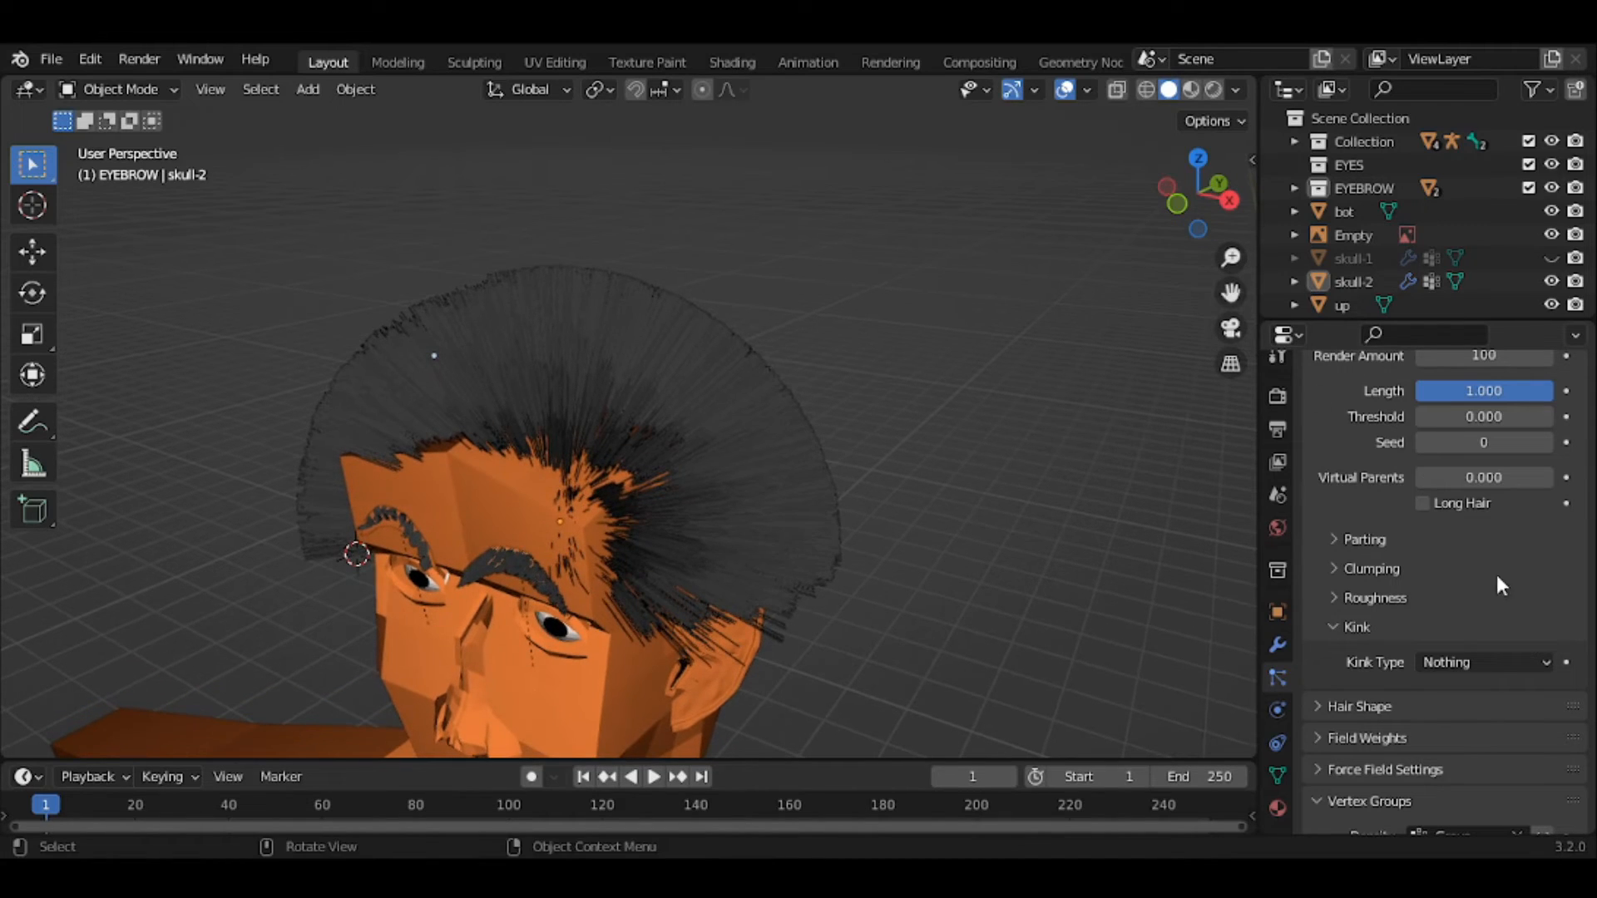
{"action": "left_click", "coordinate": [1490, 662]}
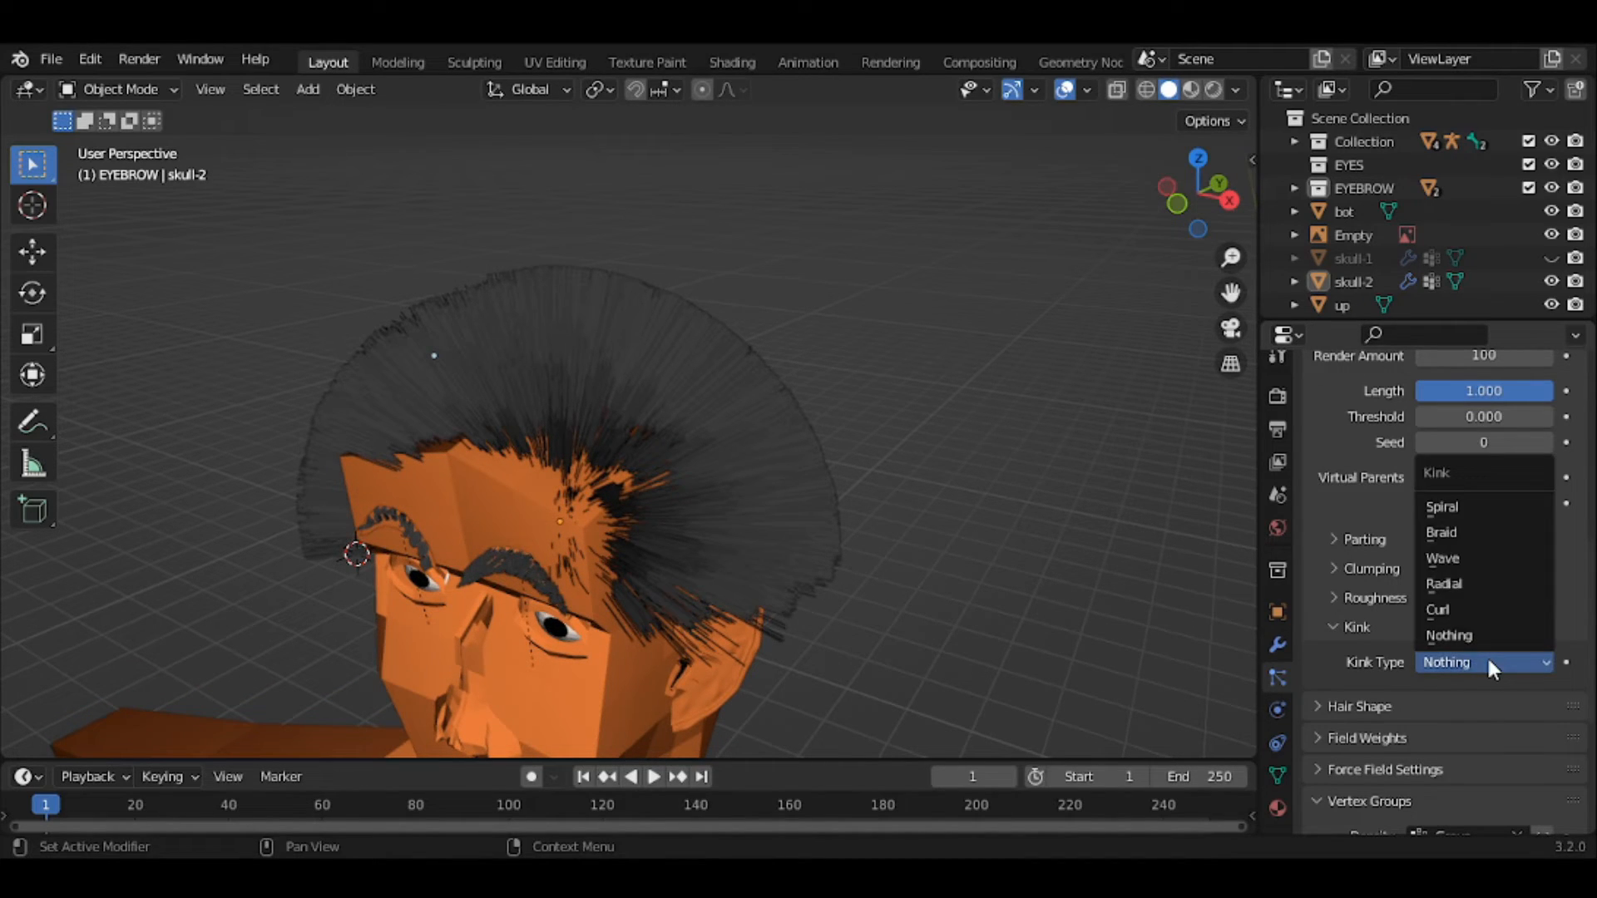
{"action": "left_click", "coordinate": [1454, 507]}
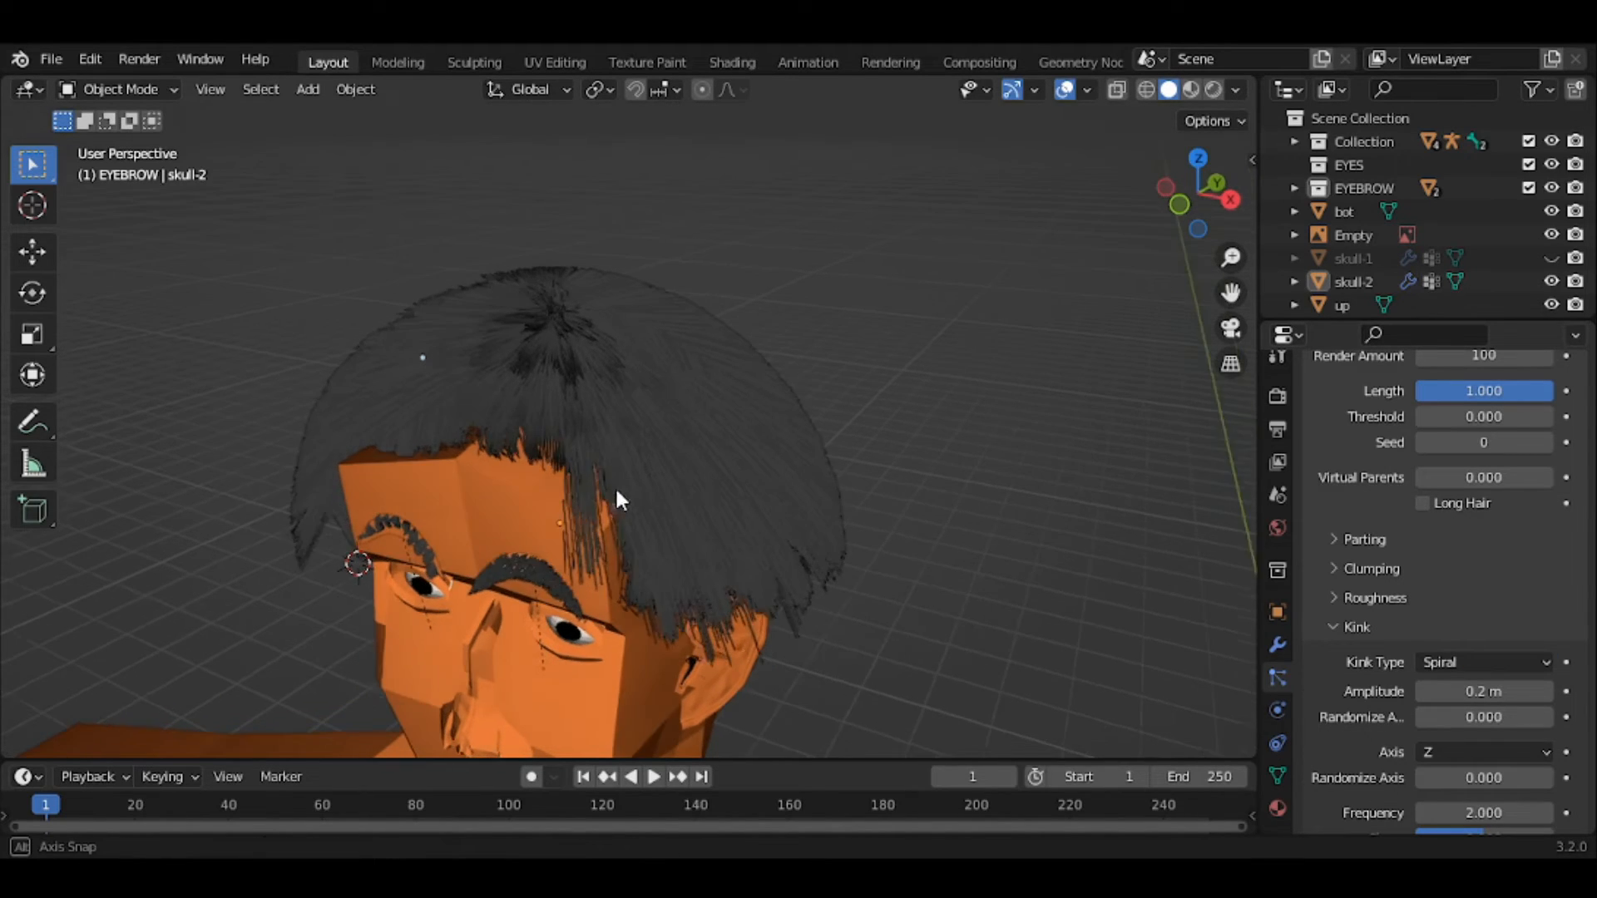
{"action": "middle_click_drag", "start_coordinate": [617, 494], "coordinate": [672, 489]}
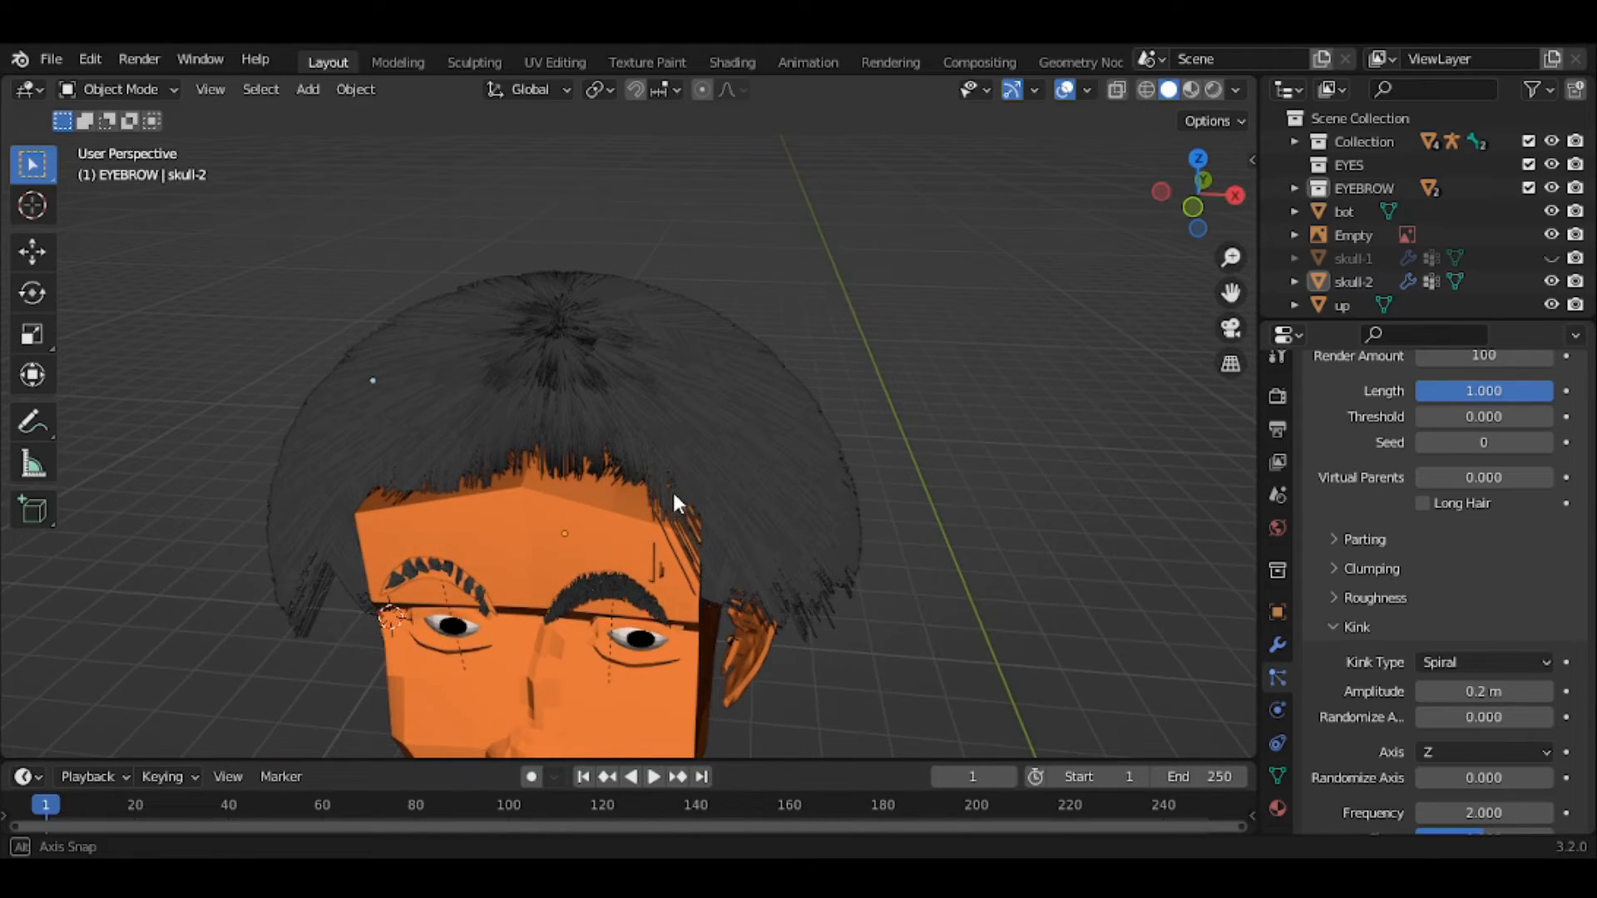
- Set the child hairs' kink type to Braid
{"action": "left_click", "coordinate": [1470, 659]}
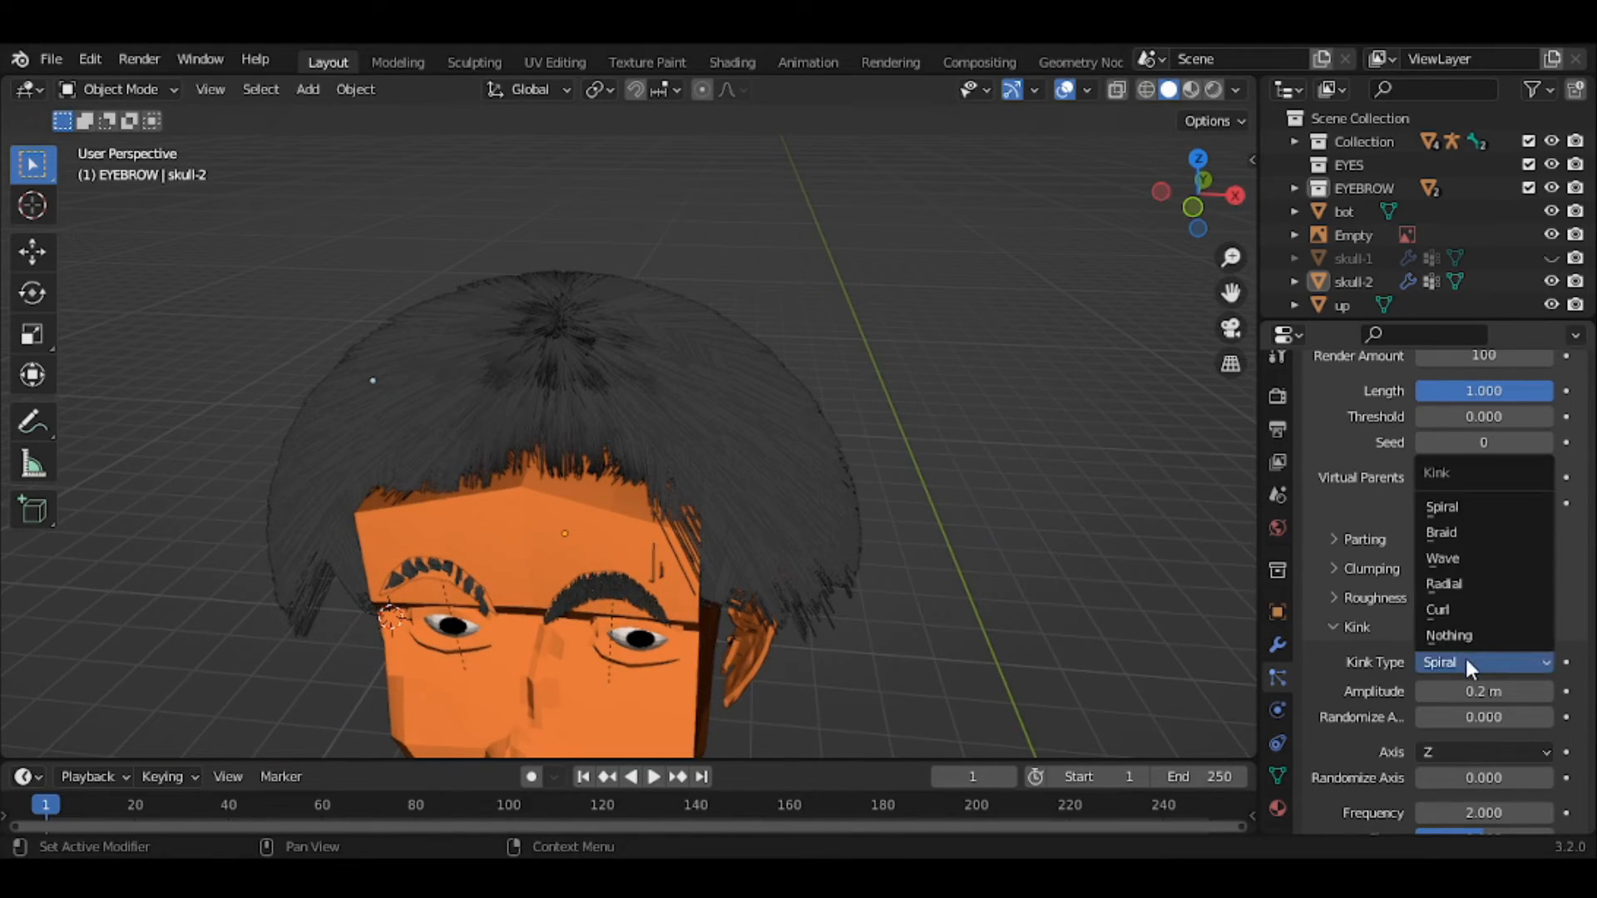
{"action": "left_click", "coordinate": [1462, 524]}
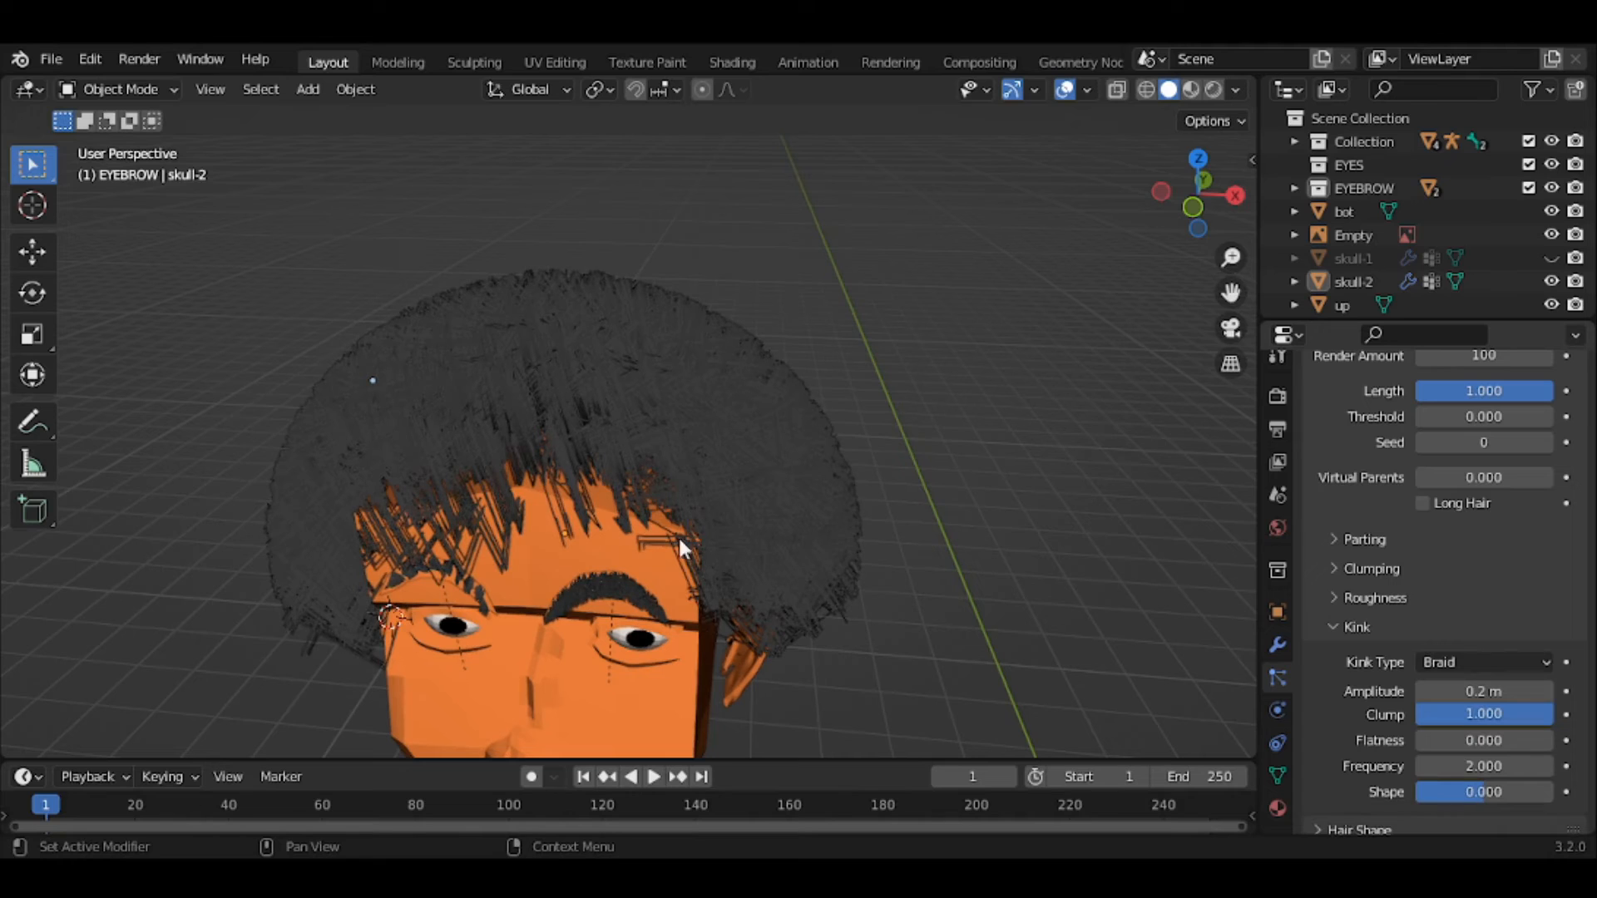
{"action": "middle_click_drag", "start_coordinate": [362, 517], "coordinate": [403, 498]}
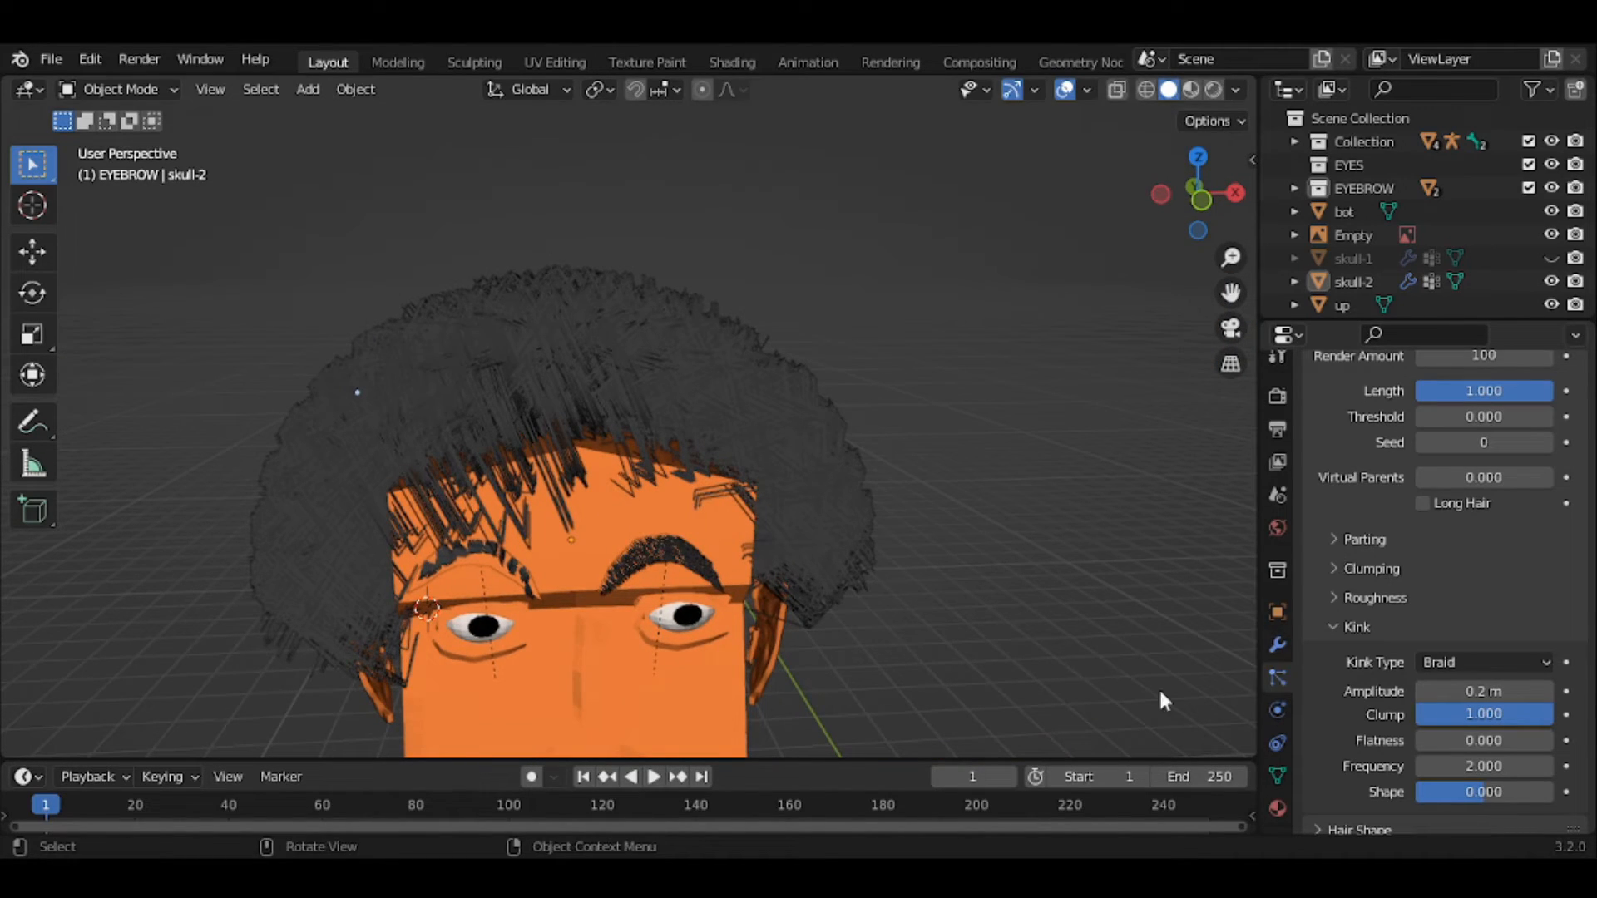
- Change the black-hair material's viewport colour to a bright yellow with hue 0.129 and saturation 0.960
{"action": "left_click", "coordinate": [1278, 807]}
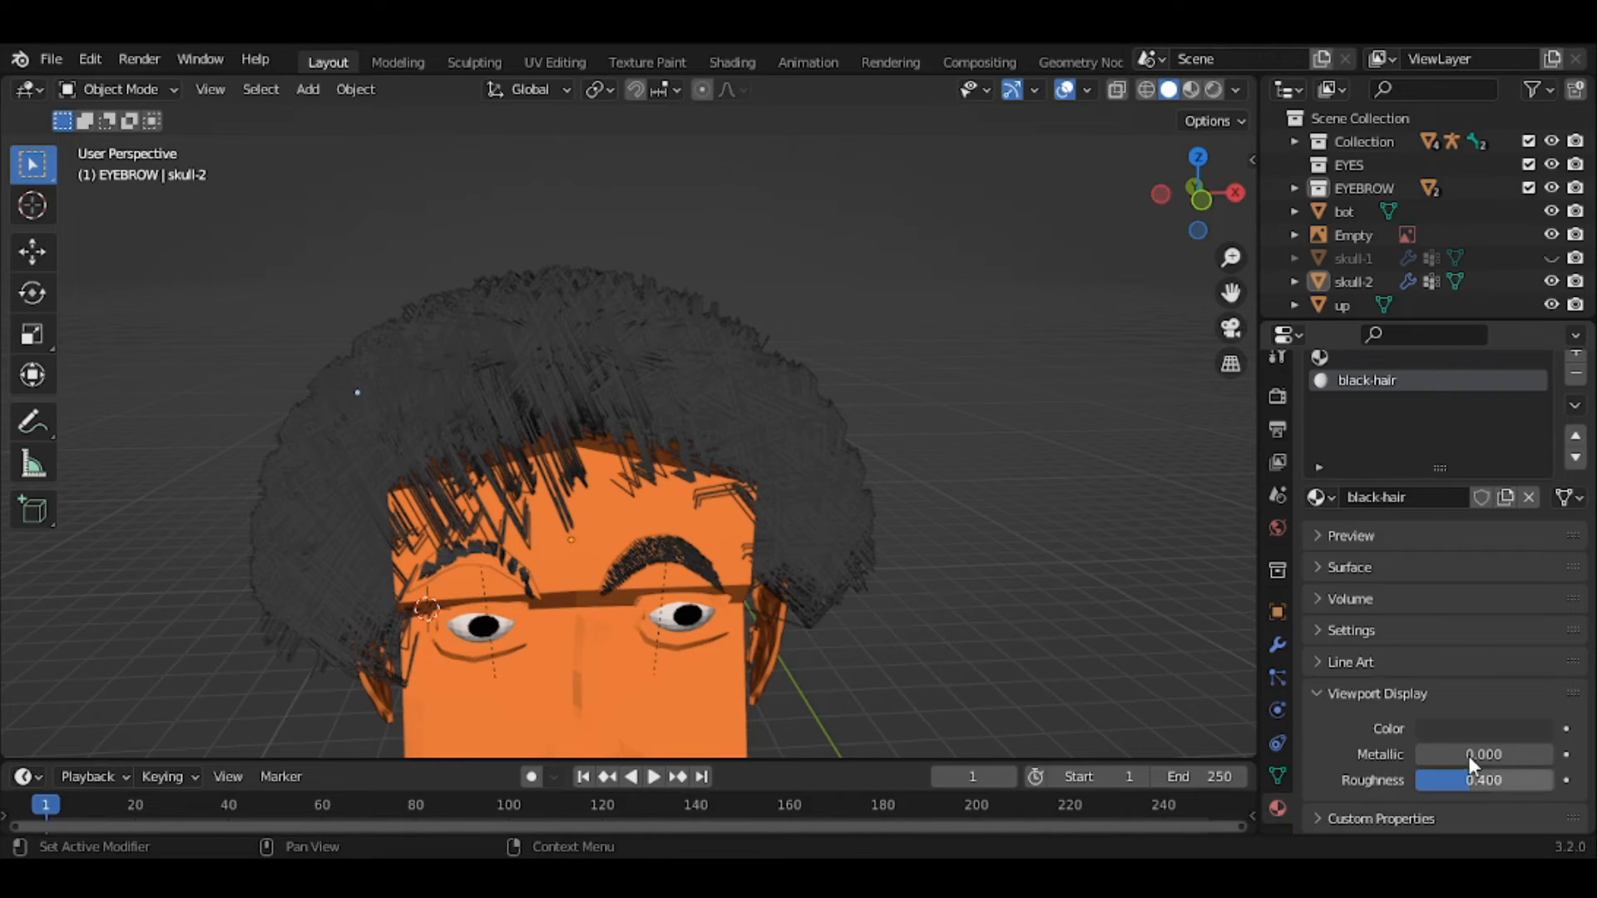
{"action": "left_click", "coordinate": [1485, 728]}
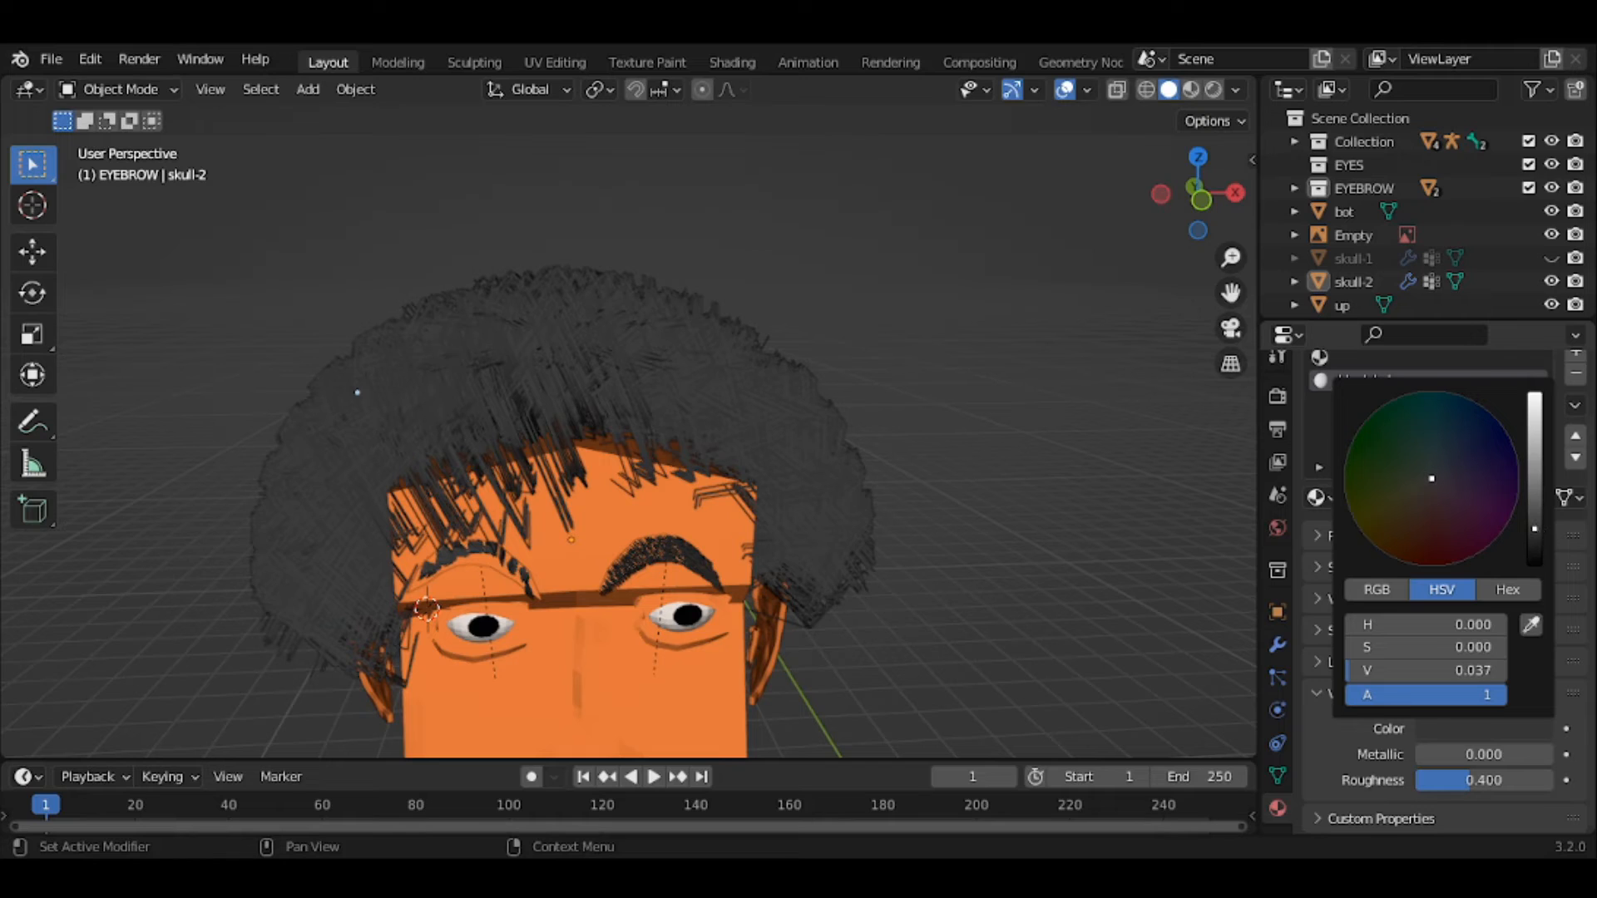
{"action": "left_click_drag", "start_coordinate": [1535, 529], "coordinate": [1535, 473]}
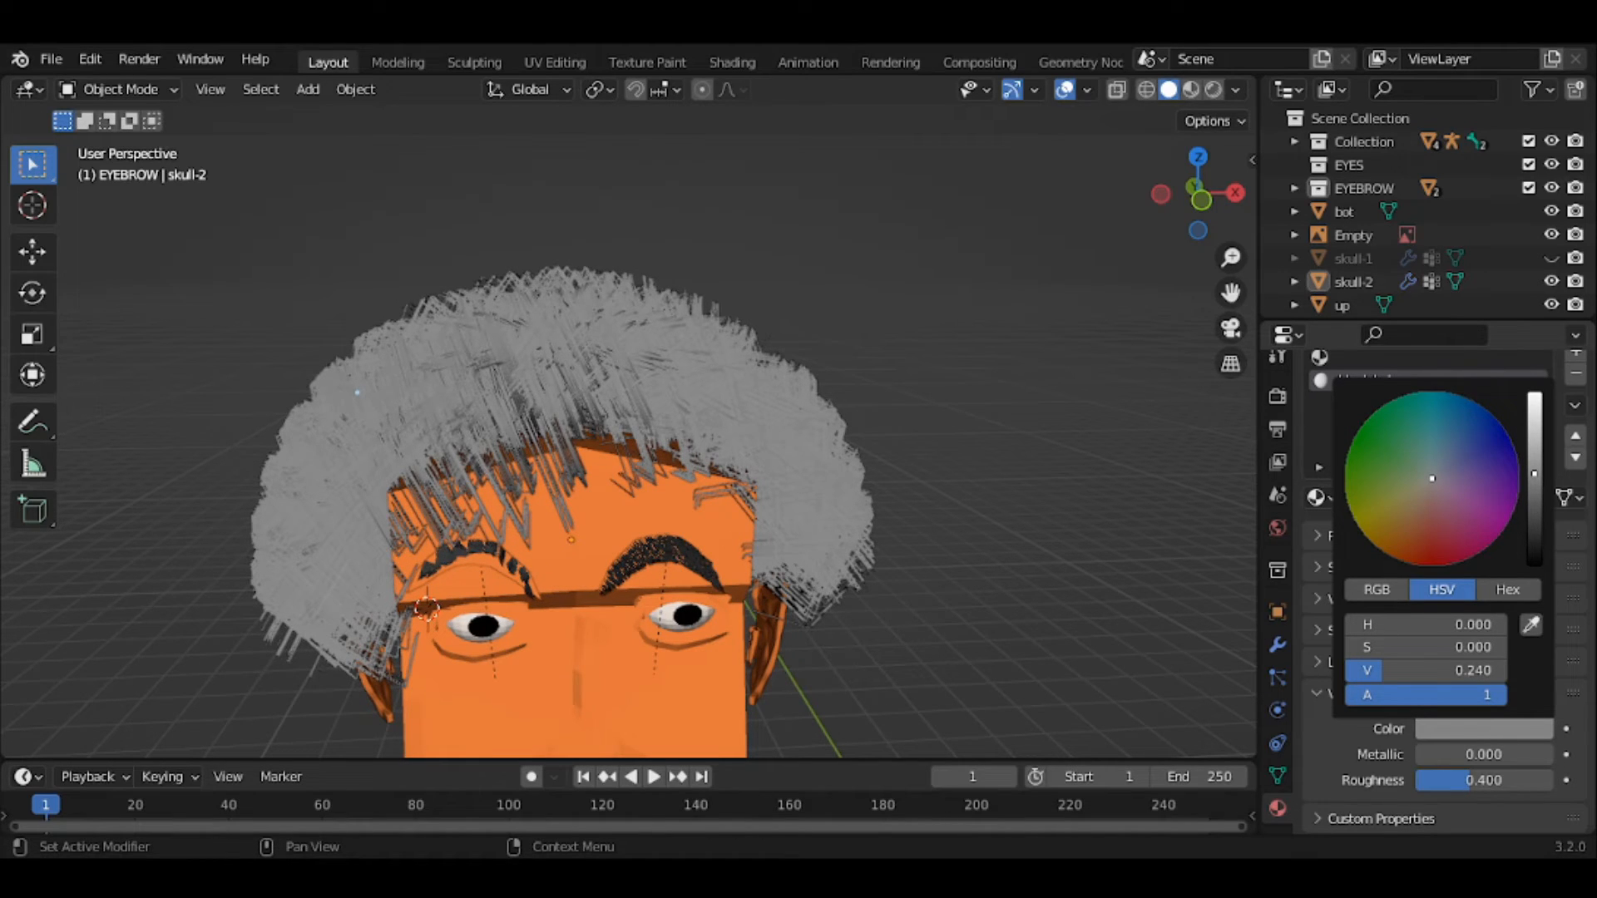
{"action": "left_click_drag", "start_coordinate": [1535, 473], "coordinate": [1484, 489]}
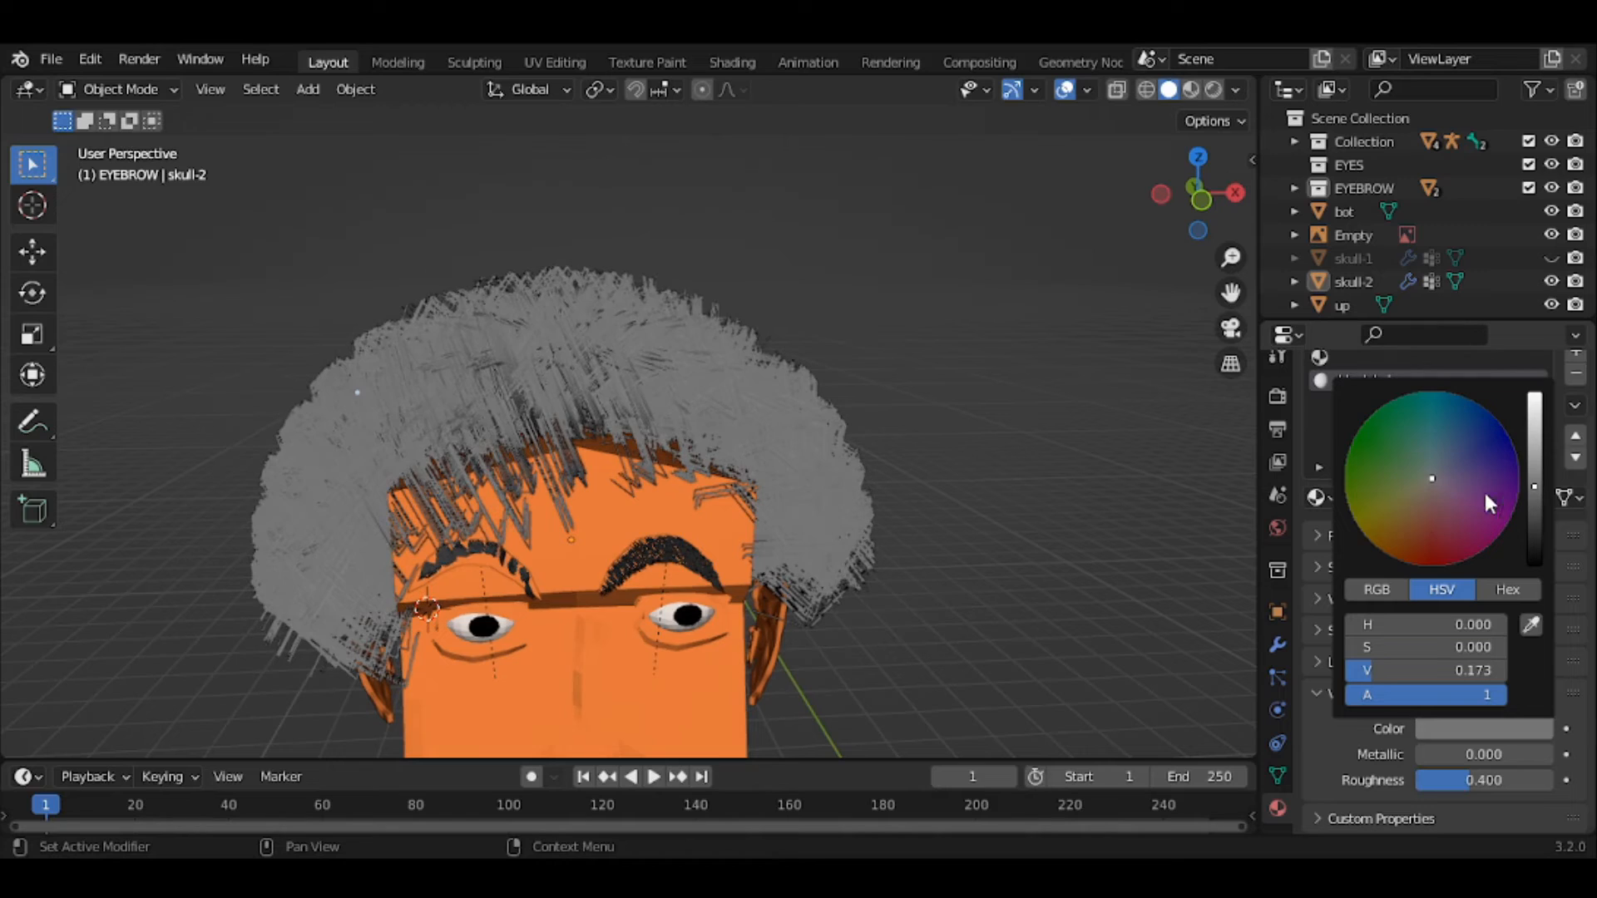
{"action": "left_click", "coordinate": [1375, 525]}
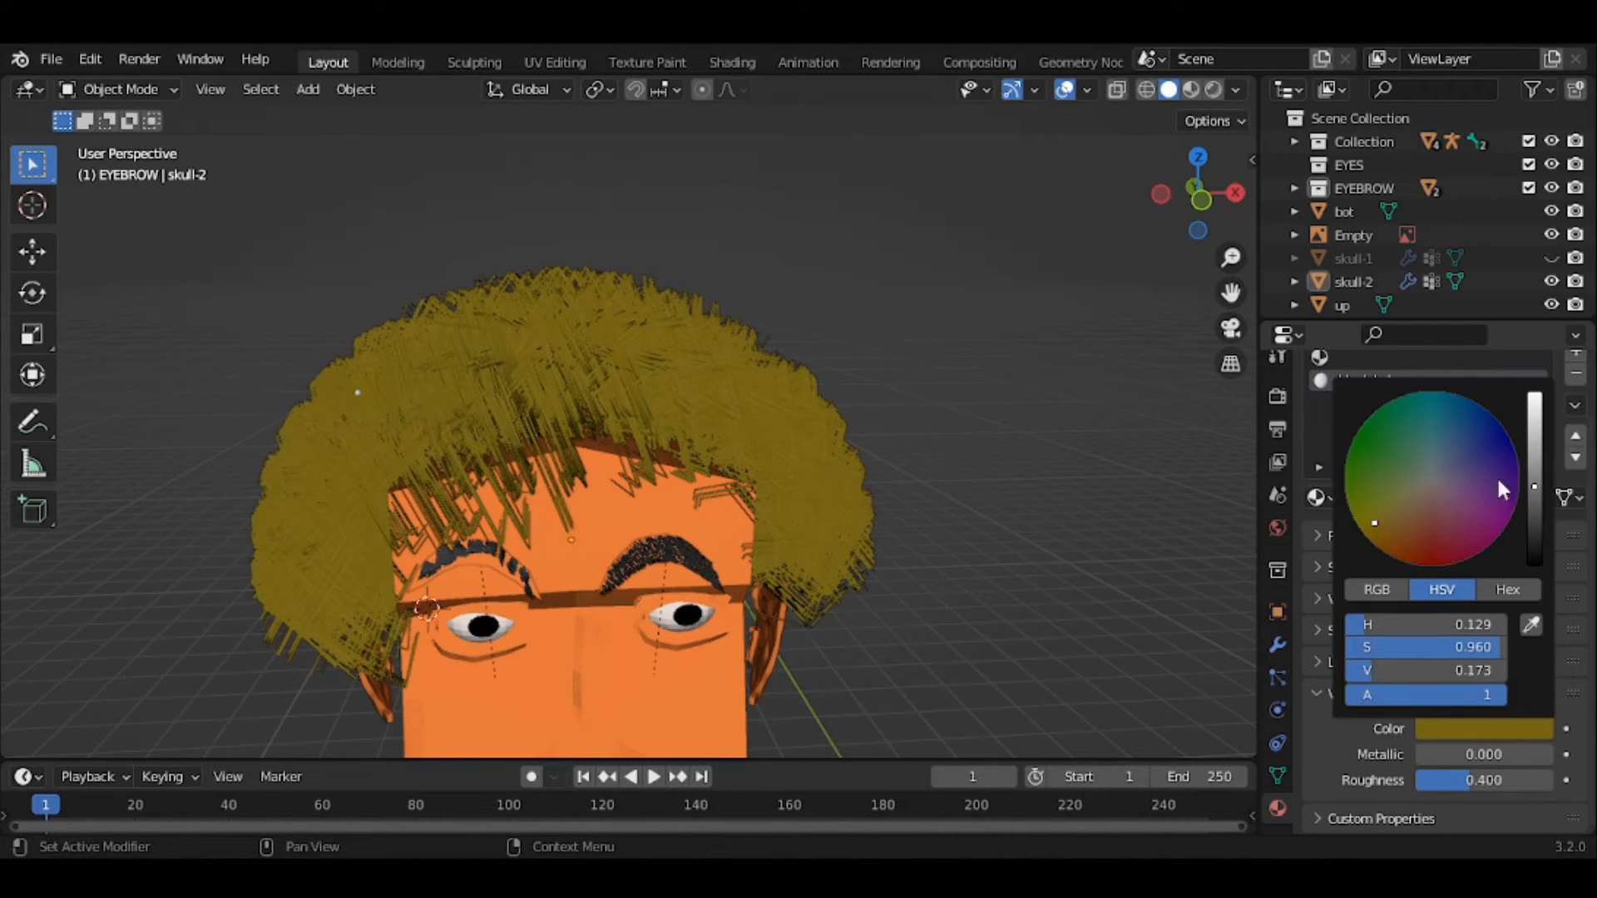
{"action": "left_click", "coordinate": [1534, 424]}
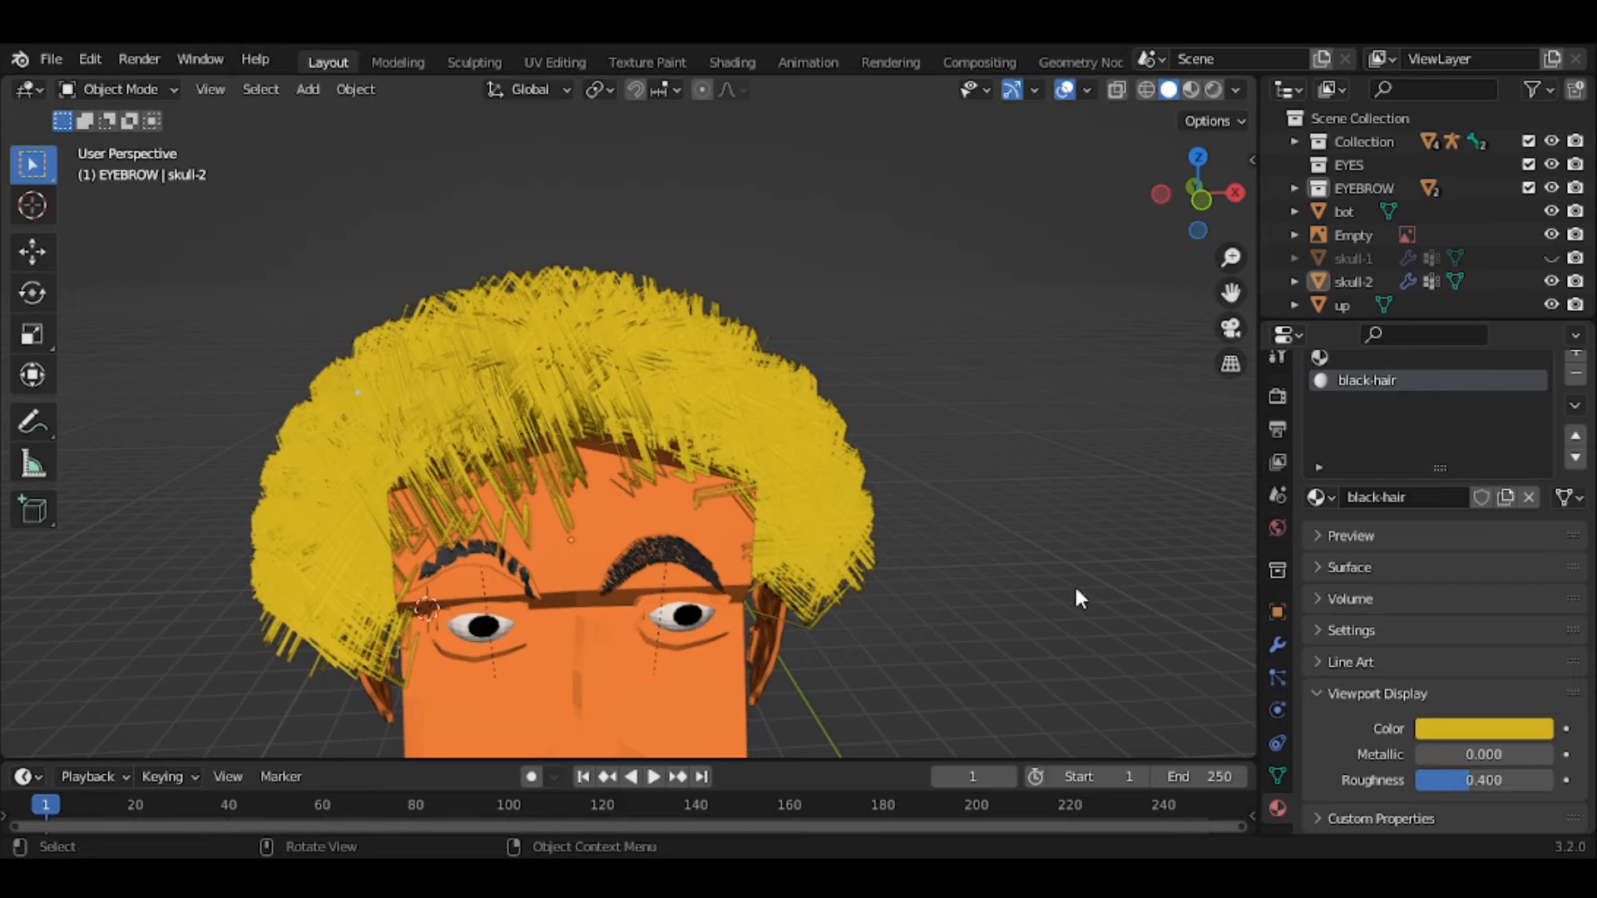
- Switch the yellow child hairs' kink type to Spiral for comparison and back to Braid
{"action": "left_click", "coordinate": [1278, 678]}
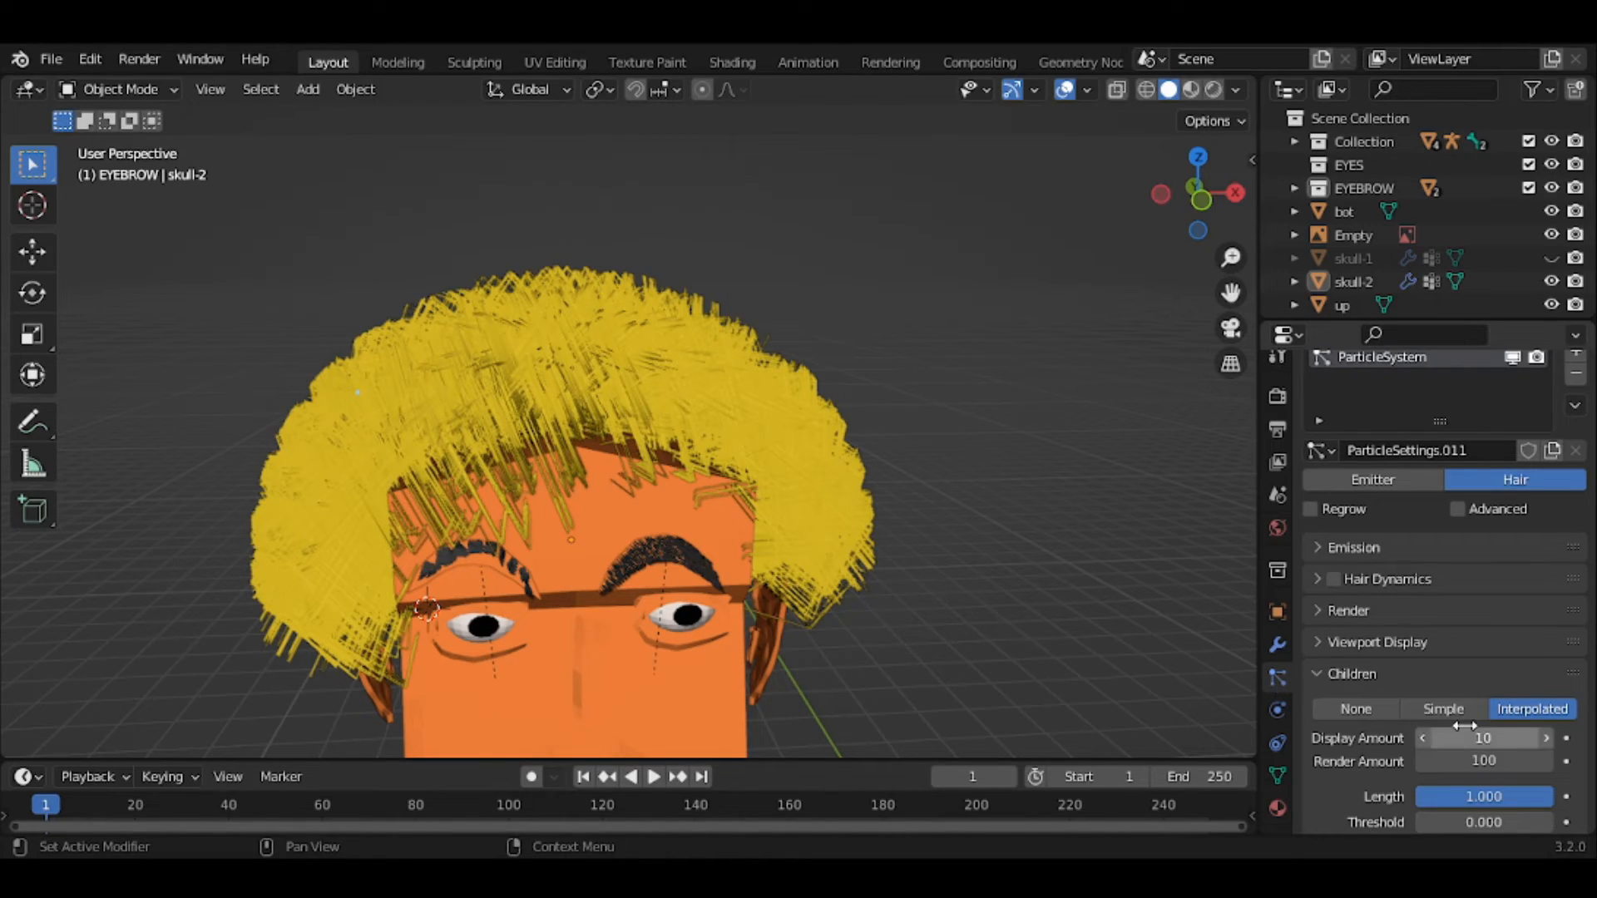
{"action": "scroll", "coordinate": [1466, 732], "scroll_direction": "down", "scroll_amount": 7}
{"action": "scroll", "coordinate": [1464, 722], "scroll_direction": "down", "scroll_amount": 4}
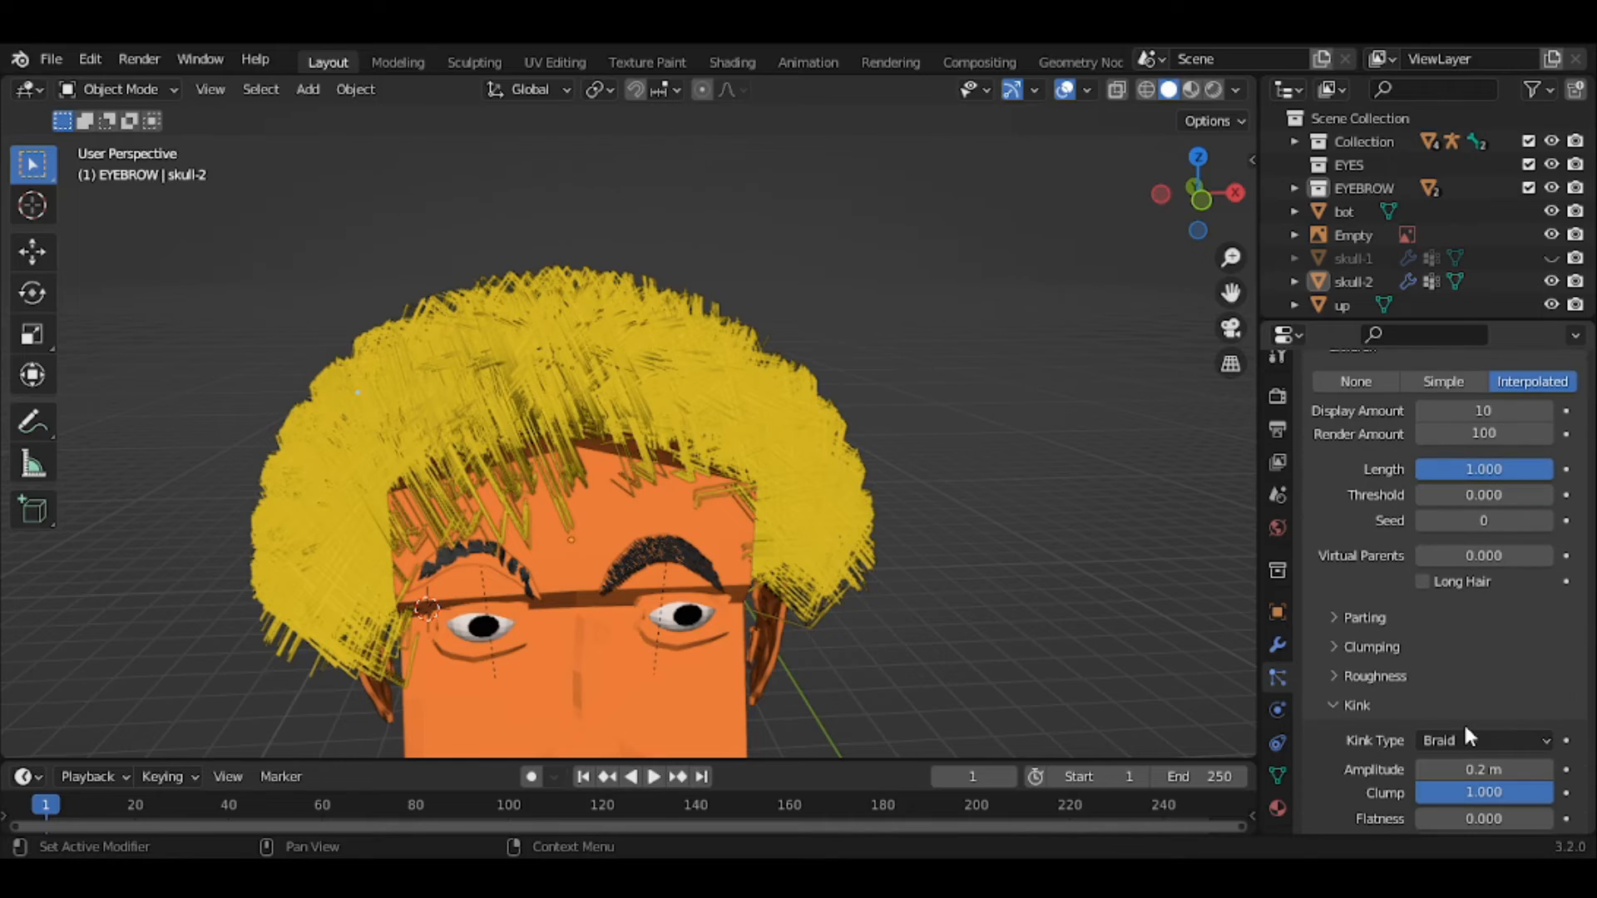
{"action": "left_click", "coordinate": [1461, 687]}
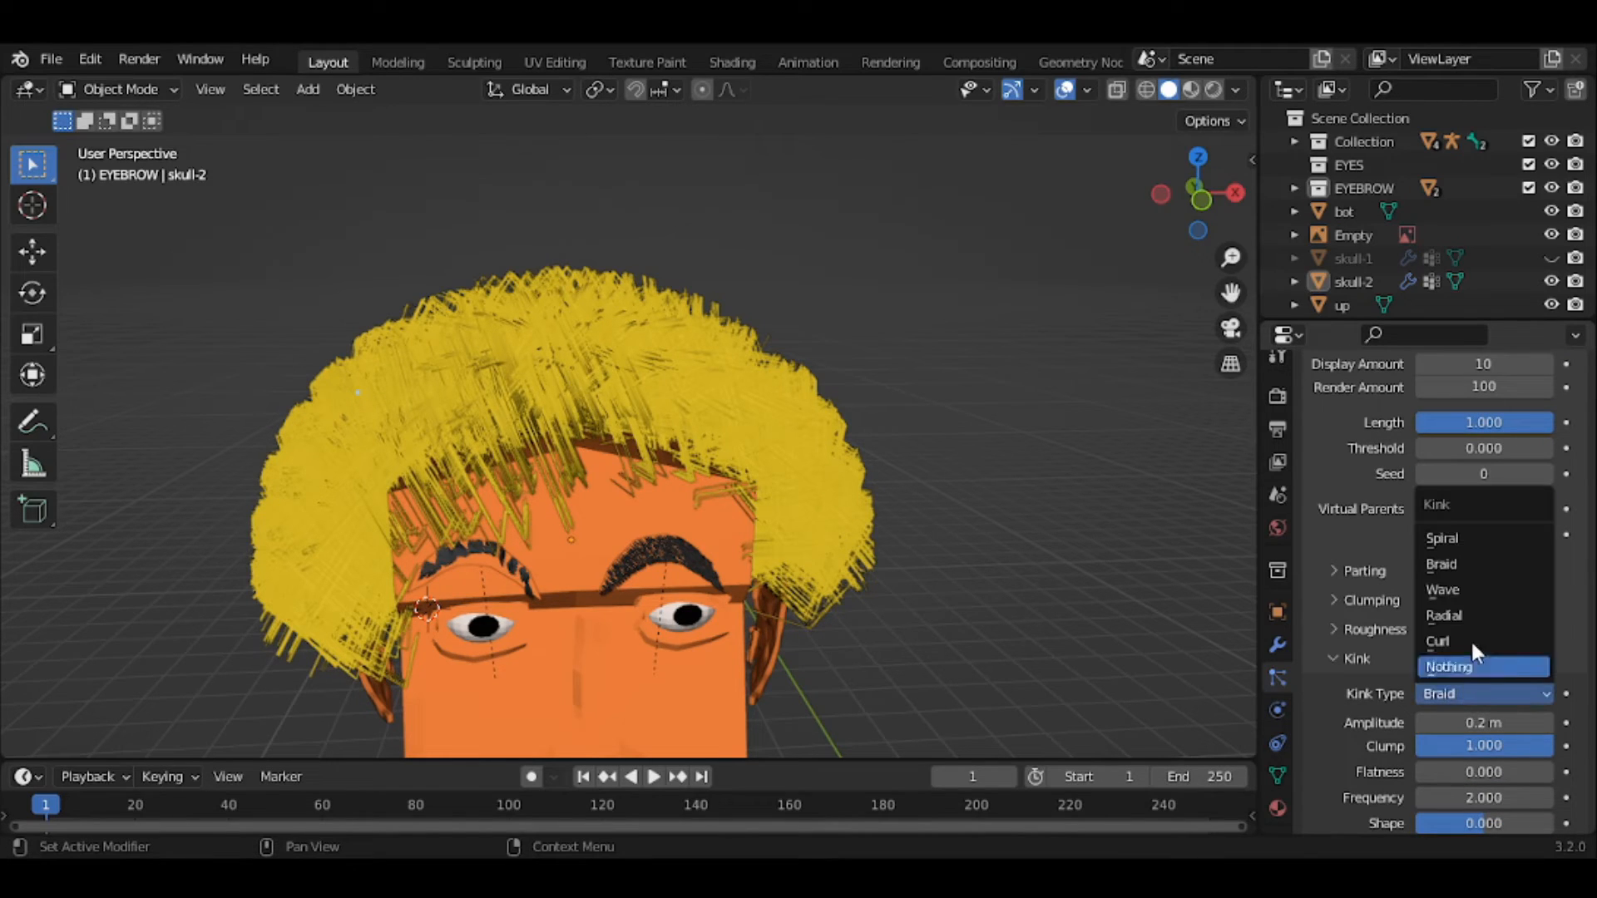
{"action": "left_click", "coordinate": [1456, 537]}
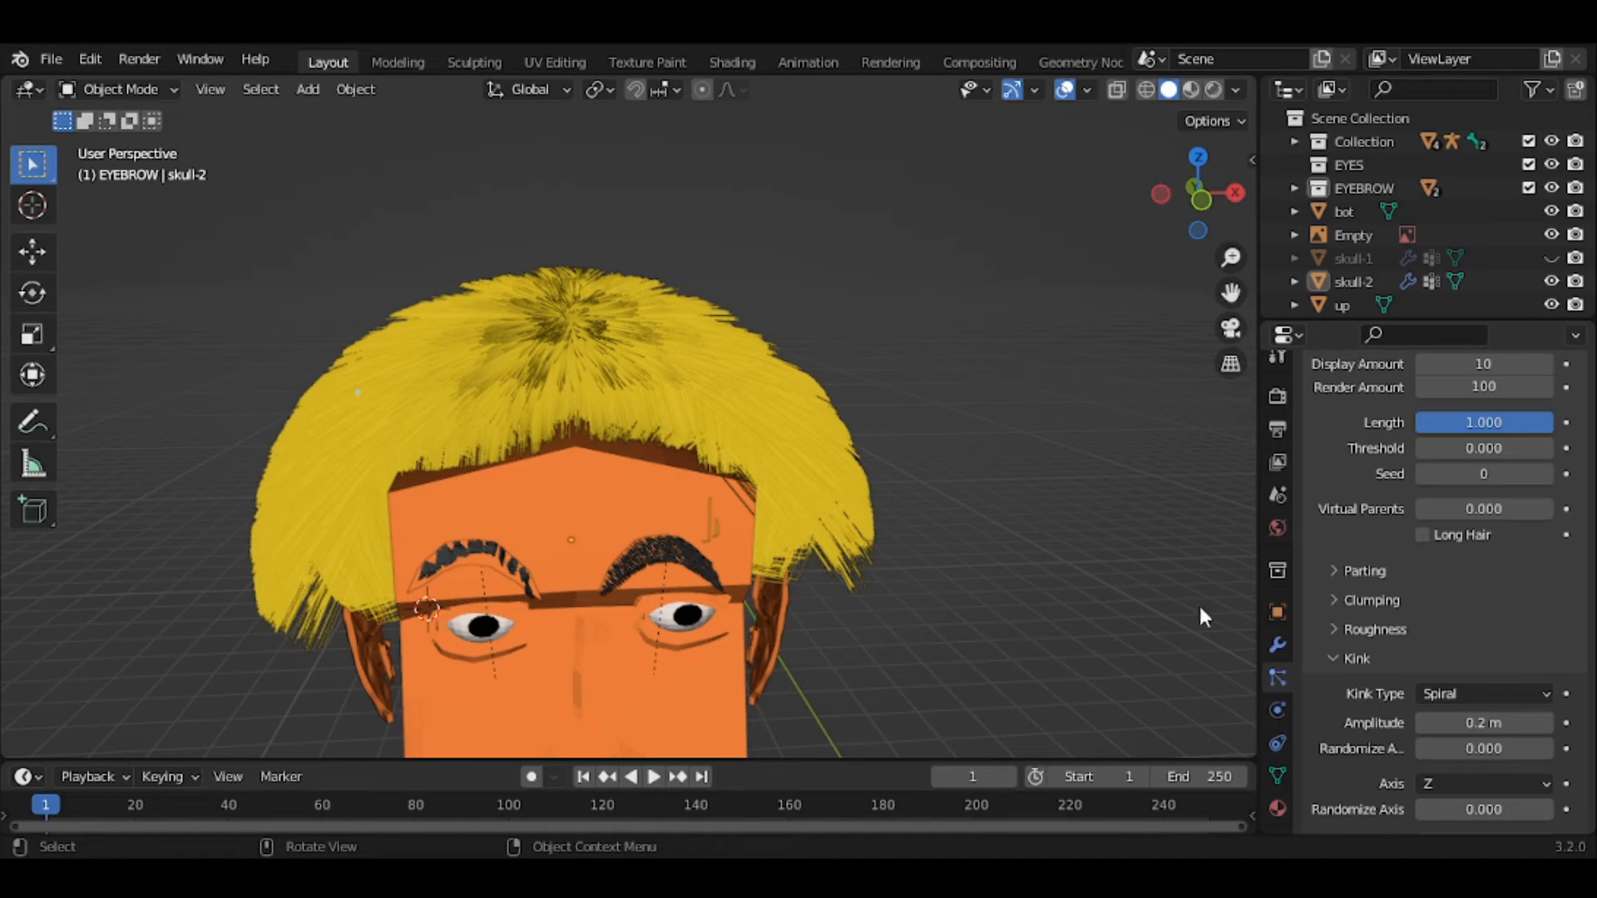
{"action": "left_click", "coordinate": [1447, 692]}
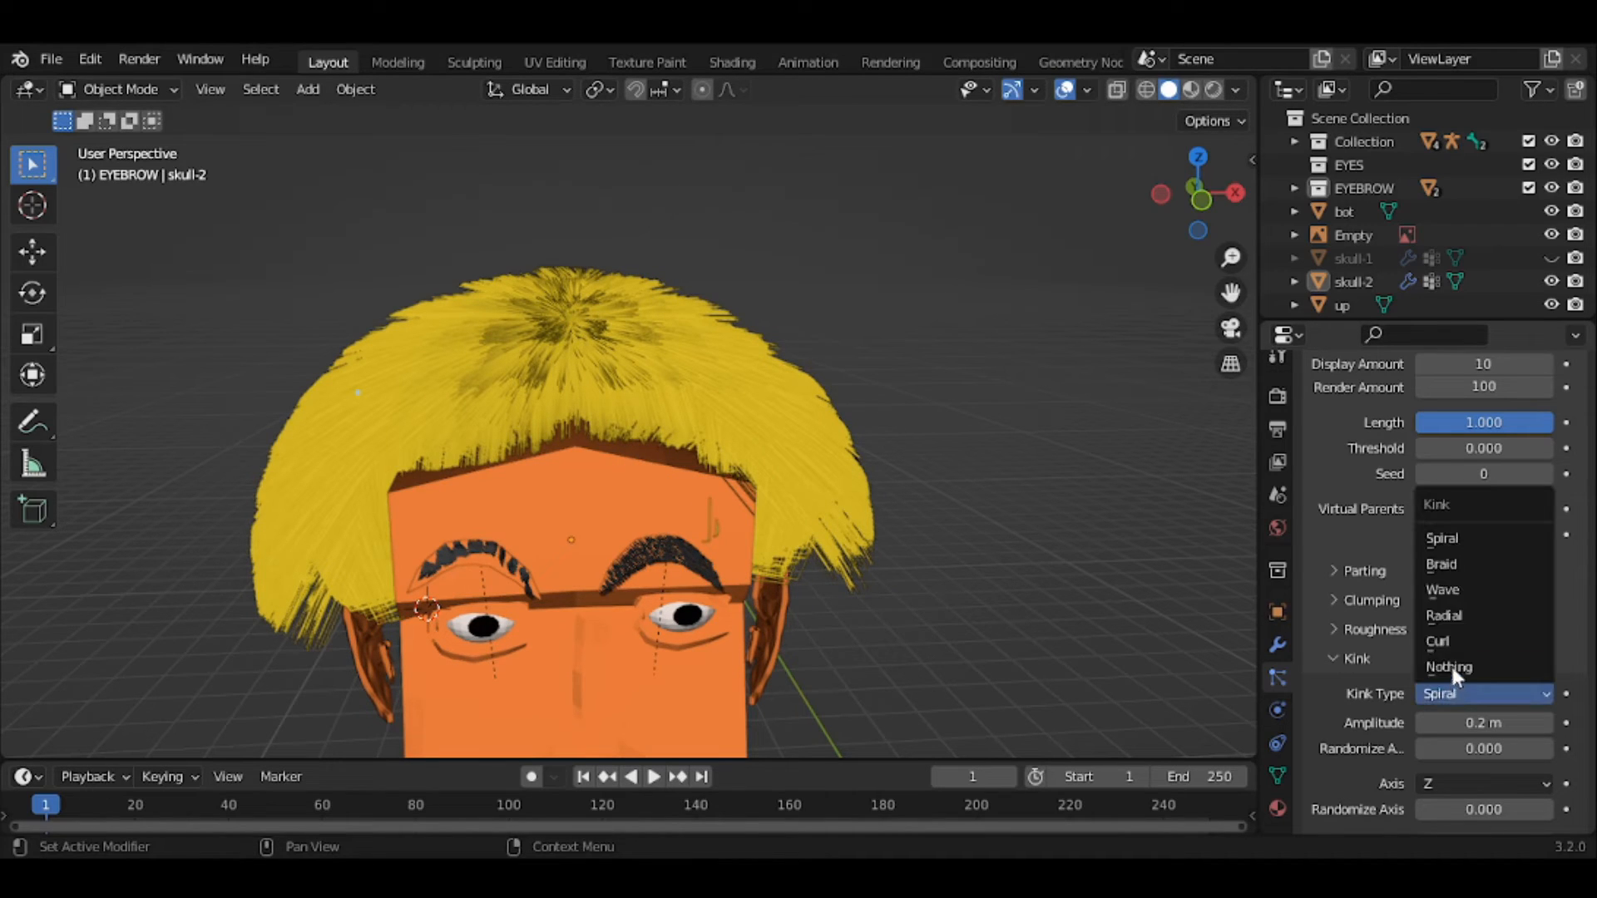
{"action": "left_click", "coordinate": [1445, 564]}
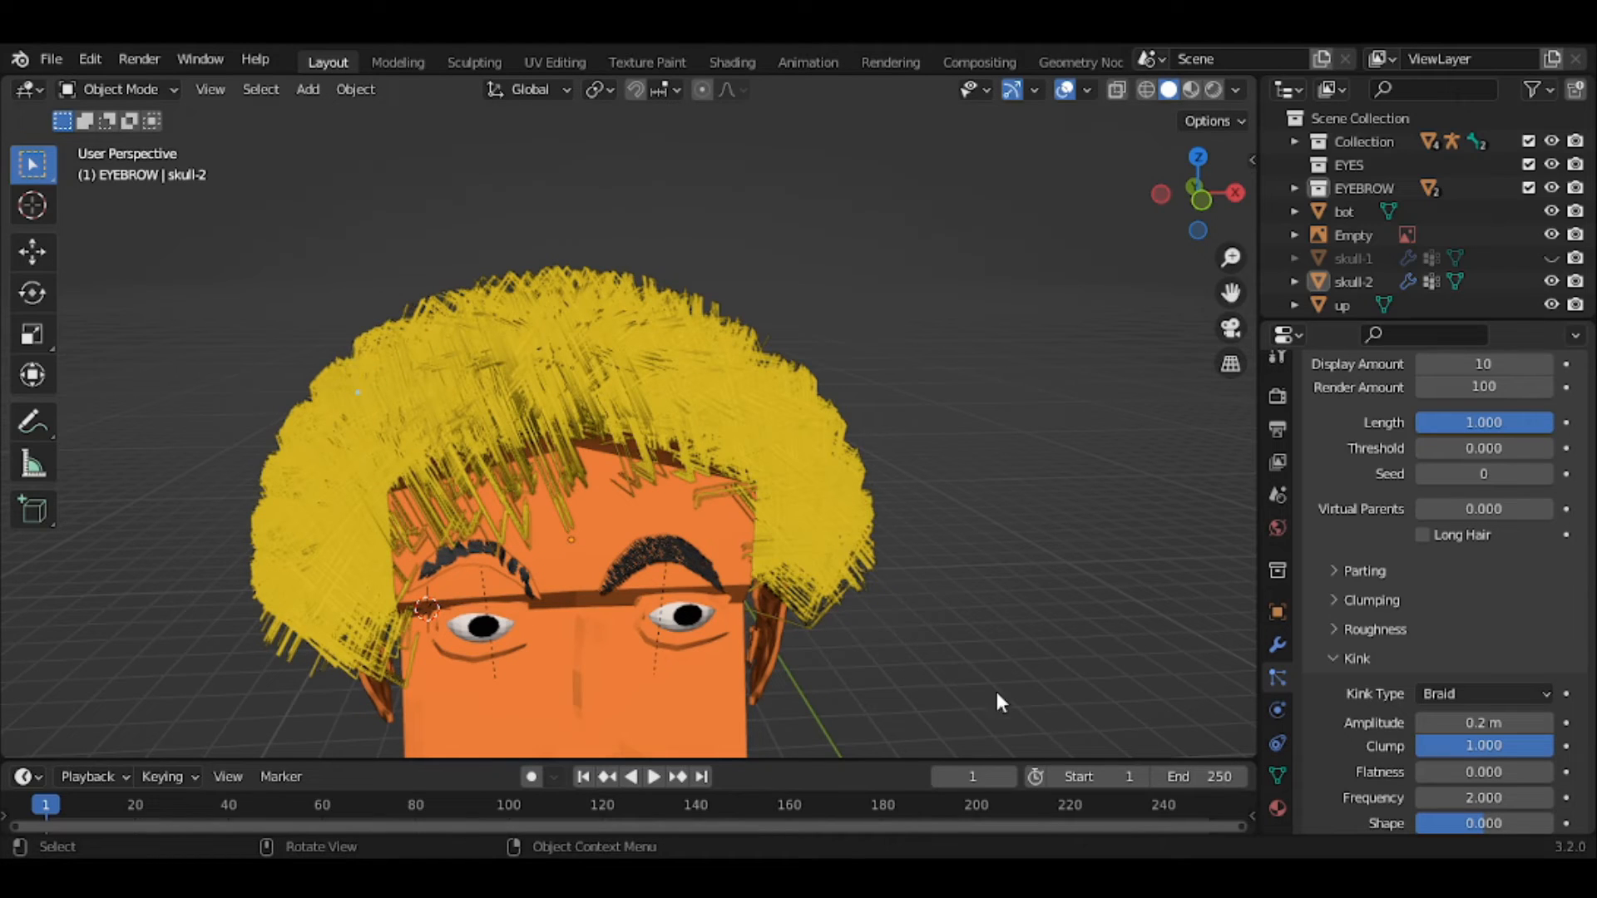
- Try the Wave kink type on the yellow child hairs and check the hair from the front and side
{"action": "left_click", "coordinate": [1436, 692]}
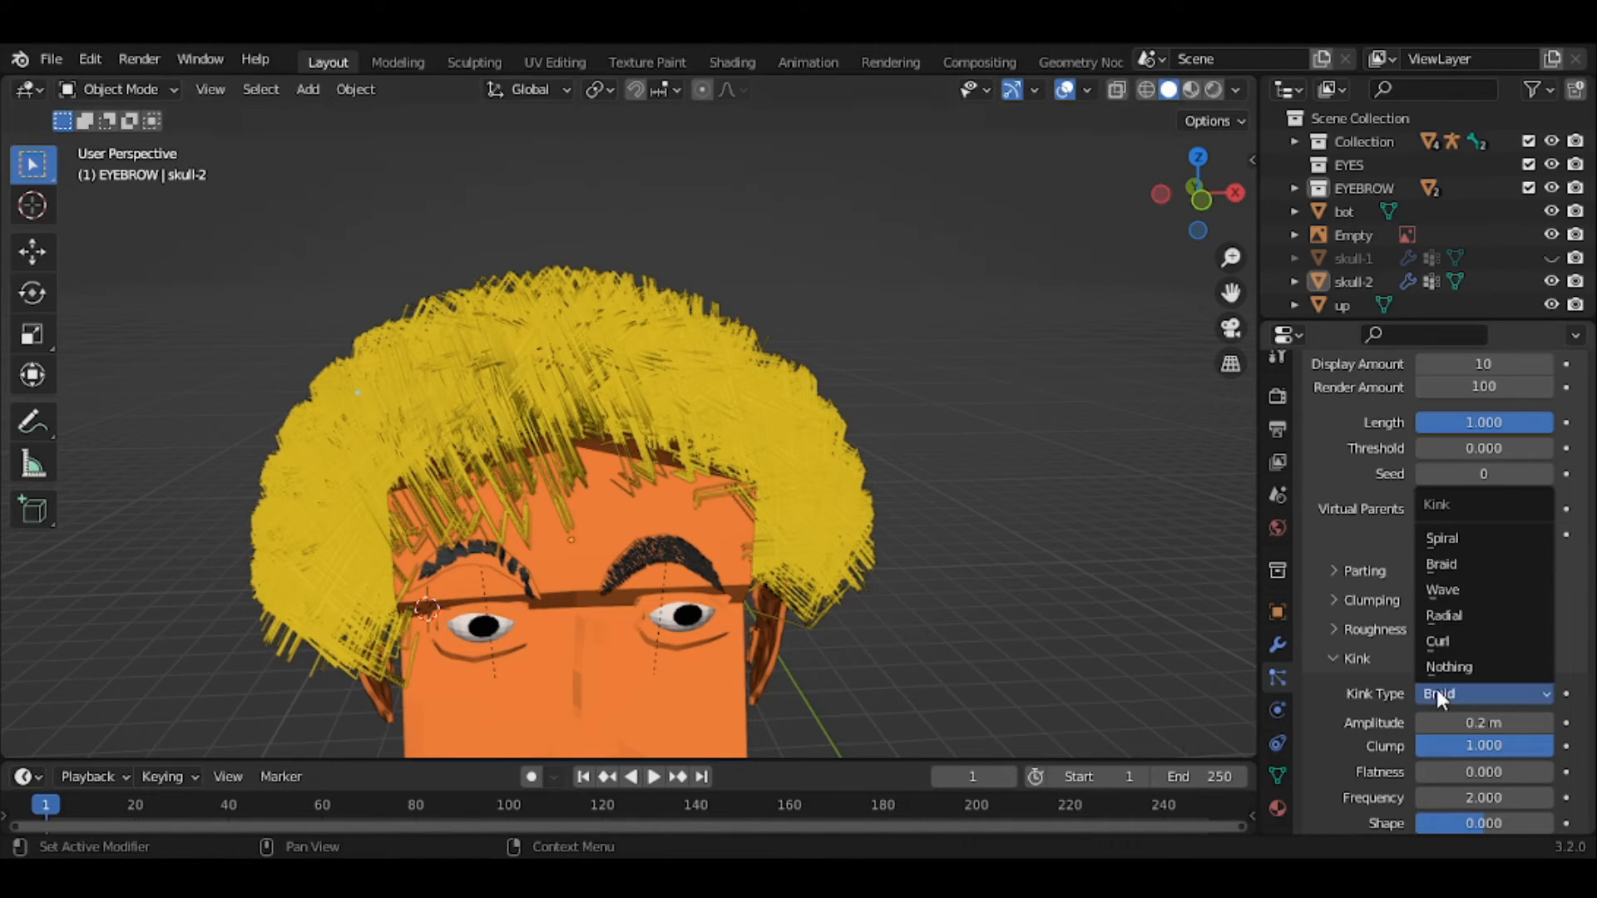
{"action": "left_click", "coordinate": [1436, 592]}
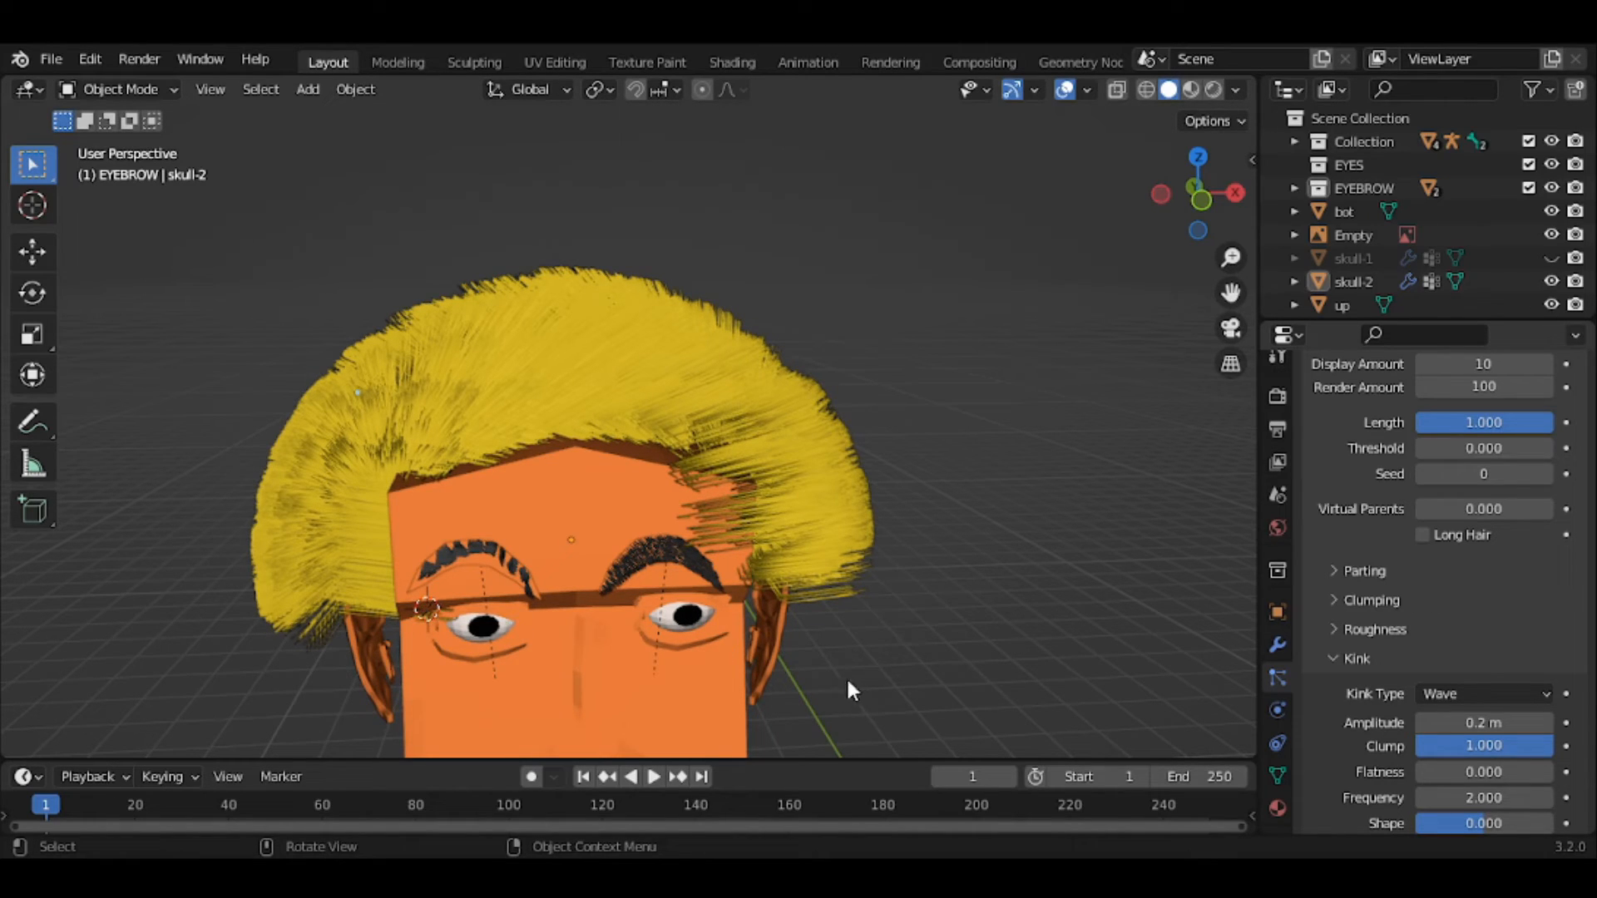
{"action": "middle_click_drag", "start_coordinate": [852, 683], "coordinate": [926, 740]}
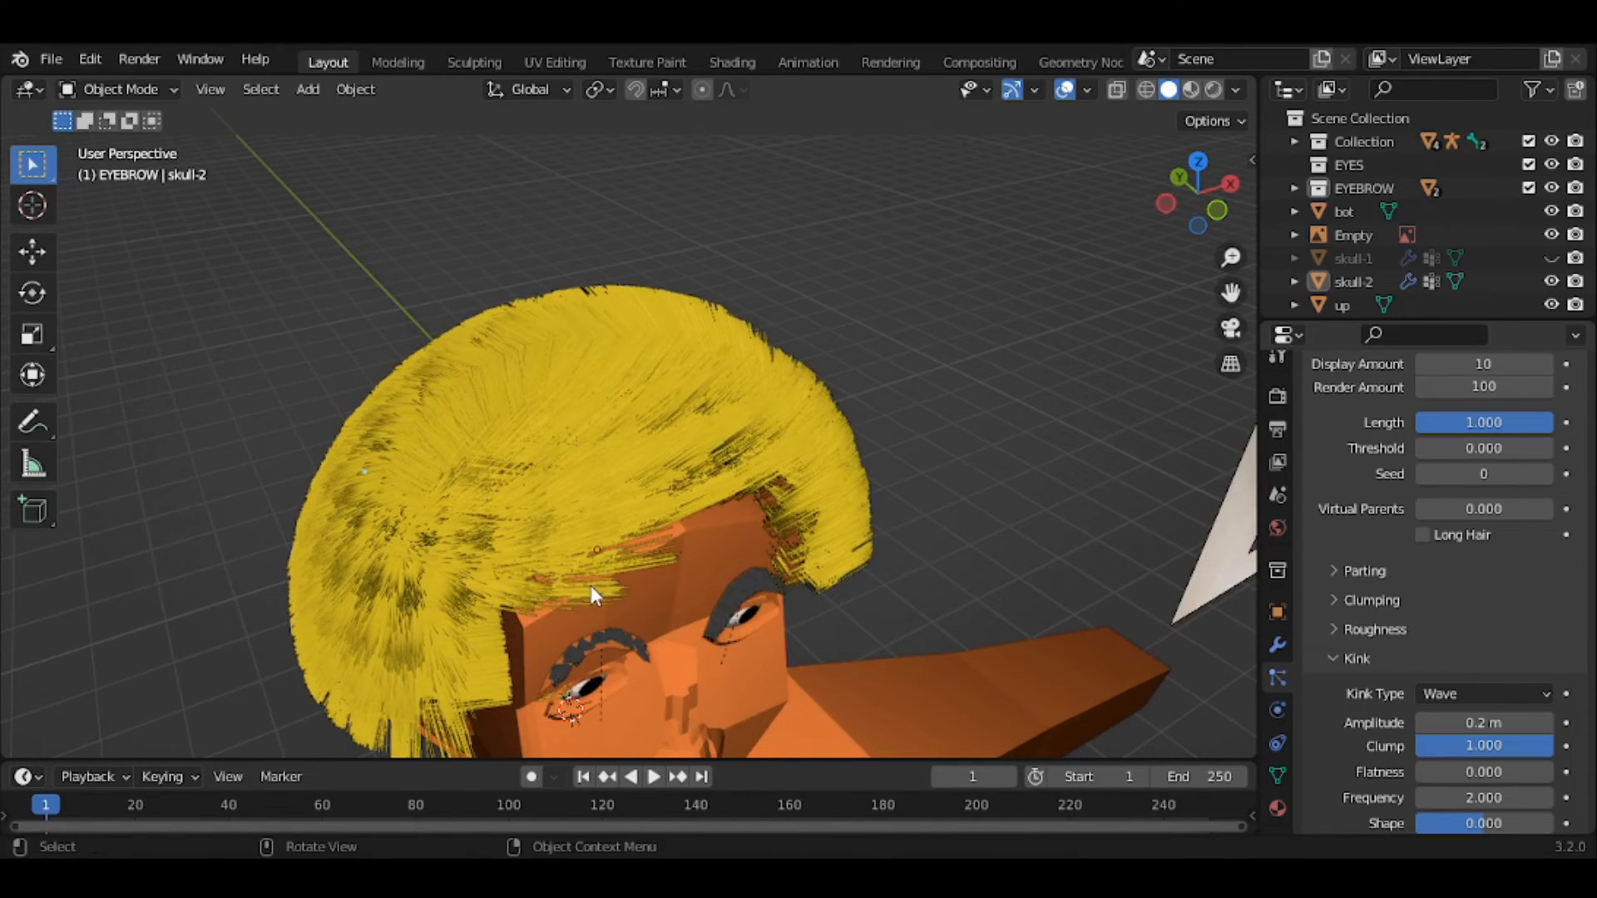
{"action": "middle_click_drag", "start_coordinate": [774, 641], "coordinate": [730, 549]}
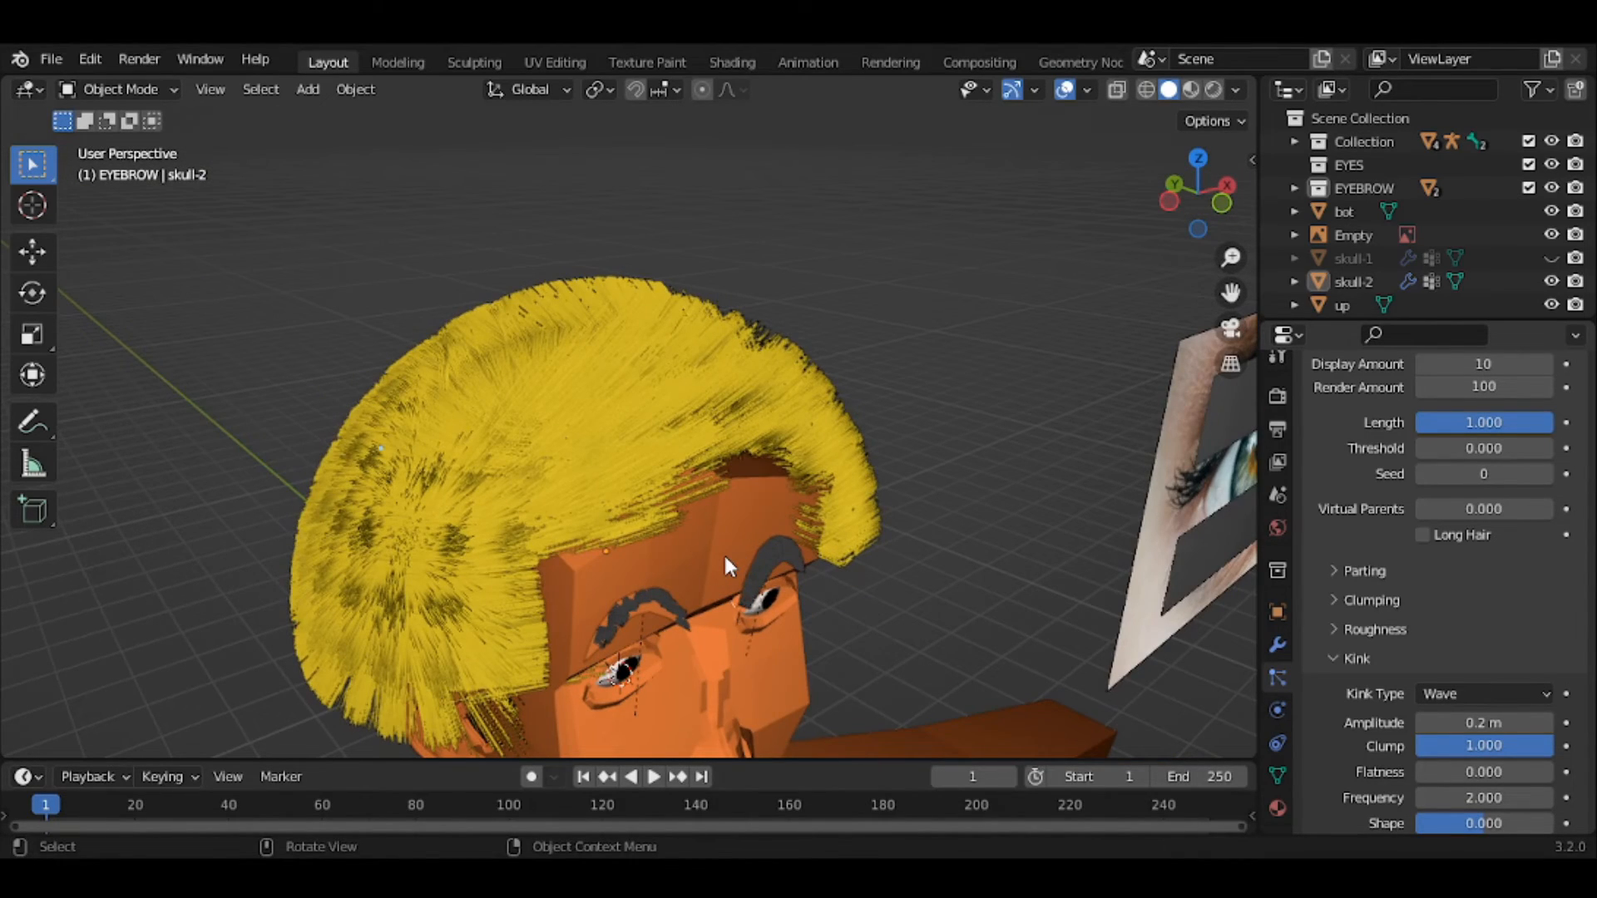
- Reselect skull-2 and try the Radial kink type on its child hairs, checking the hair around the forehead
{"action": "left_click", "coordinate": [724, 558]}
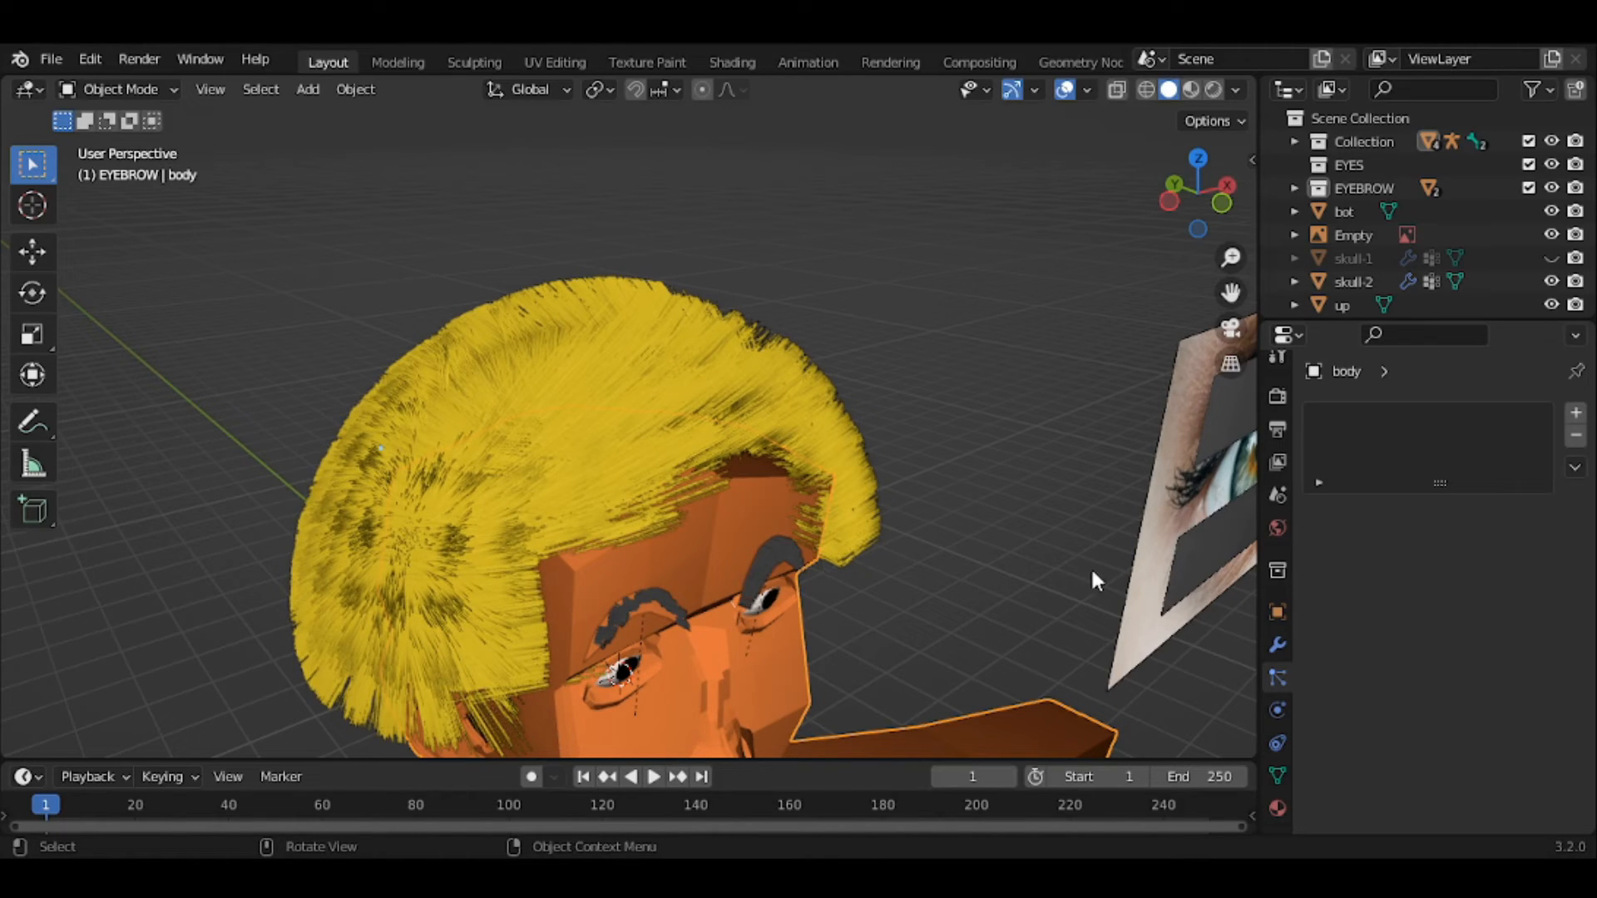
{"action": "left_click", "coordinate": [1356, 282]}
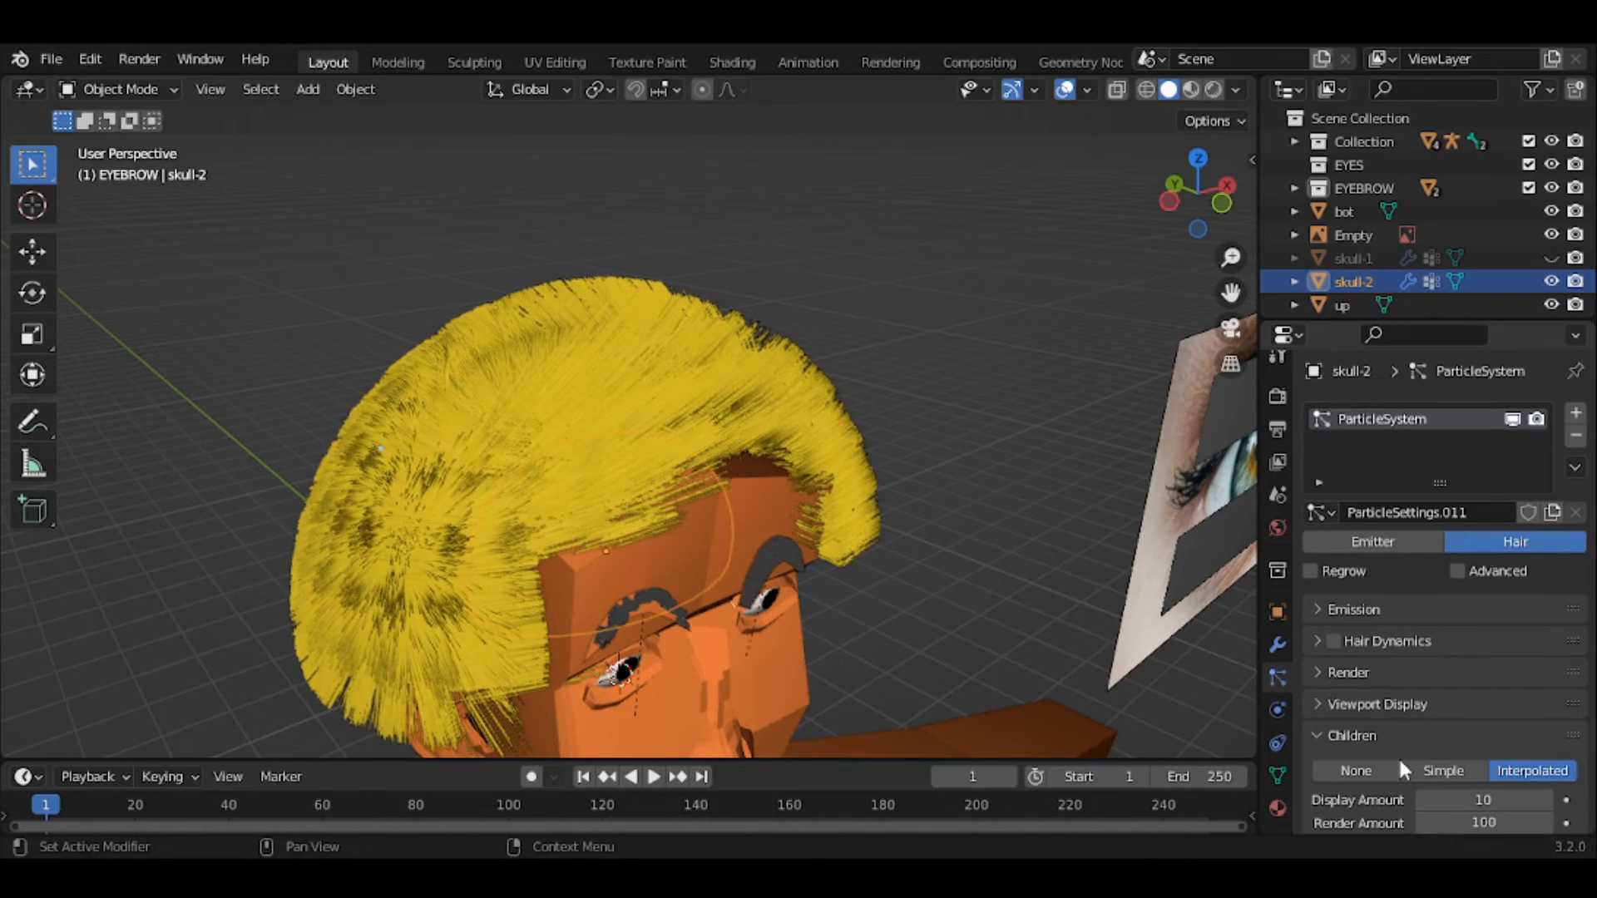
{"action": "scroll", "coordinate": [1398, 755], "scroll_direction": "down", "scroll_amount": 8}
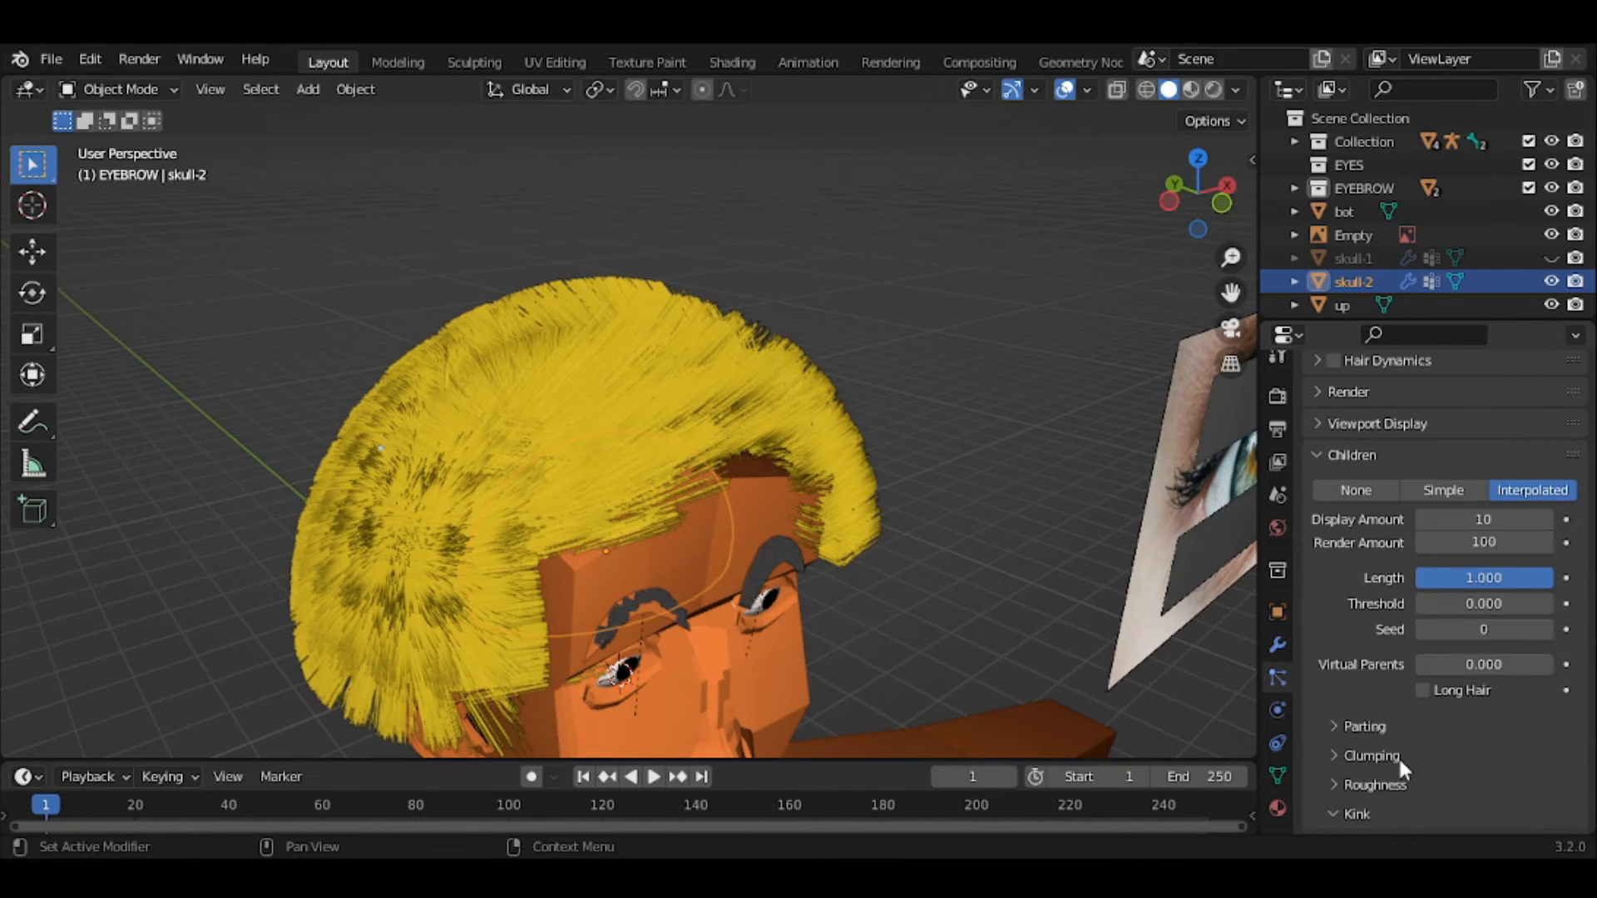
{"action": "scroll", "coordinate": [1397, 755], "scroll_direction": "down", "scroll_amount": 4}
{"action": "left_click", "coordinate": [1449, 711]}
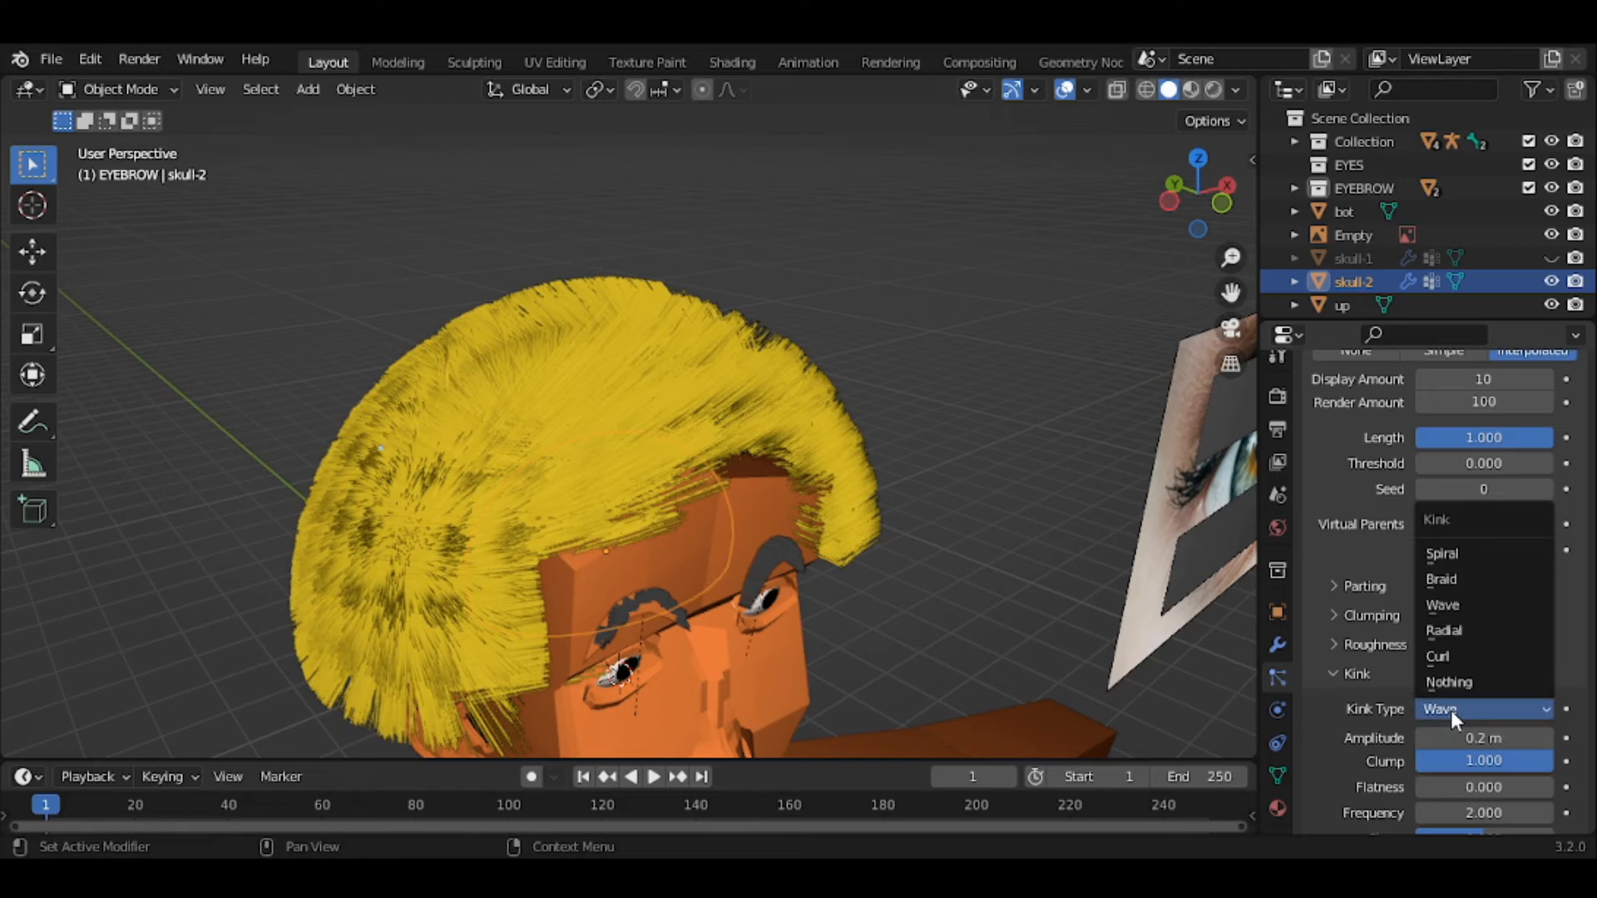
{"action": "left_click", "coordinate": [1458, 631]}
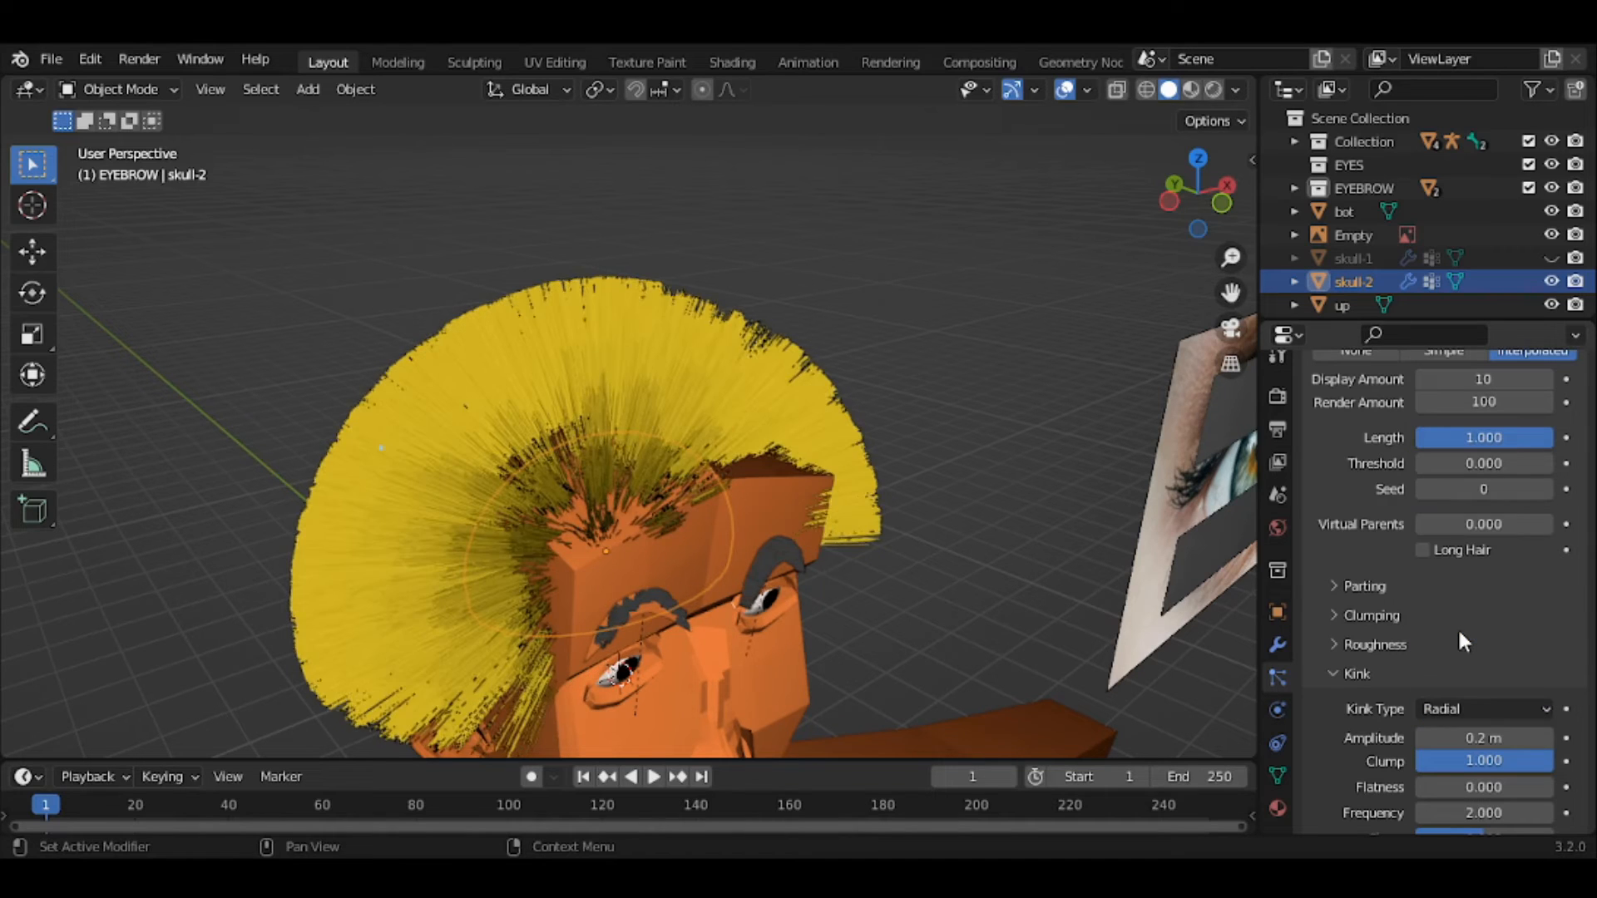
{"action": "middle_click_drag", "start_coordinate": [689, 671], "coordinate": [651, 612]}
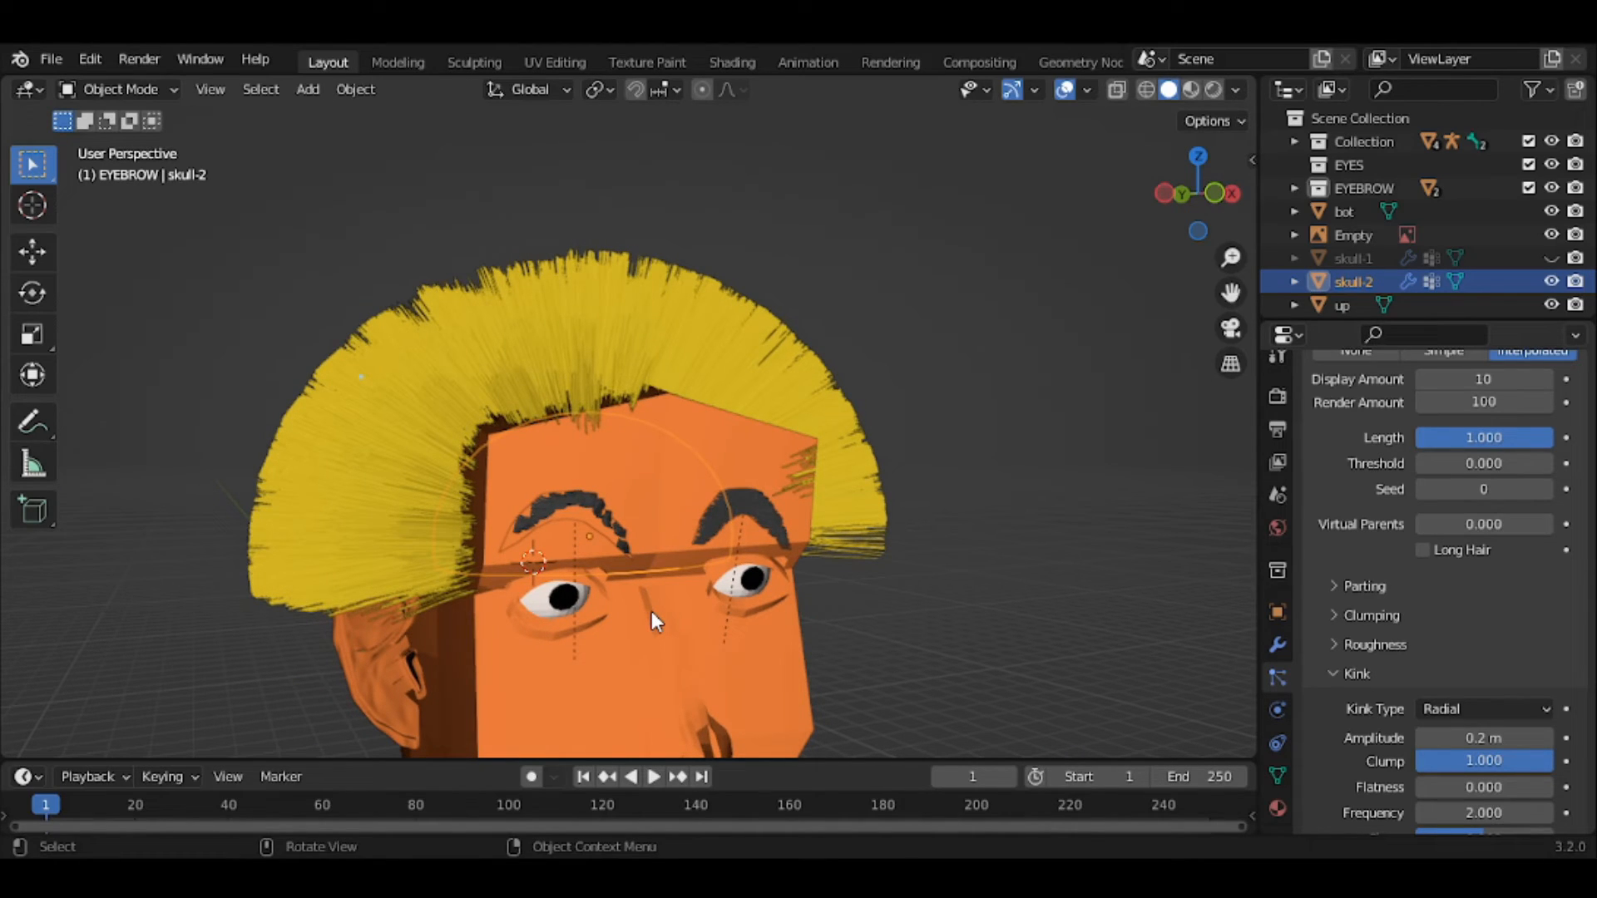
- Try the Curl kink type on the child hairs and check the hair around the whole face
{"action": "left_click", "coordinate": [1429, 707]}
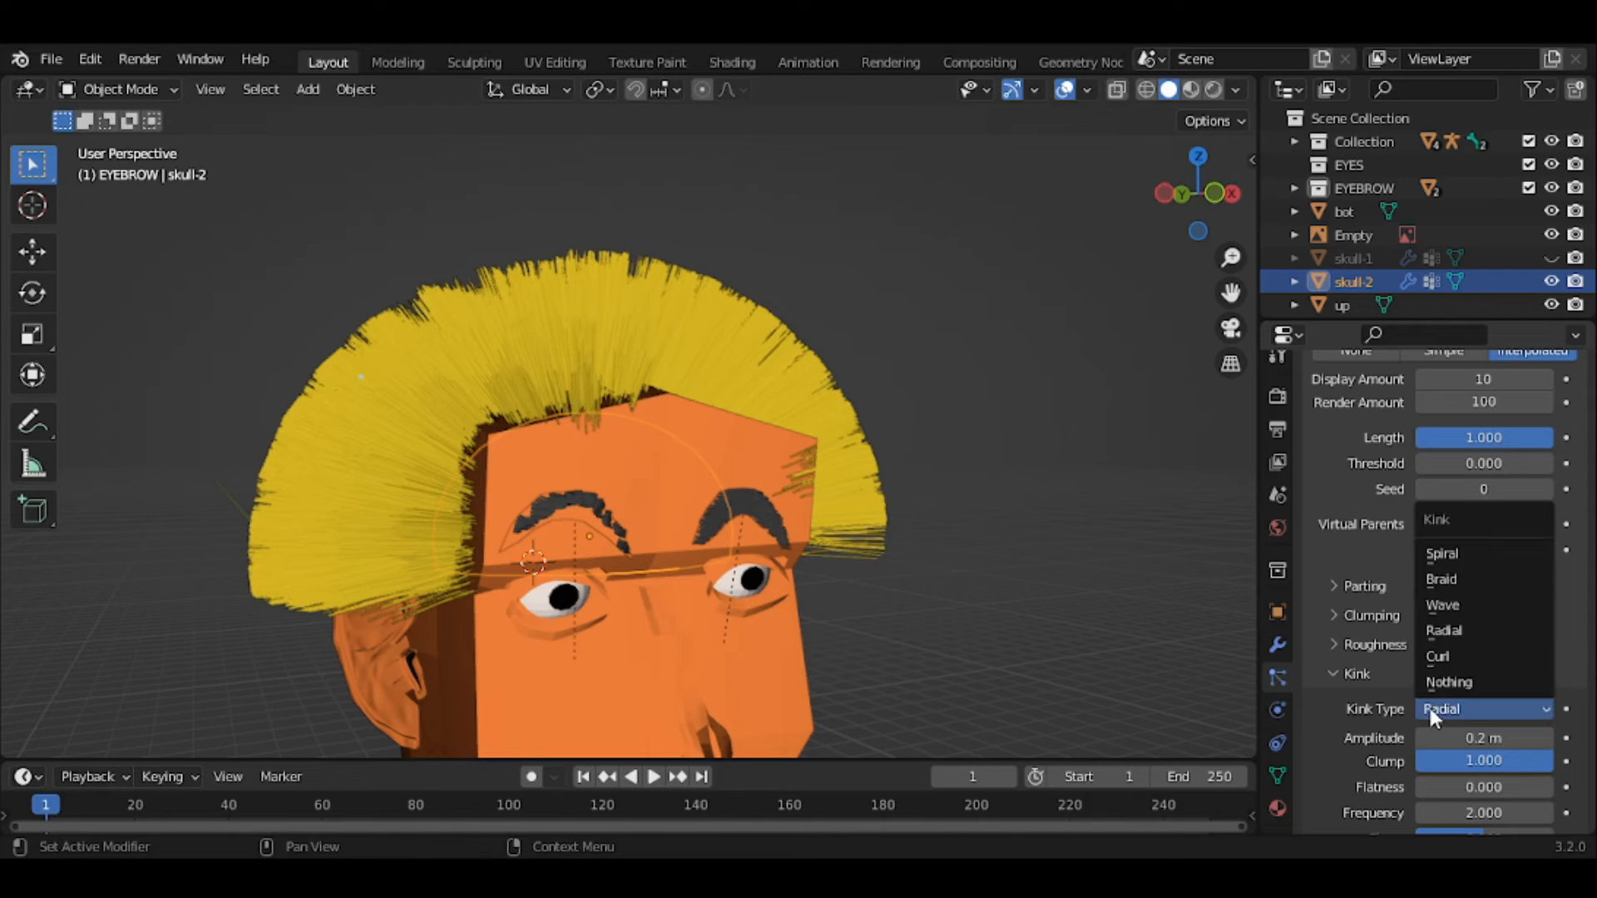
{"action": "left_click", "coordinate": [1450, 656]}
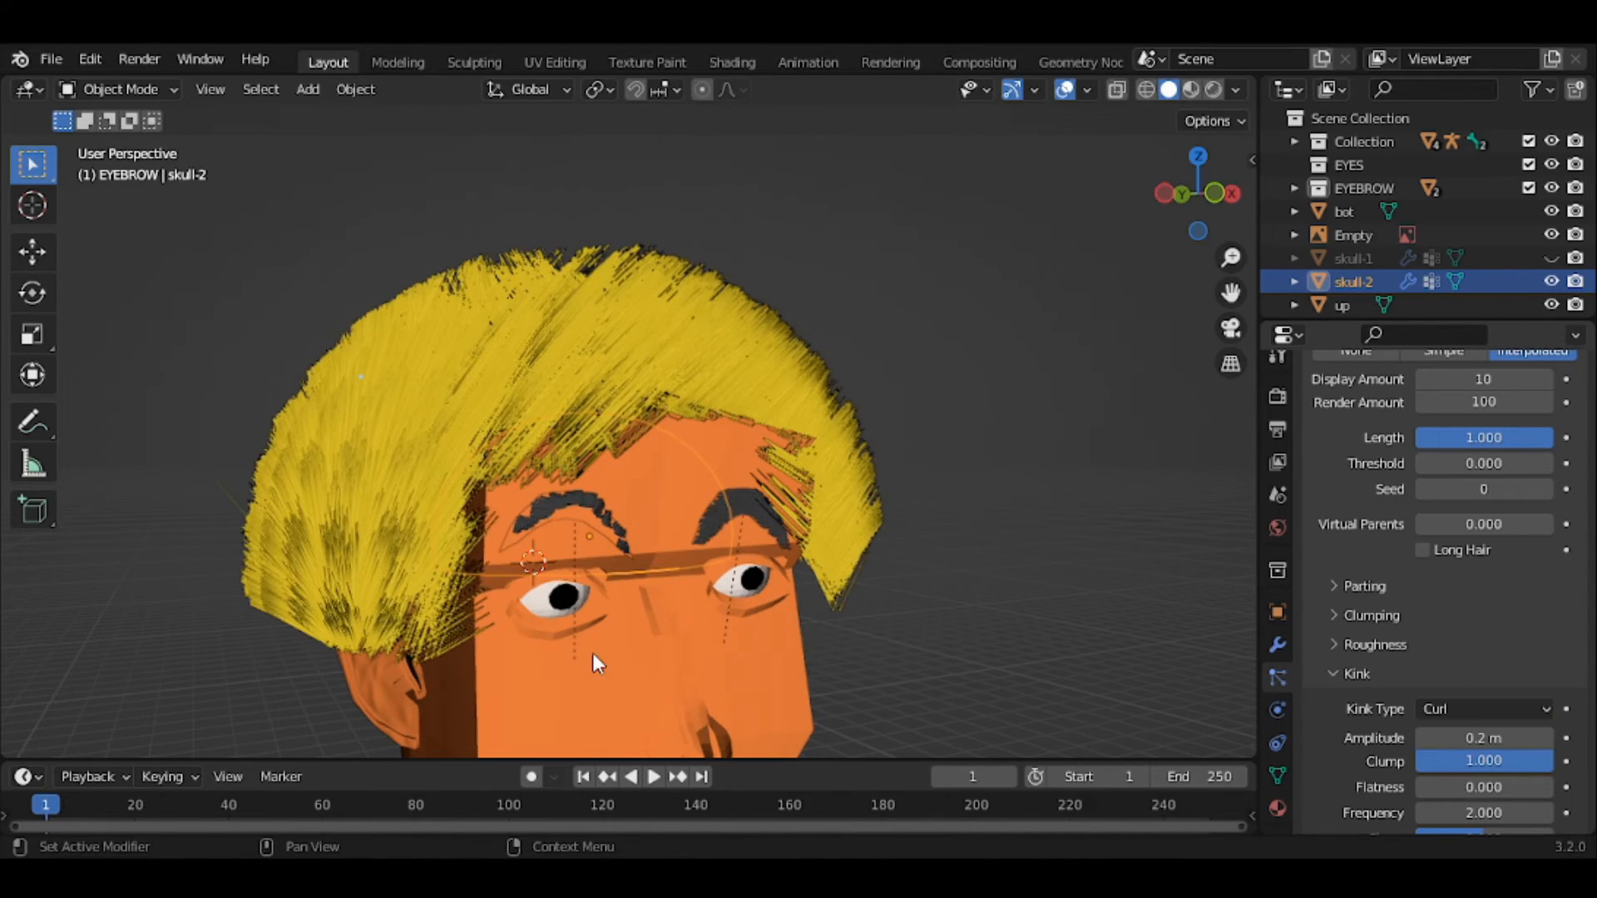
{"action": "middle_click_drag", "start_coordinate": [568, 668], "coordinate": [648, 564]}
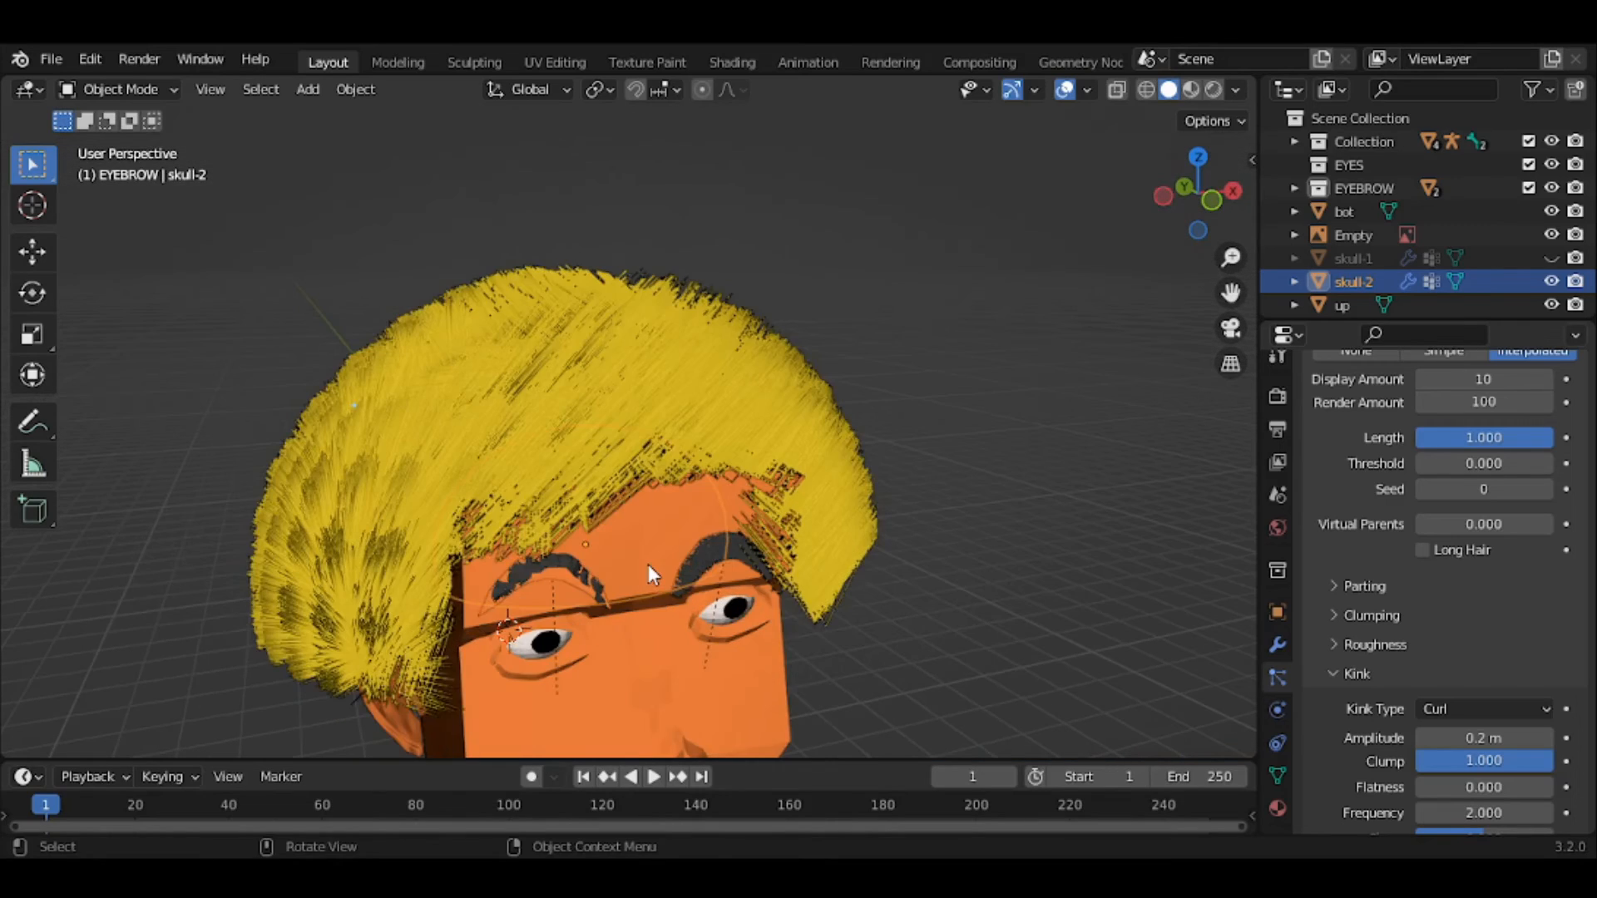
{"action": "middle_click_drag", "start_coordinate": [657, 627], "coordinate": [616, 596]}
{"action": "scroll", "coordinate": [643, 591], "scroll_direction": "down", "scroll_amount": 1}
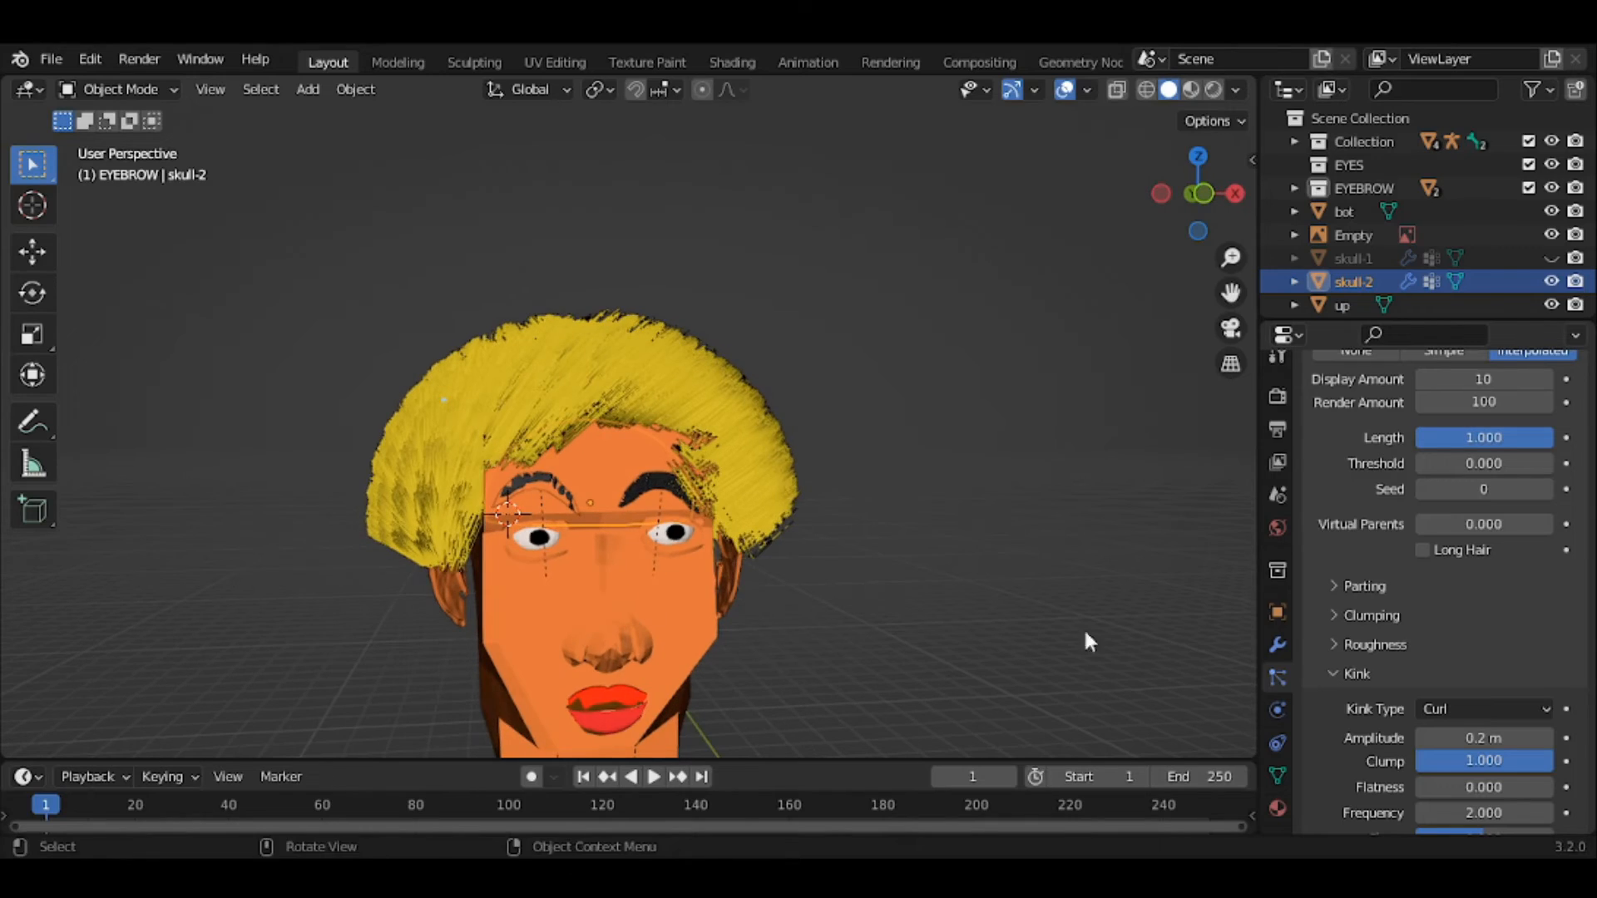
- Compare the hair with the kink type set to Nothing, and set the kink type back to Braid
{"action": "left_click", "coordinate": [1470, 709]}
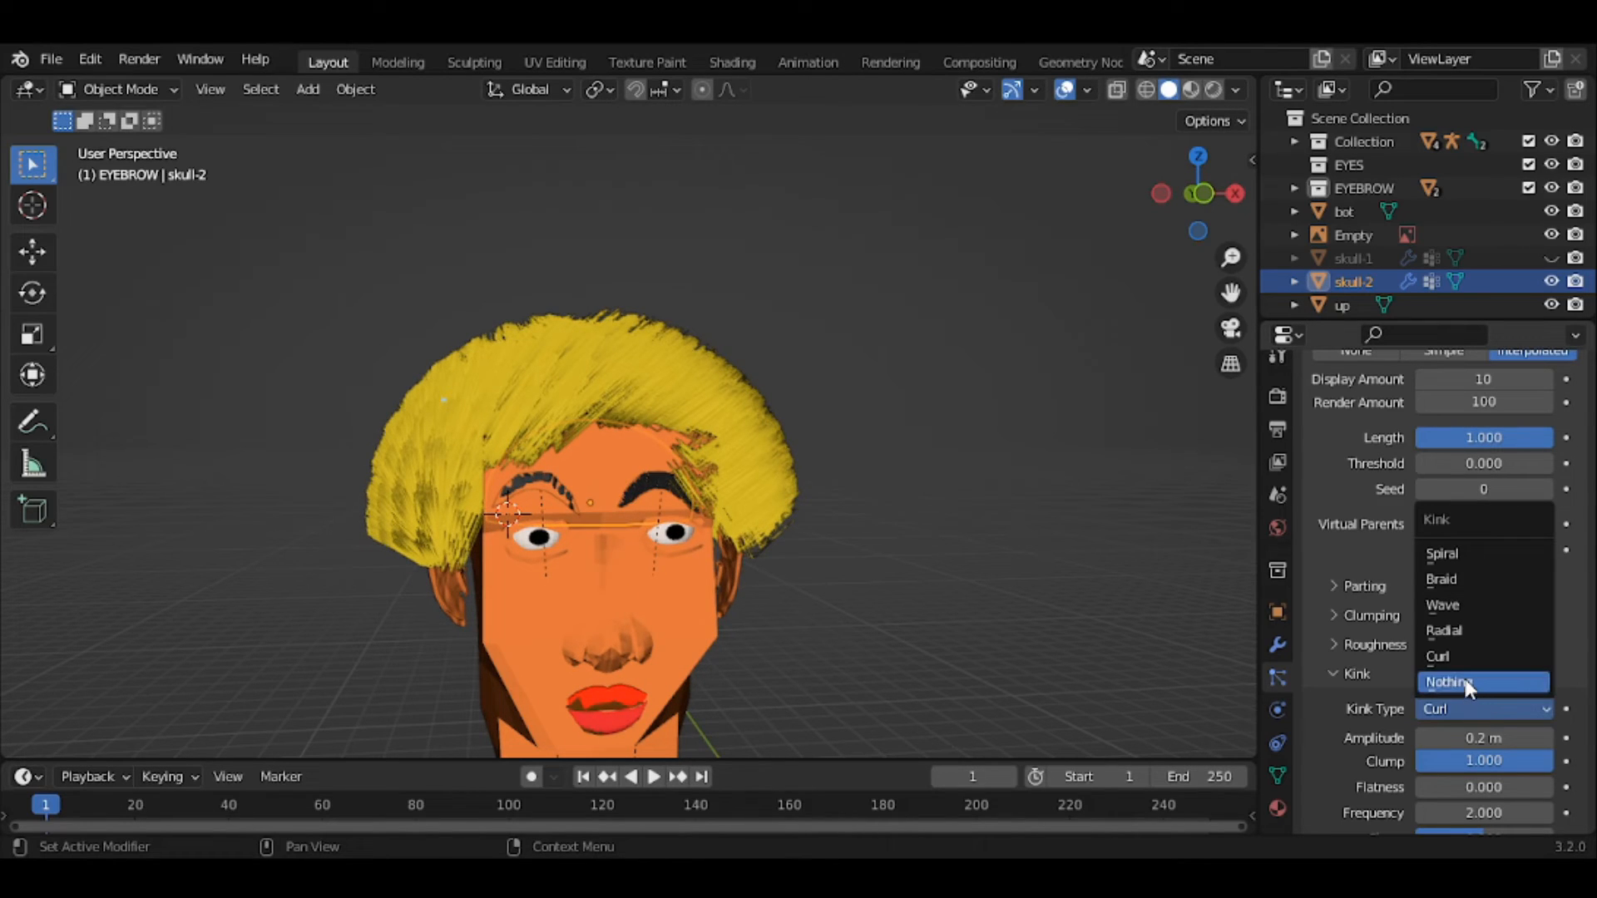
{"action": "left_click", "coordinate": [1466, 684]}
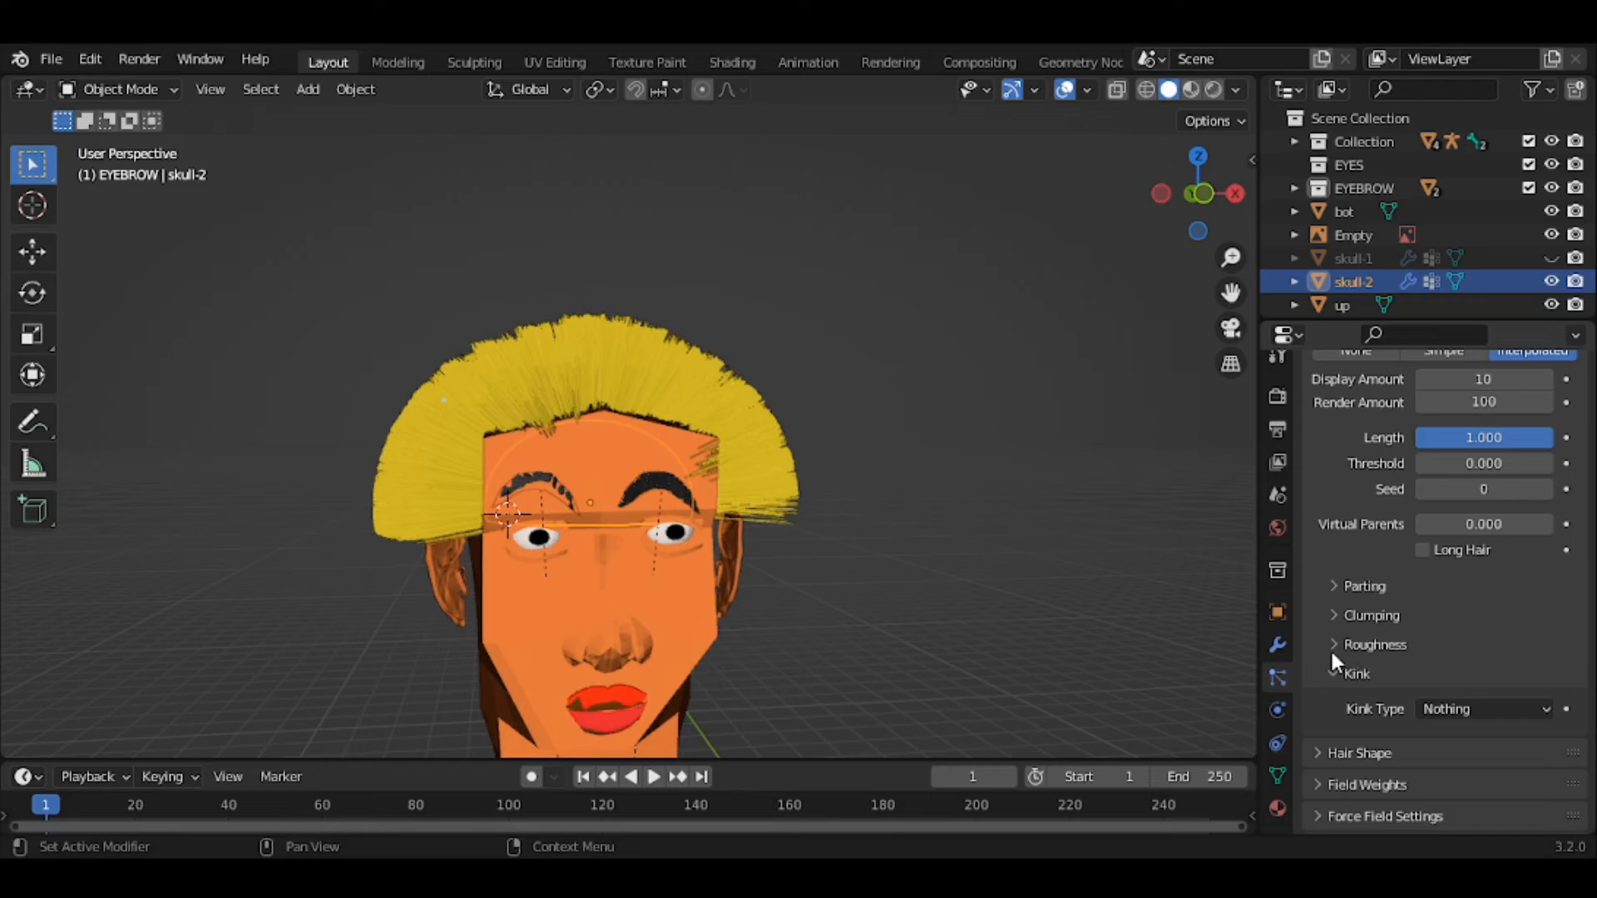
{"action": "left_click", "coordinate": [1471, 707]}
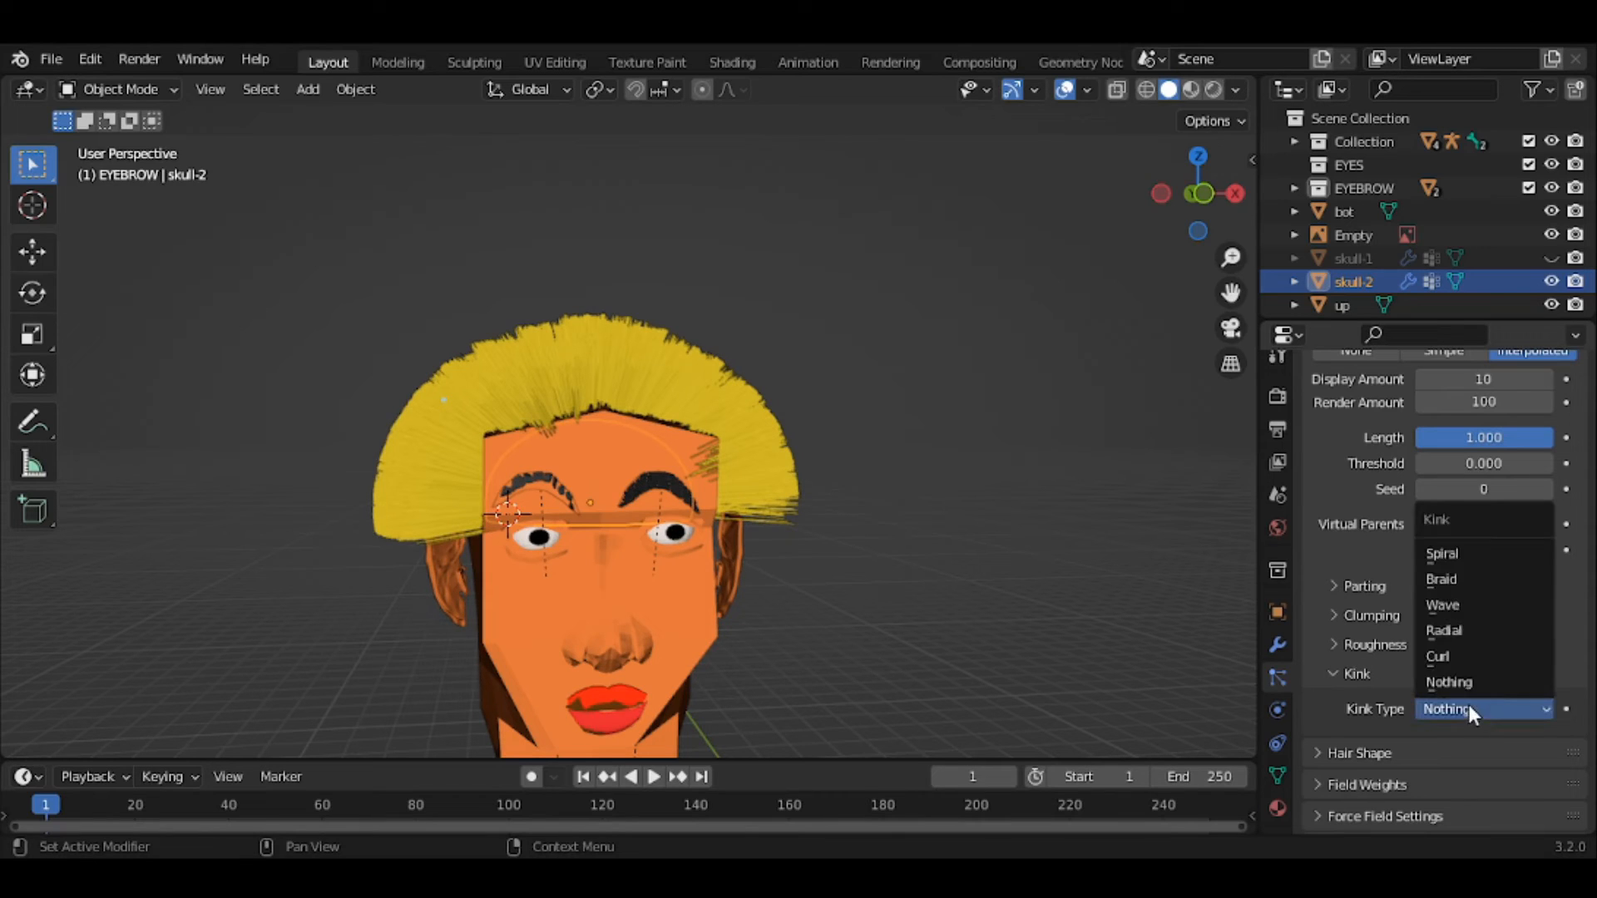
{"action": "left_click", "coordinate": [1451, 575]}
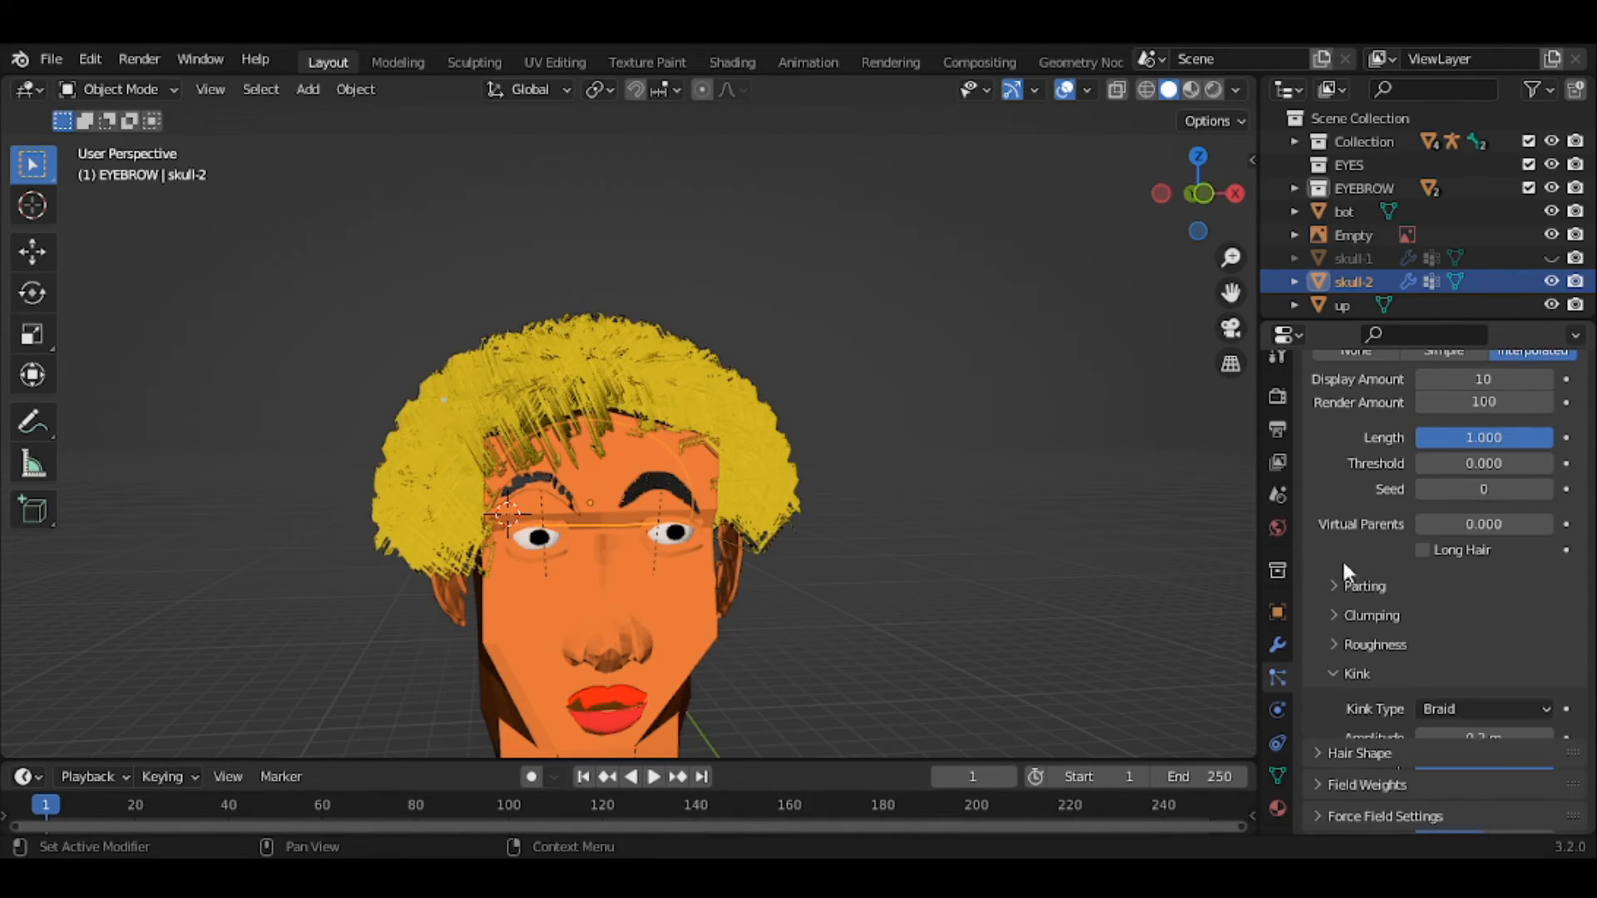
{"action": "middle_click_drag", "start_coordinate": [587, 581], "coordinate": [880, 586]}
{"action": "scroll", "coordinate": [829, 606], "scroll_direction": "up", "scroll_amount": 2}
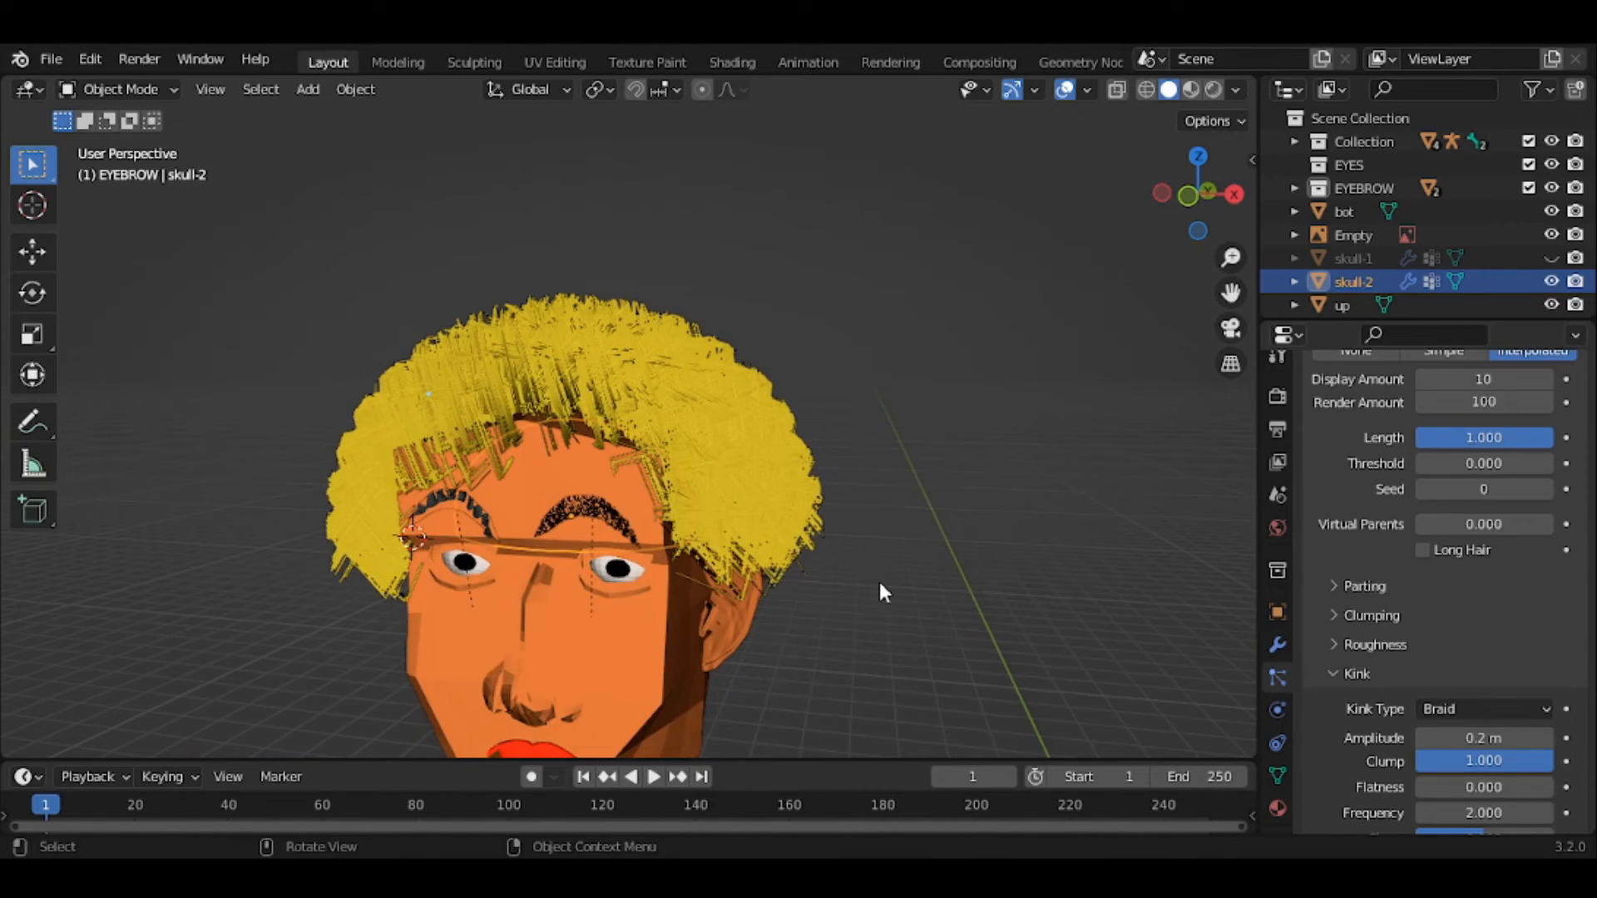
- Switch skull-2 to Particle Edit mode and stroke the Puff brush over the hair above the forehead
{"action": "left_click", "coordinate": [96, 87]}
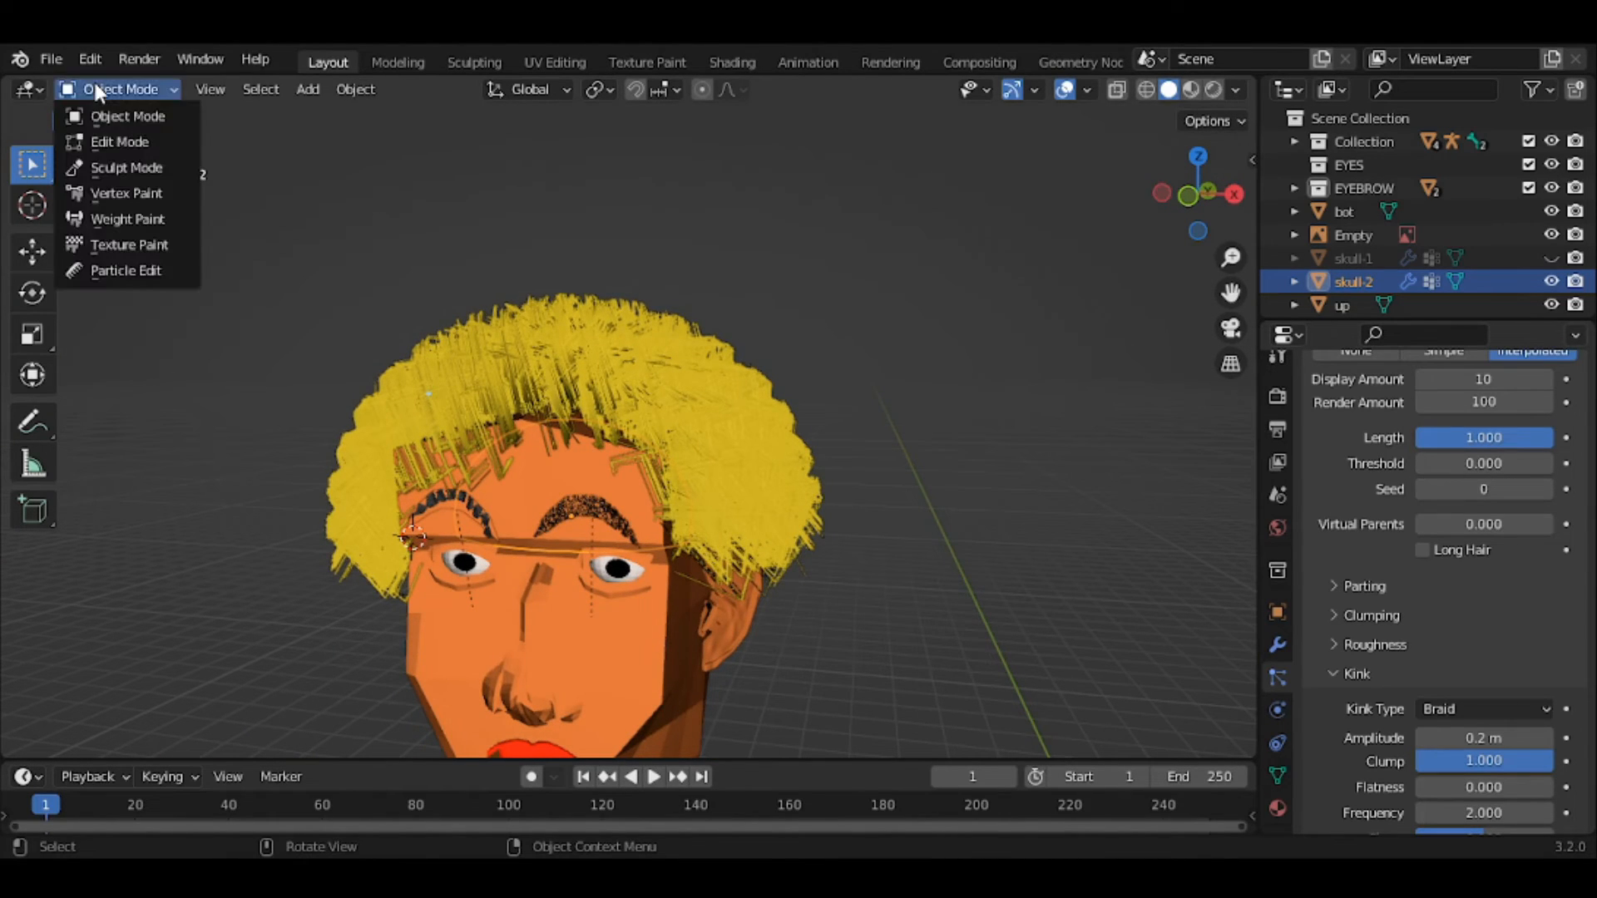
{"action": "left_click", "coordinate": [172, 270]}
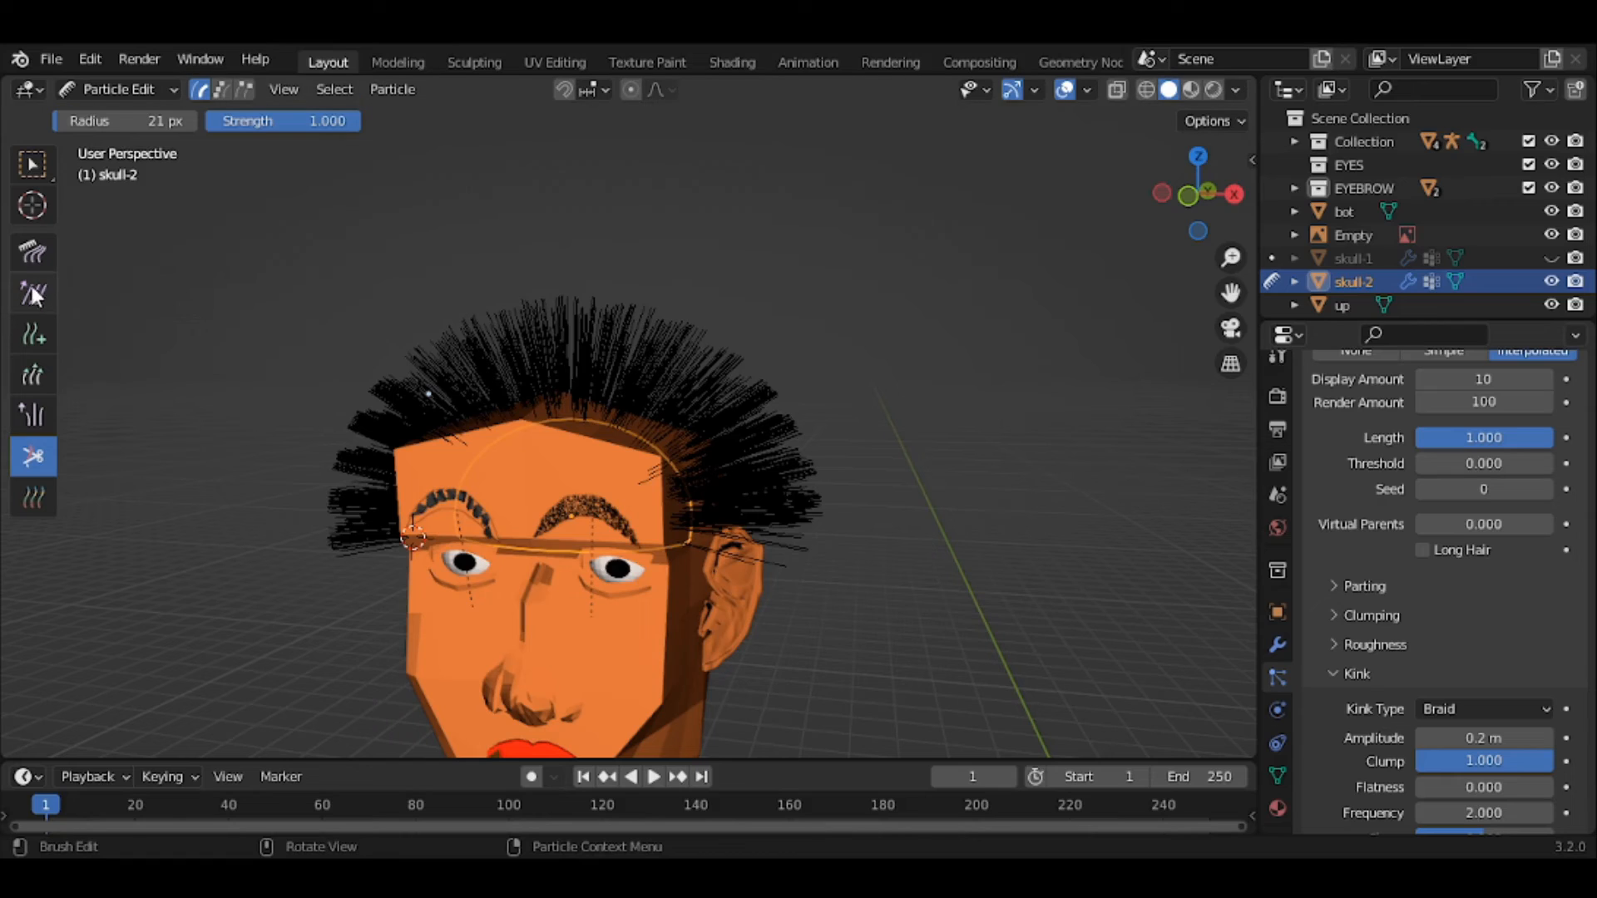
{"action": "left_click", "coordinate": [39, 401]}
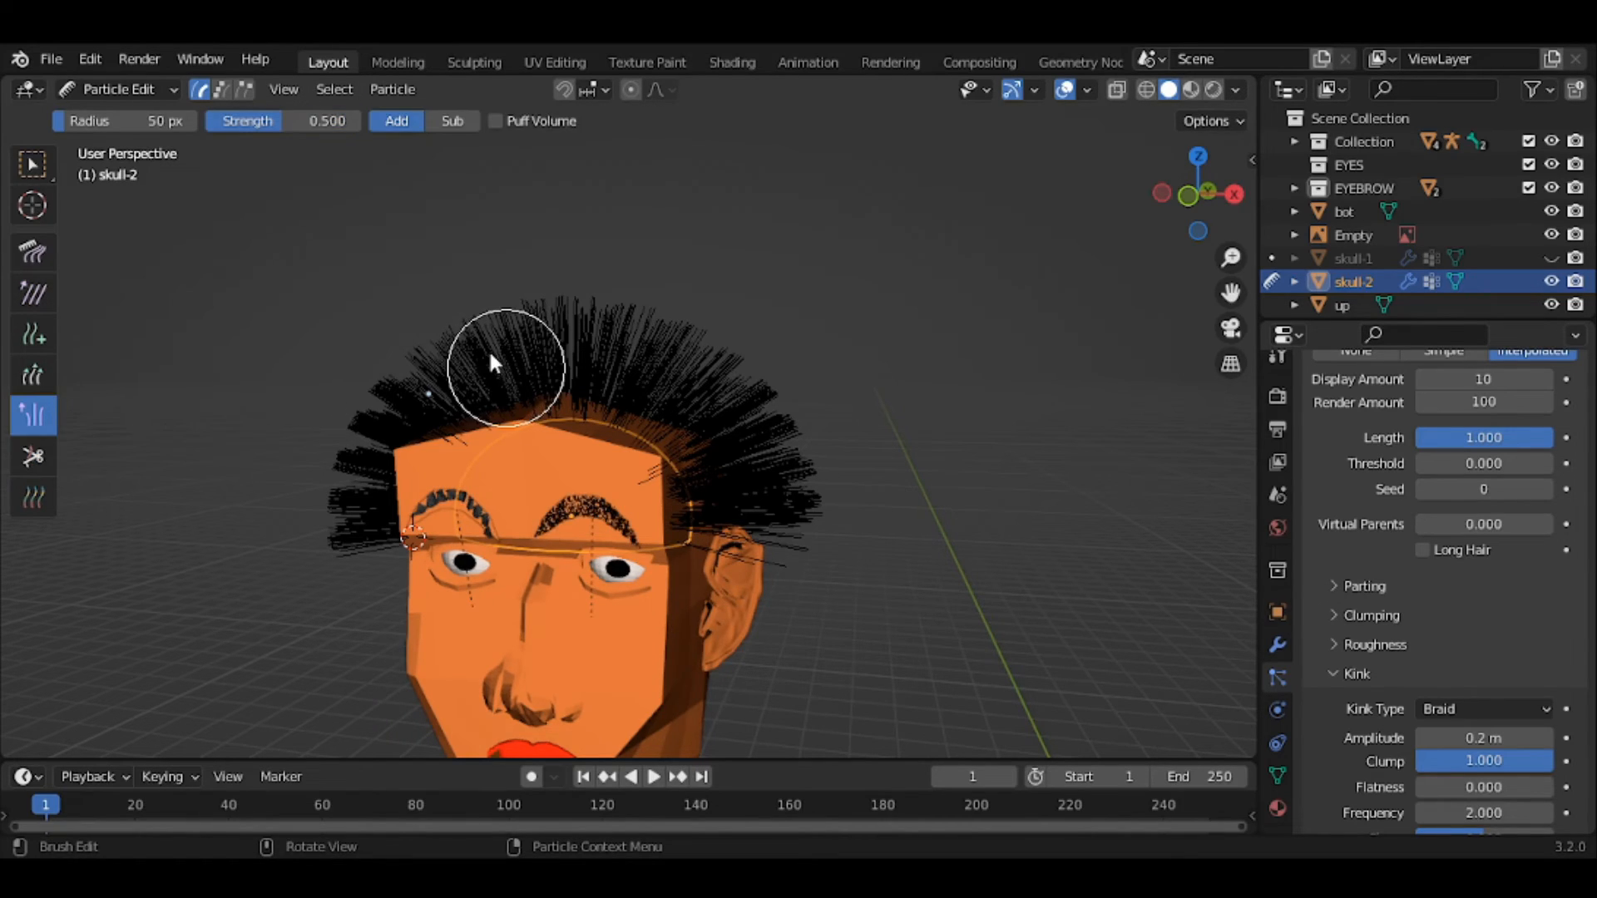
{"action": "mouse_move", "coordinate": [490, 353]}
{"action": "left_mouse_down"}
{"action": "mouse_move", "coordinate": [623, 351]}
{"action": "mouse_move", "coordinate": [769, 441]}
{"action": "mouse_move", "coordinate": [763, 474]}
{"action": "mouse_move", "coordinate": [446, 410]}
{"action": "mouse_move", "coordinate": [372, 426]}
{"action": "mouse_move", "coordinate": [607, 432]}
{"action": "left_mouse_up"}
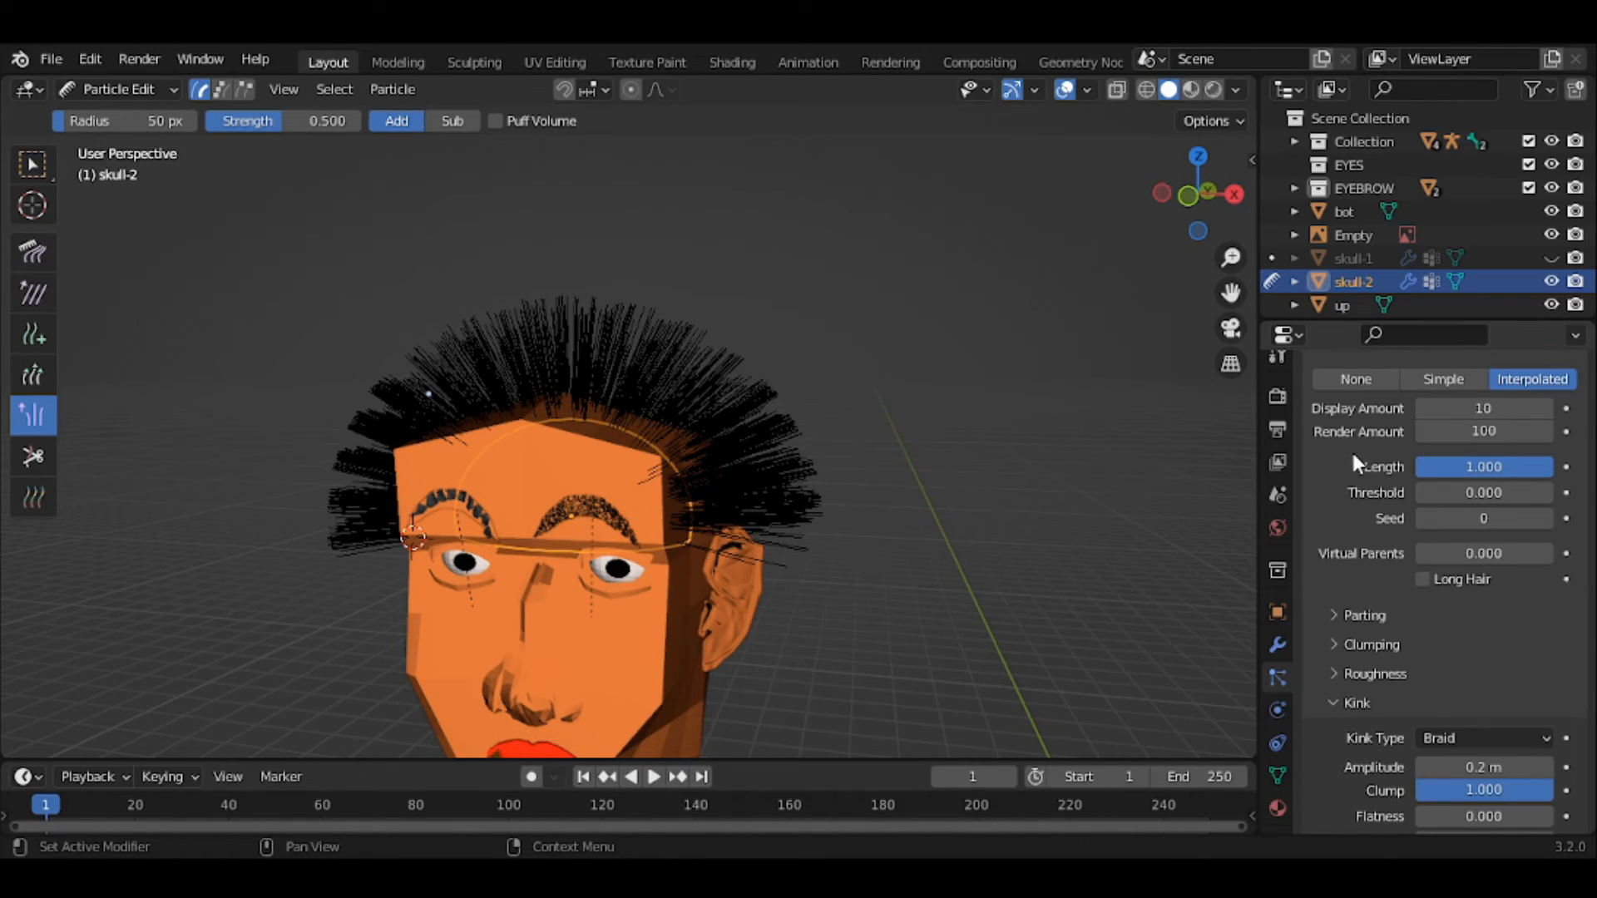
- Expand the particle system's Emission settings and examine the hair number and length options
{"action": "scroll", "coordinate": [1353, 456], "scroll_direction": "up", "scroll_amount": 10}
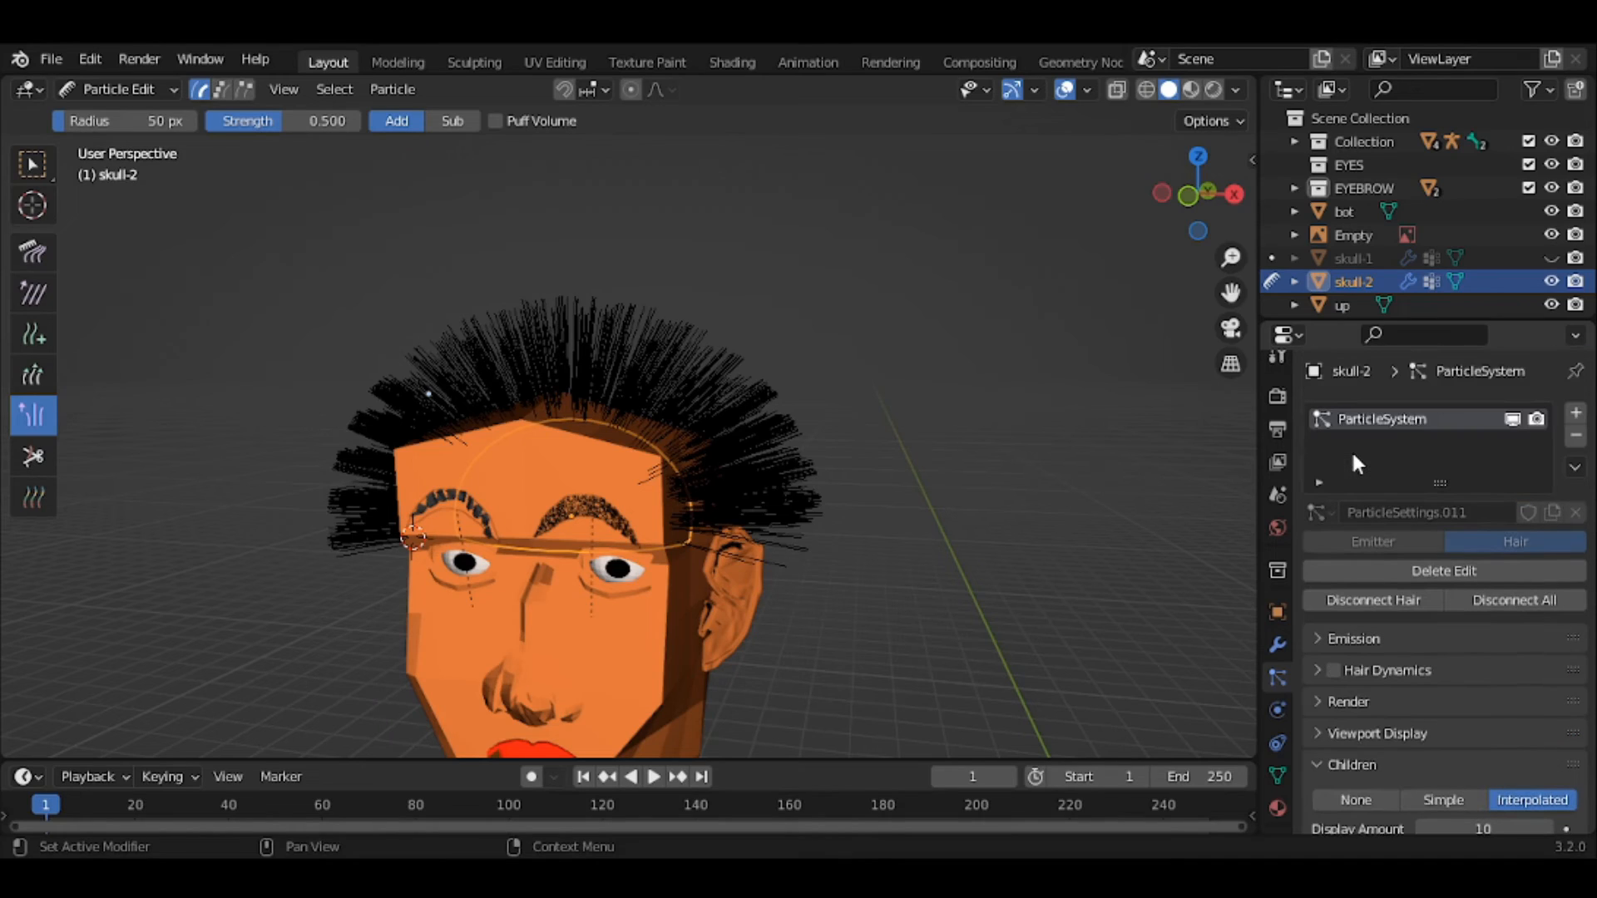
{"action": "left_click", "coordinate": [1402, 639]}
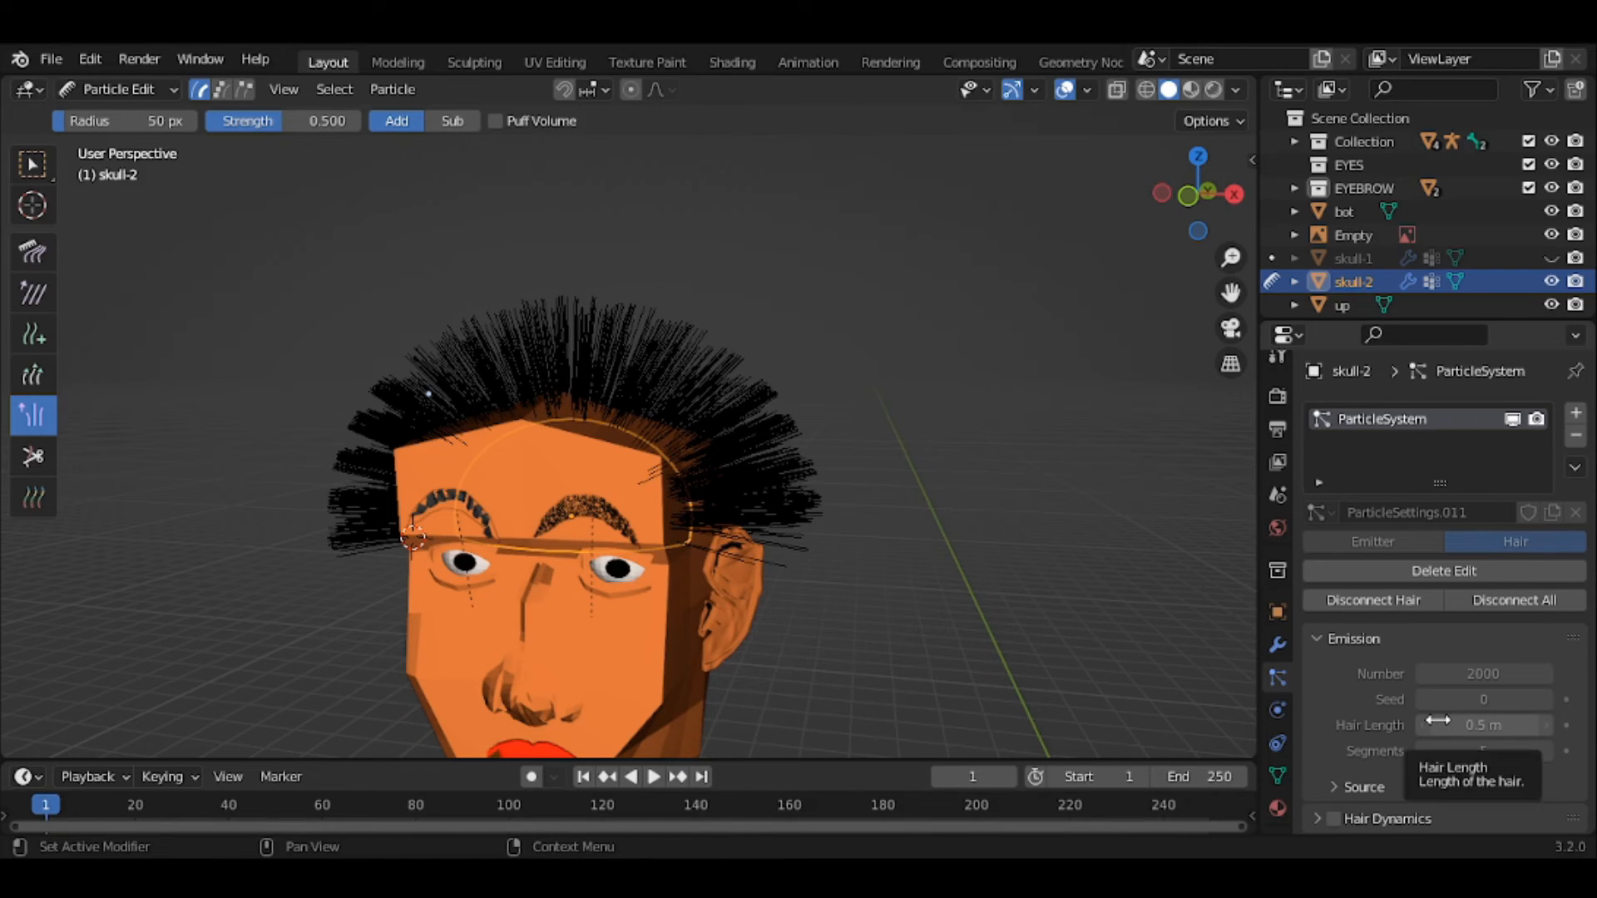
{"action": "scroll", "coordinate": [1442, 731], "scroll_direction": "down", "scroll_amount": 2}
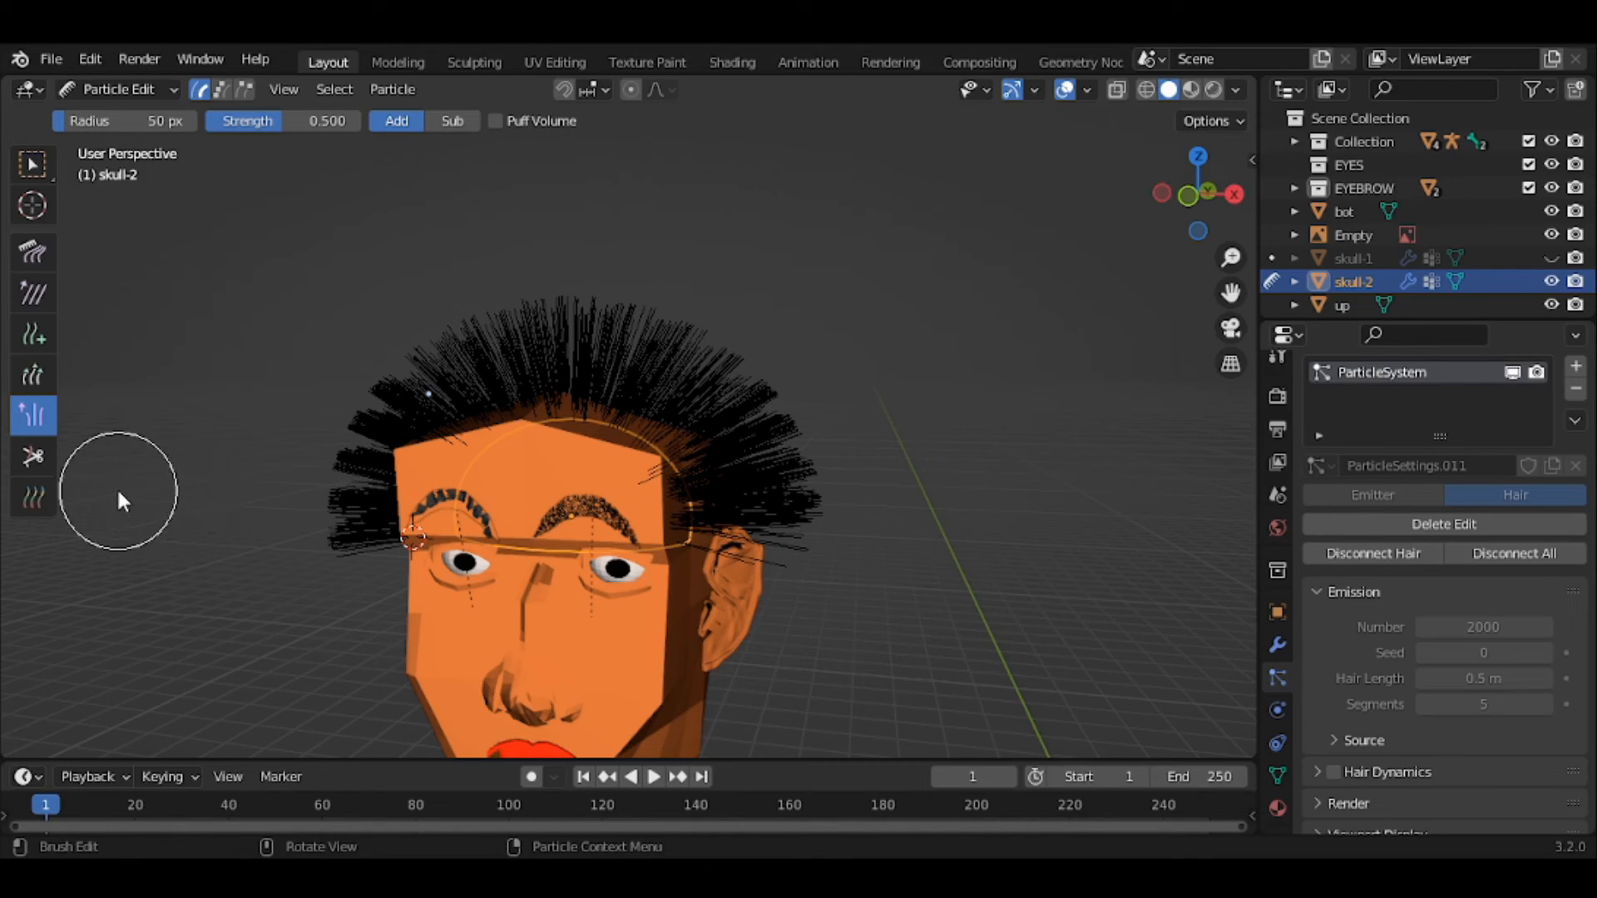
- Comb the skull-2 hair with the Comb brush on the front and the back of the head
{"action": "left_click", "coordinate": [30, 252]}
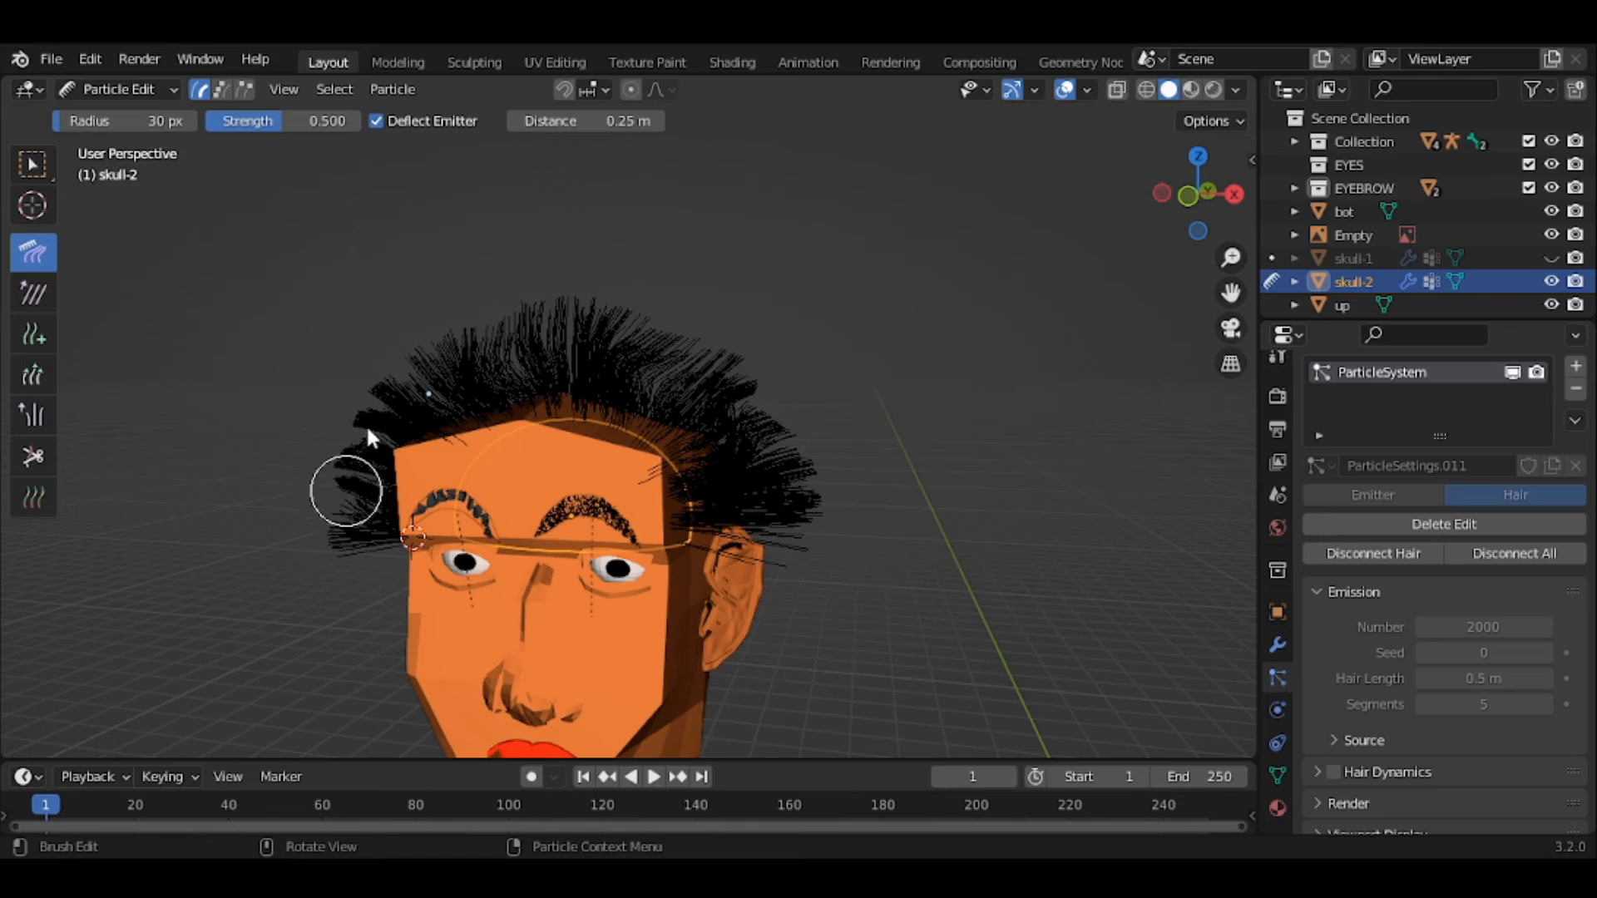
{"action": "mouse_move", "coordinate": [391, 421]}
{"action": "middle_mouse_down"}
{"action": "mouse_move", "coordinate": [508, 492]}
{"action": "mouse_move", "coordinate": [770, 540]}
{"action": "mouse_move", "coordinate": [838, 535]}
{"action": "mouse_move", "coordinate": [849, 482]}
{"action": "mouse_move", "coordinate": [861, 548]}
{"action": "middle_mouse_up"}
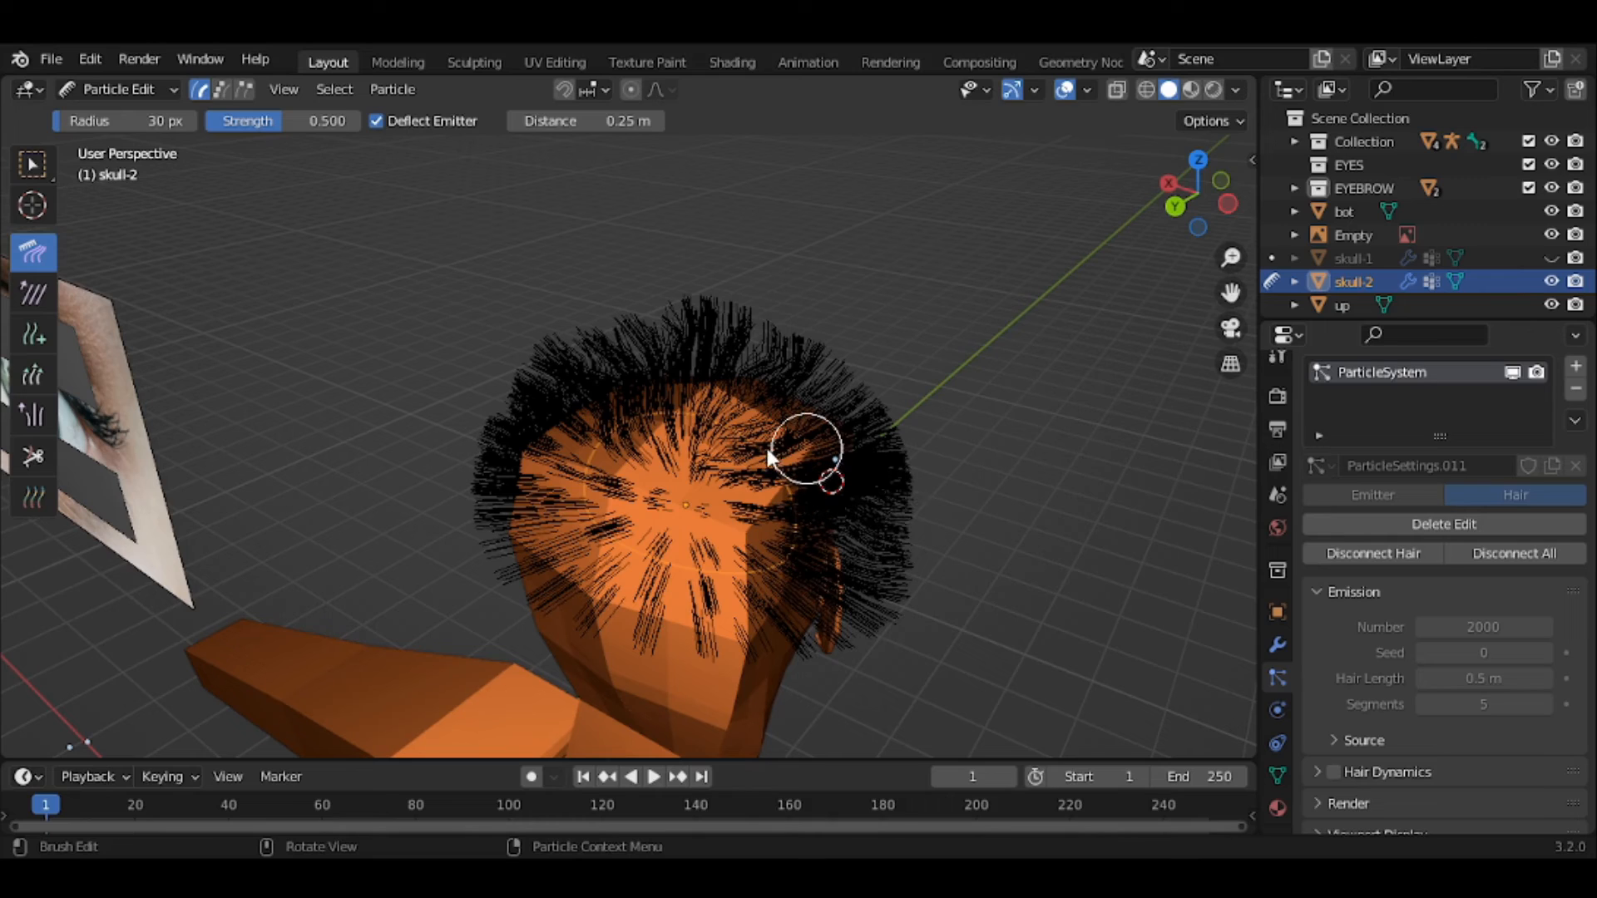
{"action": "mouse_move", "coordinate": [767, 447]}
{"action": "left_mouse_down"}
{"action": "mouse_move", "coordinate": [712, 492]}
{"action": "mouse_move", "coordinate": [795, 554]}
{"action": "mouse_move", "coordinate": [731, 598]}
{"action": "mouse_move", "coordinate": [588, 594]}
{"action": "mouse_move", "coordinate": [521, 481]}
{"action": "mouse_move", "coordinate": [549, 386]}
{"action": "mouse_move", "coordinate": [600, 409]}
{"action": "left_mouse_up"}
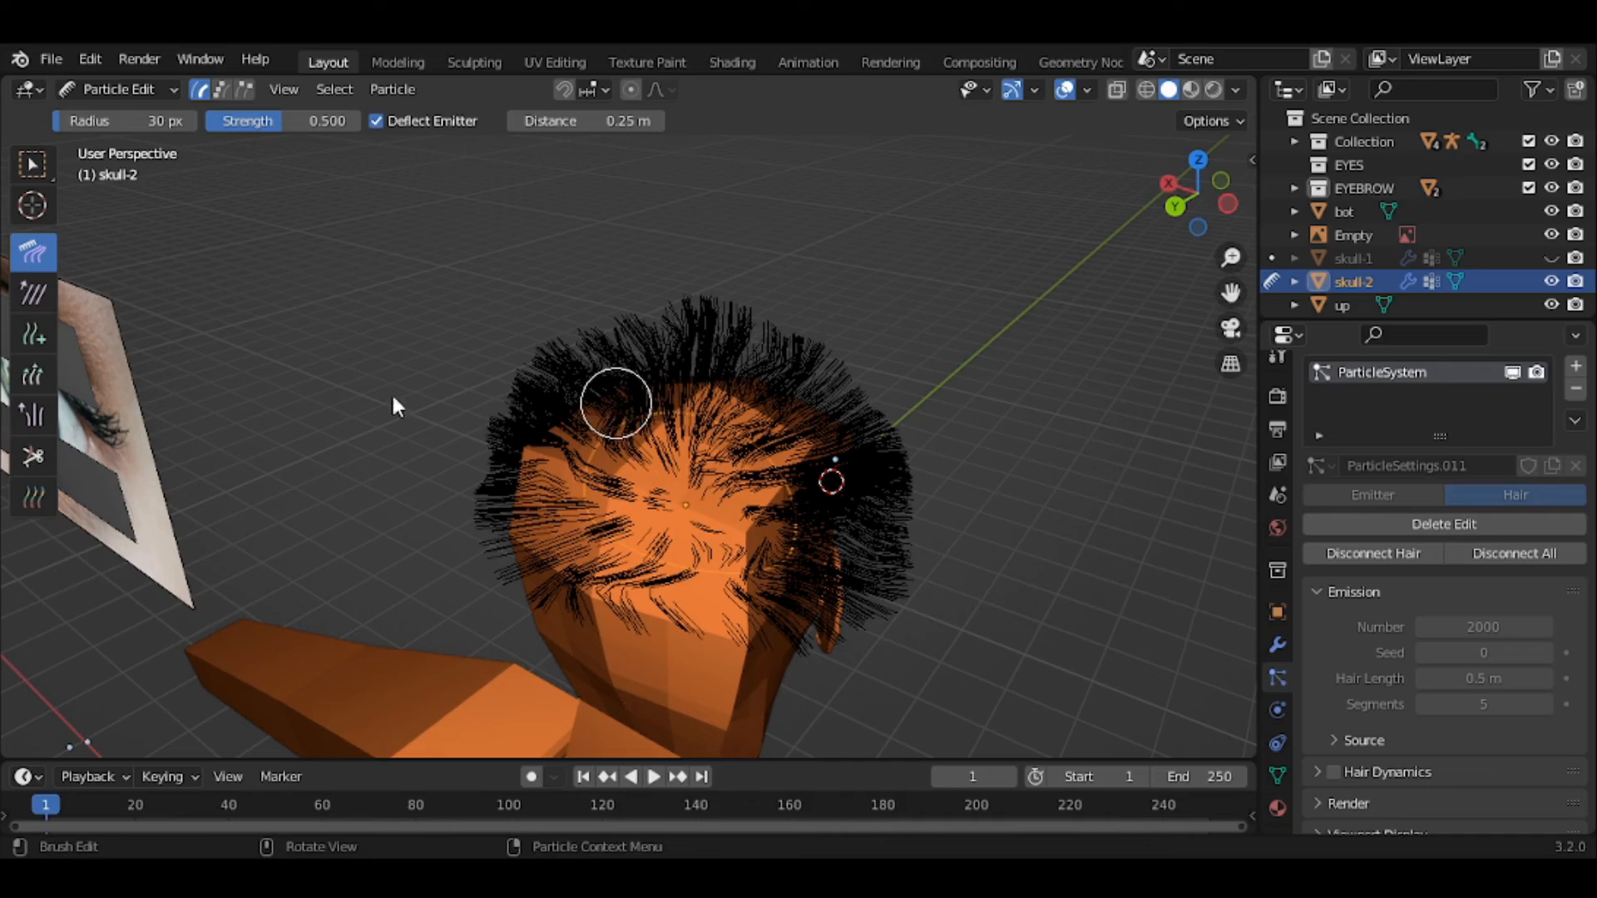
- Return skull-2 to Object Mode and check the combed yellow hair from the front and side
{"action": "left_click", "coordinate": [107, 88]}
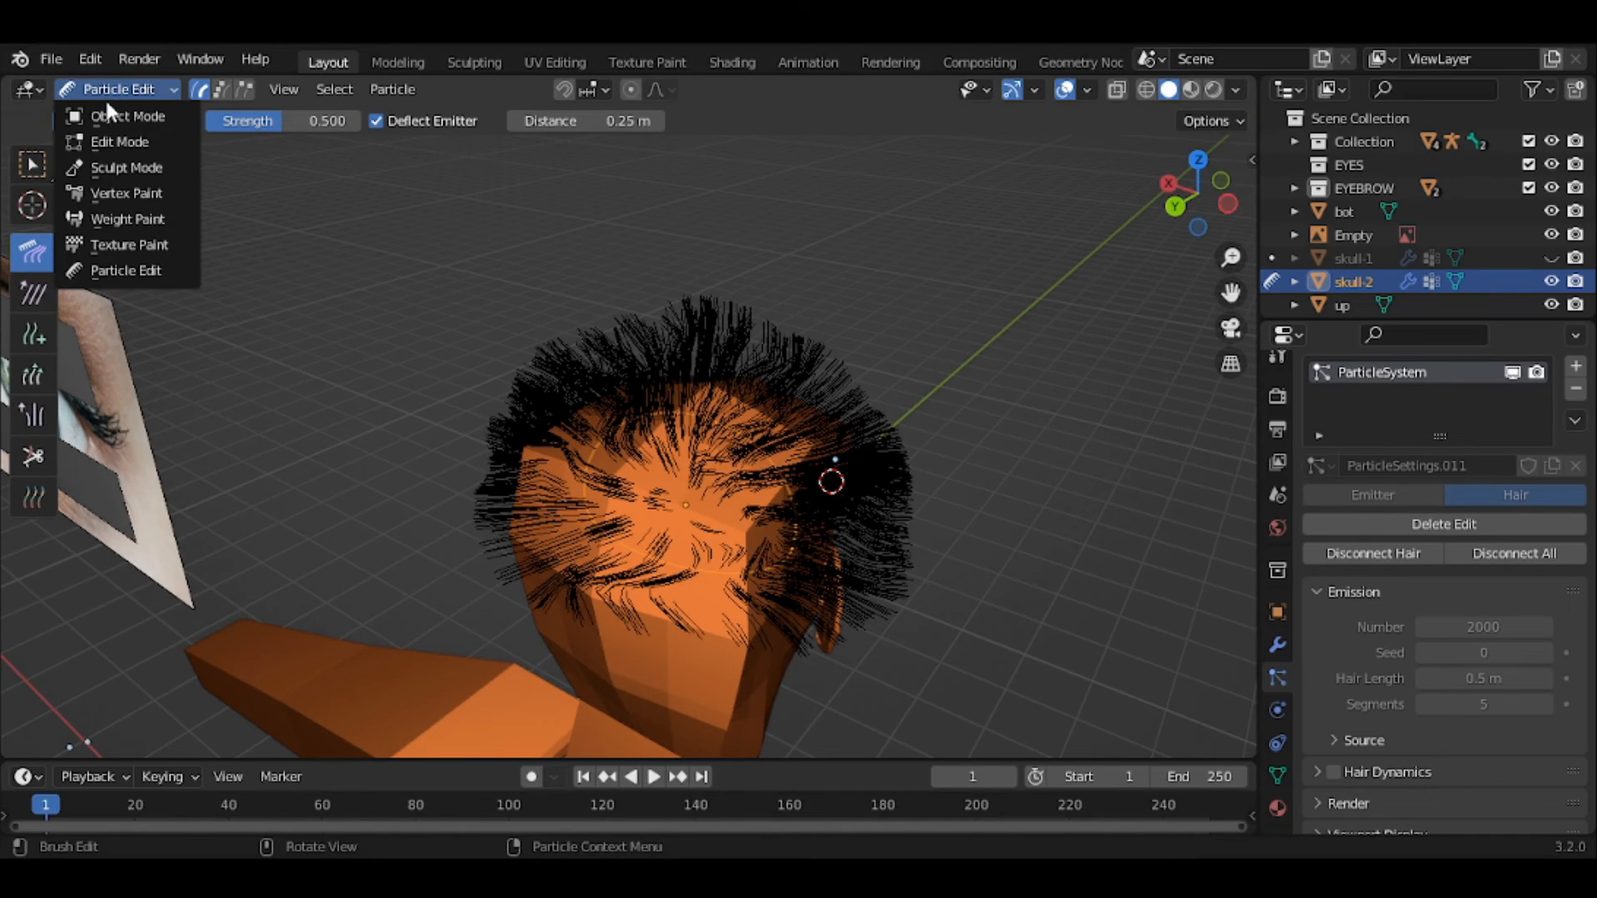
{"action": "left_click", "coordinate": [107, 116]}
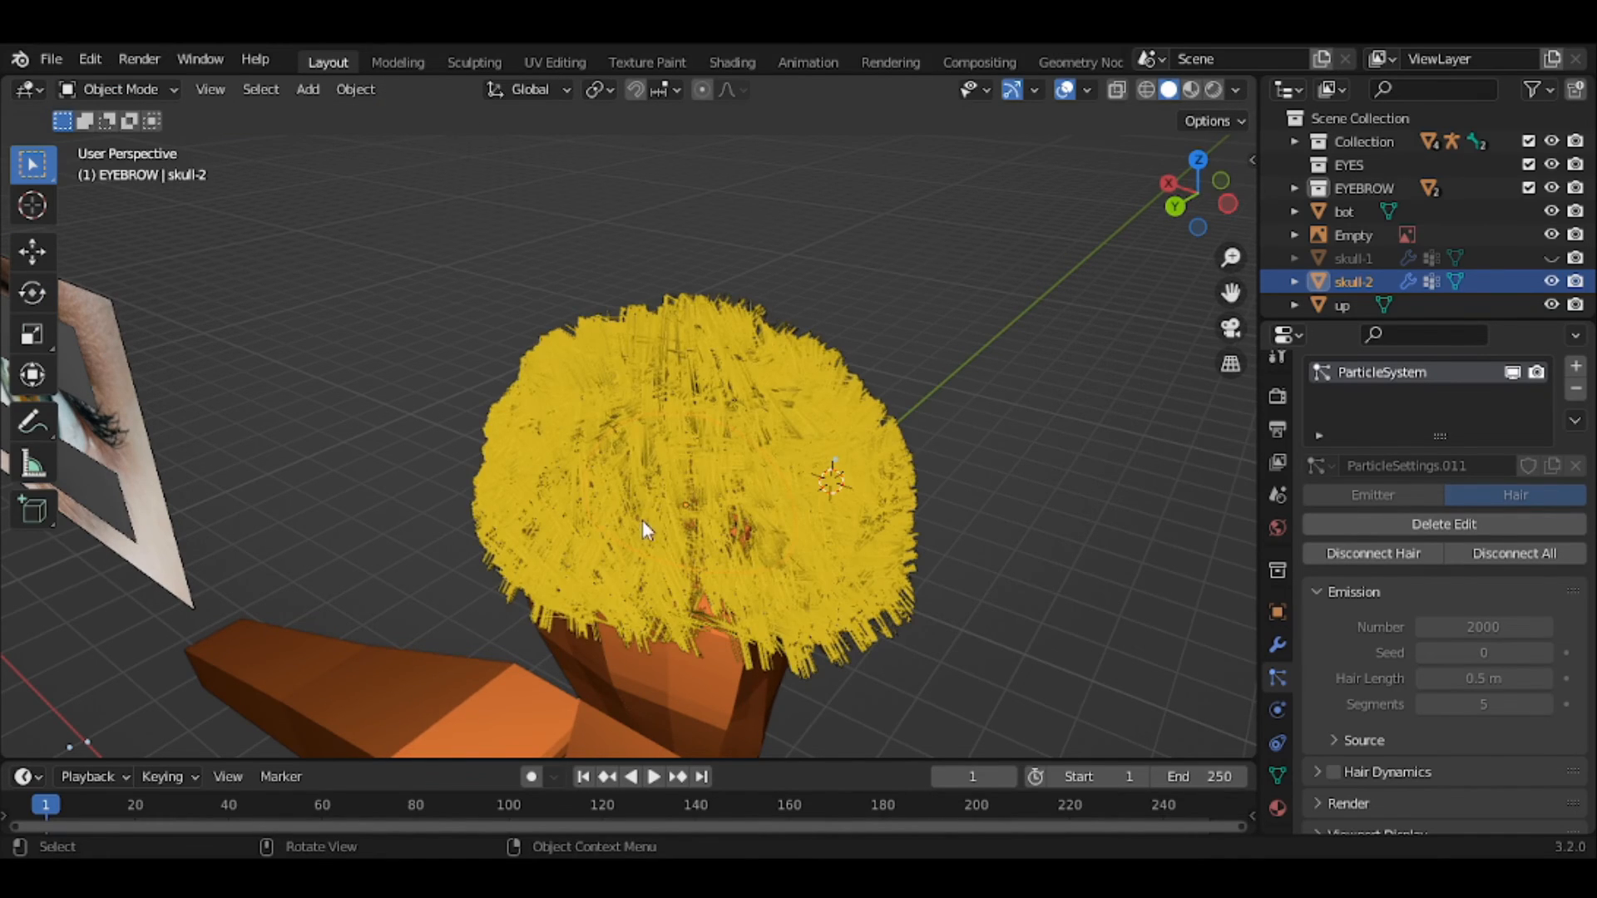
{"action": "middle_click_drag", "start_coordinate": [596, 536], "coordinate": [257, 513]}
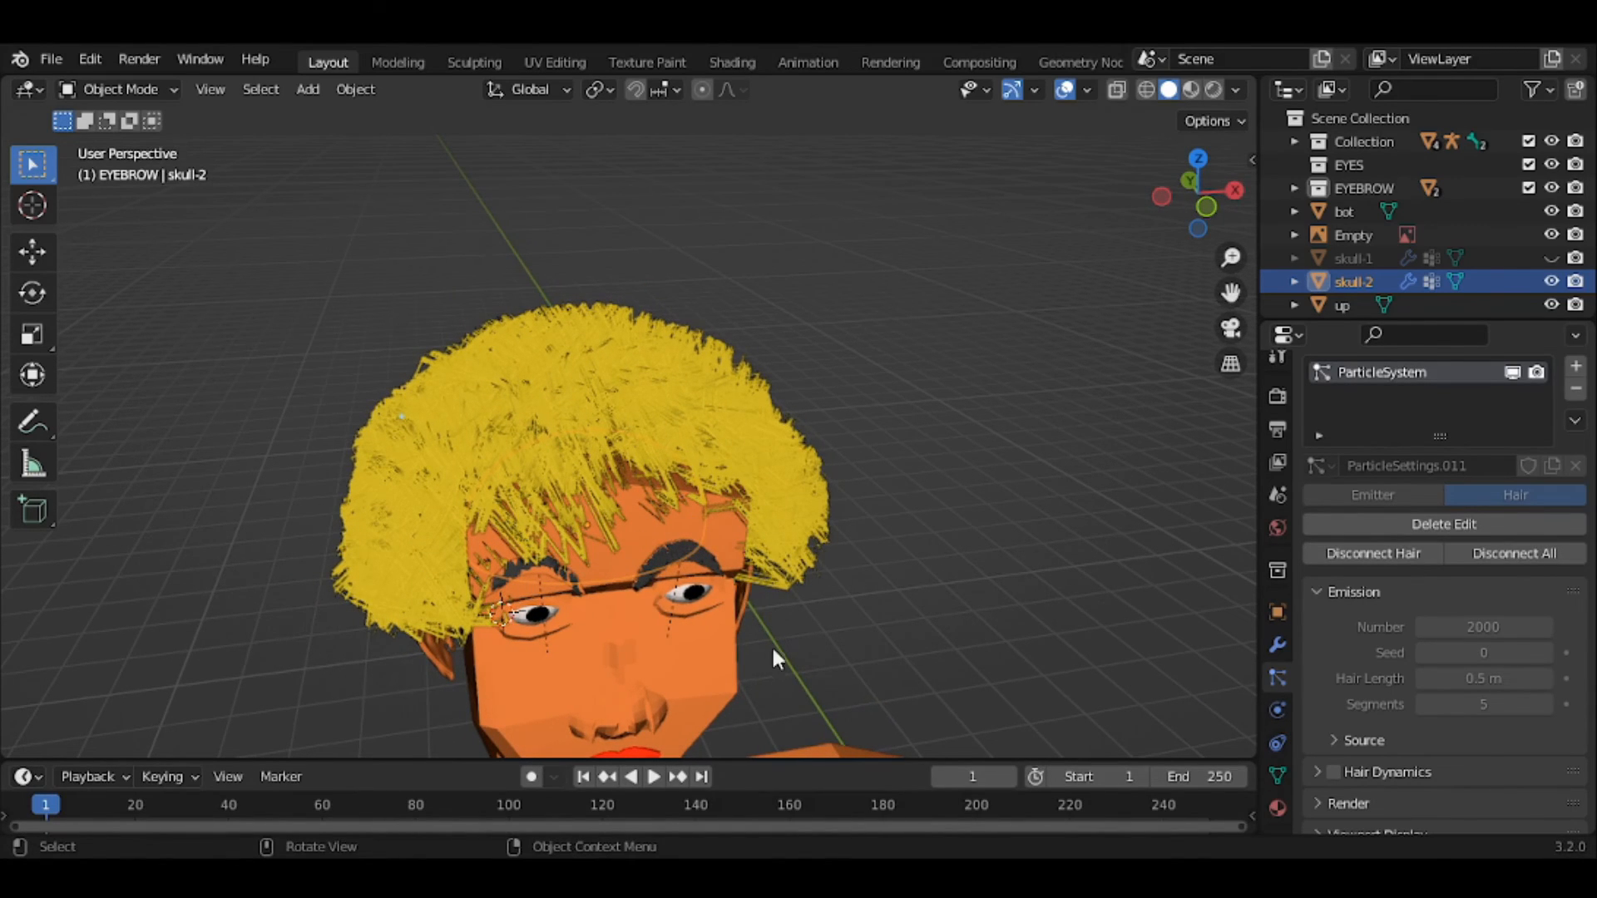
{"action": "middle_click_drag", "start_coordinate": [746, 660], "coordinate": [798, 640]}
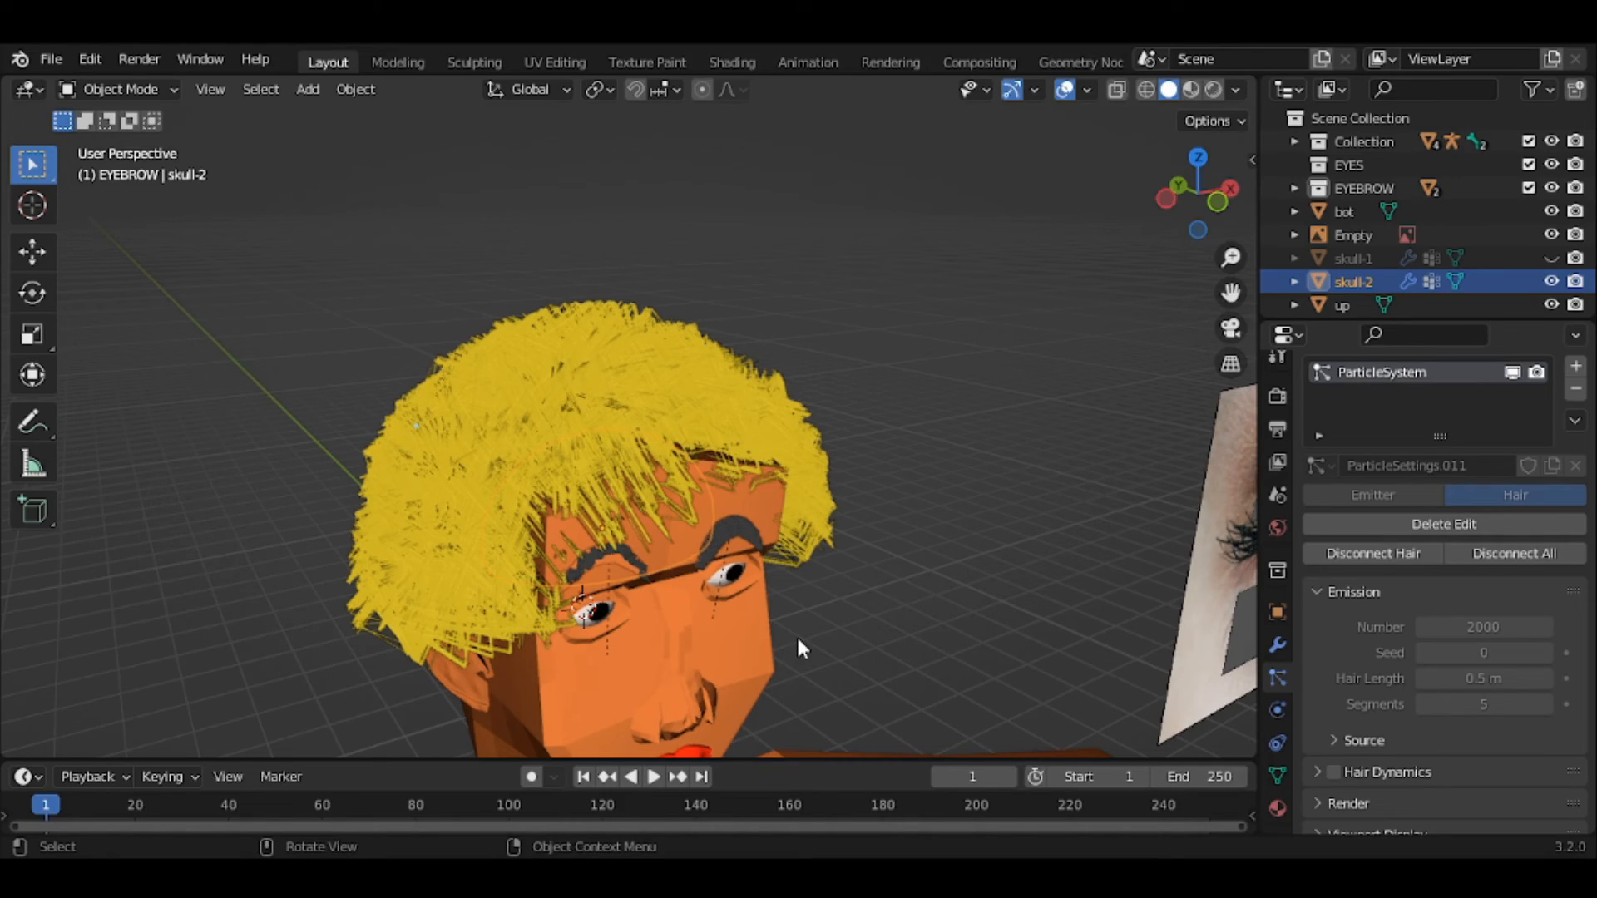
- Select the body mesh, move it slightly along the global Y axis and deselect it
{"action": "left_click", "coordinate": [756, 664]}
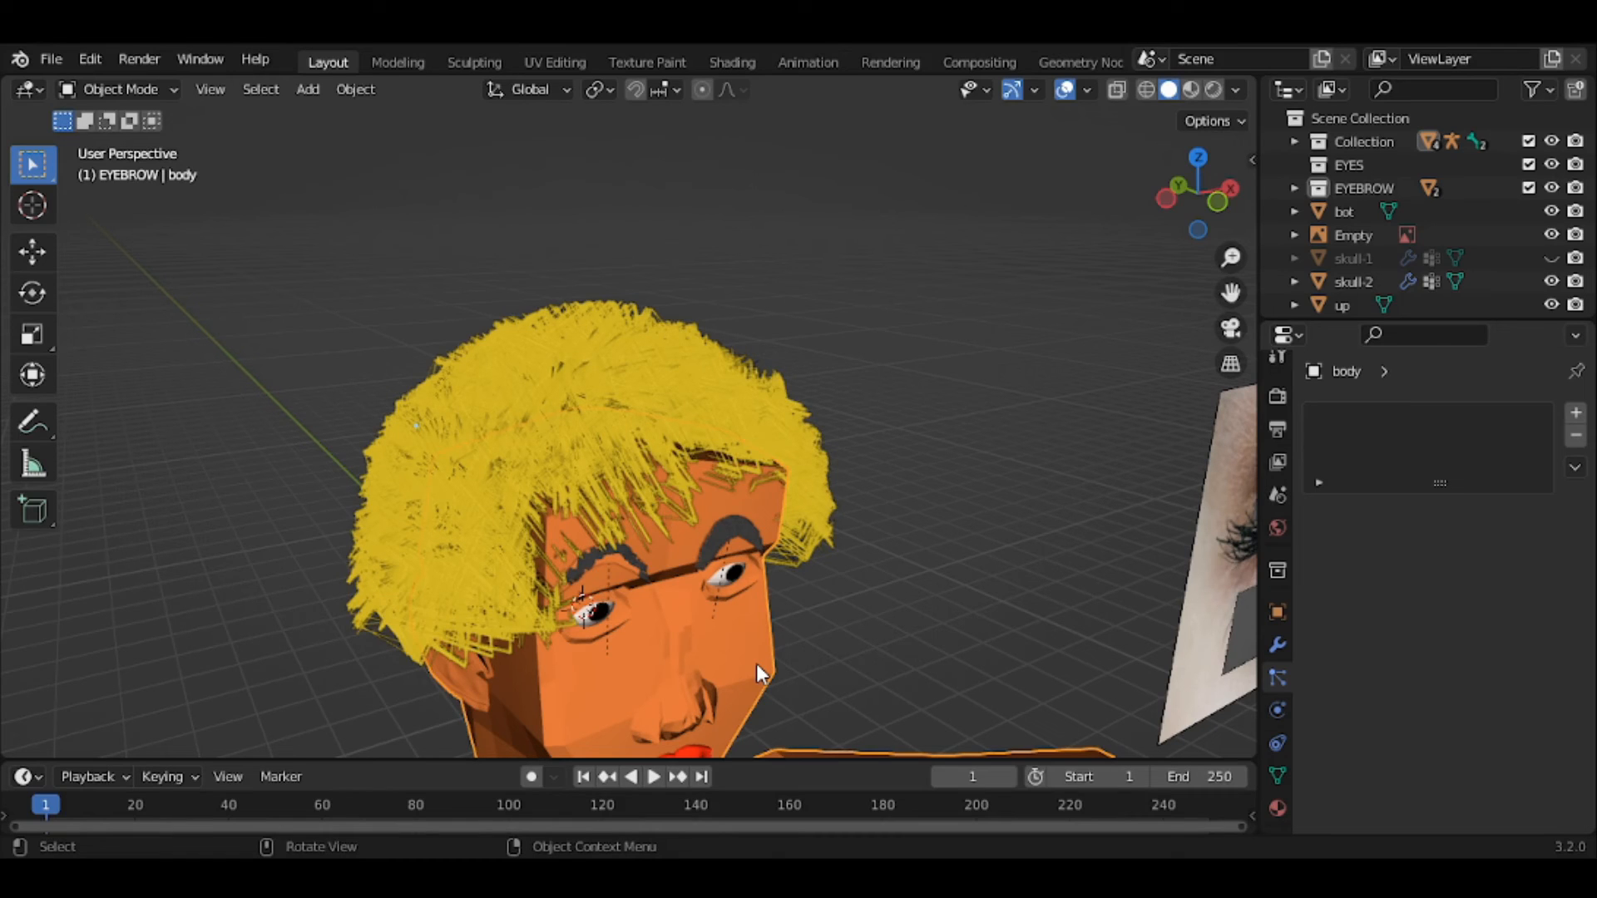
{"action": "scroll", "coordinate": [756, 664], "scroll_direction": "down", "scroll_amount": 2}
{"action": "key", "text": "g"}
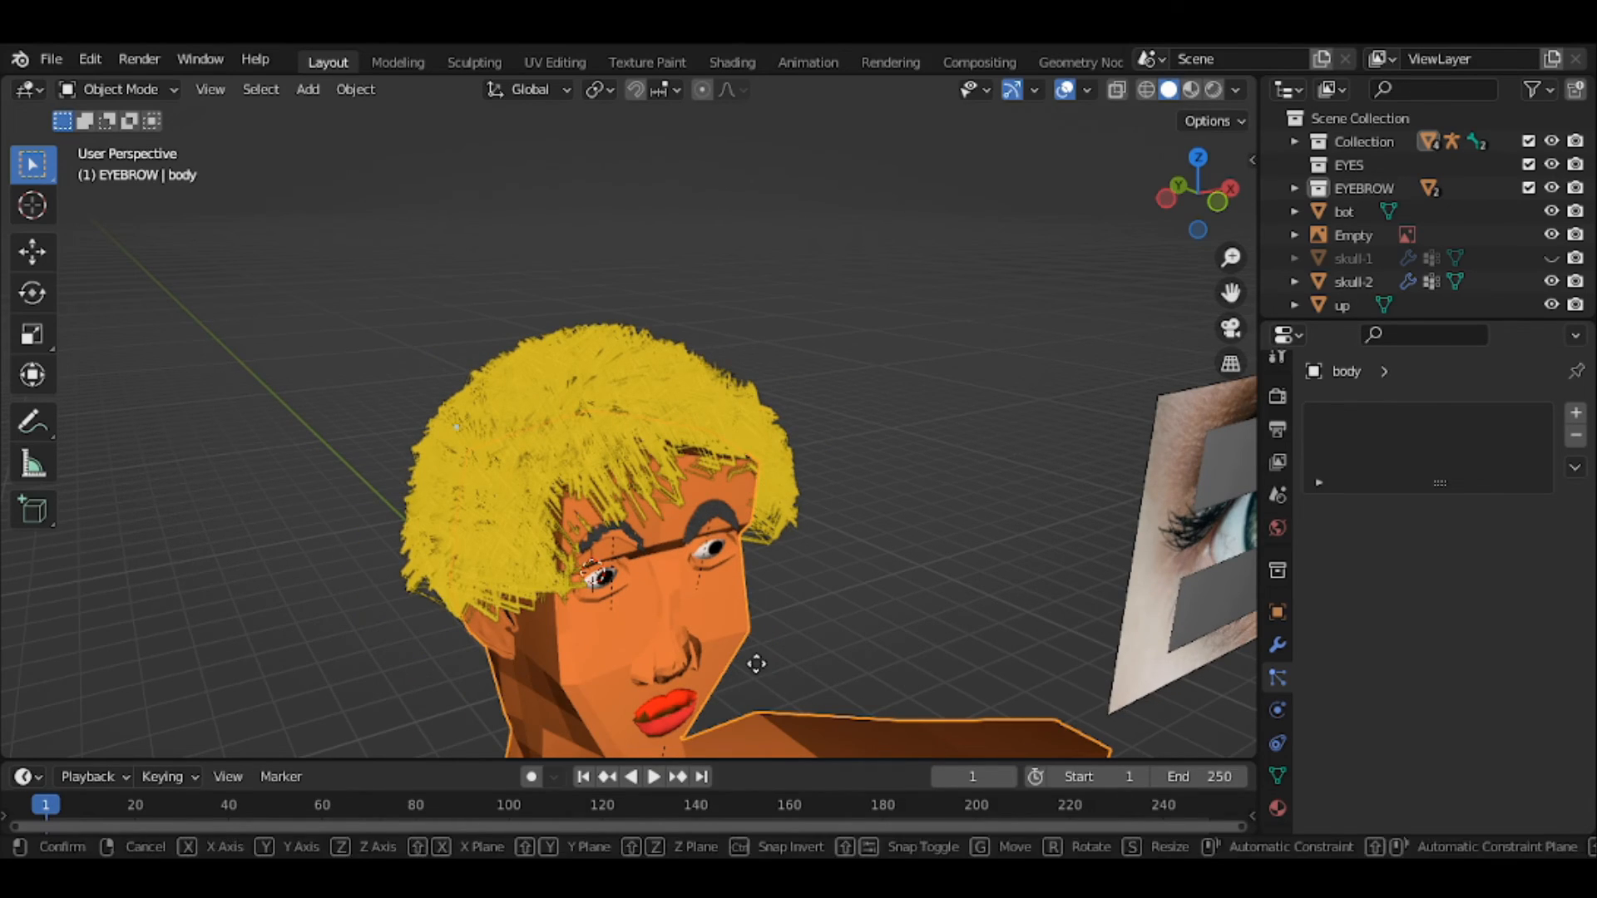
{"action": "key", "text": "y"}
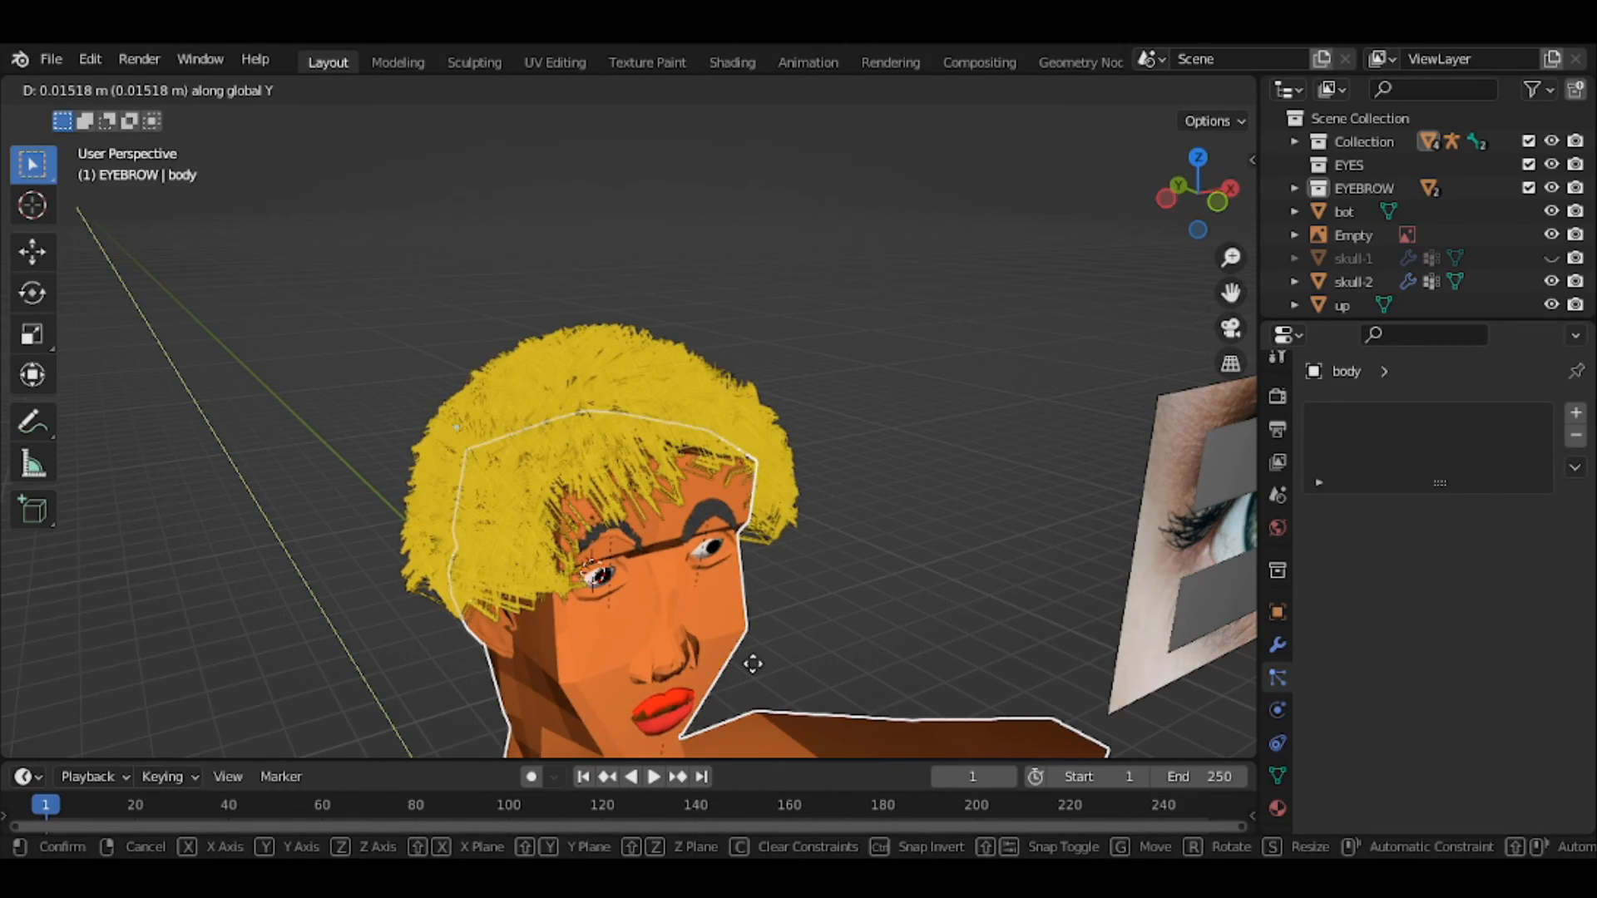
{"action": "left_click", "coordinate": [751, 660]}
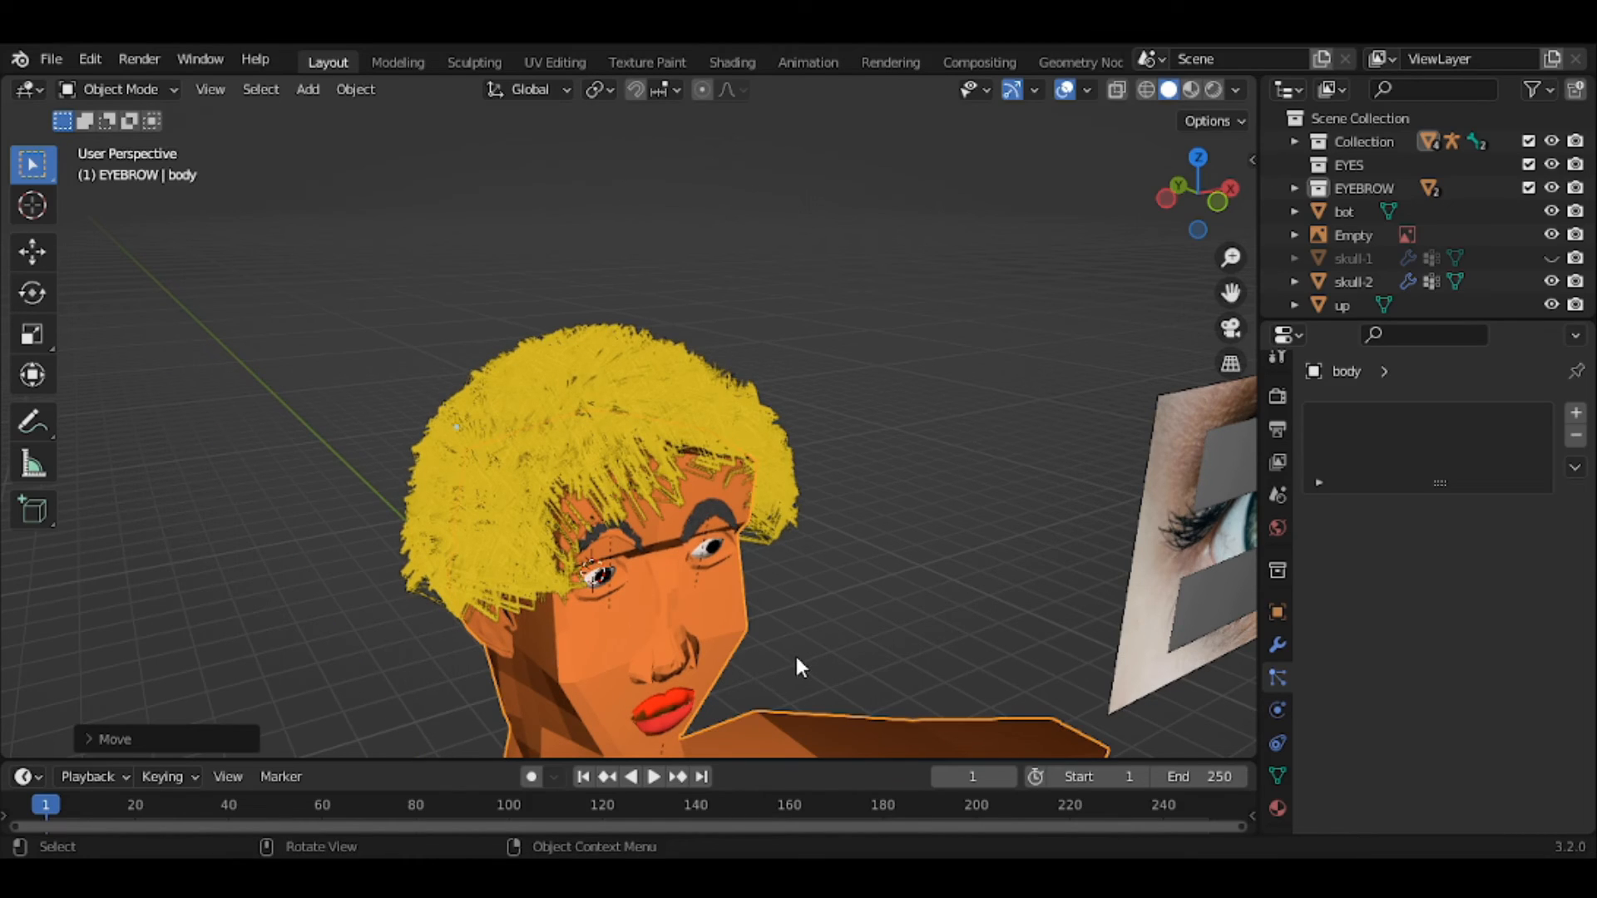
{"action": "left_click", "coordinate": [797, 659]}
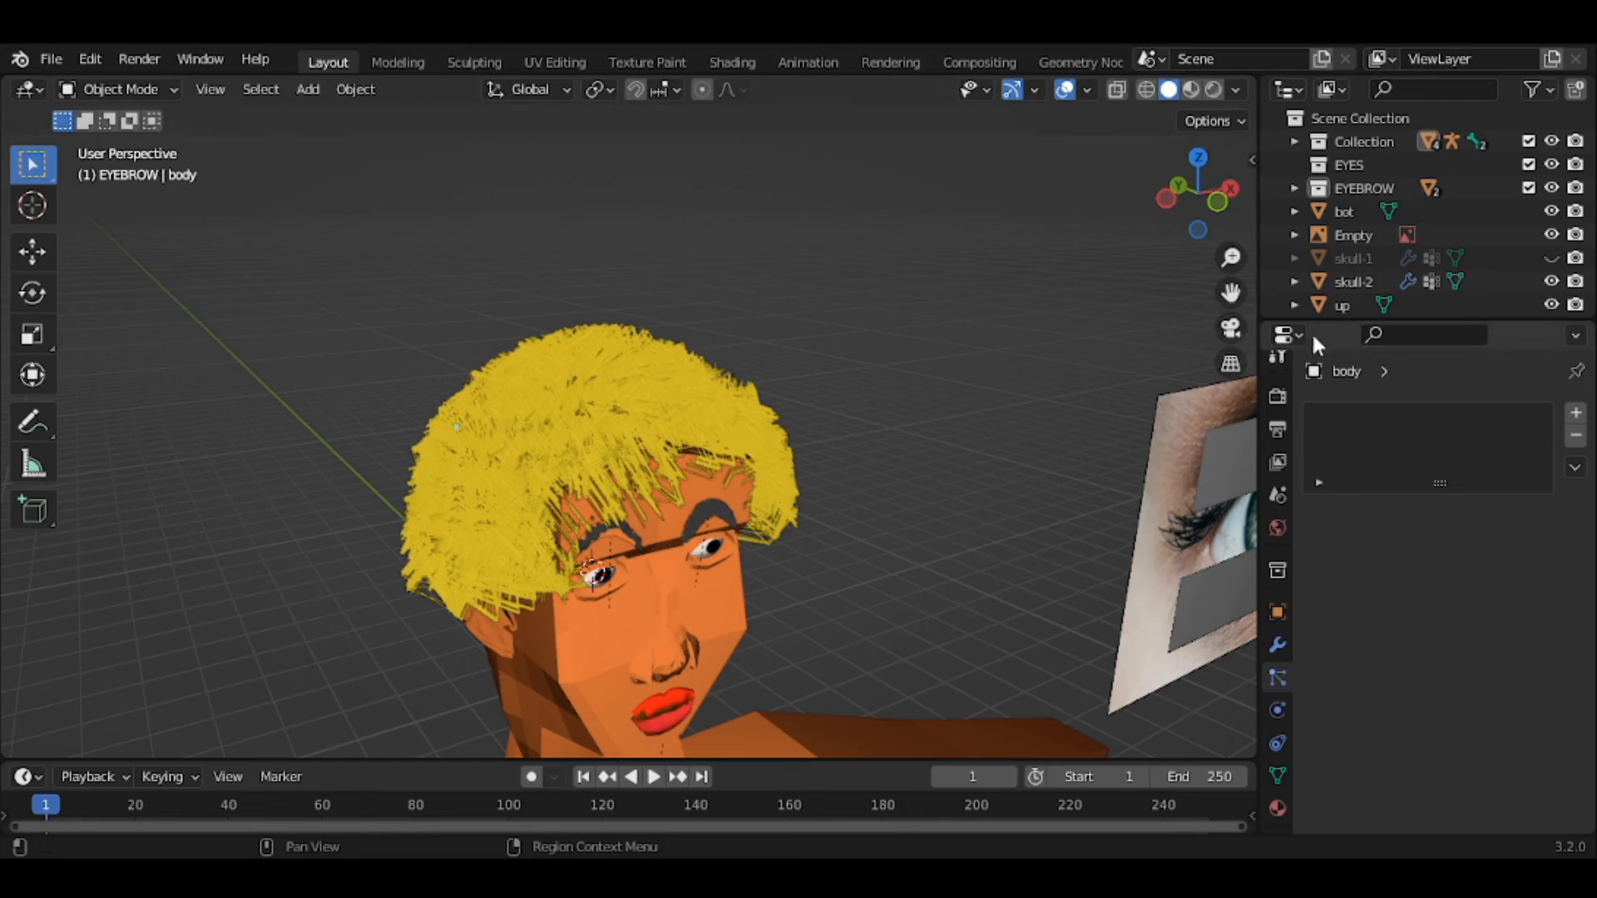
- Test whether the hair follows the body by moving the body freely, and cancel the move
{"action": "left_click", "coordinate": [701, 632]}
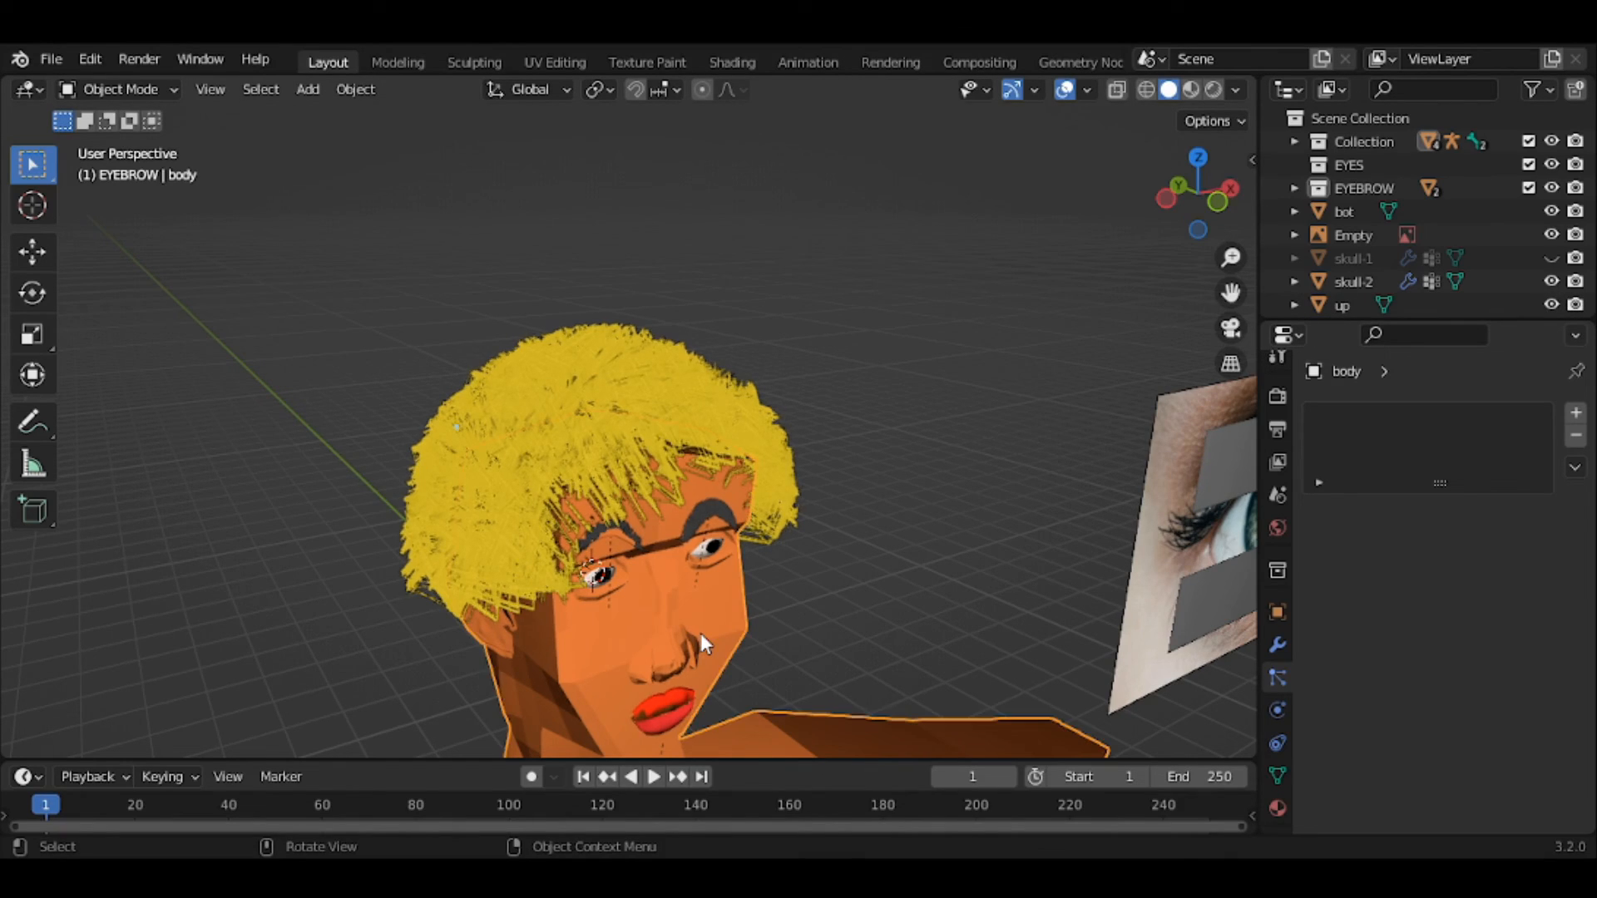
{"action": "key", "text": "g"}
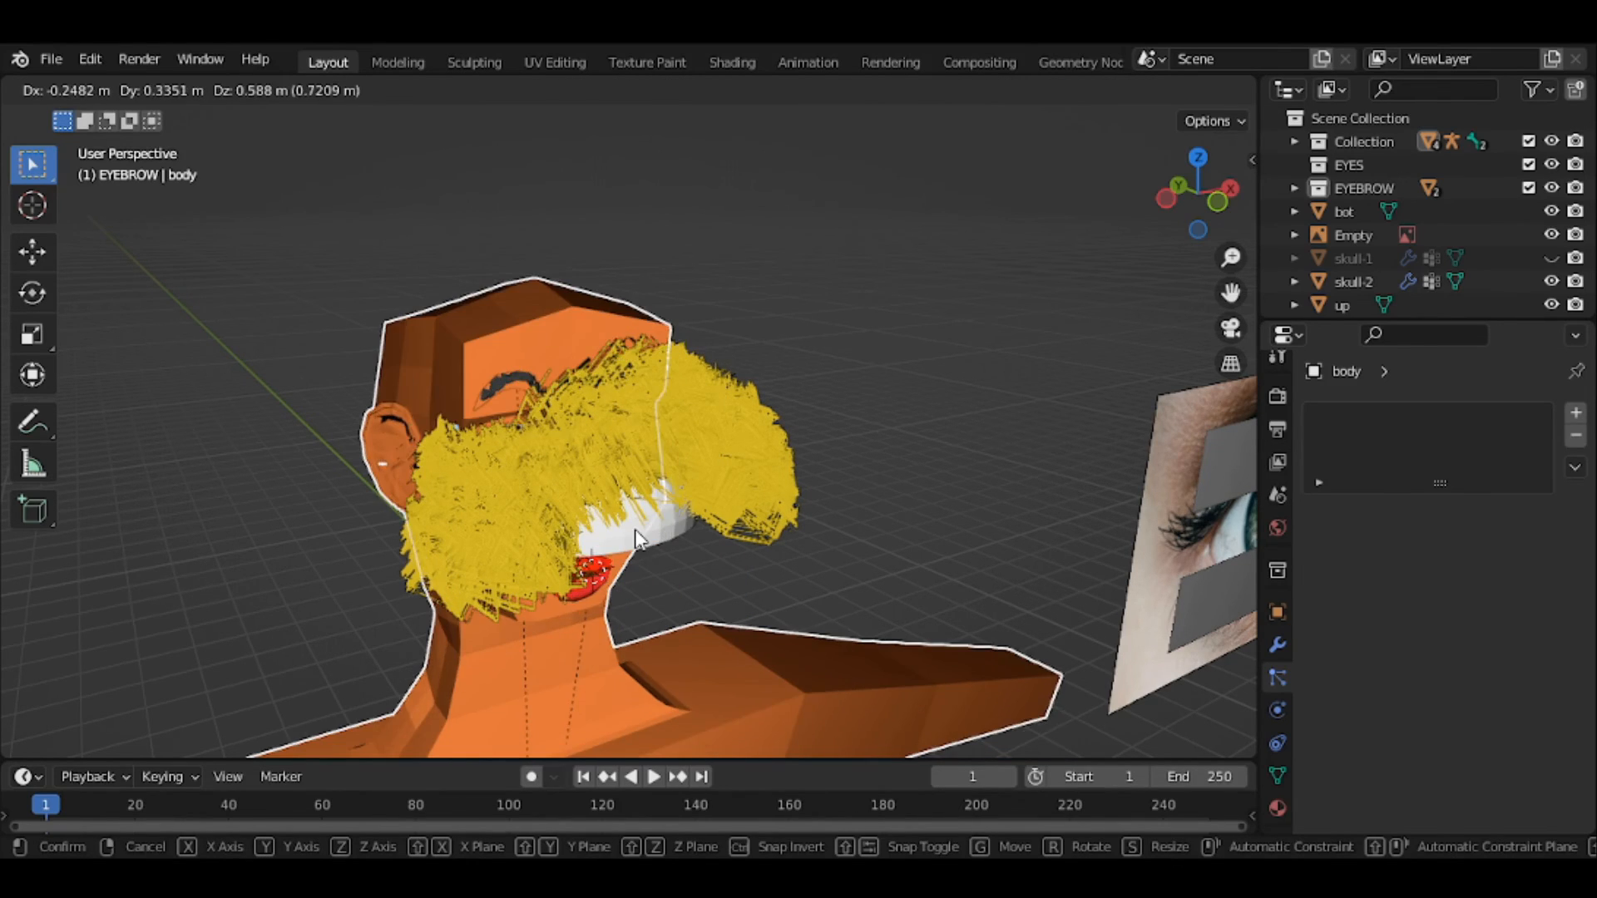
{"action": "right_click", "coordinate": [636, 528]}
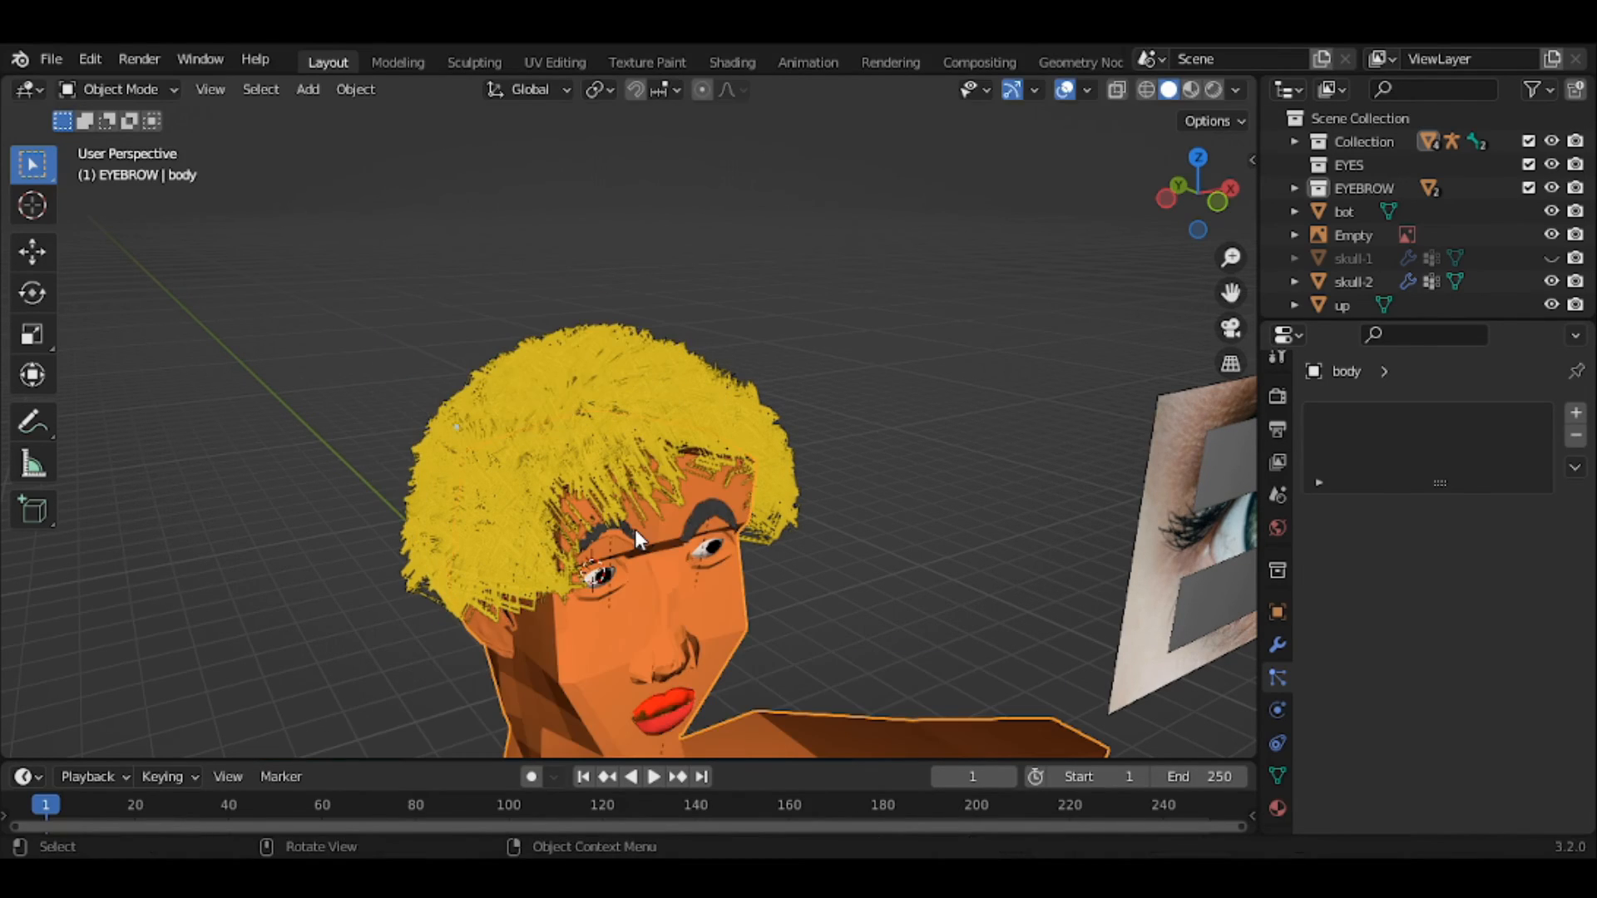
- Parent skull-2 to the body using the Object option
{"action": "left_click", "coordinate": [1372, 282]}
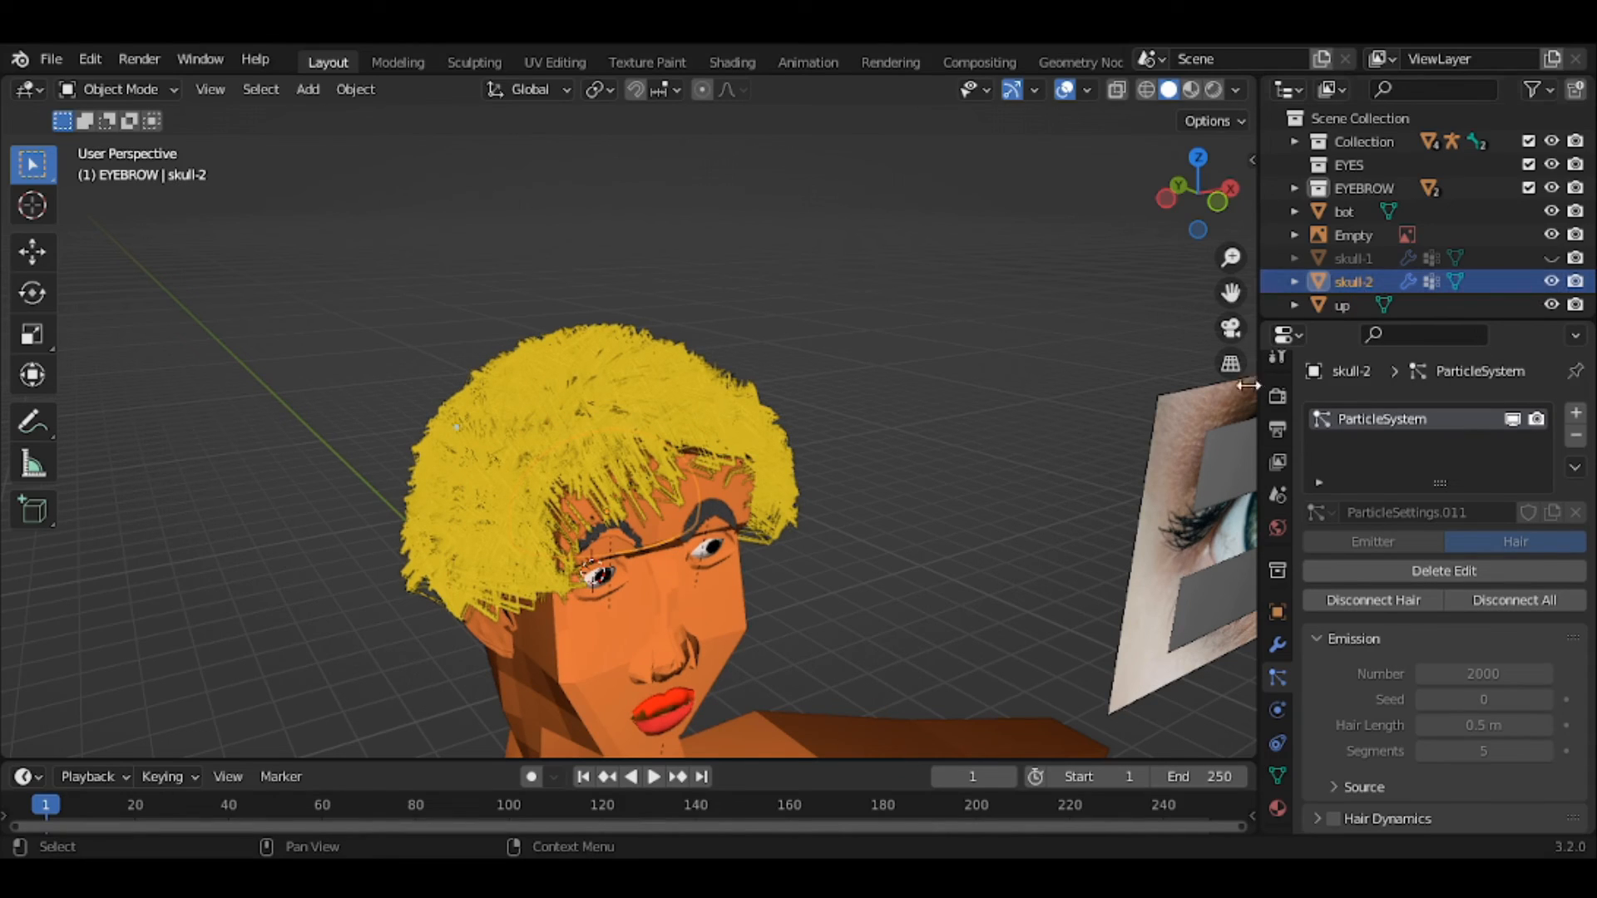
{"action": "left_click", "coordinate": [740, 616]}
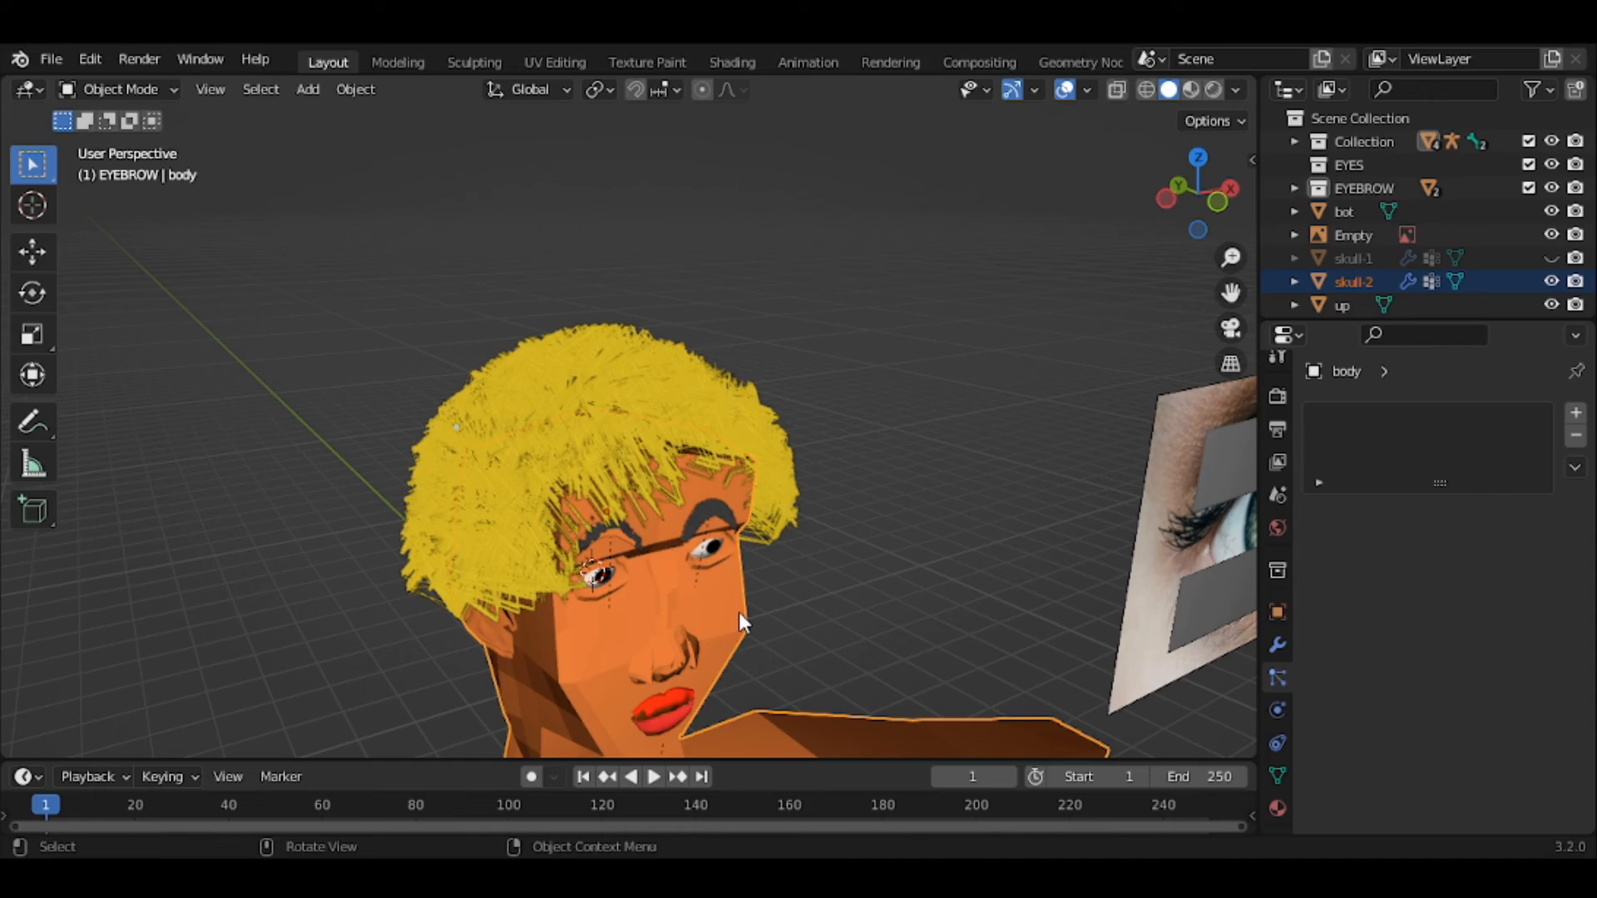
{"action": "key", "text": "ctrl+p"}
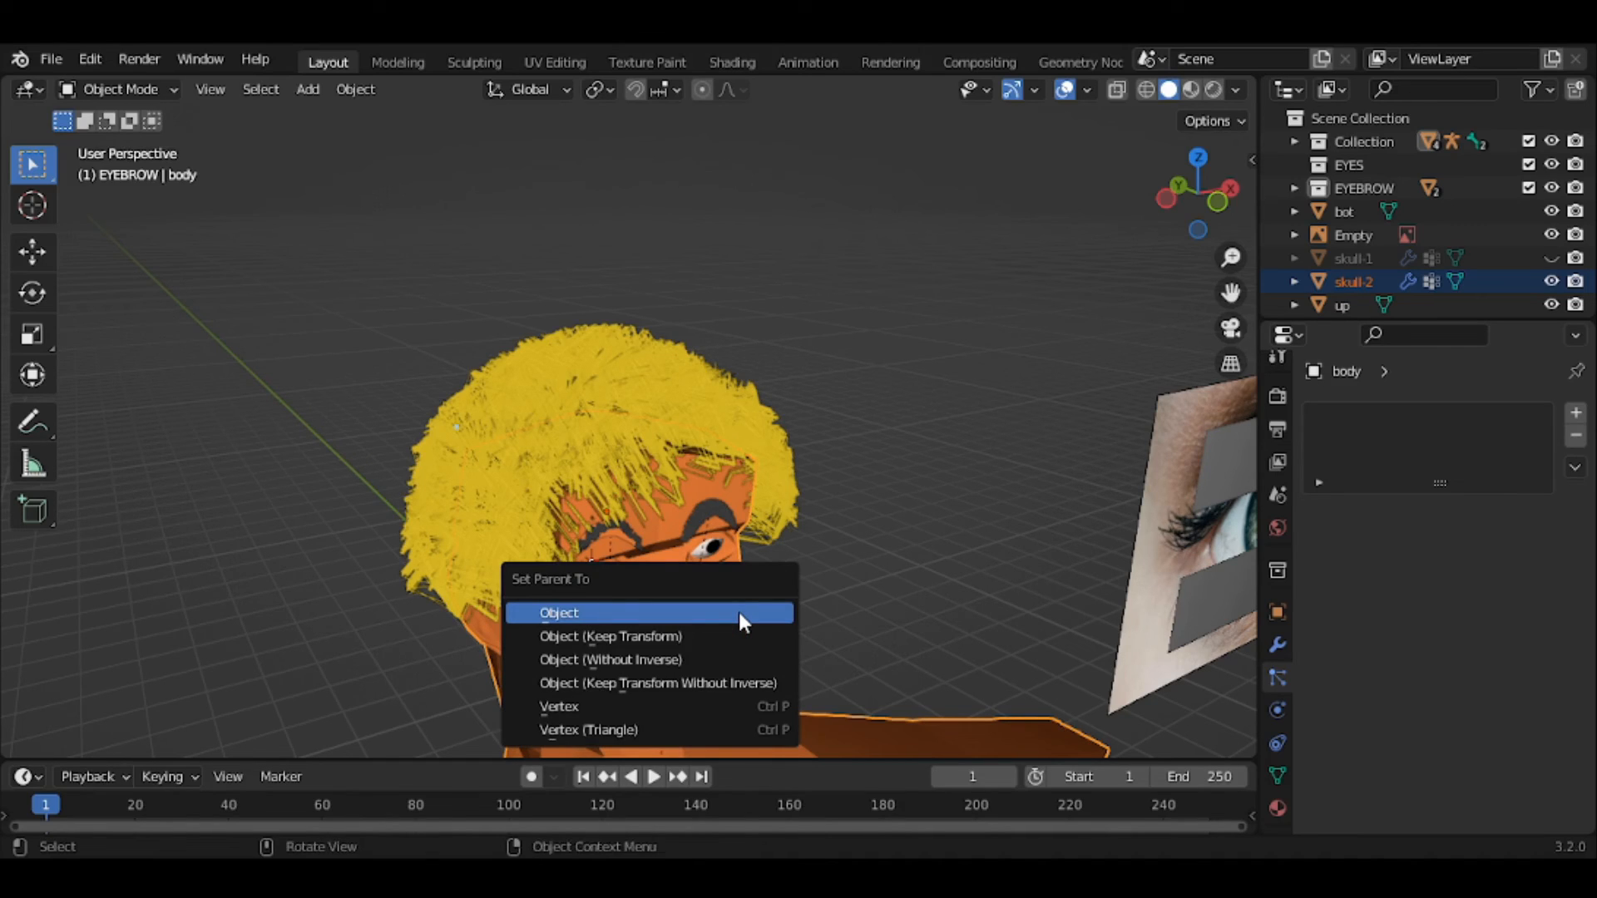
{"action": "left_click", "coordinate": [743, 623]}
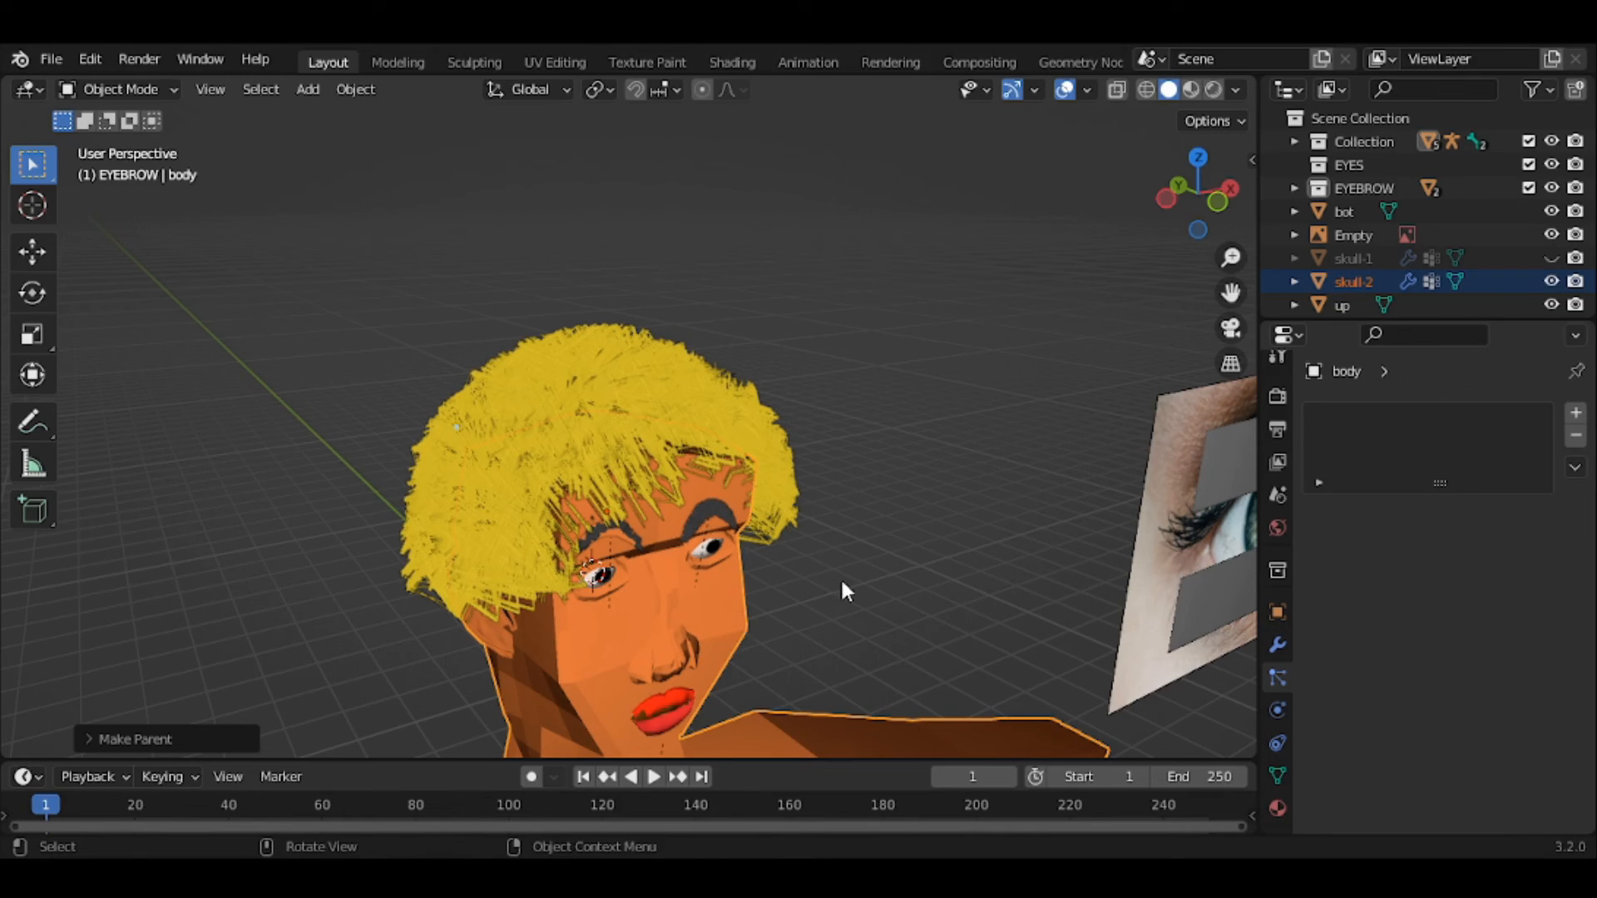
{"action": "key", "text": "ctrl+z"}
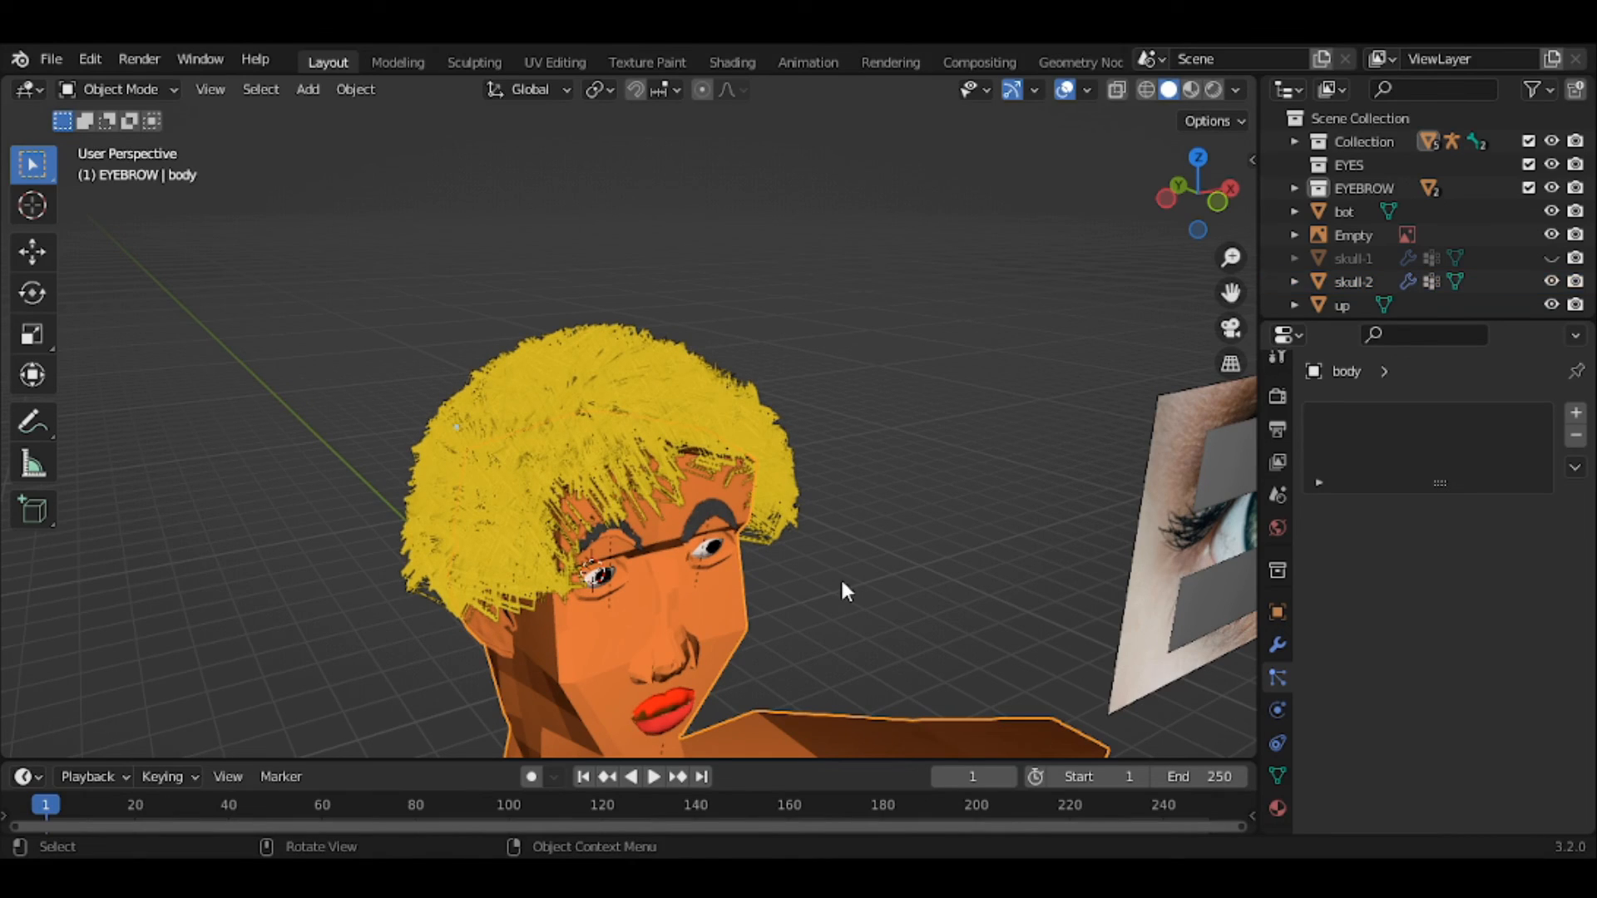
- Move the parented body as a trial, cancel the move, and check the yellow hair with the face and shoulders from the front
{"action": "left_click", "coordinate": [749, 617]}
{"action": "left_click", "coordinate": [730, 626]}
{"action": "key", "text": "g"}
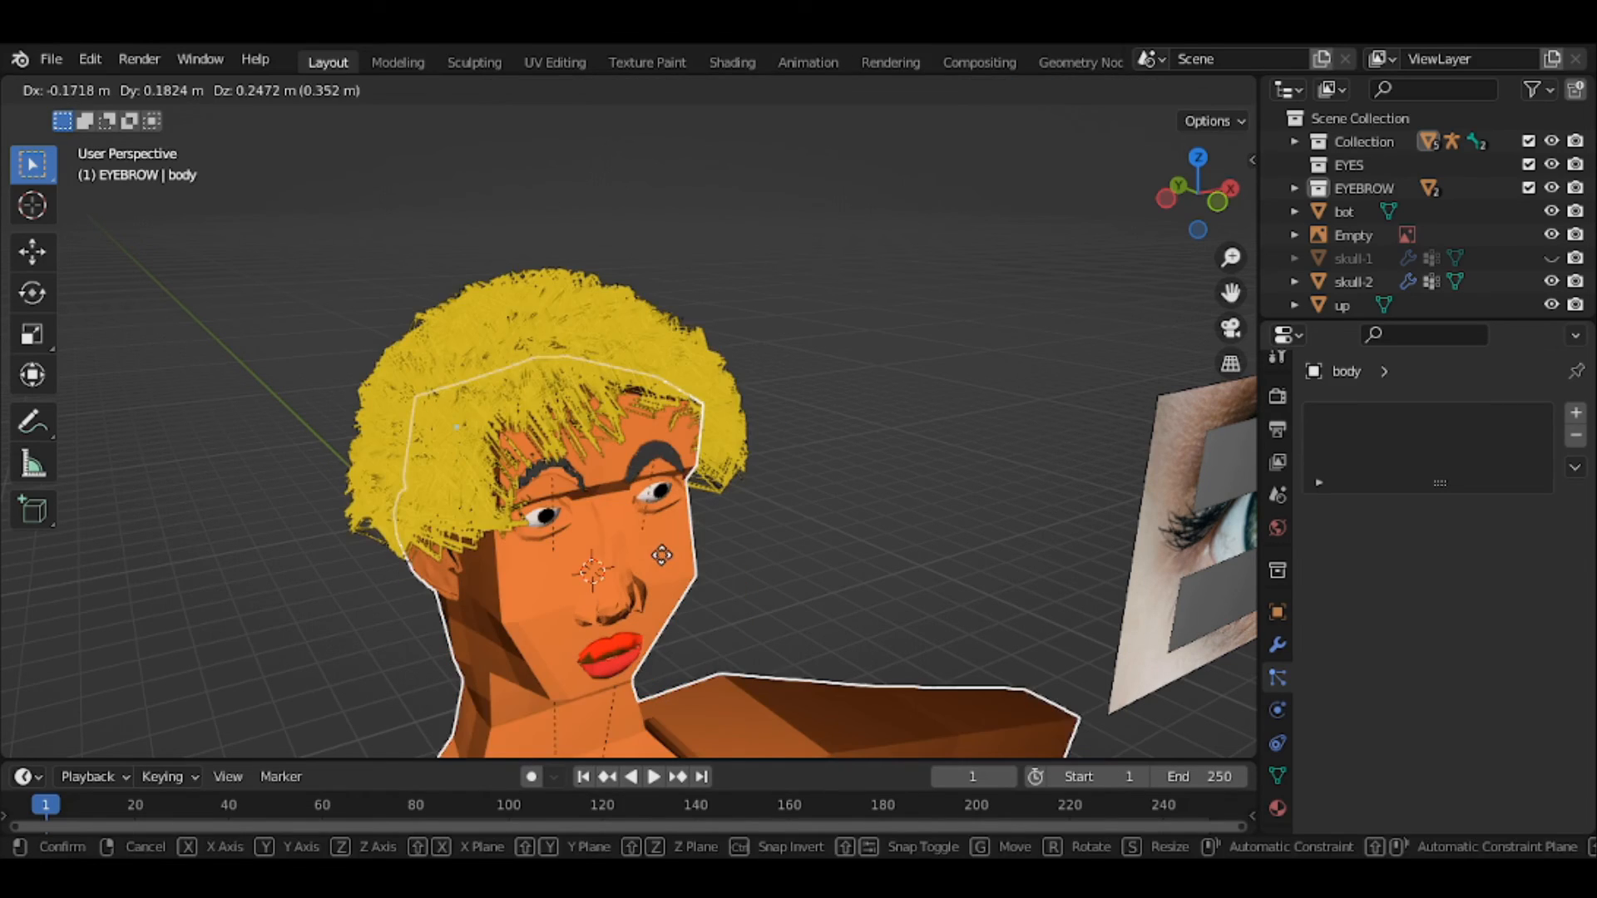
{"action": "right_click", "coordinate": [652, 541]}
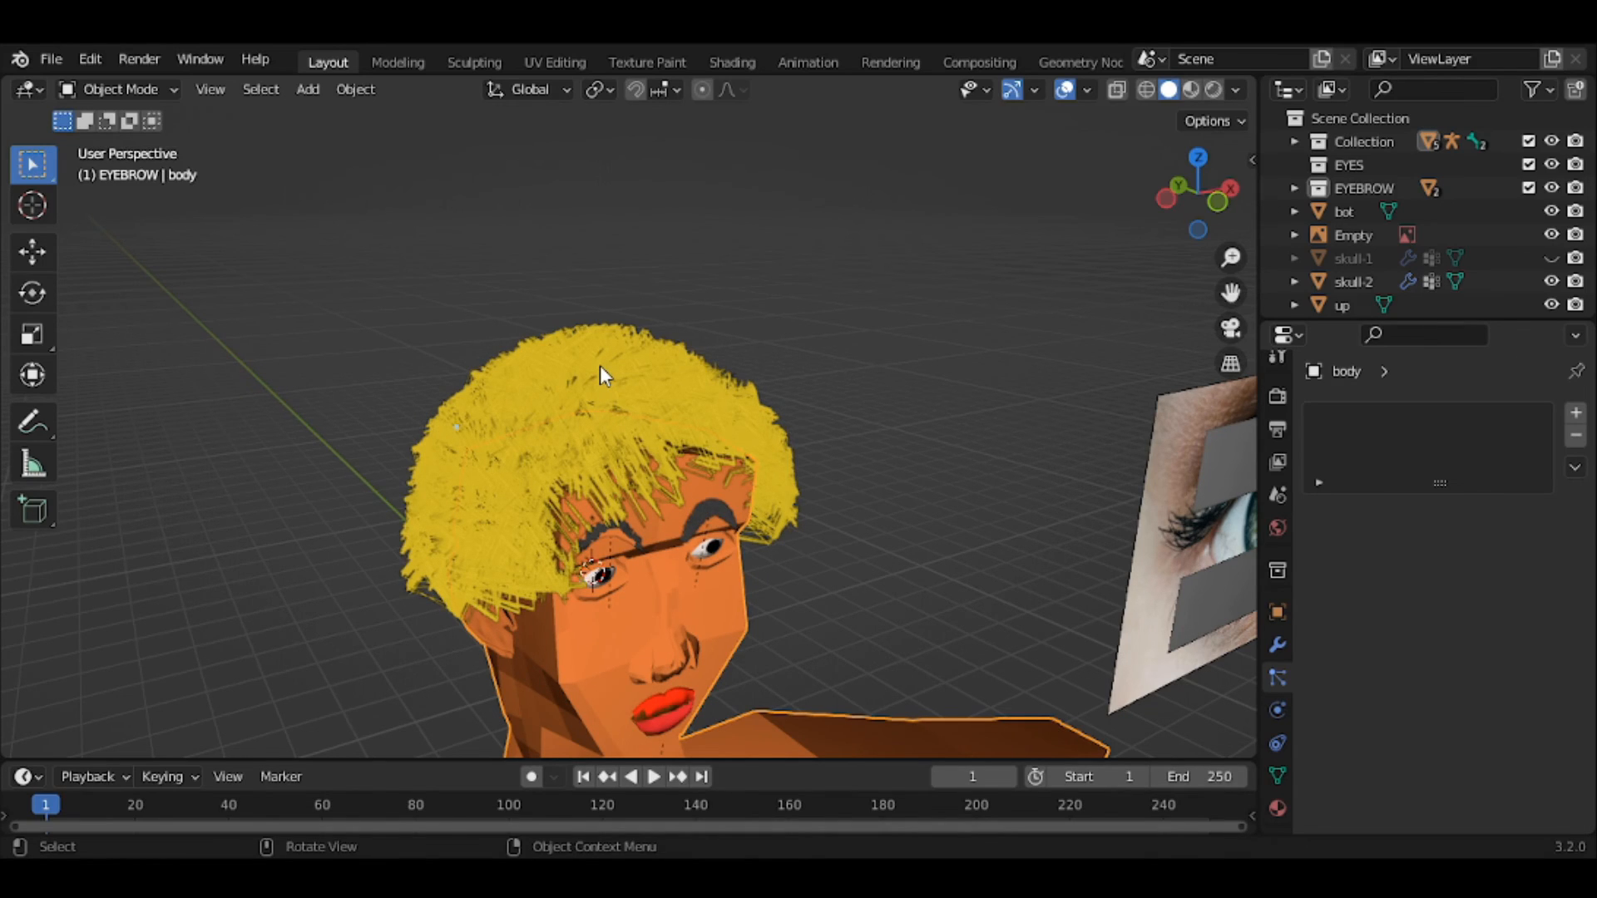
{"action": "scroll", "coordinate": [600, 366], "scroll_direction": "down", "scroll_amount": 3}
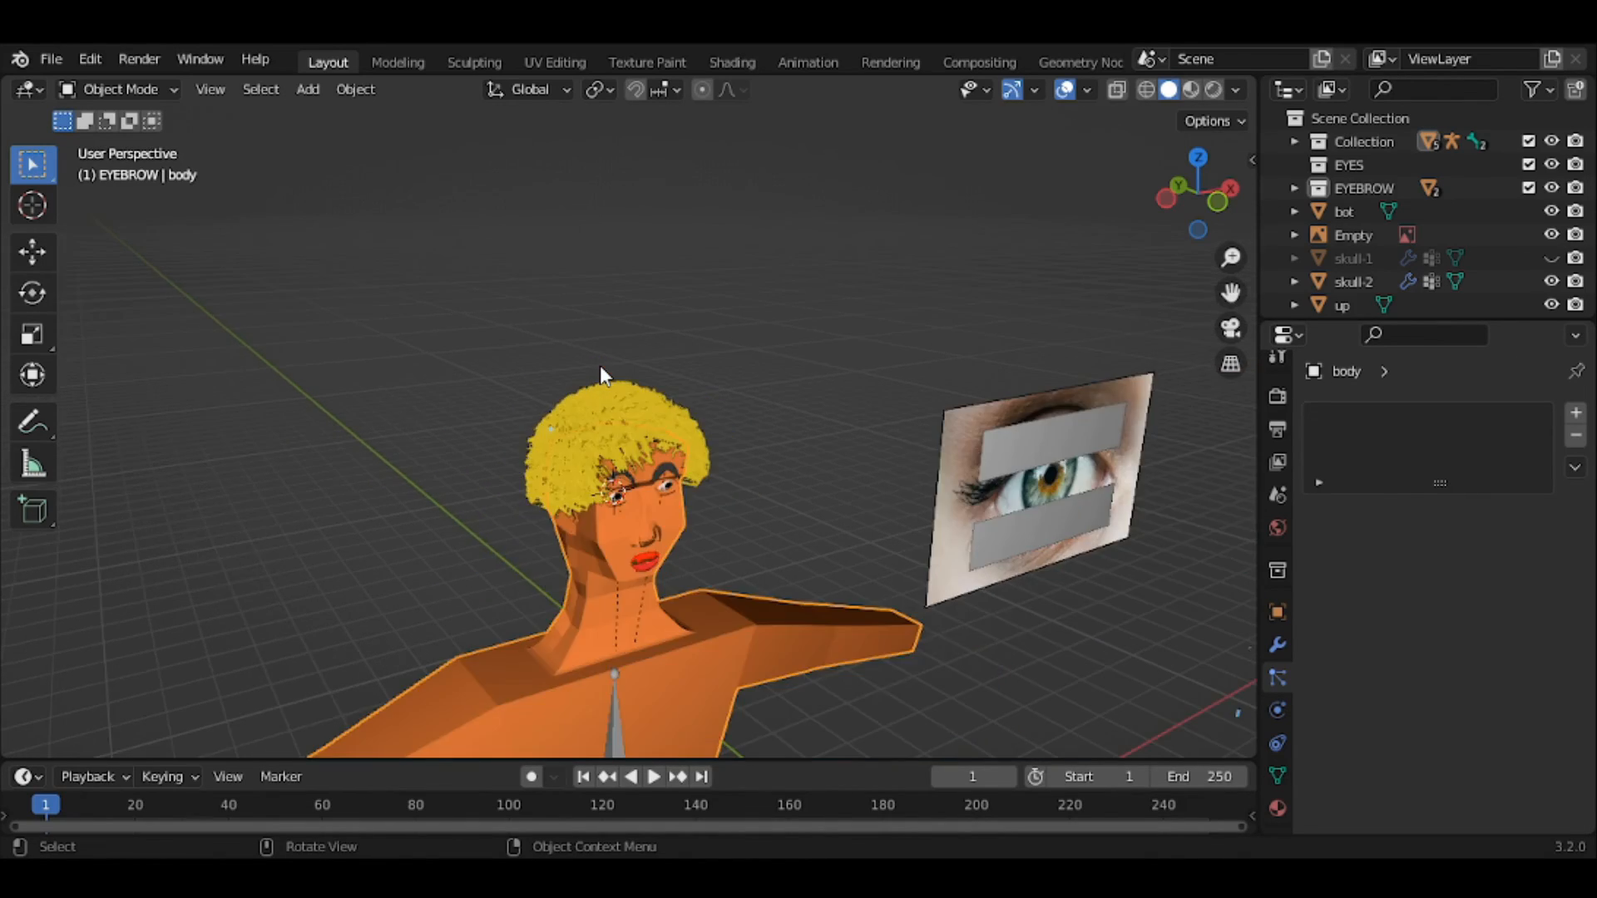
{"action": "scroll", "coordinate": [600, 366], "scroll_direction": "down", "scroll_amount": 2}
{"action": "scroll", "coordinate": [609, 625], "scroll_direction": "up", "scroll_amount": 4}
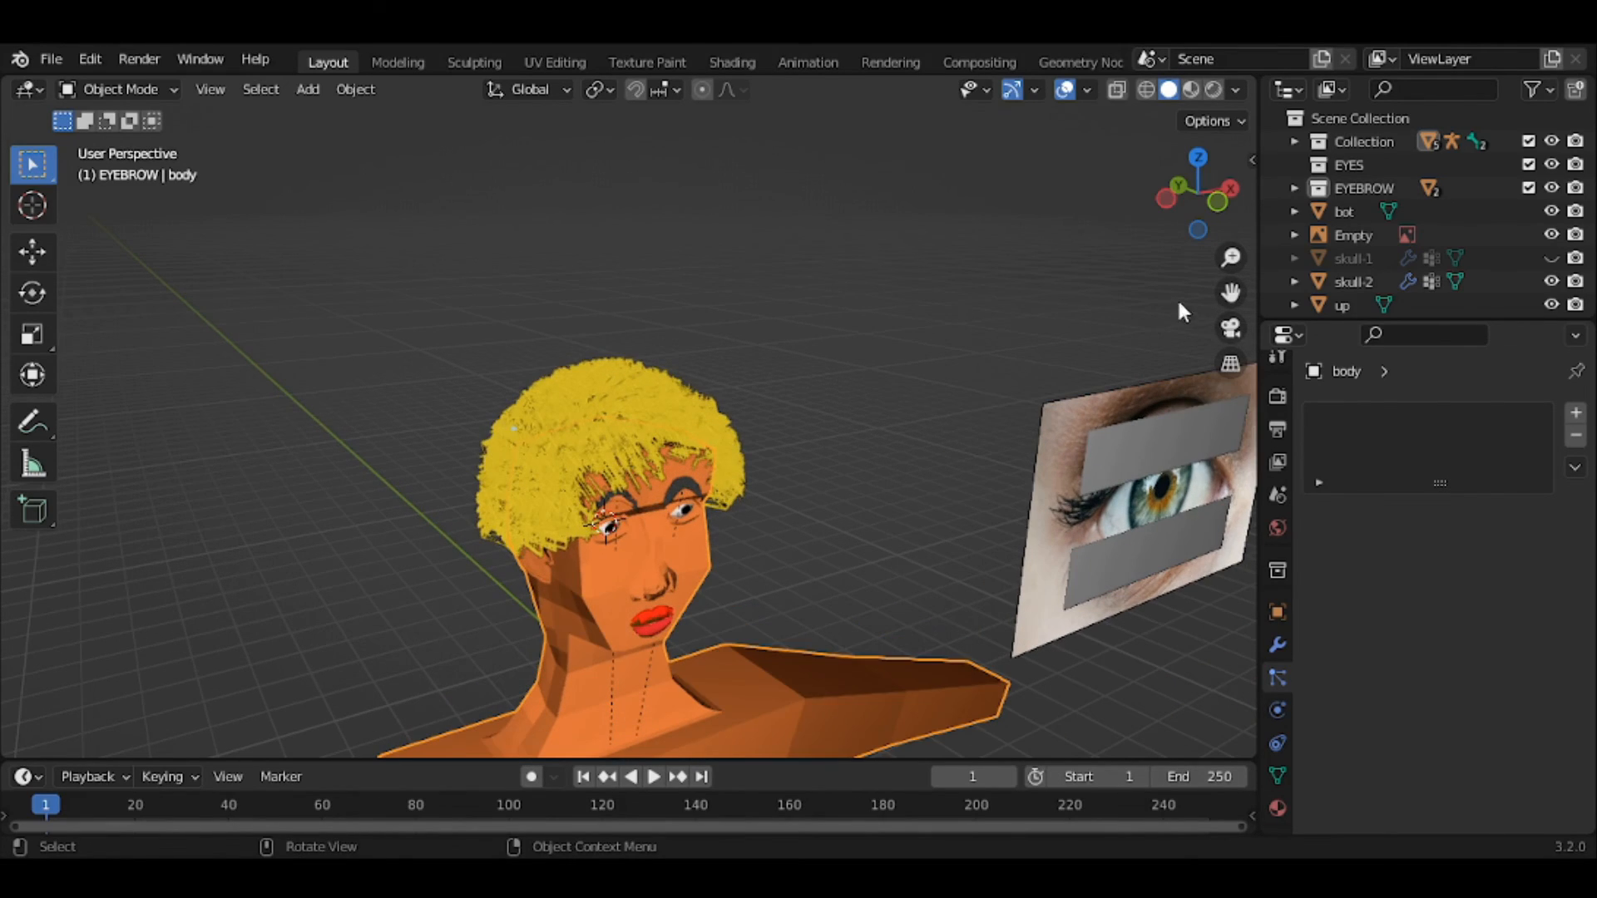
{"action": "mouse_move", "coordinate": [1229, 293]}
{"action": "left_mouse_down"}
{"action": "mouse_move", "coordinate": [1206, 226]}
{"action": "mouse_move", "coordinate": [1220, 296]}
{"action": "left_mouse_up"}
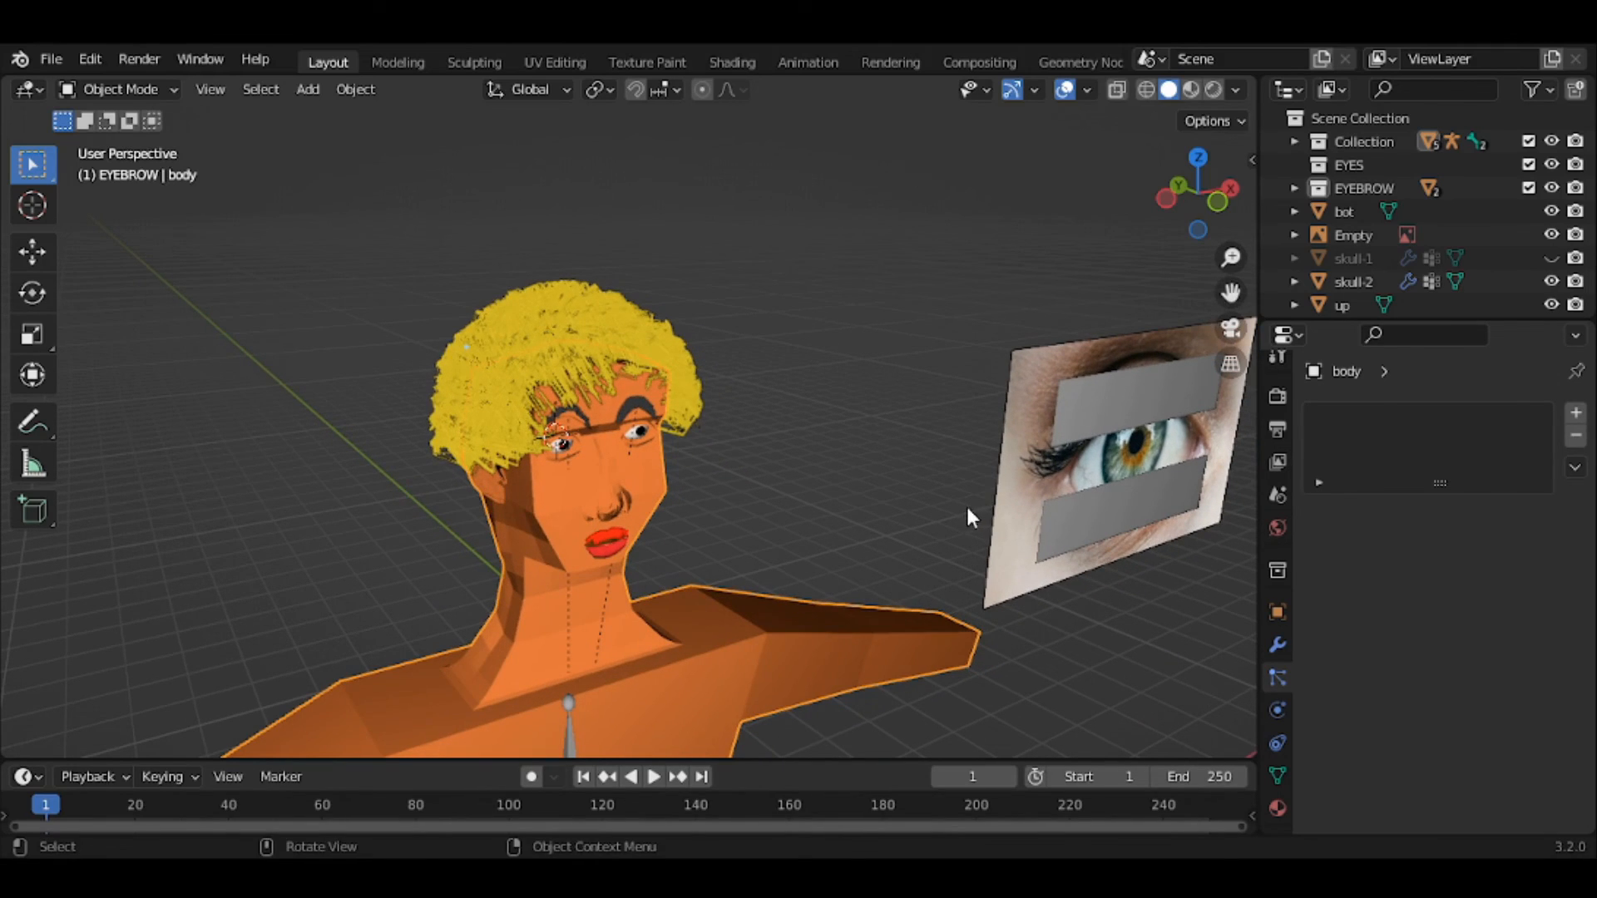
{"action": "middle_click_drag", "start_coordinate": [965, 503], "coordinate": [876, 523]}
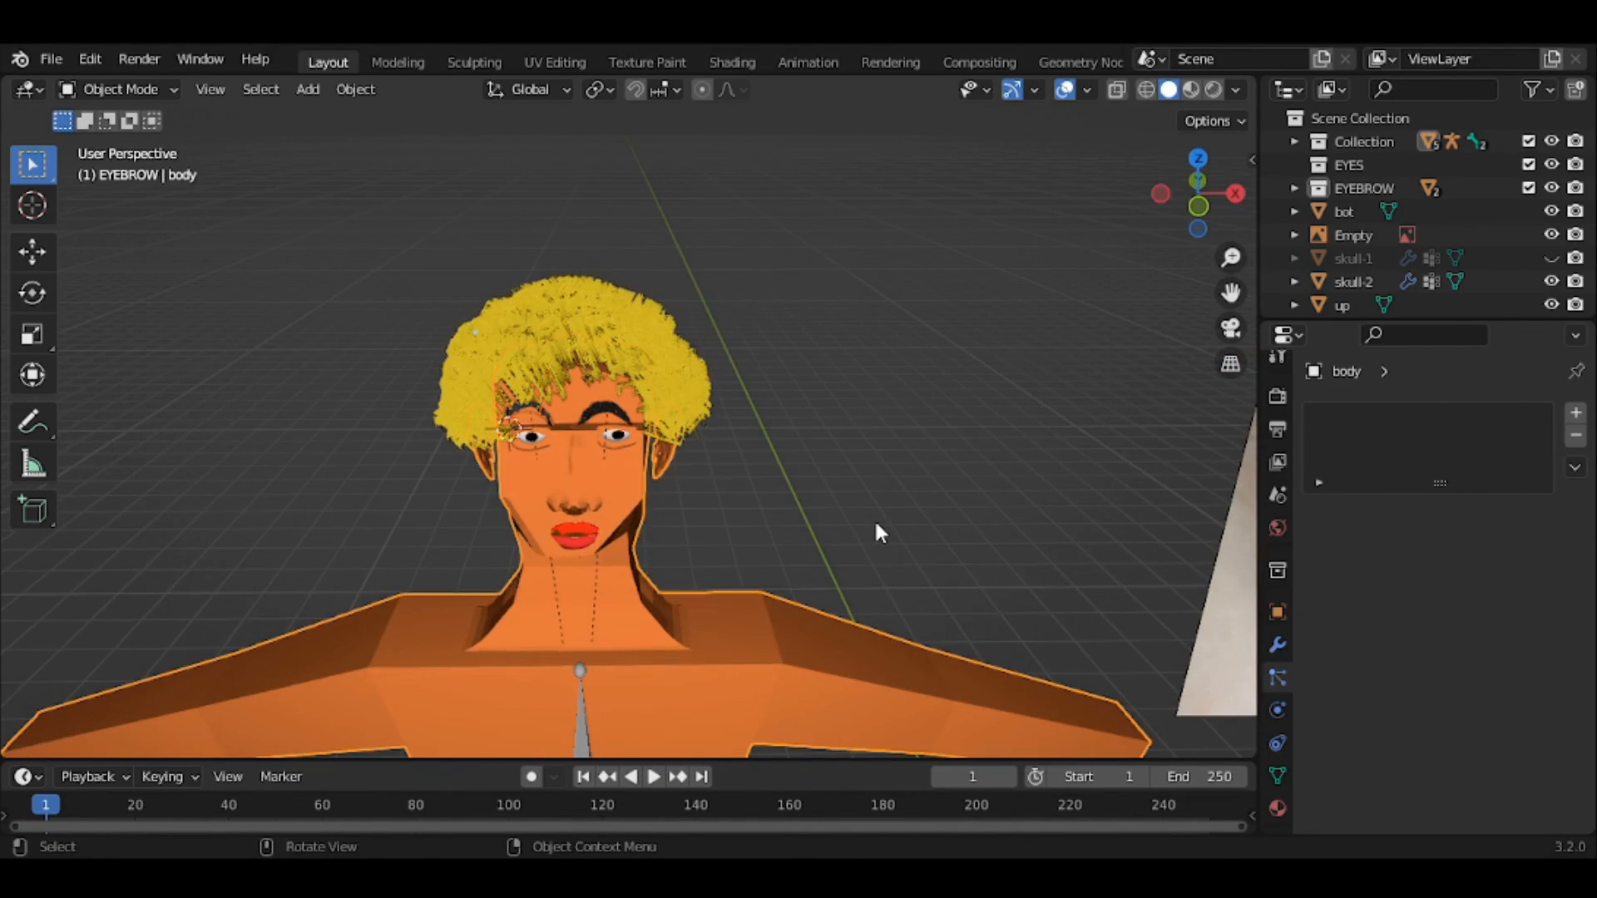
{"action": "scroll", "coordinate": [876, 524], "scroll_direction": "up", "scroll_amount": 1}
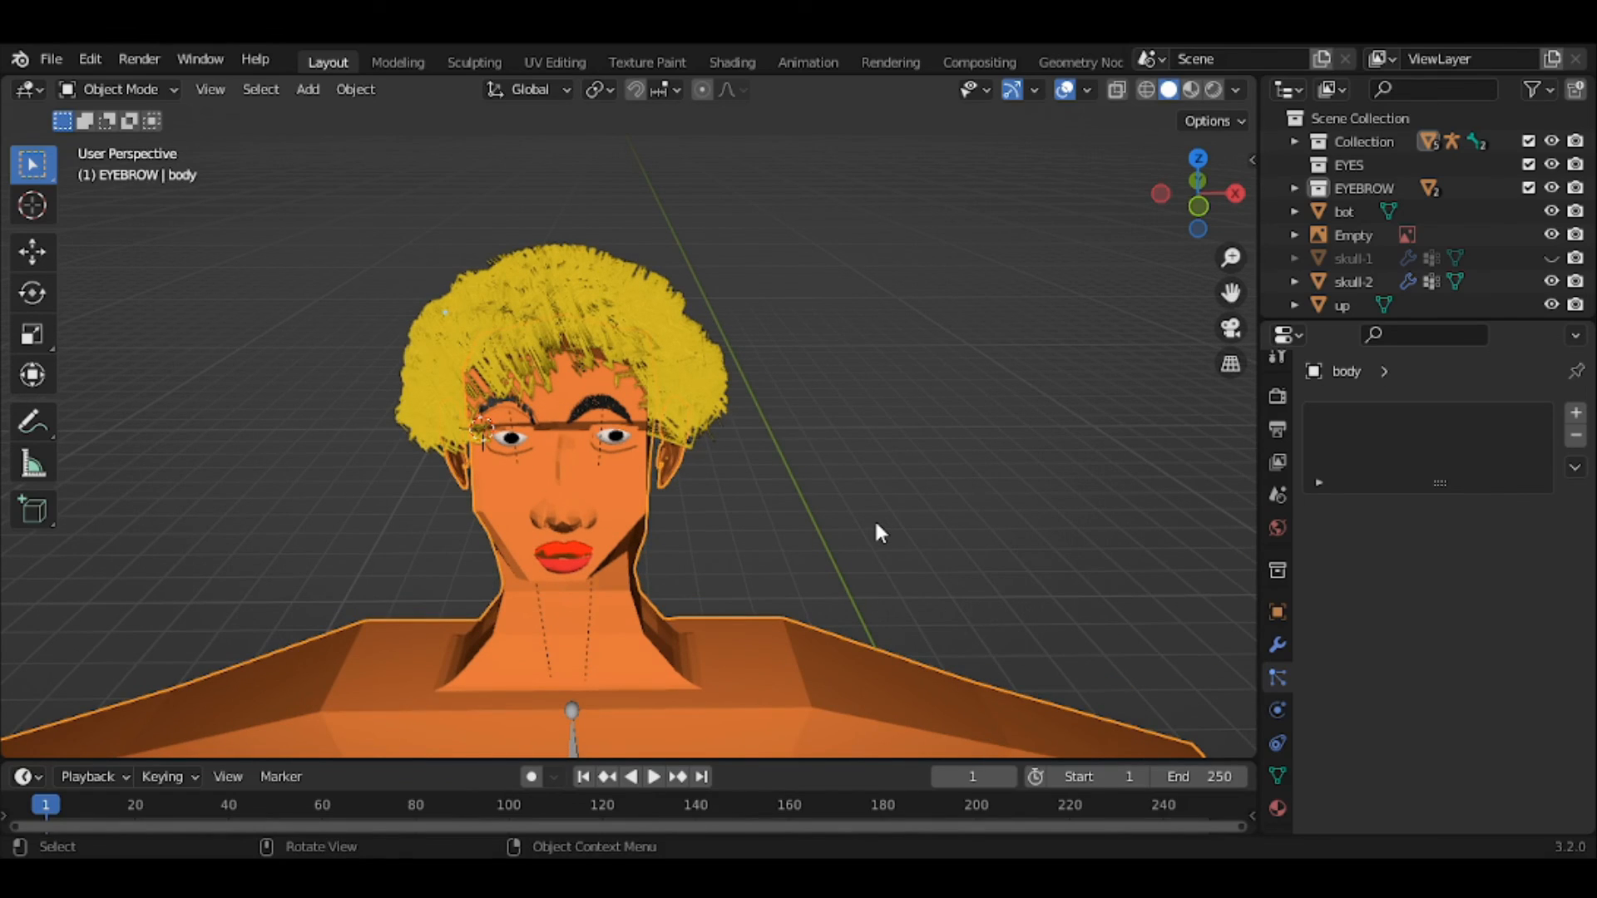
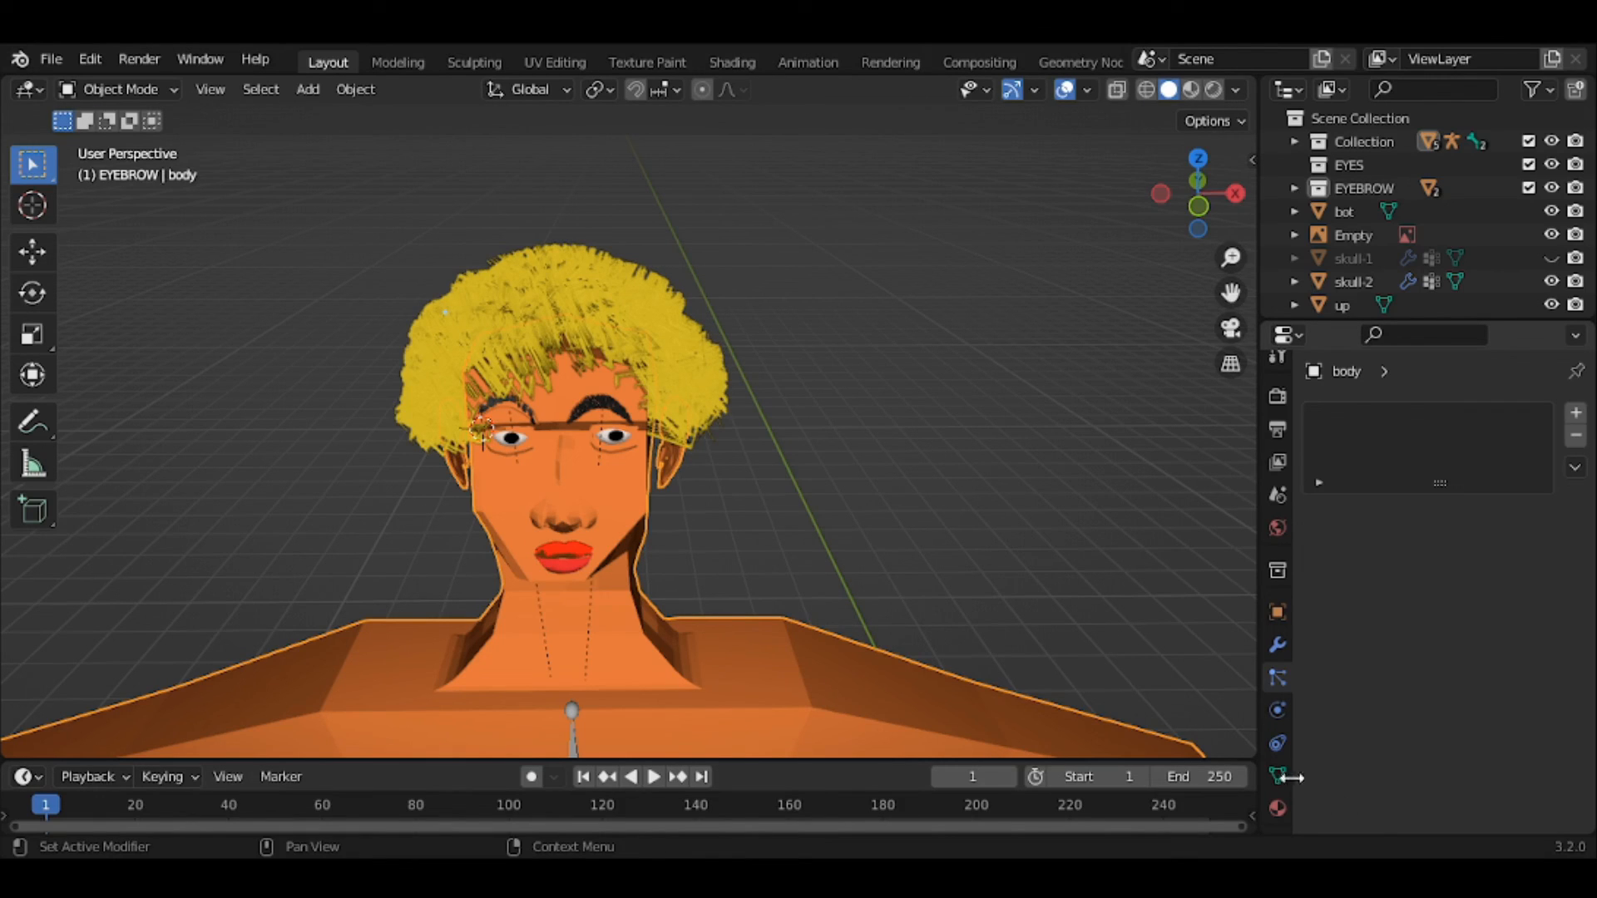
- Darken the viewport display colour of skull-2's black-hair material to a near-black brown, deselect skull-2 and check the hair from an angle
{"action": "left_click", "coordinate": [1278, 807]}
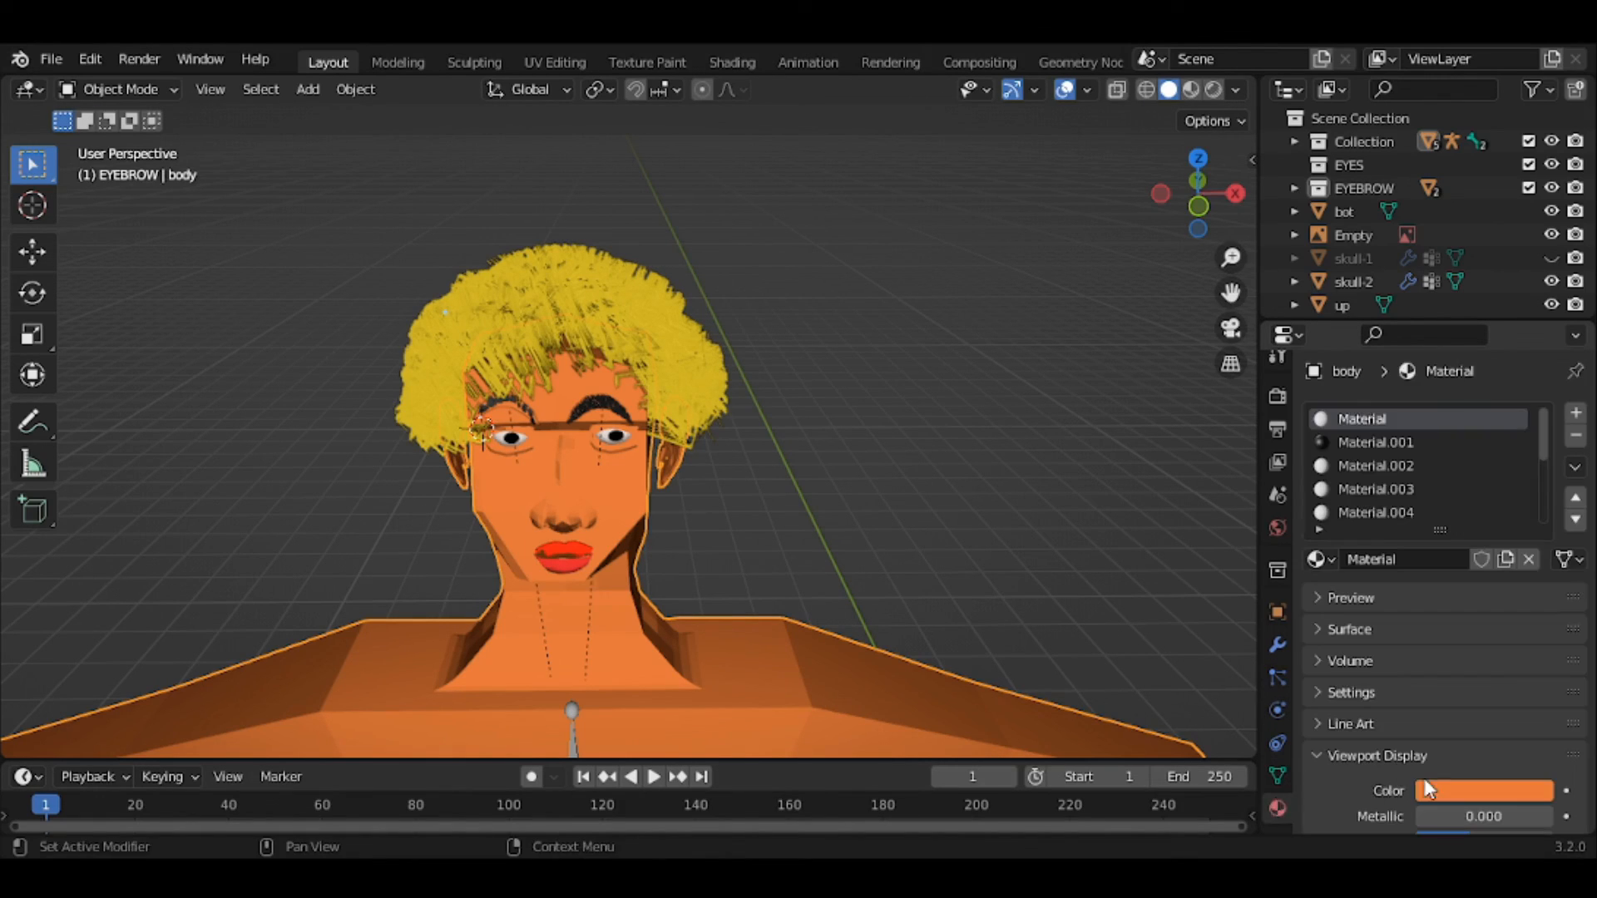
{"action": "left_click", "coordinate": [668, 338]}
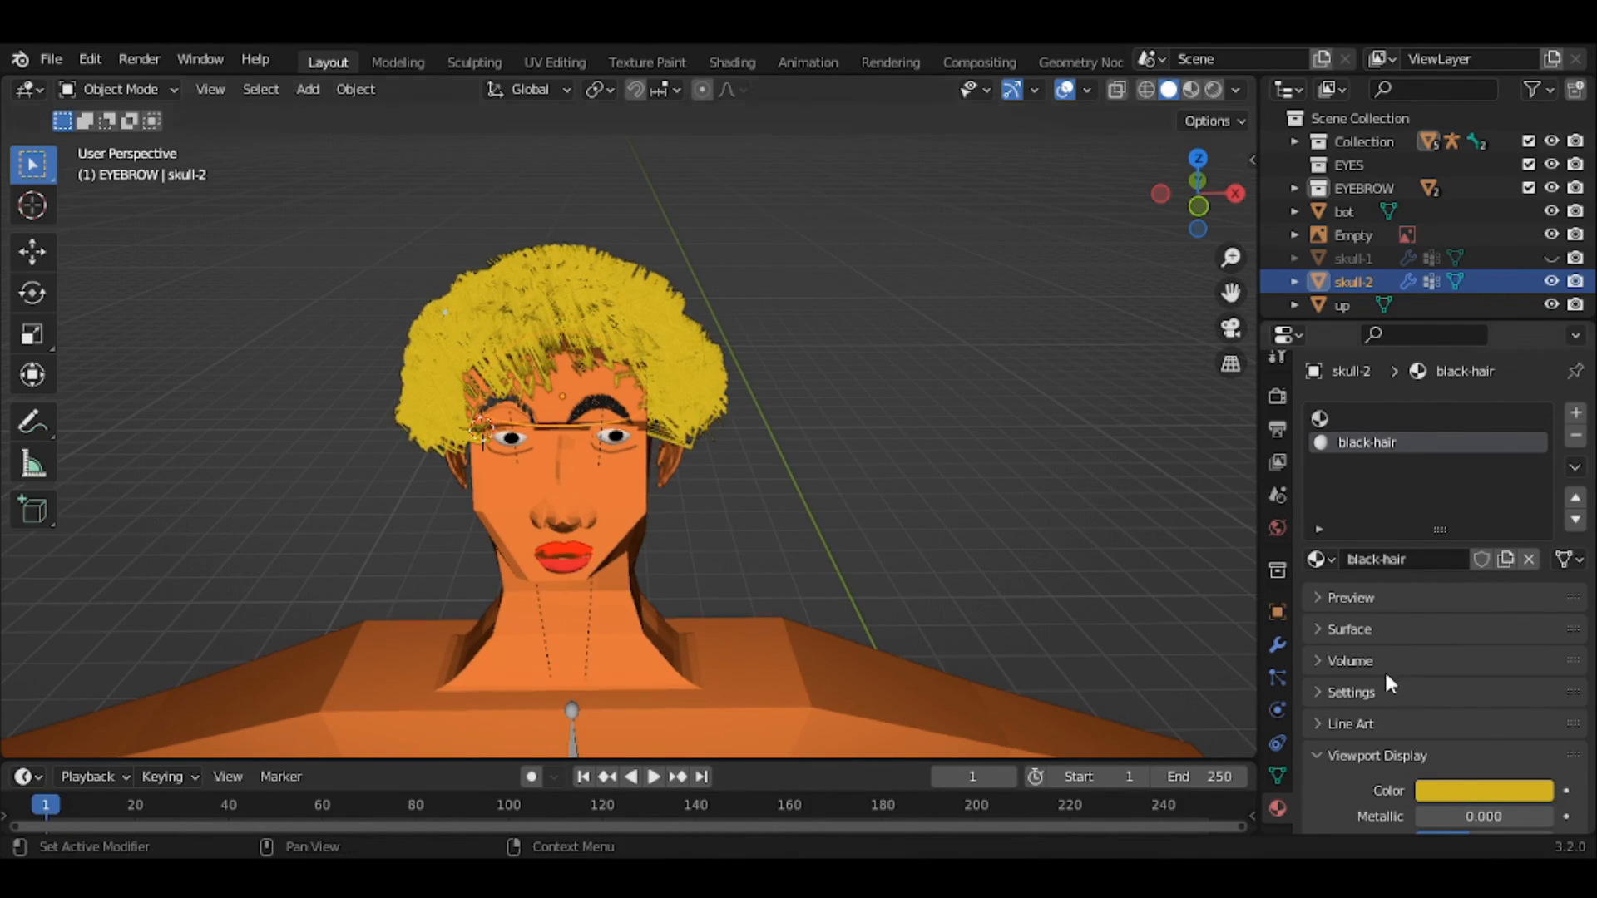
{"action": "left_click", "coordinate": [1467, 789]}
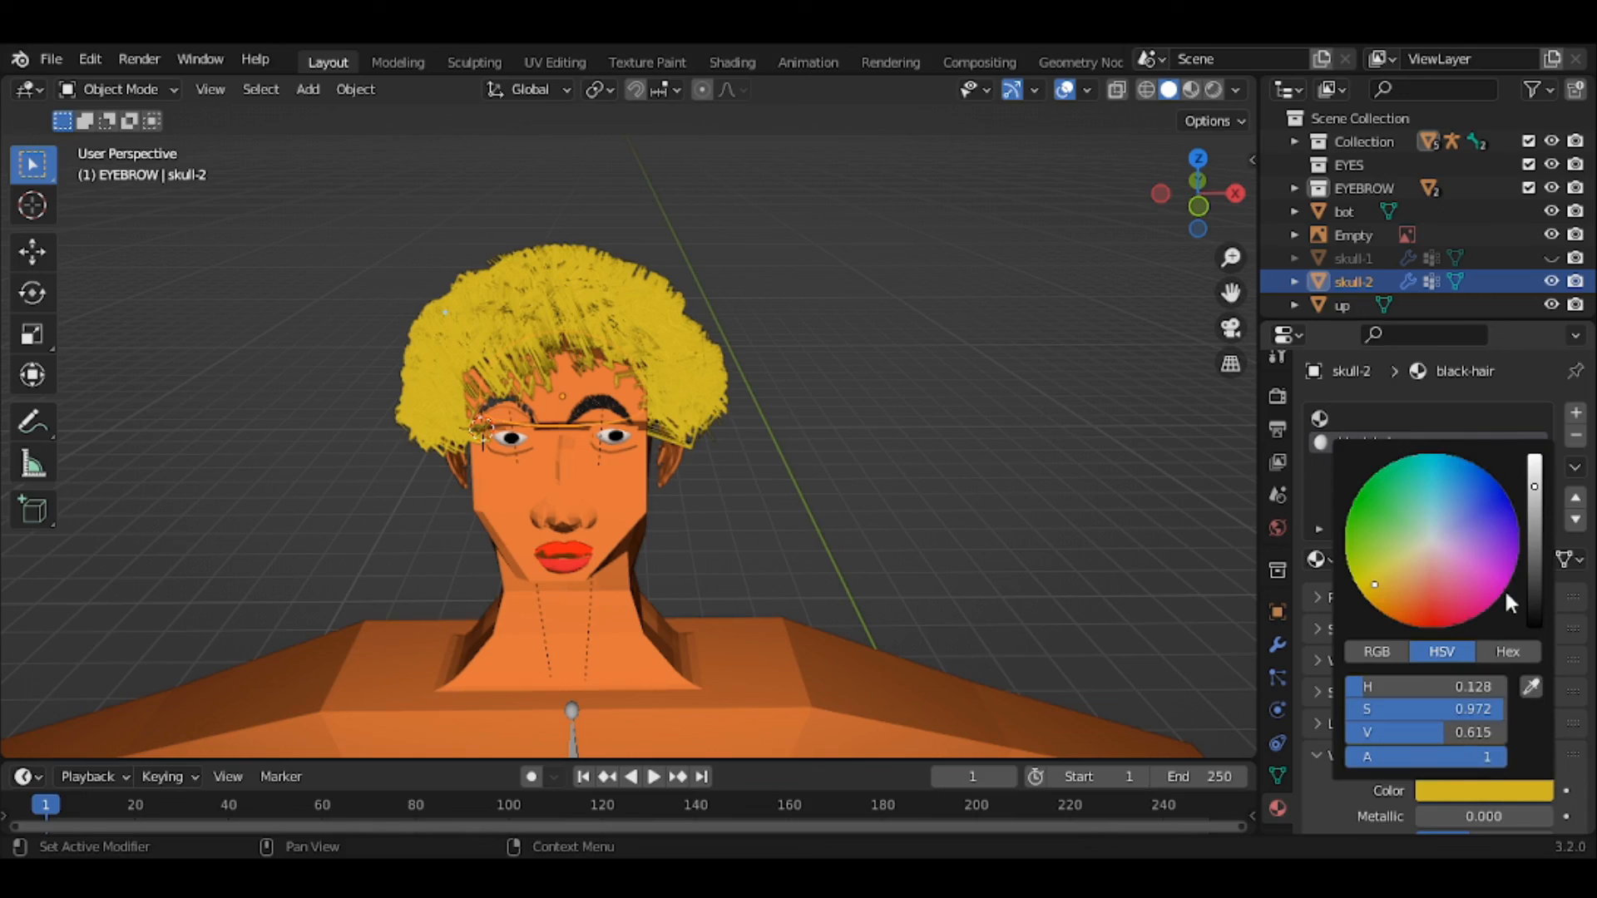
{"action": "left_click", "coordinate": [1533, 580]}
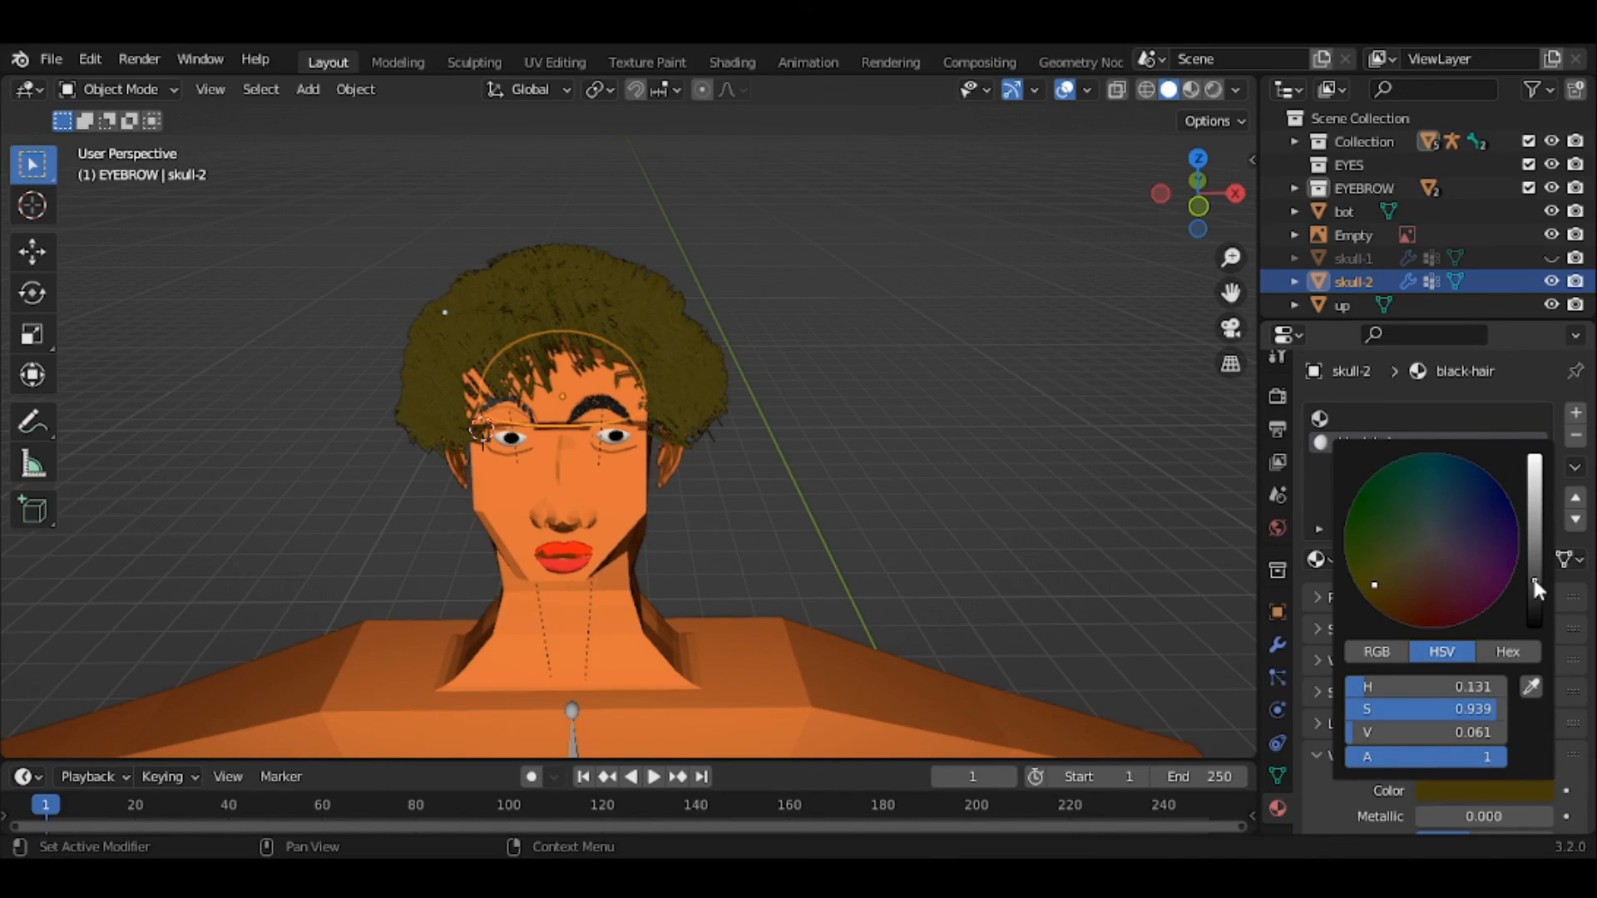
{"action": "left_click", "coordinate": [1536, 596]}
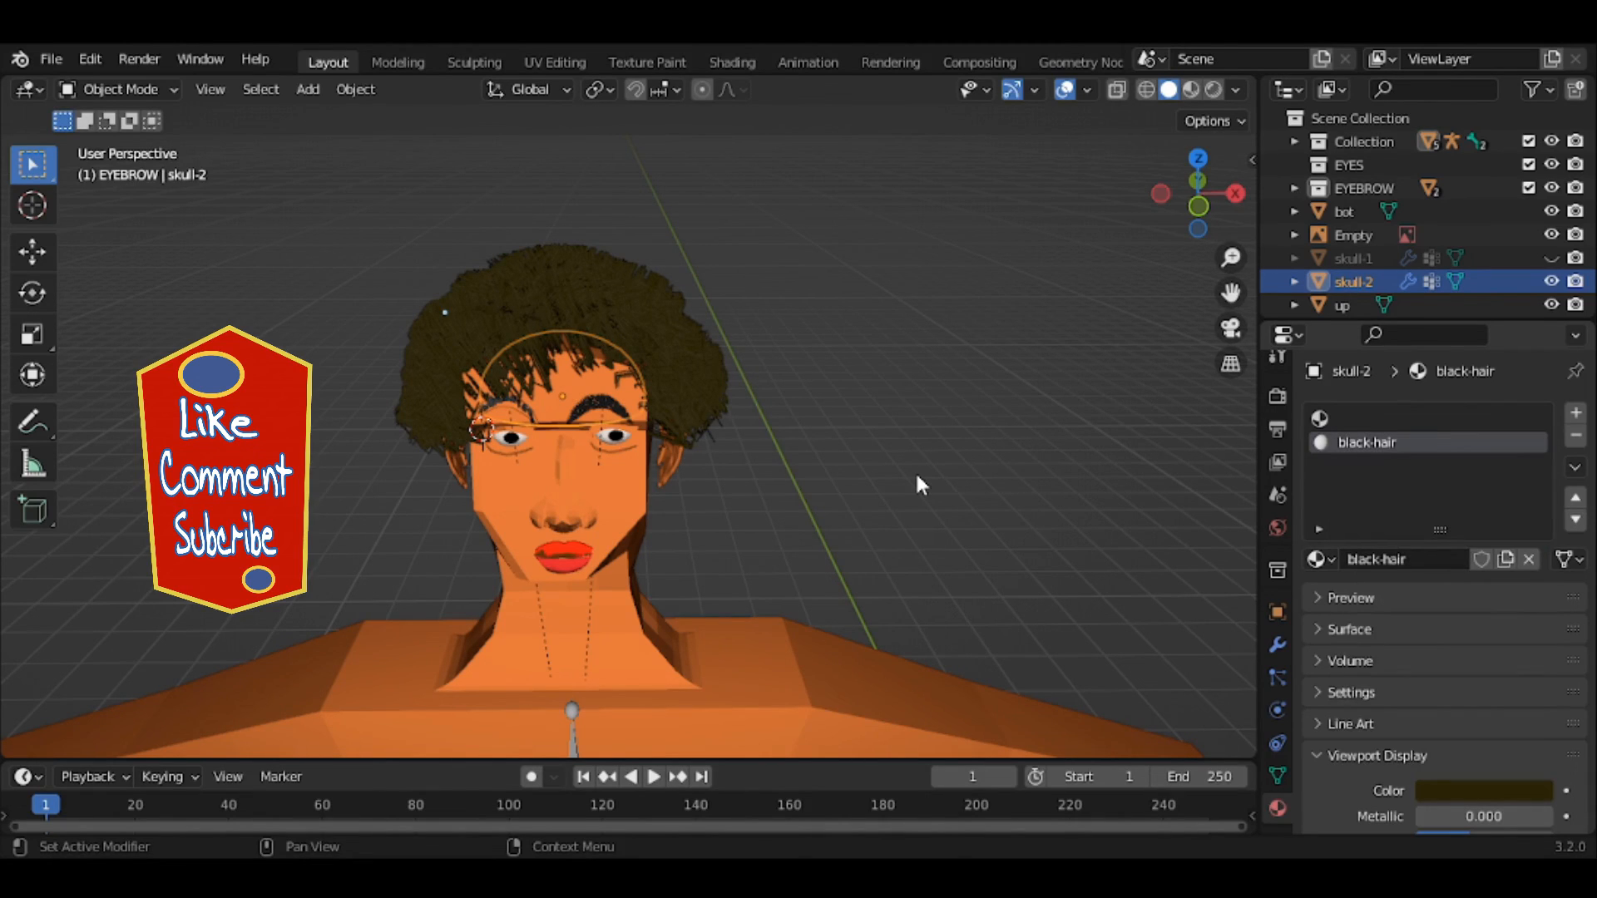
{"action": "left_click", "coordinate": [719, 502]}
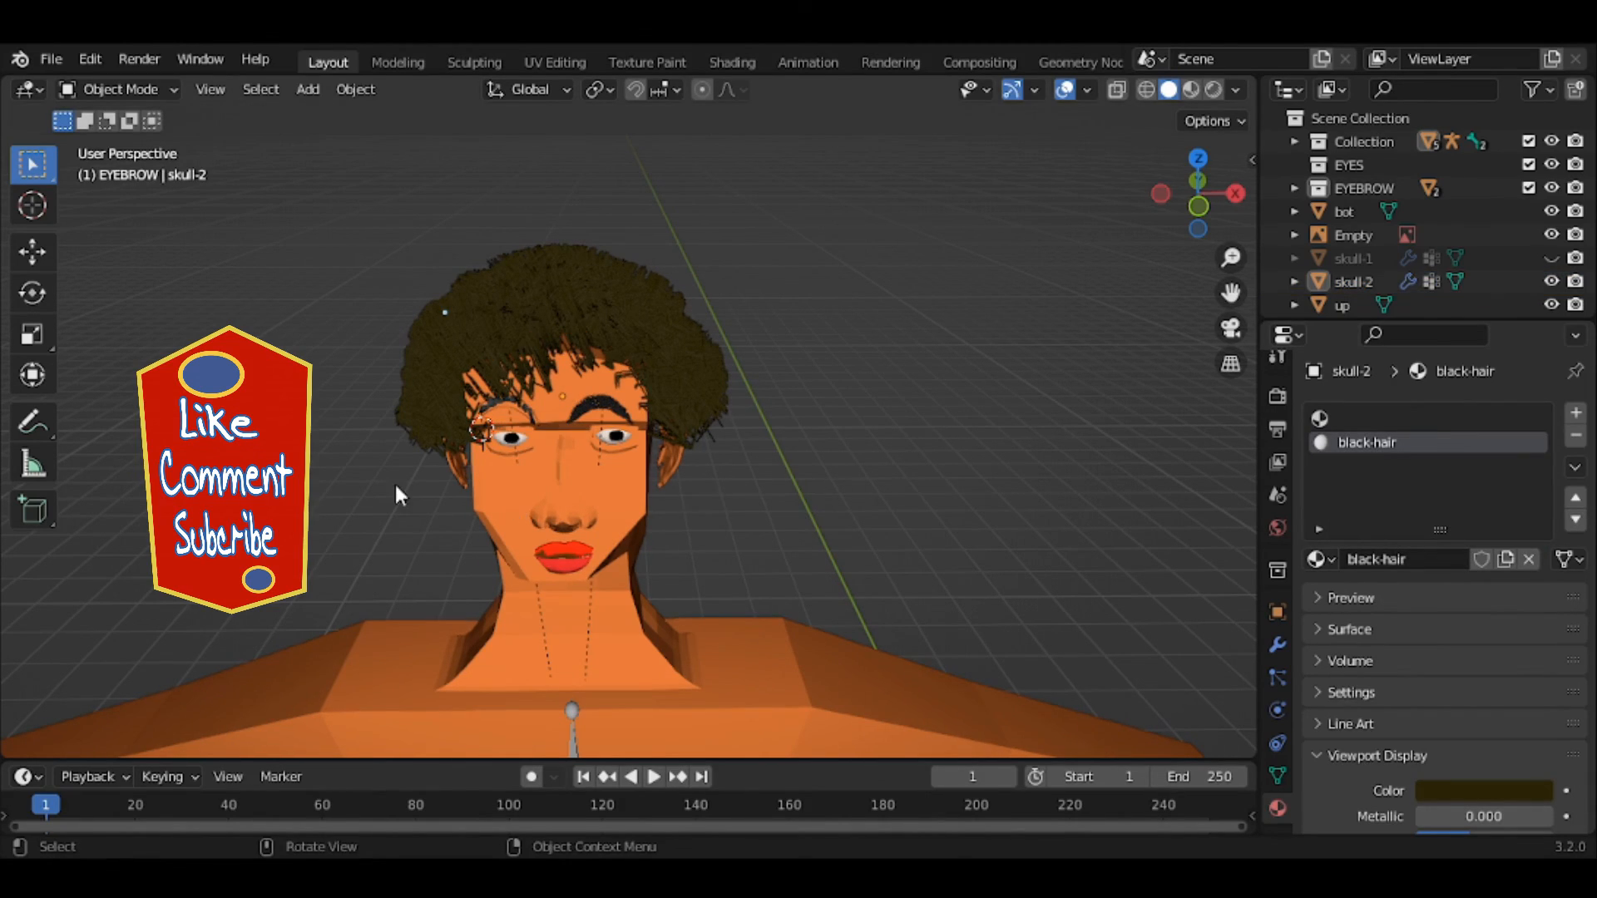
{"action": "middle_click_drag", "start_coordinate": [396, 496], "coordinate": [497, 475]}
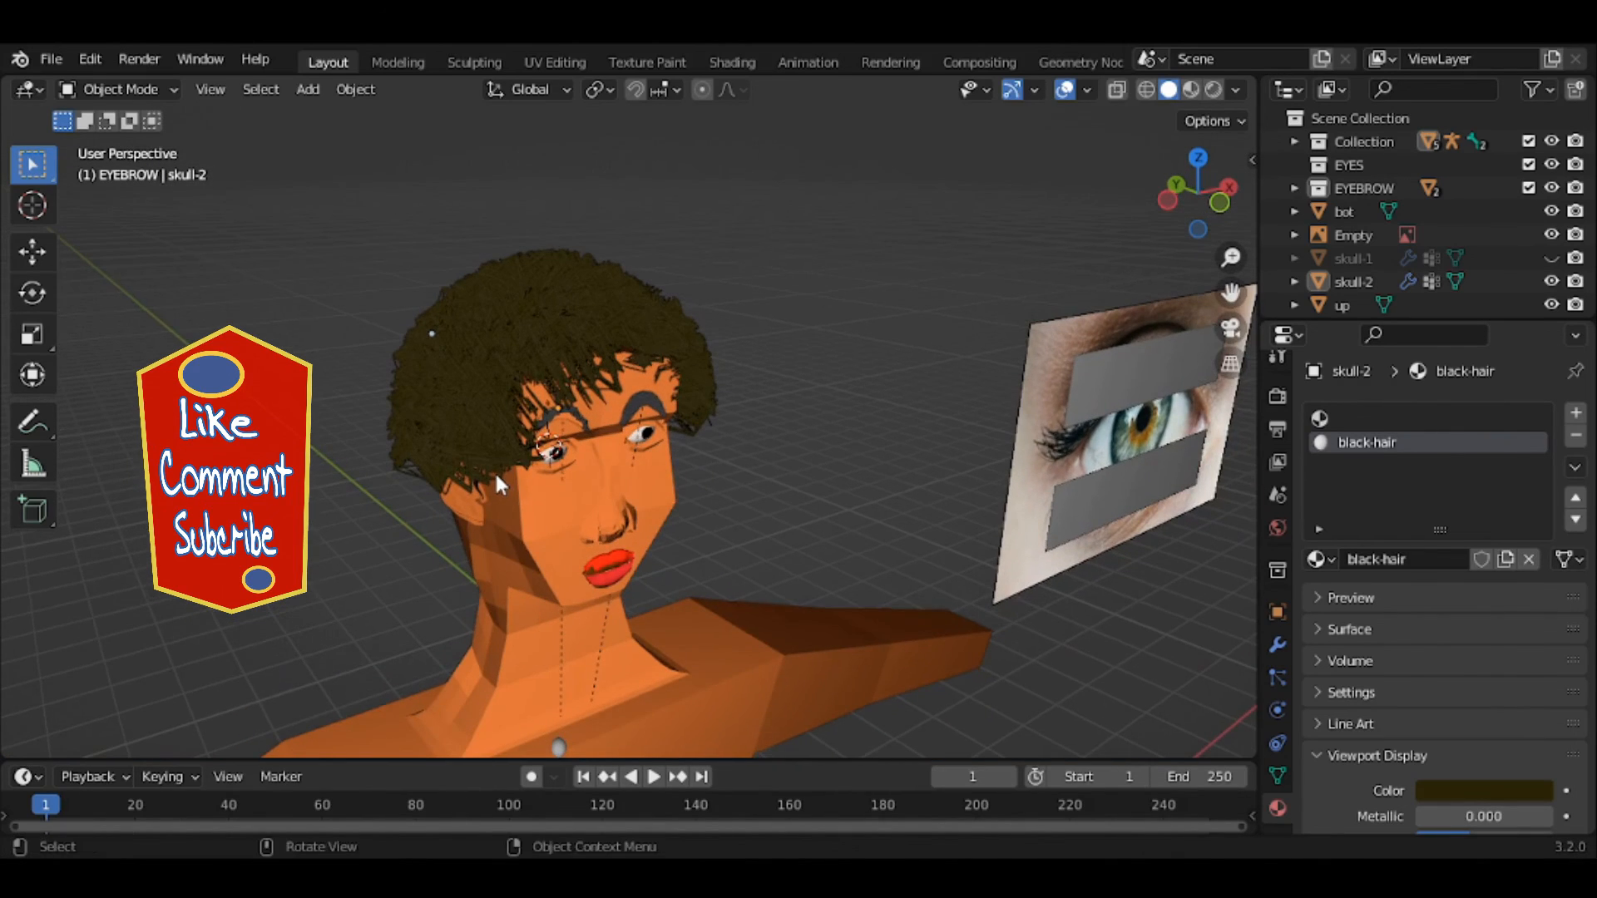